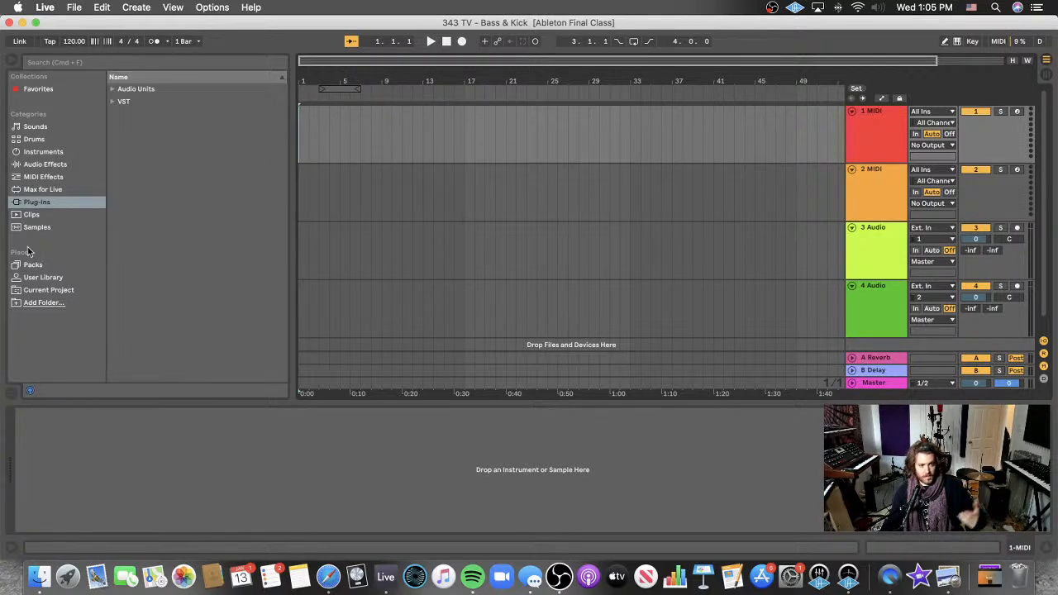
# - Set the project tempo to 124 BPM and search the samples for "kick"
pyautogui.click(50, 228)
pyautogui.click(97, 66)
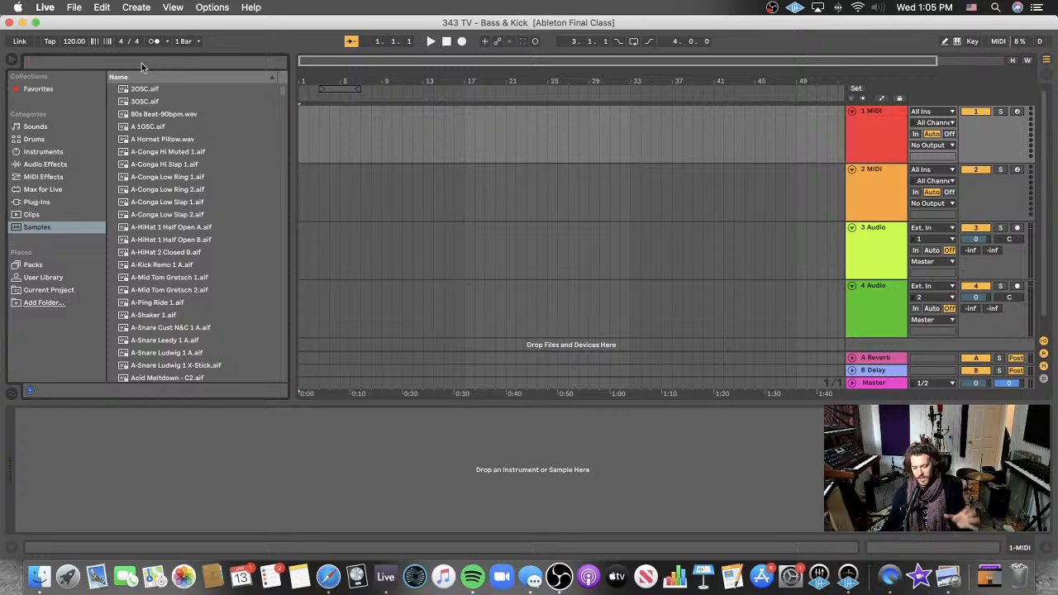
pyautogui.moveTo(74, 41); pyautogui.dragTo(80, 50)
pyautogui.click(105, 63)
pyautogui.write('kick')
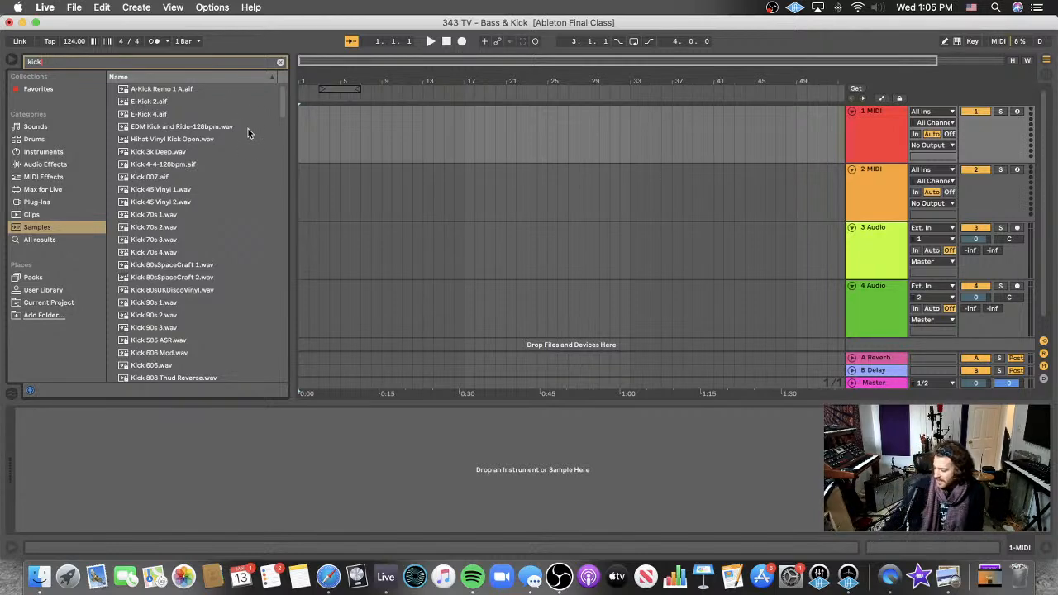
# - Audition the kick samples from Kick 90s 1.wav through Kick 606.wav
pyautogui.click(186, 304)
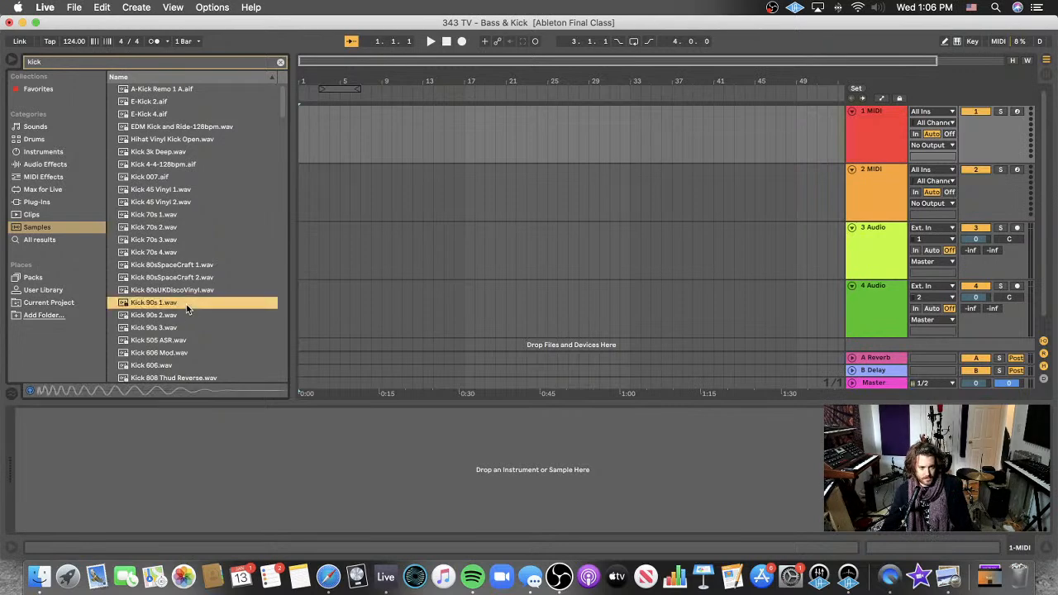
pyautogui.click(208, 325)
pyautogui.click(191, 304)
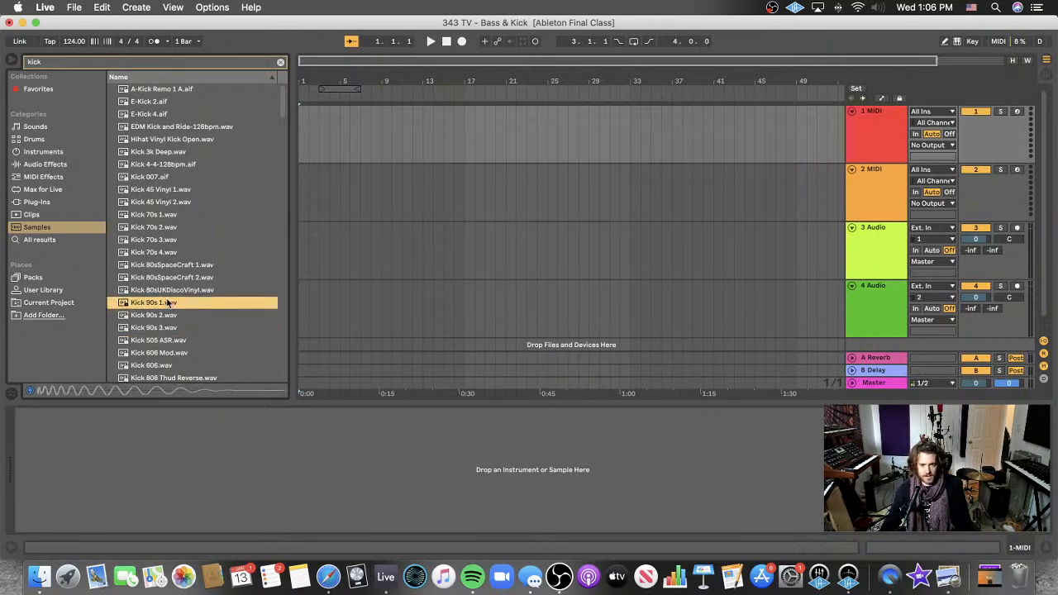
pyautogui.click(164, 328)
pyautogui.scroll(-2, 190, 322)
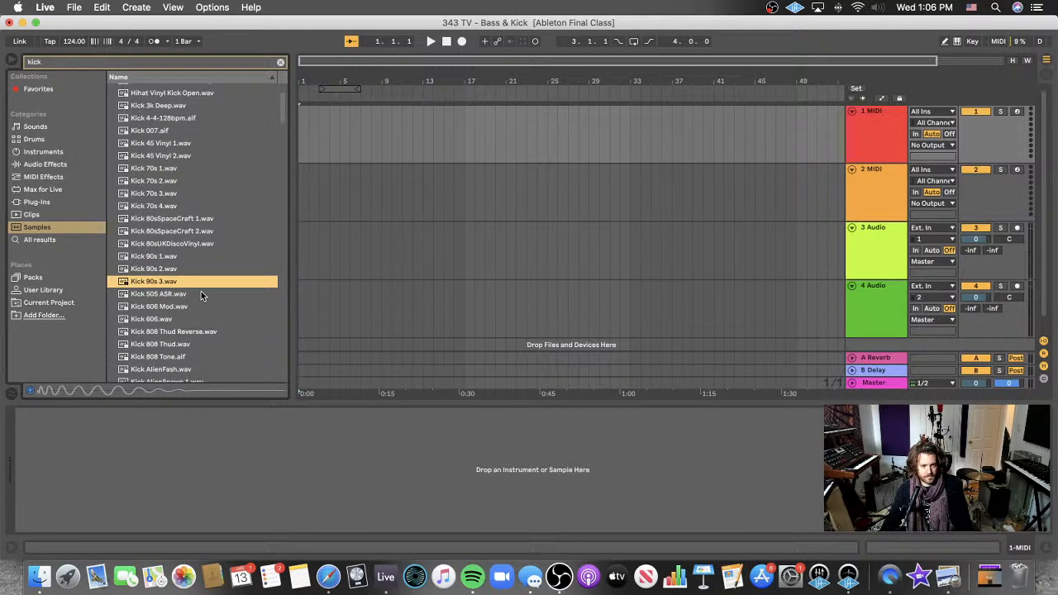
pyautogui.click(201, 295)
pyautogui.click(205, 307)
pyautogui.click(202, 318)
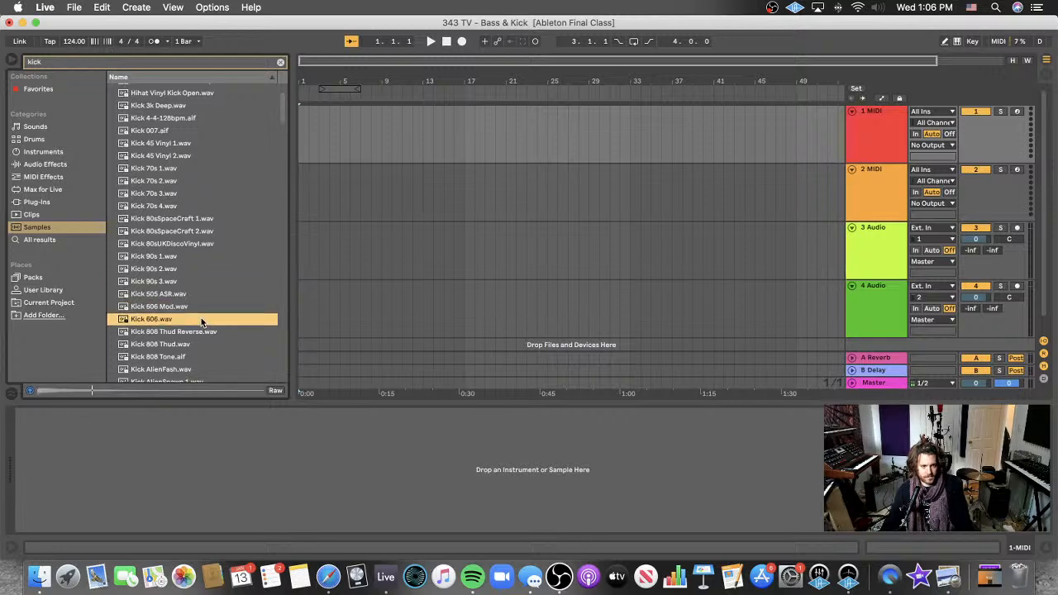
# - Audition the 808 kicks and place Kick 808 Thud.wav at the start of the 3 Audio track
pyautogui.scroll(-1, 206, 315)
pyautogui.click(216, 329)
pyautogui.click(215, 342)
pyautogui.click(212, 330)
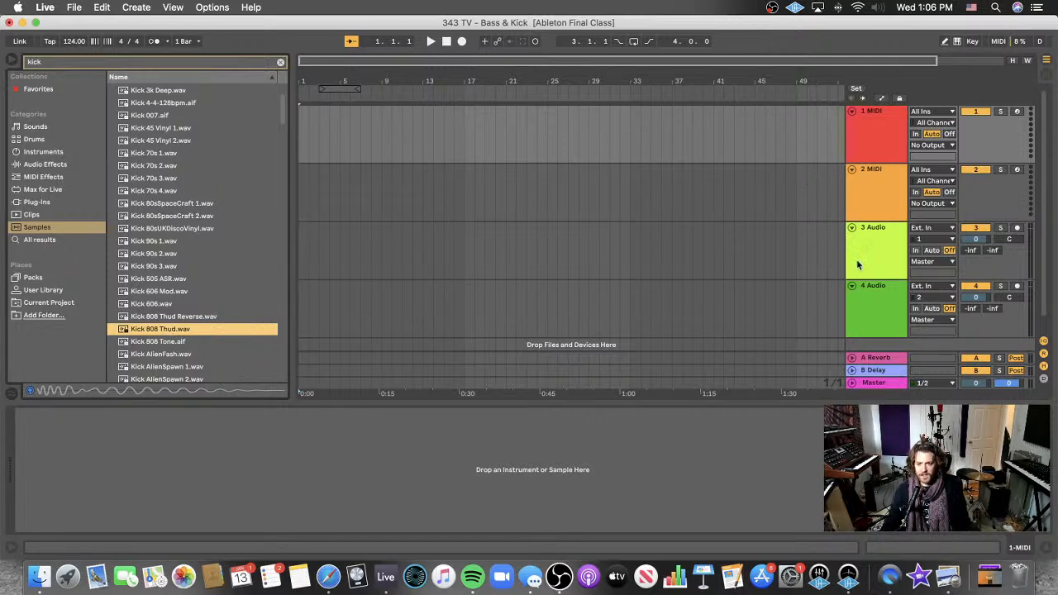
pyautogui.click(885, 136)
pyautogui.moveTo(167, 329); pyautogui.dragTo(299, 248)
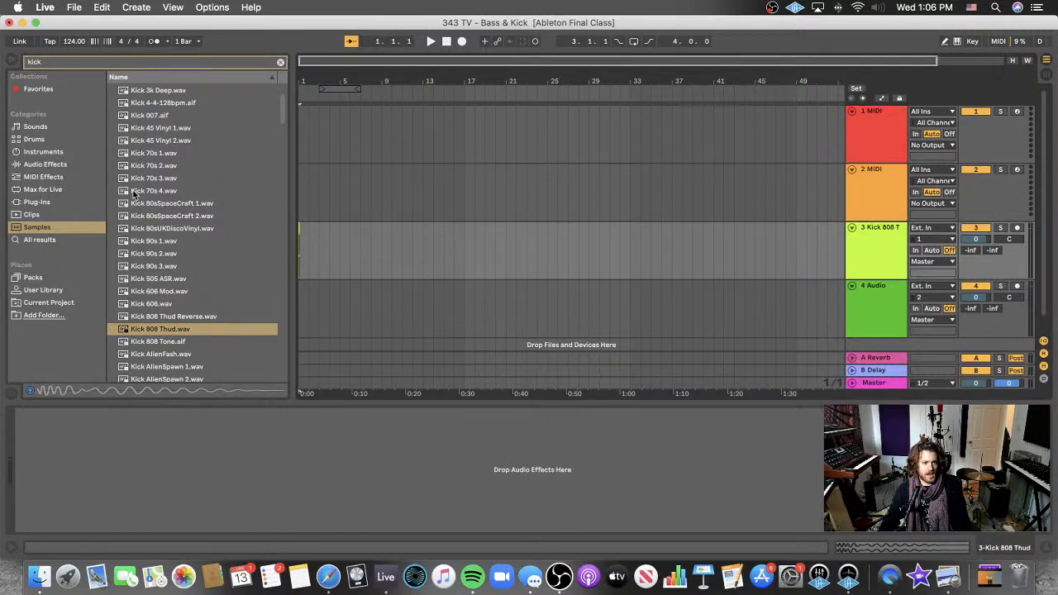
# - Clear the sample search and load the Simpler instrument onto the 1 MIDI track
pyautogui.click(61, 154)
pyautogui.click(280, 63)
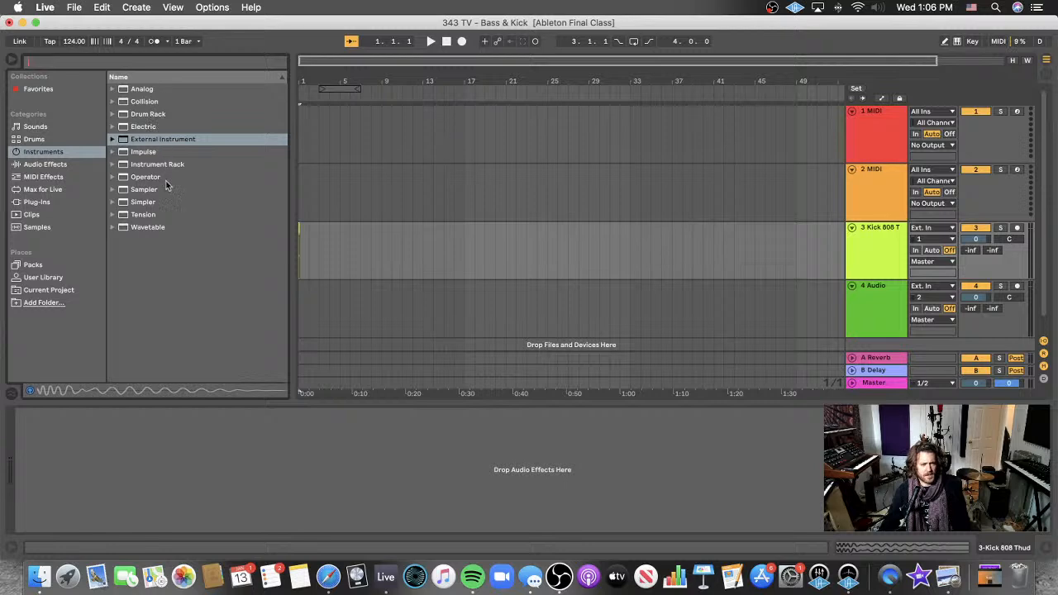
pyautogui.click(153, 201)
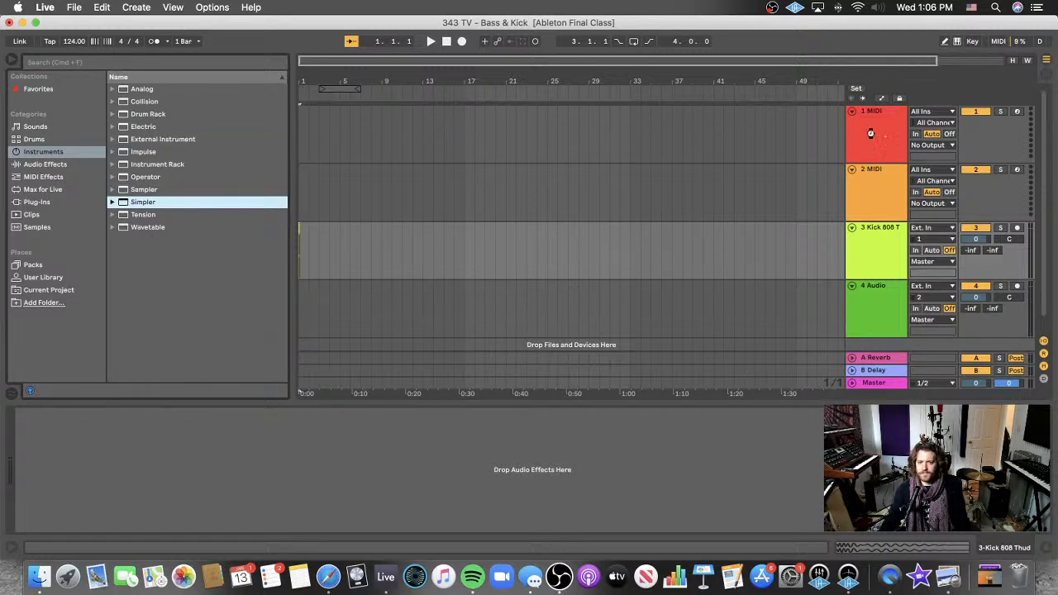
# - Load the Kick 808 Thud clip from the third track into Simpler on the first track
pyautogui.moveTo(383, 262); pyautogui.dragTo(310, 253)
pyautogui.click(310, 253)
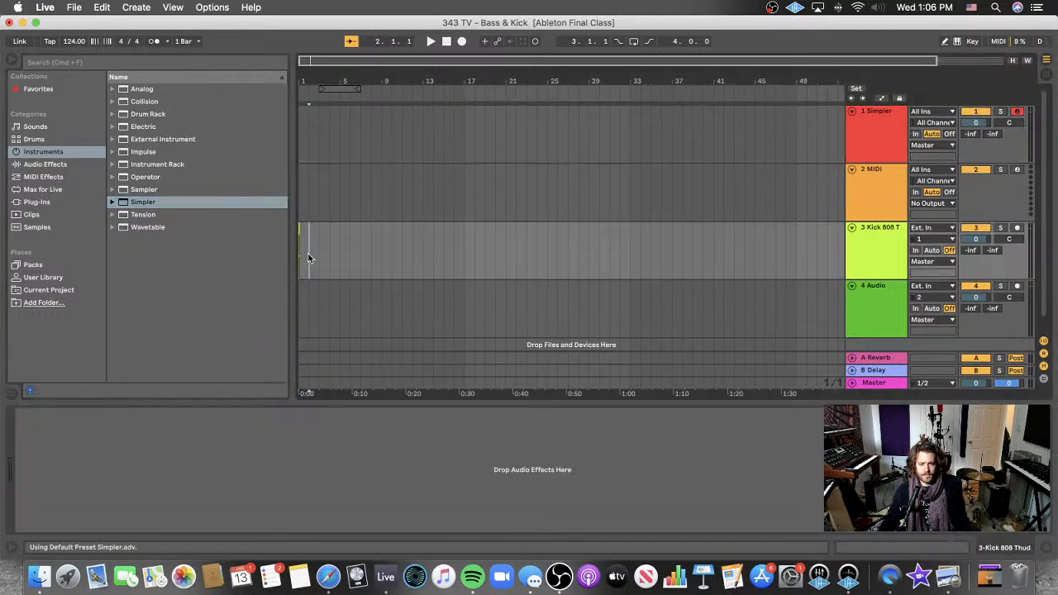
pyautogui.press('+')
pyautogui.hscroll(-2, 309, 252)
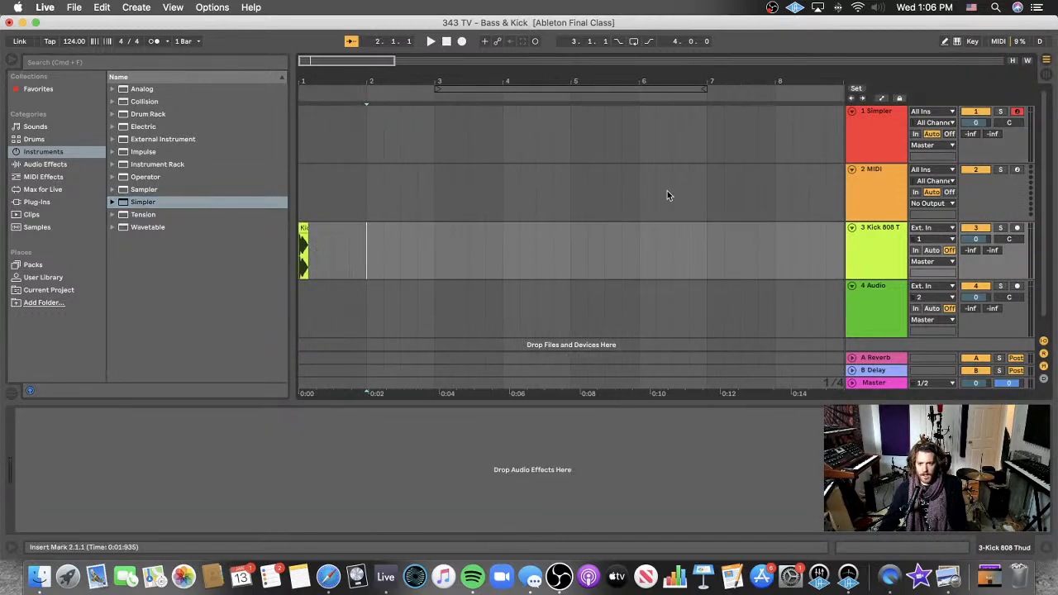
pyautogui.click(896, 133)
pyautogui.click(312, 240)
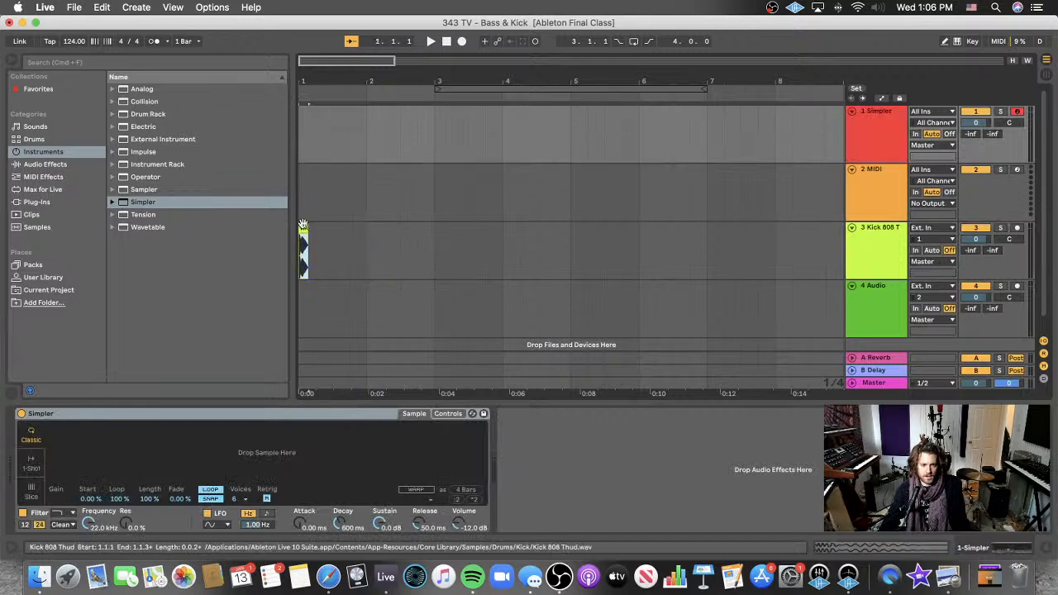
pyautogui.moveTo(160, 446); pyautogui.dragTo(161, 448)
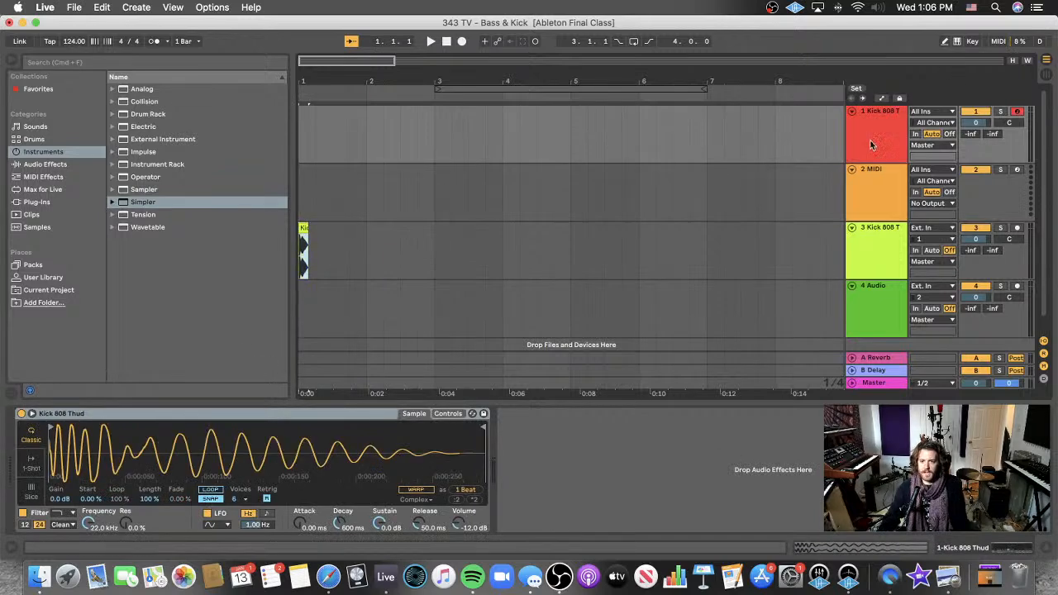
# - Duplicate the first MIDI track with the Kick 808 Thud Simpler twice
pyautogui.click(874, 143)
pyautogui.press('super+d')
pyautogui.press('super+d')
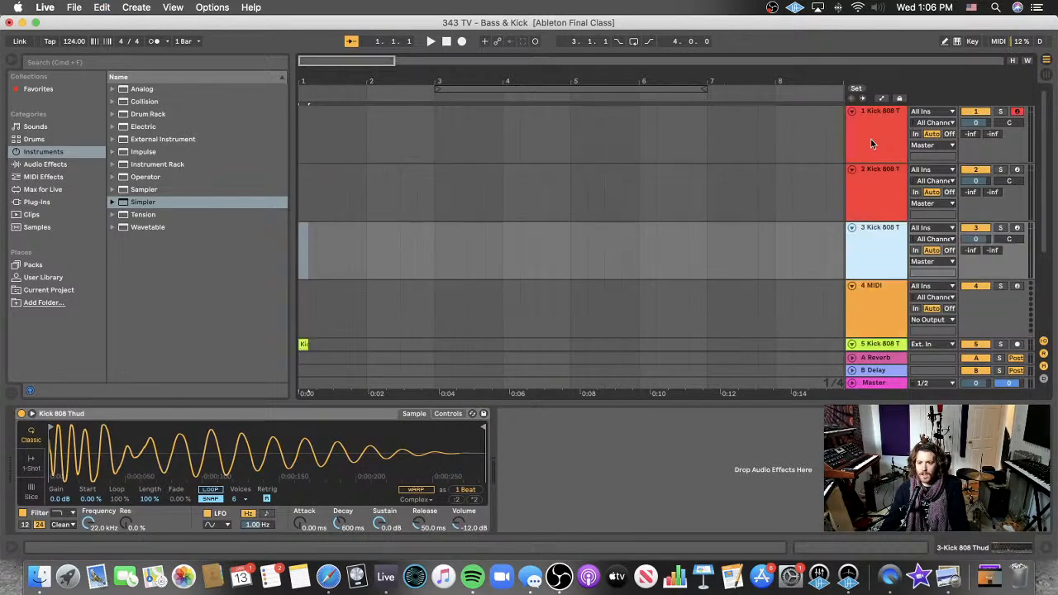
pyautogui.press('super+t')
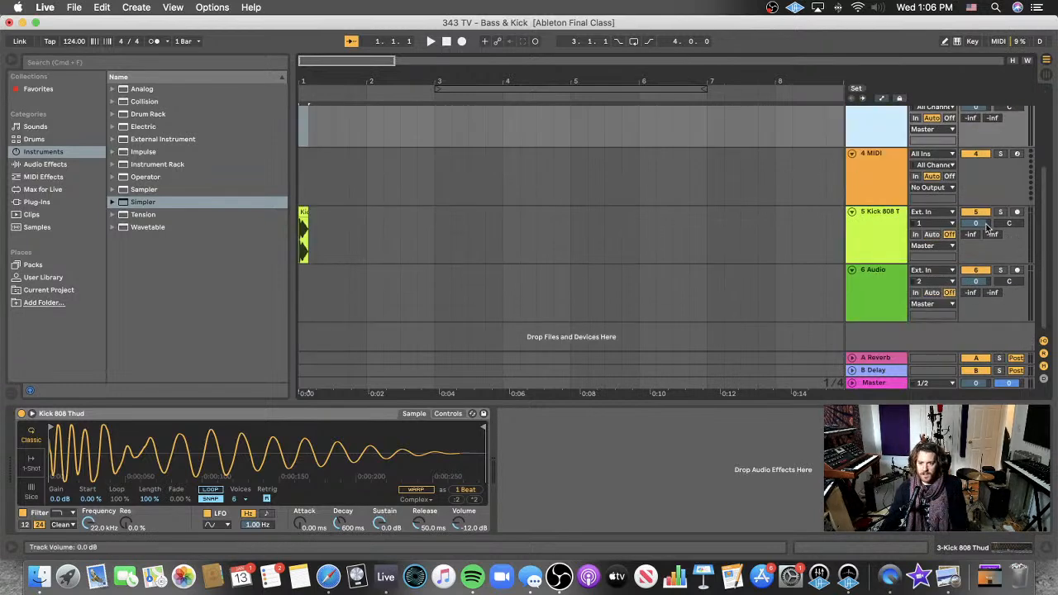
pyautogui.scroll(5, 732, 225)
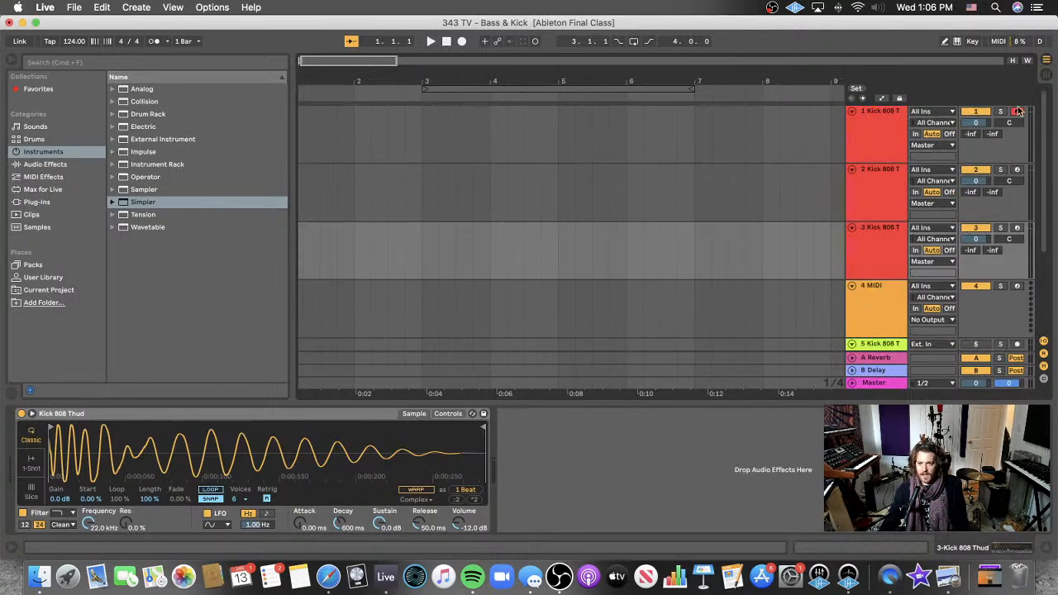
# - Disarm the first kick track and draw a one-beat MIDI clip at bar 1
pyautogui.click(878, 130)
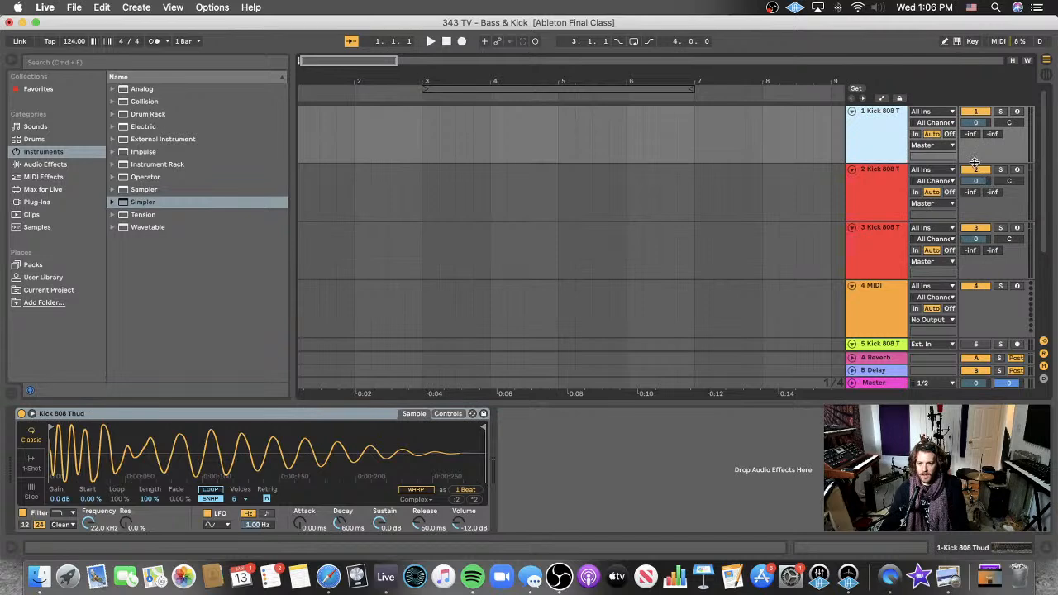
pyautogui.press('super+z')
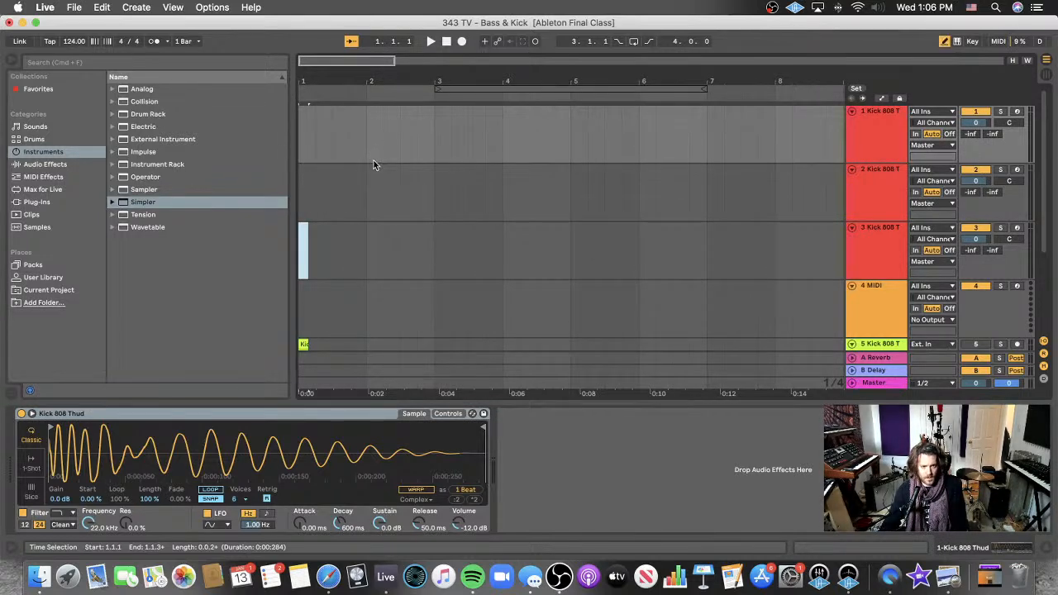
pyautogui.doubleClick(311, 138)
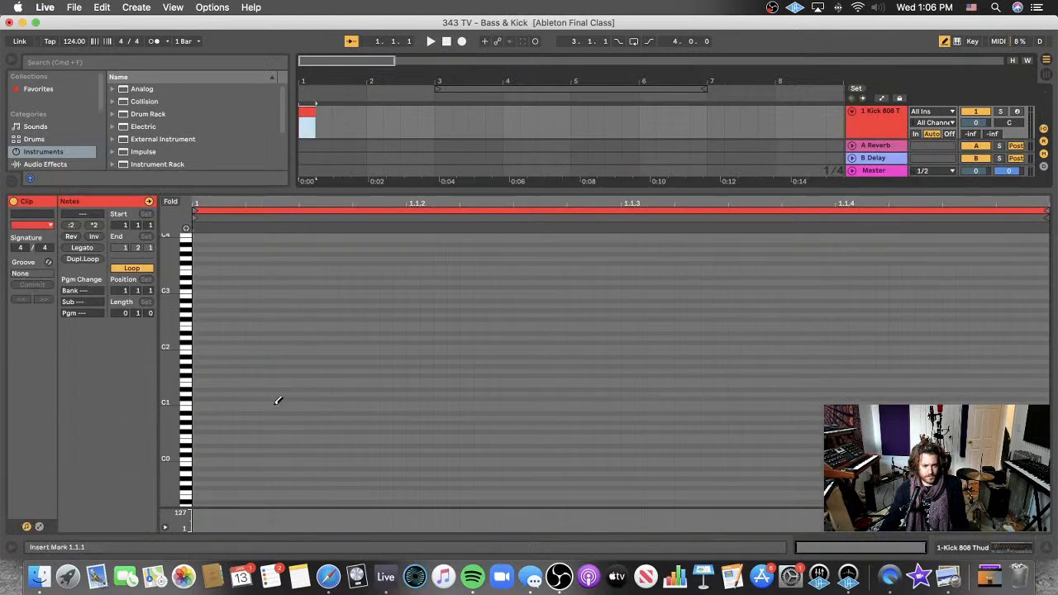
# - Draw a short C1 note at the start of the new MIDI clip
pyautogui.moveTo(177, 347); pyautogui.dragTo(195, 347)
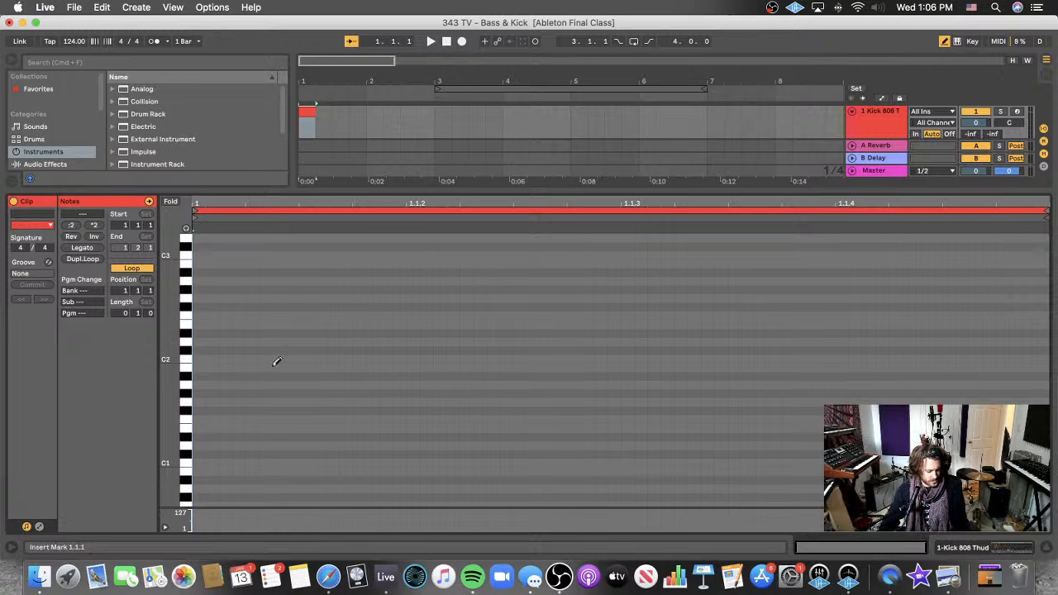
pyautogui.scroll(-3, 392, 379)
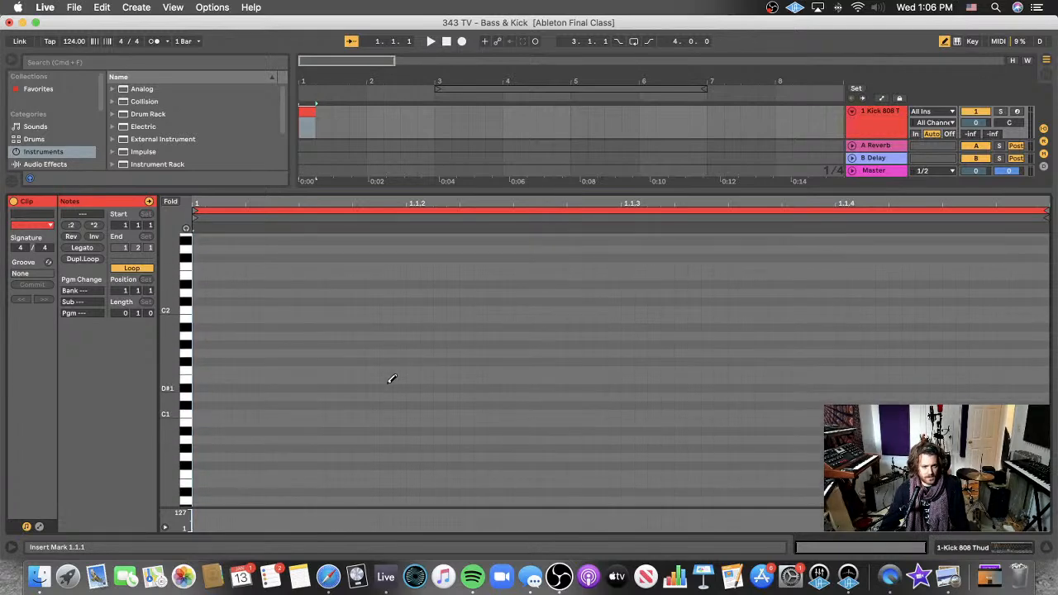
pyautogui.click(198, 412)
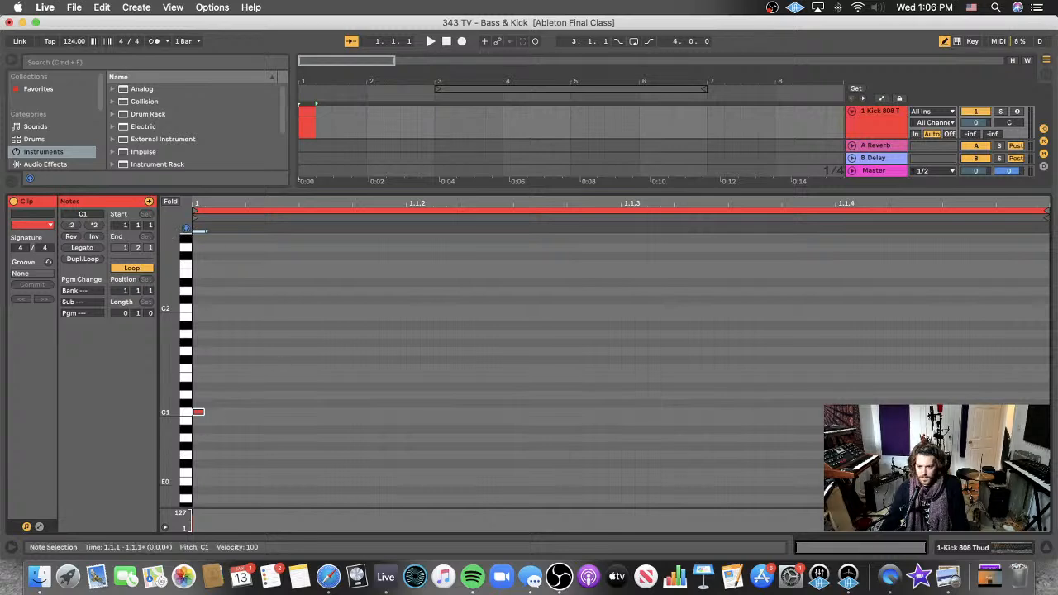
pyautogui.rightClick(845, 378)
pyautogui.click(330, 429)
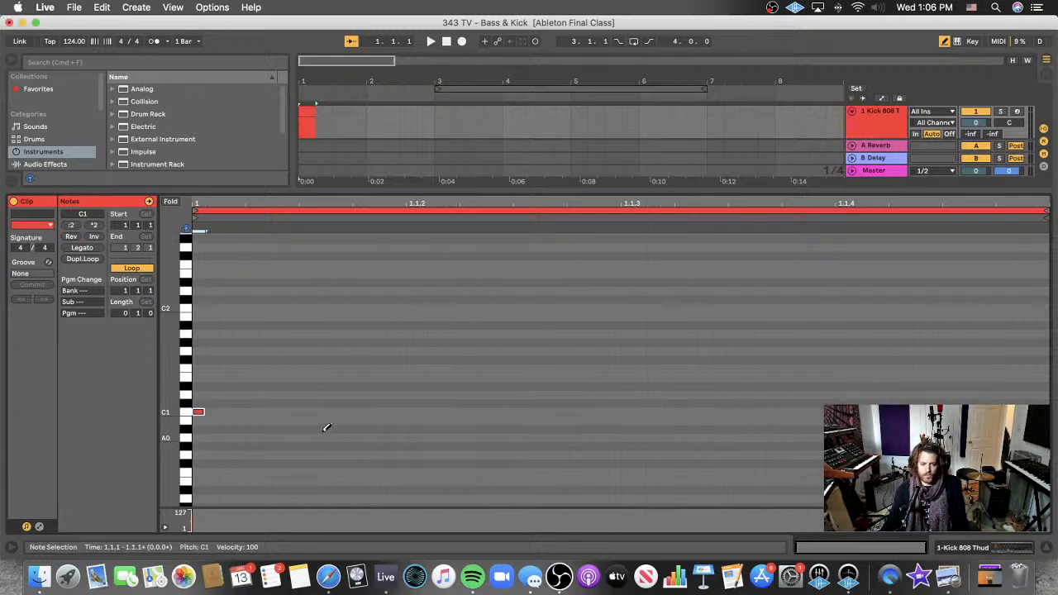
# - Turn off draw mode and lengthen the C1 note to about two thirds of a sixteenth
pyautogui.press('b')
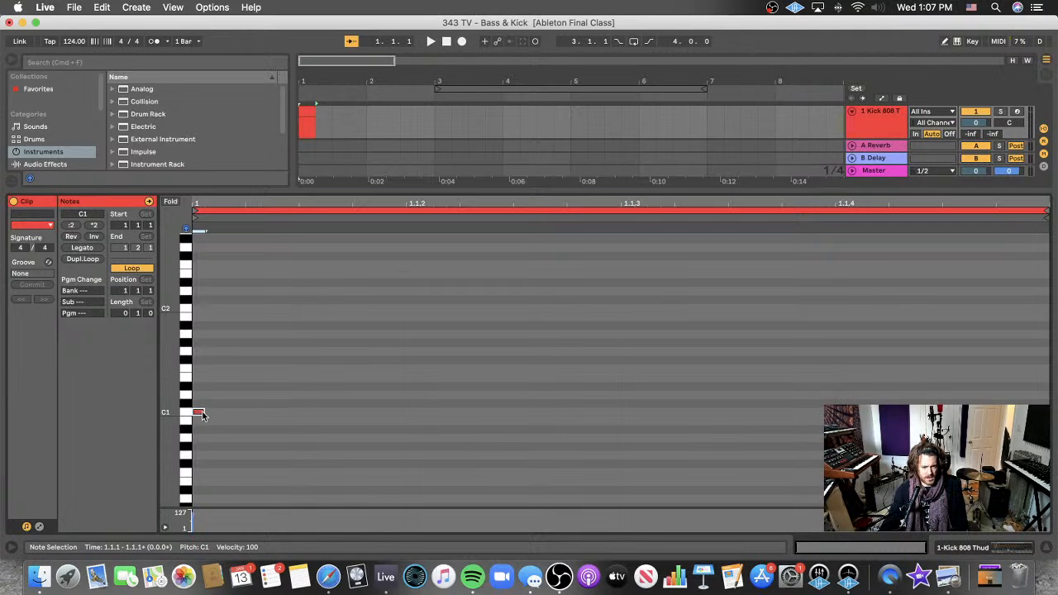
pyautogui.moveTo(201, 413); pyautogui.dragTo(406, 412)
pyautogui.click(465, 382)
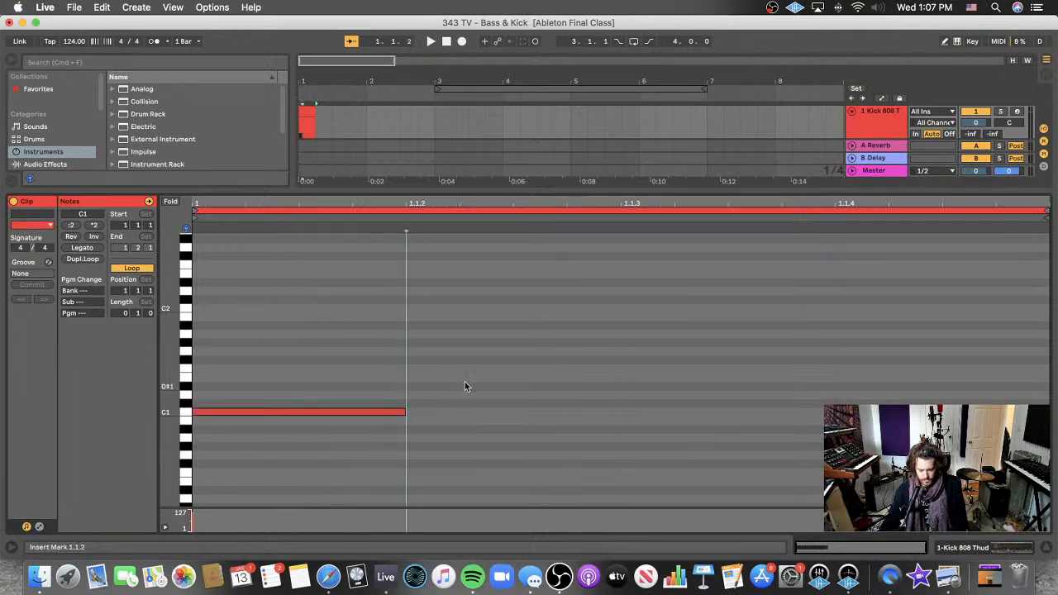
pyautogui.moveTo(401, 413); pyautogui.dragTo(337, 414)
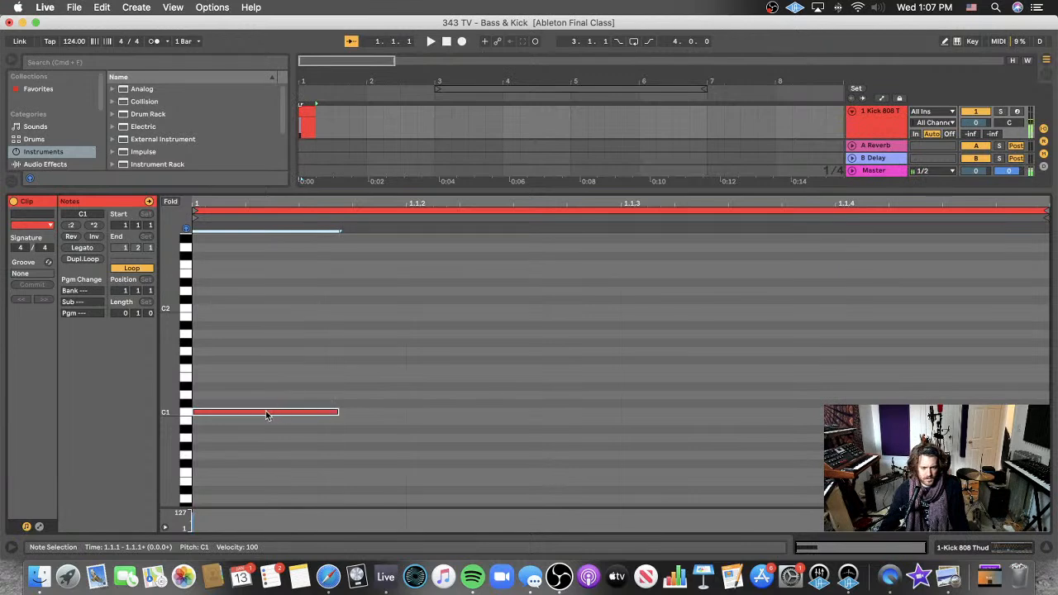
# - Copy the C1 note to 1.1.2, 1.1.3 and 1.1.4
pyautogui.moveTo(266, 415); pyautogui.dragTo(475, 425)
pyautogui.moveTo(520, 373); pyautogui.dragTo(668, 421)
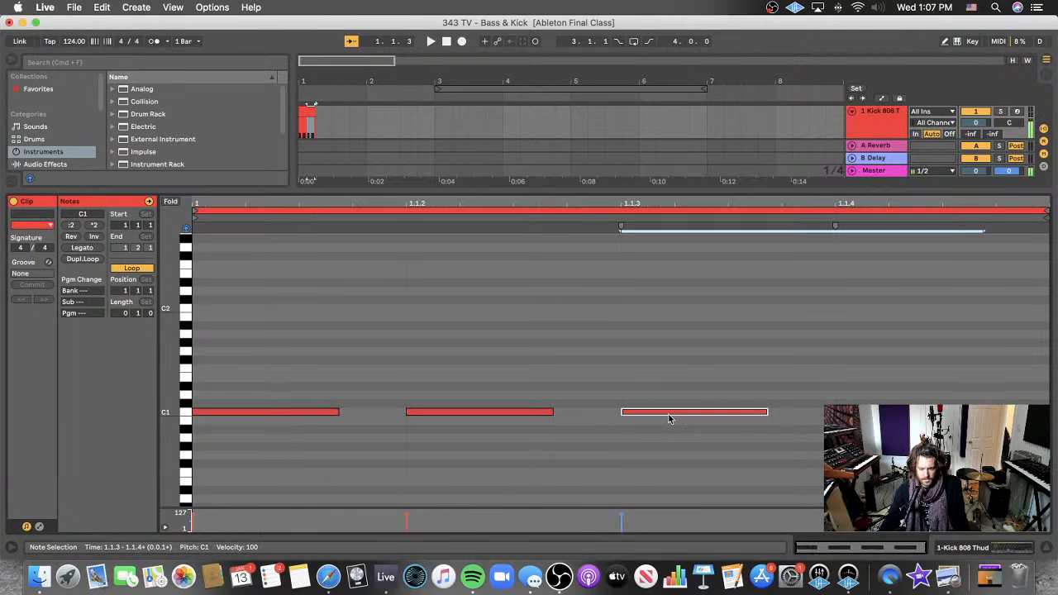
pyautogui.click(682, 388)
# - Transpose all the notes in the clip up two octaves to C3
pyautogui.moveTo(923, 342); pyautogui.dragTo(273, 423)
pyautogui.hotkey('shift', 'Up')
pyautogui.hotkey('shift', 'Up')
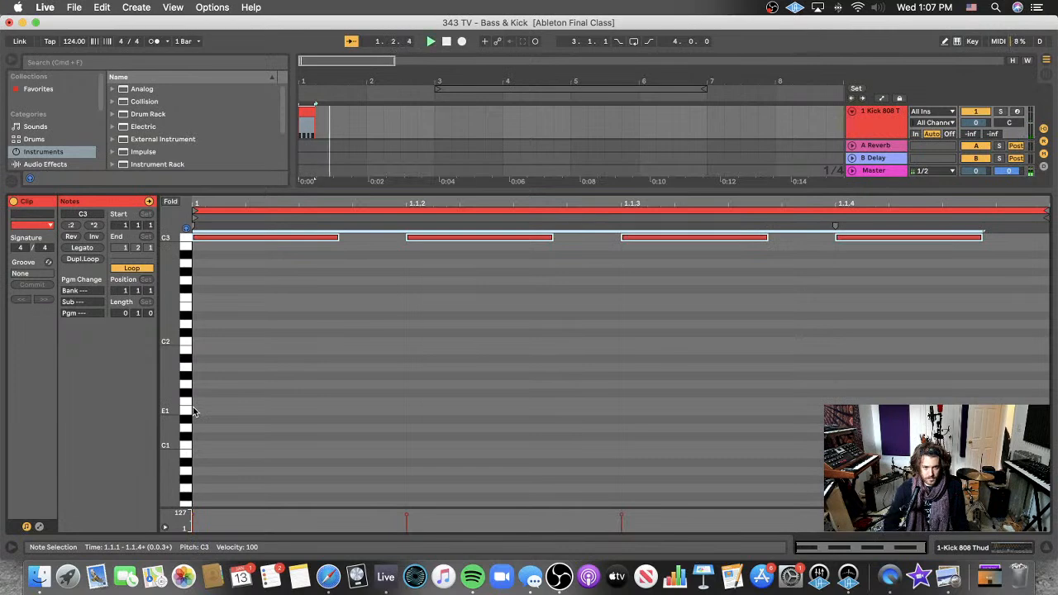
# - Play back the pattern and delete the three C3 notes after the first one
pyautogui.click(431, 41)
pyautogui.press('space')
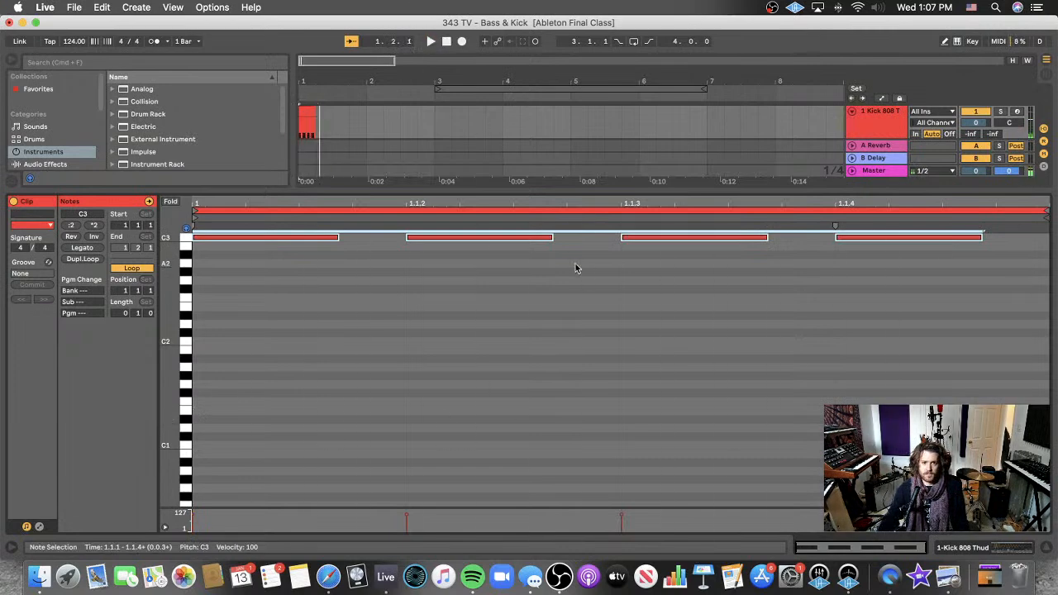
pyautogui.moveTo(415, 256); pyautogui.dragTo(855, 246)
pyautogui.press('Delete')
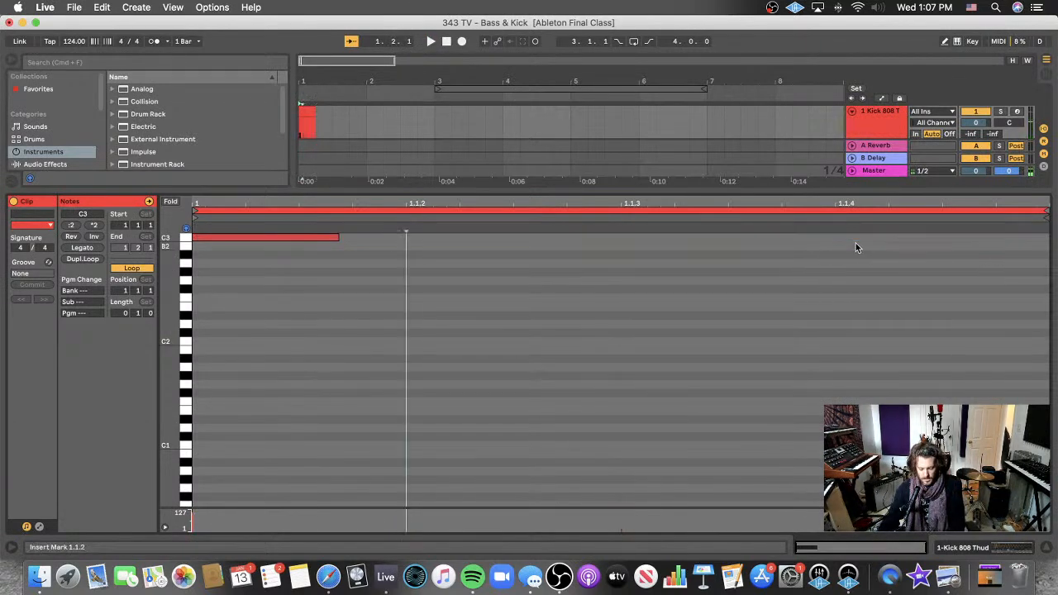
# - Add an empty one-beat clip at the end of bar 1 and consolidate the bar into a single MIDI clip
pyautogui.click(350, 122)
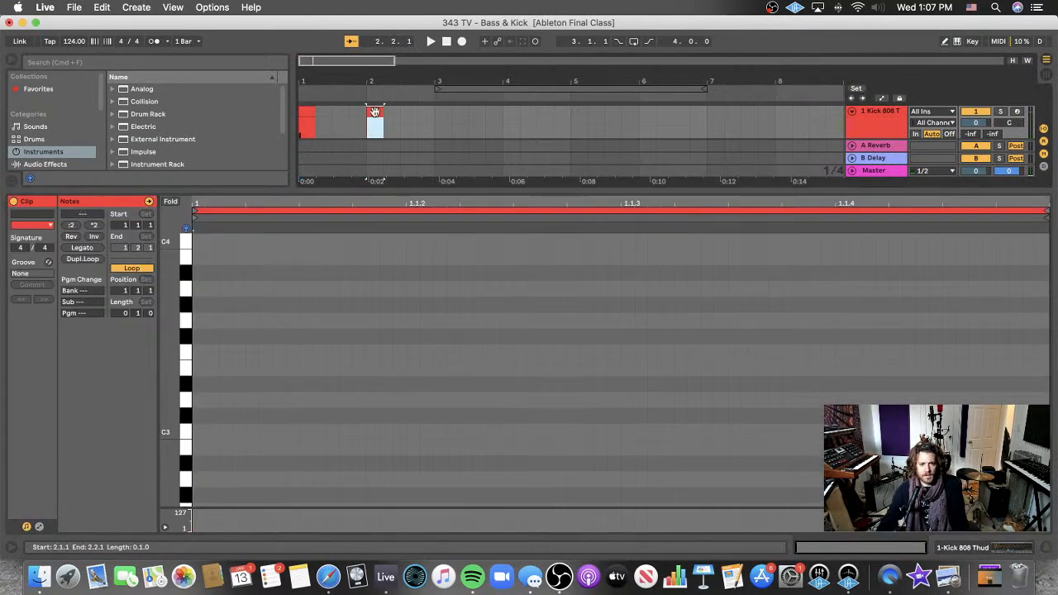
pyautogui.moveTo(360, 120); pyautogui.dragTo(285, 124)
pyautogui.press('super+j')
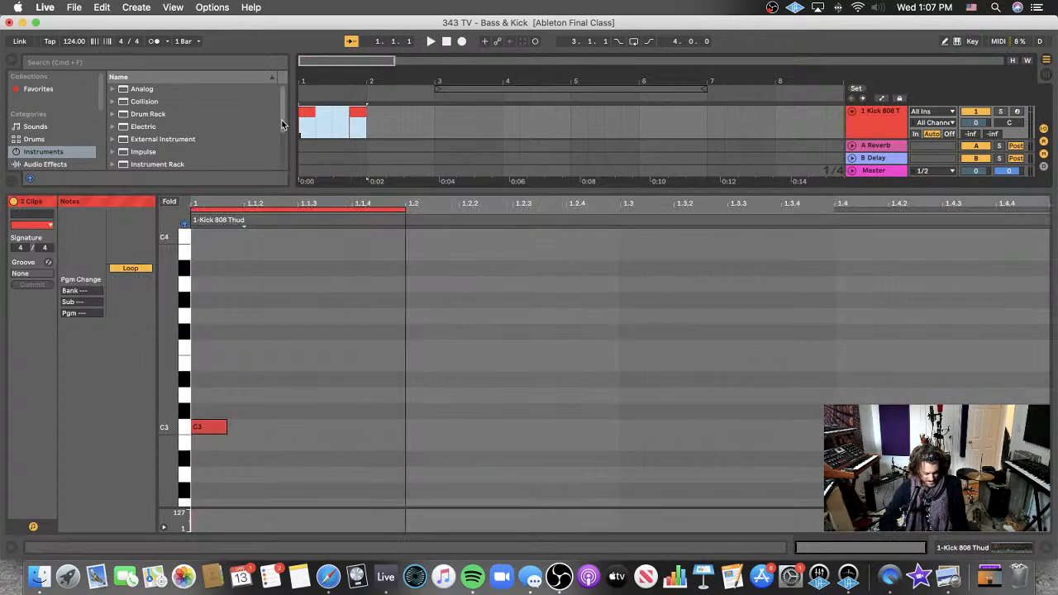
# - Place C3 kick notes on beats 1.2, 1.3 and 1.4 and hide the clip editor
pyautogui.moveTo(226, 241); pyautogui.dragTo(861, 247)
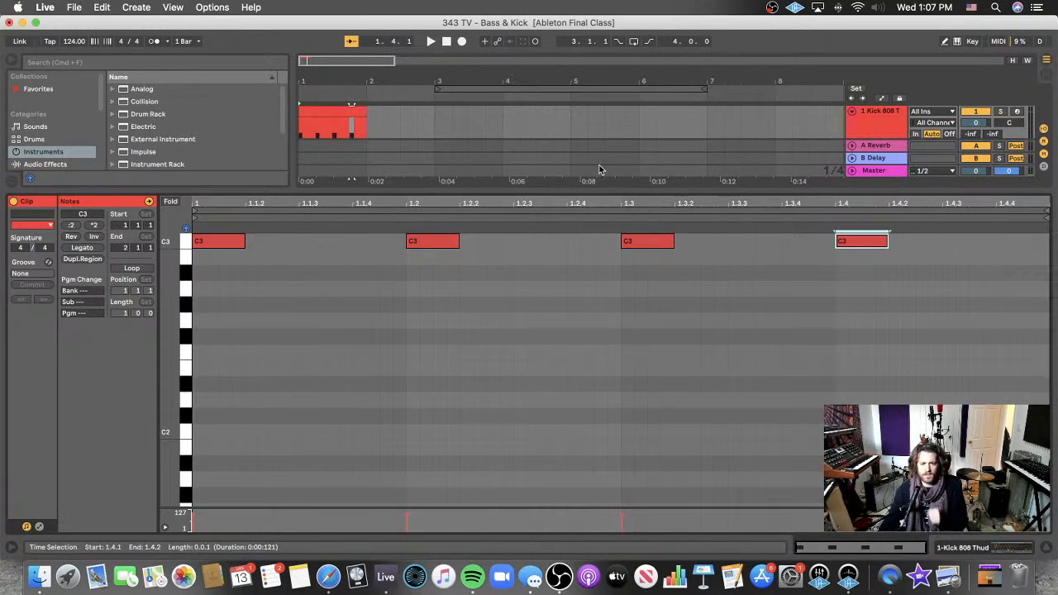
pyautogui.press('super+alt+l')
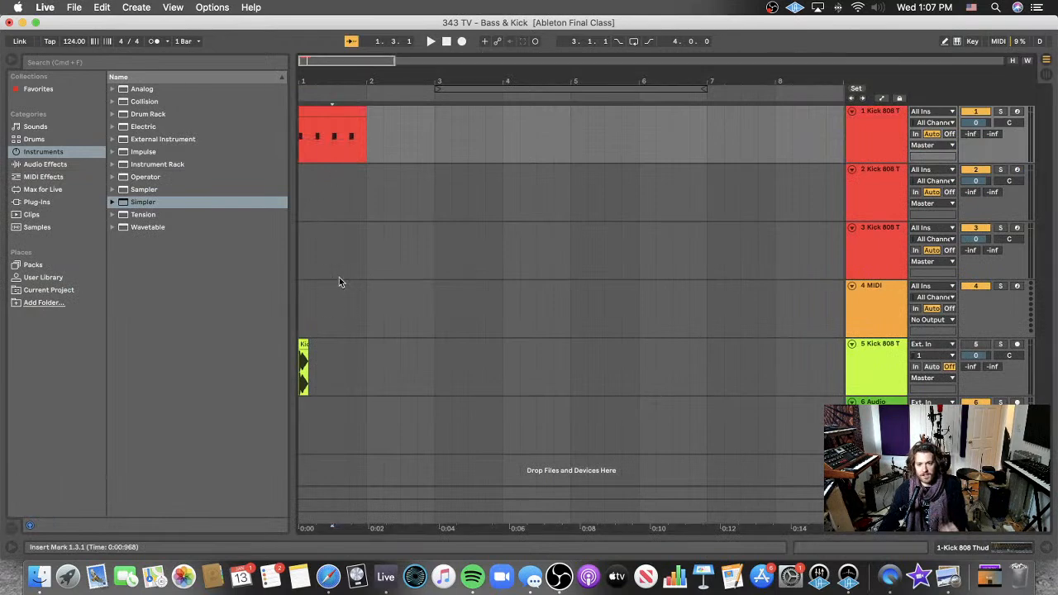
# - Duplicate the one-bar kick clip three times so the pattern fills bars 1 to 4
pyautogui.click(339, 109)
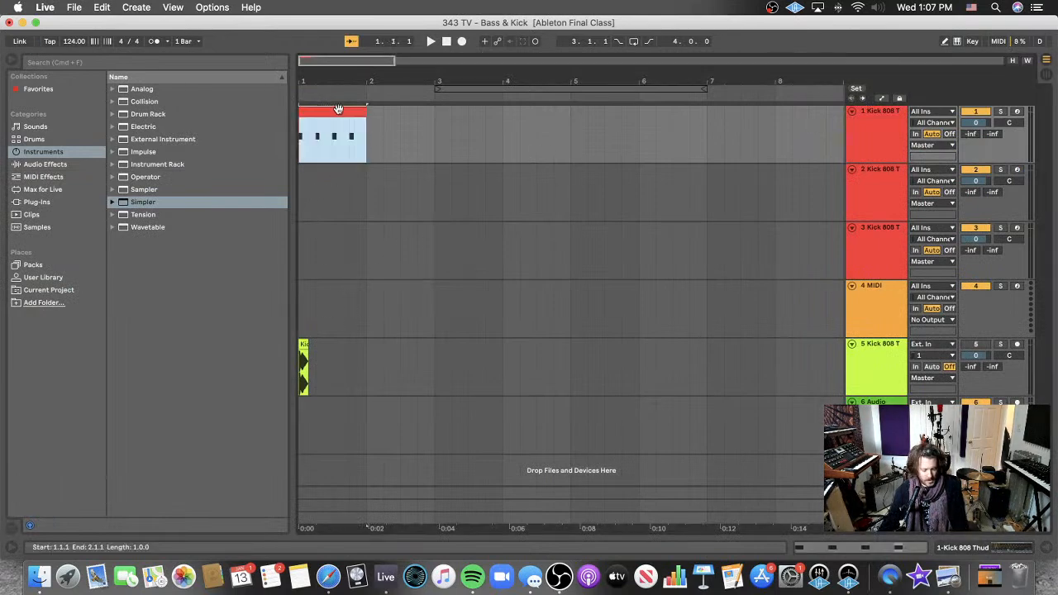
pyautogui.press('super+d')
pyautogui.press('super+d')
pyautogui.press('super+d')
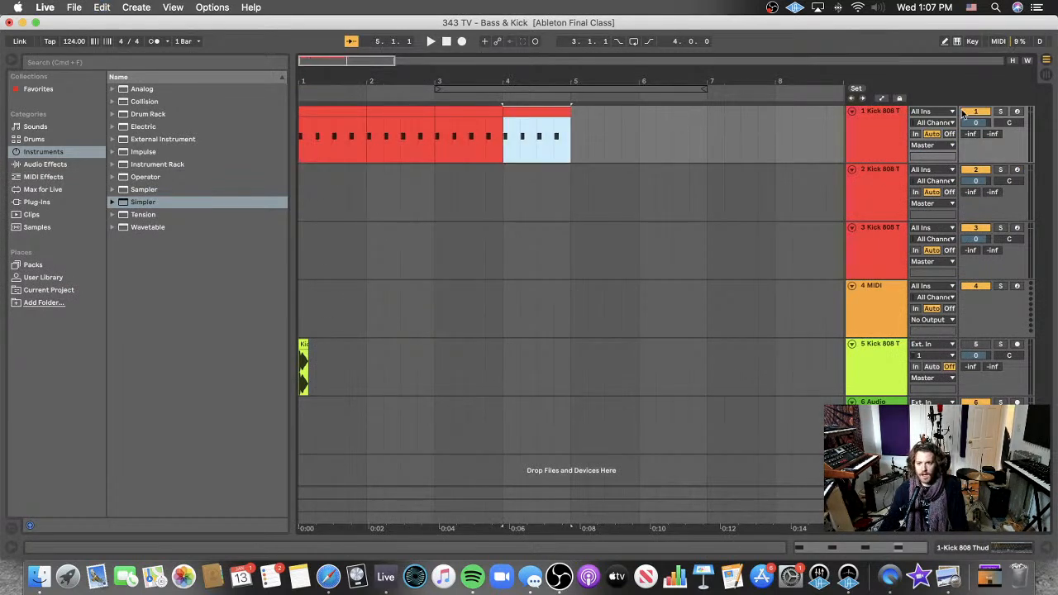
# - Solo the first kick track, loop its four bars and start playback
pyautogui.click(863, 138)
pyautogui.click(547, 141)
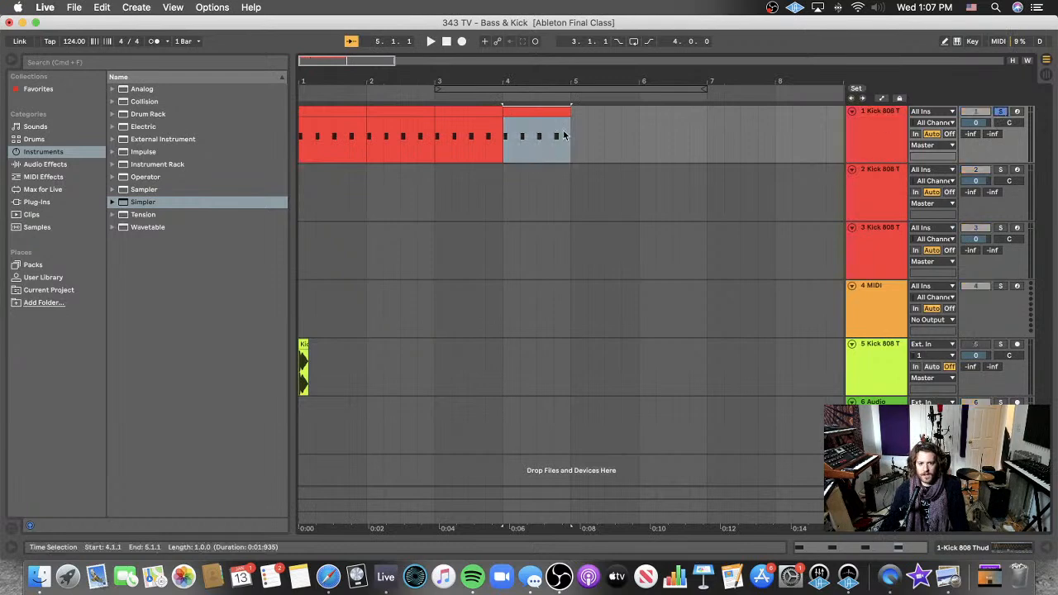
pyautogui.moveTo(576, 138); pyautogui.dragTo(294, 132)
pyautogui.press('super+l')
pyautogui.press('space')
# - Show the first kick track's Simpler, raise its release to 1.53 s and switch it to 1-Shot mode
pyautogui.click(873, 138)
pyautogui.press('super+alt+l')
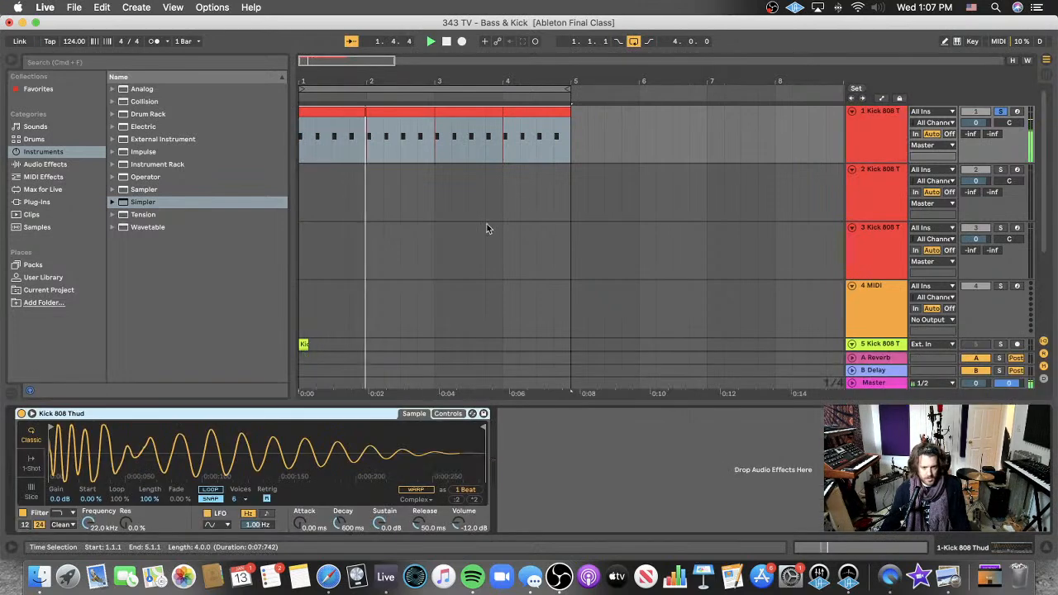
pyautogui.moveTo(420, 523); pyautogui.dragTo(420, 463)
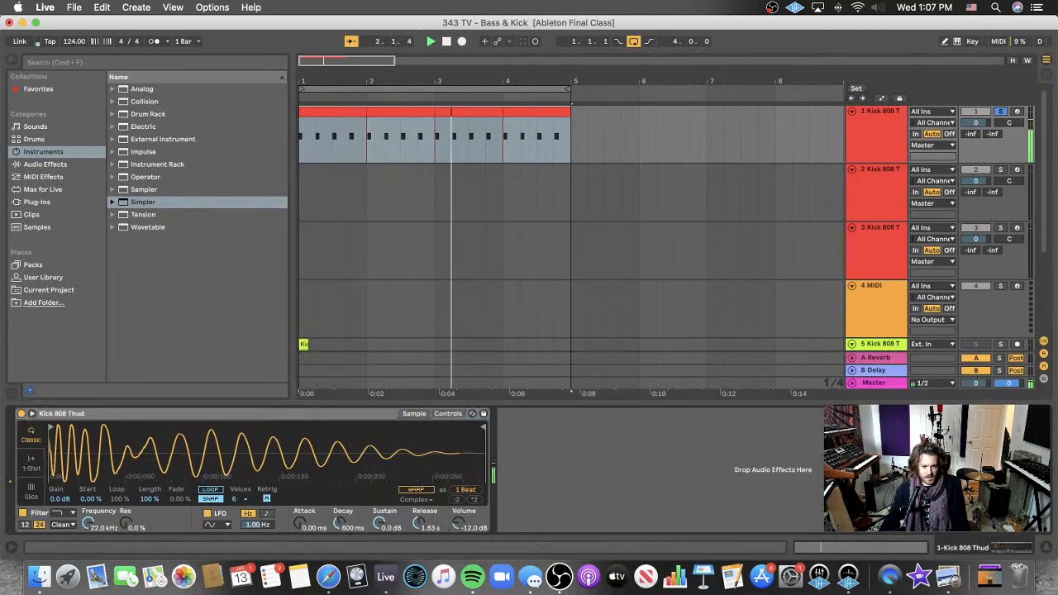
pyautogui.click(36, 466)
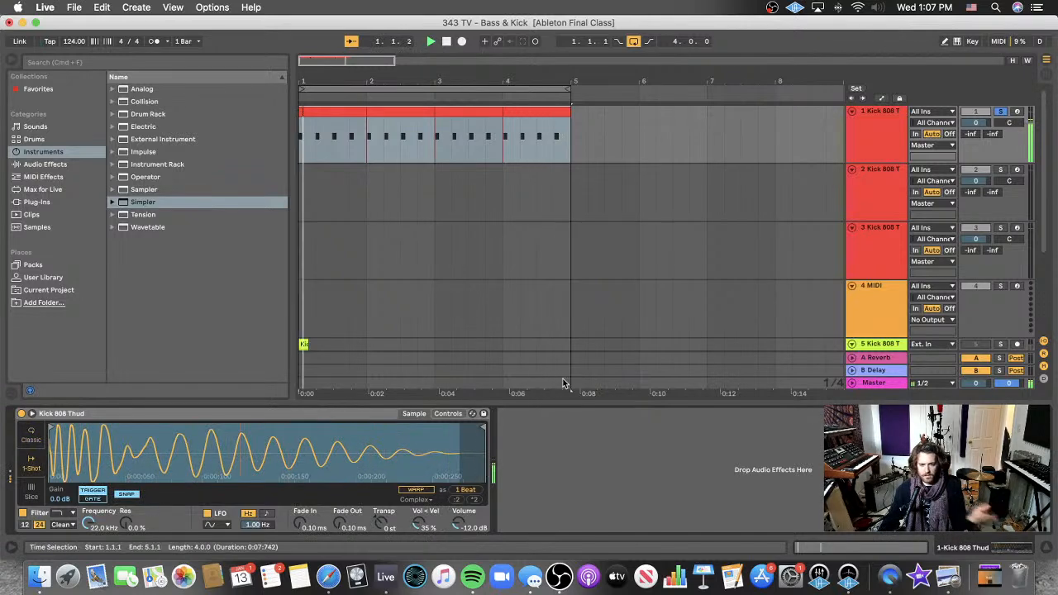
# - Stop playback and rename the first three kick tracks Long, Medium and Short
pyautogui.click(893, 140)
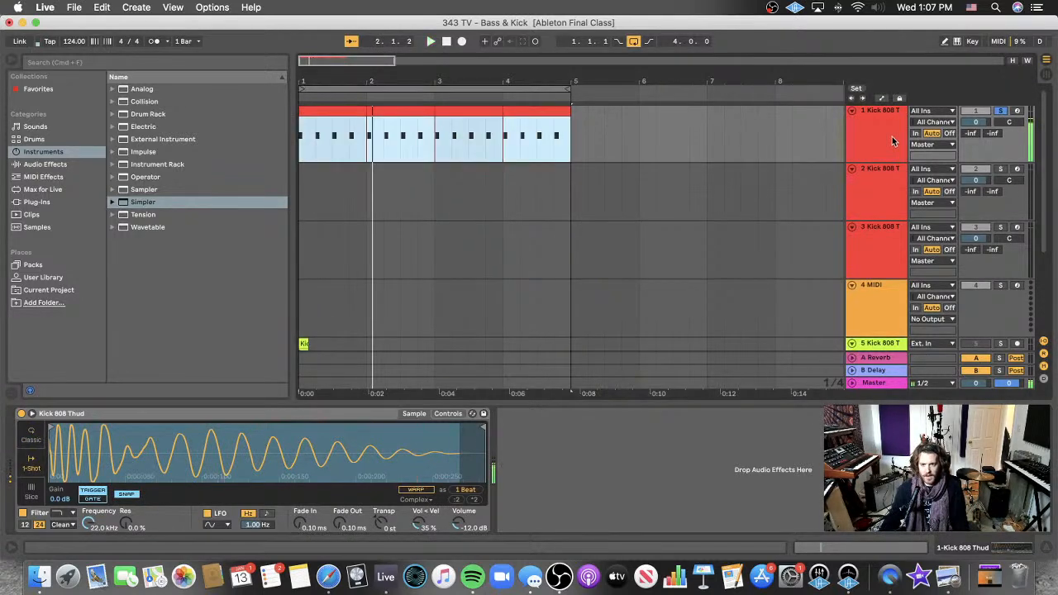
pyautogui.press('super+r')
pyautogui.write('Long')
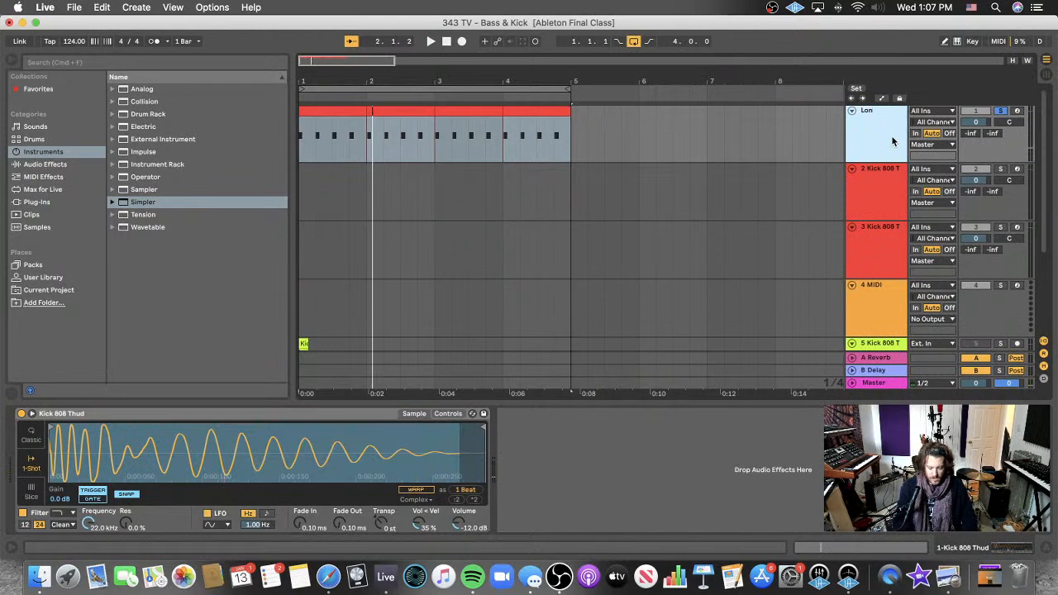
pyautogui.press('Return')
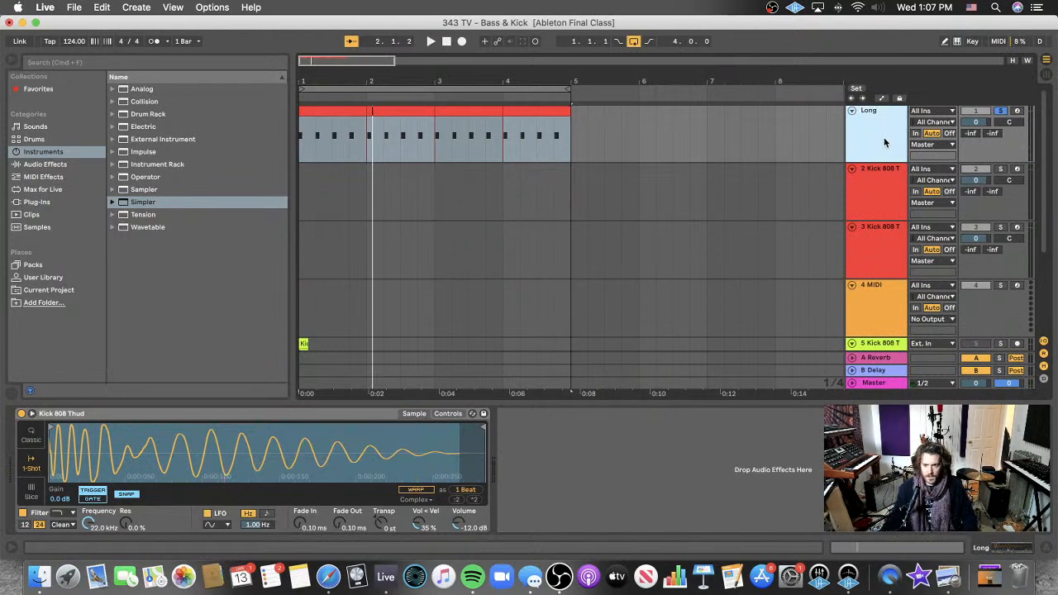
pyautogui.click(879, 184)
pyautogui.press('super+r')
pyautogui.write('Medium')
pyautogui.press('Return')
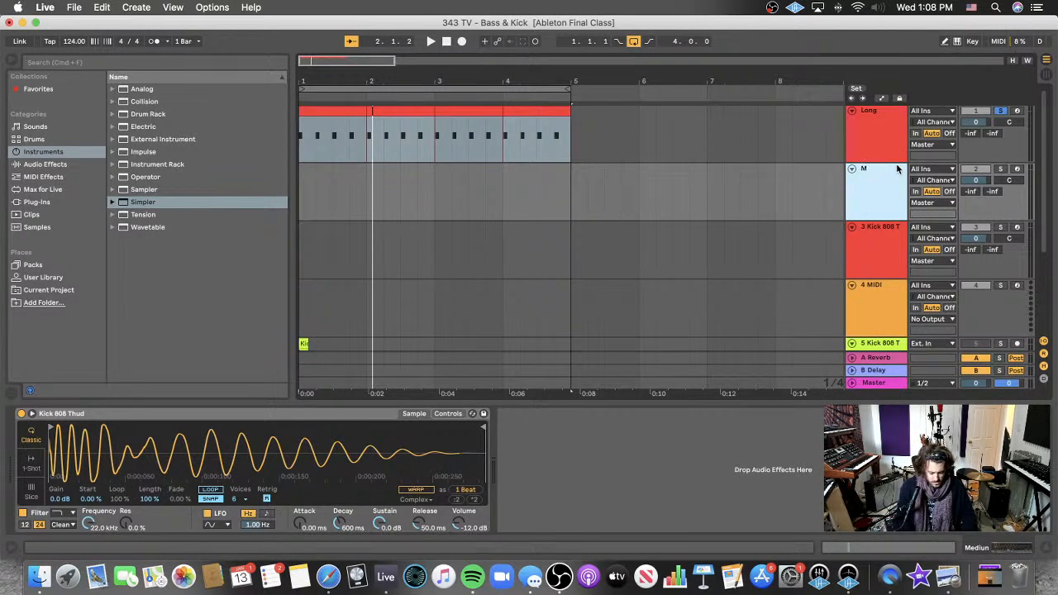
pyautogui.click(876, 231)
pyautogui.press('super+r')
pyautogui.write('Short')
pyautogui.press('Return')
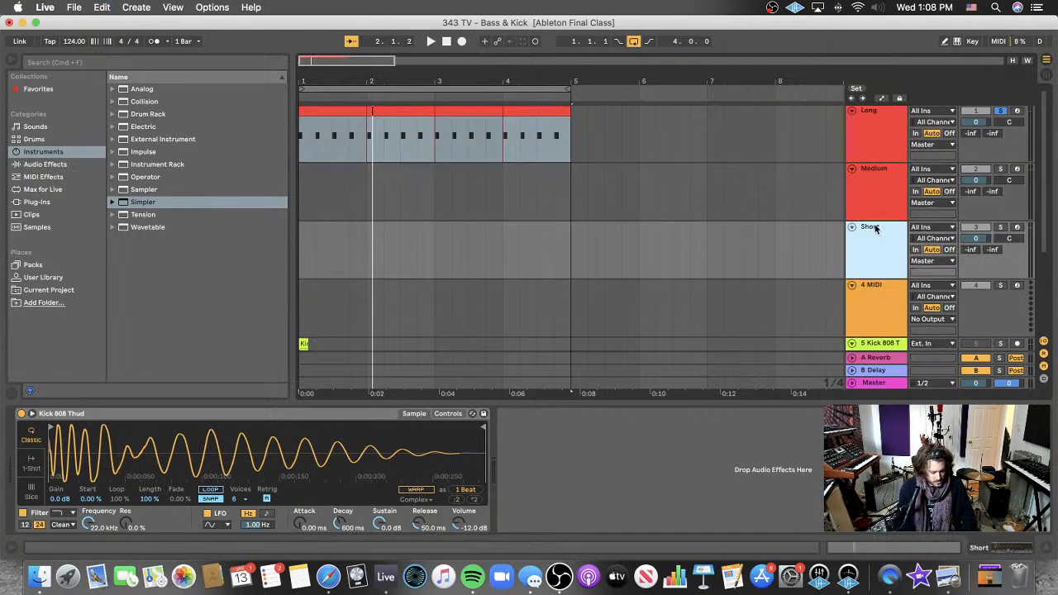
# - Copy the four kick clips in bars 1 to 4 from the Long track to the Medium track
pyautogui.click(863, 169)
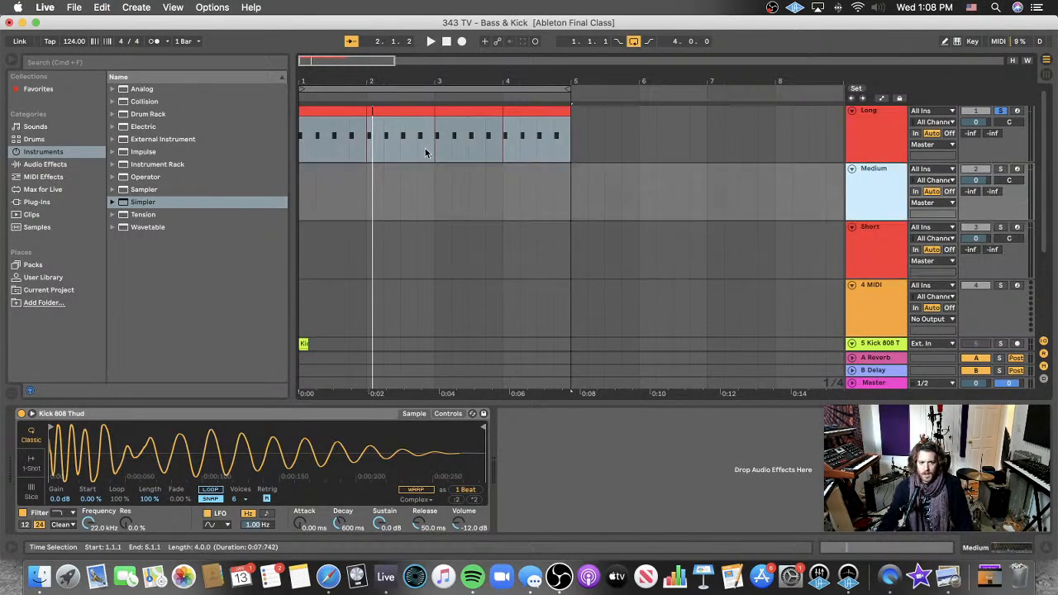
pyautogui.click(562, 124)
pyautogui.click(323, 112)
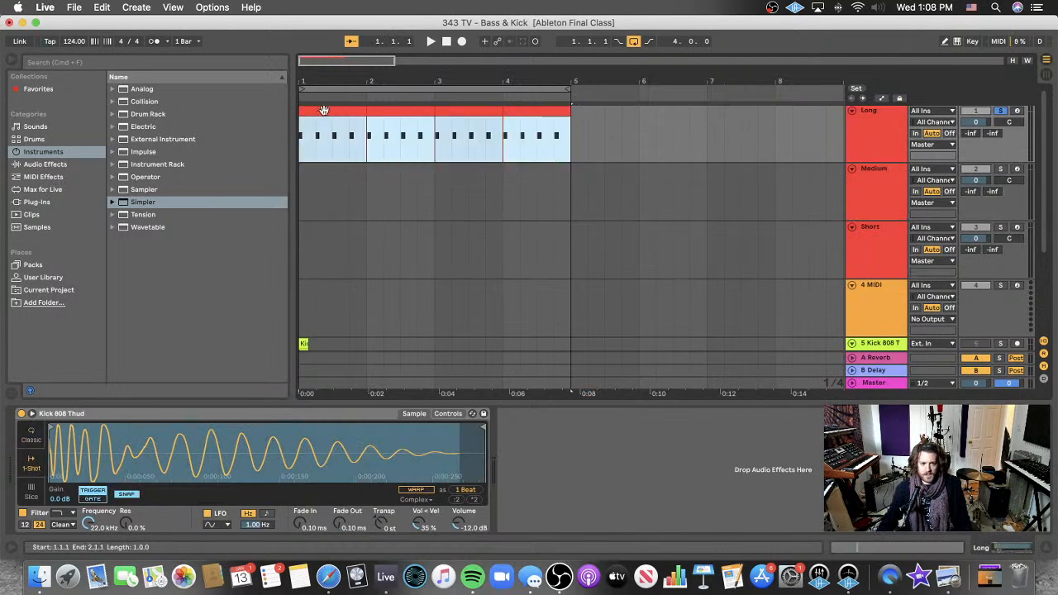
pyautogui.moveTo(325, 109); pyautogui.dragTo(321, 177)
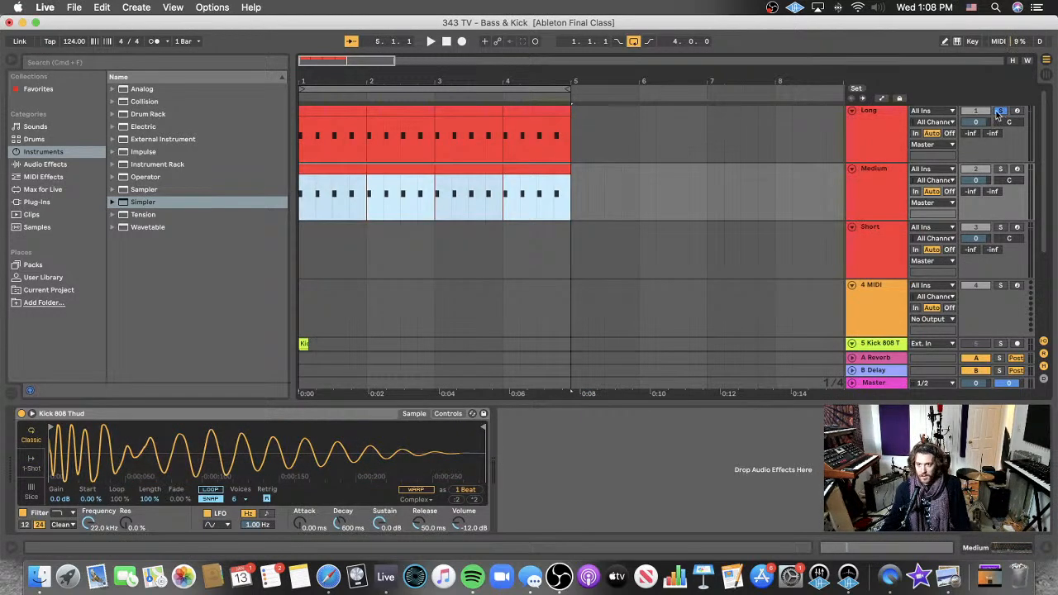
# - Play the Medium track soloed and set its Simpler decay to 55.5 ms and release to 15.0 ms
pyautogui.click(1001, 170)
pyautogui.press('space')
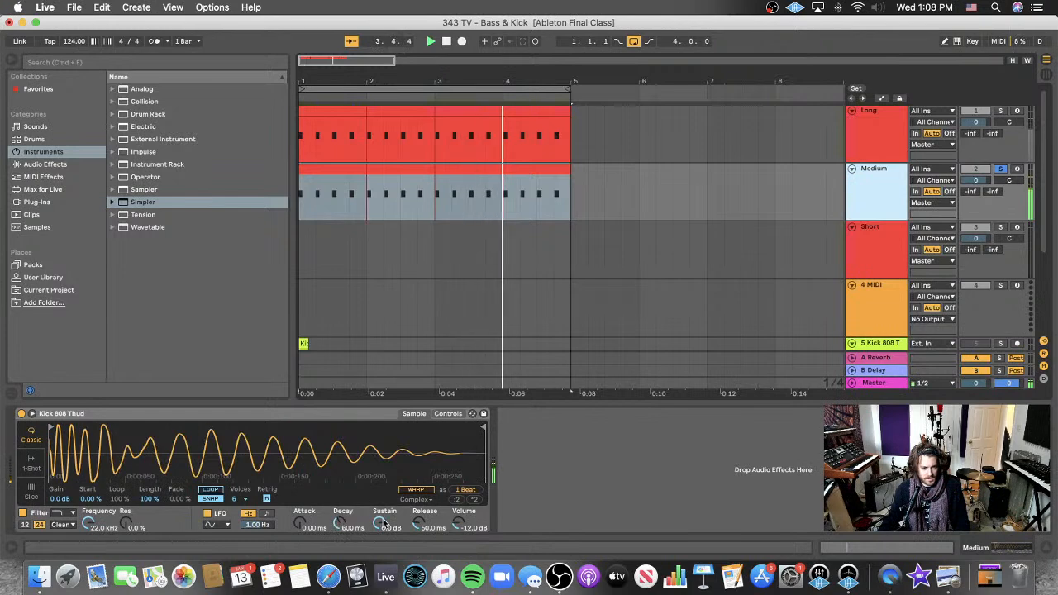
pyautogui.moveTo(420, 523); pyautogui.dragTo(420, 529)
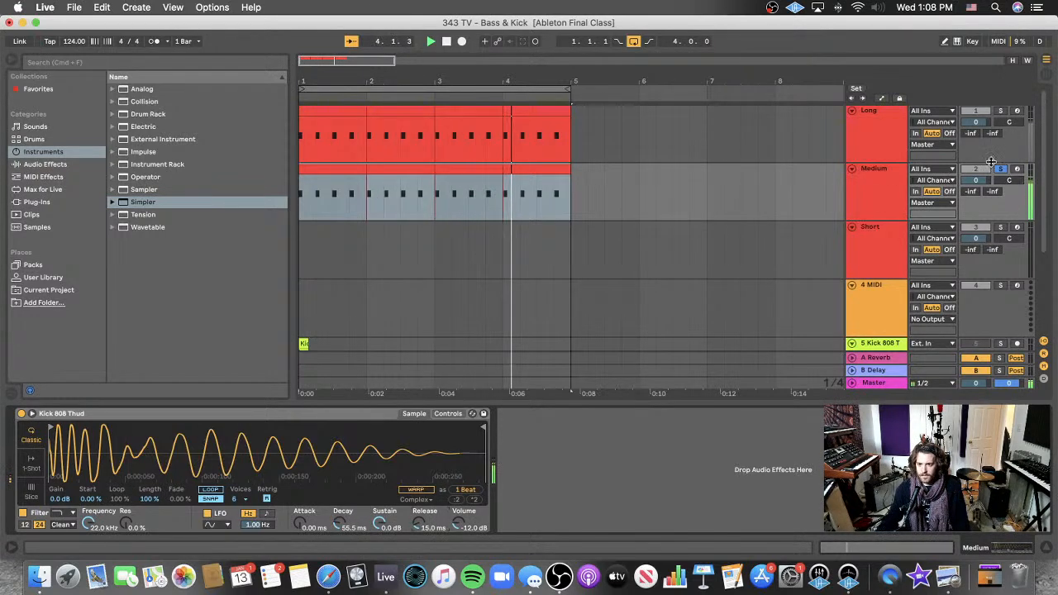
# - Solo the Long and Medium tracks alternately to compare their kick lengths
pyautogui.click(1000, 111)
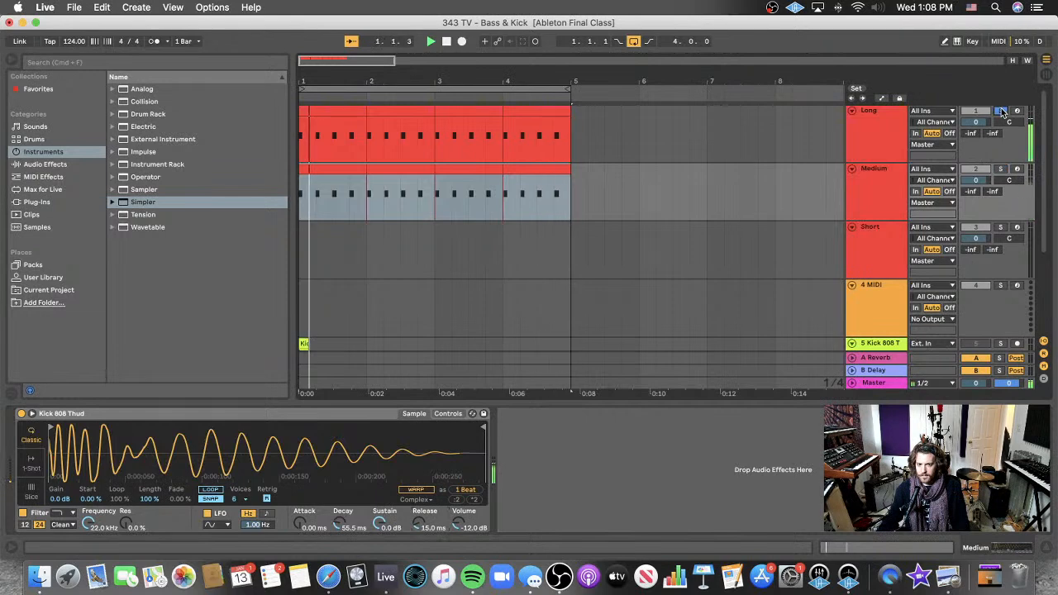
pyautogui.click(1001, 169)
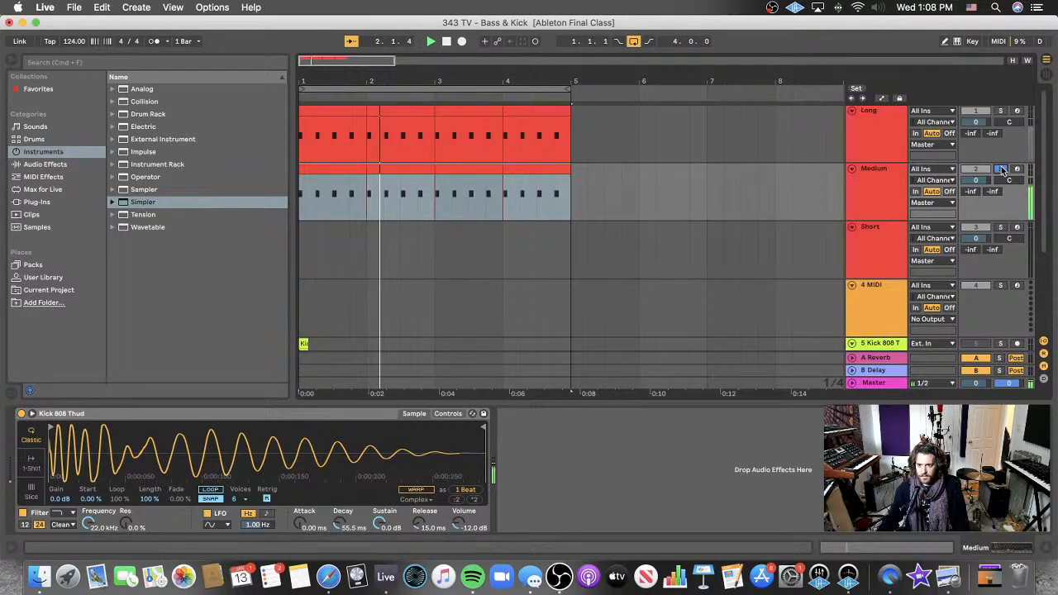
pyautogui.click(1001, 110)
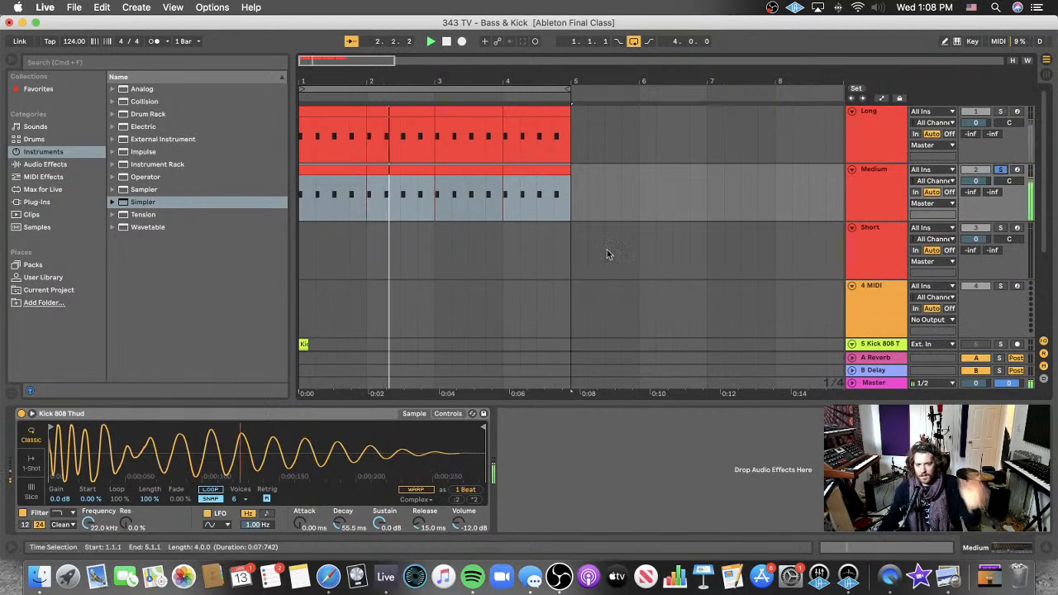
# - Set the Medium kick's release to 206 ms and audition it against the Long kick
pyautogui.click(1000, 170)
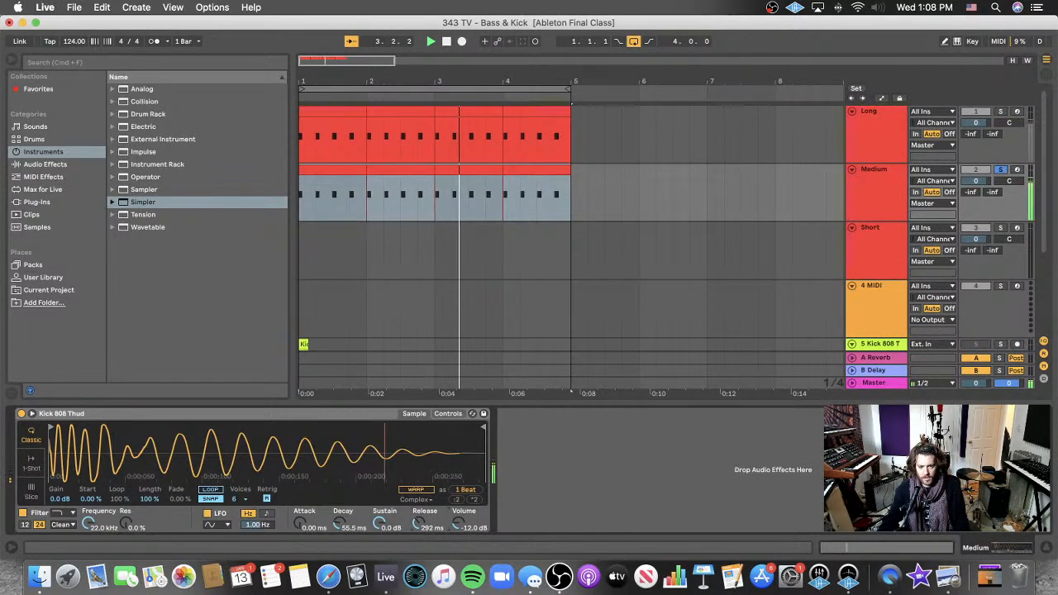
pyautogui.moveTo(417, 525); pyautogui.dragTo(418, 509)
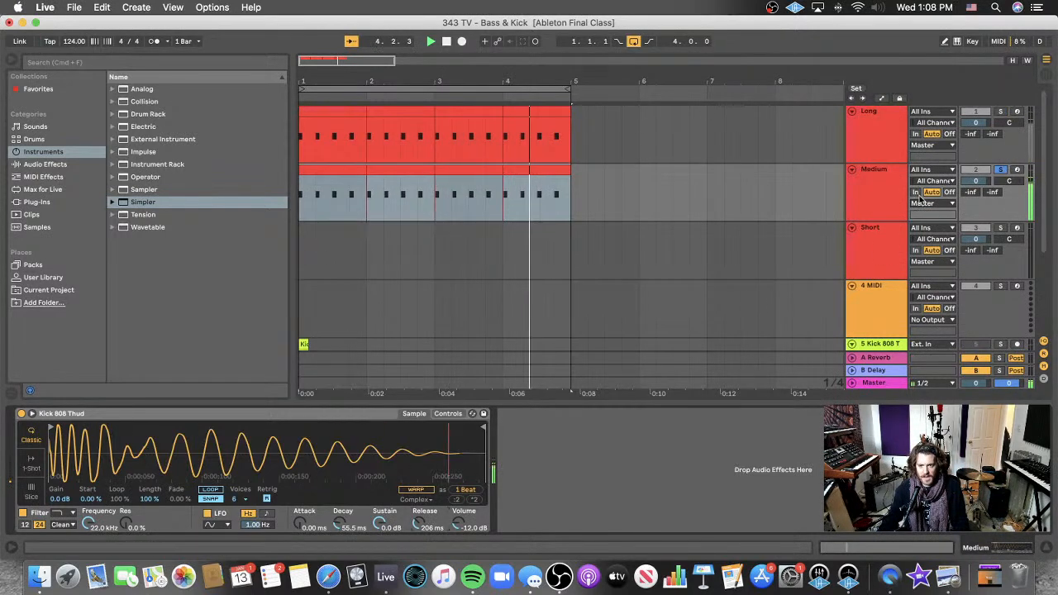
pyautogui.click(1000, 111)
pyautogui.click(1001, 169)
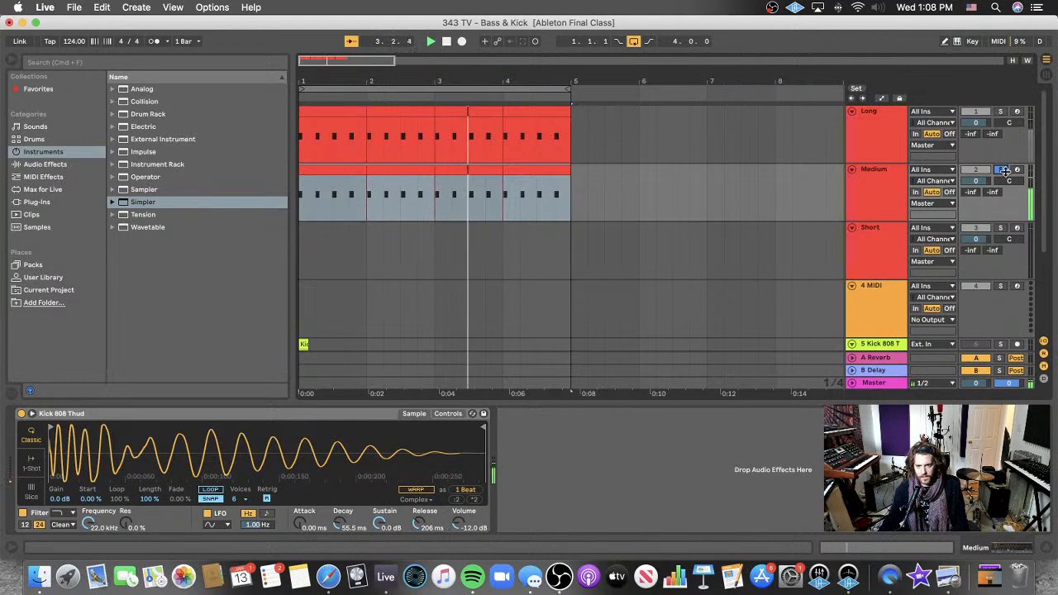
pyautogui.click(878, 134)
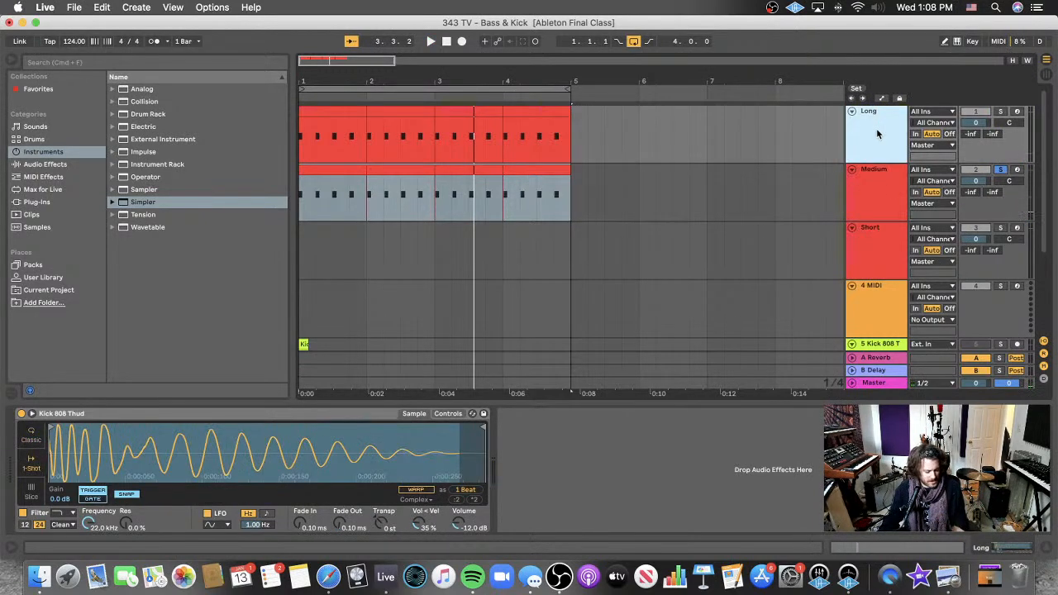
pyautogui.click(1001, 112)
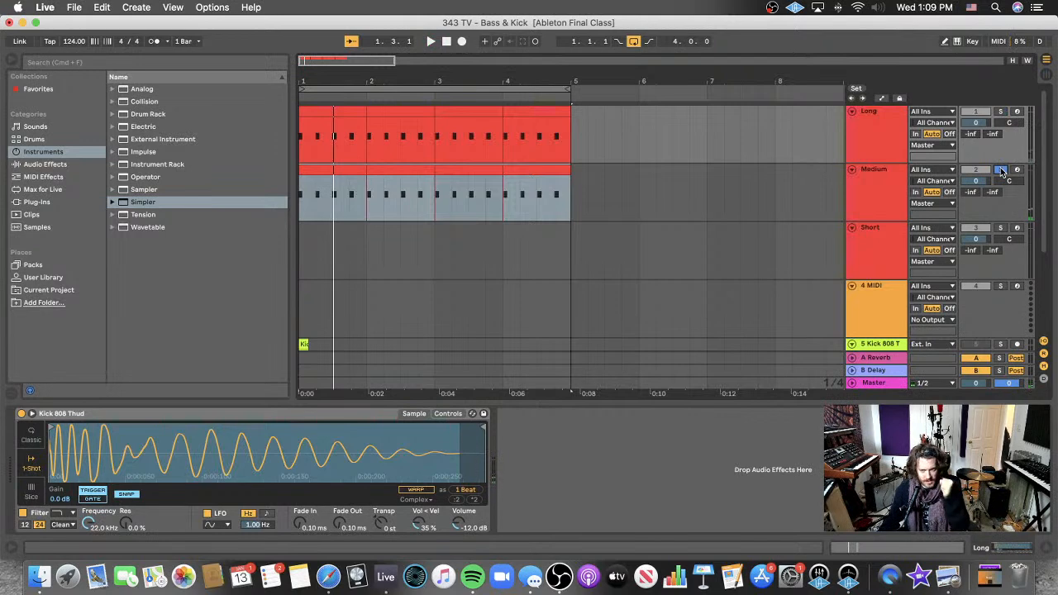
# - Copy the four kick clips from Medium to the Short track and play Short soloed
pyautogui.moveTo(571, 201); pyautogui.dragTo(300, 208)
pyautogui.moveTo(333, 170); pyautogui.dragTo(328, 248)
pyautogui.click(1000, 227)
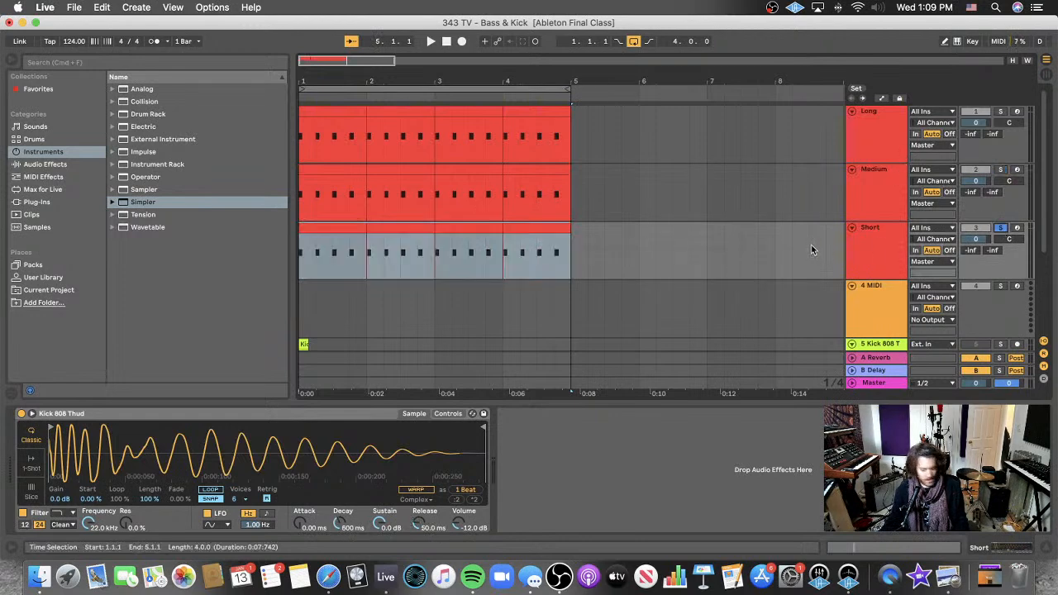
pyautogui.click(864, 248)
pyautogui.press('space')
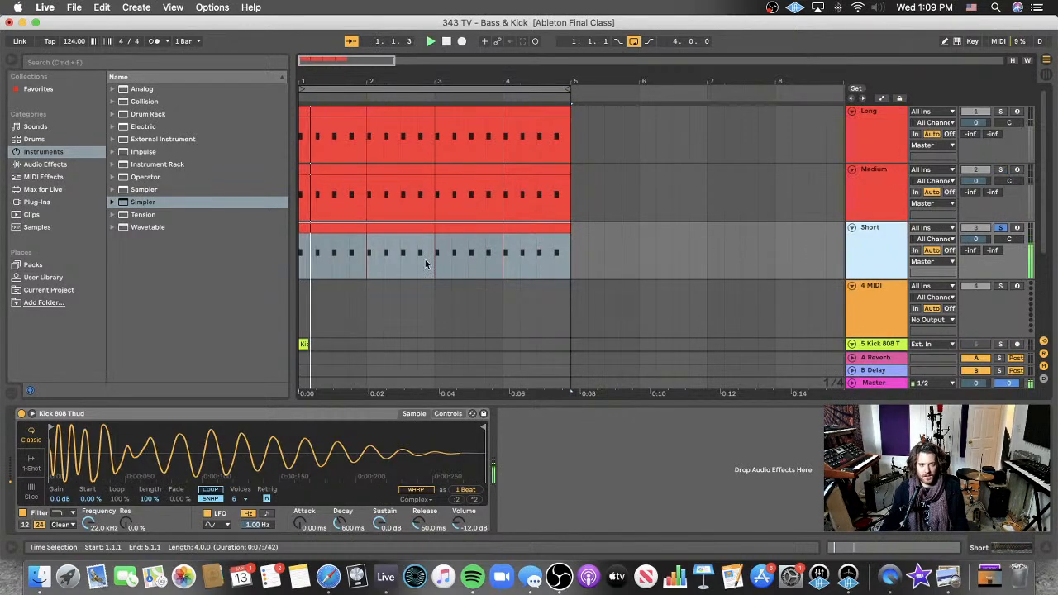
# - Shorten the Short track's kick by setting its Simpler decay to 19.5 ms and release to 8.87 ms
pyautogui.press('Up')
pyautogui.click(881, 234)
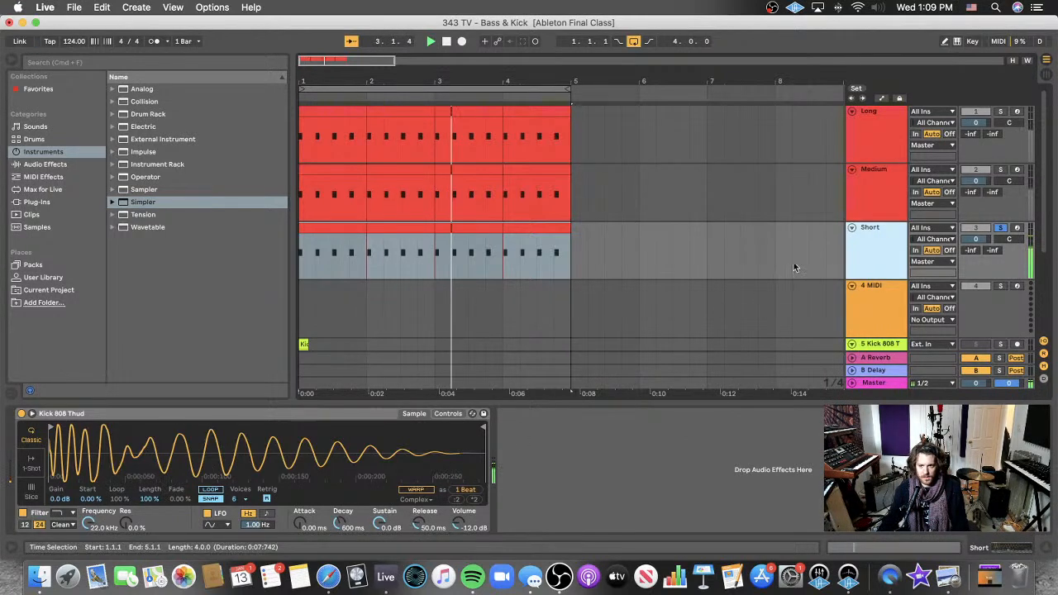
pyautogui.click(862, 199)
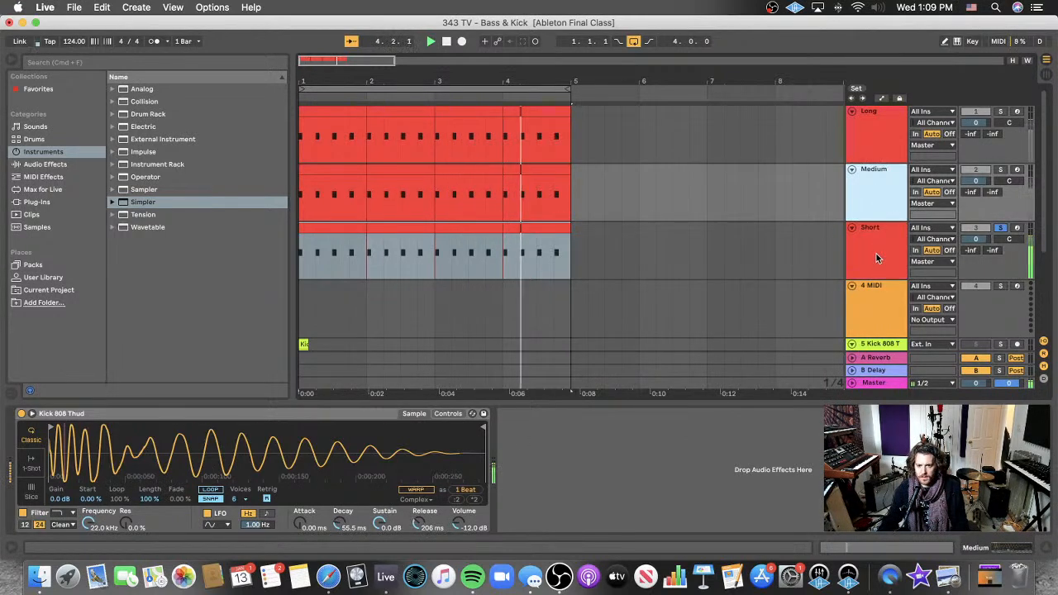
pyautogui.click(865, 230)
pyautogui.moveTo(418, 524); pyautogui.dragTo(418, 540)
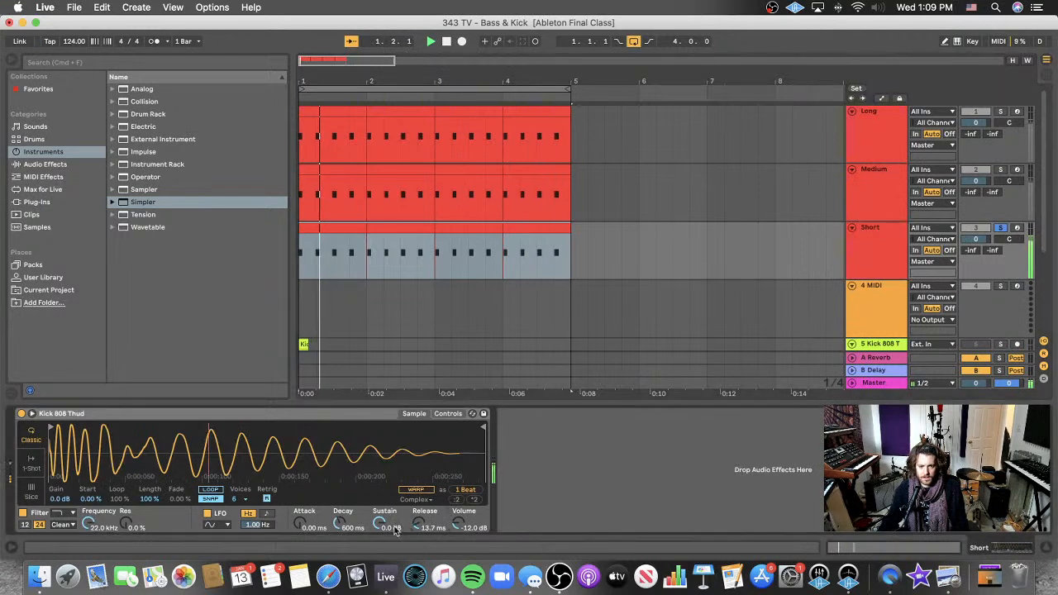
pyautogui.moveTo(344, 527); pyautogui.dragTo(345, 549)
pyautogui.moveTo(418, 524); pyautogui.dragTo(379, 524)
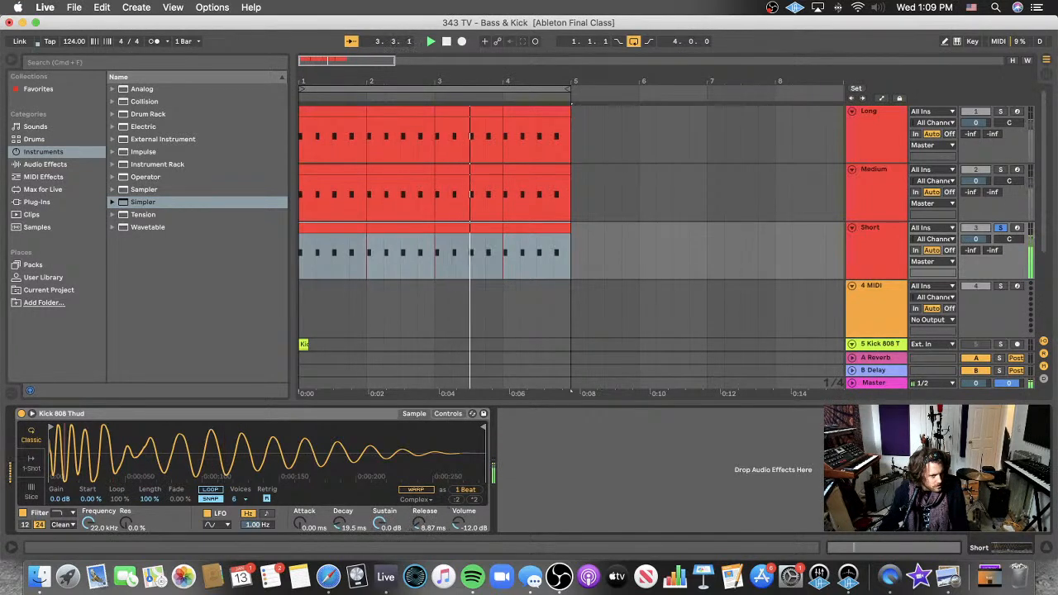
pyautogui.moveTo(425, 527); pyautogui.dragTo(424, 525)
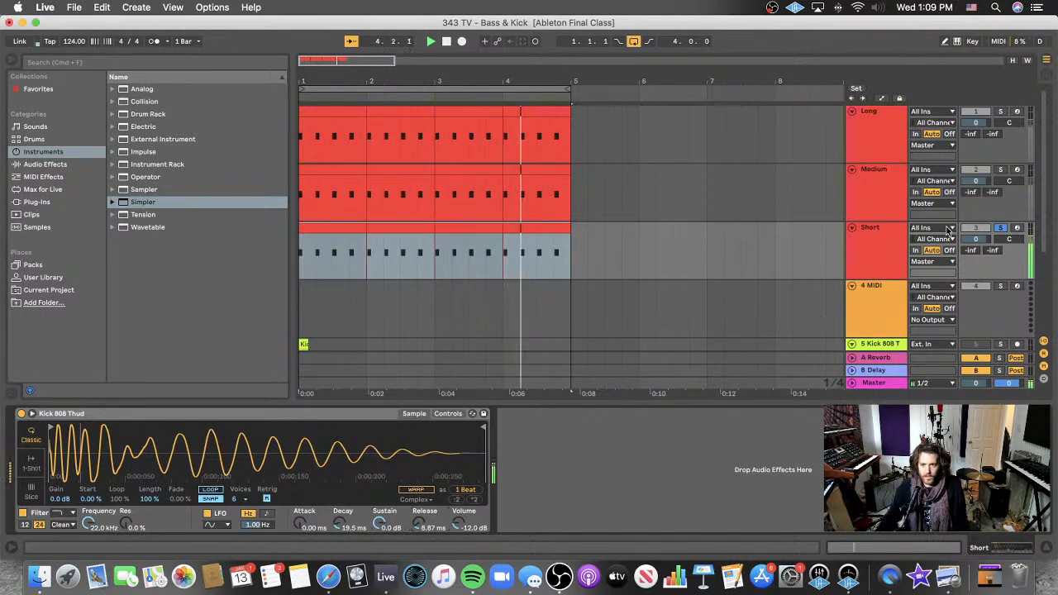
# - Compare the Medium kick with the Short kick by soloing each in turn
pyautogui.click(1000, 169)
pyautogui.click(1000, 227)
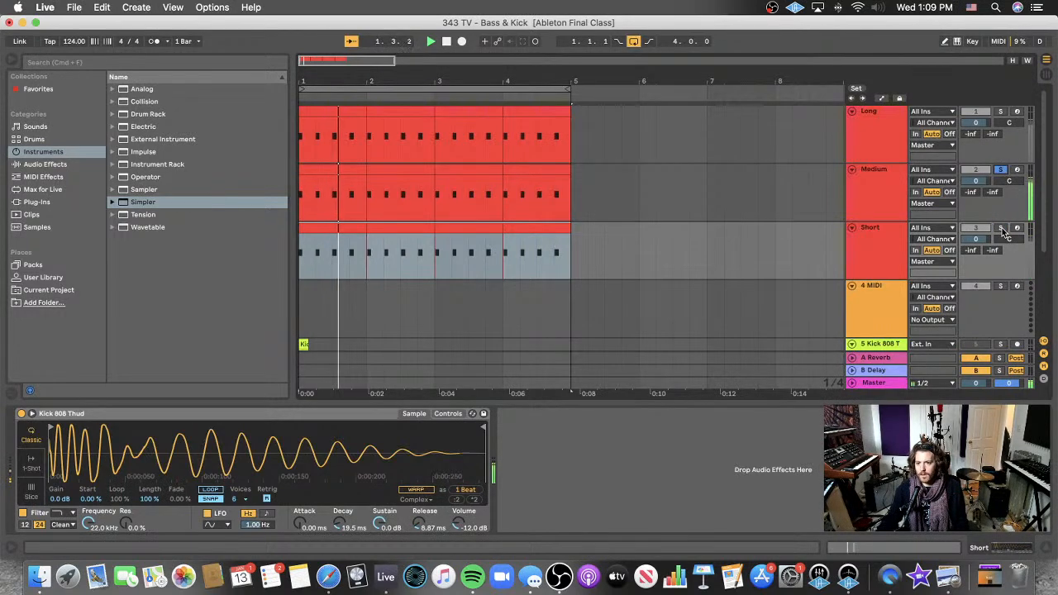
pyautogui.click(905, 245)
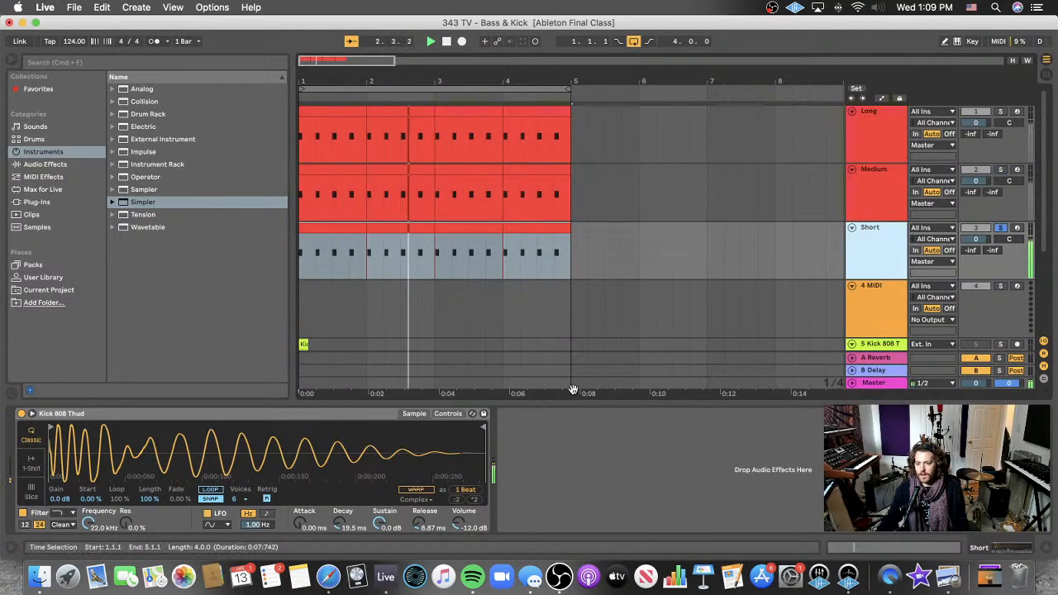
# - Set the Short kick's decay to 206 ms and sustain to -1.3 dB, and trim its sample end to about the first third of the waveform
pyautogui.moveTo(356, 521); pyautogui.dragTo(376, 529)
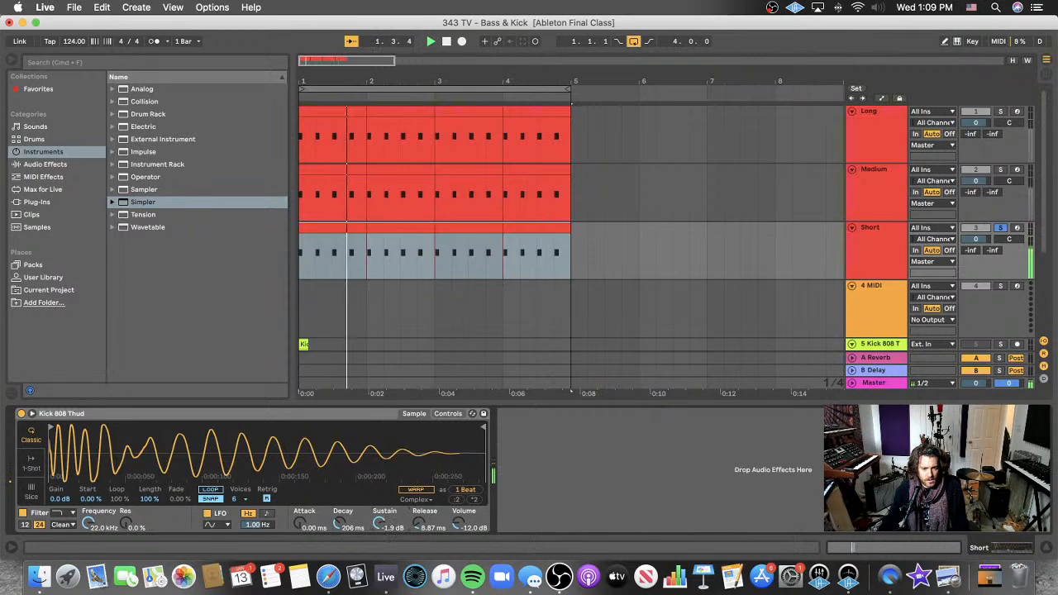
pyautogui.moveTo(488, 427)
pyautogui.mouseDown()
pyautogui.moveTo(240, 439)
pyautogui.moveTo(183, 430)
pyautogui.mouseUp()
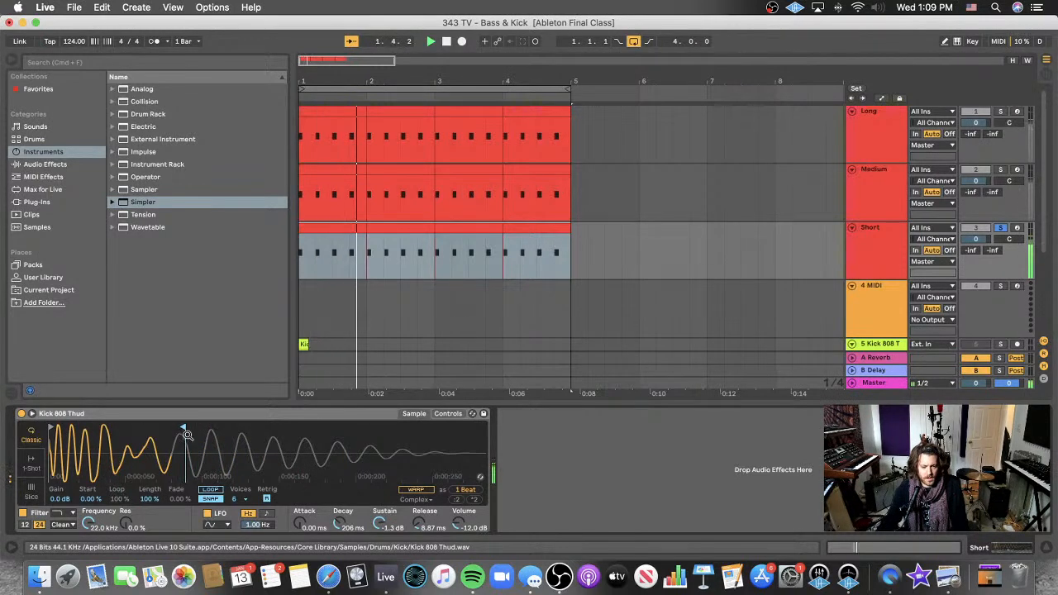
# - Set the Short kick's decay to 10.5 s, sustain to 0.0 dB and release to 56.8 ms, and extend its sample end slightly
pyautogui.moveTo(343, 524); pyautogui.dragTo(343, 550)
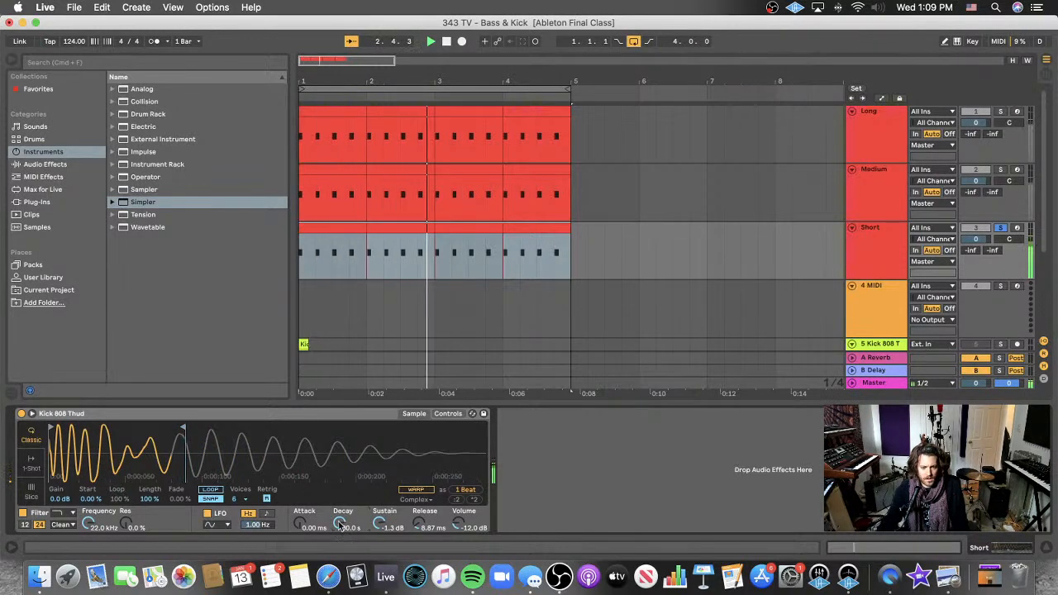
pyautogui.moveTo(419, 525); pyautogui.dragTo(382, 504)
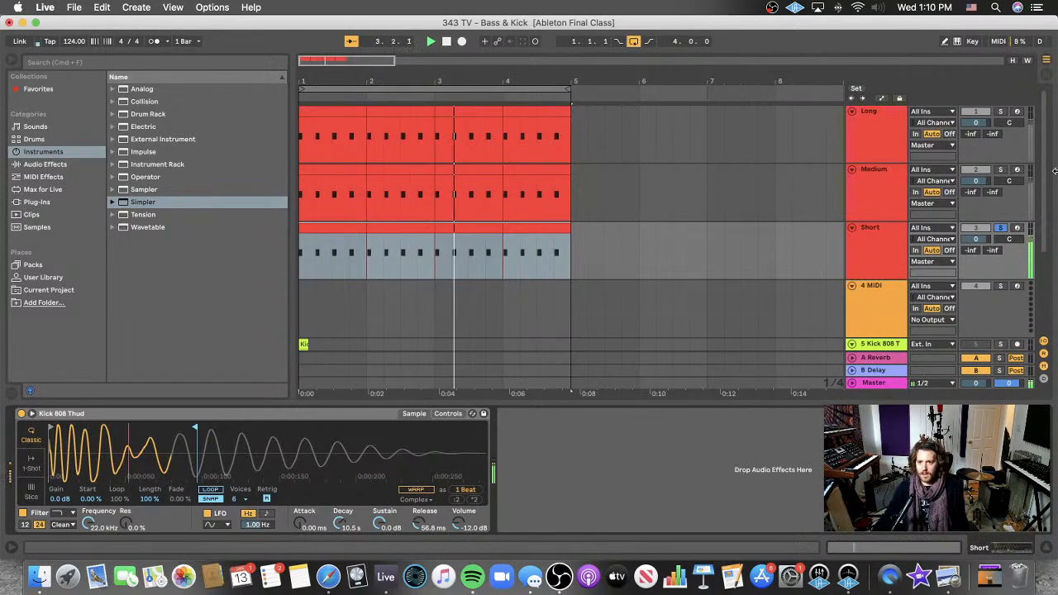
# - Compare the Medium and Long kicks by soloing each in turn, then clear the solo and stop playback
pyautogui.click(1002, 169)
pyautogui.click(1001, 111)
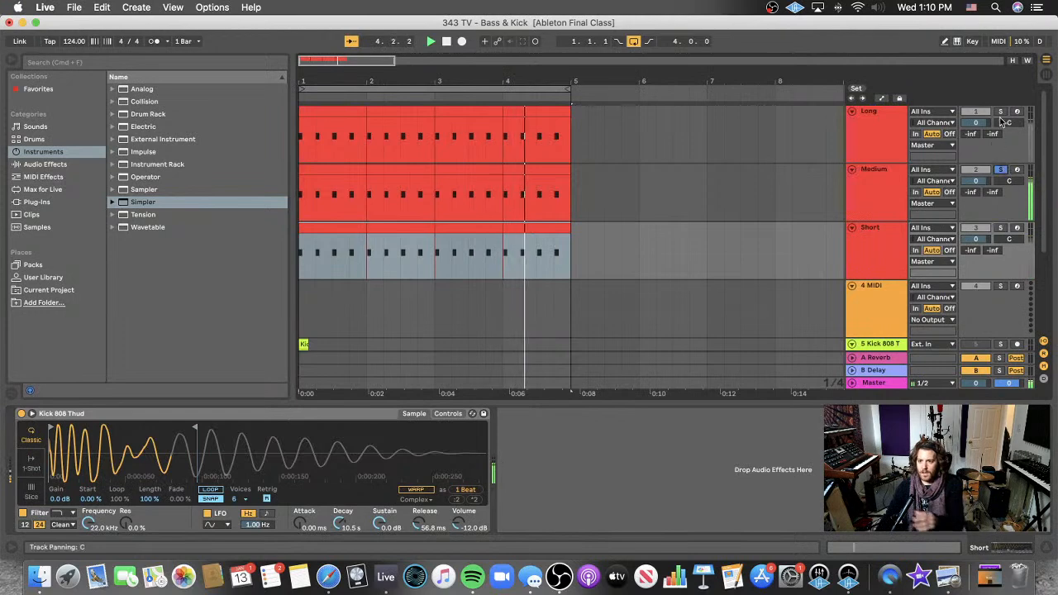
pyautogui.click(1000, 112)
pyautogui.press('space')
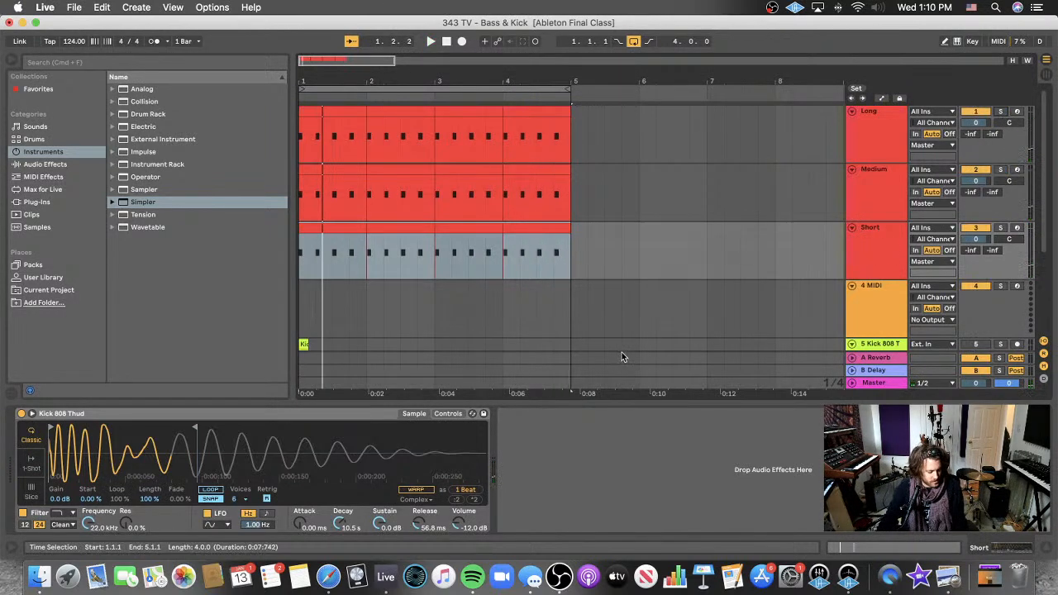
# - Delete the Kick 808 Thud audio clip from track 5
pyautogui.click(674, 402)
pyautogui.click(845, 263)
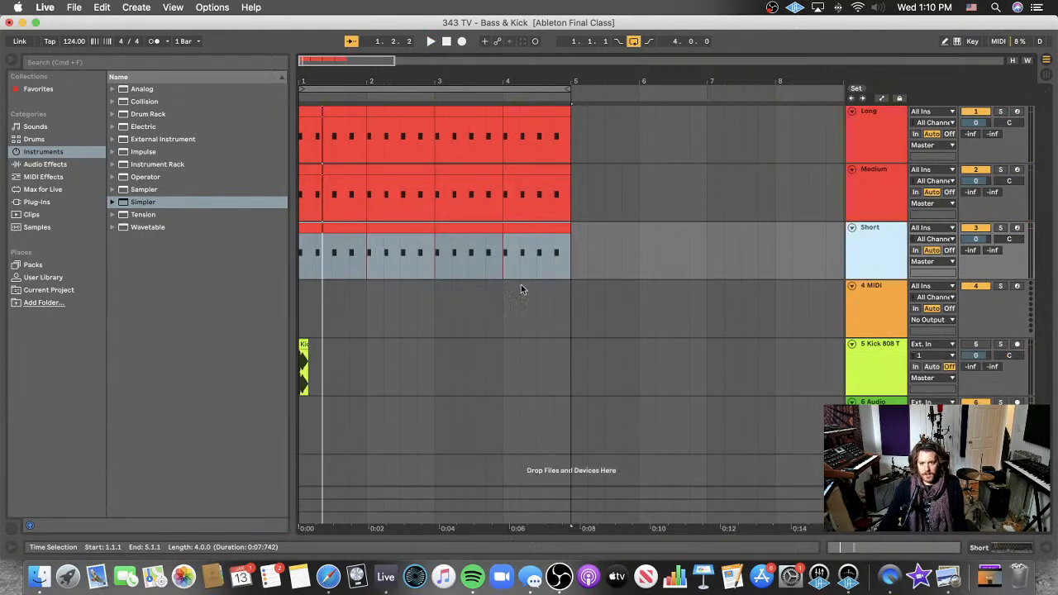
pyautogui.click(319, 354)
pyautogui.click(304, 344)
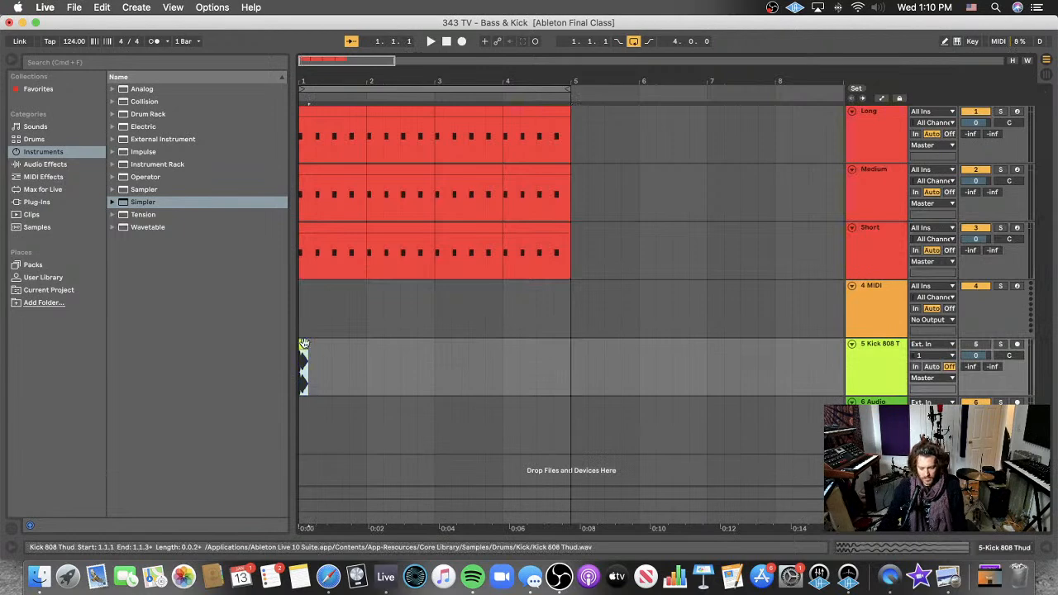
pyautogui.press('Delete')
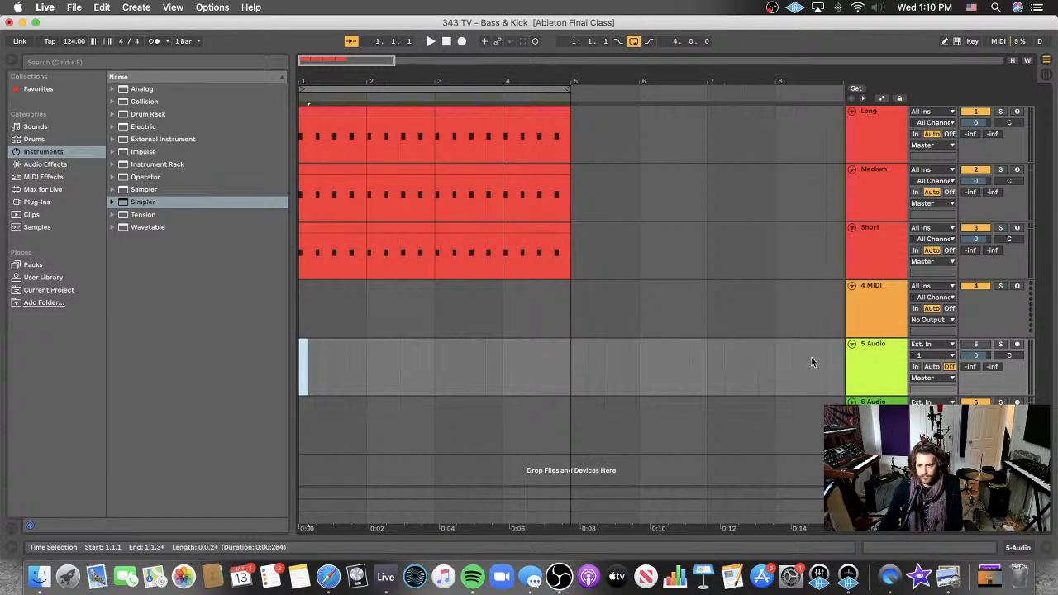
pyautogui.click(873, 359)
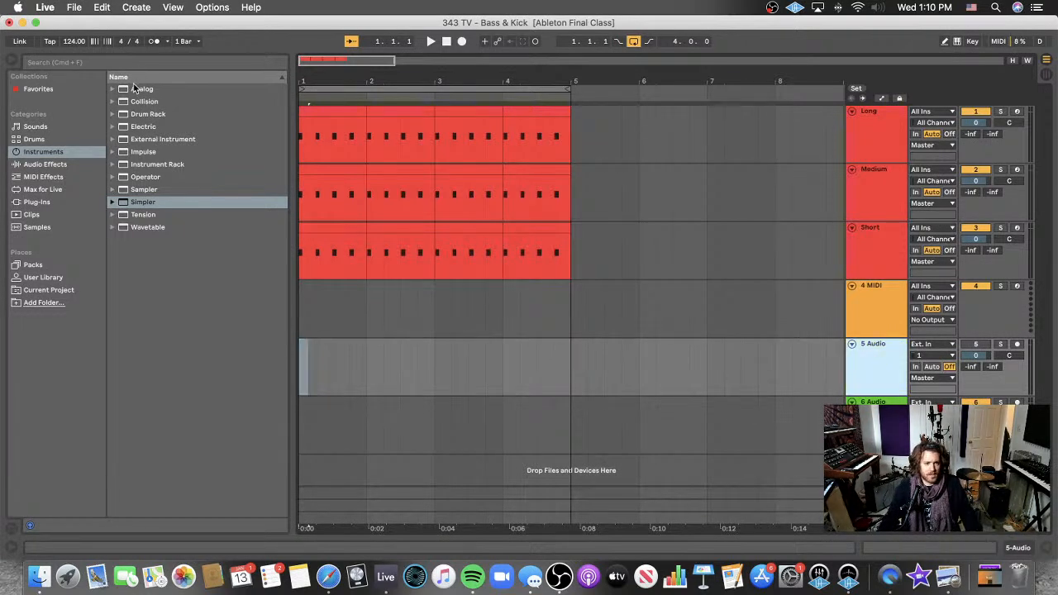
# - Load the Wavetable instrument onto the empty MIDI track 4
pyautogui.click(144, 228)
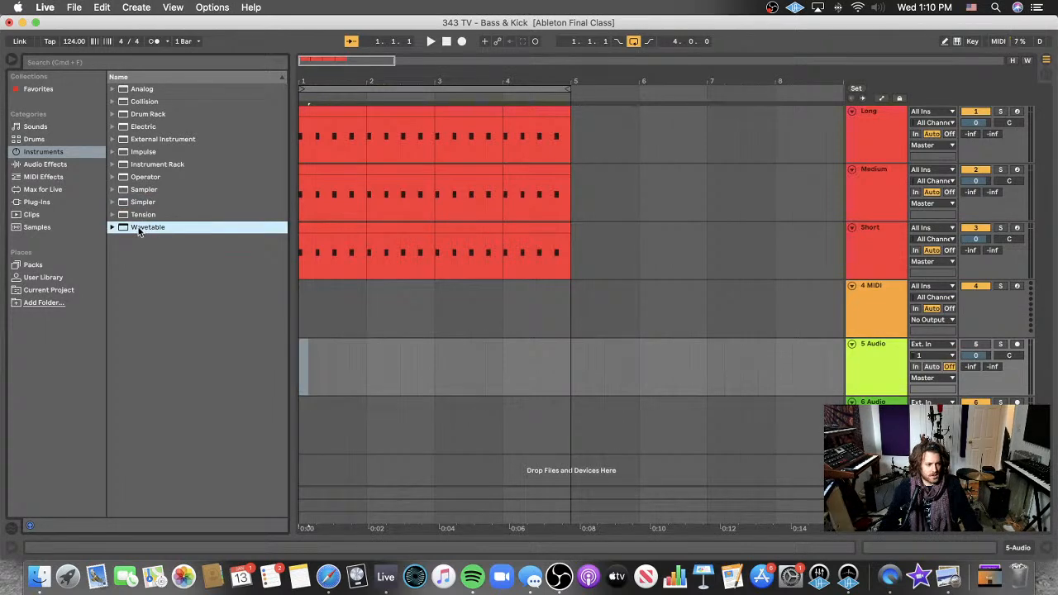
pyautogui.moveTo(303, 274); pyautogui.dragTo(878, 320)
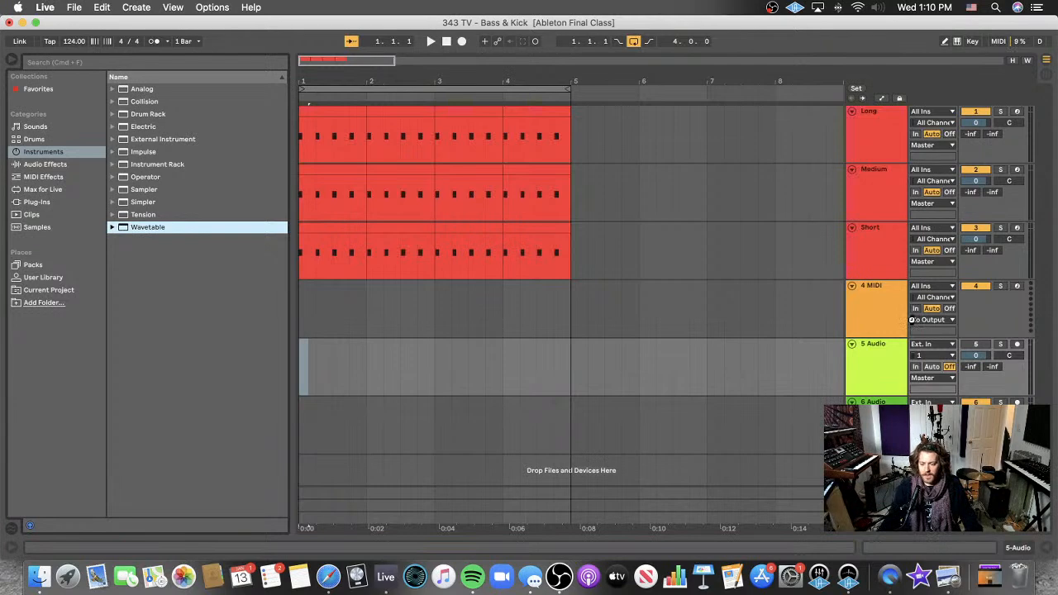
pyautogui.moveTo(885, 315); pyautogui.dragTo(887, 320)
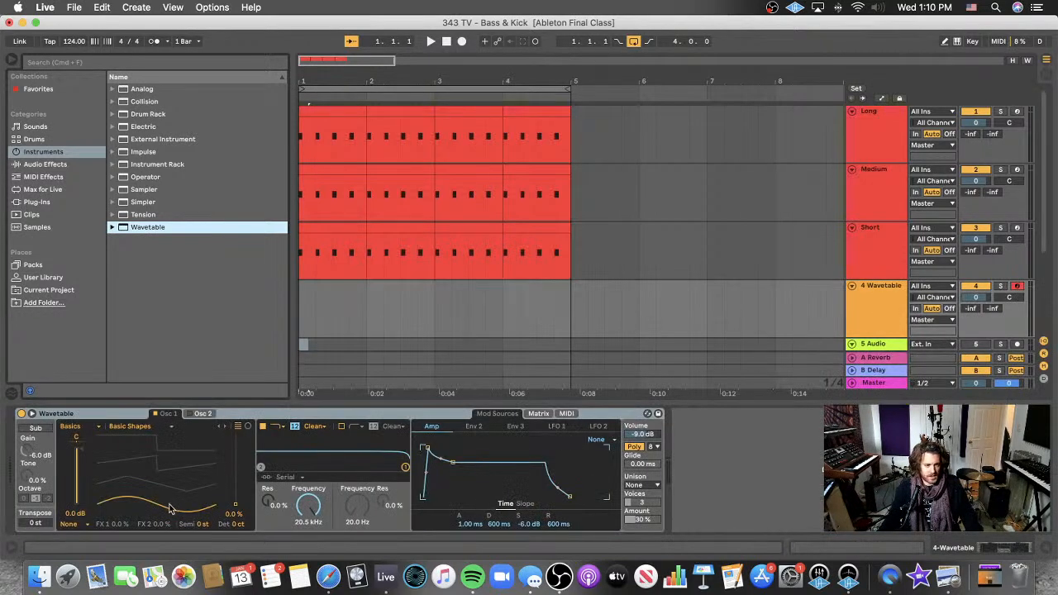
# - Set Wavetable's oscillator 1 position to 100 %, filter 1 resonance to 53 % and frequency to 202 Hz
pyautogui.moveTo(169, 507); pyautogui.dragTo(169, 463)
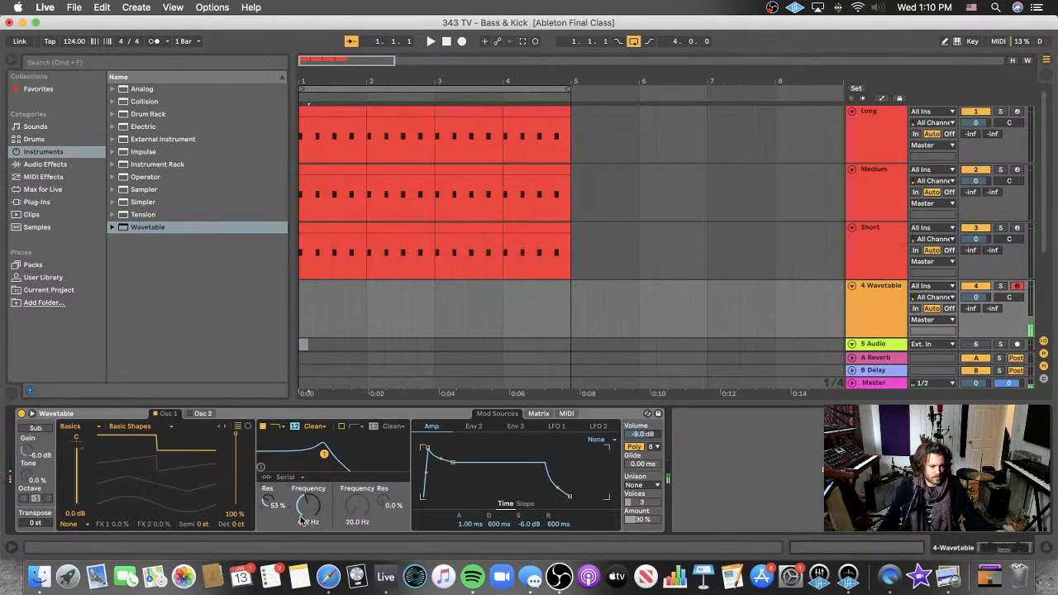
pyautogui.moveTo(308, 509); pyautogui.dragTo(307, 513)
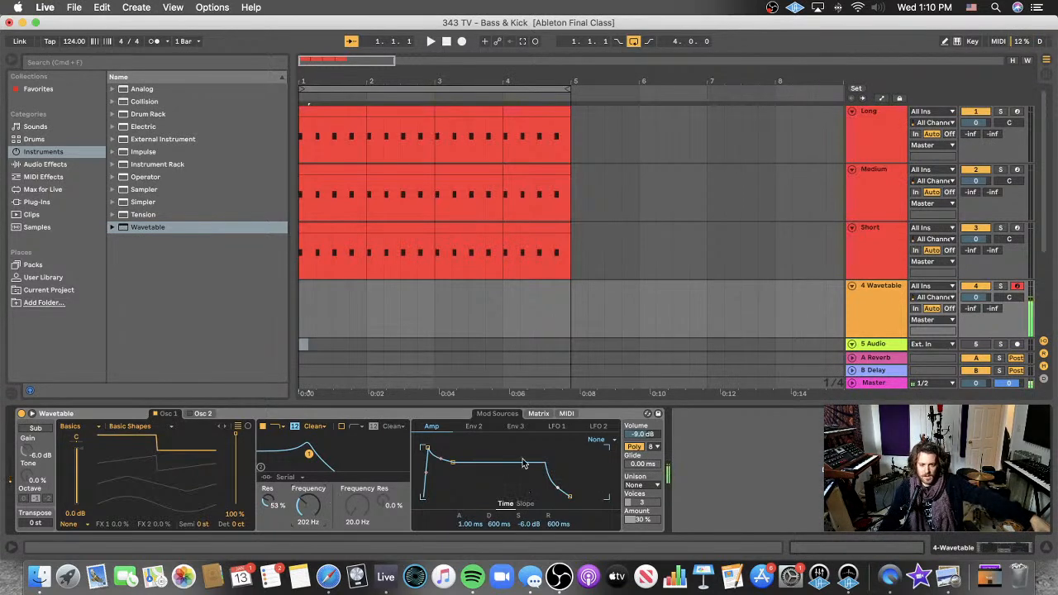
# - Modulate Filter 1 Freq with Env 2 at 17, and set oscillator 1 position to 76 %, filter resonance to 33 % and frequency to 79.1 Hz
pyautogui.click(538, 415)
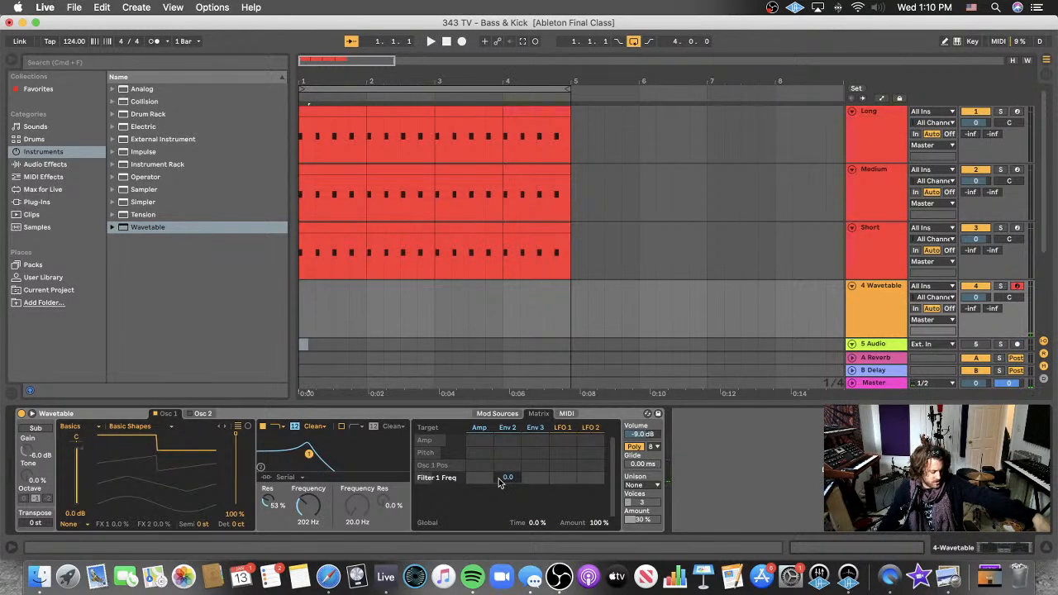
pyautogui.click(513, 478)
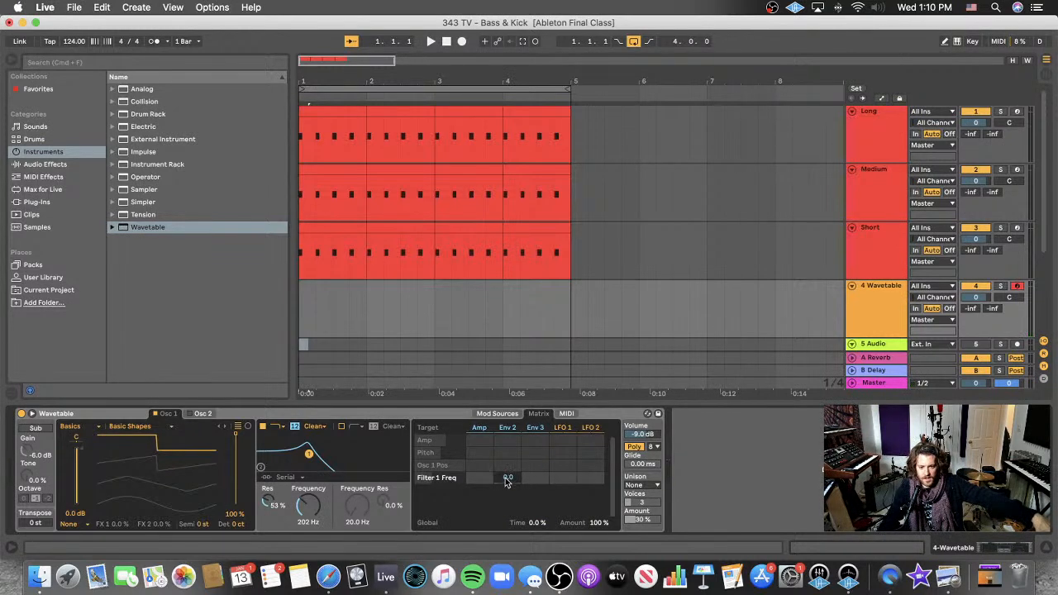
pyautogui.moveTo(304, 510); pyautogui.dragTo(306, 511)
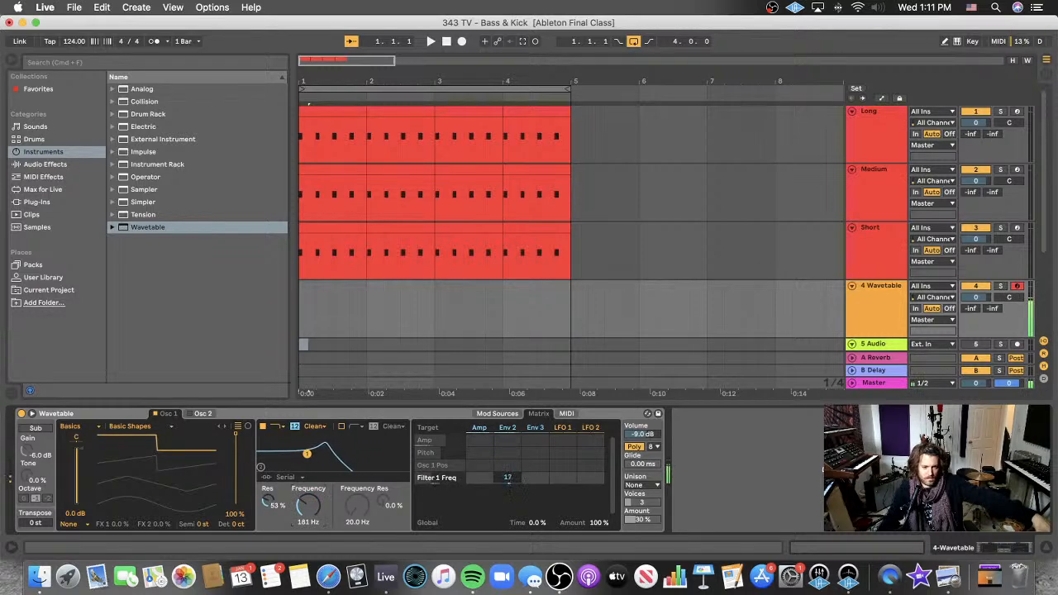
pyautogui.moveTo(236, 434)
pyautogui.mouseDown()
pyautogui.moveTo(235, 466)
pyautogui.moveTo(235, 449)
pyautogui.mouseUp()
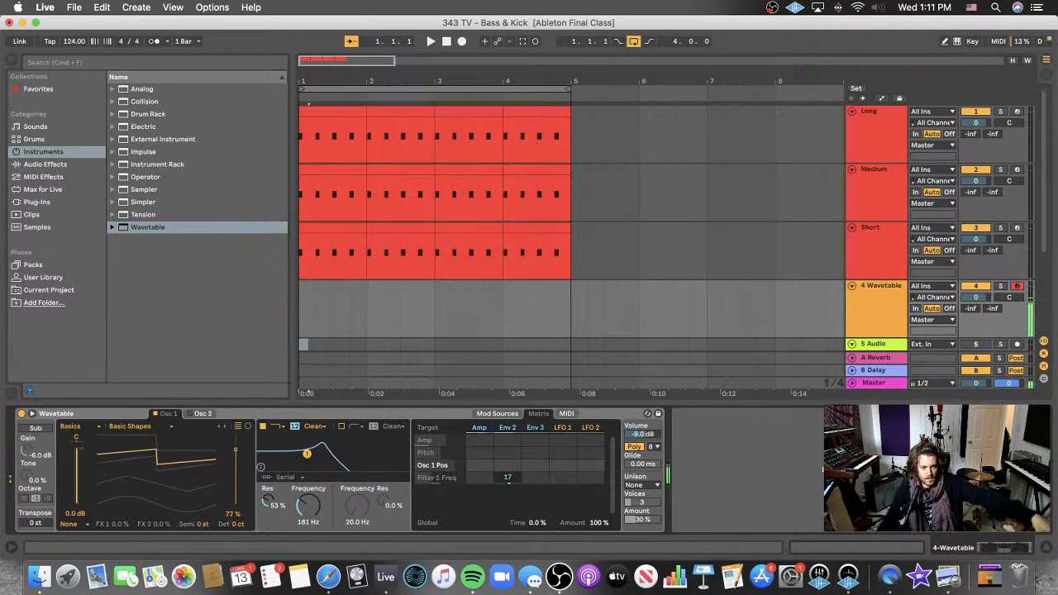
pyautogui.moveTo(273, 507); pyautogui.dragTo(313, 522)
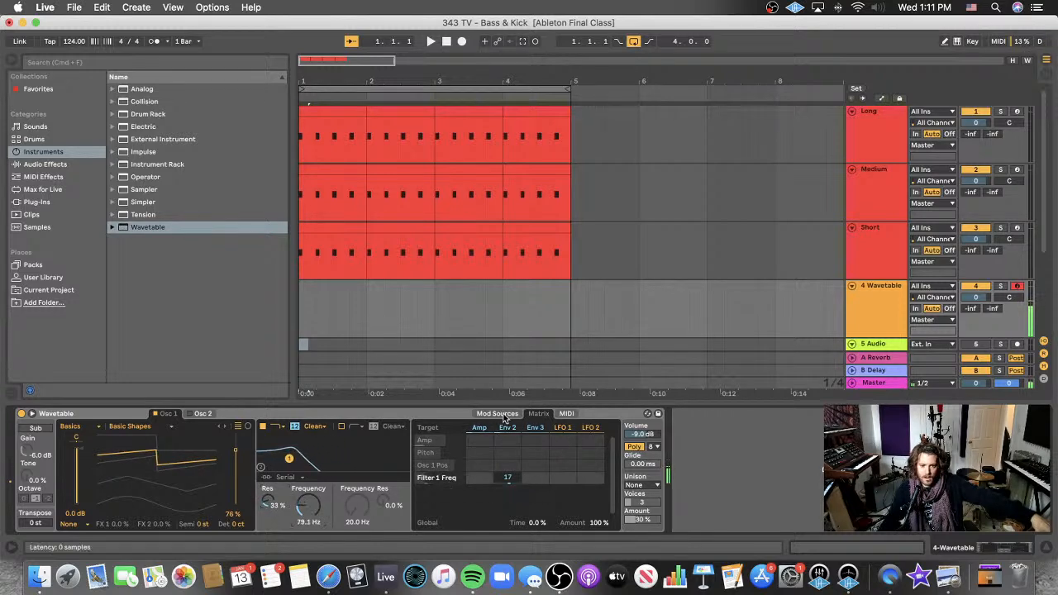
# - Shape Wavetable's Env 2 with a 94.1 ms decay and 31 % sustain
pyautogui.click(498, 414)
pyautogui.click(475, 426)
pyautogui.moveTo(452, 475); pyautogui.dragTo(441, 484)
pyautogui.click(514, 426)
pyautogui.click(478, 428)
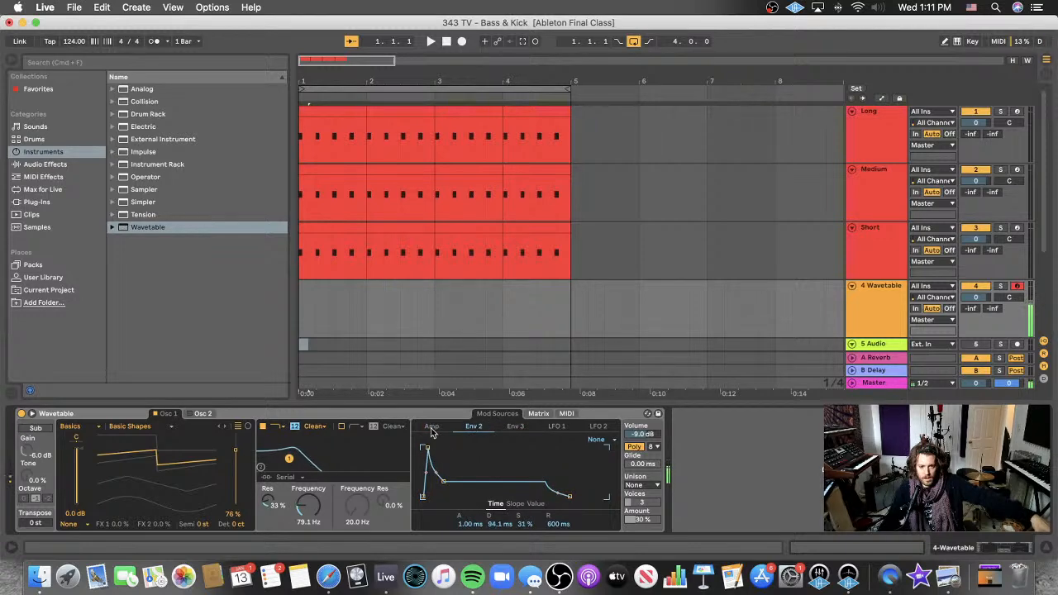
# - Raise the Env 2 amount on Filter 1 Freq to 41, and set the filter frequency to 83.6 Hz and resonance to 23 %
pyautogui.click(539, 414)
pyautogui.moveTo(507, 480); pyautogui.dragTo(508, 465)
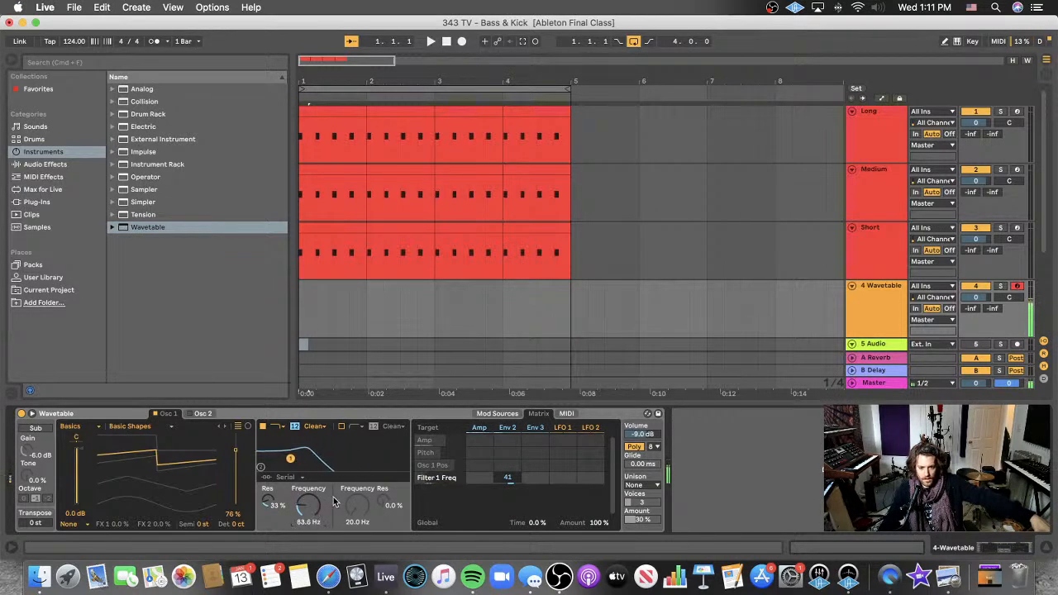
pyautogui.moveTo(283, 497); pyautogui.dragTo(283, 504)
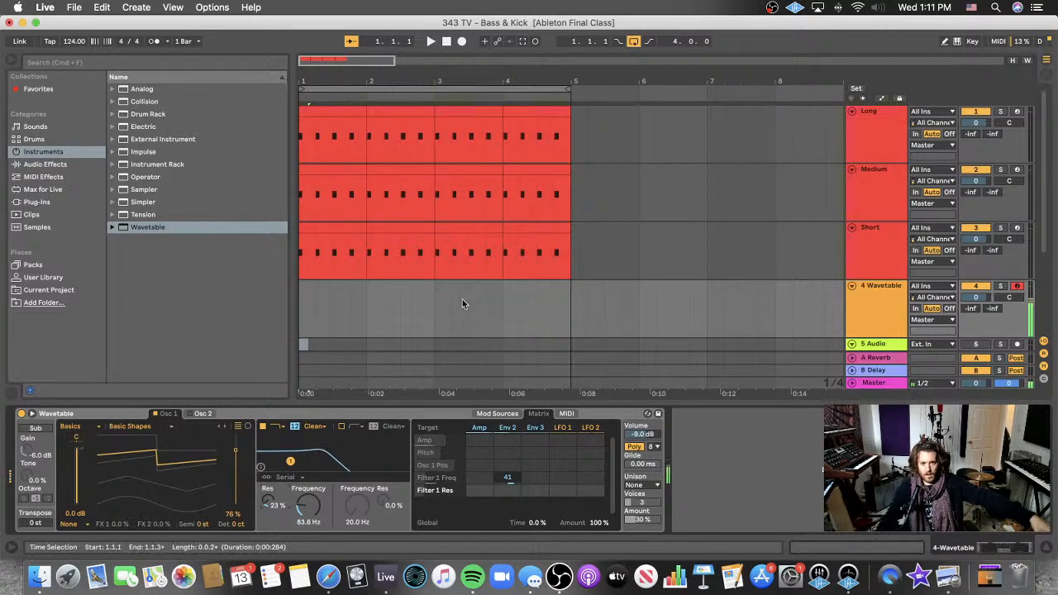
# - Set Wavetable's amp envelope attack to 23.3 ms and play the loop with the Medium and Short tracks muted
pyautogui.click(497, 415)
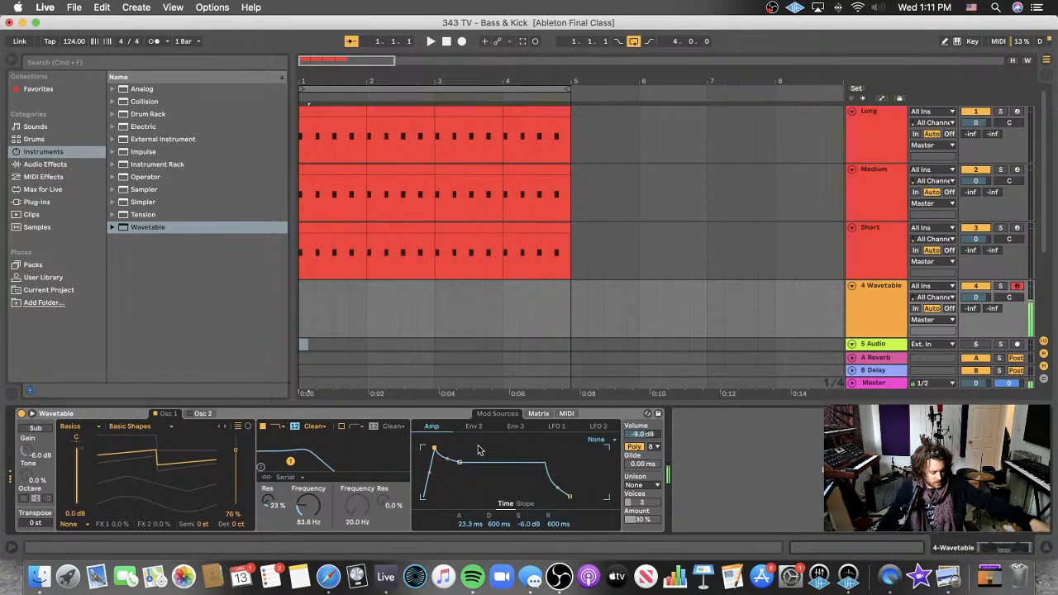
pyautogui.click(431, 41)
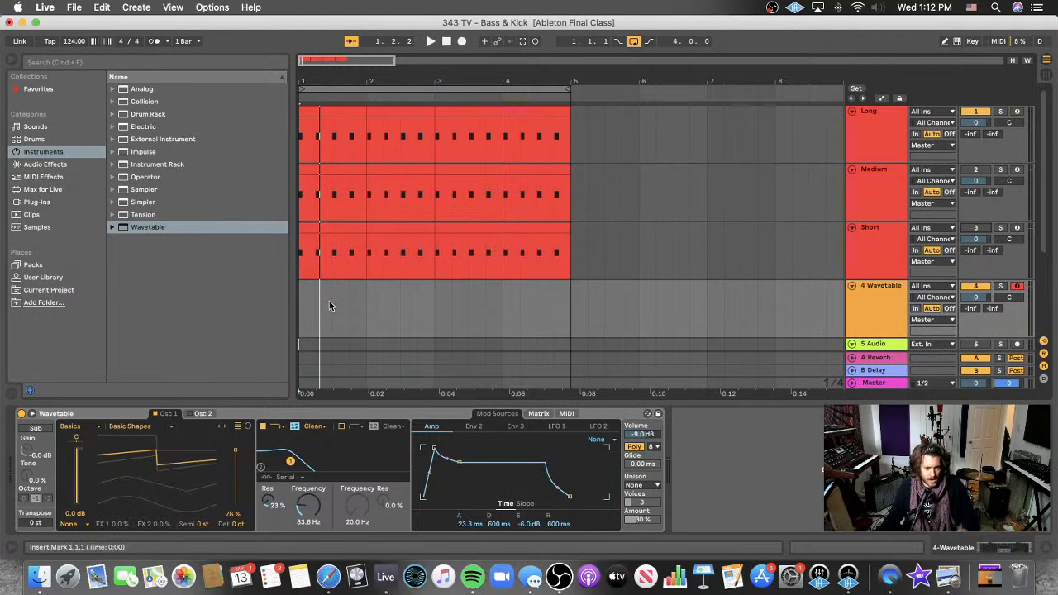
# - Create an empty one-bar MIDI clip at bar 1 on the Wavetable track
pyautogui.doubleClick(353, 309)
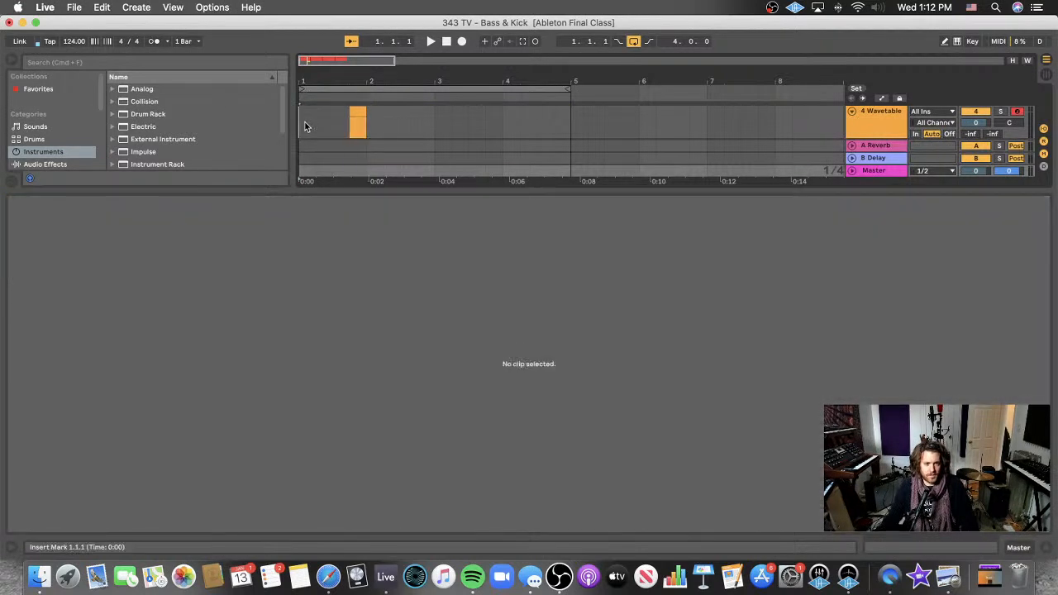
pyautogui.doubleClick(307, 124)
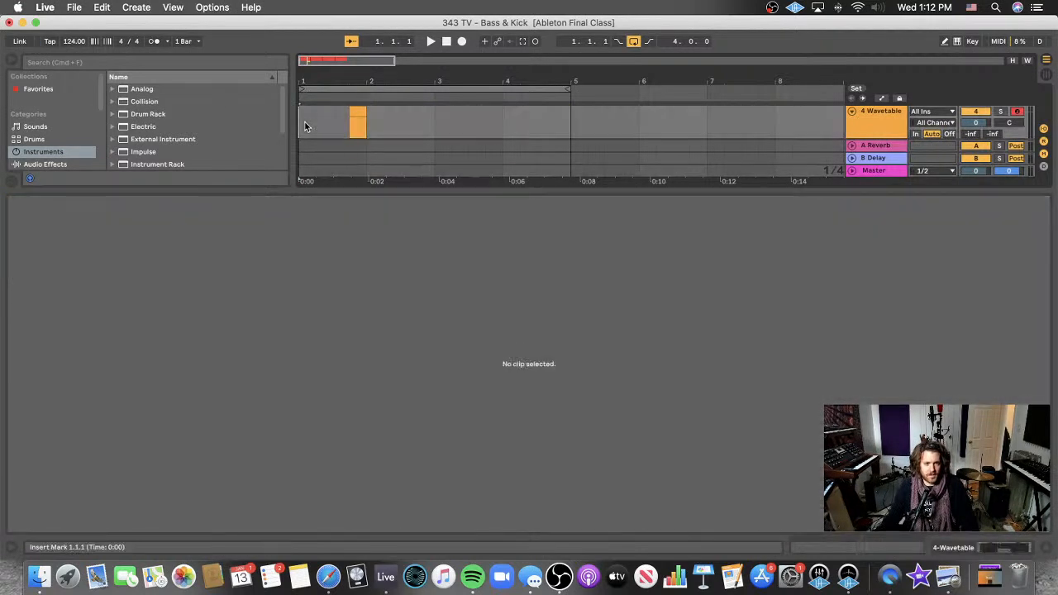
pyautogui.moveTo(362, 190); pyautogui.dragTo(355, 253)
pyautogui.moveTo(371, 304); pyautogui.dragTo(290, 319)
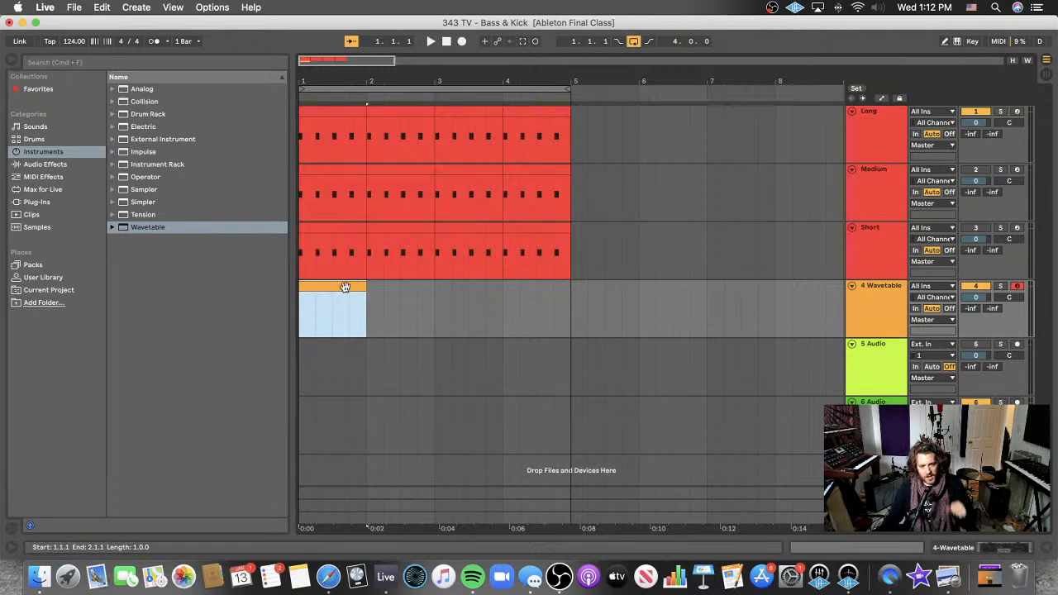
# - Duplicate the empty Wavetable clip into bar 2, join both into one two-bar clip and open it for note editing
pyautogui.press('super+d')
pyautogui.moveTo(438, 301); pyautogui.dragTo(295, 307)
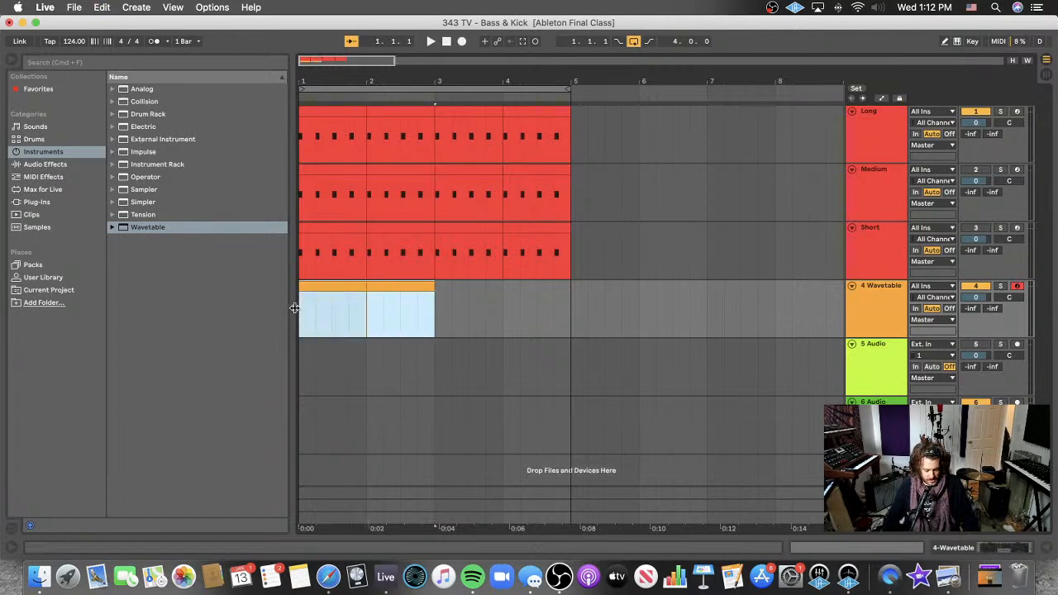
pyautogui.doubleClick(351, 293)
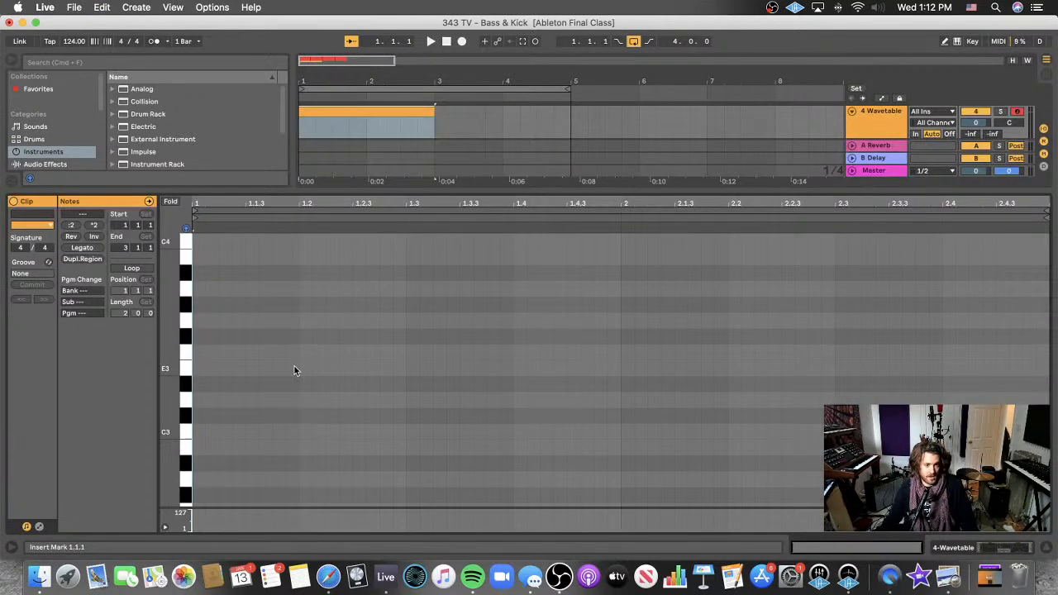
# - Add a D#0 note at 1.1.1 in the bass clip and lengthen it to about one and a half sixteenths
pyautogui.scroll(-5, 186, 402)
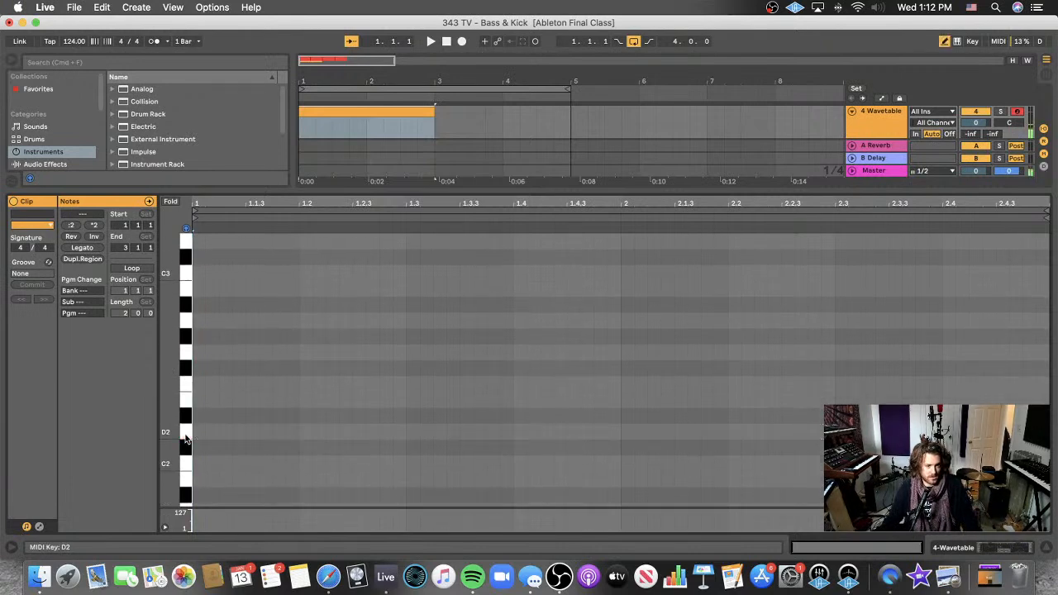
pyautogui.scroll(-5, 186, 439)
pyautogui.scroll(-3, 186, 438)
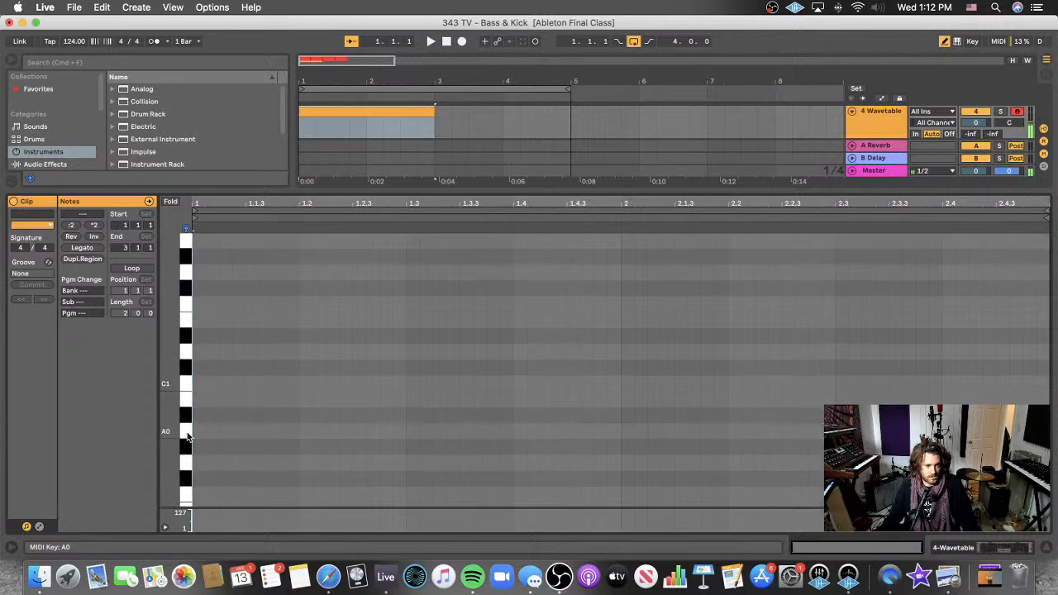
pyautogui.scroll(-3, 187, 438)
pyautogui.click(198, 438)
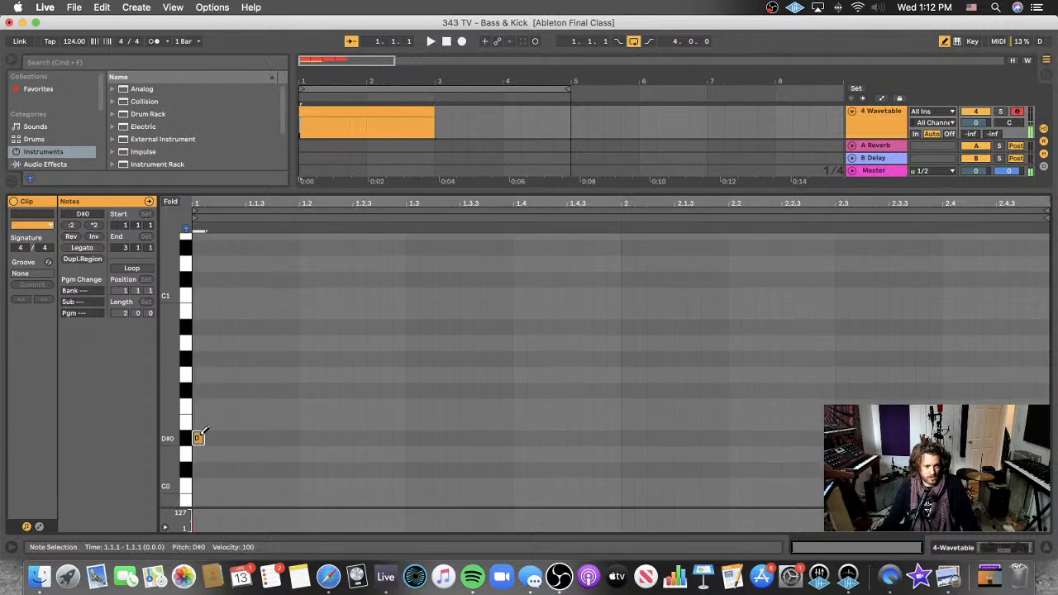
pyautogui.moveTo(198, 438); pyautogui.dragTo(224, 448)
# - Set the note grid to 1/16, shorten the D#0 note slightly and place a matching D#0 note at 1.1.3
pyautogui.rightClick(594, 389)
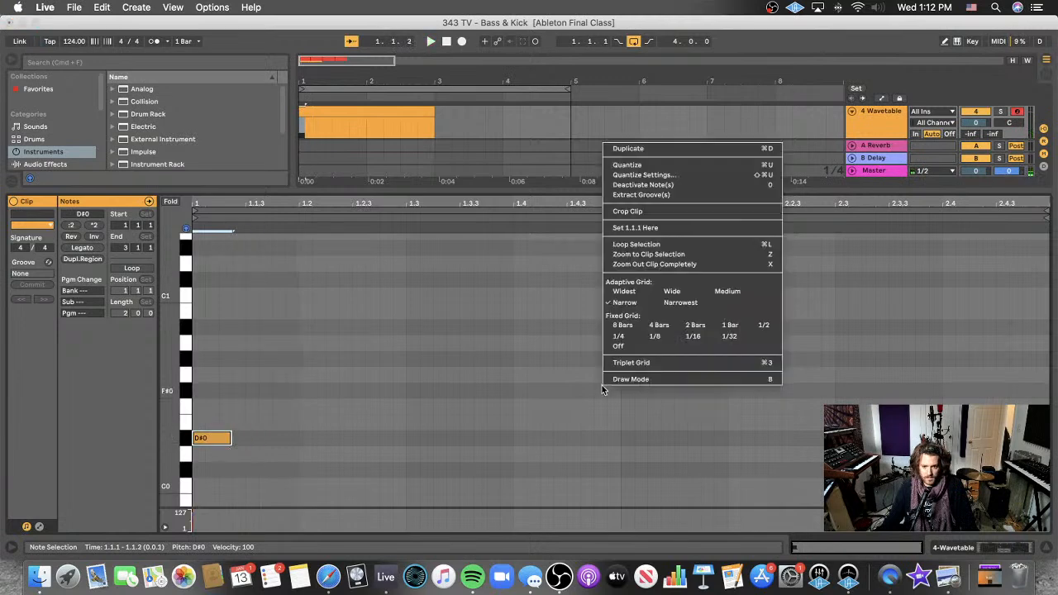
pyautogui.click(692, 340)
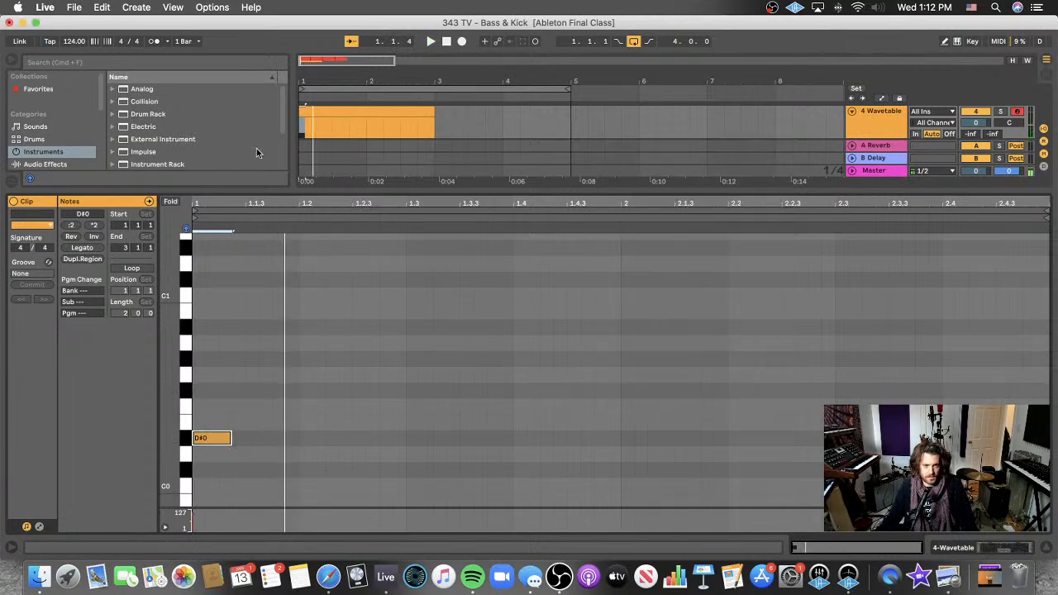
pyautogui.moveTo(230, 439); pyautogui.dragTo(214, 441)
pyautogui.doubleClick(273, 440)
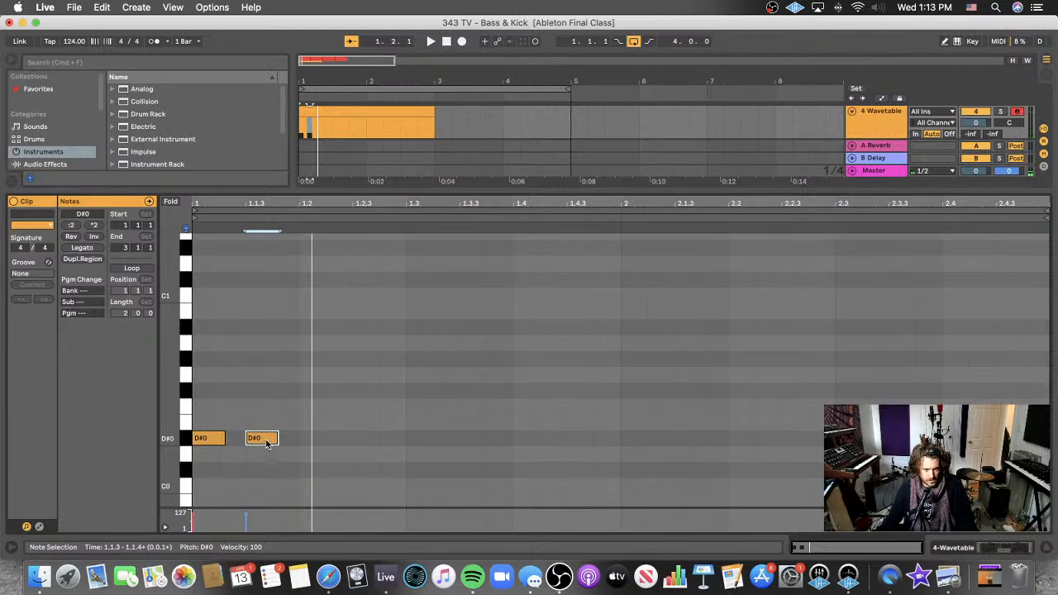
# - Add an F#0 note at 1.2.2 and a D#0 note at 1.3.1, playing back the bassline in between
pyautogui.doubleClick(320, 425)
pyautogui.moveTo(319, 425); pyautogui.dragTo(334, 391)
pyautogui.press('space')
pyautogui.press('space')
pyautogui.press('space')
pyautogui.doubleClick(406, 439)
pyautogui.moveTo(406, 439); pyautogui.dragTo(428, 447)
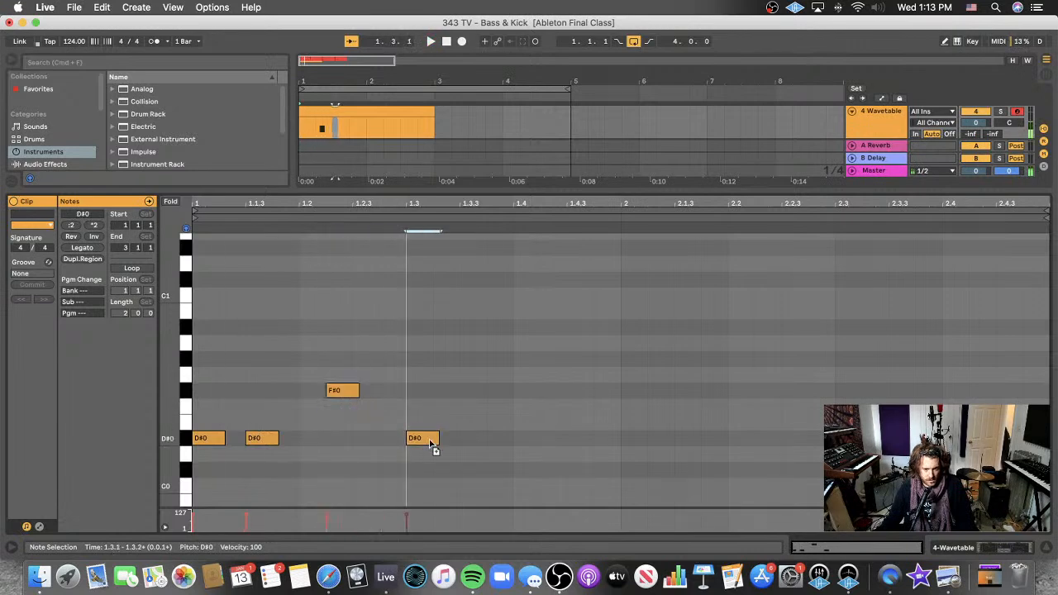
# - Play back the bassline and add D#0 notes at 1.3.4 and 1.4.3 in the bass clip
pyautogui.press('space')
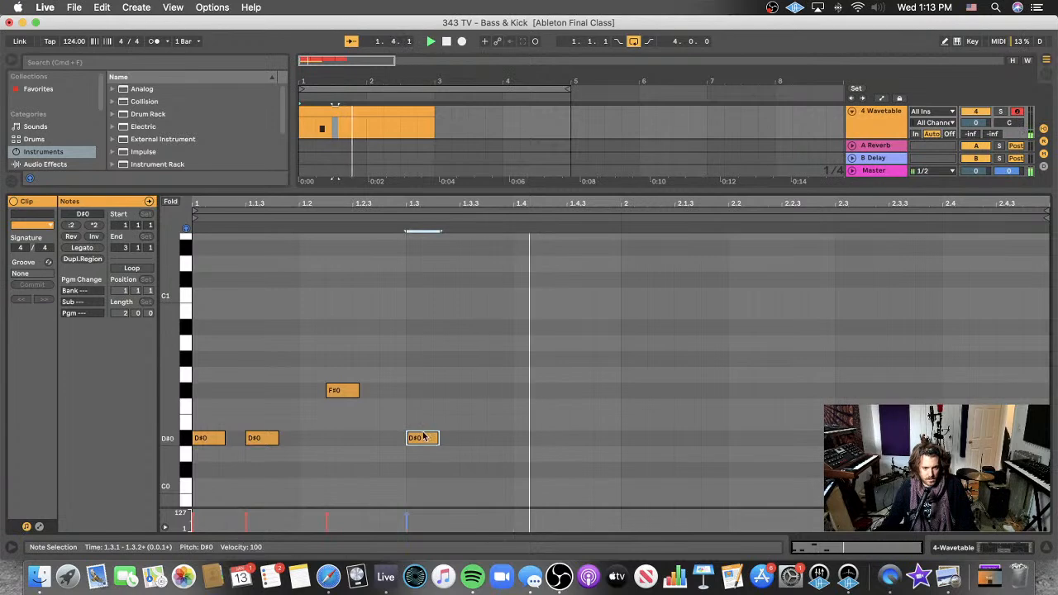
pyautogui.press('space')
pyautogui.moveTo(422, 441); pyautogui.dragTo(594, 446)
pyautogui.press('space')
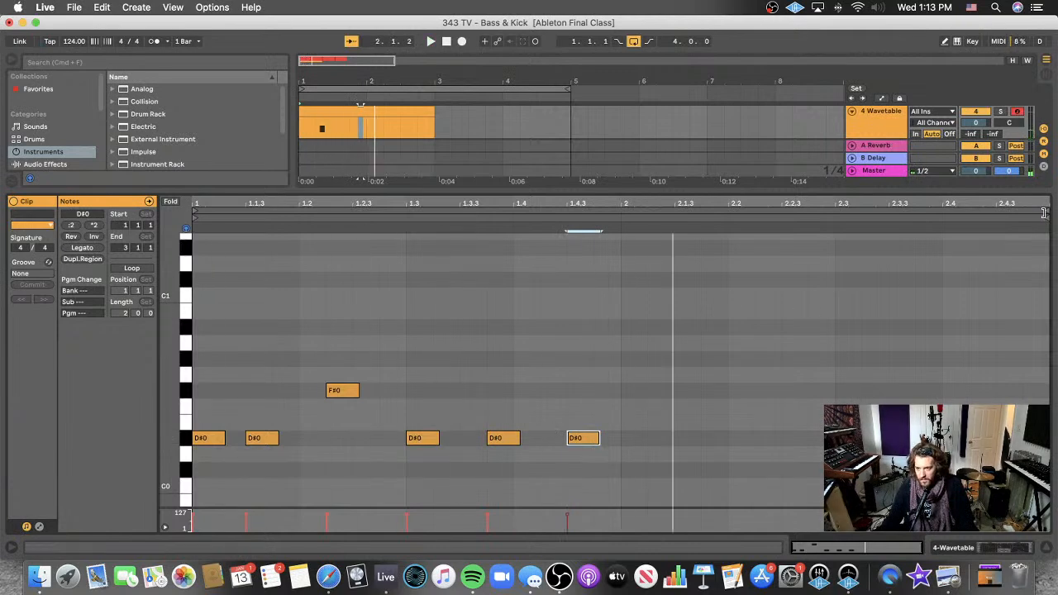
# - Shorten the Wavetable clip to one bar and duplicate it three times to fill bars 1 to 4
pyautogui.moveTo(434, 125); pyautogui.dragTo(367, 127)
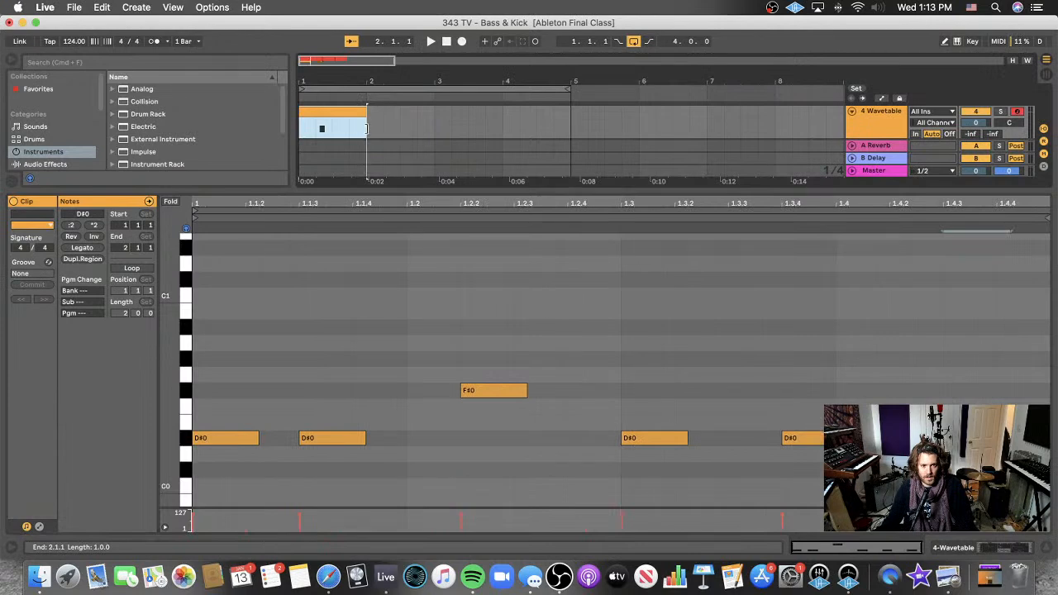
pyautogui.press('super+d')
pyautogui.press('super+d')
pyautogui.press('super+d')
# - Set Wavetable's Osc 1 wavetable position to 68% during playback, display Env 2, then hide the device view
pyautogui.press('space')
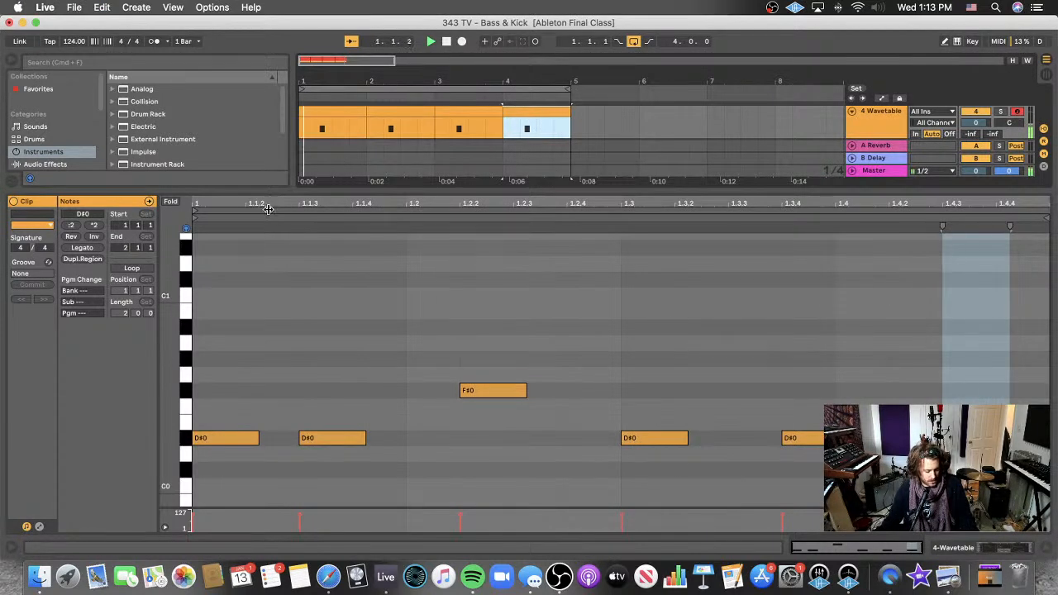
pyautogui.hotkey('shift', 'Tab')
pyautogui.moveTo(239, 454); pyautogui.dragTo(239, 461)
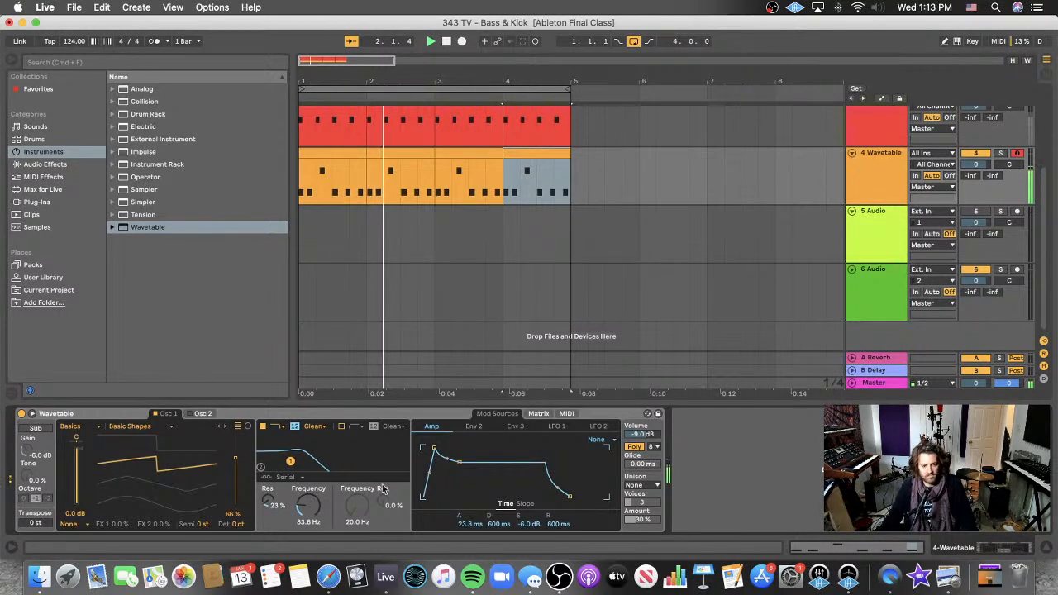
pyautogui.click(476, 427)
pyautogui.moveTo(167, 467)
pyautogui.mouseDown()
pyautogui.moveTo(167, 452)
pyautogui.moveTo(167, 468)
pyautogui.mouseUp()
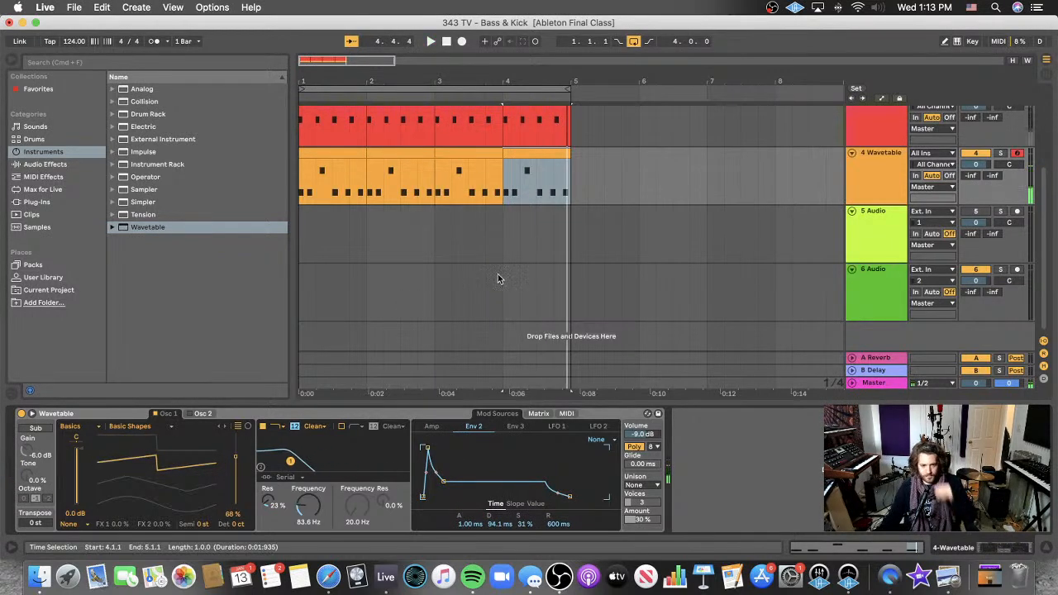
pyautogui.press('super+alt+l')
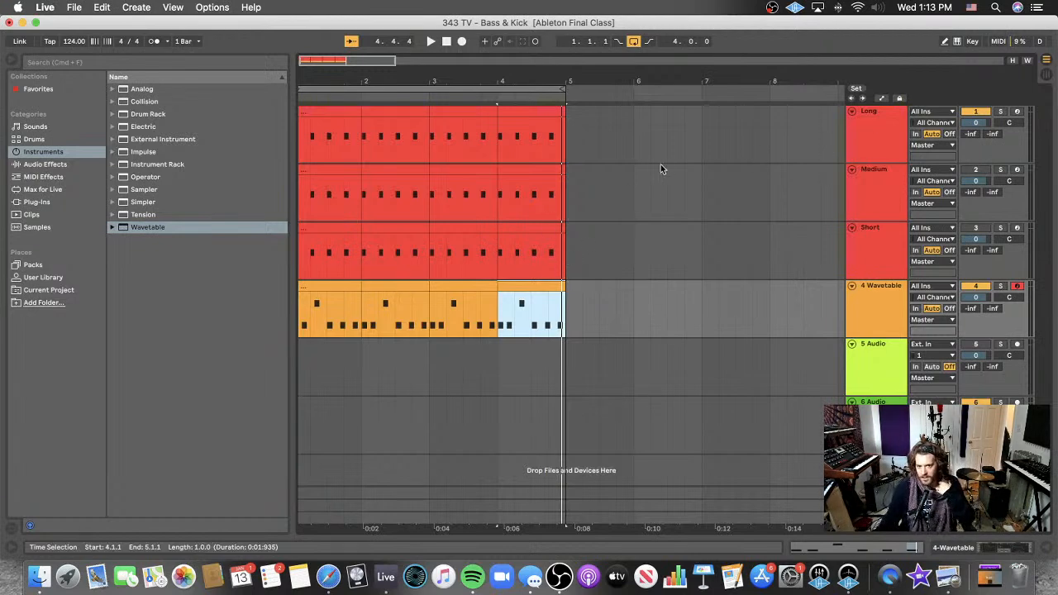
# - Disarm the 4 Wavetable track and start playback from the beginning of the arrangement
pyautogui.click(562, 134)
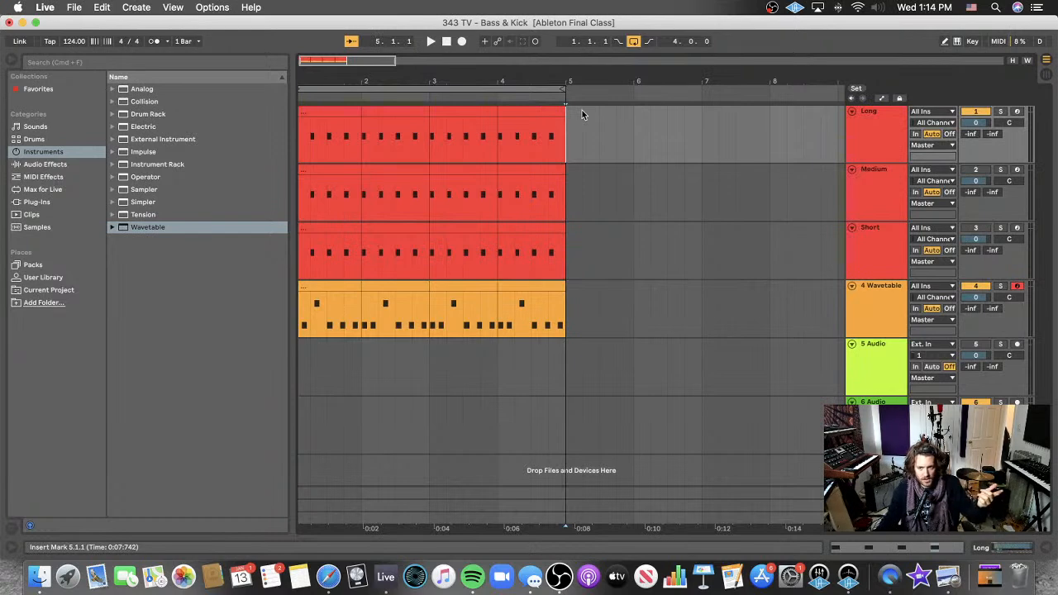
pyautogui.click(1019, 286)
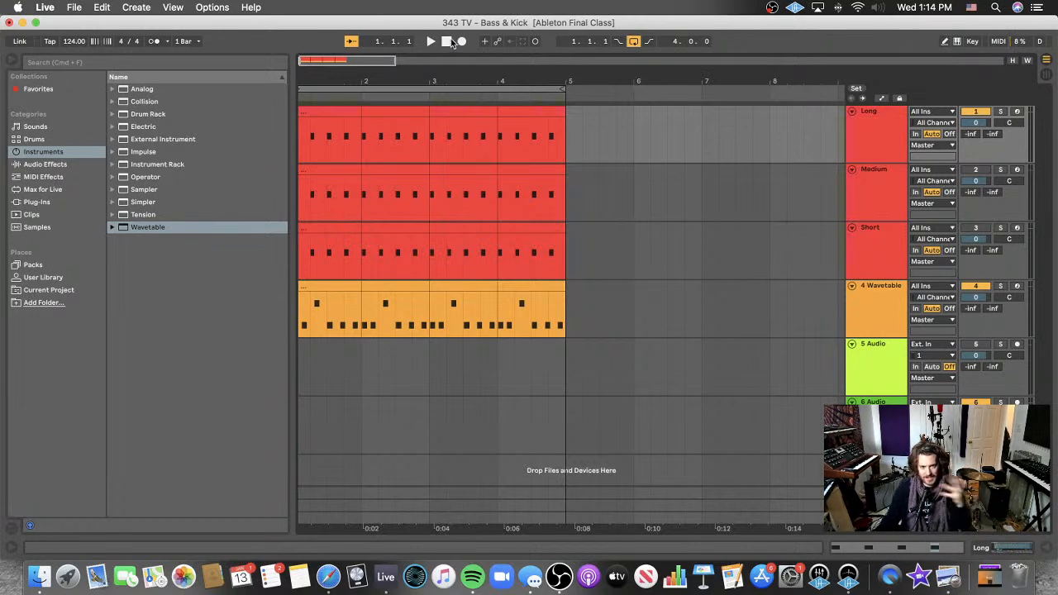
pyautogui.press('space')
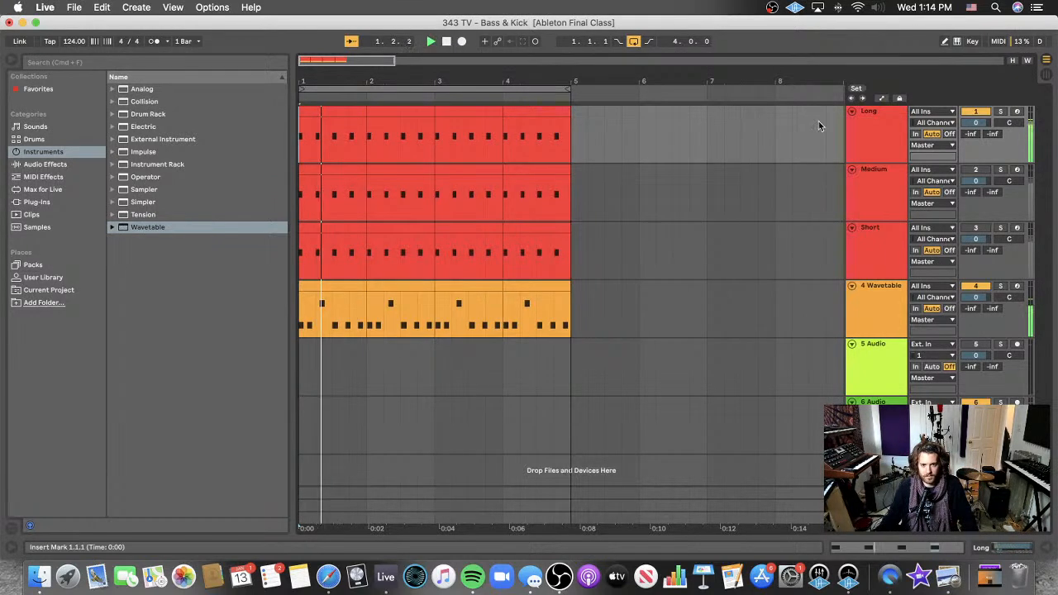
# - Compare the kicks against the bassline by switching the active kick track from Long to Medium, then to Short
pyautogui.click(887, 142)
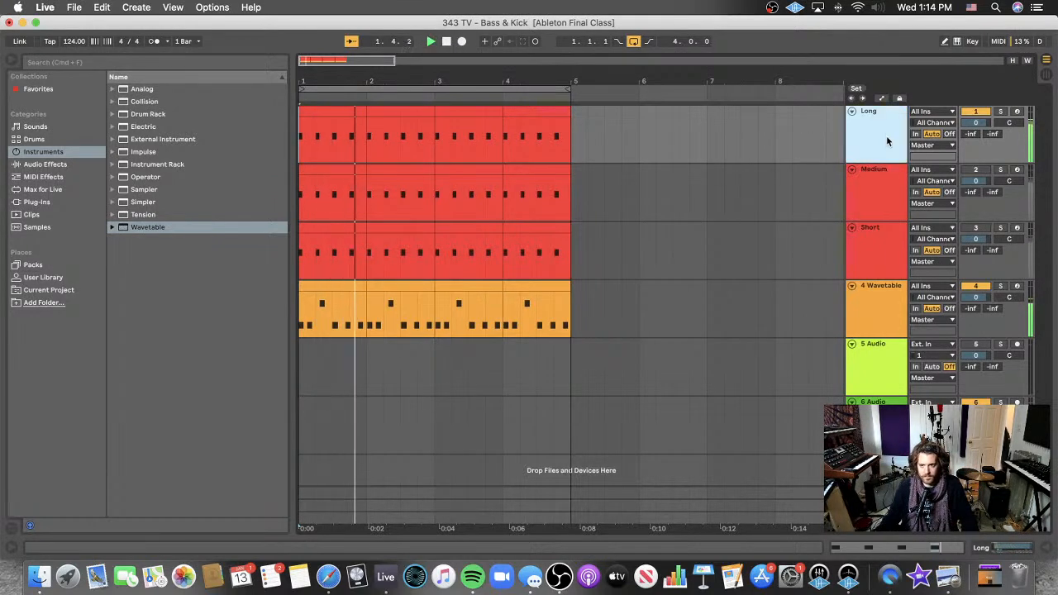
pyautogui.click(976, 111)
pyautogui.click(975, 169)
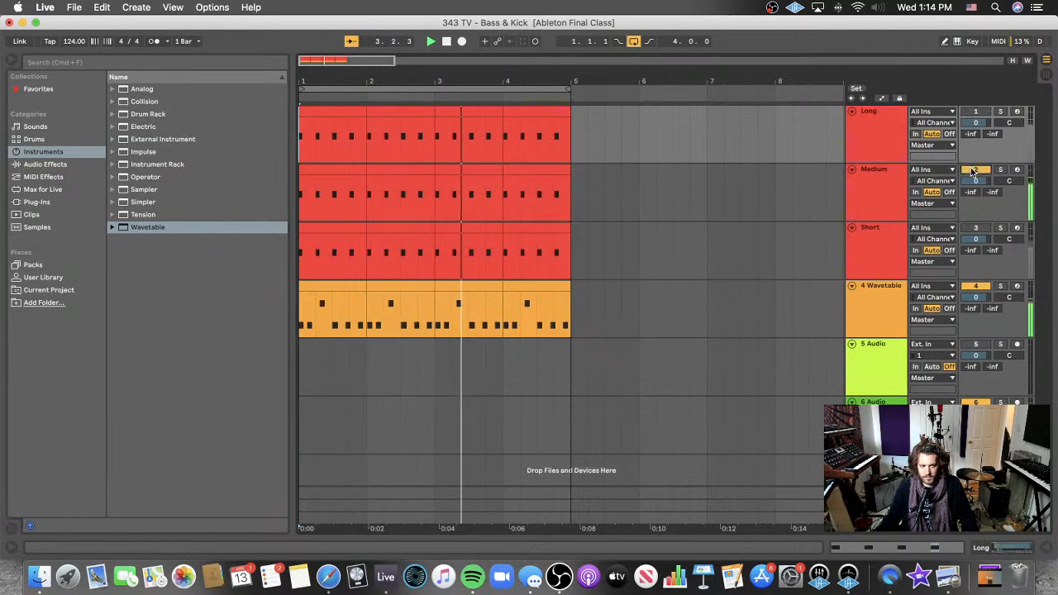
pyautogui.click(975, 170)
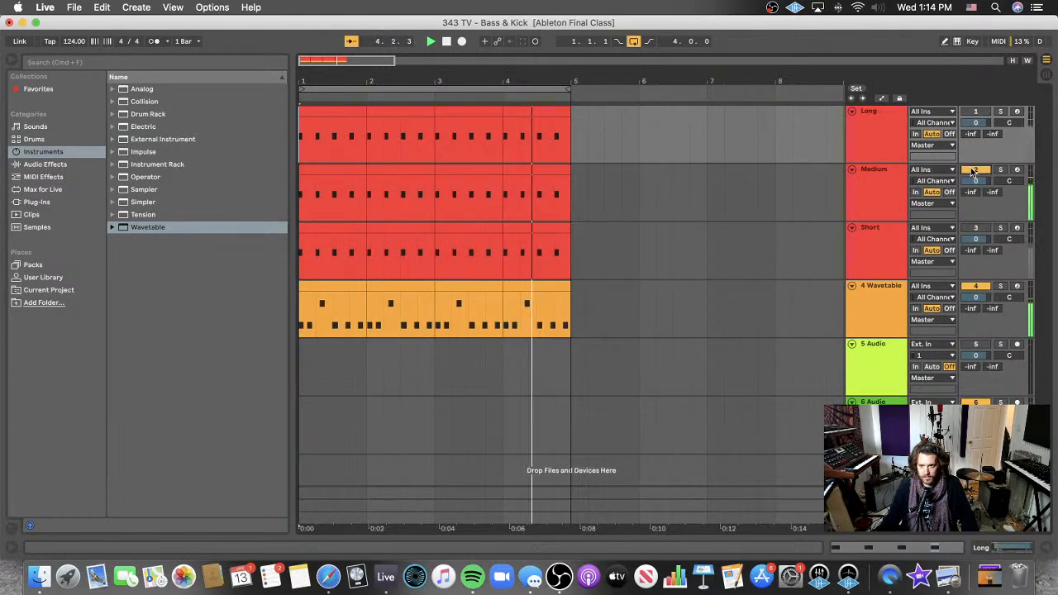
pyautogui.click(974, 229)
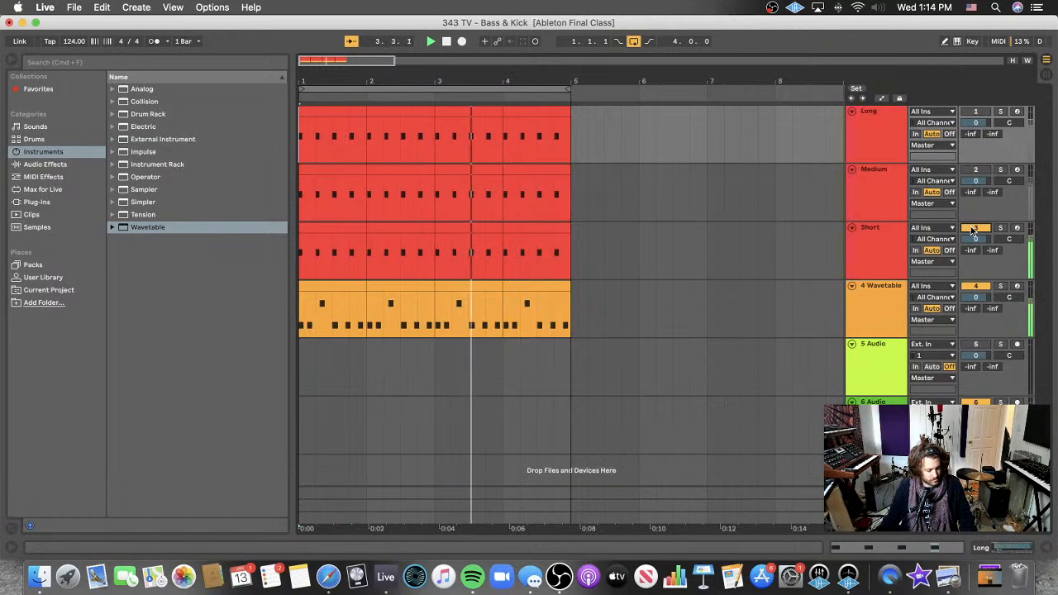
pyautogui.click(974, 228)
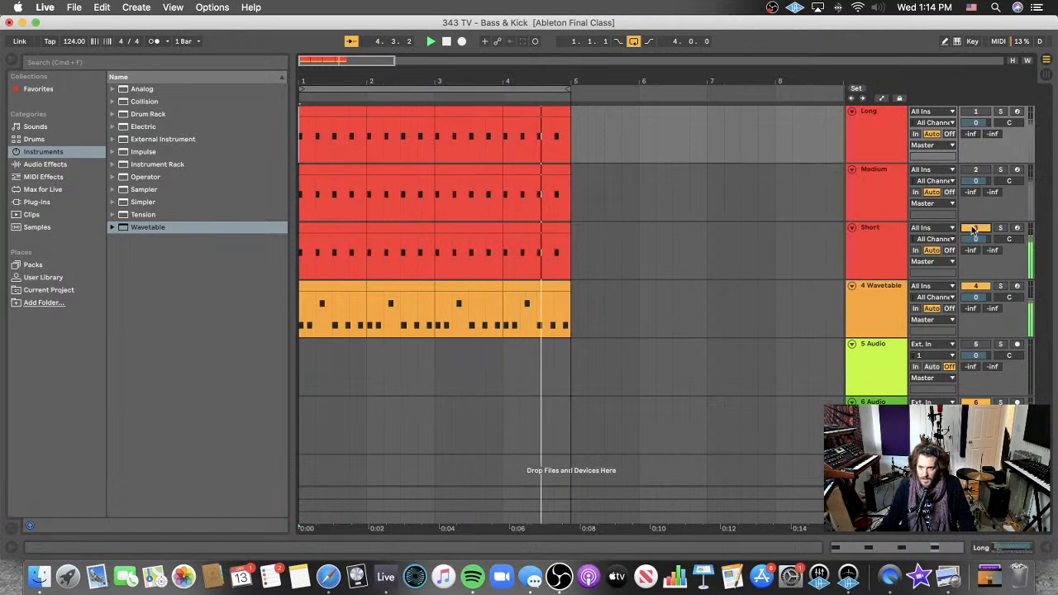
# - Reactivate the Long kick, switch to Medium, then leave only the Short kick active with the bassline
pyautogui.click(974, 112)
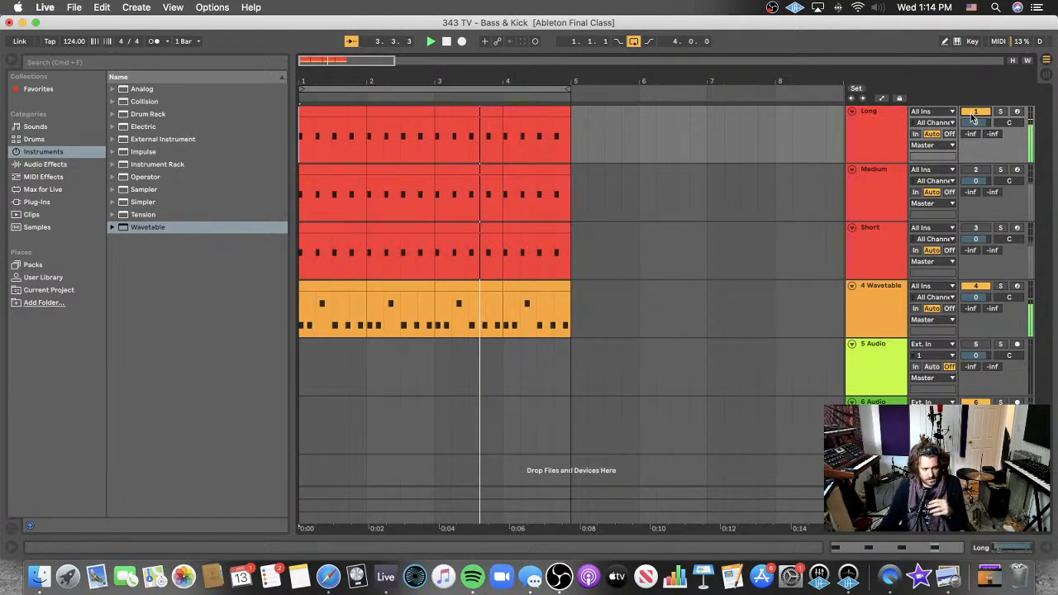
pyautogui.click(974, 111)
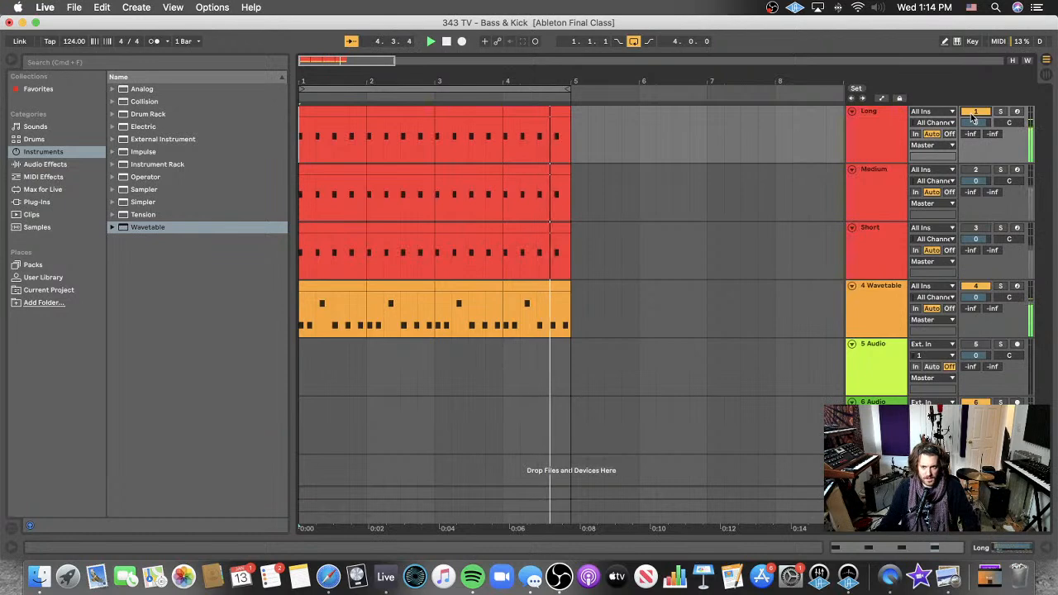
pyautogui.click(976, 169)
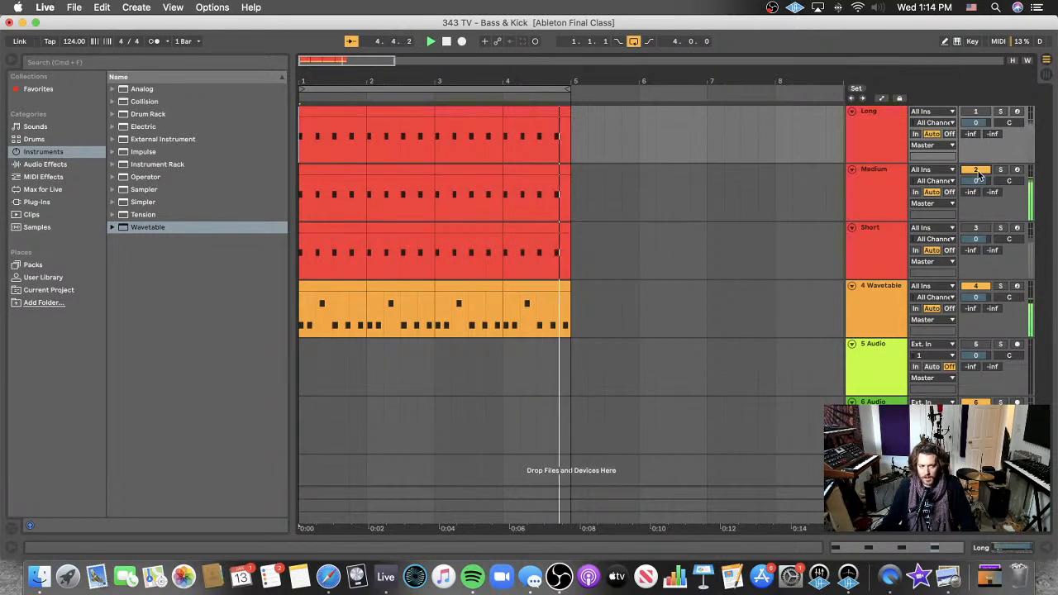
pyautogui.click(976, 170)
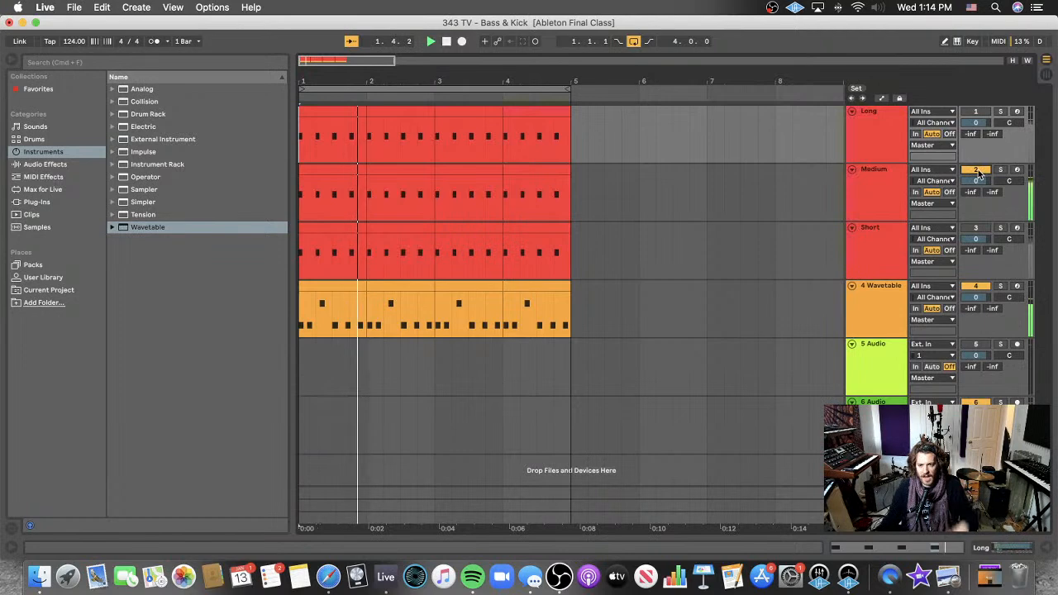
pyautogui.click(974, 228)
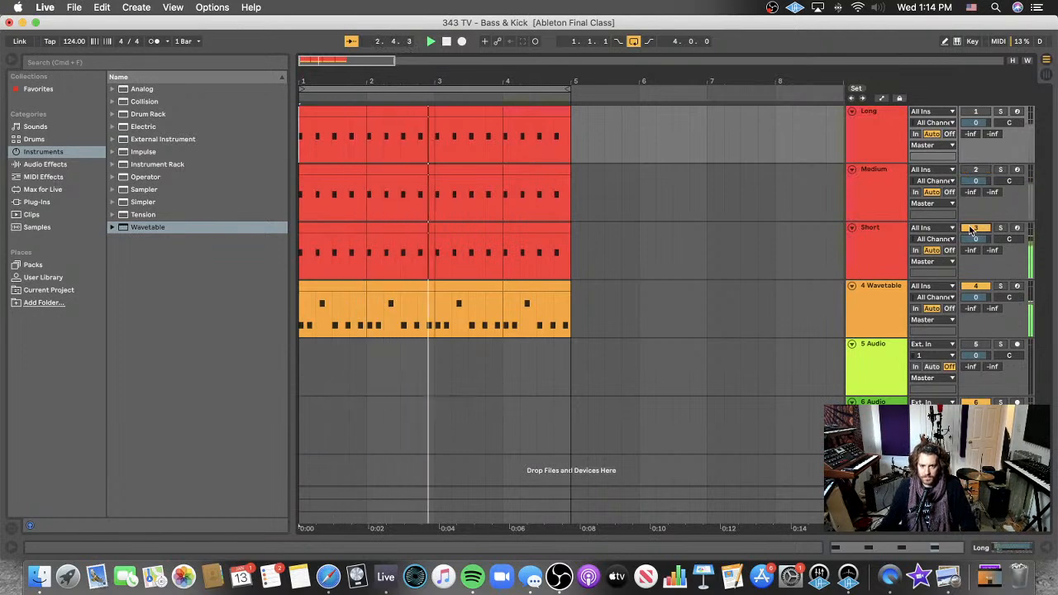
pyautogui.click(974, 233)
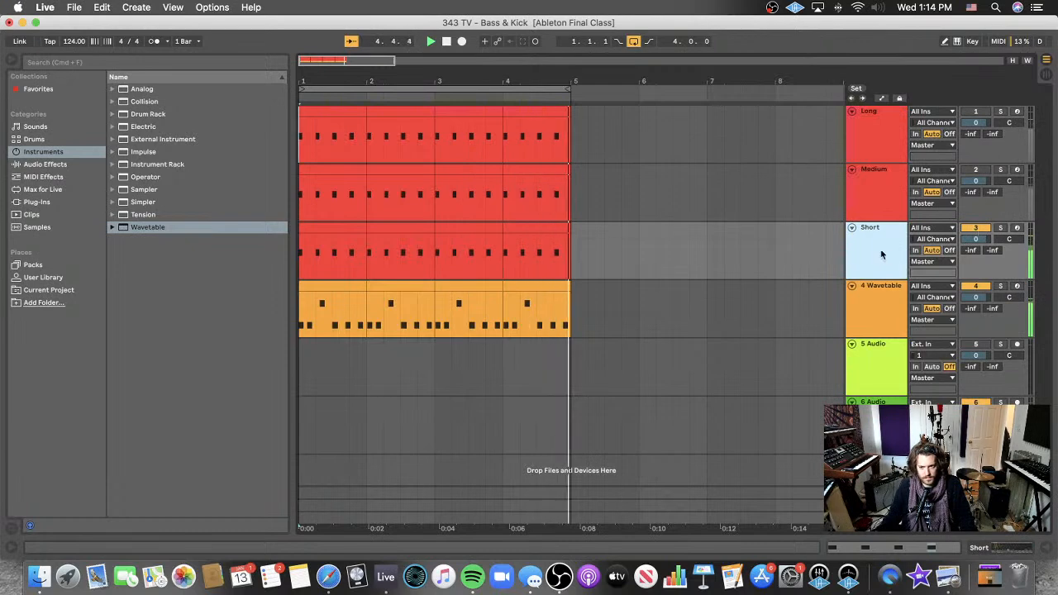
# - Look through the Universal Audio effects among the Audio Units plug-ins
pyautogui.click(62, 203)
pyautogui.click(113, 89)
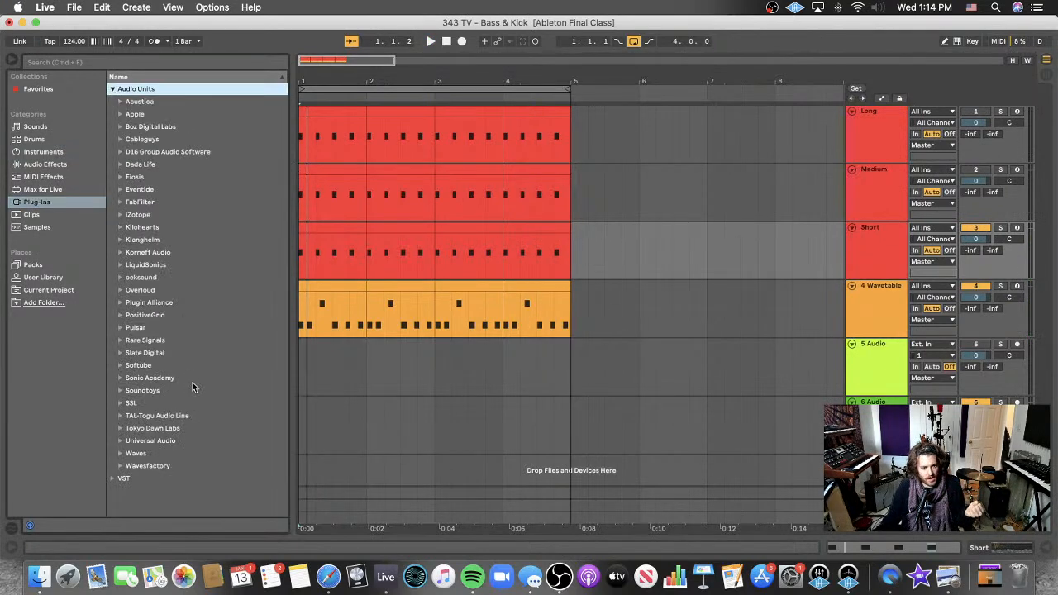
pyautogui.click(120, 441)
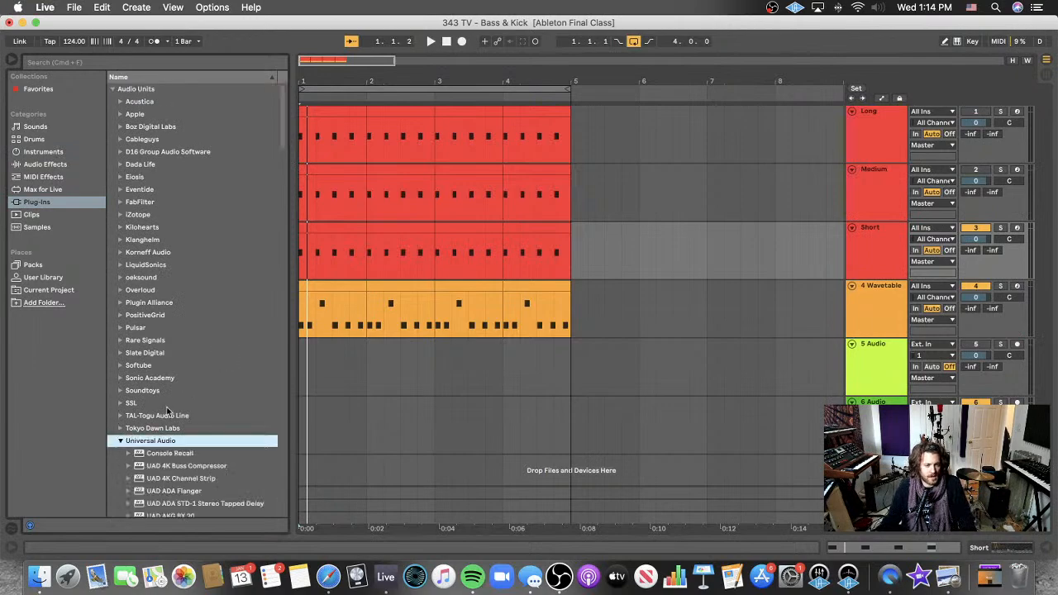
pyautogui.scroll(-15, 166, 411)
pyautogui.scroll(15, 166, 411)
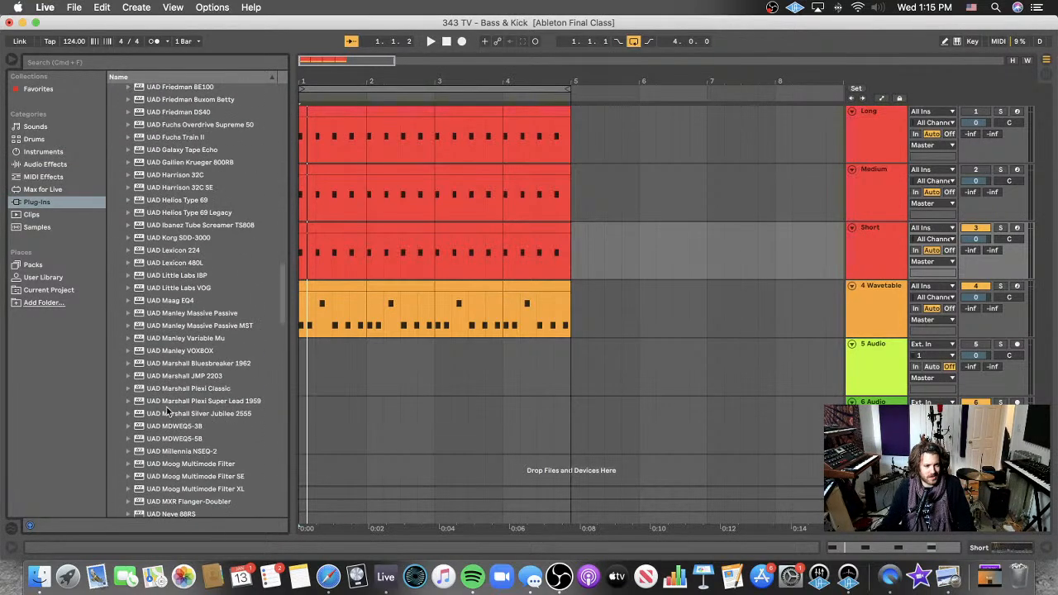
pyautogui.scroll(4, 168, 414)
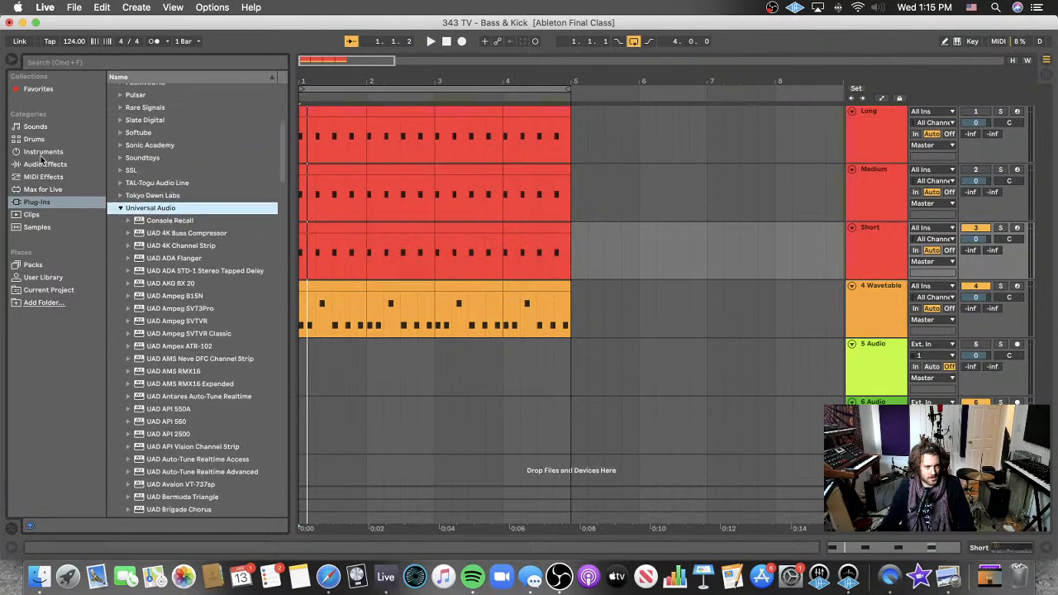
pyautogui.scroll(9, 132, 397)
pyautogui.click(120, 441)
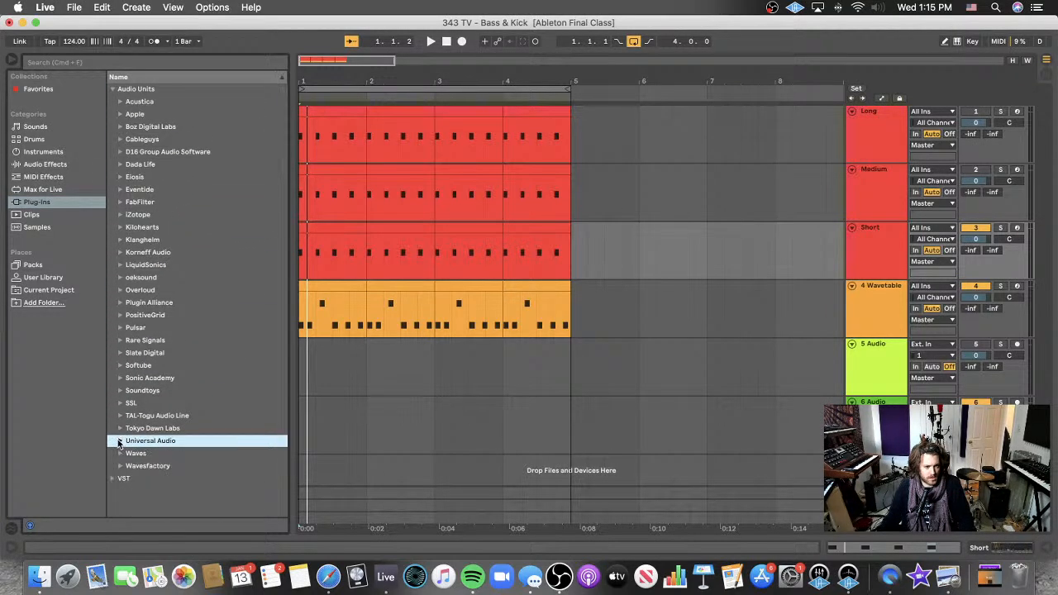
# - Load PositiveGrid's PG Tube EQ onto the 4 Wavetable track, switch it to Hi/Lo mode and reposition its window
pyautogui.click(120, 315)
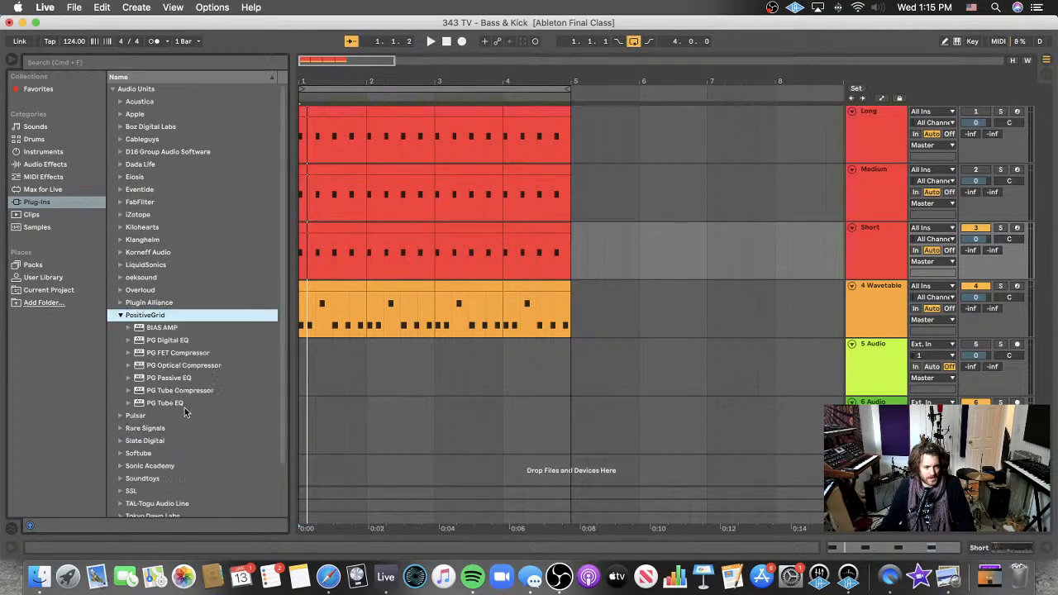
pyautogui.click(174, 403)
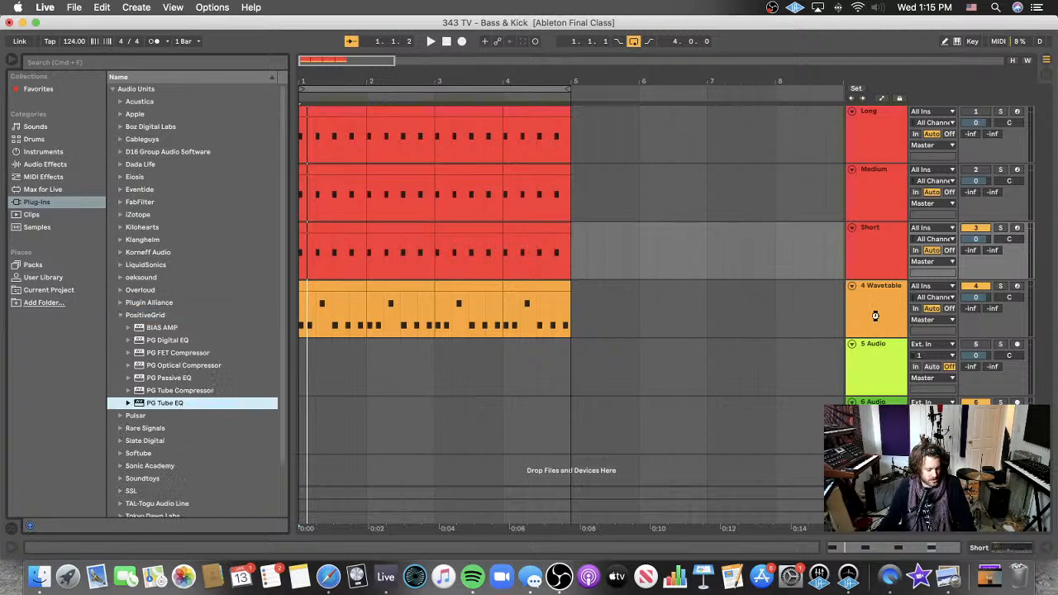
pyautogui.moveTo(874, 316); pyautogui.dragTo(875, 317)
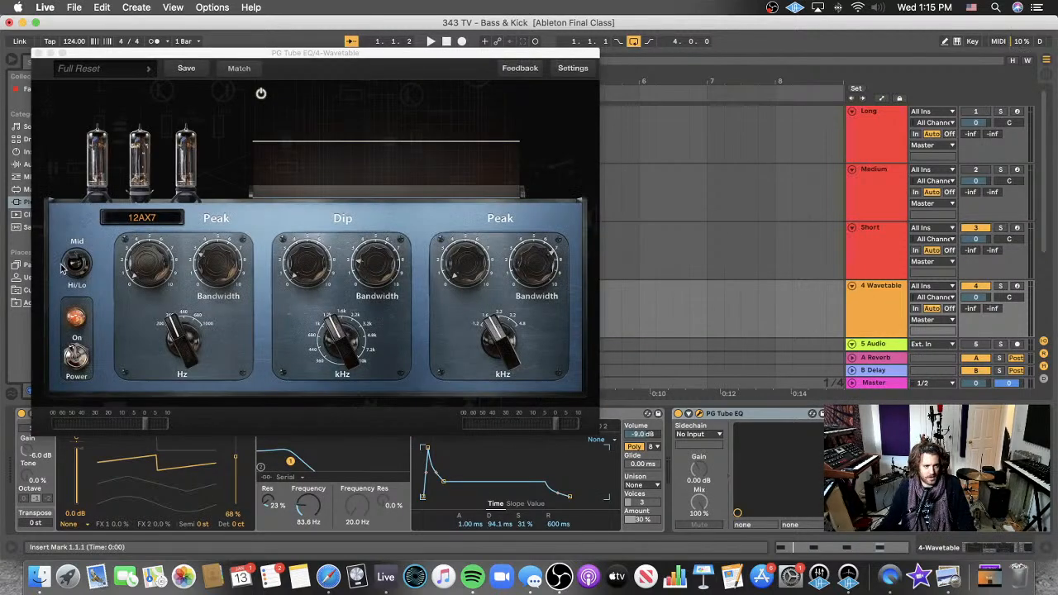
pyautogui.click(64, 266)
pyautogui.moveTo(233, 53); pyautogui.dragTo(606, 92)
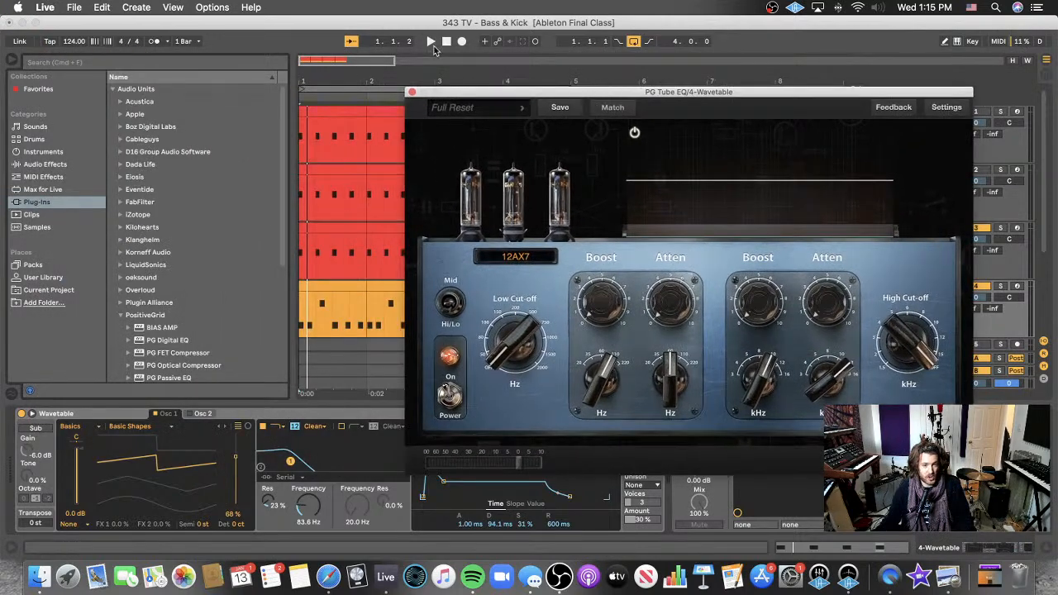
# - Play from the start and set PG Tube EQ's low boost to about 4.9 with its frequency at 110 Hz
pyautogui.click(446, 43)
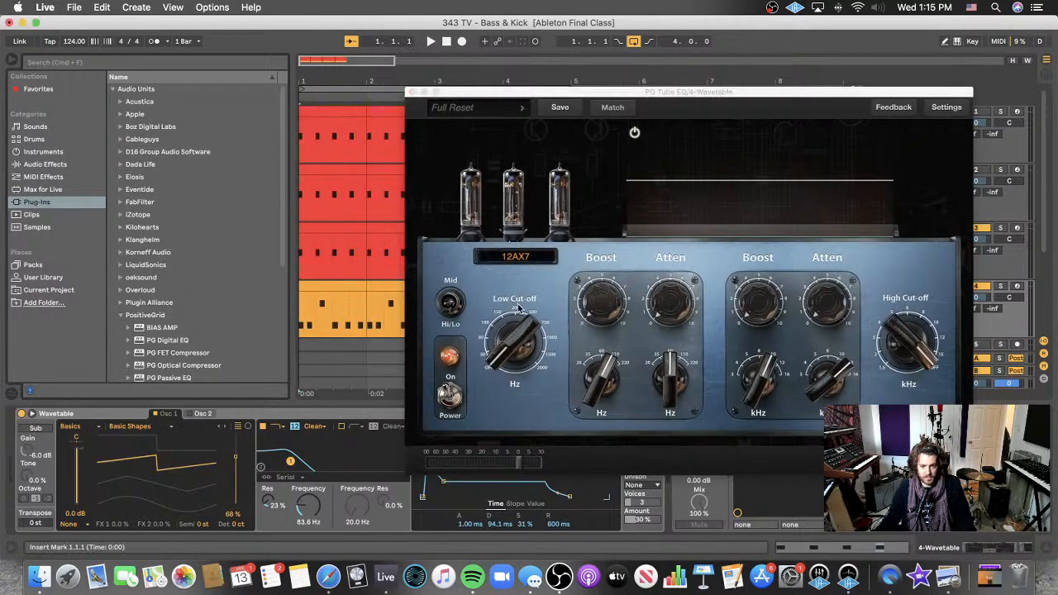
pyautogui.click(597, 382)
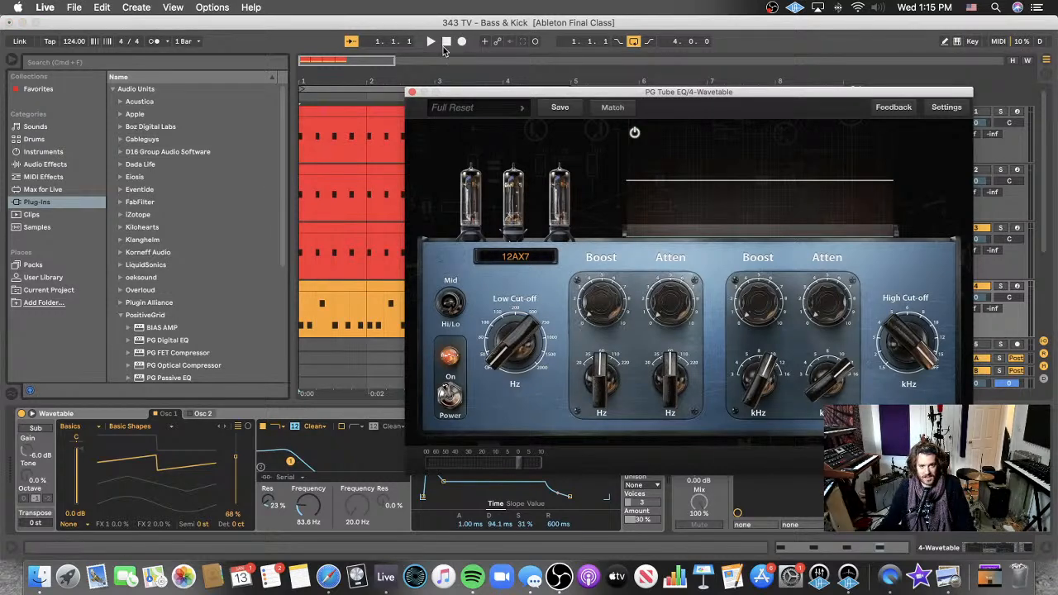
pyautogui.click(445, 43)
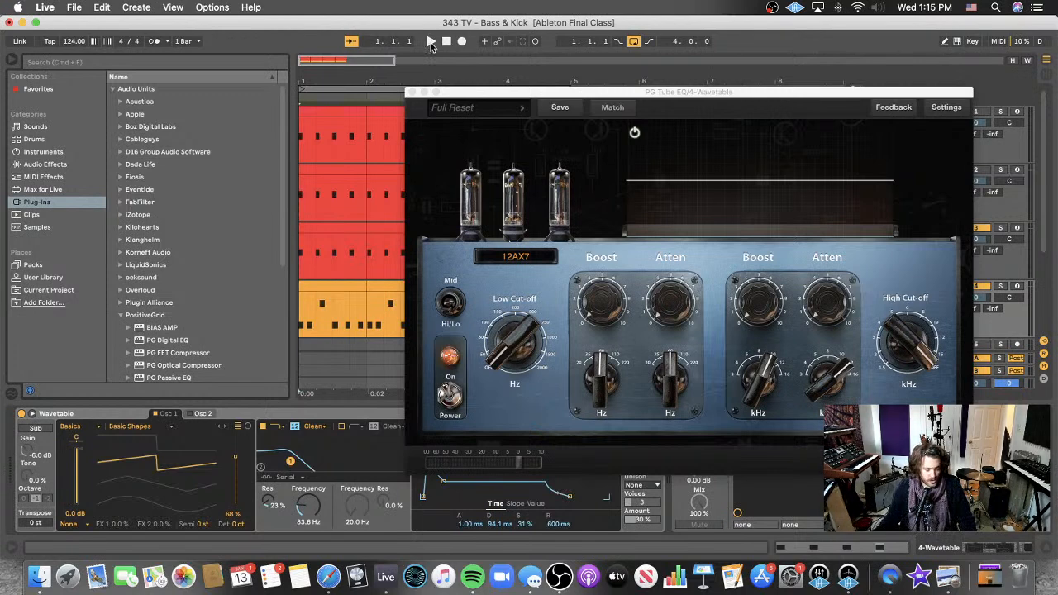
pyautogui.click(430, 44)
pyautogui.click(609, 277)
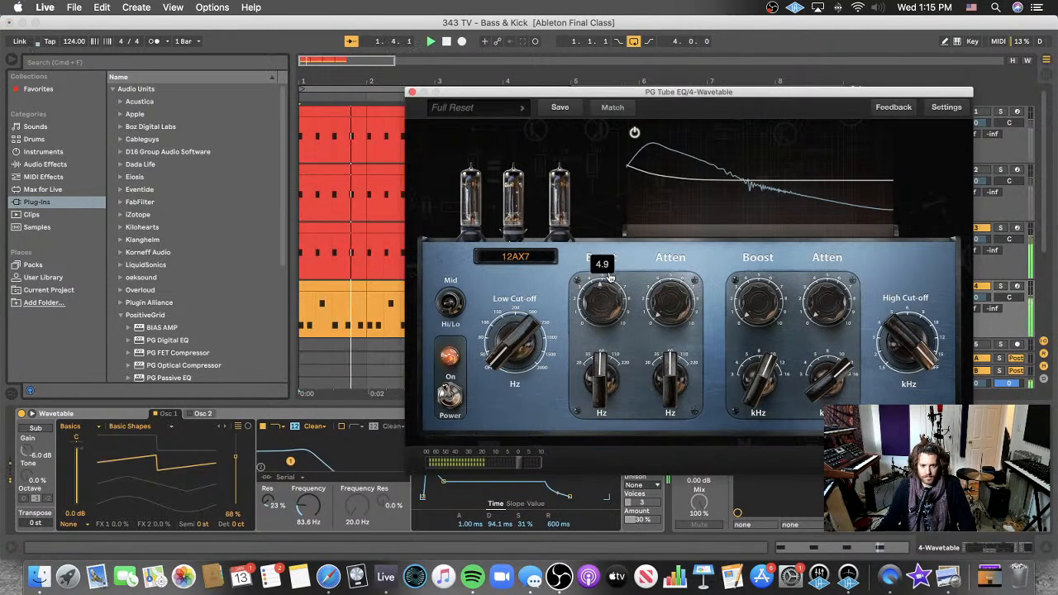
pyautogui.moveTo(603, 364); pyautogui.dragTo(603, 353)
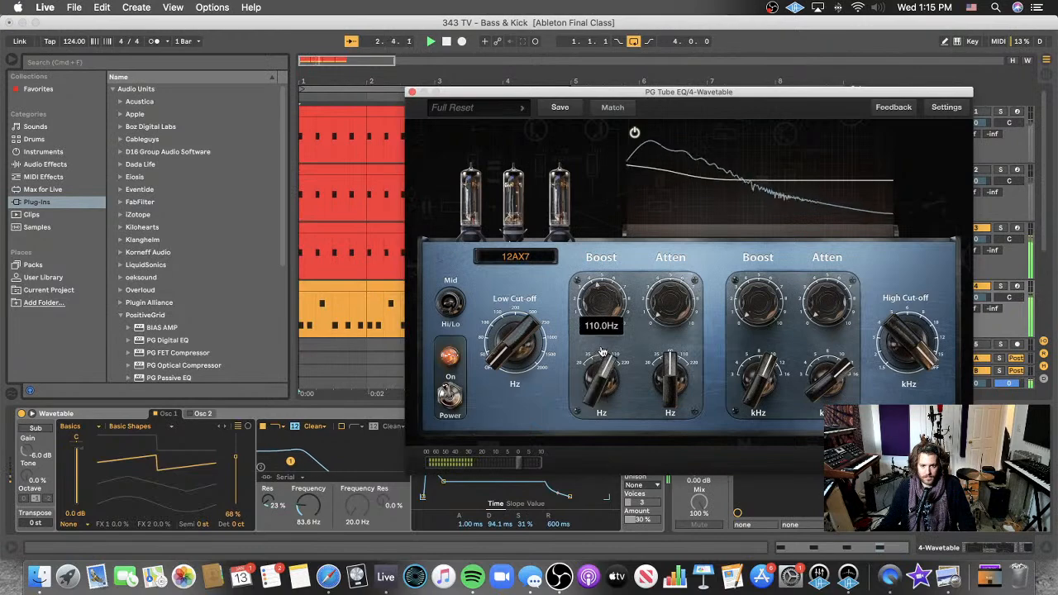
# - Turn PG Tube EQ's low boost back down on the 4 Wavetable track and close the plug-in window
pyautogui.moveTo(596, 301); pyautogui.dragTo(595, 305)
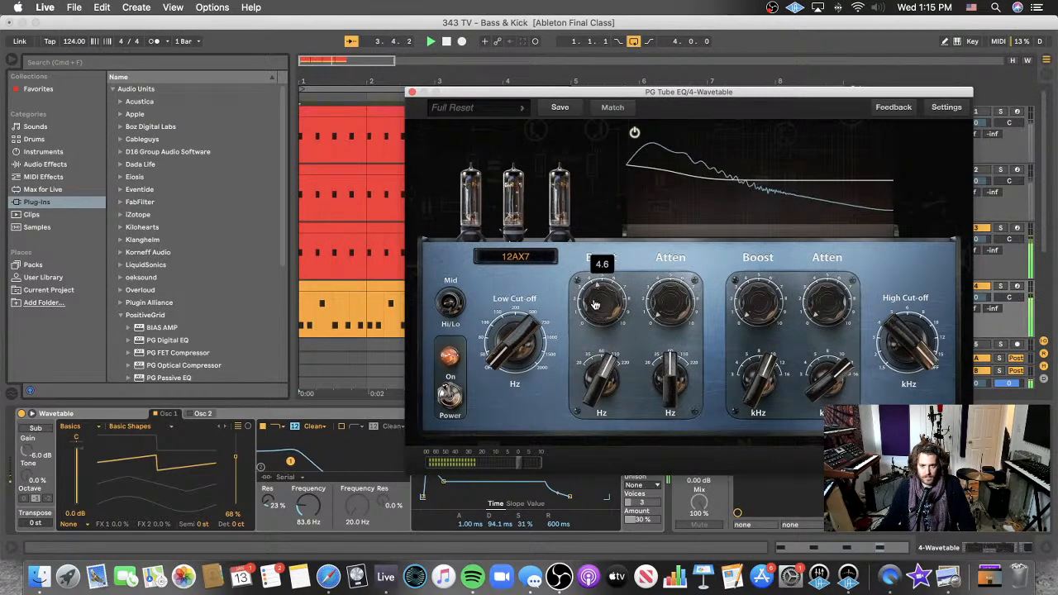
pyautogui.moveTo(425, 96); pyautogui.dragTo(366, 93)
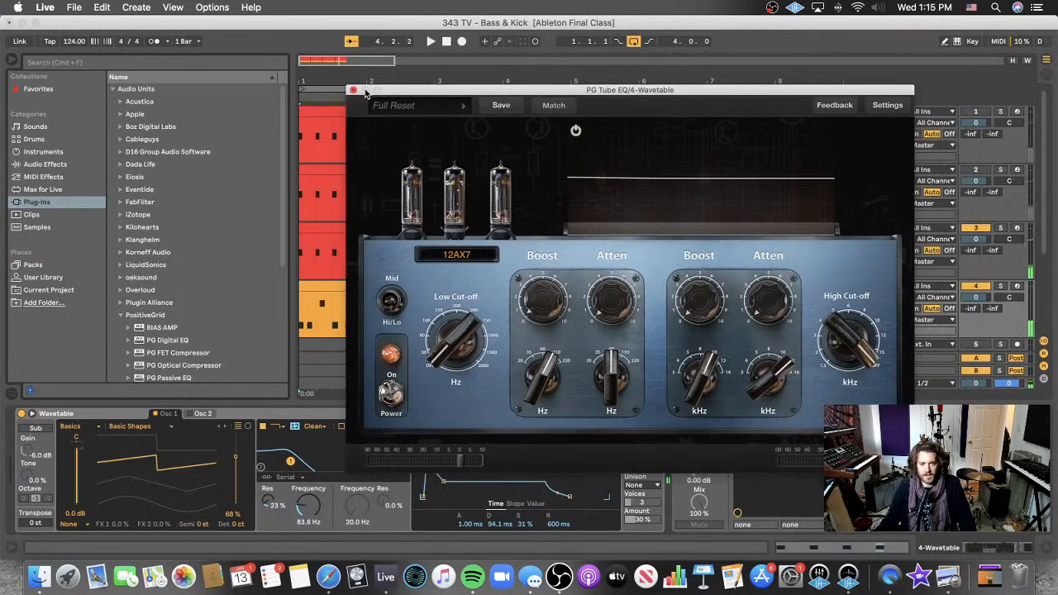
pyautogui.click(354, 90)
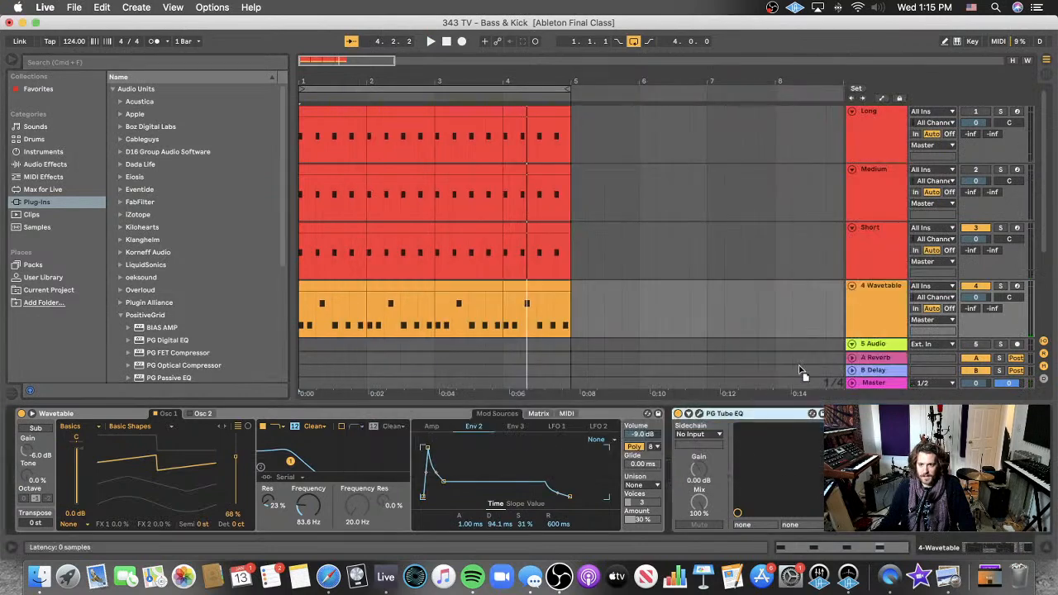
# - Move PG Tube EQ from the 4 Wavetable track to the Short kick track and raise its low boost during playback
pyautogui.click(871, 249)
pyautogui.press('space')
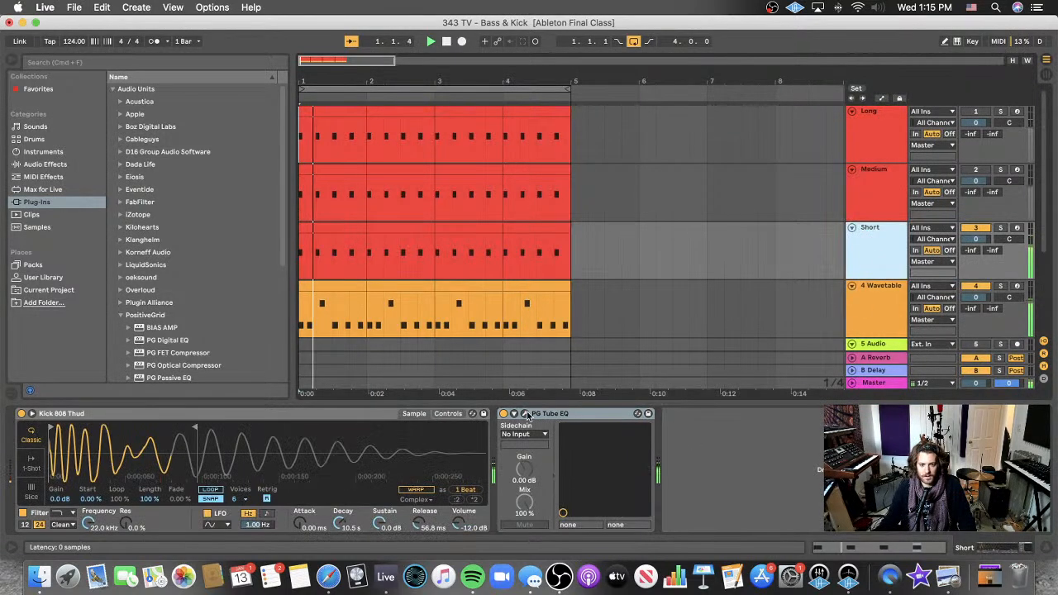
pyautogui.click(524, 415)
pyautogui.moveTo(542, 308); pyautogui.dragTo(545, 275)
pyautogui.press('super+alt+p')
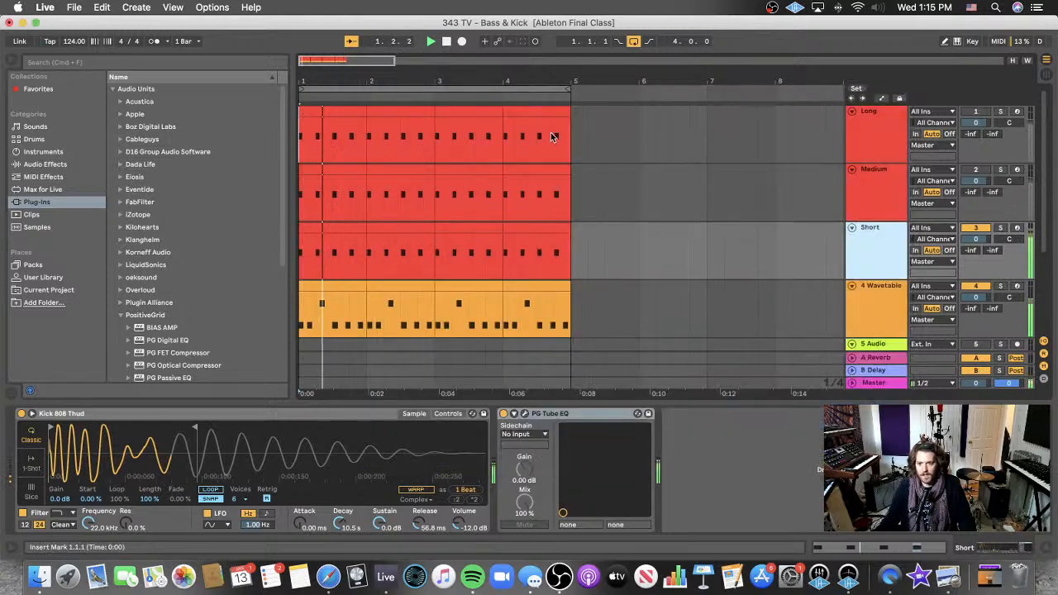
# - Switch playback from the Short kick to the Long kick and back to Short to compare them with the bassline
pyautogui.click(976, 231)
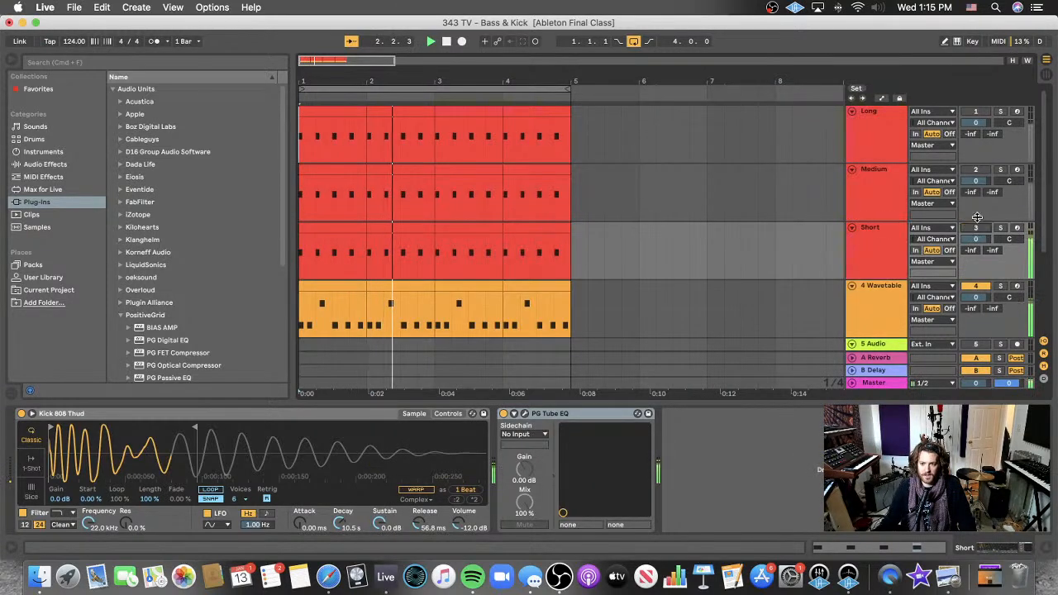
pyautogui.scroll(-1, 976, 223)
pyautogui.click(978, 110)
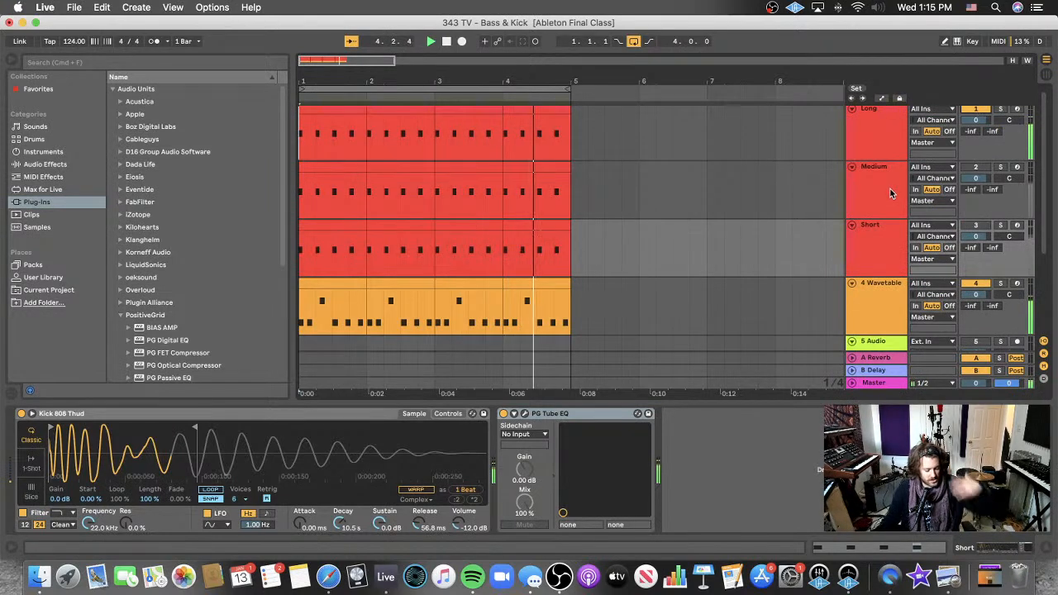
pyautogui.scroll(1, 978, 117)
pyautogui.scroll(-1, 978, 117)
pyautogui.click(978, 227)
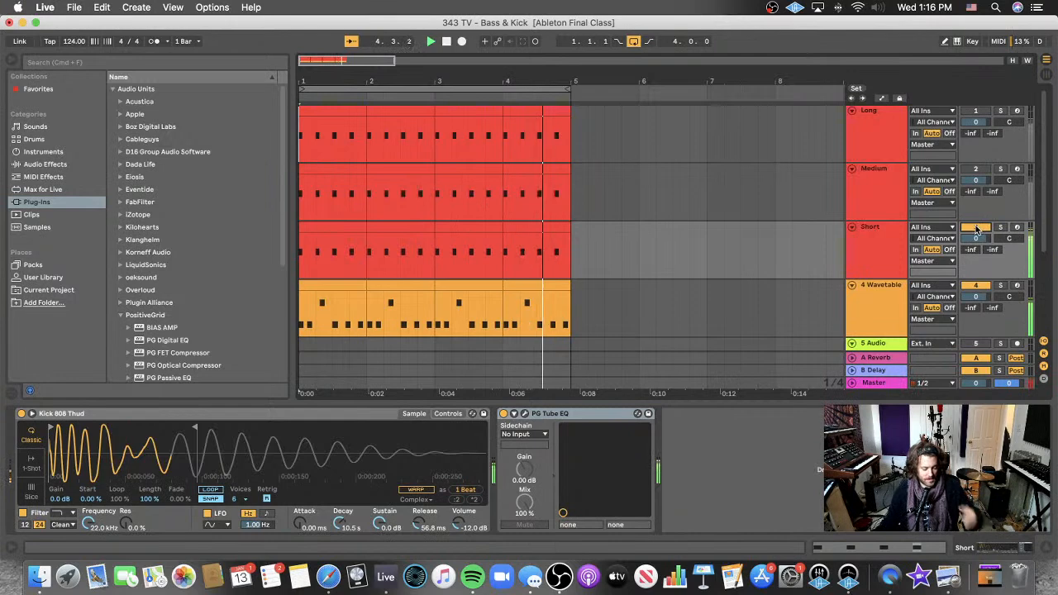
# - Raise the low attenuation frequency above 60 Hz in the Short kick's PG Tube EQ and add some low attenuation
pyautogui.click(876, 252)
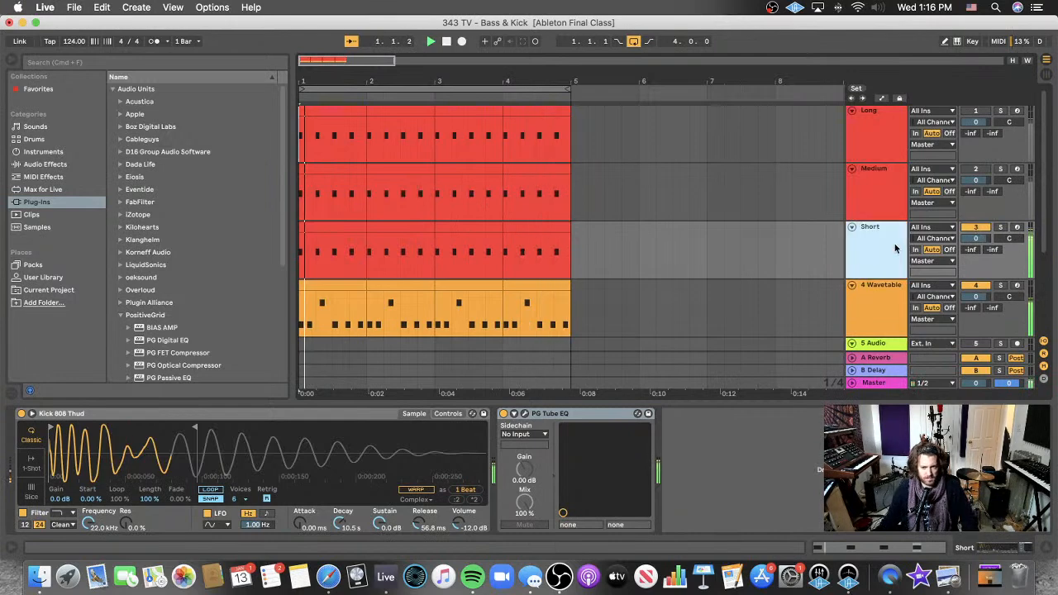
pyautogui.click(524, 414)
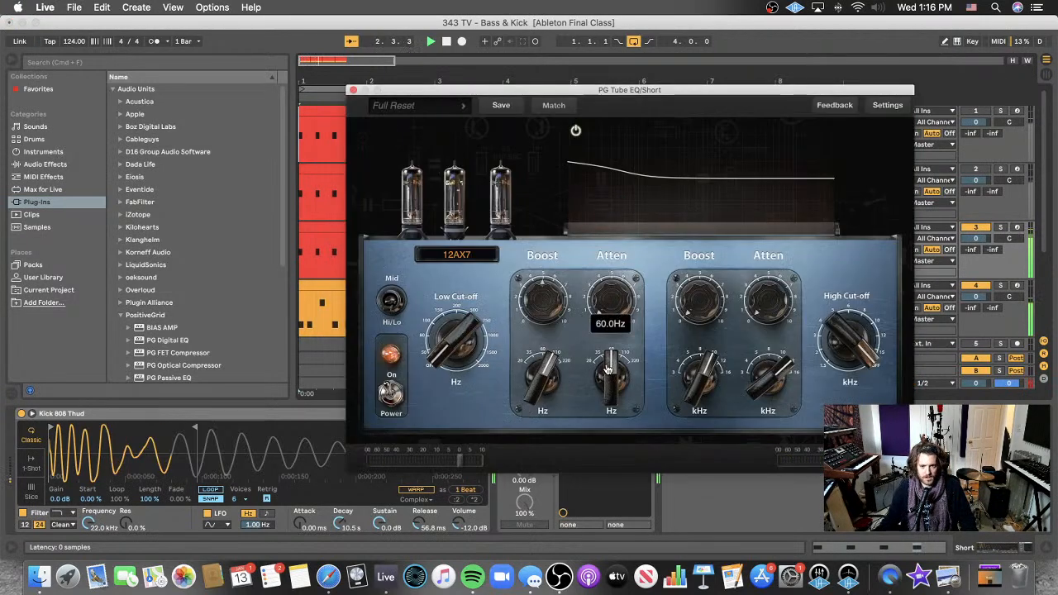
pyautogui.moveTo(608, 369); pyautogui.dragTo(610, 357)
pyautogui.moveTo(622, 298); pyautogui.dragTo(616, 308)
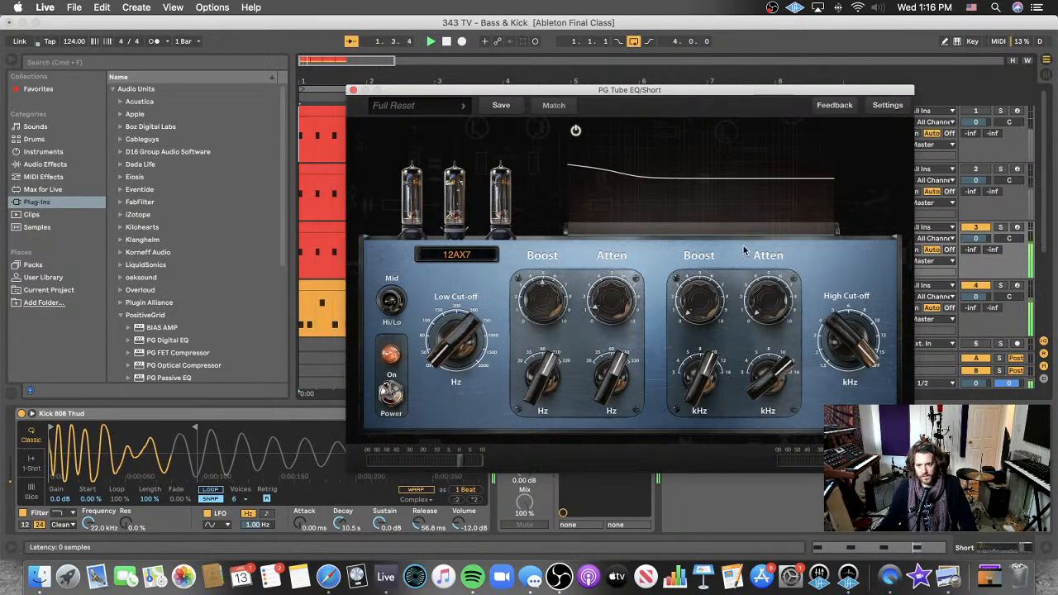
pyautogui.click(353, 89)
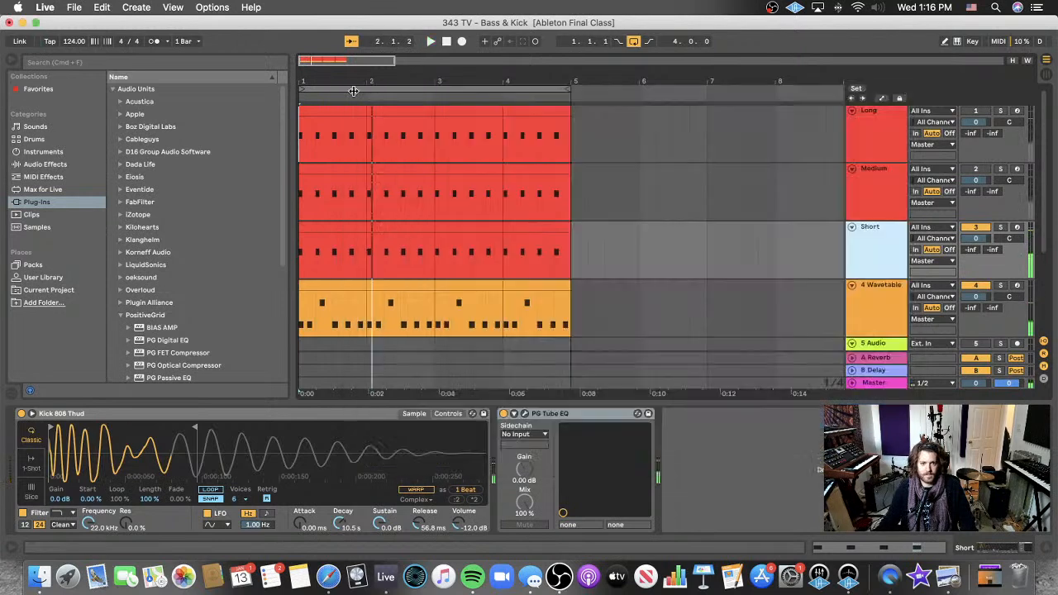
# - Deactivate the Short kick and activate the Long kick in its place
pyautogui.click(982, 229)
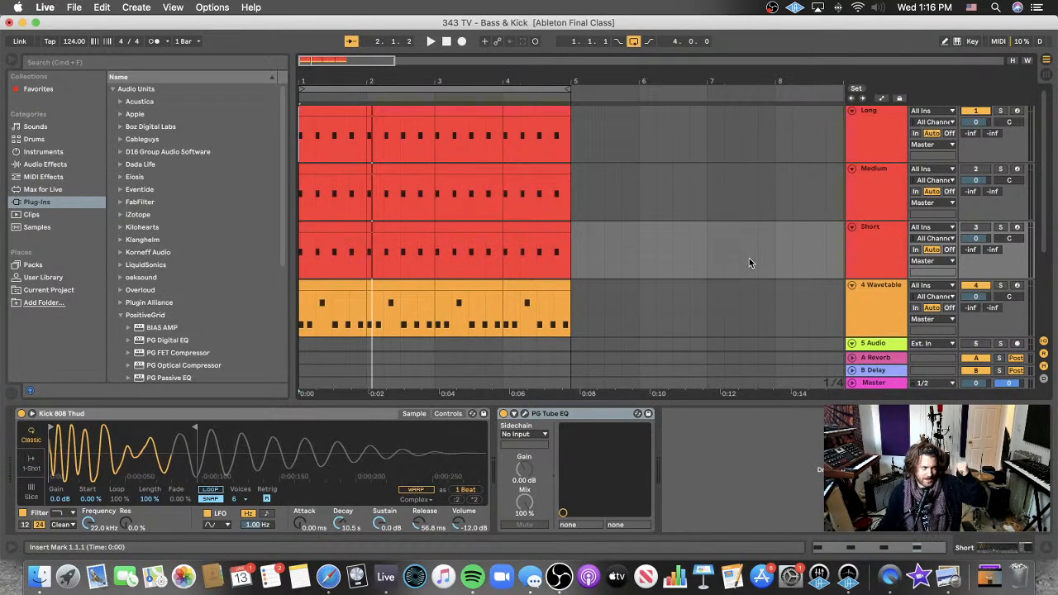
pyautogui.scroll(-5, 749, 258)
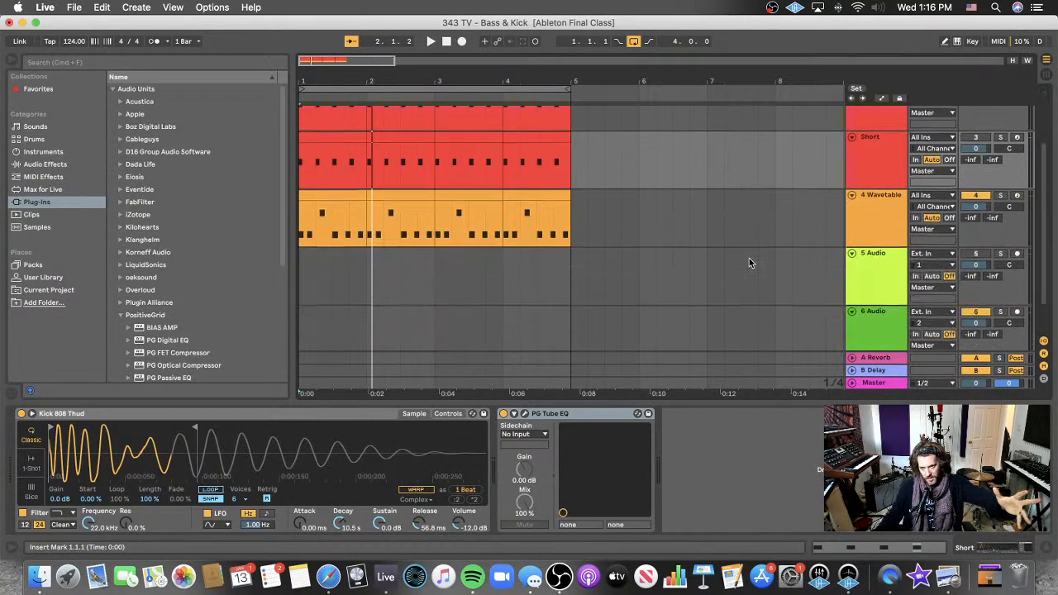
pyautogui.scroll(5, 749, 259)
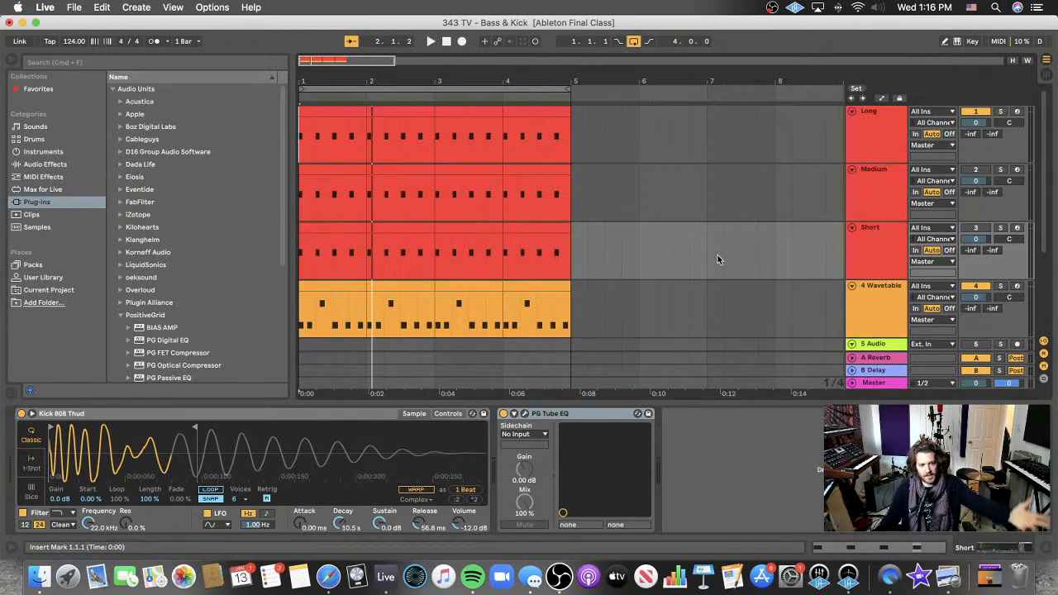
# - Collapse the PositiveGrid and Audio Units folders and narrow the browser to widen the arrangement
pyautogui.click(122, 313)
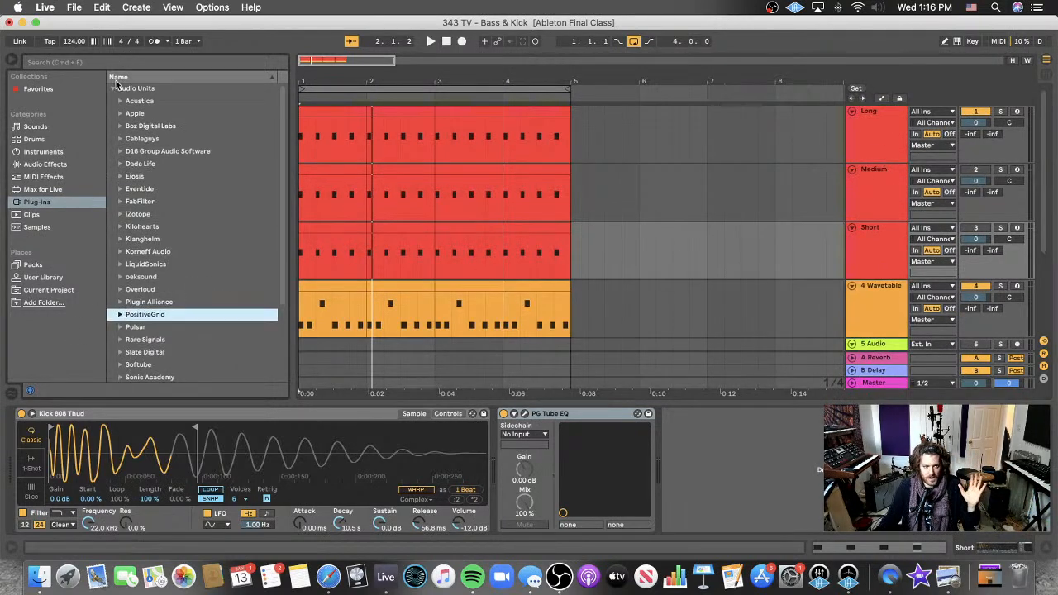
pyautogui.click(113, 90)
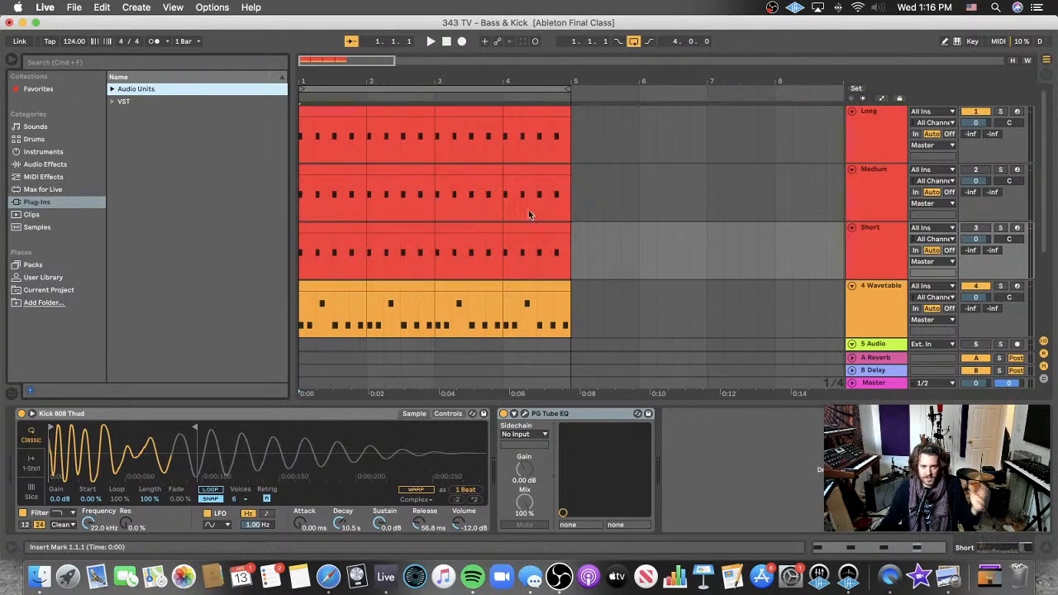
pyautogui.moveTo(291, 175); pyautogui.dragTo(227, 192)
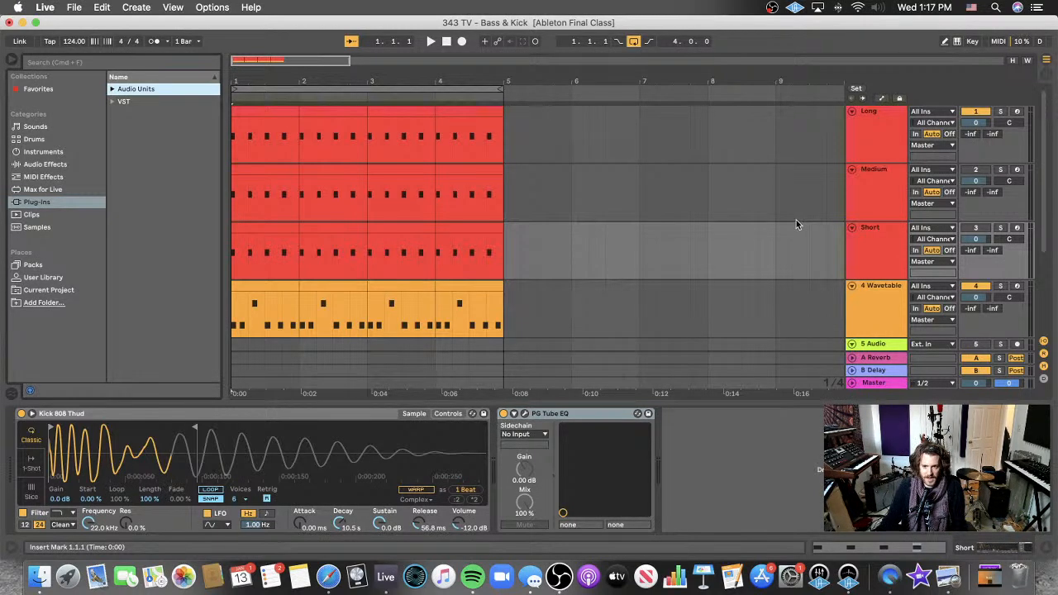
# - Play the Long kick, mute the 4 Wavetable bassline, then switch to the Short kick and play it alone
pyautogui.press('space')
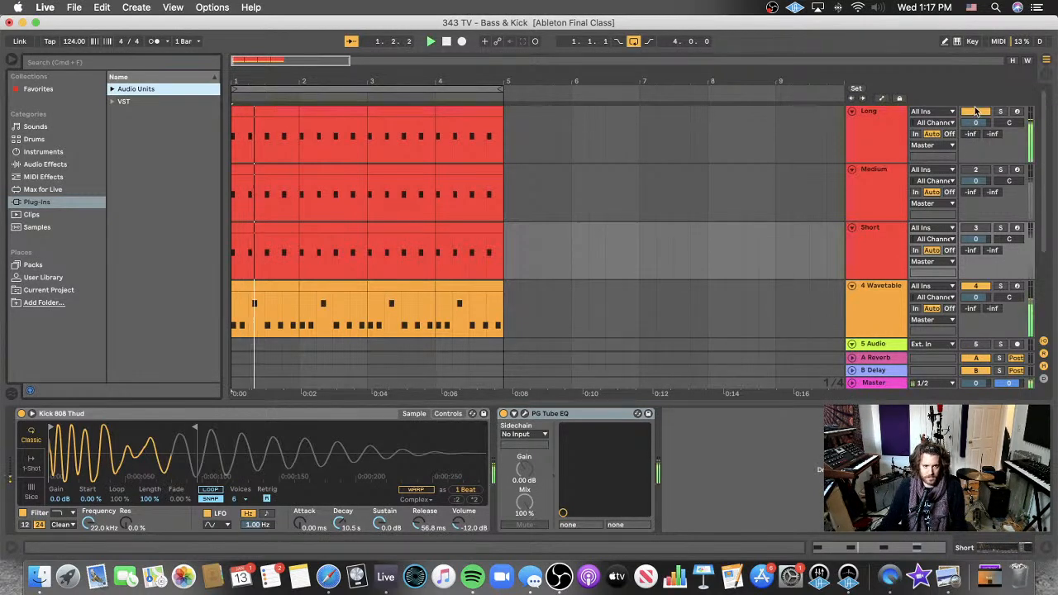
pyautogui.click(984, 288)
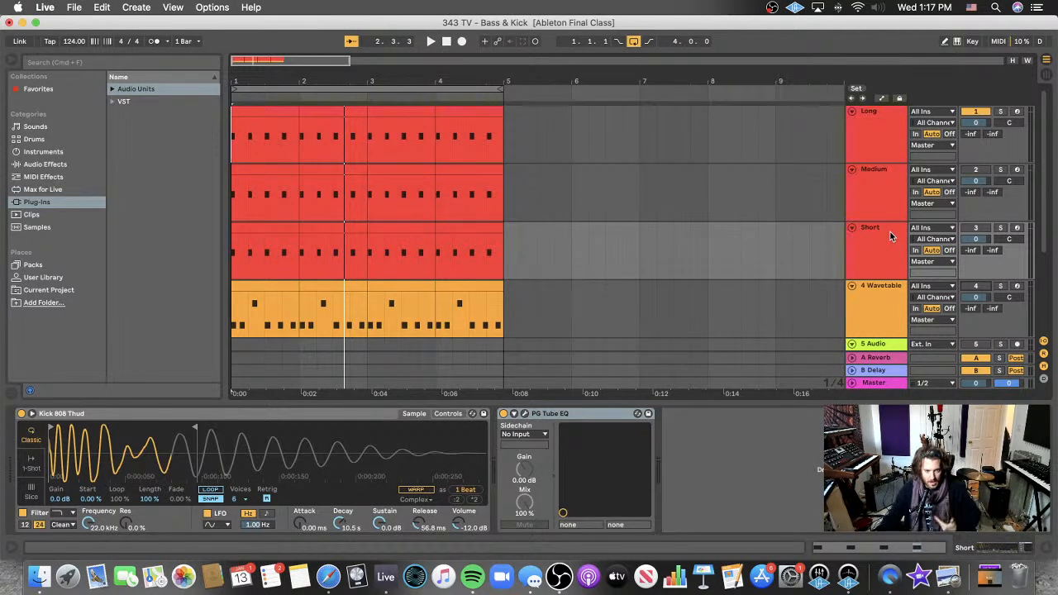
pyautogui.scroll(-1, 936, 219)
pyautogui.scroll(1, 959, 166)
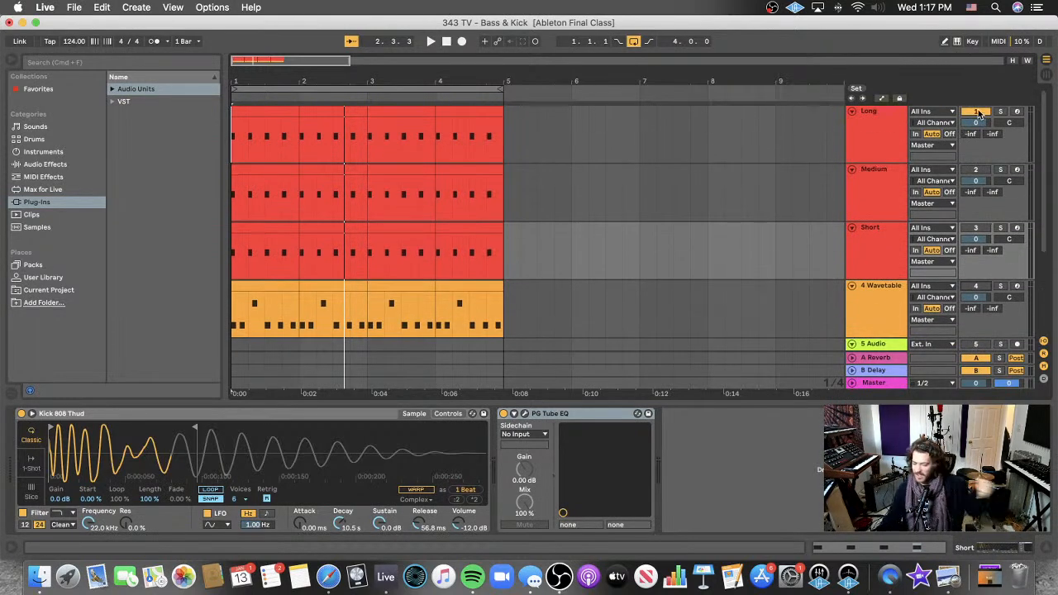
pyautogui.click(978, 112)
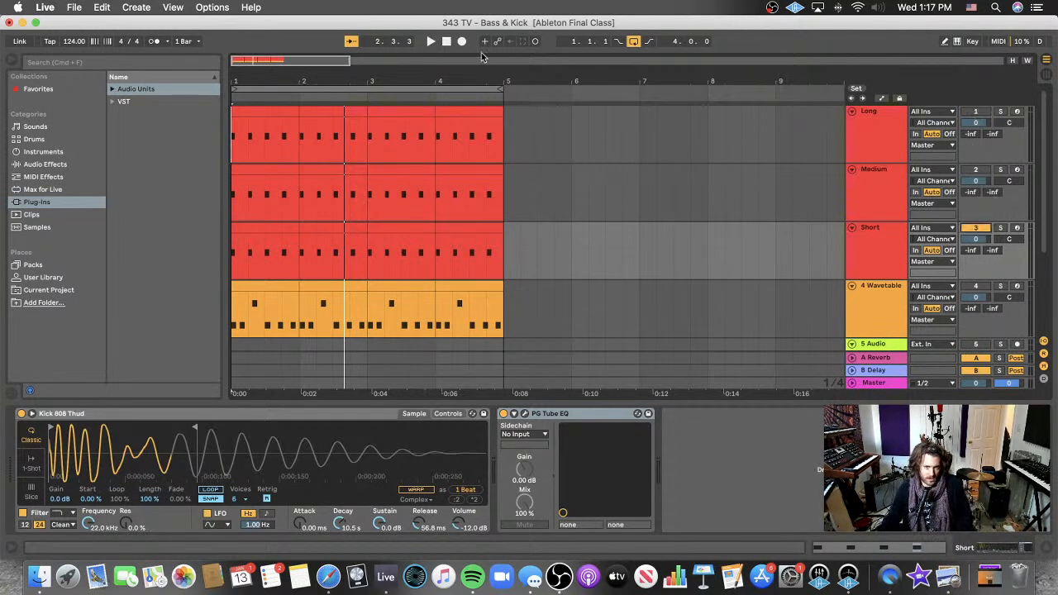
pyautogui.press('space')
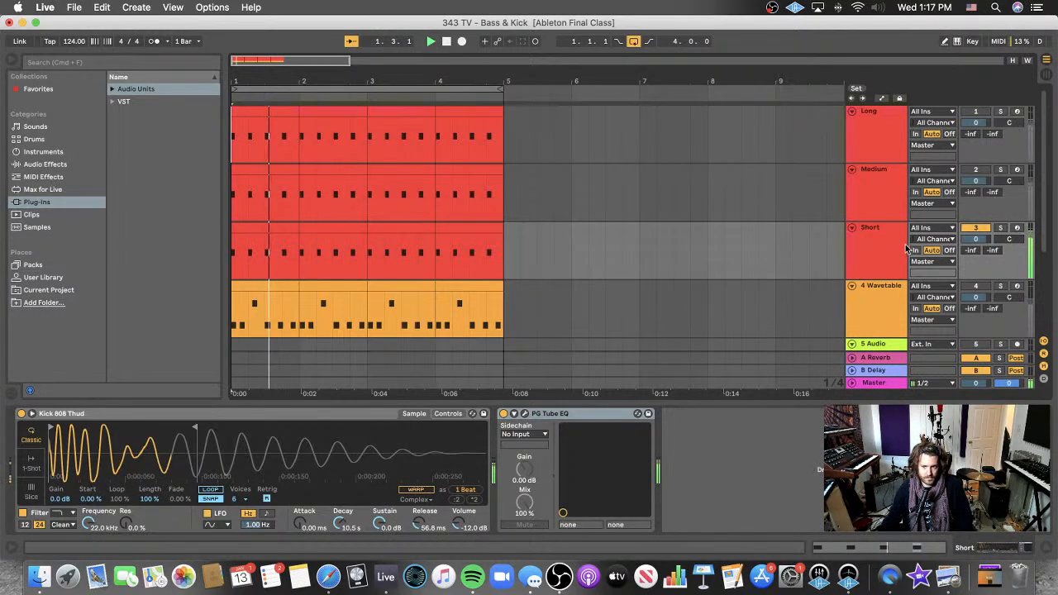
# - Reactivate the 4 Wavetable bassline and compare it against the Long kick and the Short kick, leaving Short active
pyautogui.click(977, 286)
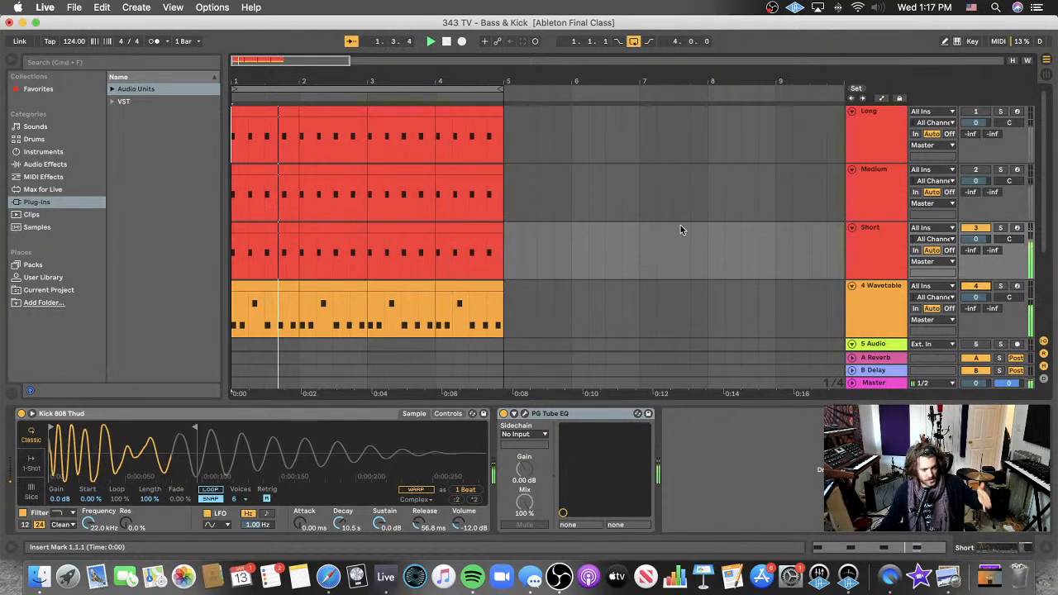
pyautogui.click(975, 228)
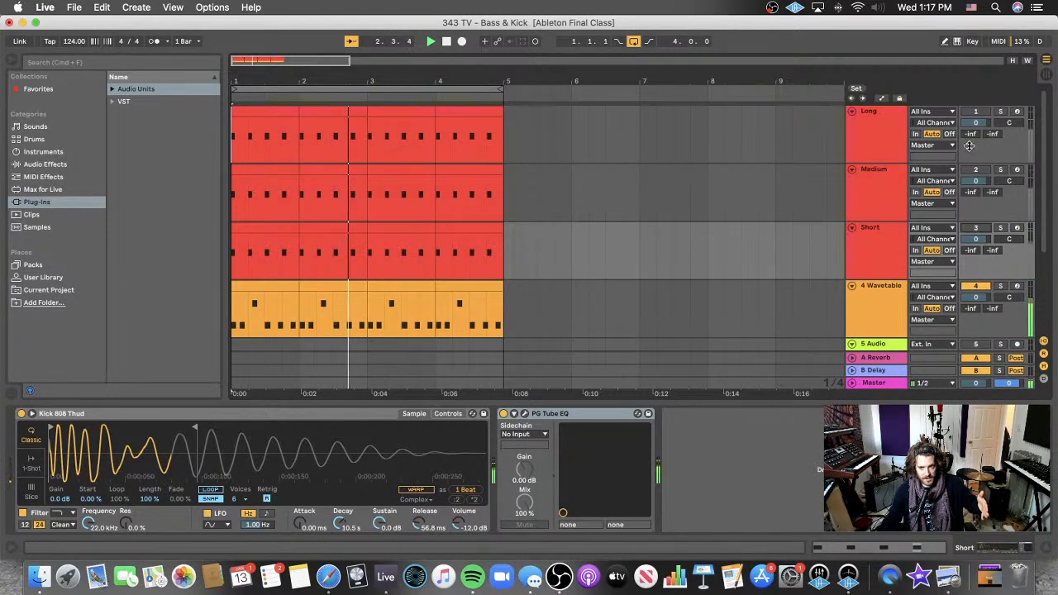
pyautogui.click(977, 110)
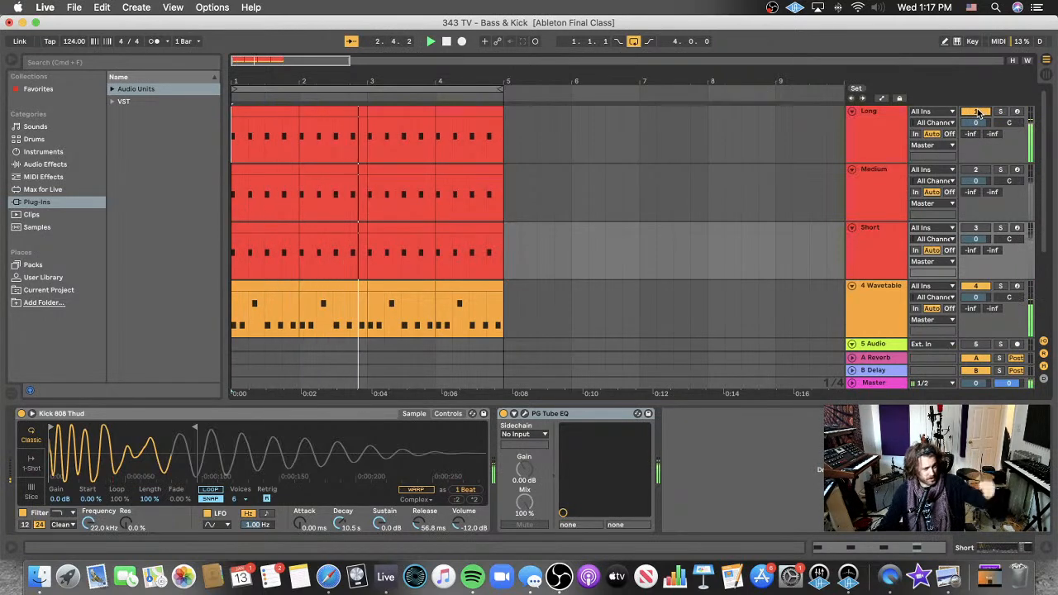
pyautogui.click(976, 112)
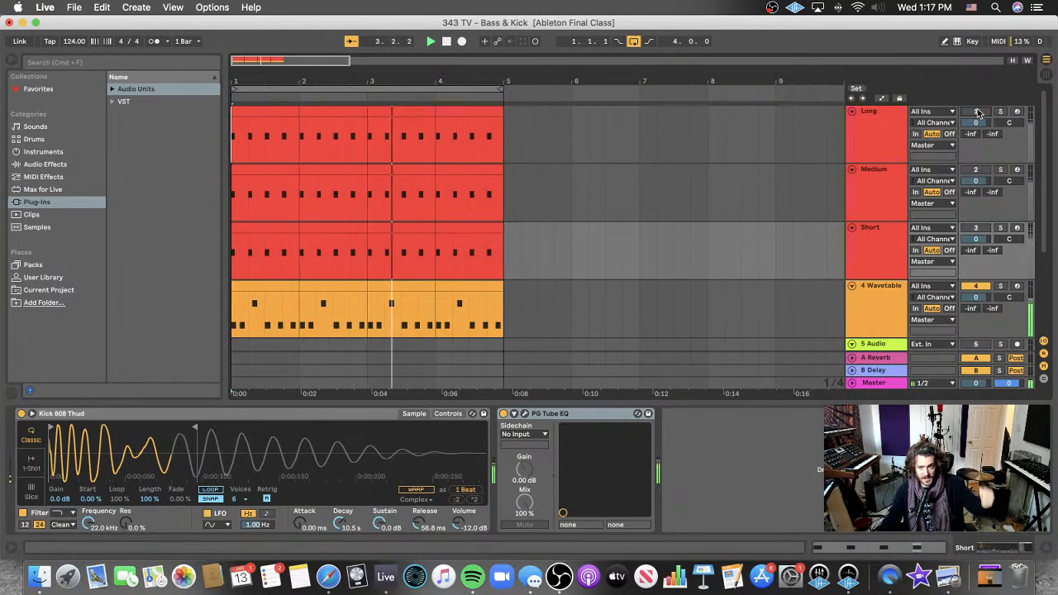
pyautogui.click(979, 228)
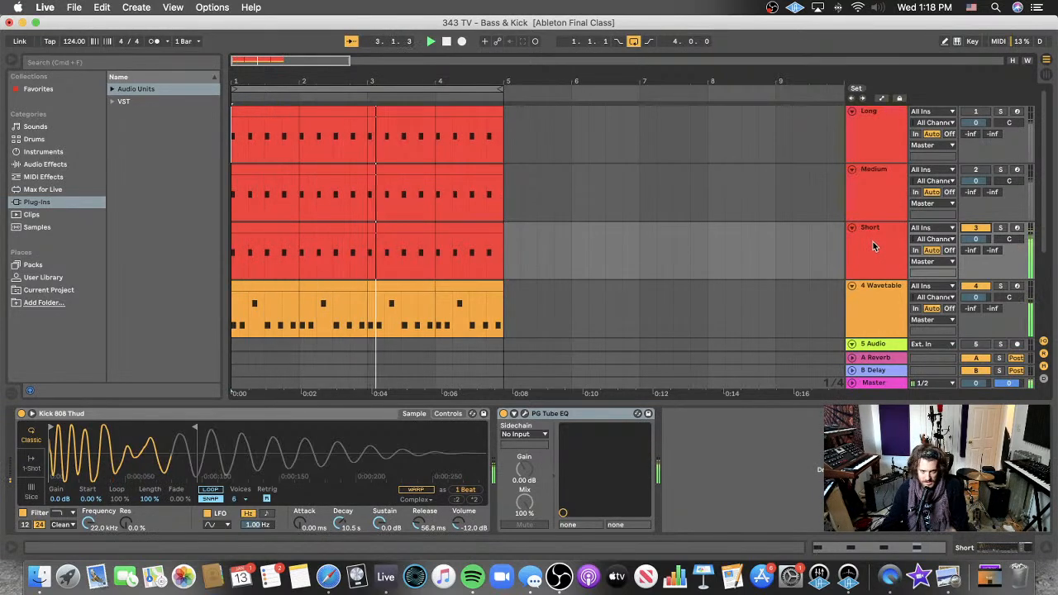
# - Stop playback, select and solo the 4 Wavetable track, and play the bassline by itself
pyautogui.press('space')
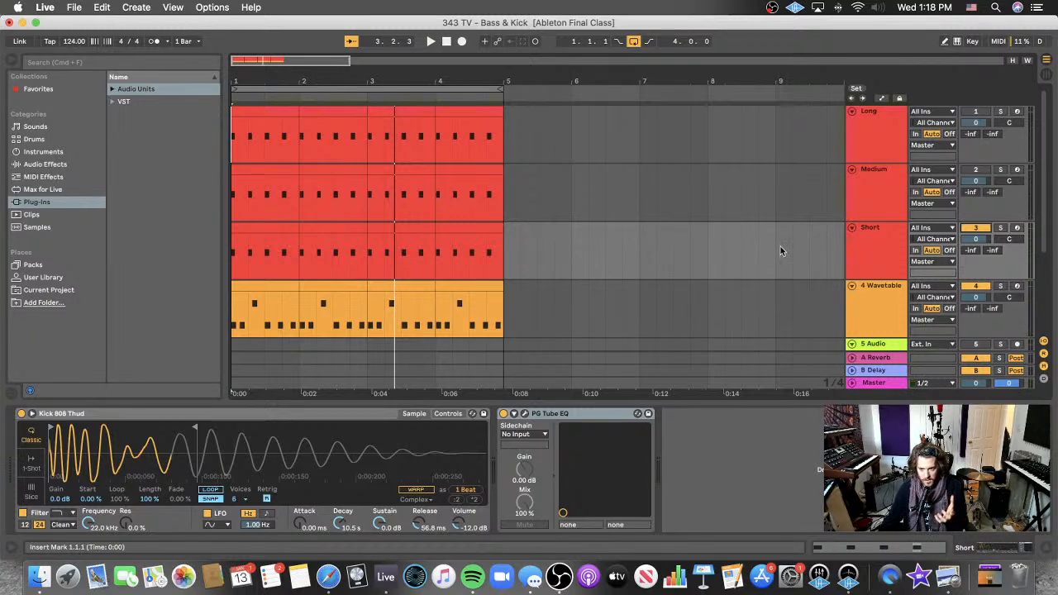
pyautogui.click(852, 261)
pyautogui.click(872, 306)
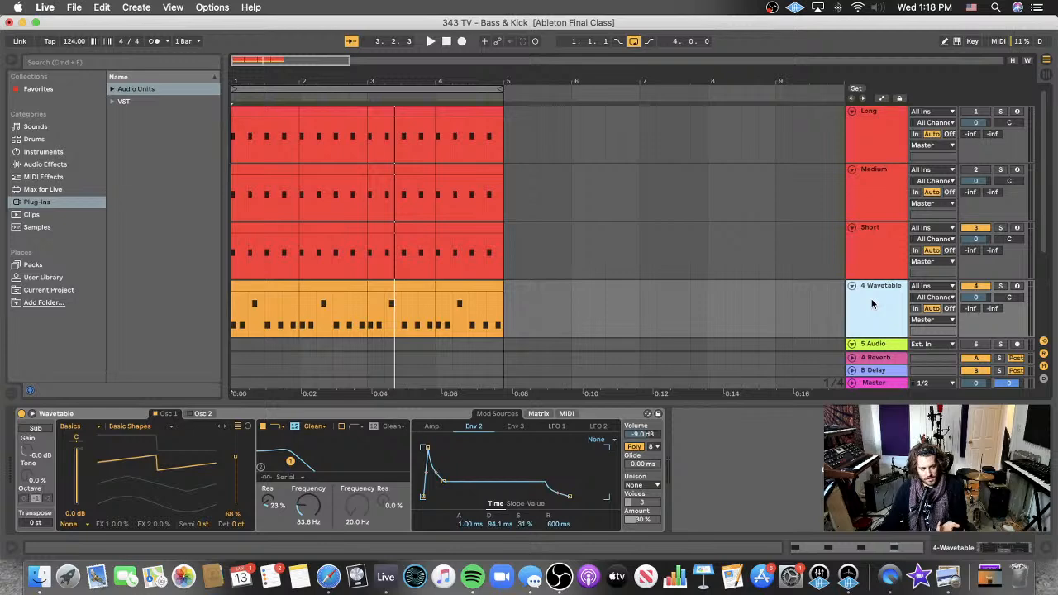
pyautogui.click(1000, 286)
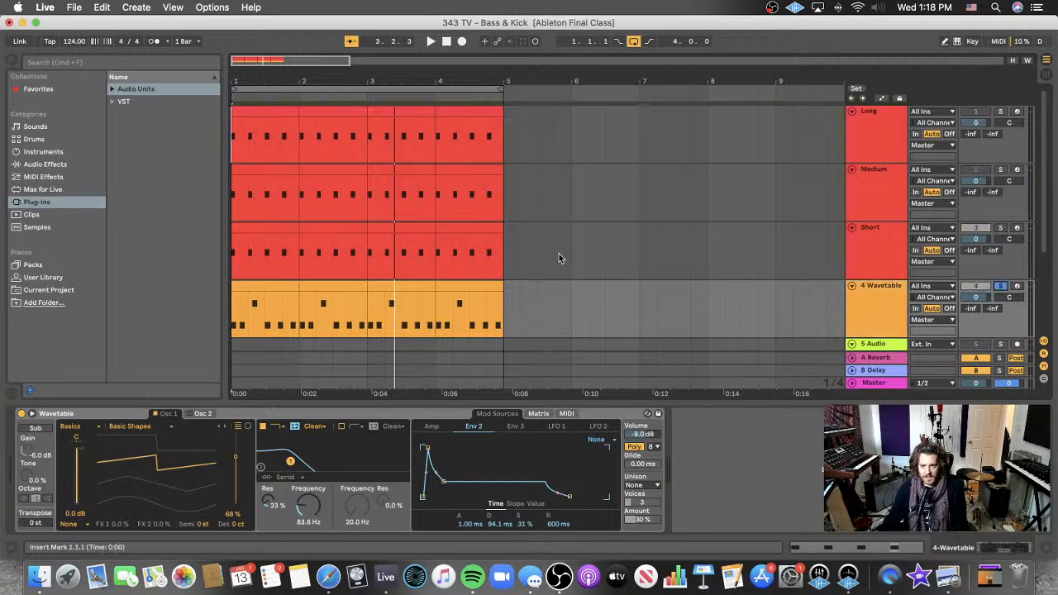
pyautogui.press('space')
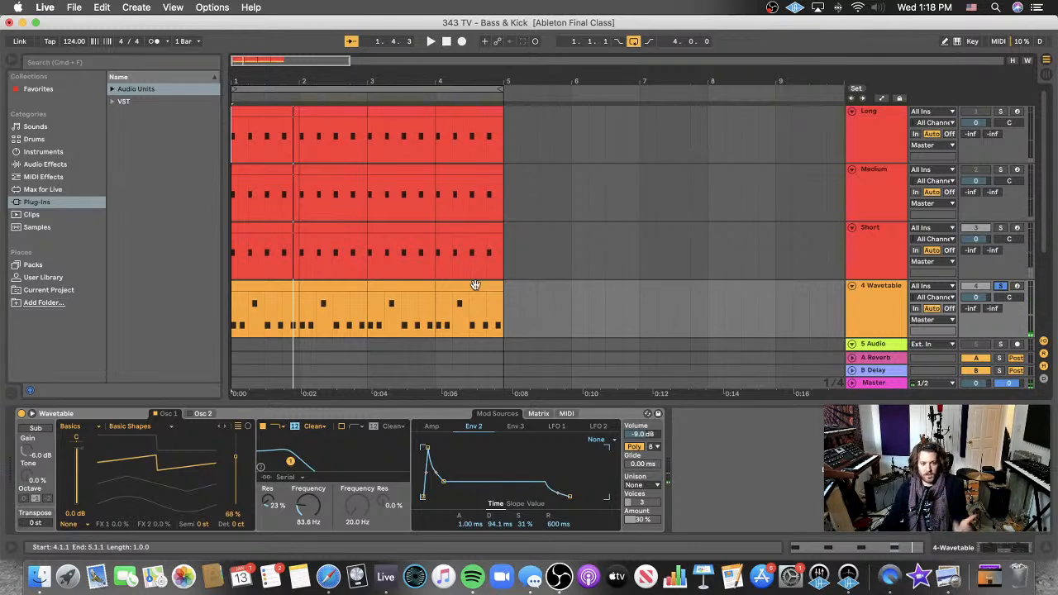
# - Shorten Wavetable's Env 2 release to 12.2 ms, then unsolo the bassline and set the release to 173 ms
pyautogui.press('space')
pyautogui.moveTo(571, 500); pyautogui.dragTo(552, 496)
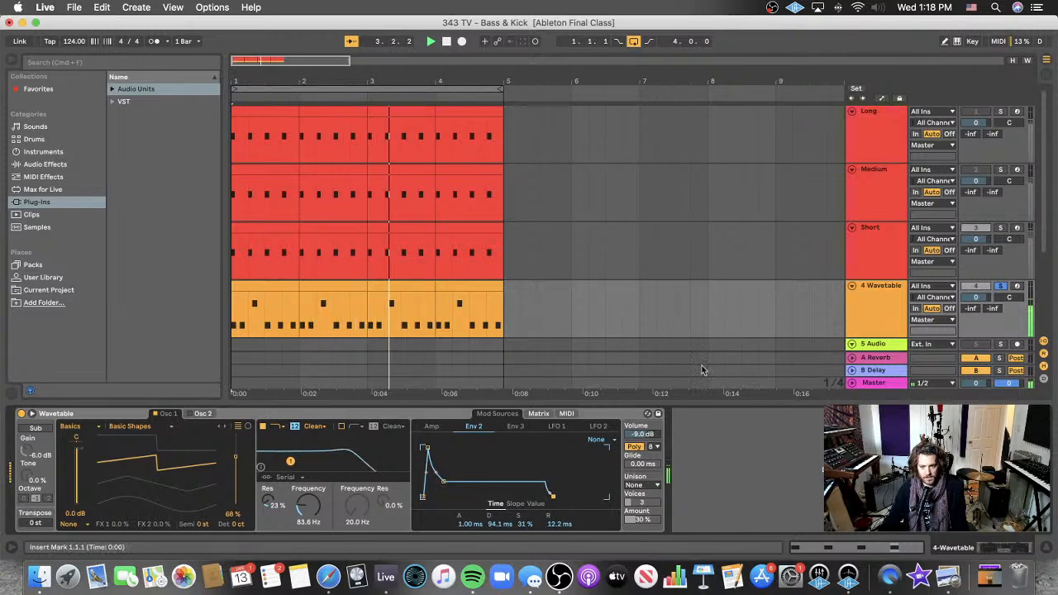
pyautogui.click(1001, 286)
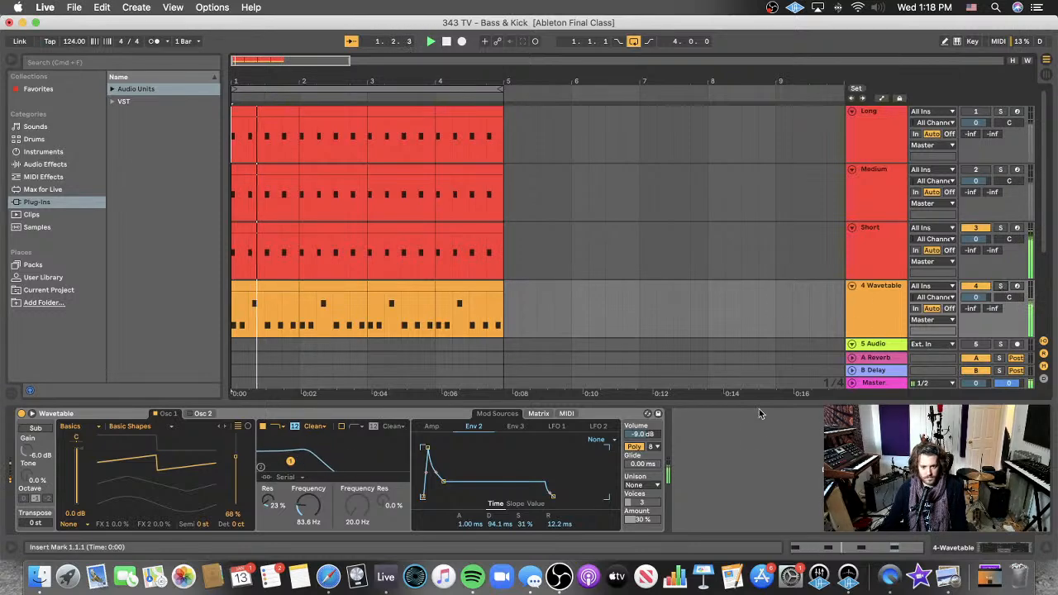
pyautogui.moveTo(553, 496); pyautogui.dragTo(561, 496)
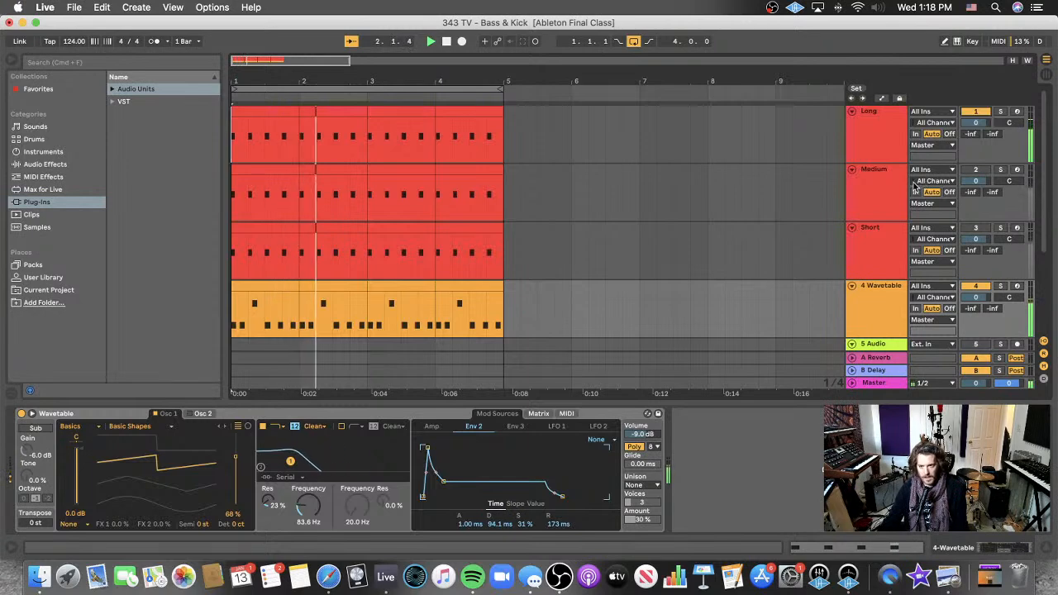
# - Mute the Long kick, compare the Short and Medium kicks against the bassline, then mute the Medium kick
pyautogui.click(860, 133)
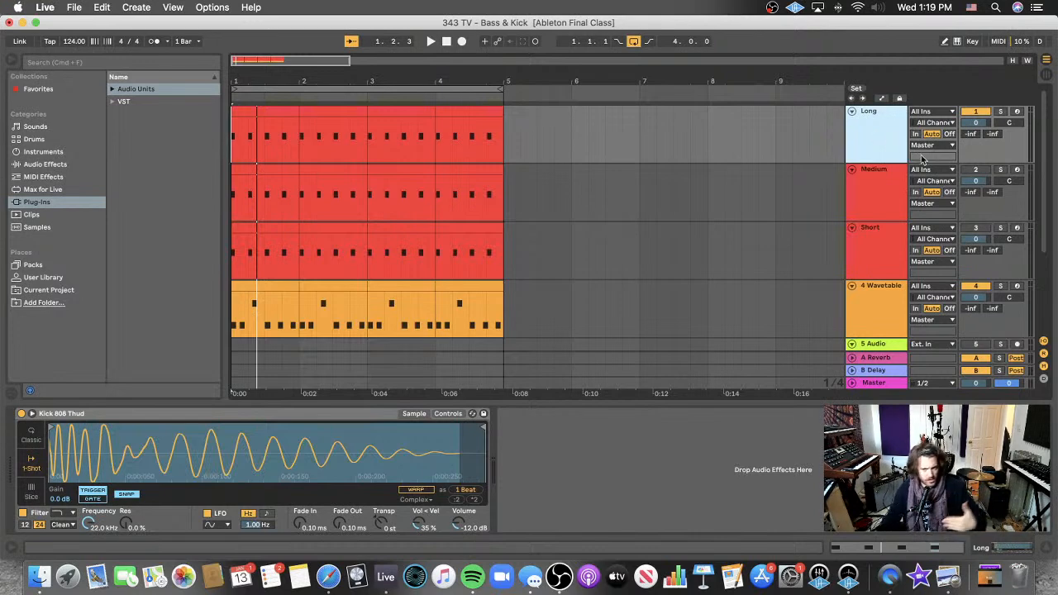
pyautogui.click(974, 111)
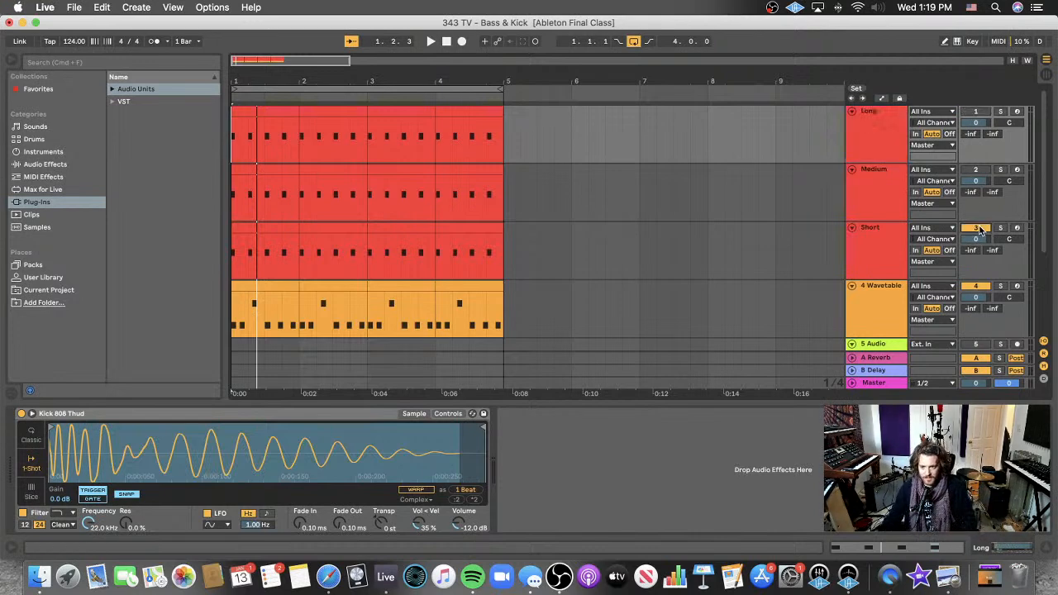
pyautogui.press('space')
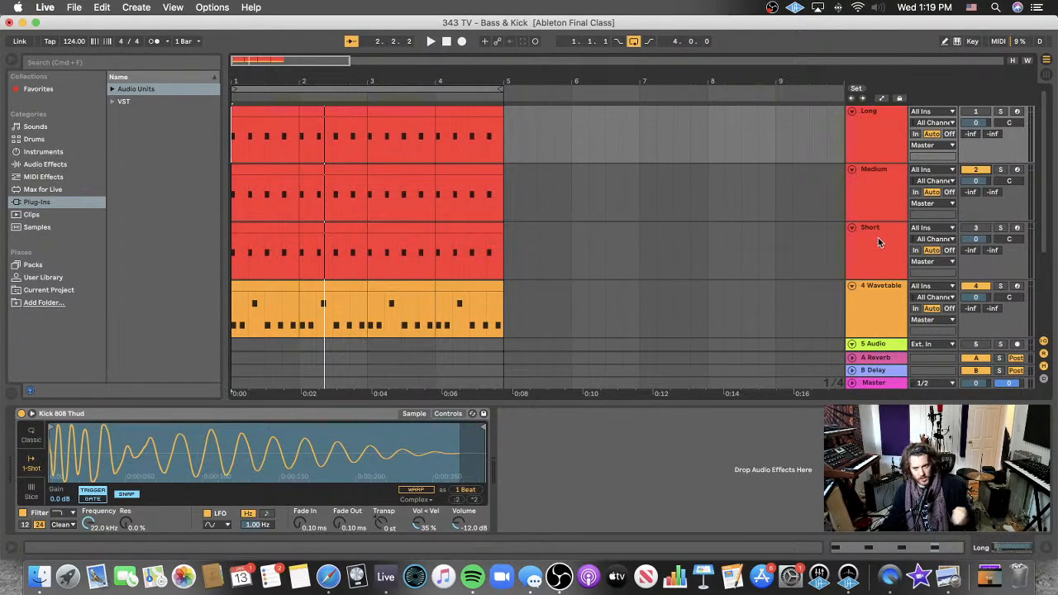
pyautogui.press('space')
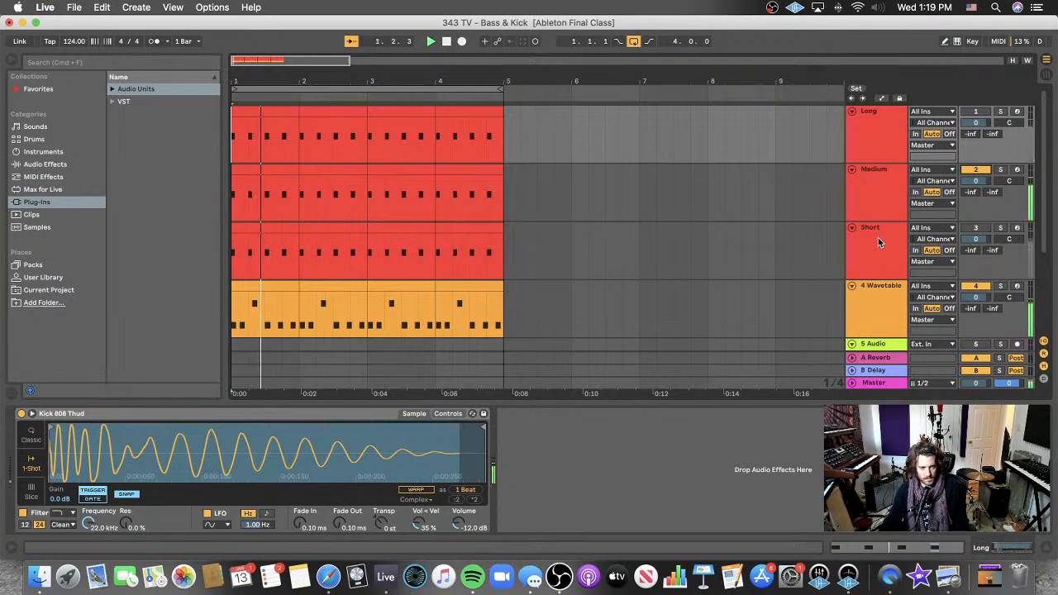
pyautogui.click(976, 171)
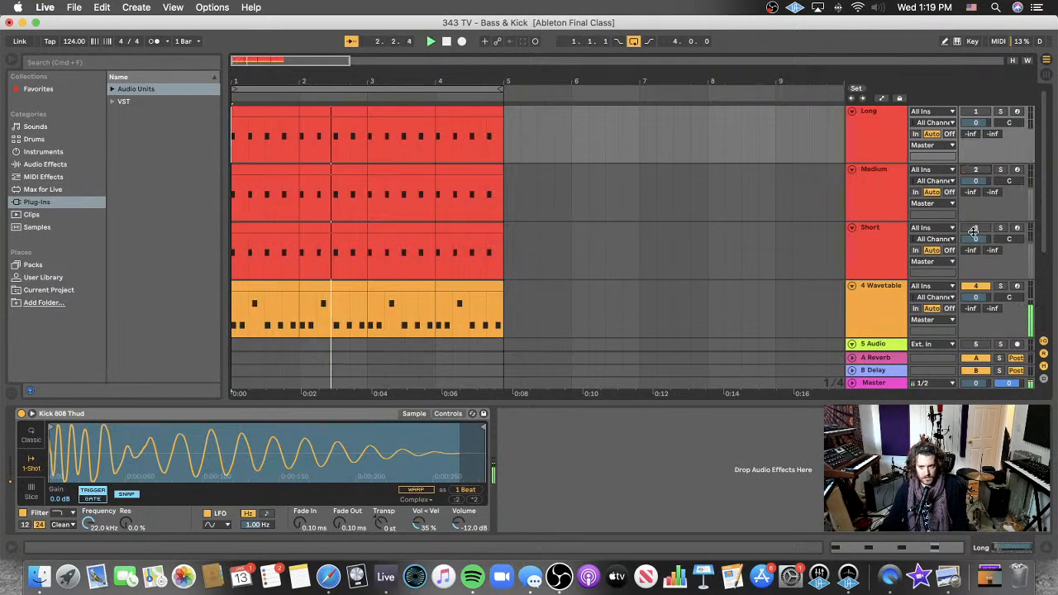
# - Solo the 4 Wavetable track and play the bassline by itself
pyautogui.click(857, 295)
pyautogui.click(1000, 286)
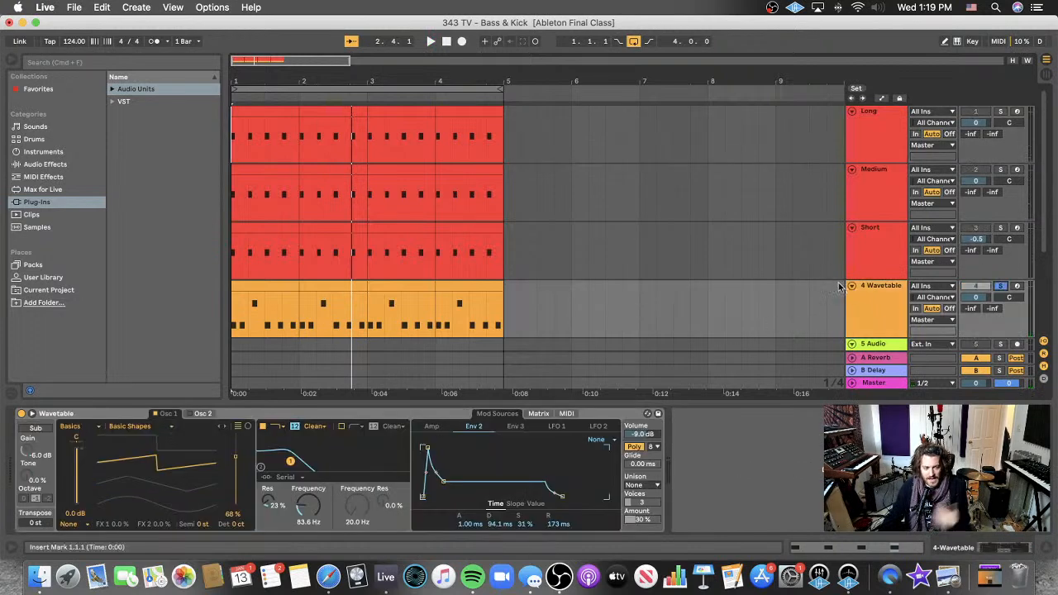
pyautogui.press('space')
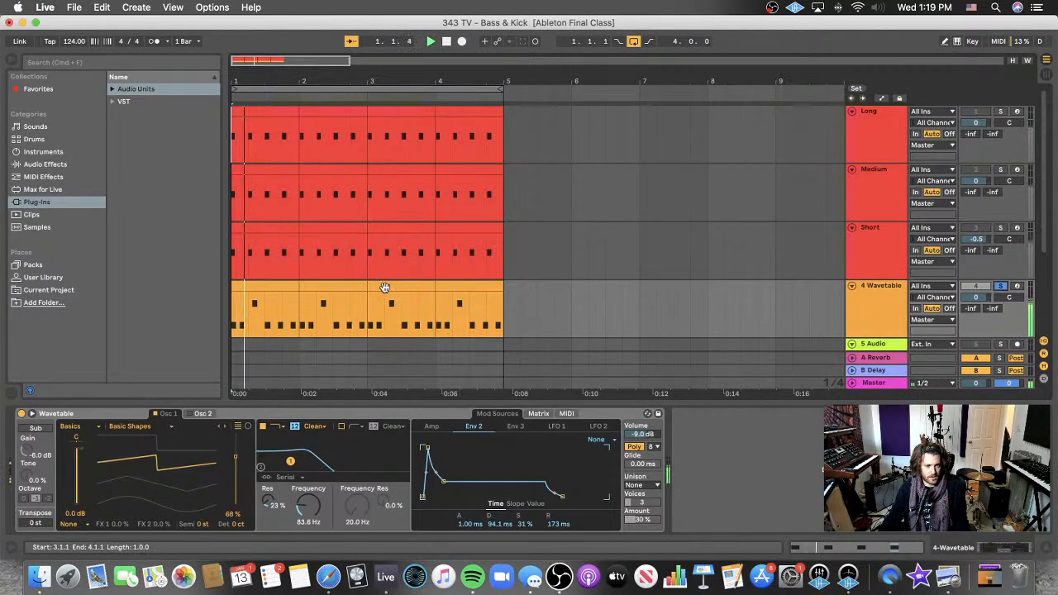
# - Add a Spectrum audio effect to the Master track and expand its frequency display
pyautogui.click(45, 165)
pyautogui.scroll(-5, 146, 325)
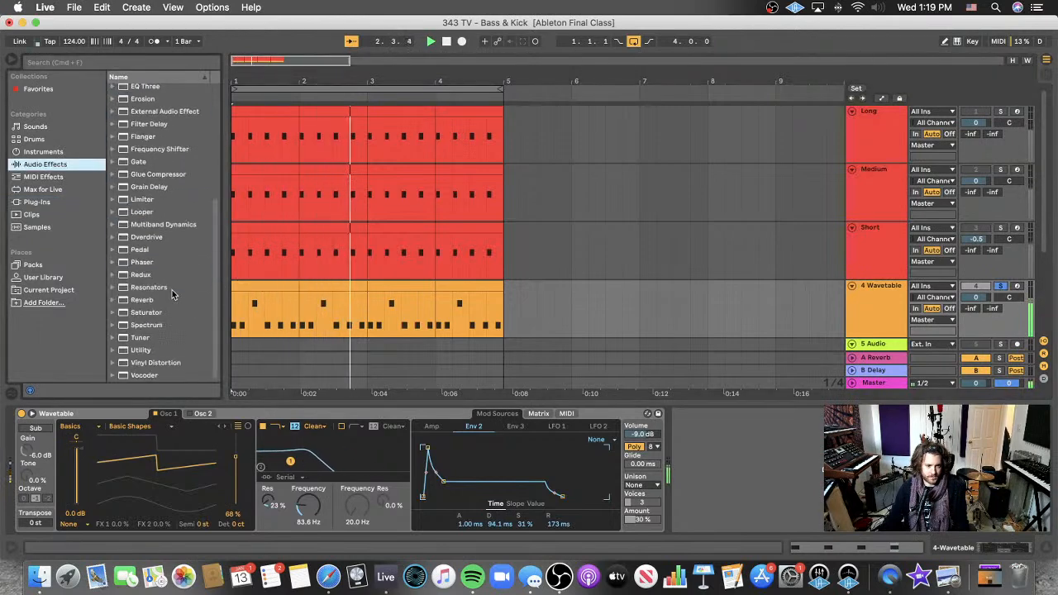
pyautogui.click(147, 325)
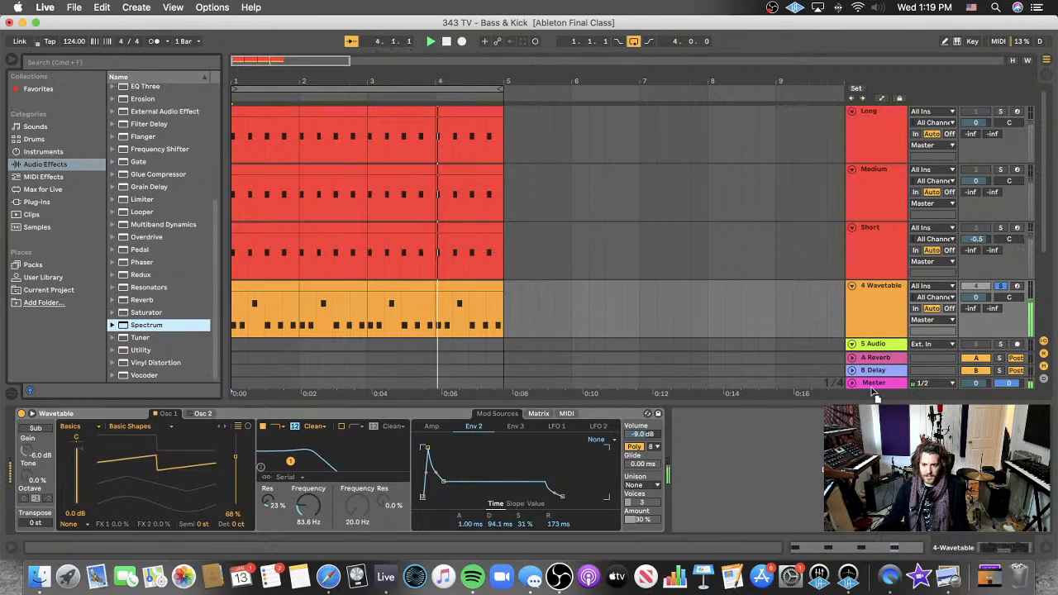
pyautogui.moveTo(876, 391); pyautogui.dragTo(876, 388)
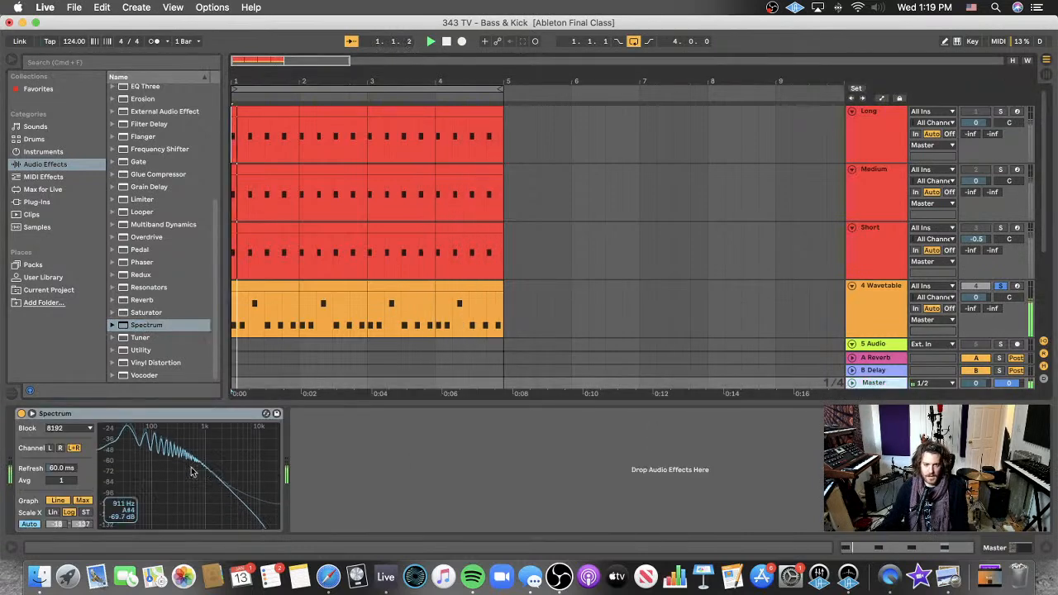
pyautogui.click(265, 414)
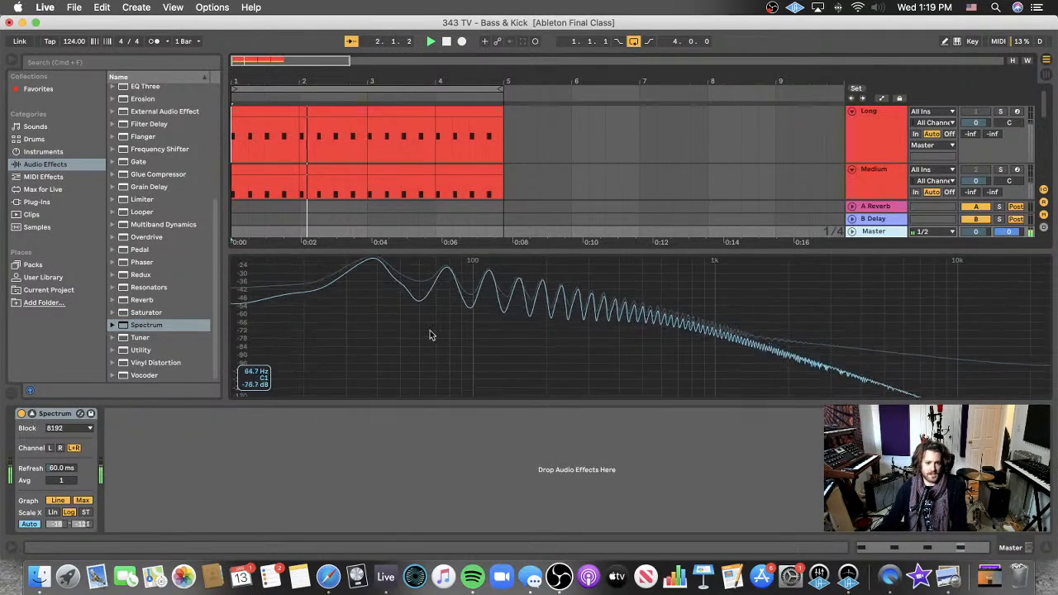
# - Unsolo the 4 Wavetable track and activate the Short kick to view both together in the Master's Spectrum
pyautogui.scroll(-3, 580, 169)
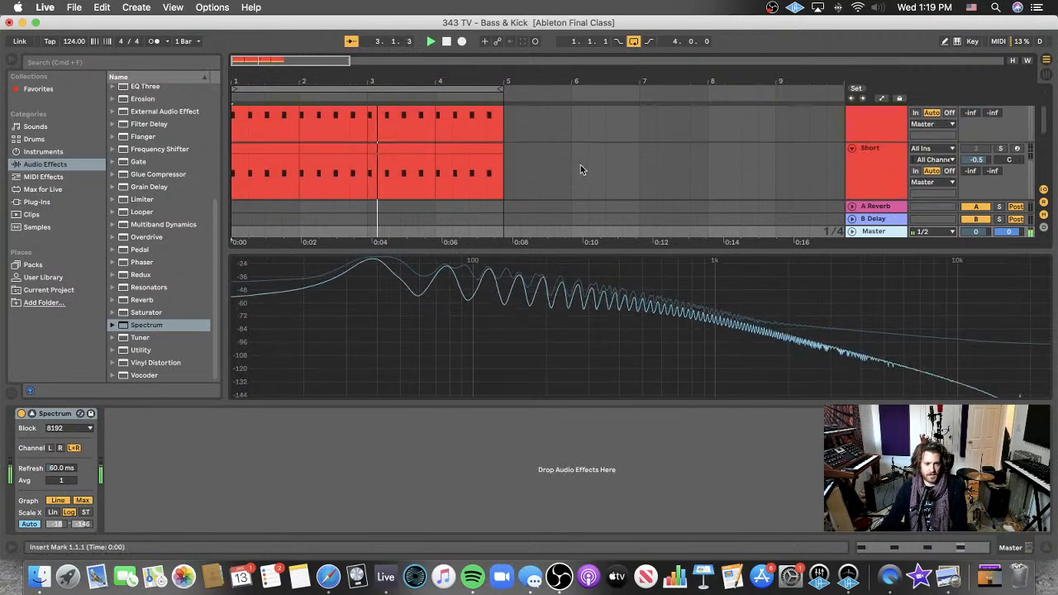
pyautogui.scroll(-5, 581, 170)
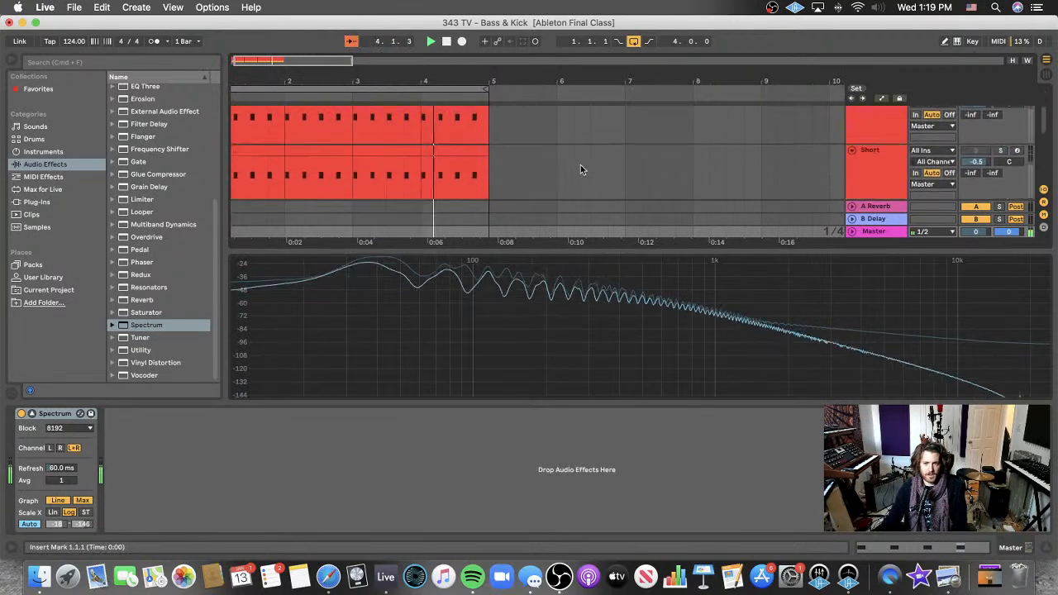
pyautogui.scroll(-2, 580, 170)
pyautogui.scroll(1, 975, 158)
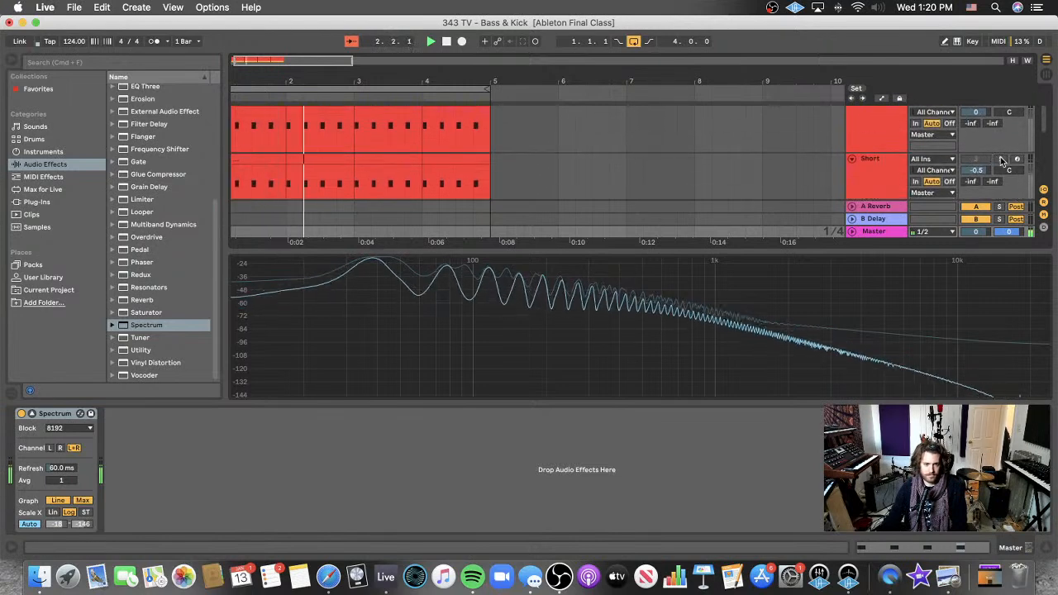
pyautogui.click(1001, 159)
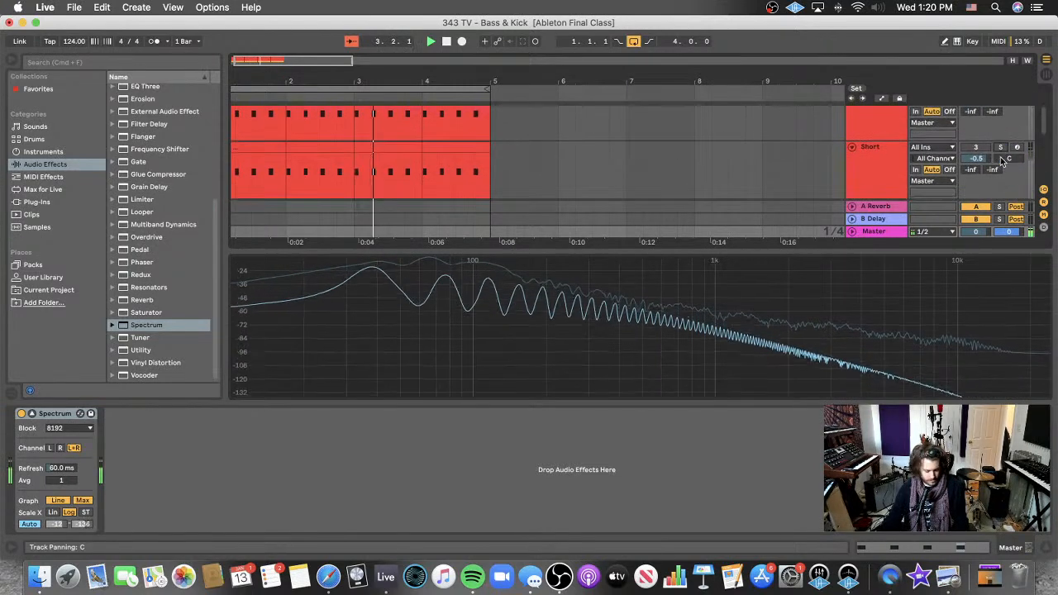
pyautogui.scroll(-3, 1001, 153)
pyautogui.scroll(3, 1001, 146)
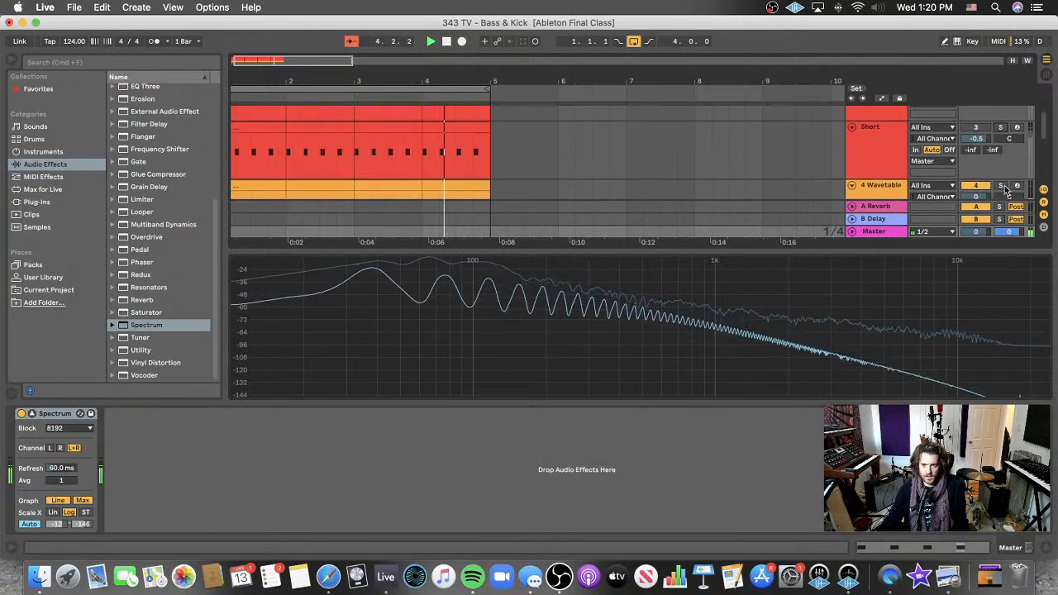
pyautogui.click(1003, 190)
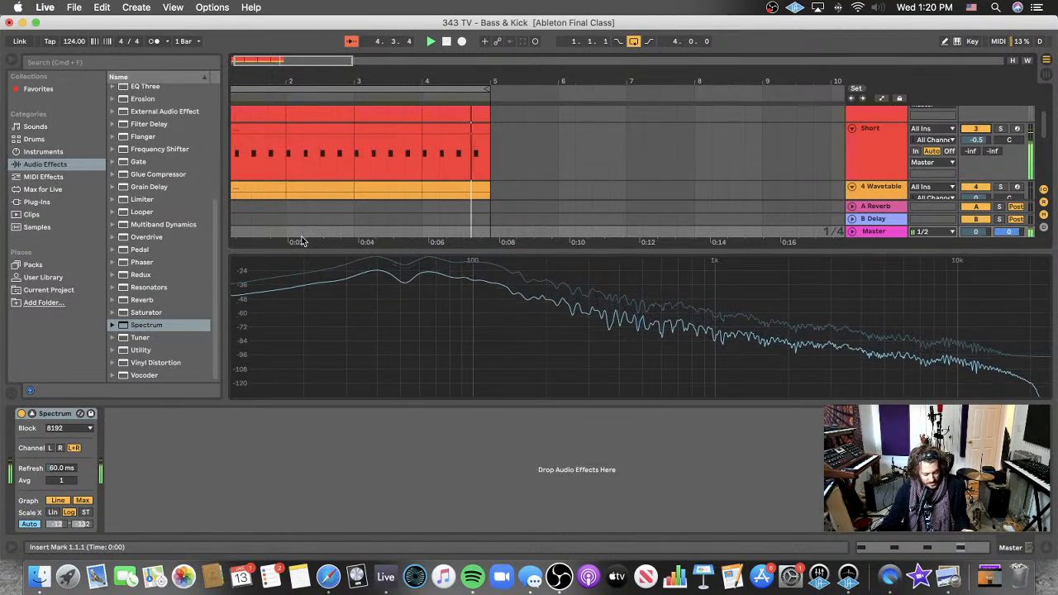
# - Mute the 4 Wavetable track to examine the Short kick alone in Spectrum, then stop playback
pyautogui.scroll(-2, 657, 169)
pyautogui.scroll(4, 657, 169)
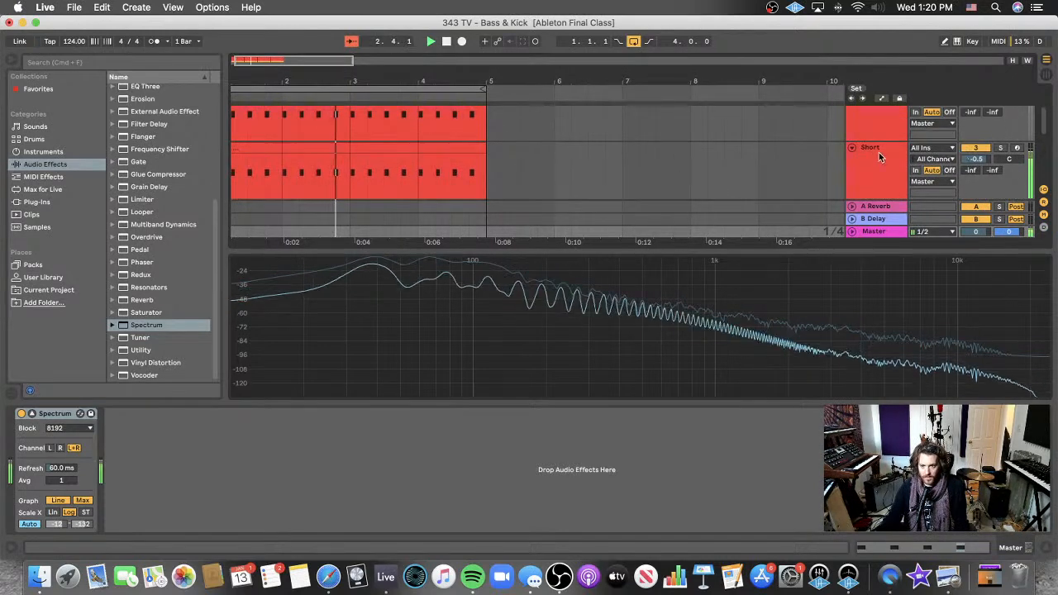
pyautogui.scroll(-2, 961, 147)
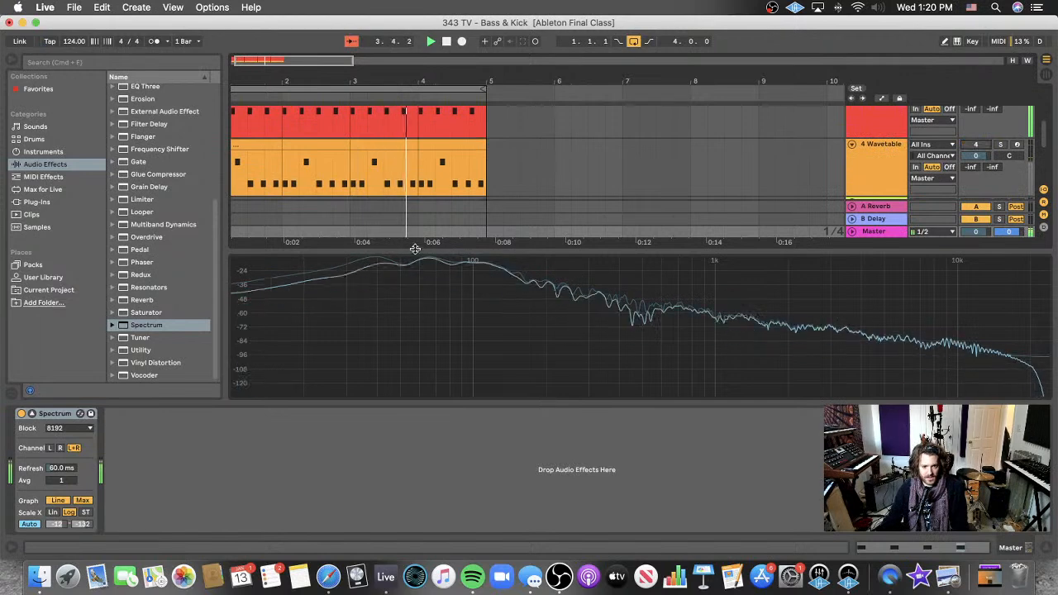
pyautogui.press('space')
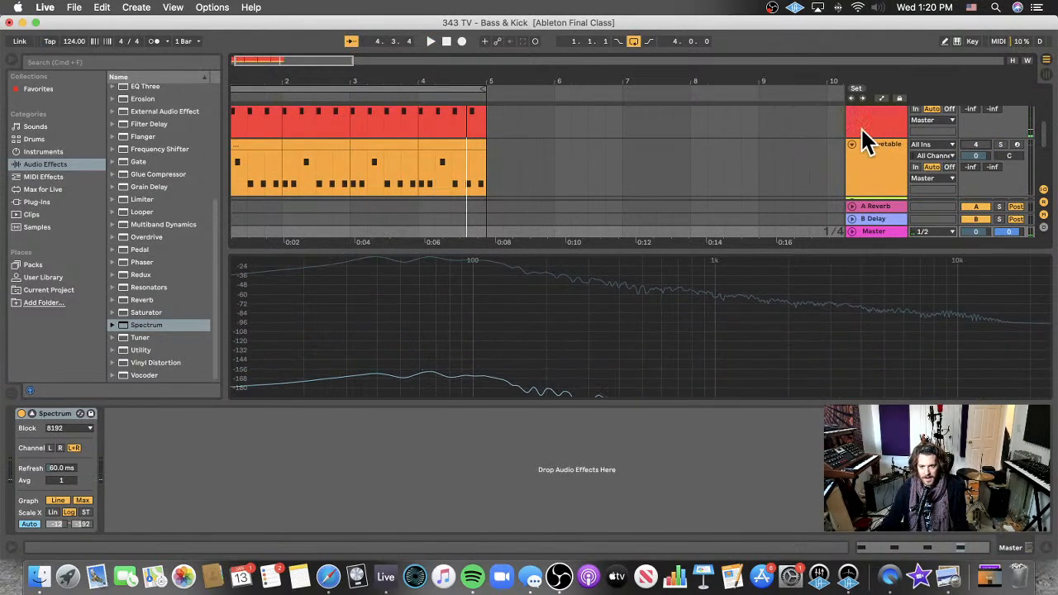
# - Reactivate 4 Wavetable, play the bassline without the Short kick, then bring the Short kick back in
pyautogui.scroll(2, 860, 137)
pyautogui.click(976, 191)
pyautogui.press('space')
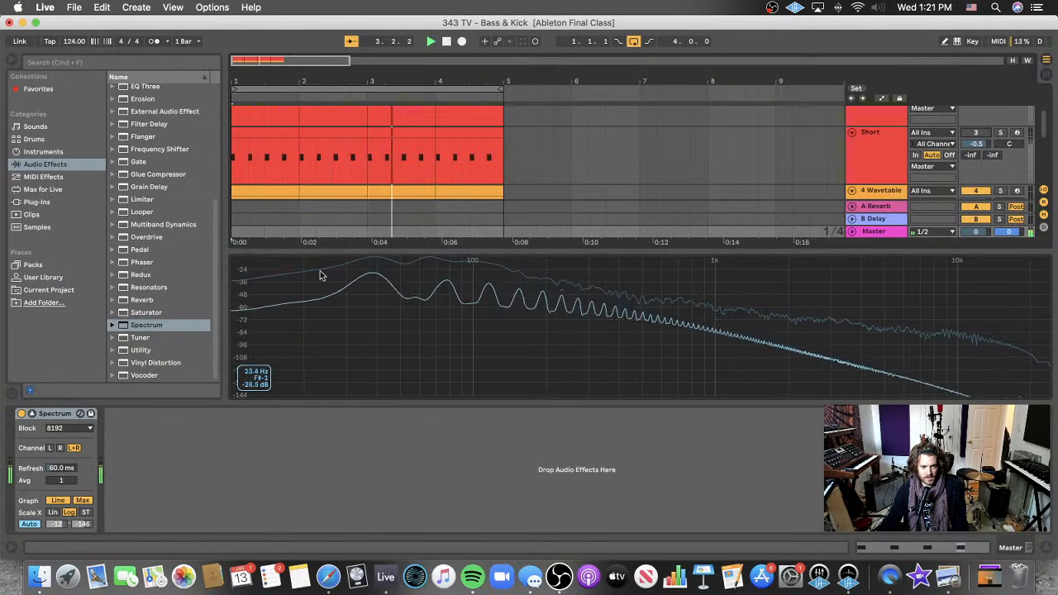
pyautogui.click(976, 134)
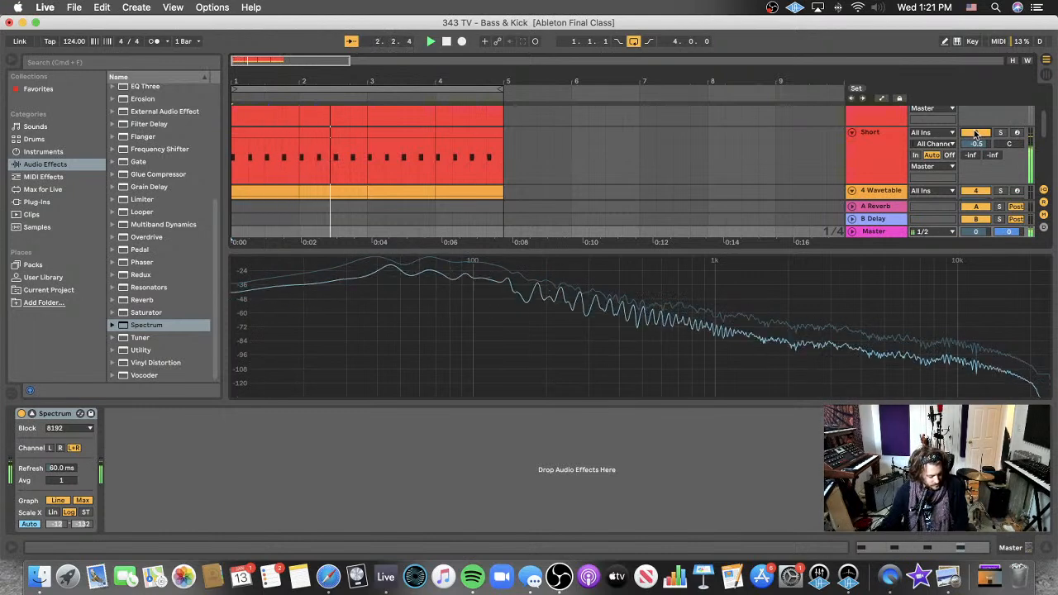
# - Mute the Short kick and activate the Long kick to compare it with the bassline in Spectrum
pyautogui.scroll(-1, 975, 134)
pyautogui.scroll(1, 963, 141)
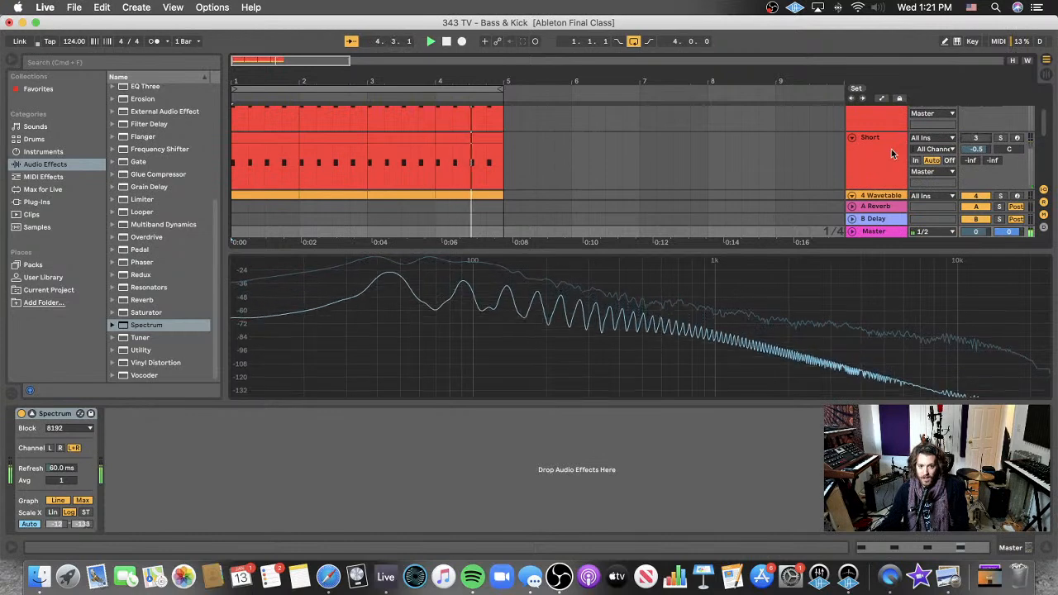
pyautogui.scroll(3, 910, 140)
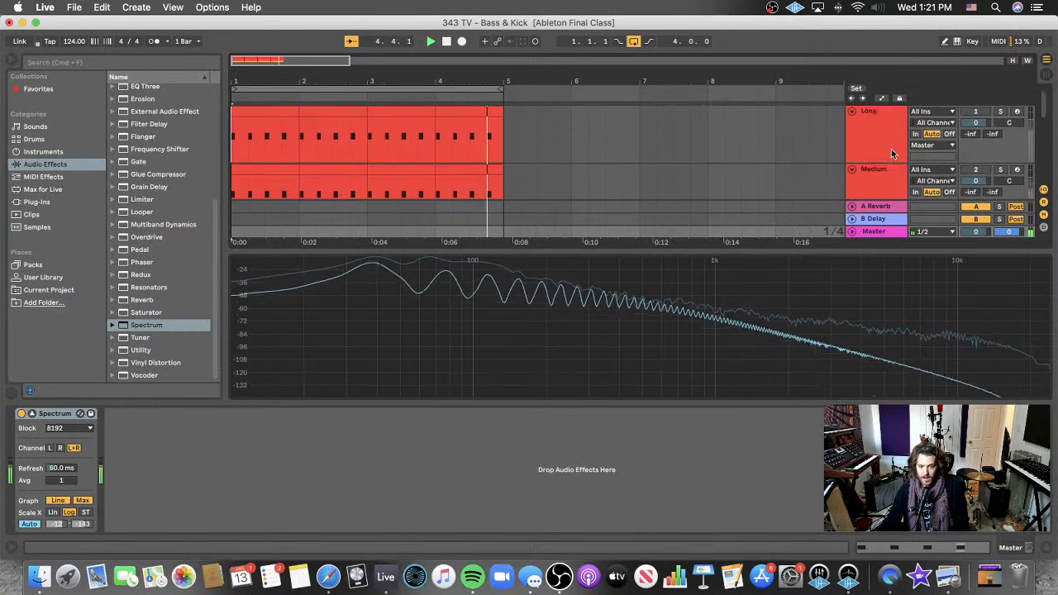
pyautogui.click(976, 112)
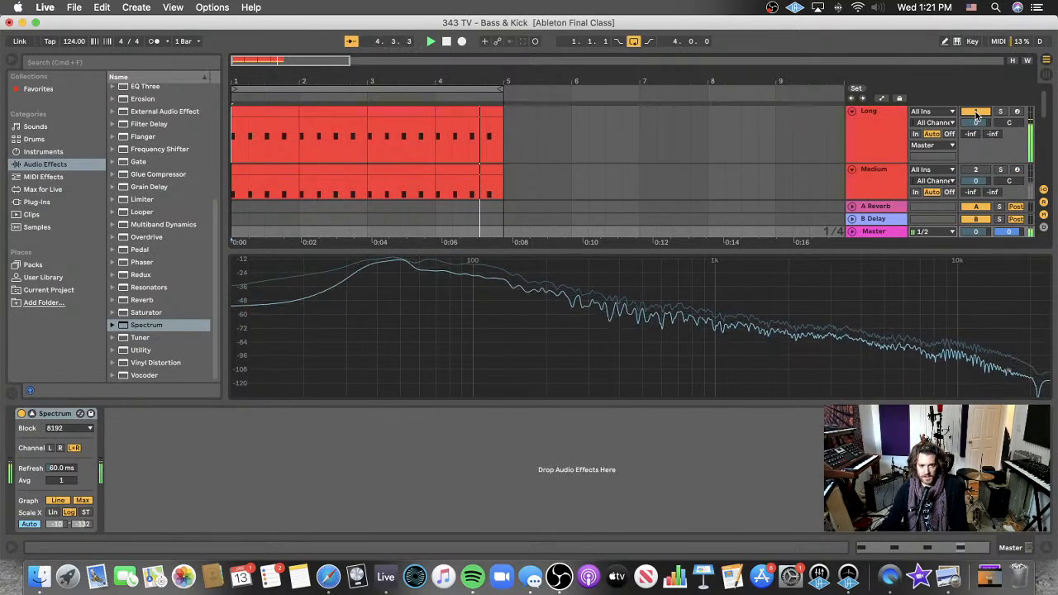
# - Inspect the devices on the Short and Long kick tracks, then return to the Master track's Spectrum
pyautogui.scroll(-5, 877, 153)
pyautogui.scroll(-2, 874, 149)
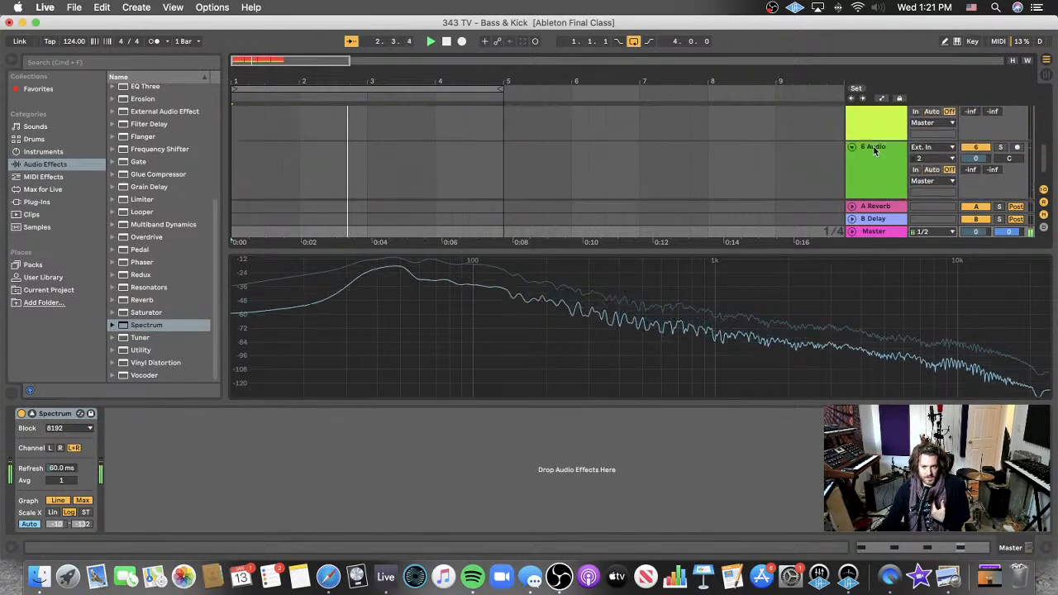
pyautogui.scroll(8, 874, 153)
pyautogui.click(874, 149)
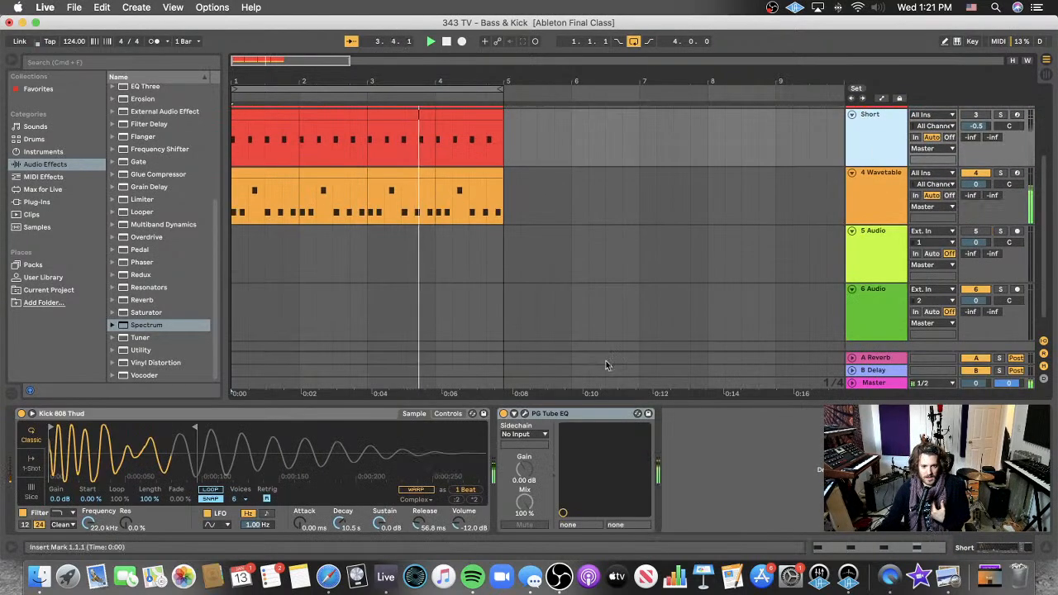
pyautogui.scroll(3, 860, 252)
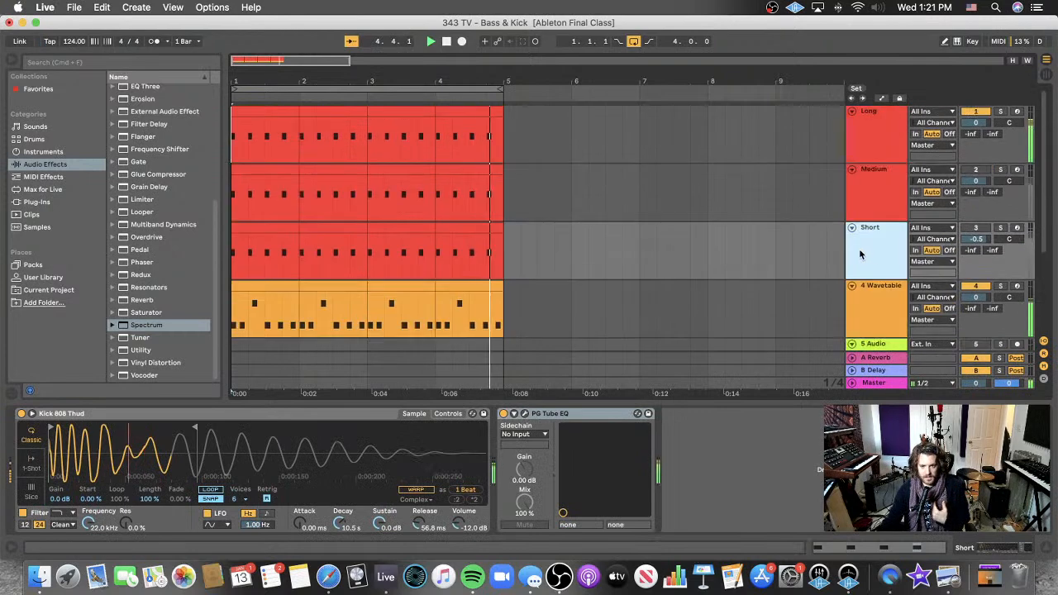
pyautogui.click(875, 146)
pyautogui.press('super+t')
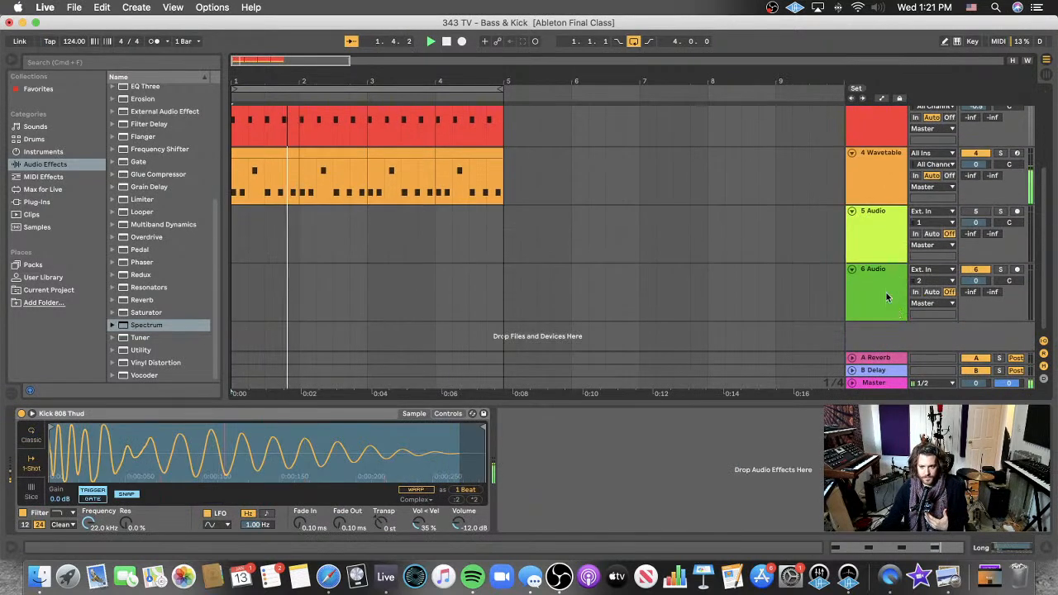
pyautogui.moveTo(877, 374); pyautogui.dragTo(874, 383)
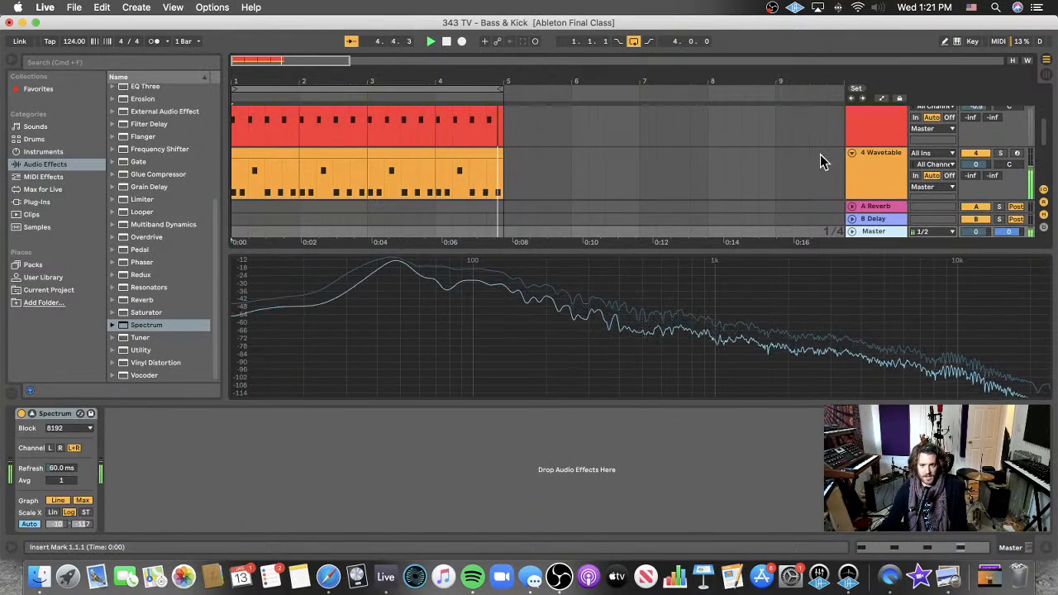
# - Mute the Long kick, examine the bassline alone in Spectrum, and stop playback
pyautogui.scroll(5, 959, 110)
pyautogui.scroll(-1, 975, 111)
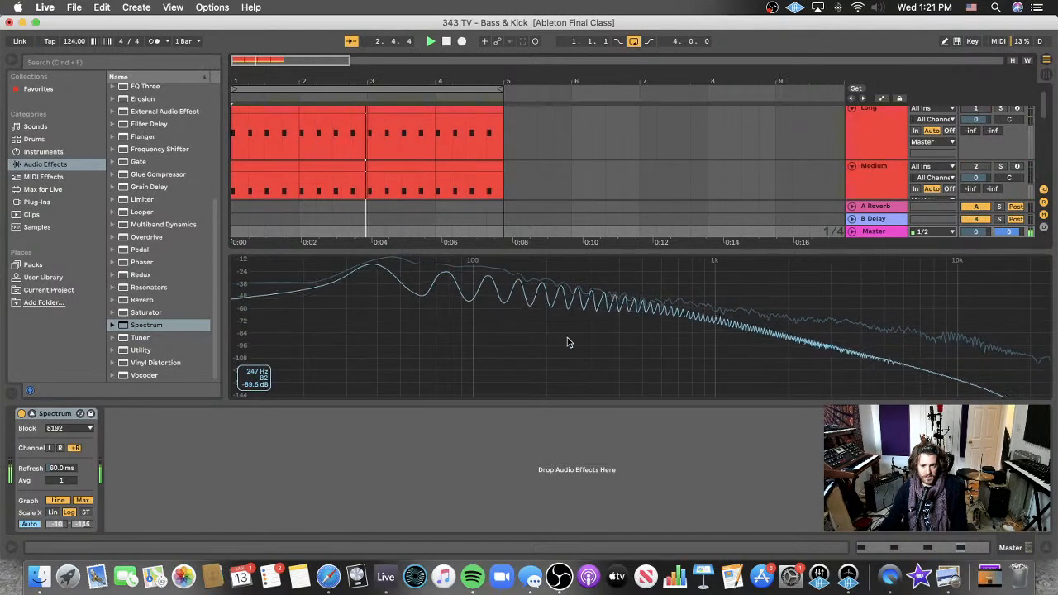
pyautogui.scroll(1, 951, 104)
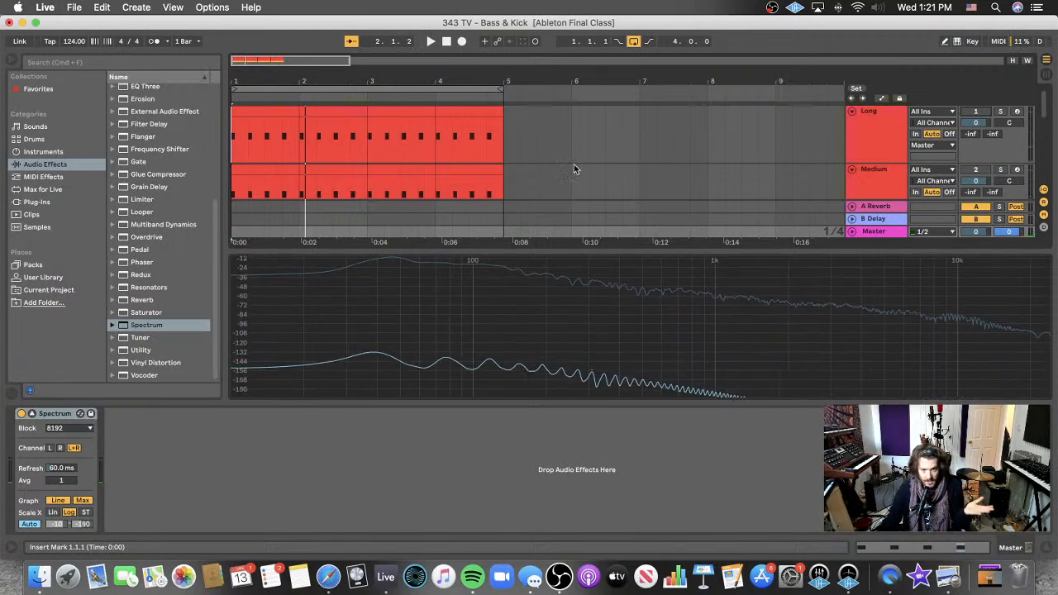
# - Select the 4 Wavetable track to show its Wavetable instrument settings
pyautogui.scroll(-10, 567, 169)
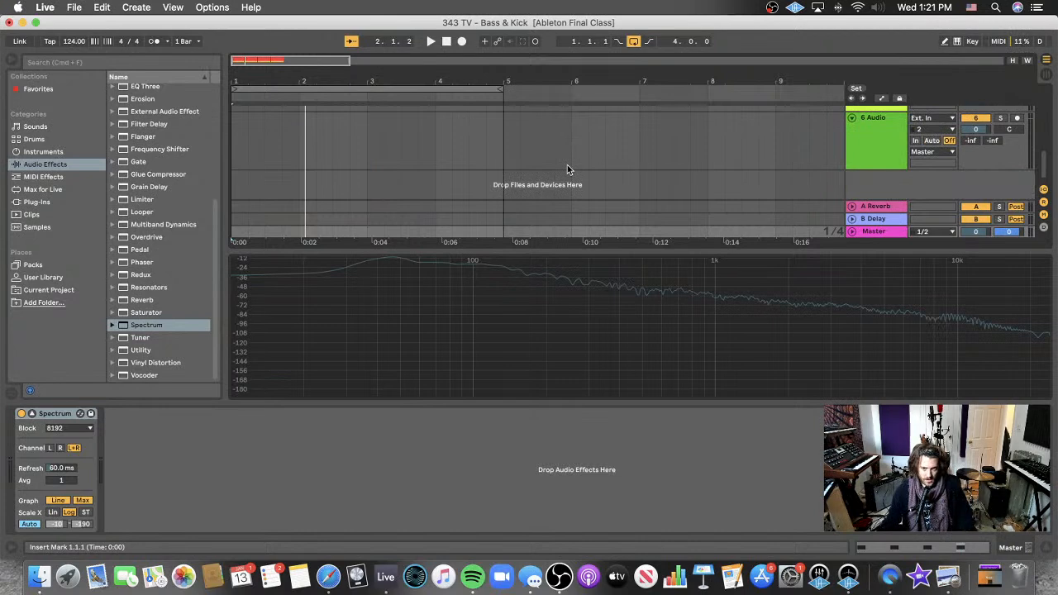
pyautogui.scroll(5, 568, 149)
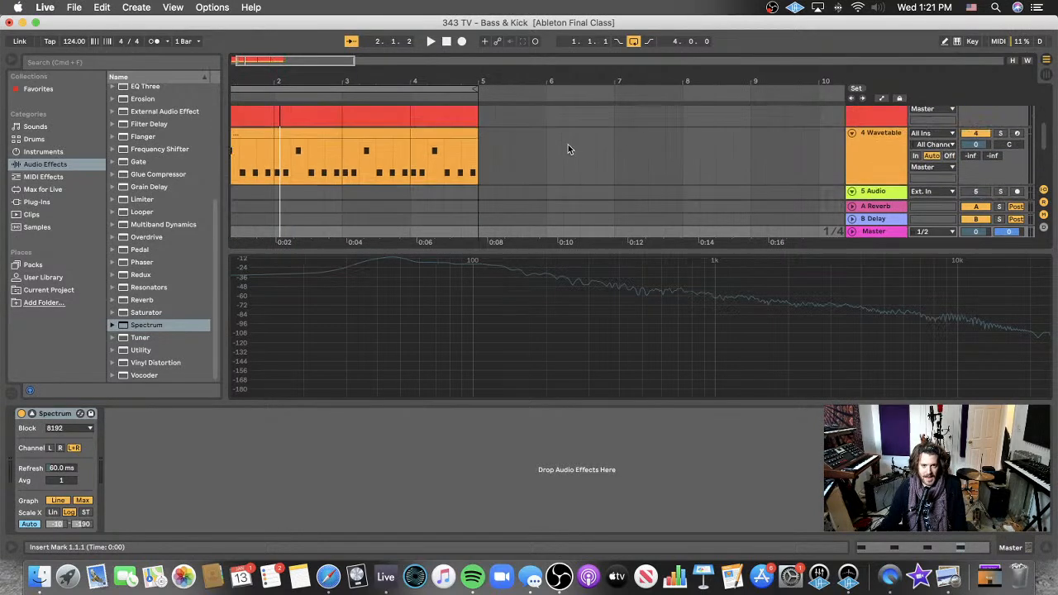
pyautogui.click(893, 167)
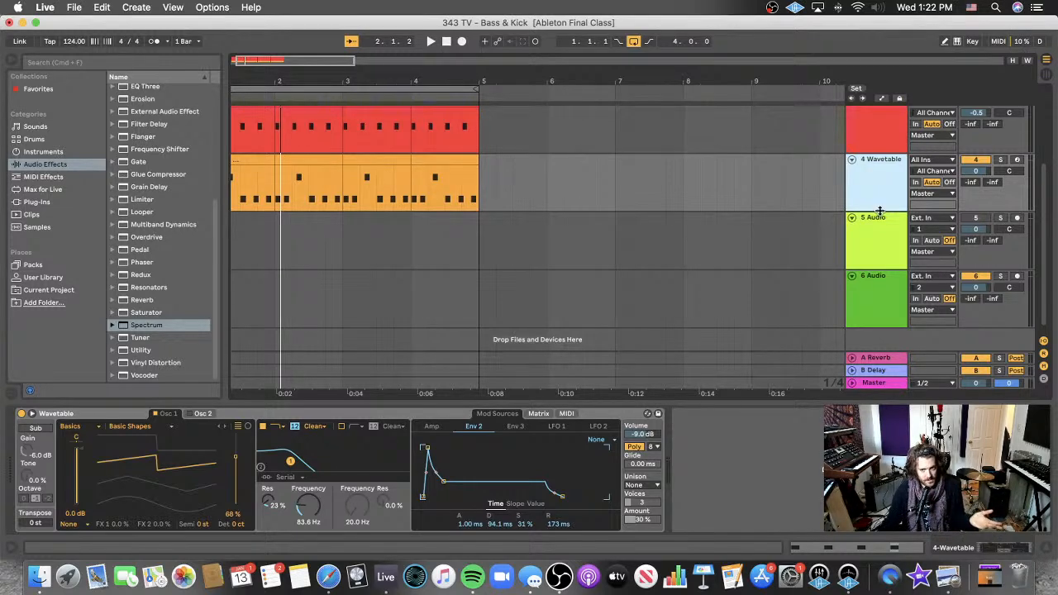
# - Activate the Long kick, start playback, and examine the kick without the bassline in the Master track's Spectrum
pyautogui.scroll(5, 846, 170)
pyautogui.click(975, 110)
pyautogui.click(874, 380)
pyautogui.press('space')
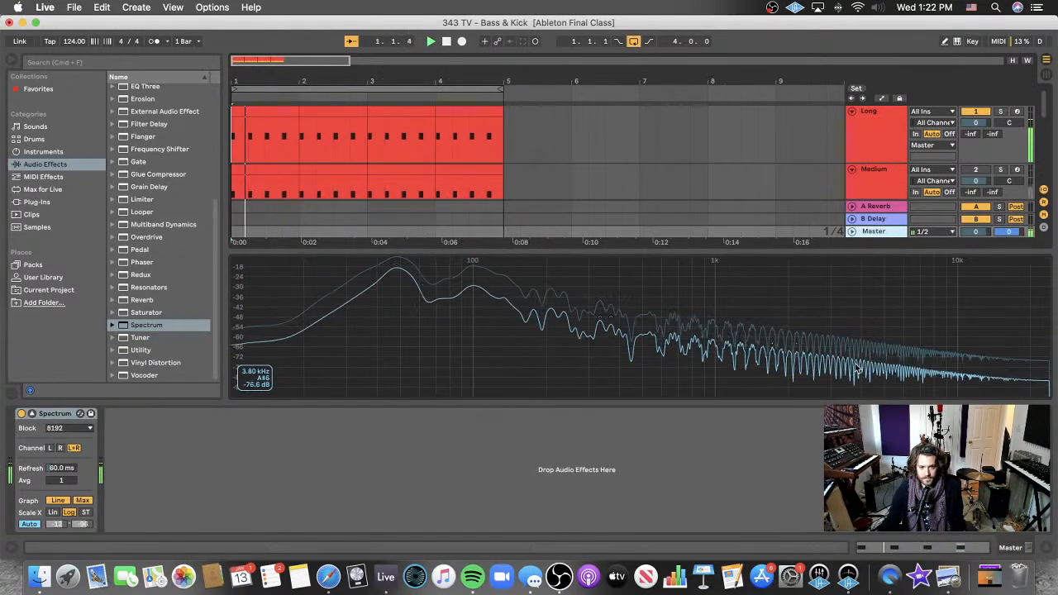
pyautogui.scroll(-2, 661, 165)
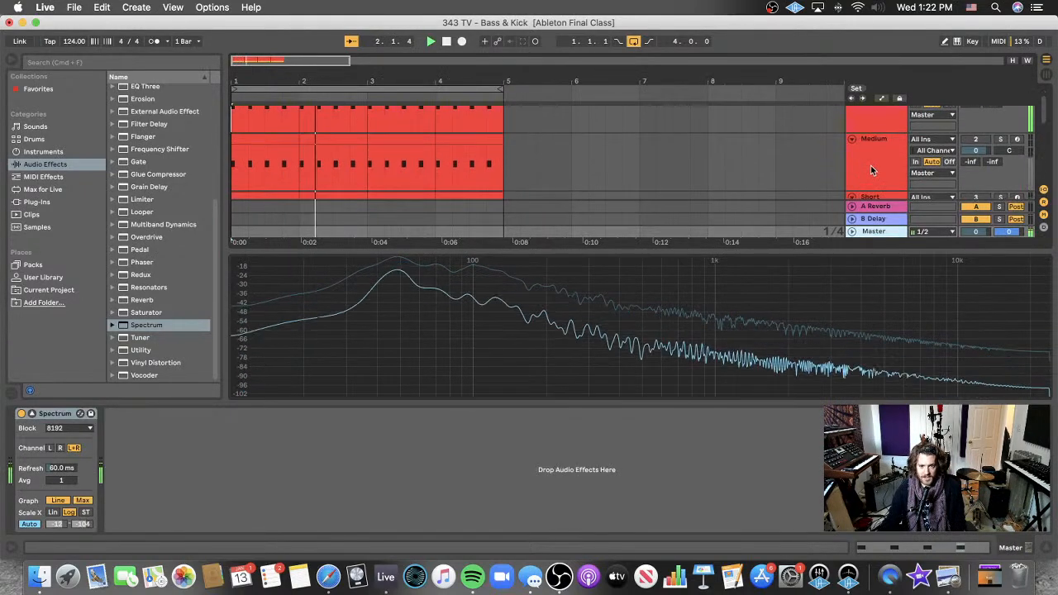
pyautogui.scroll(2, 860, 132)
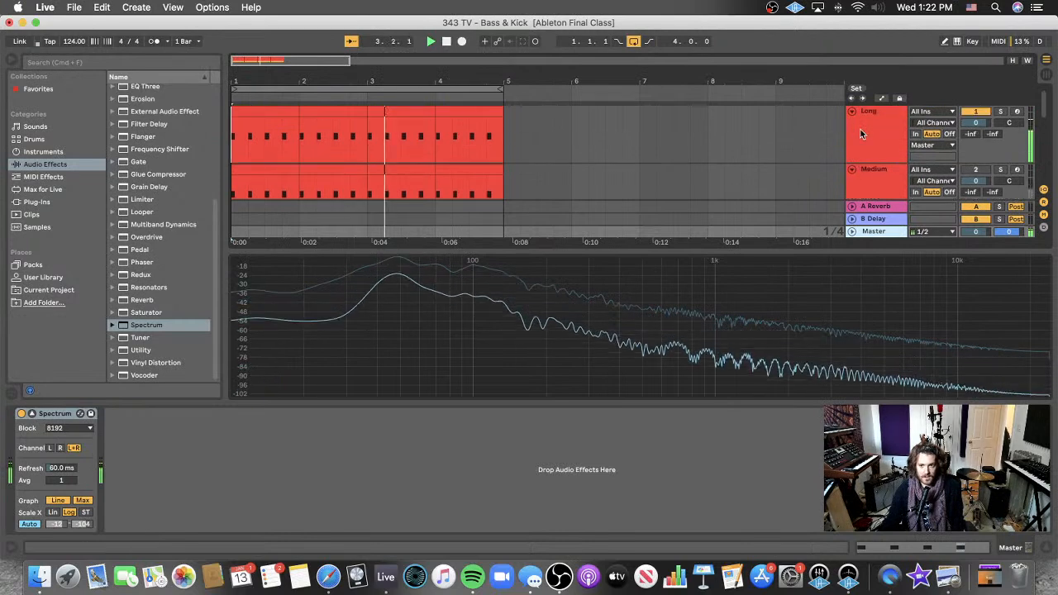
pyautogui.scroll(-4, 909, 136)
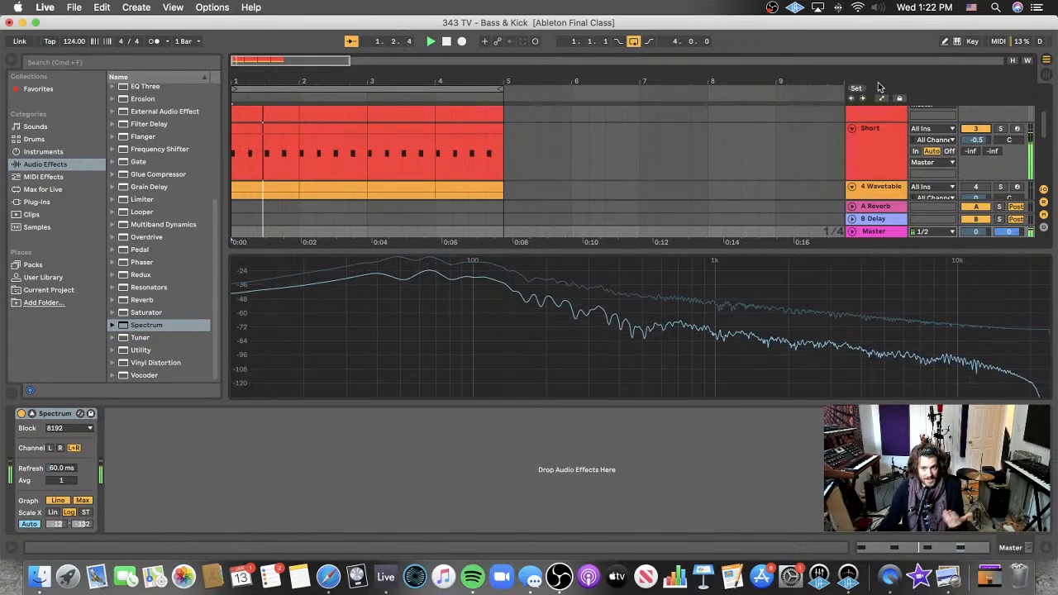
pyautogui.scroll(-3, 860, 155)
pyautogui.scroll(4, 864, 153)
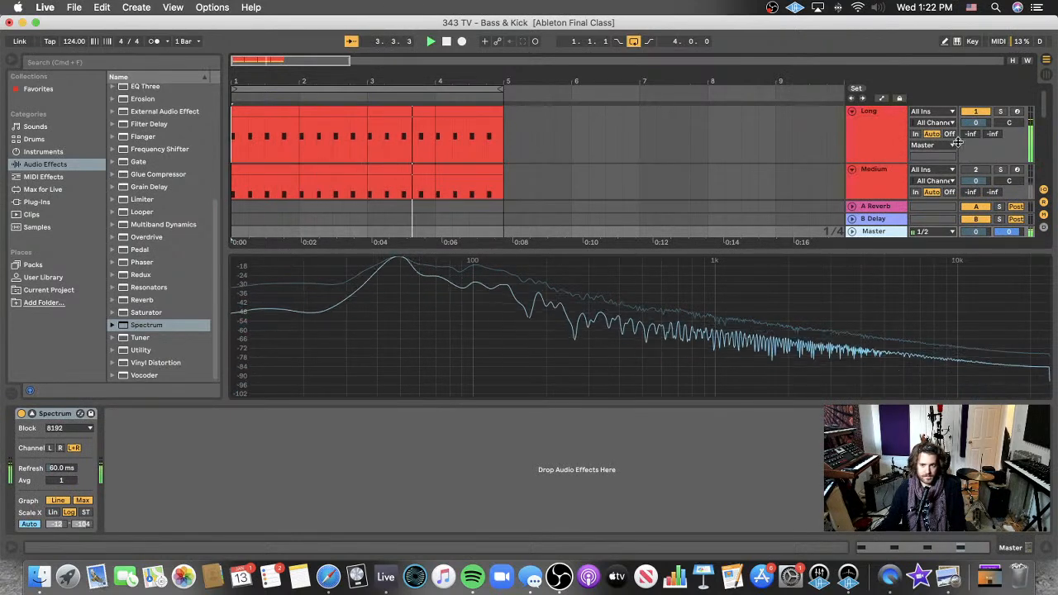
# - Switch the active kick from Long to Medium to Short, comparing them in the Master's Spectrum, and stop playback
pyautogui.click(975, 111)
pyautogui.click(975, 170)
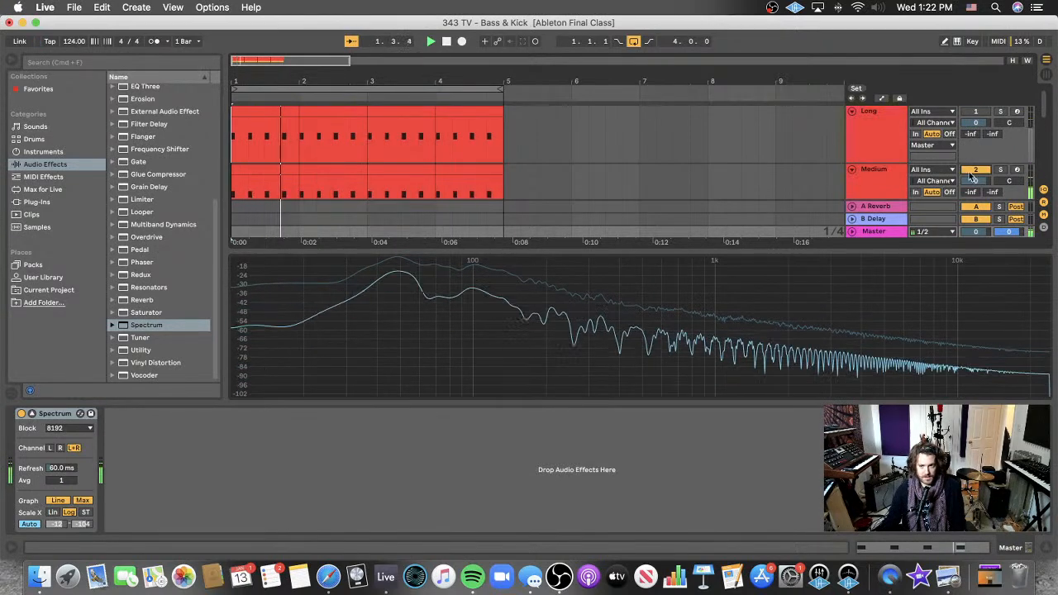
pyautogui.scroll(-1, 980, 172)
pyautogui.scroll(-2, 979, 171)
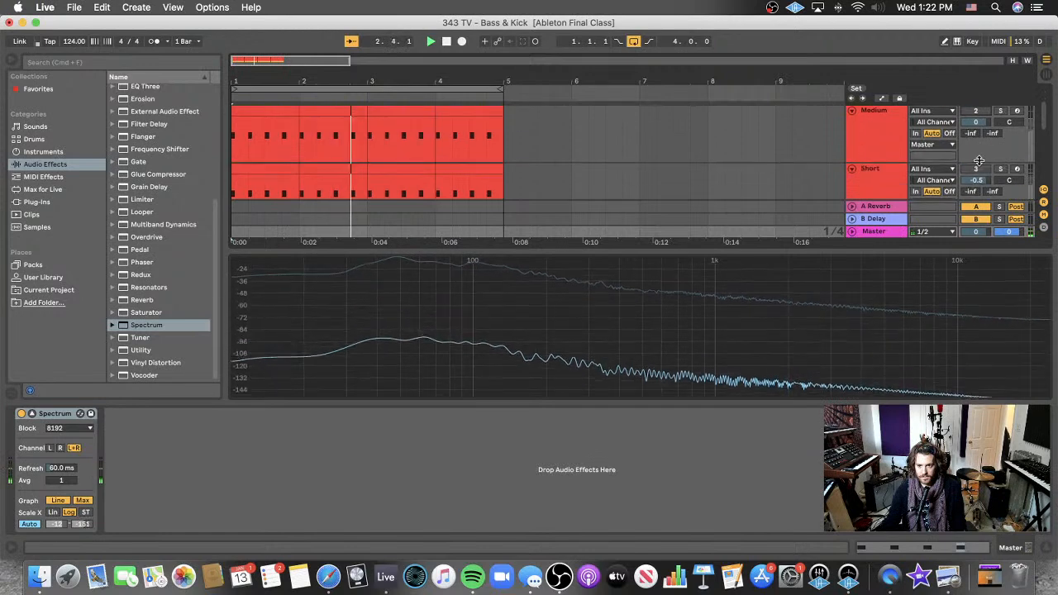
pyautogui.click(976, 168)
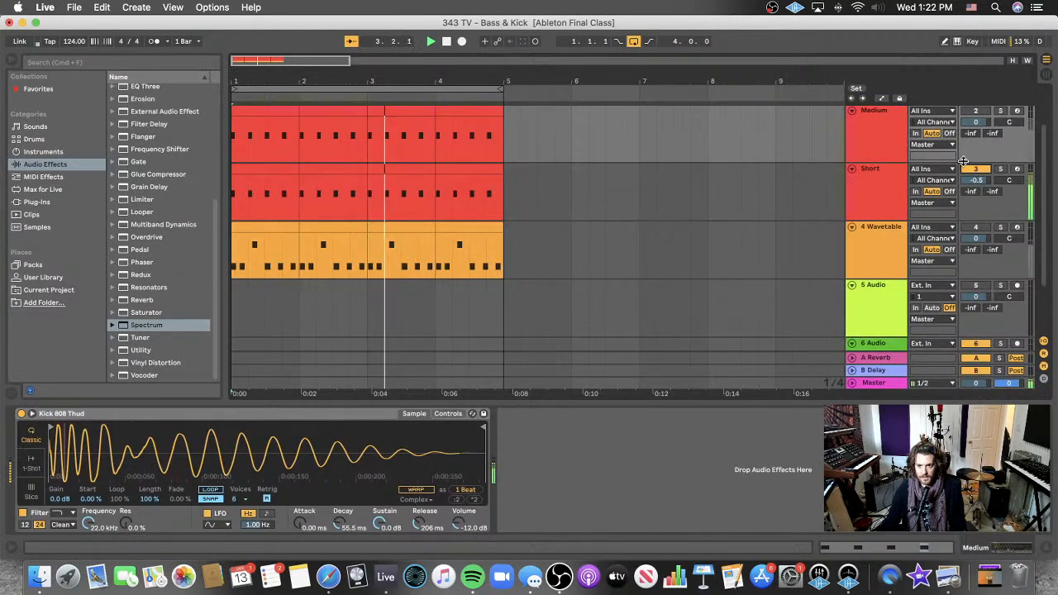
pyautogui.click(875, 382)
pyautogui.press('space')
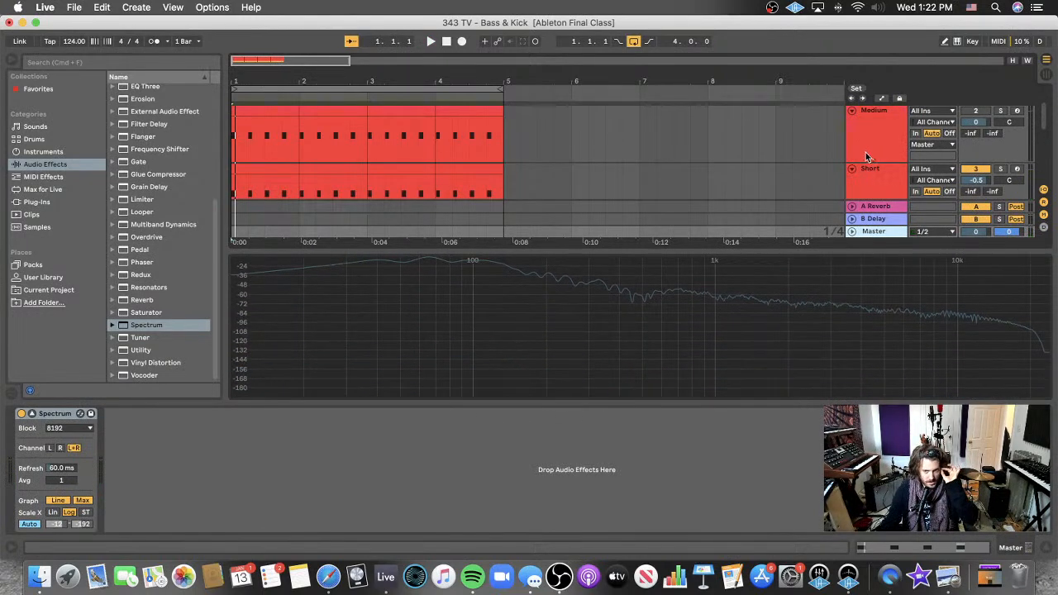
# - Collapse the Master Spectrum's enlarged display and inspect the devices on the Long and Short kick tracks
pyautogui.scroll(2, 873, 162)
pyautogui.click(877, 155)
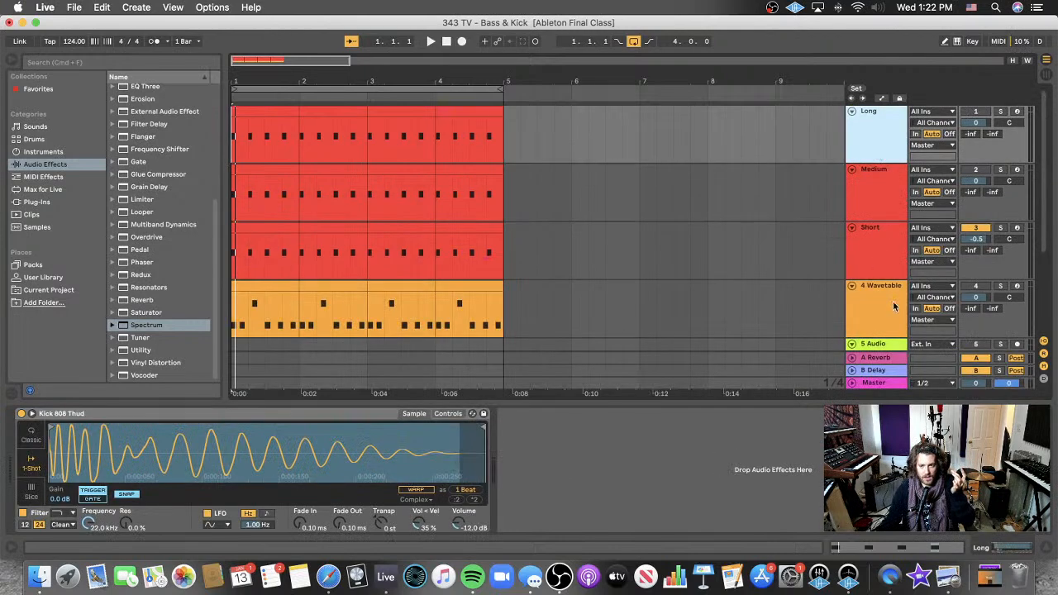
pyautogui.click(868, 382)
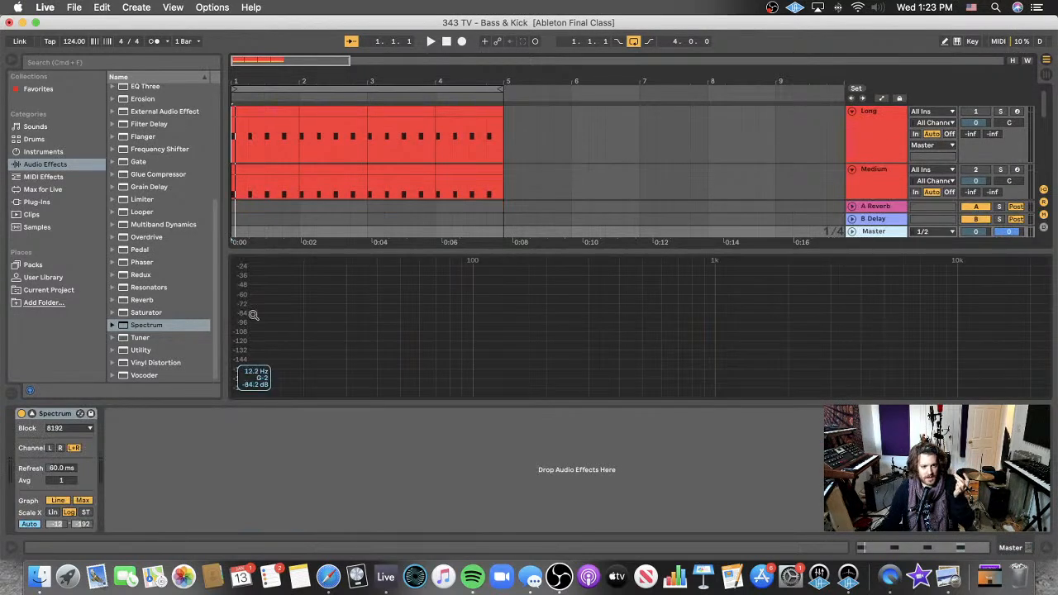
pyautogui.click(33, 415)
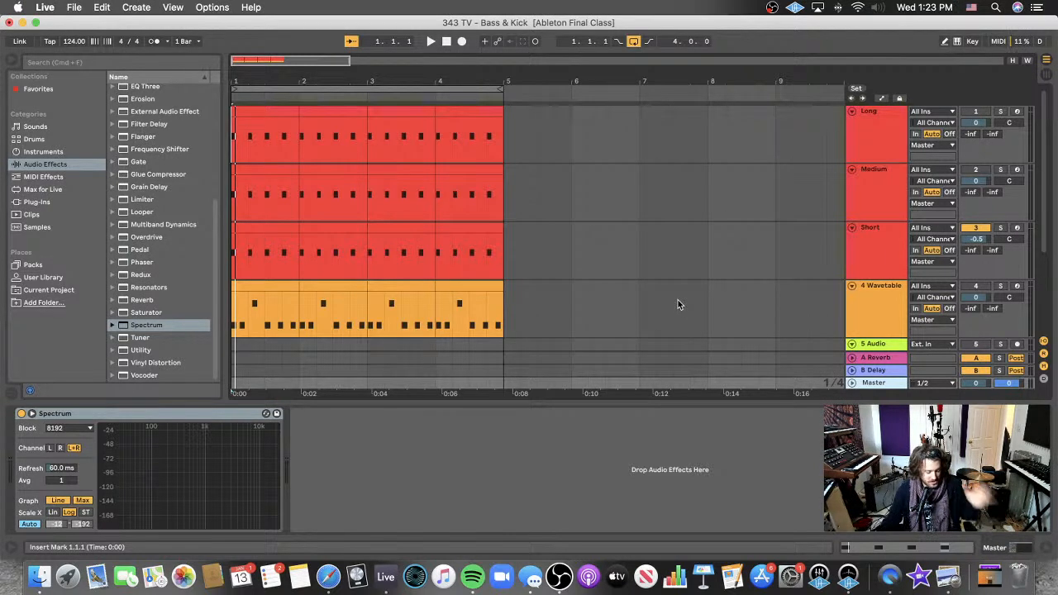
pyautogui.click(860, 147)
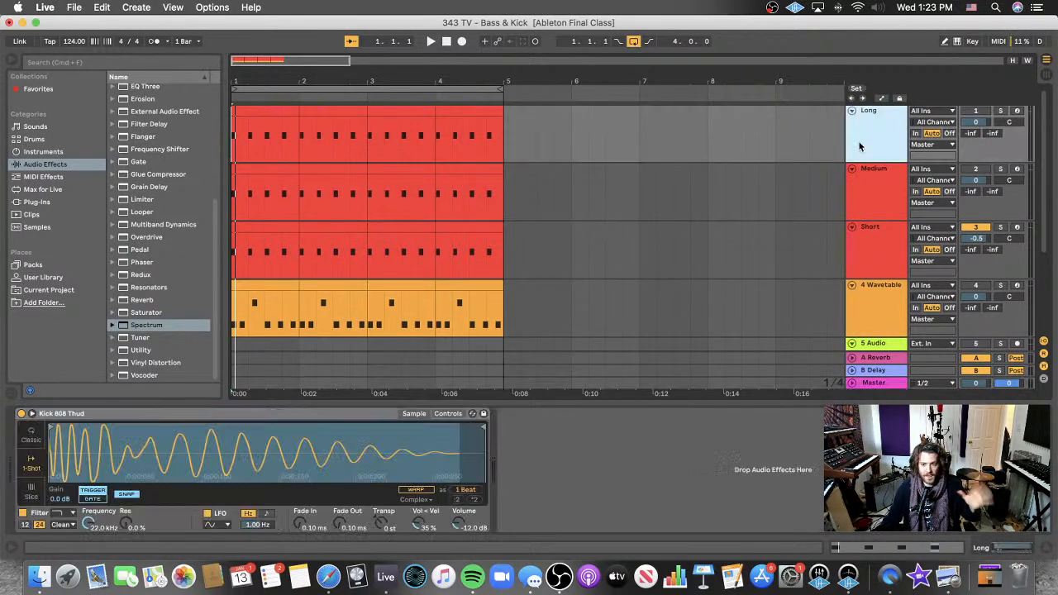
pyautogui.click(873, 254)
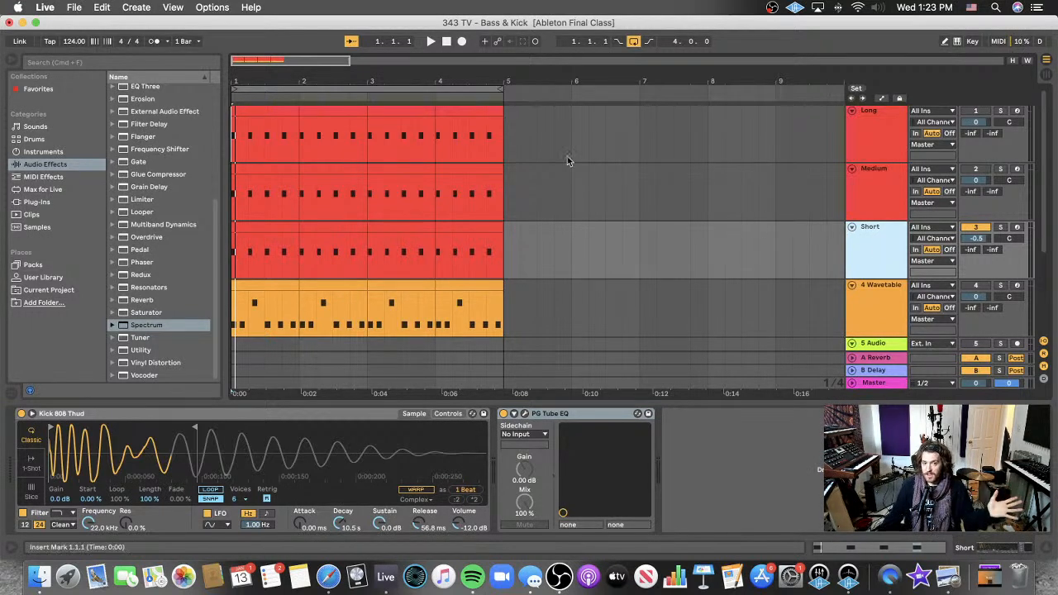
# - Reactivate the 4 Wavetable track, shrink the device area out of view, and widen the browser
pyautogui.click(966, 288)
pyautogui.moveTo(752, 402); pyautogui.dragTo(753, 537)
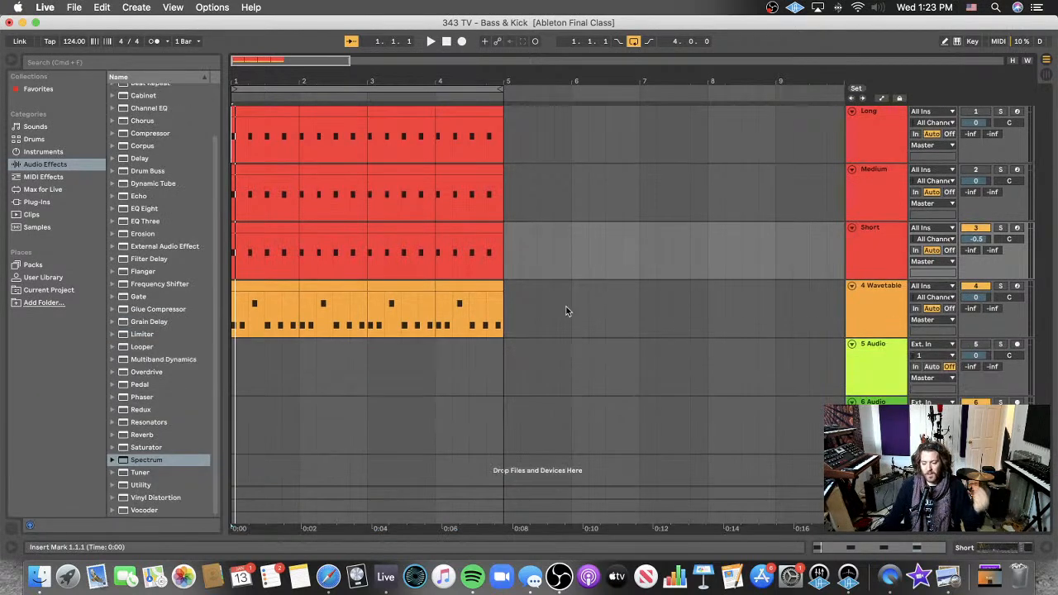
pyautogui.moveTo(224, 273); pyautogui.dragTo(246, 272)
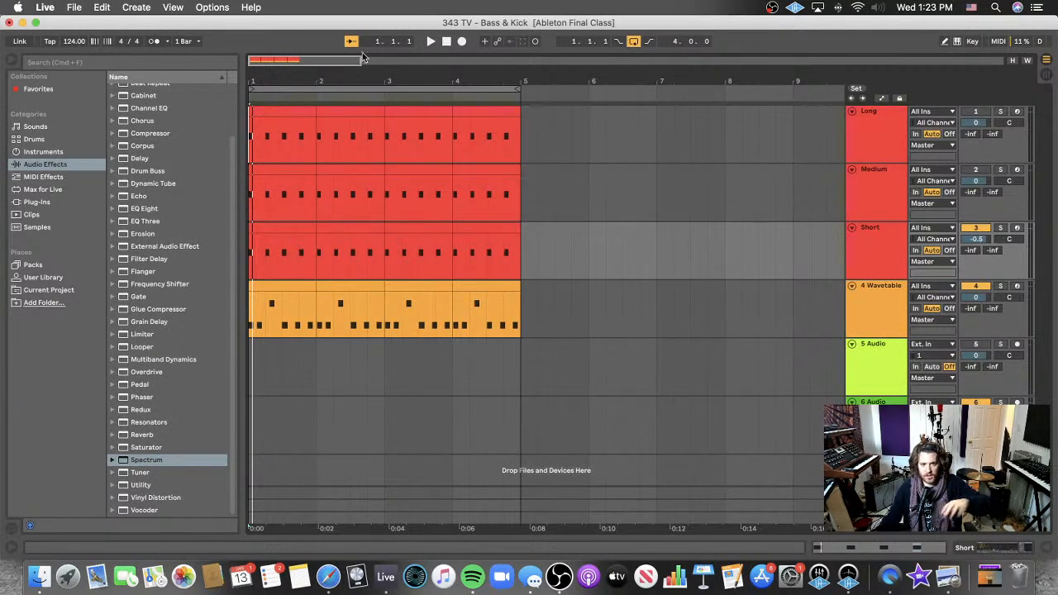
# - Search the samples for "hi hat" and preview Hihat Log Hat Closed.aif and Hihat Chirp Hat Open.wav
pyautogui.click(99, 65)
pyautogui.write('hi hat')
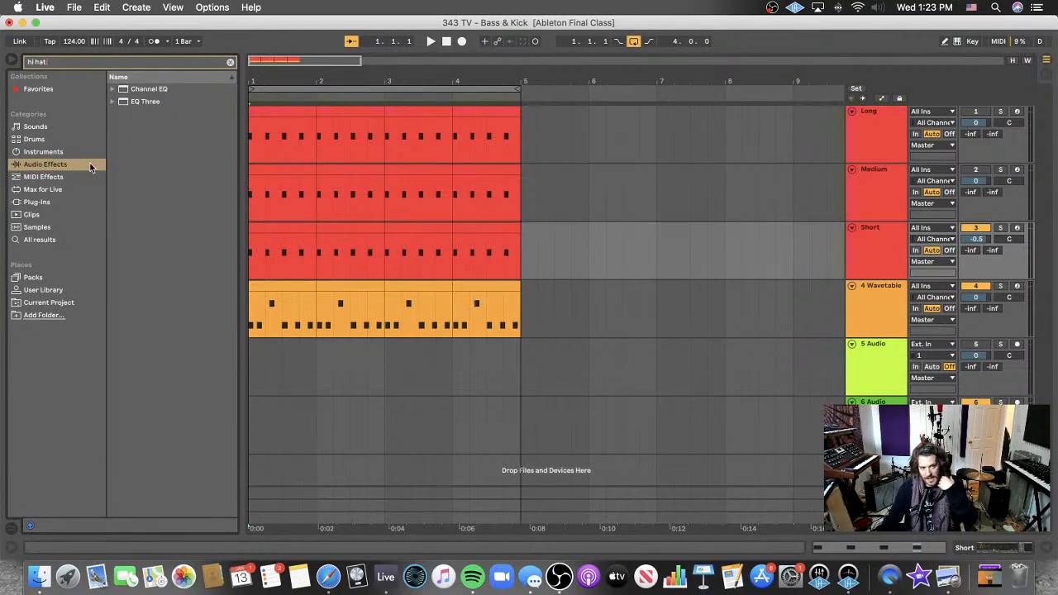
pyautogui.click(37, 227)
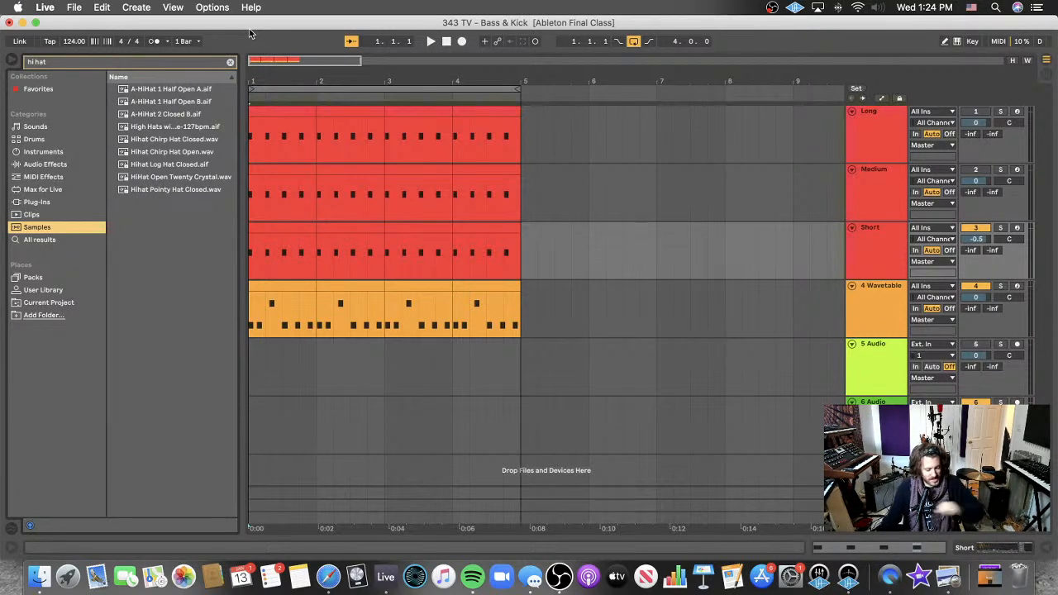
pyautogui.click(173, 164)
pyautogui.click(176, 153)
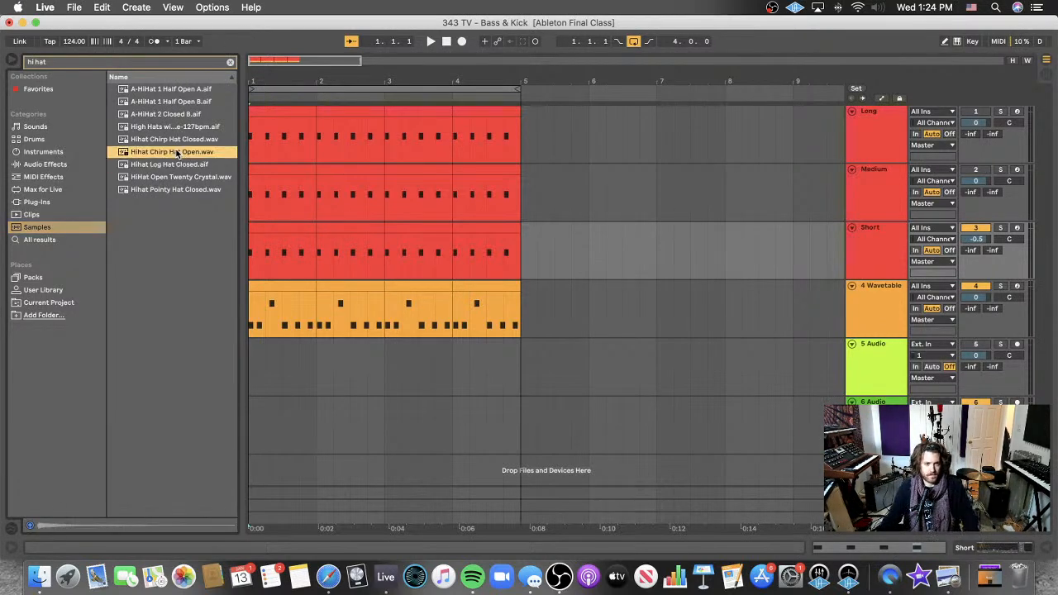
# - Replace the sample search with "909" and preview the Tom 909 Hi 2 and Tom 909 Tran 2 samples
pyautogui.click(230, 62)
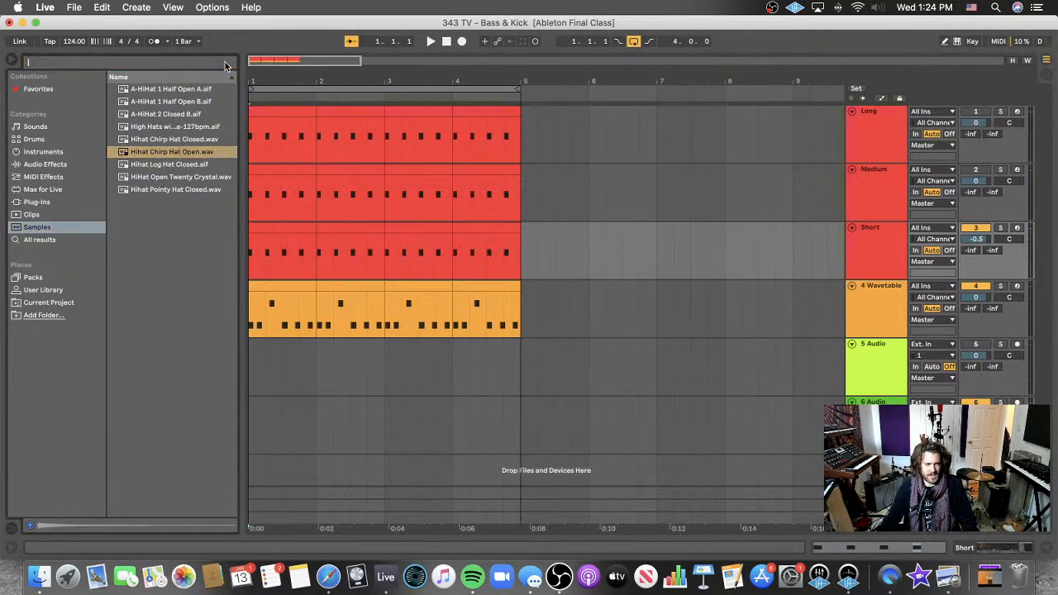
pyautogui.write('909')
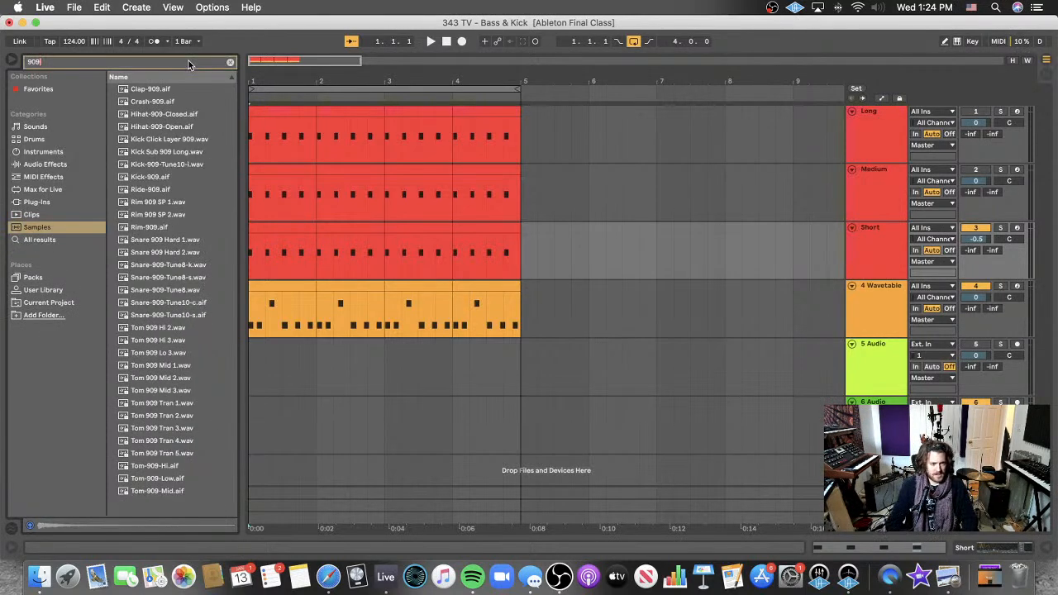
pyautogui.click(196, 338)
pyautogui.click(197, 332)
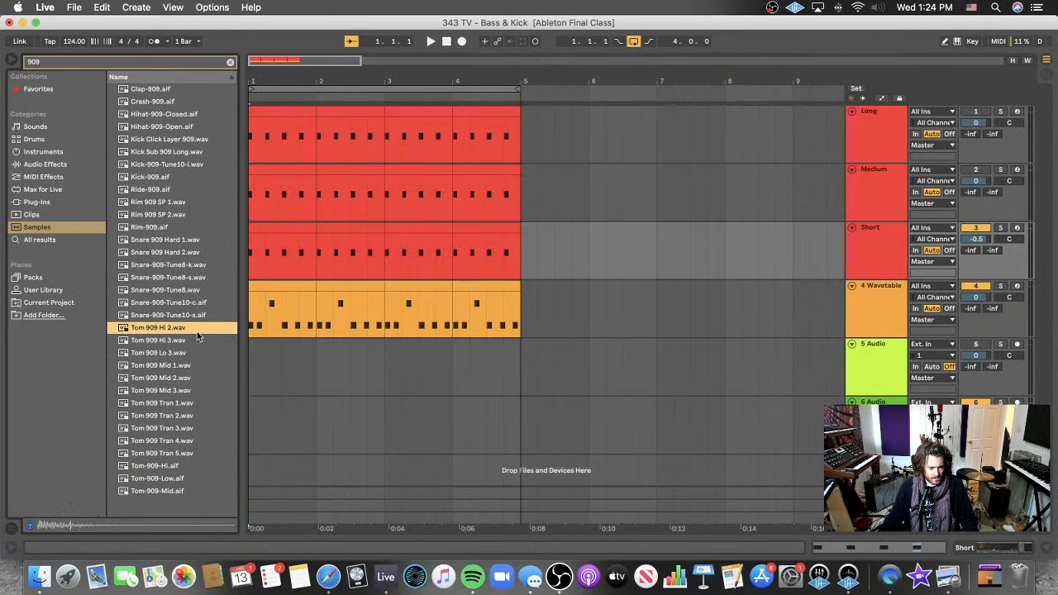
pyautogui.click(197, 418)
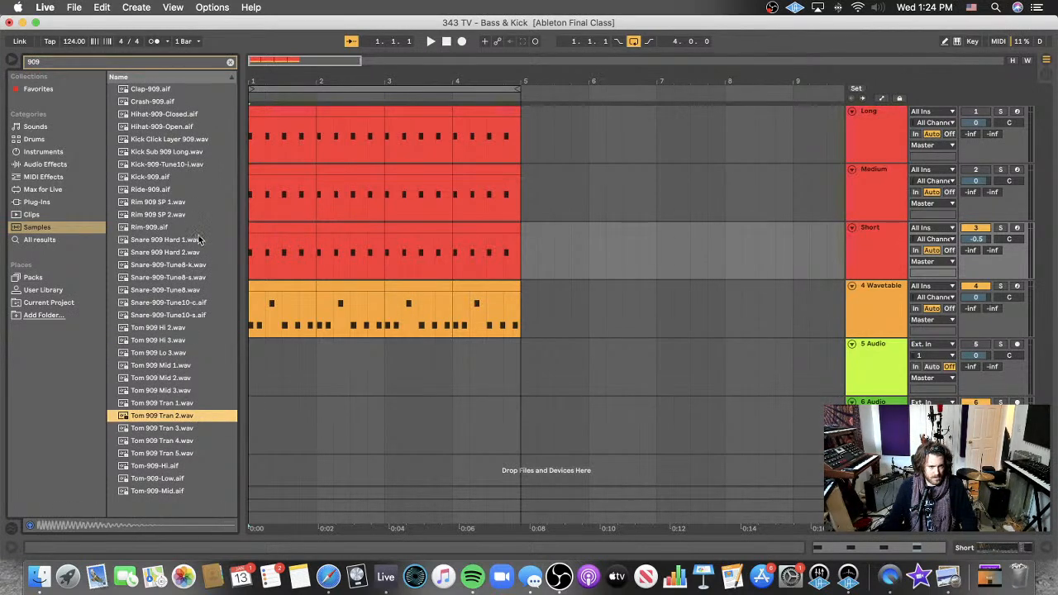
# - Preview the 909 hi-hats, and place Hihat-909-Closed.aif on track 5 and Hihat-909-Open.aif on track 6 at bar 1
pyautogui.click(189, 128)
pyautogui.click(191, 119)
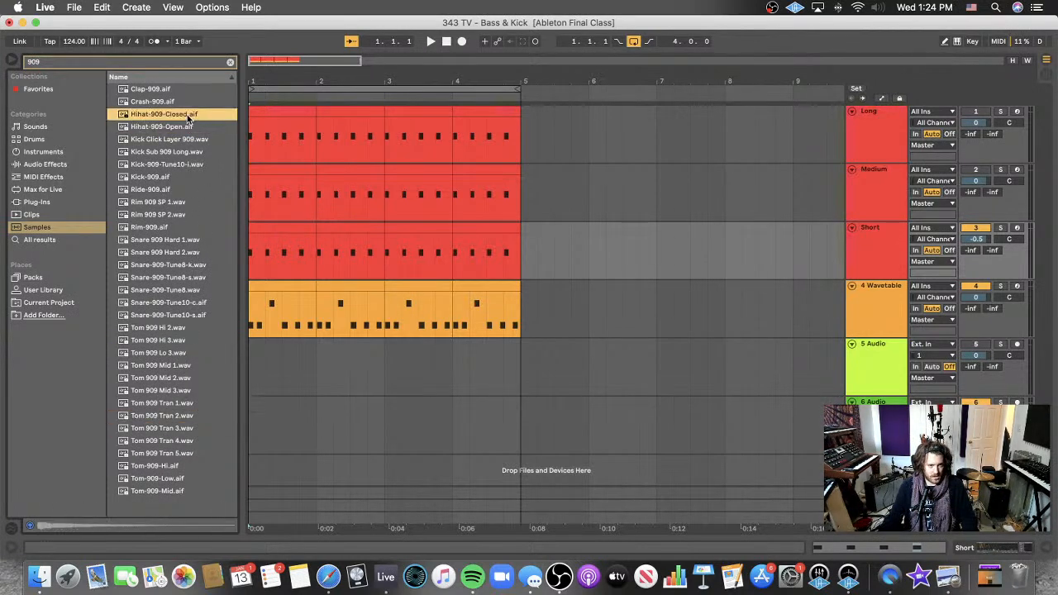
pyautogui.click(185, 126)
pyautogui.click(184, 119)
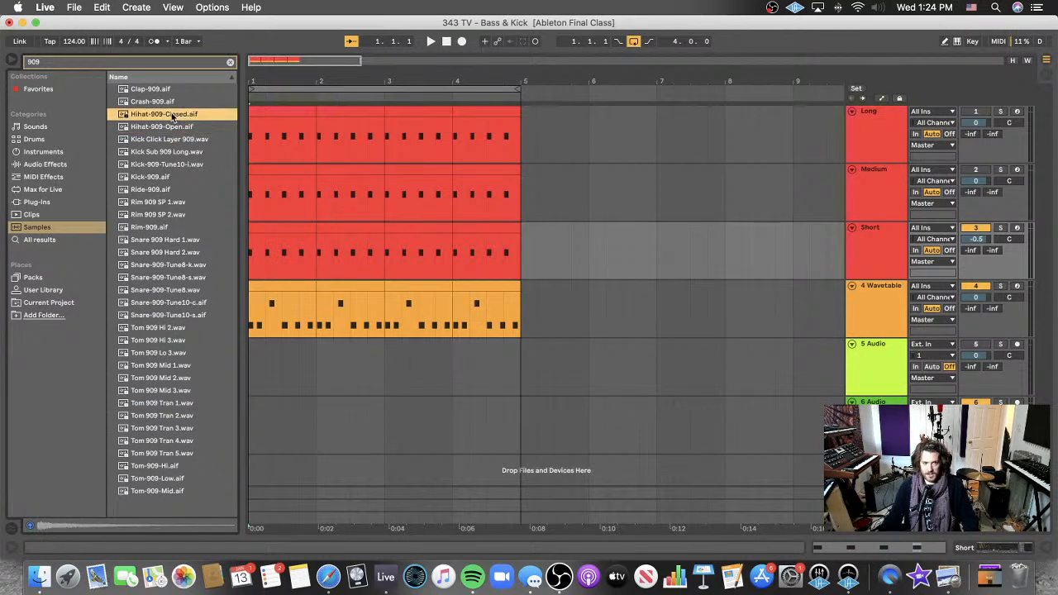
pyautogui.moveTo(171, 118); pyautogui.dragTo(255, 368)
pyautogui.moveTo(184, 128); pyautogui.dragTo(258, 413)
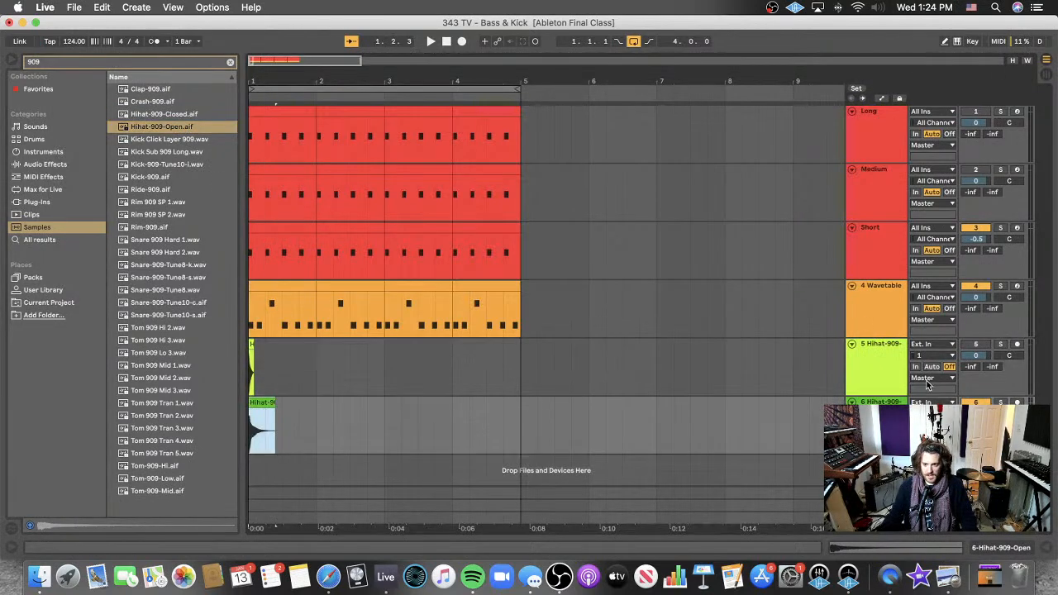
# - Move the closed hi-hat clip to the offbeat at 1.1.3 and put a copy at 1.2.3
pyautogui.click(261, 370)
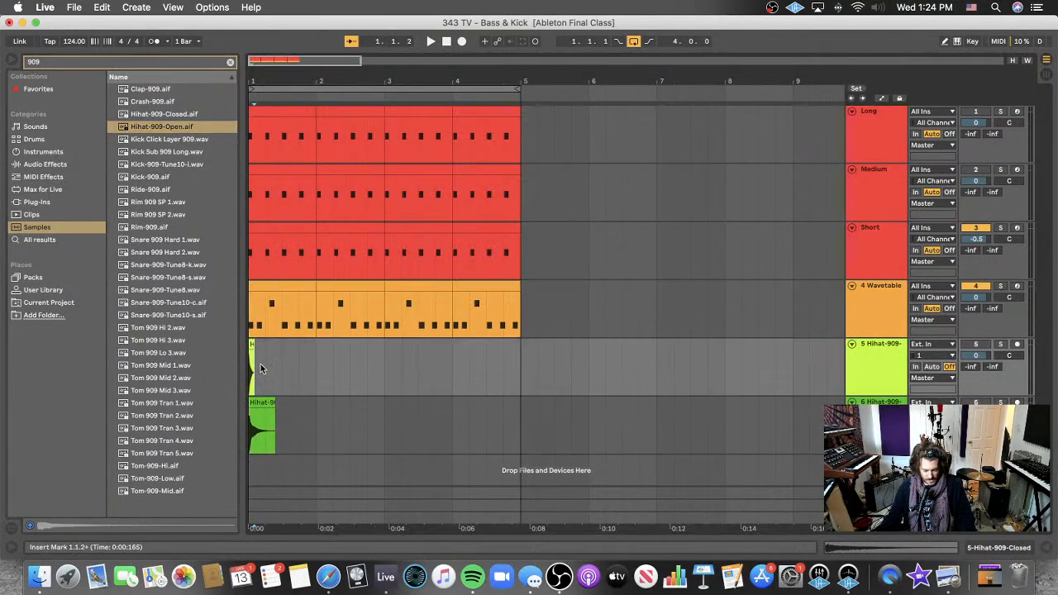
pyautogui.press('+')
pyautogui.moveTo(263, 348); pyautogui.dragTo(419, 348)
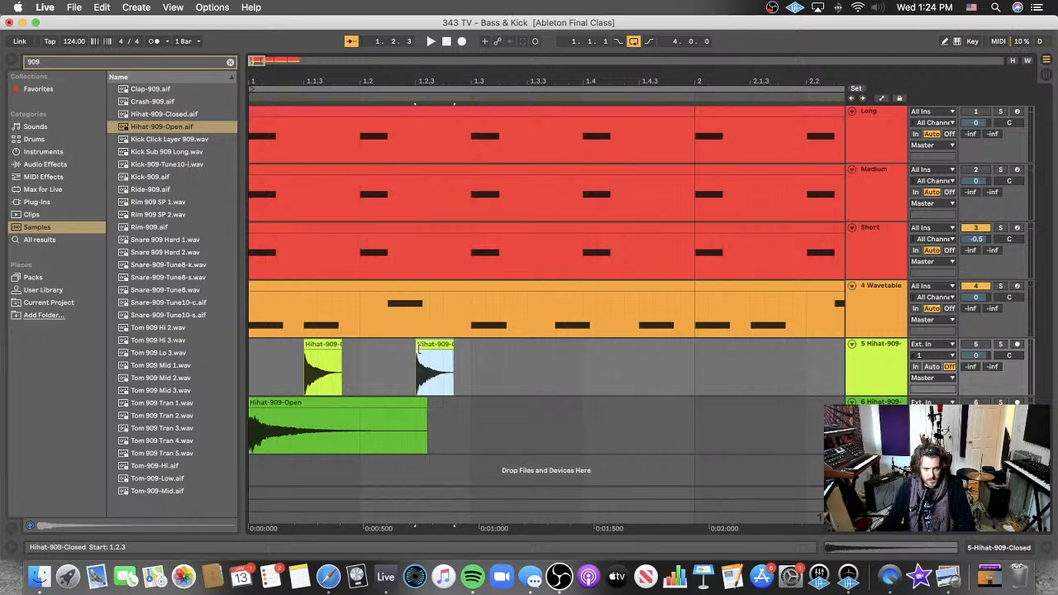
# - Duplicate the offbeat closed hi-hat pattern on track 5 until it fills bars 1 through 4
pyautogui.press('-')
pyautogui.press('-')
pyautogui.moveTo(337, 367); pyautogui.dragTo(248, 367)
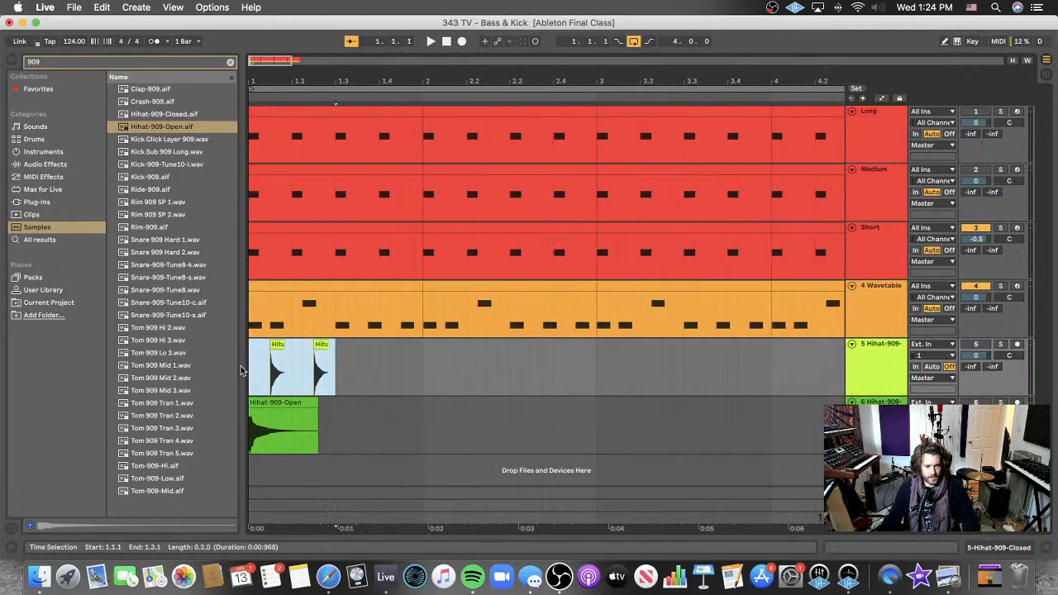
pyautogui.press('super+d')
pyautogui.moveTo(424, 365); pyautogui.dragTo(260, 364)
pyautogui.press('super+d')
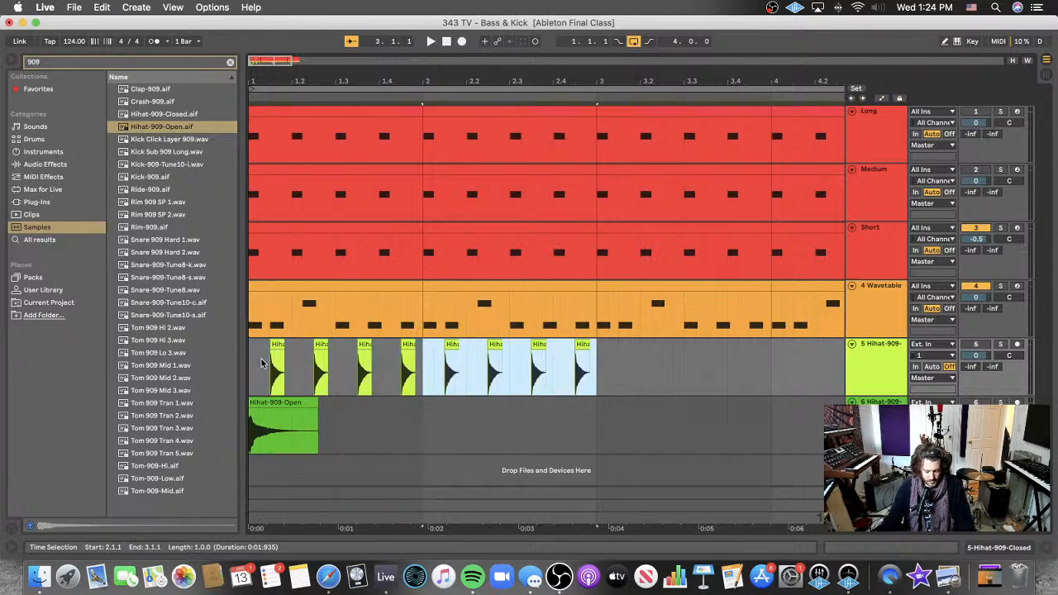
pyautogui.press('-')
pyautogui.press('super+d')
pyautogui.press('super+d')
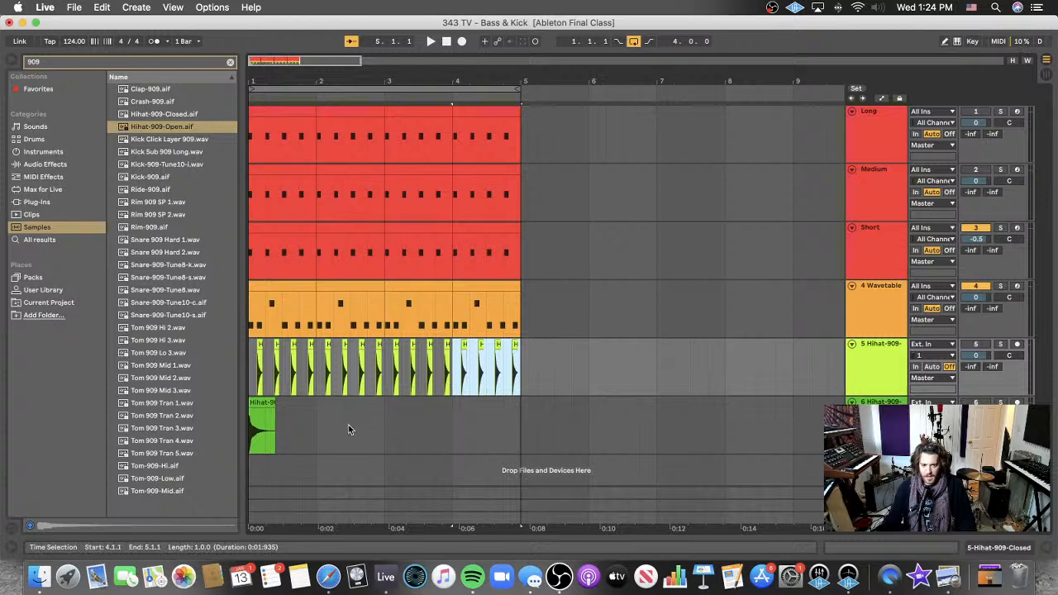
# - Move the open hi-hat to the 1.1.3 offbeat, shorten it to one beat, and duplicate it into four consecutive clips
pyautogui.moveTo(262, 426); pyautogui.dragTo(306, 417)
pyautogui.press('+')
pyautogui.moveTo(361, 405); pyautogui.dragTo(383, 407)
pyautogui.hotkey('ctrl', 'd')
# - Select the four open hi-hat clips and duplicate the one-bar group repeatedly until the copies reach 5.1.3
pyautogui.click(290, 405)
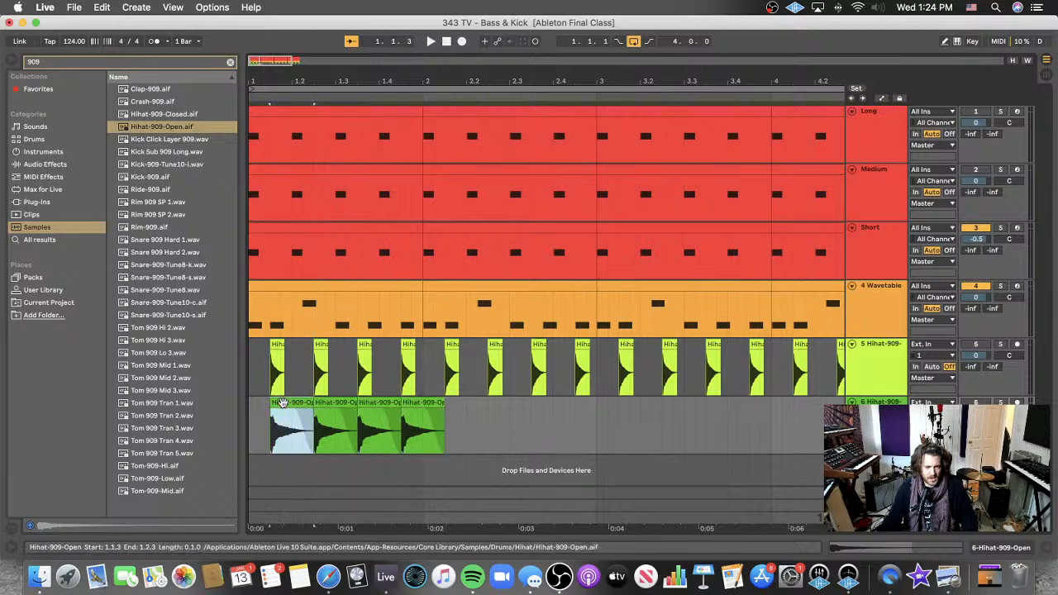
pyautogui.keyDown('shift'); pyautogui.click(418, 405); pyautogui.keyUp('shift')
pyautogui.moveTo(288, 402); pyautogui.dragTo(469, 405)
pyautogui.hscroll(2, 455, 404)
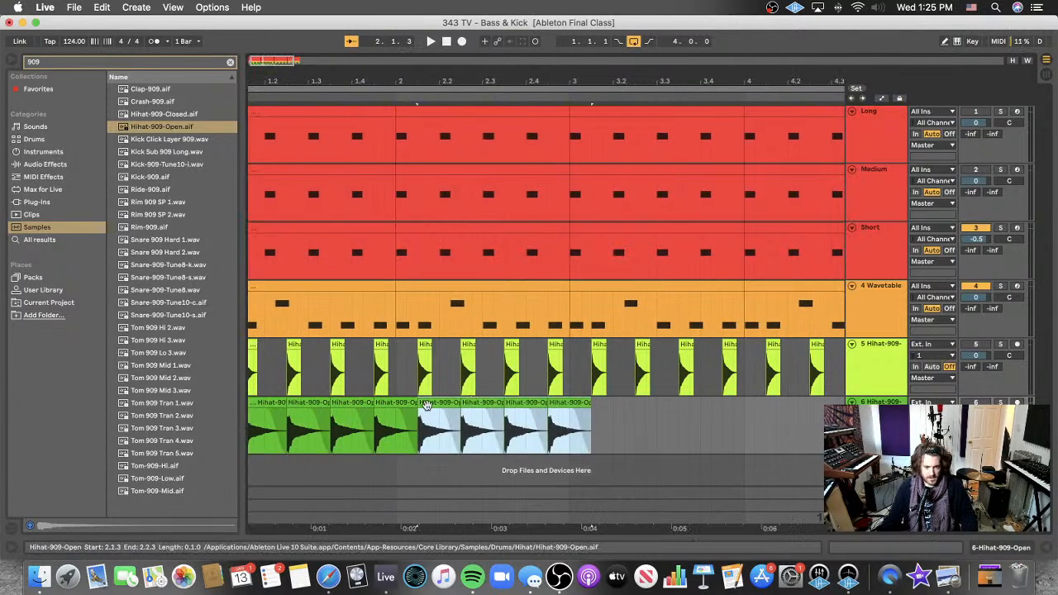
pyautogui.press('super+d')
pyautogui.hscroll(3, 496, 407)
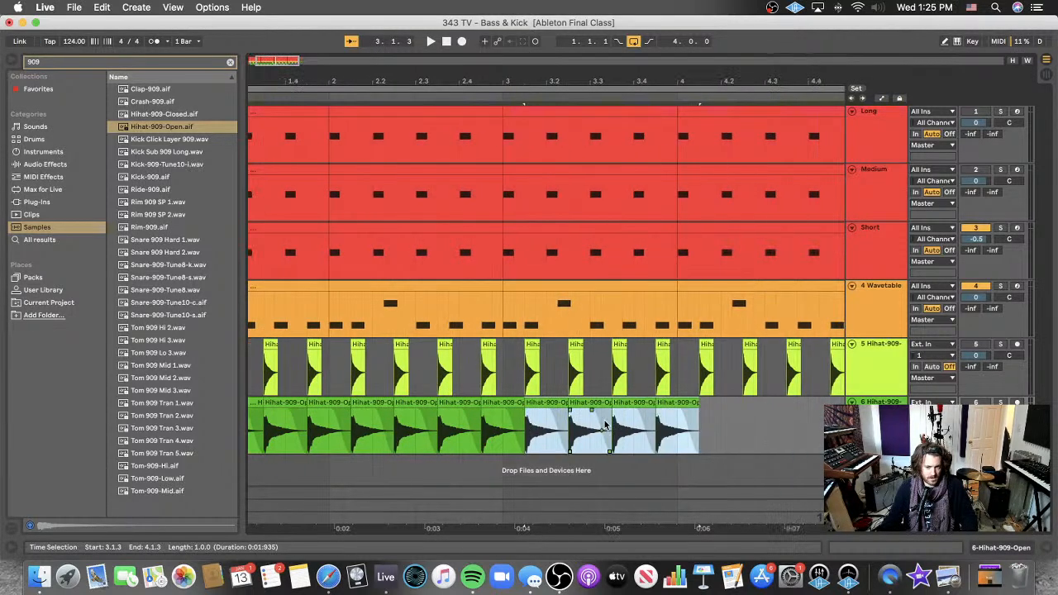
pyautogui.press('super+d')
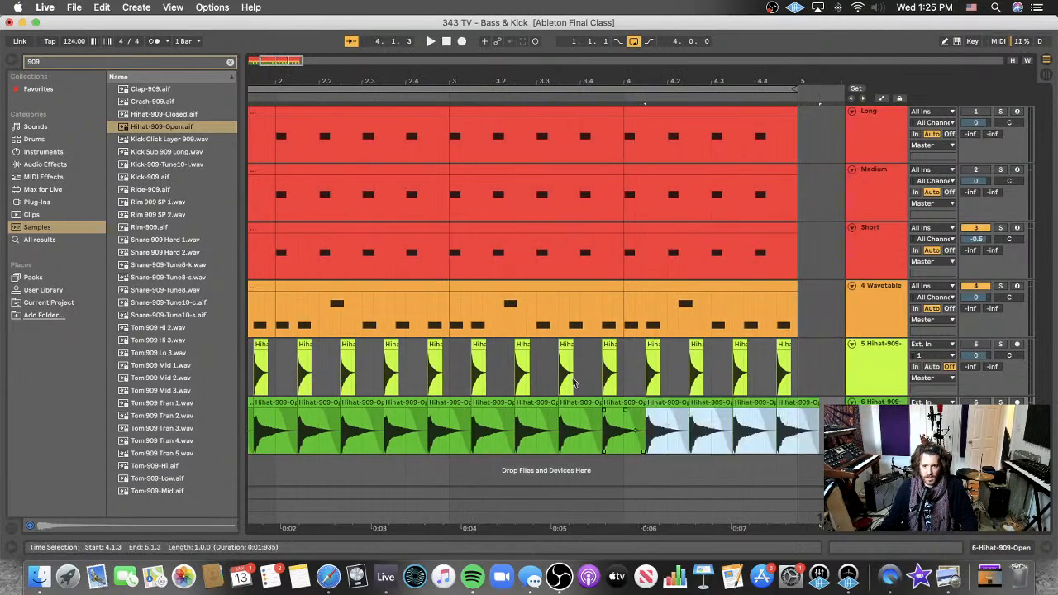
# - Lower the closed hi-hat track's volume to -3.2 dB and rename the two hi-hat tracks Closed and Open
pyautogui.hscroll(-3, 567, 315)
pyautogui.hscroll(-3, 567, 315)
pyautogui.moveTo(976, 355); pyautogui.dragTo(975, 375)
pyautogui.press('super+r')
pyautogui.write('Clos')
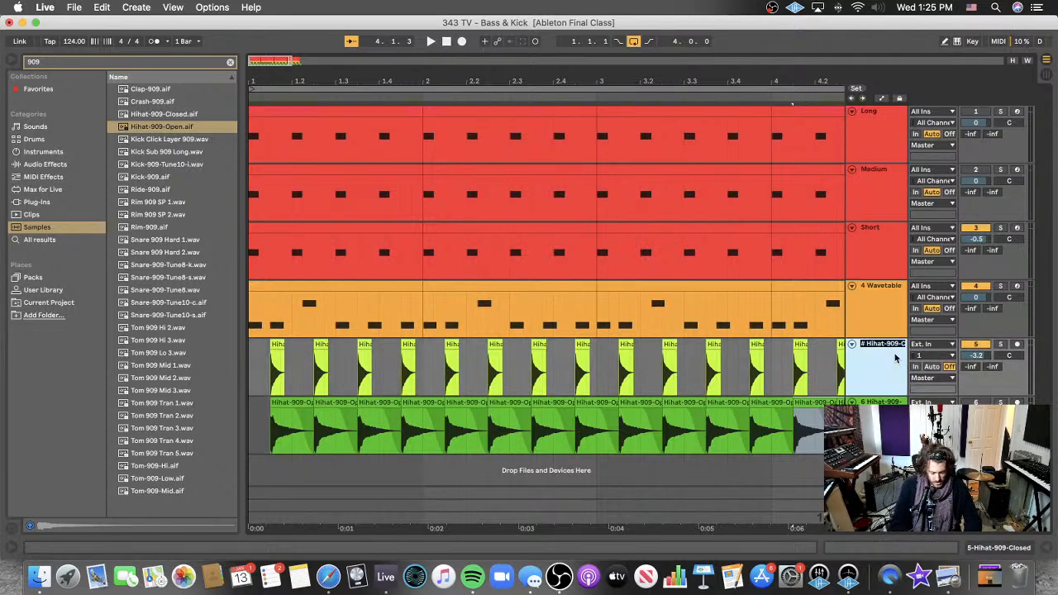
pyautogui.write('ed')
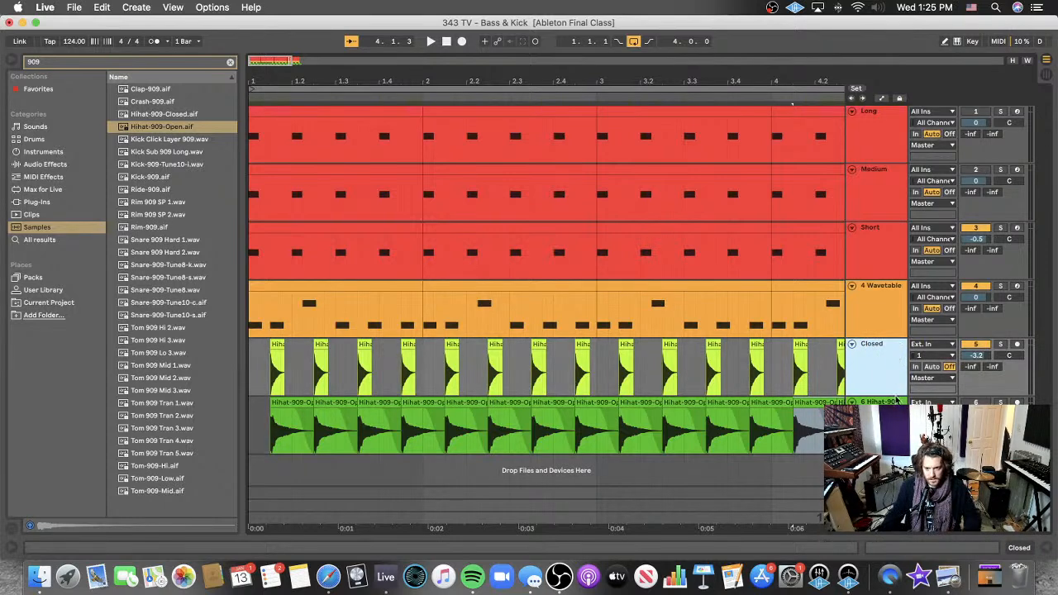
pyautogui.press('Return')
pyautogui.write('Open')
pyautogui.press('Return')
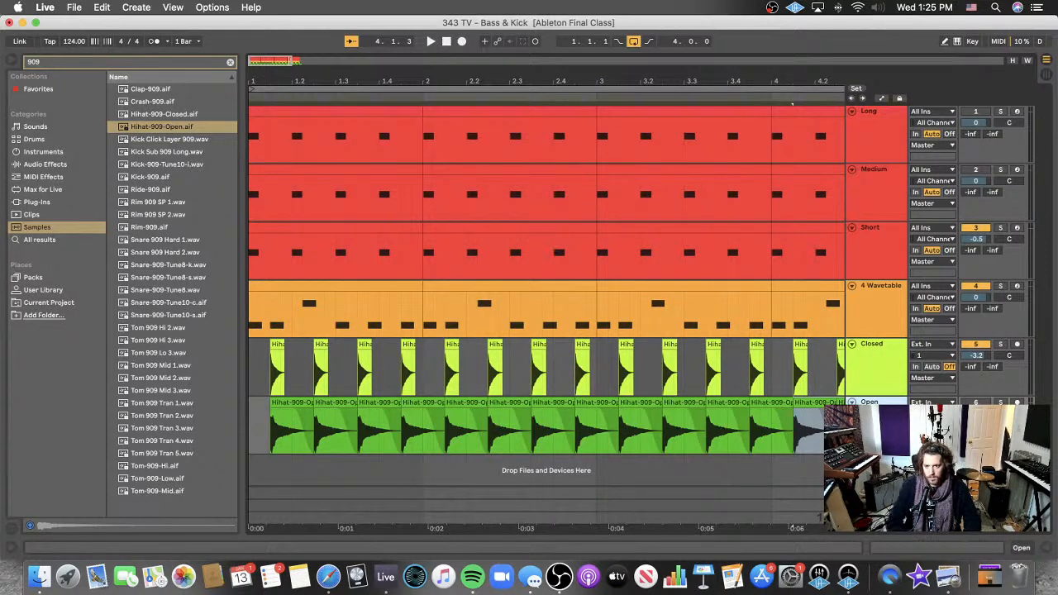
# - Play the loop while lowering the Closed hi-hat volume to -16.4 dB, and deactivate the Short kick track
pyautogui.hscroll(1, 835, 438)
pyautogui.moveTo(978, 357); pyautogui.dragTo(978, 365)
pyautogui.hscroll(-1, 587, 322)
pyautogui.click(431, 42)
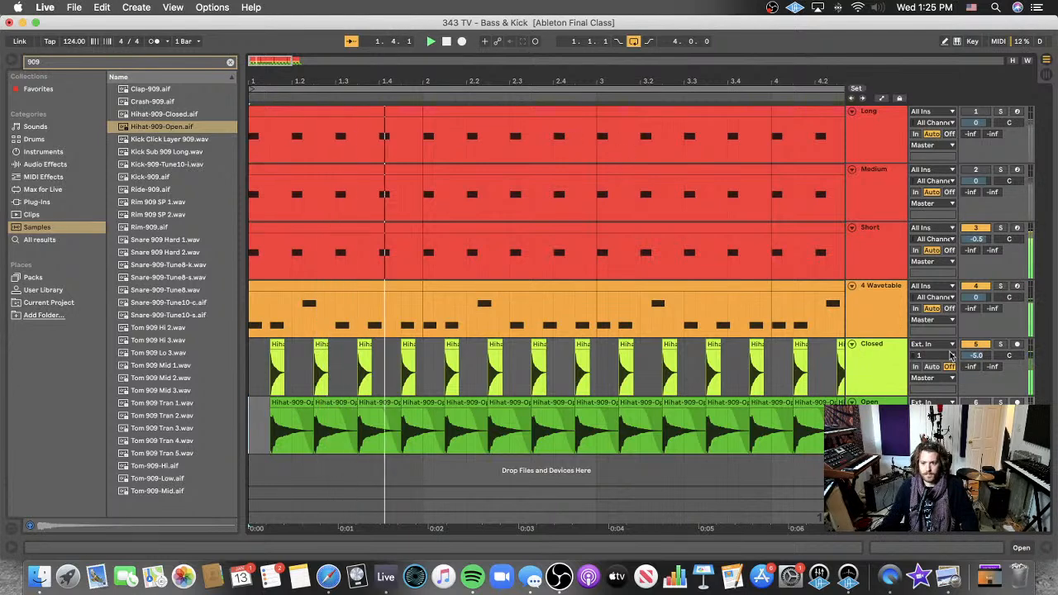
pyautogui.moveTo(978, 356); pyautogui.dragTo(978, 377)
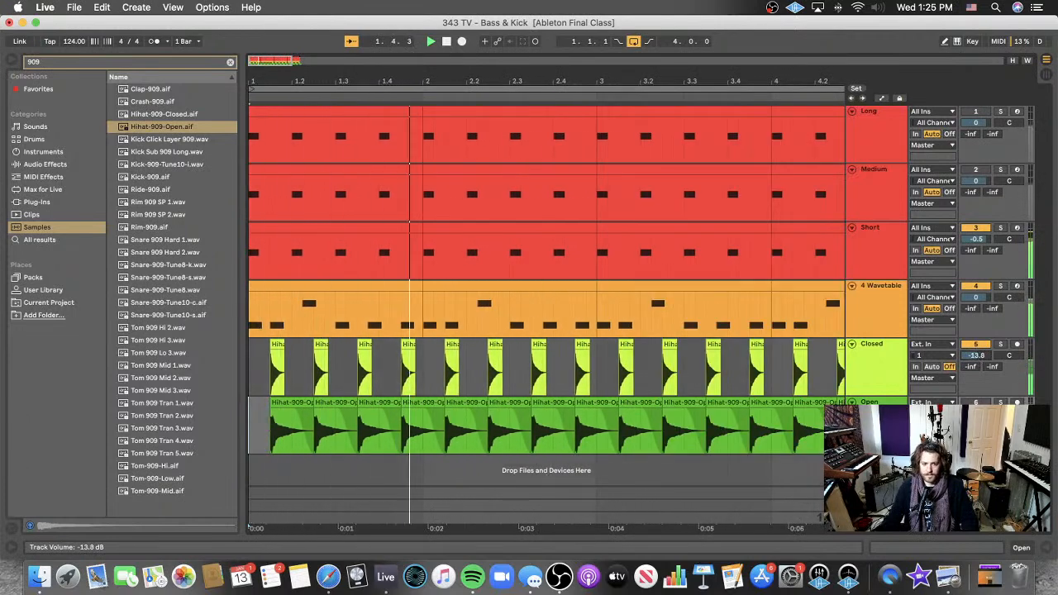
pyautogui.moveTo(984, 357); pyautogui.dragTo(984, 368)
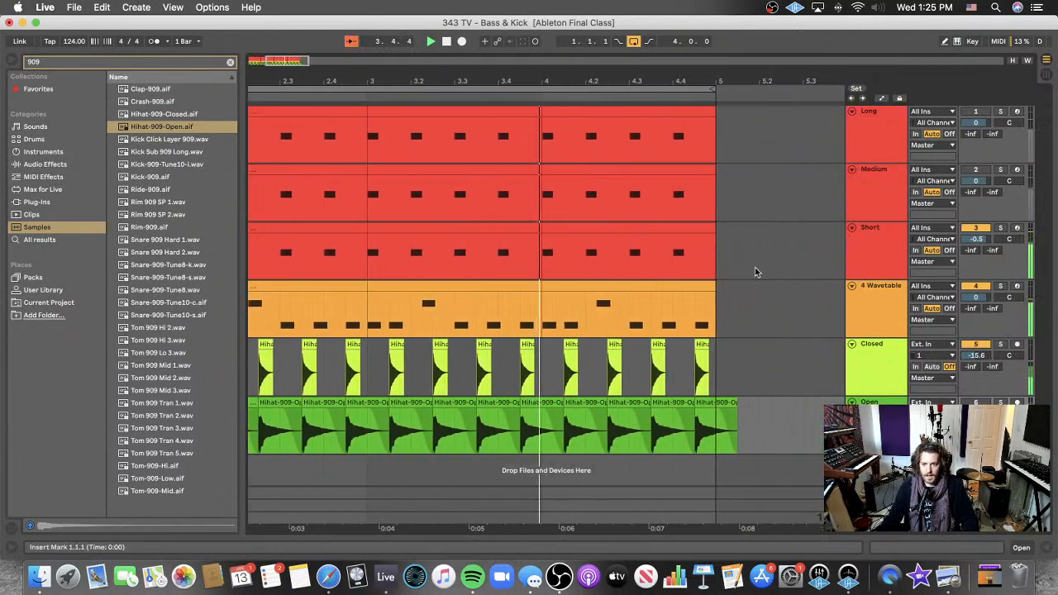
pyautogui.click(974, 230)
pyautogui.moveTo(979, 356); pyautogui.dragTo(979, 362)
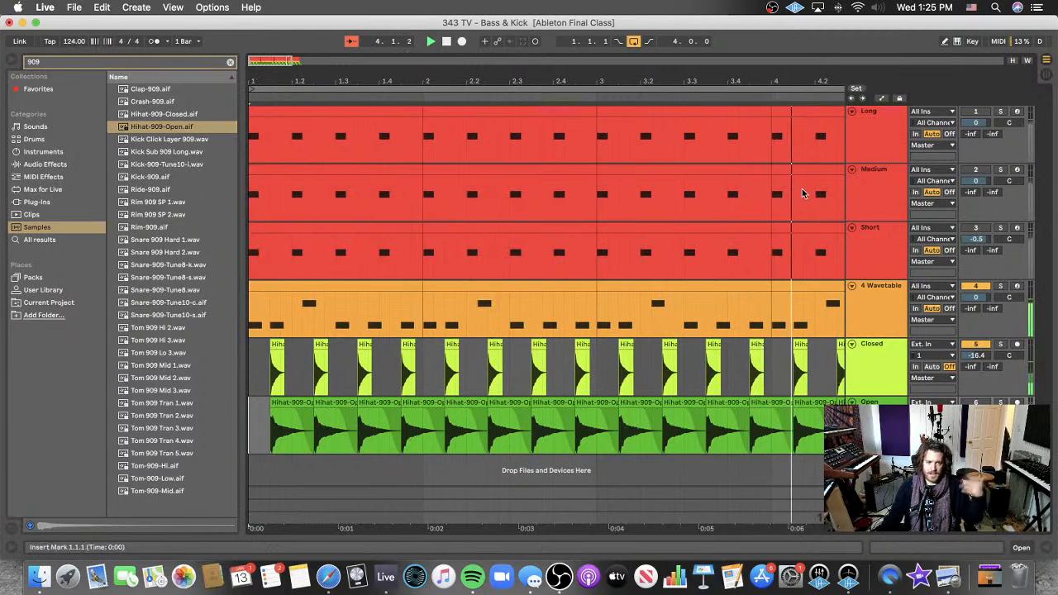
# - Clear the 909 sample search and collapse the browser to widen the arrangement
pyautogui.click(230, 62)
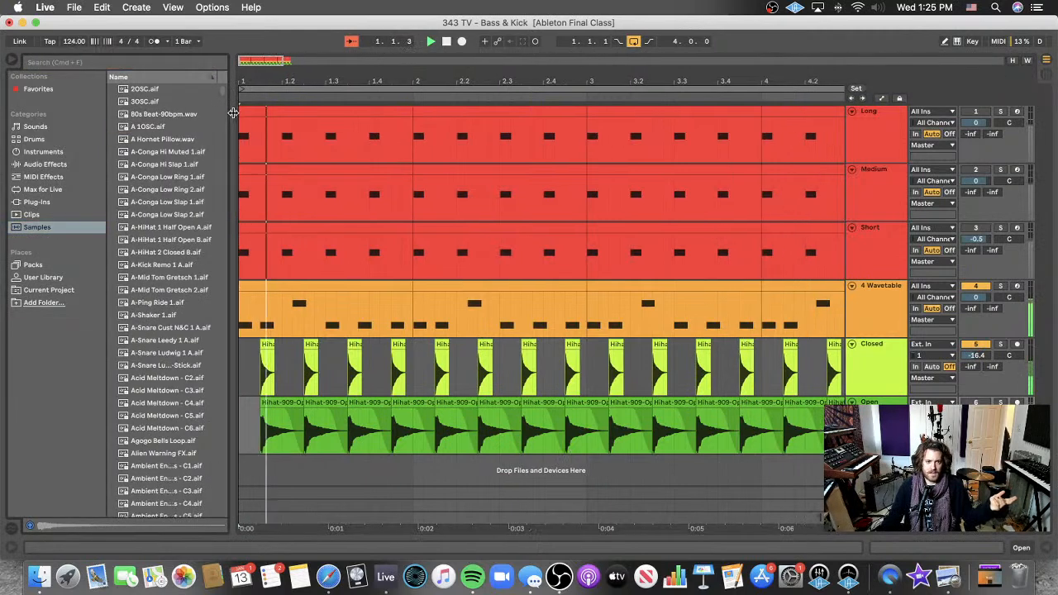
pyautogui.moveTo(234, 111); pyautogui.dragTo(229, 113)
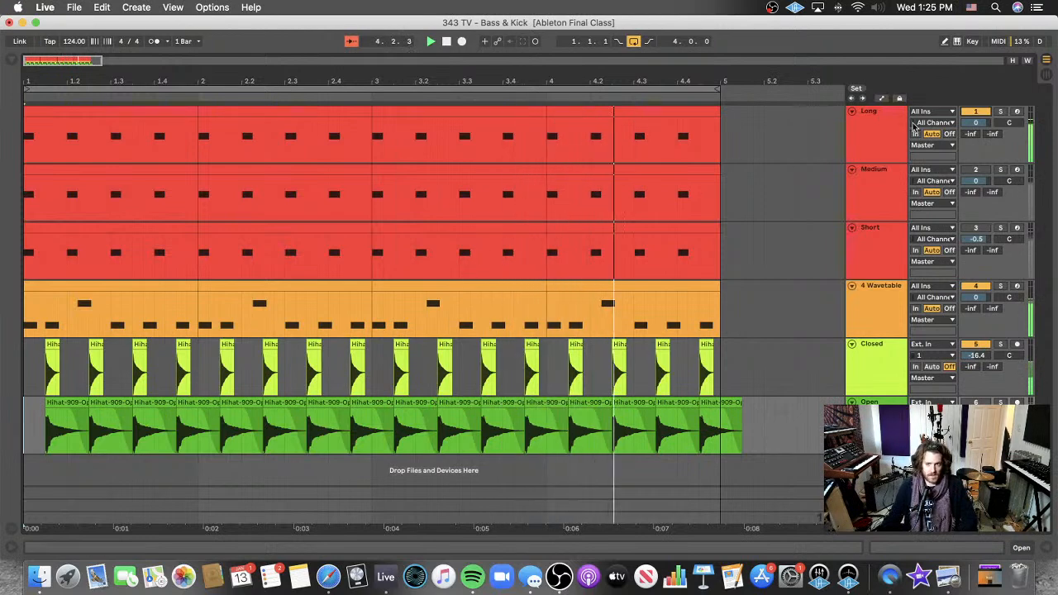
# - Audition the Long, Medium and Short kicks by activating them in turn against the Wavetable bassline and closed hi-hats
pyautogui.click(977, 111)
pyautogui.click(977, 170)
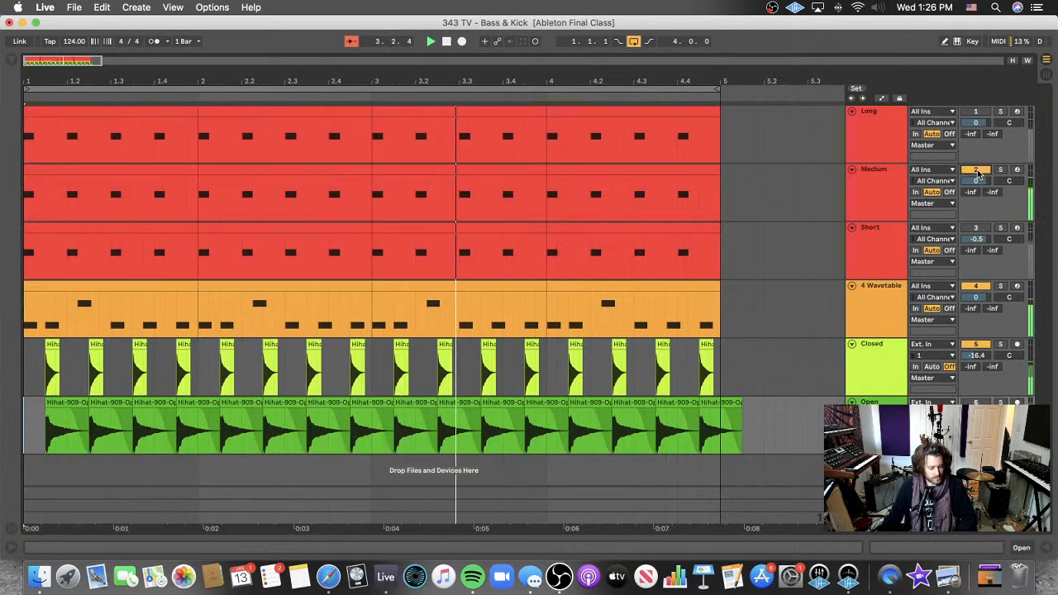
pyautogui.click(977, 170)
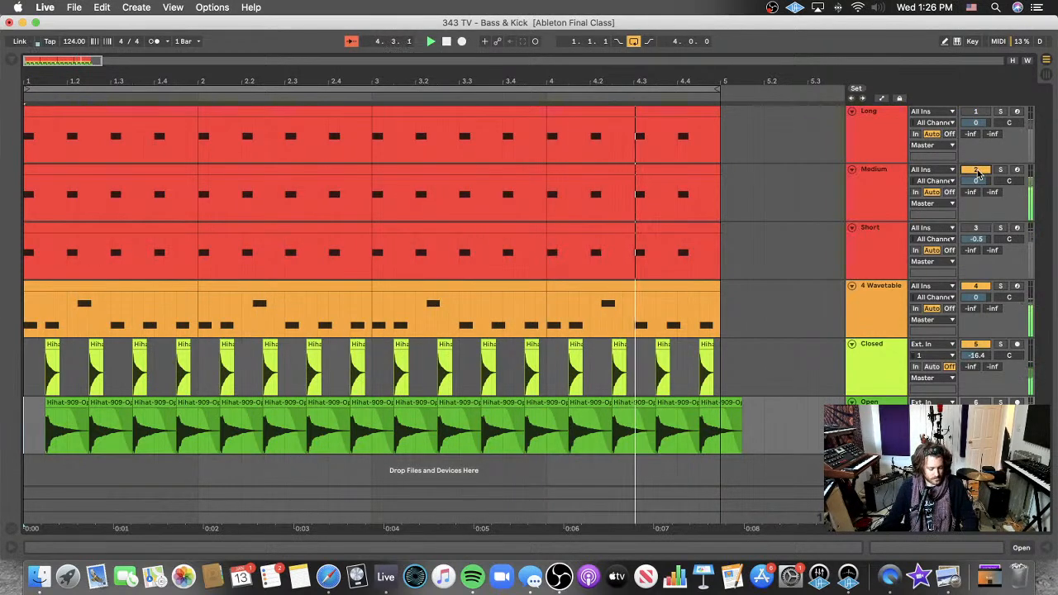
pyautogui.click(976, 231)
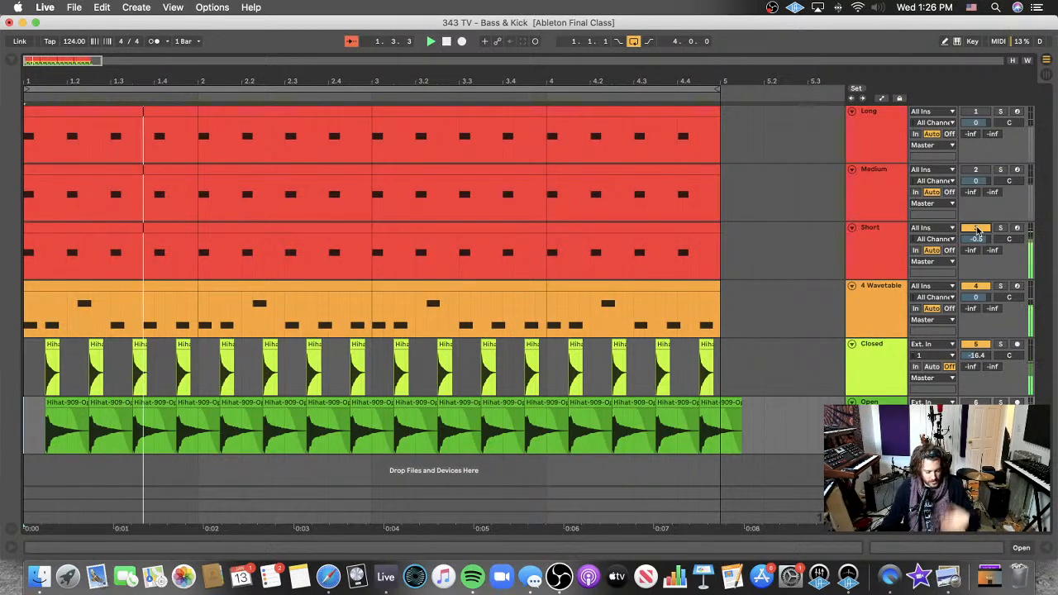
pyautogui.click(977, 230)
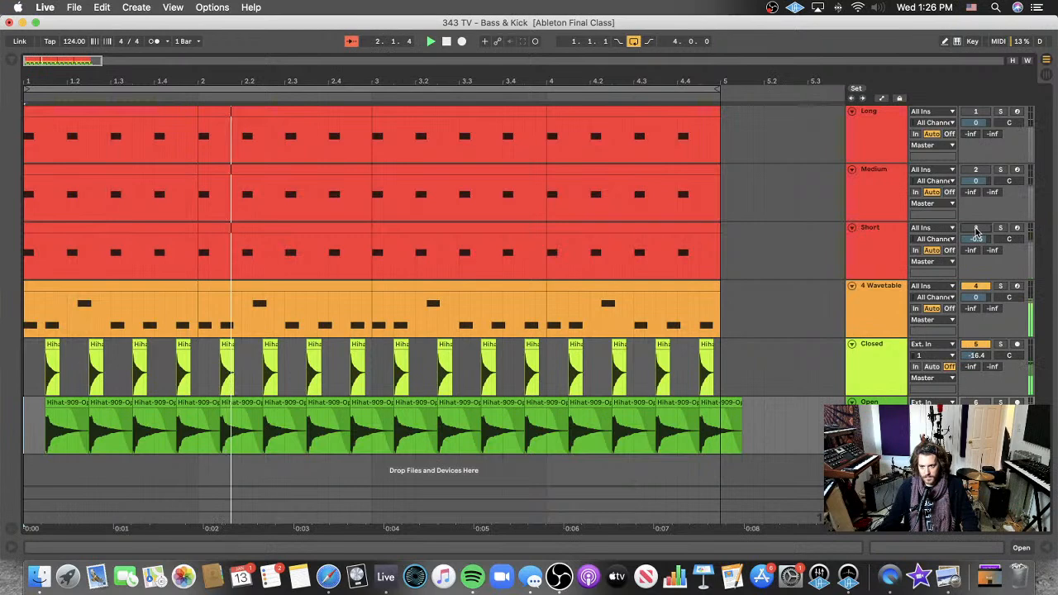
pyautogui.click(976, 112)
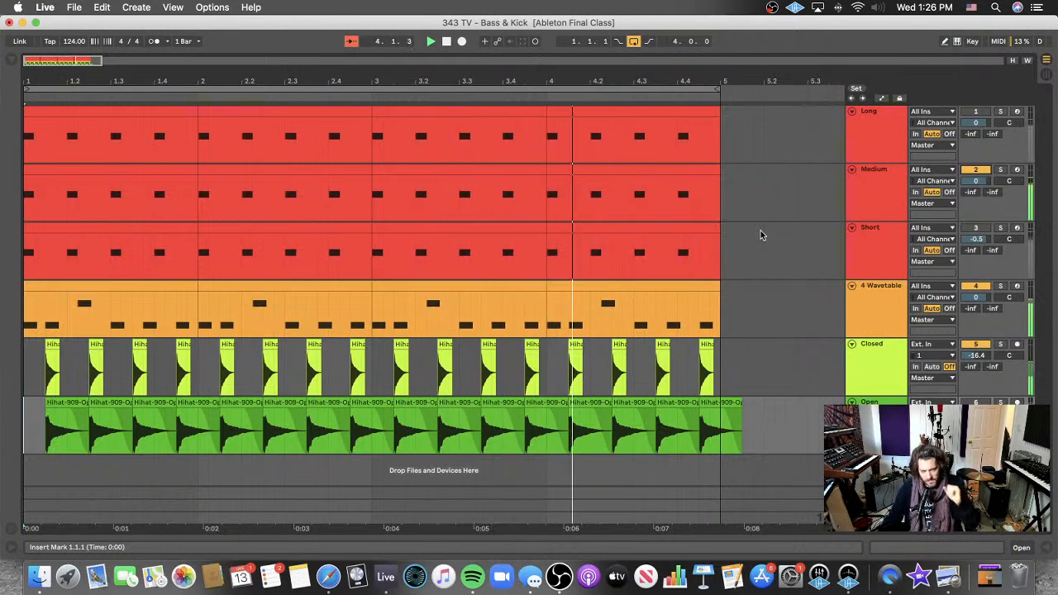
pyautogui.click(976, 228)
pyautogui.click(976, 169)
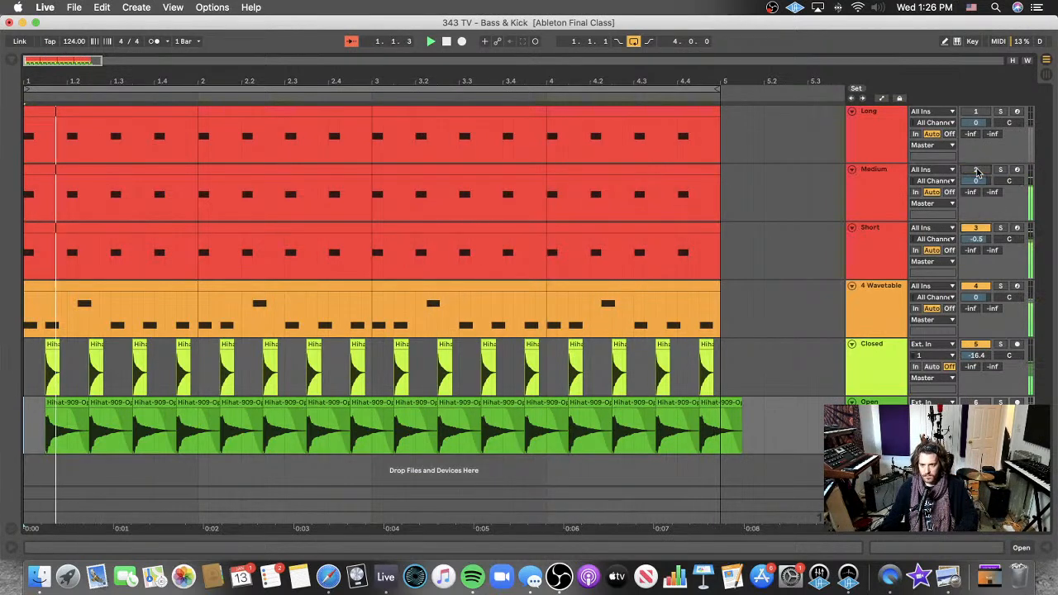
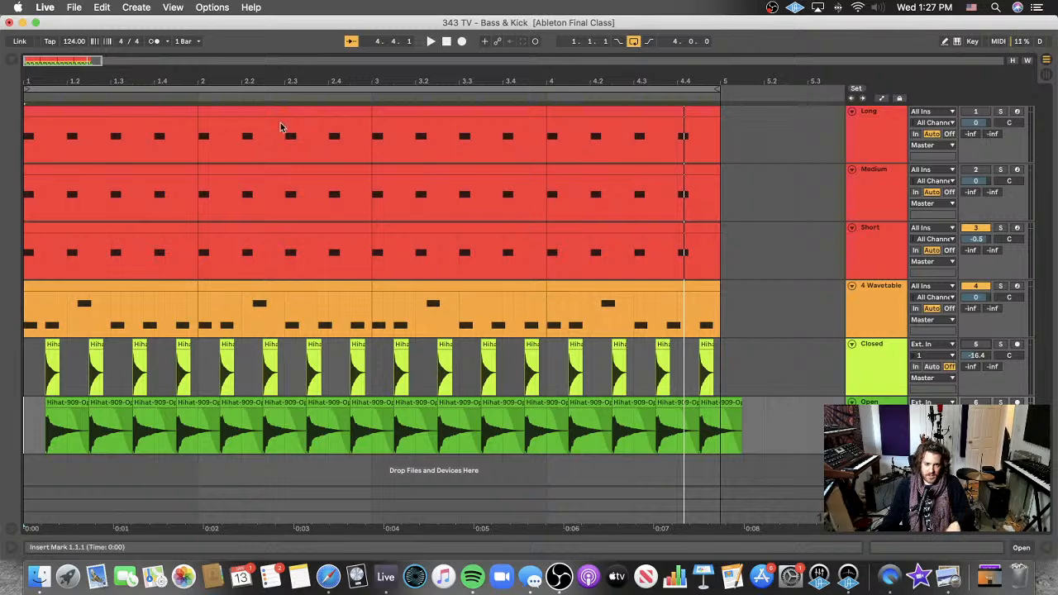
pyautogui.press('space')
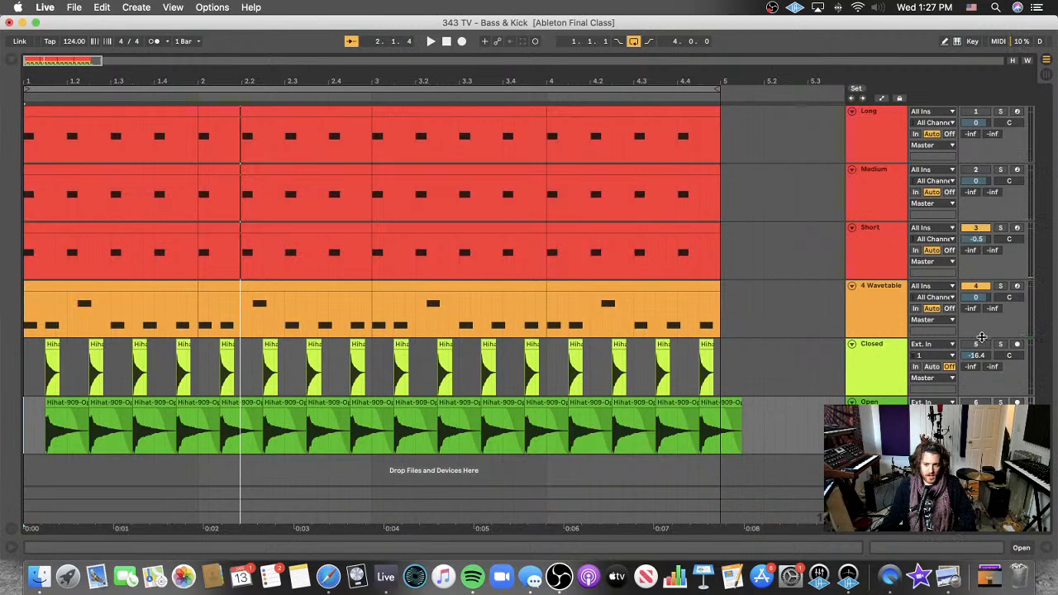
pyautogui.press('space')
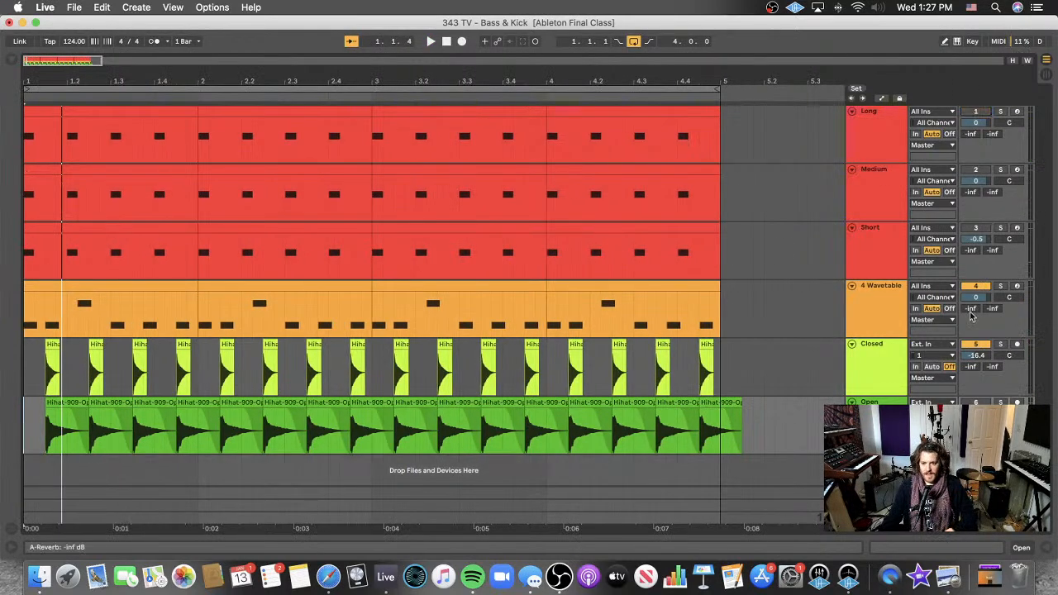
# - Examine the first closed hi-hat's length against the span from 1.1.3 to 1.2.1
pyautogui.click(27, 378)
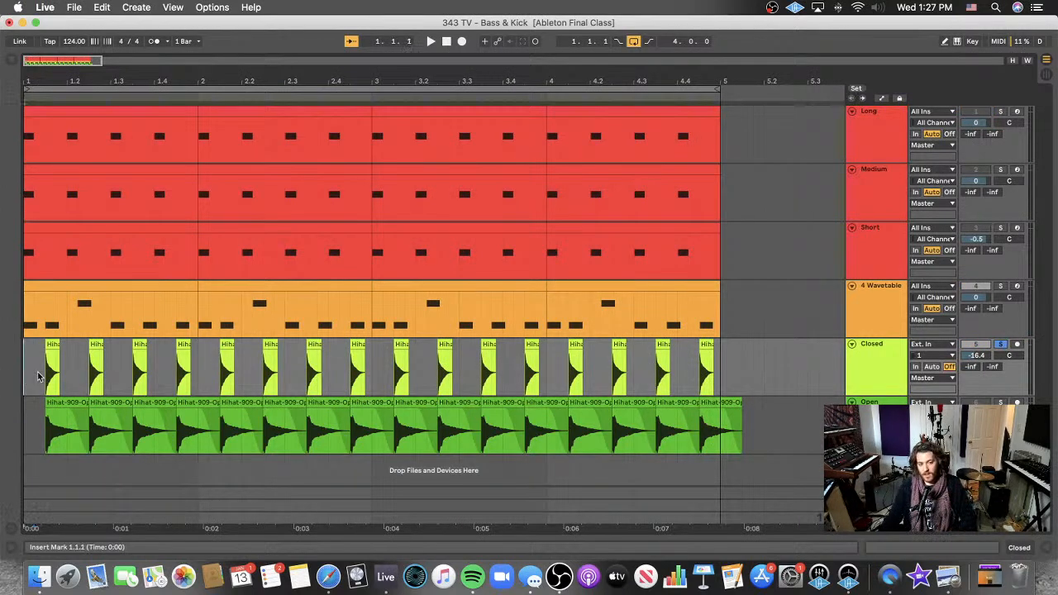
pyautogui.click(63, 372)
pyautogui.press('+')
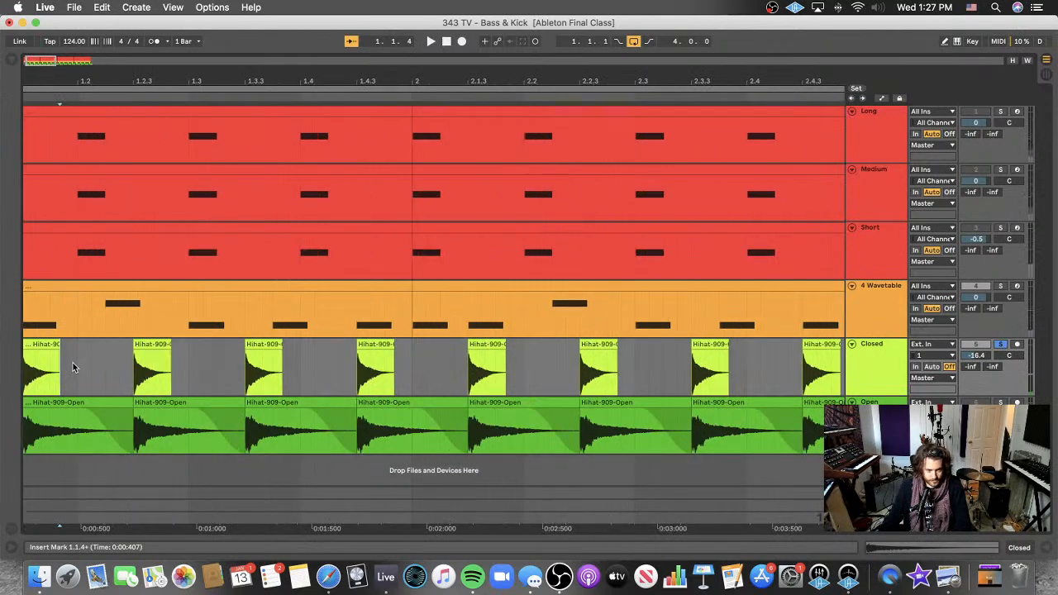
pyautogui.click(102, 342)
pyautogui.press('+')
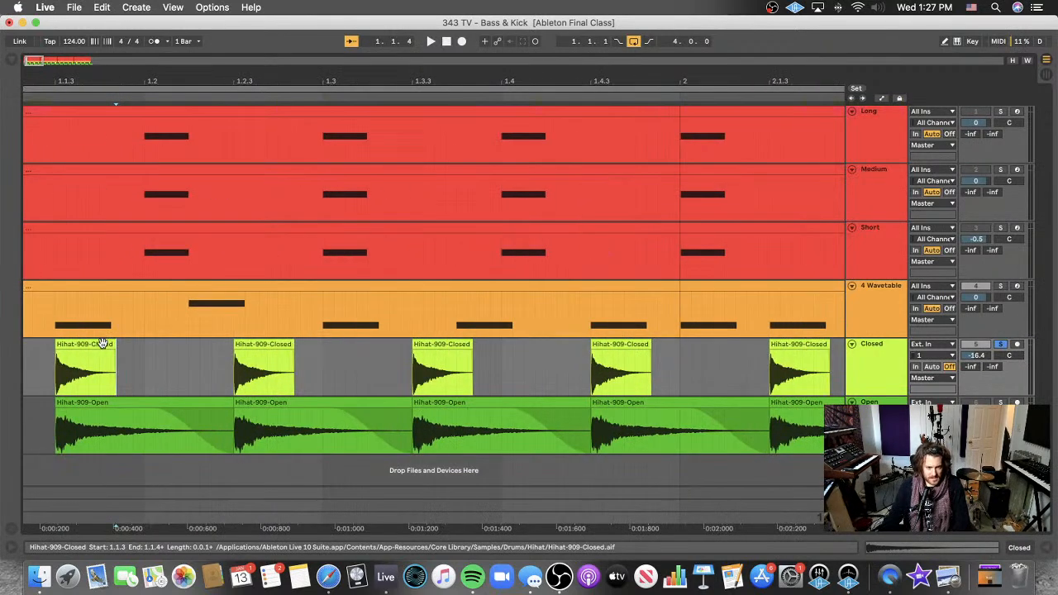
pyautogui.hscroll(-2, 106, 343)
pyautogui.moveTo(199, 359); pyautogui.dragTo(114, 376)
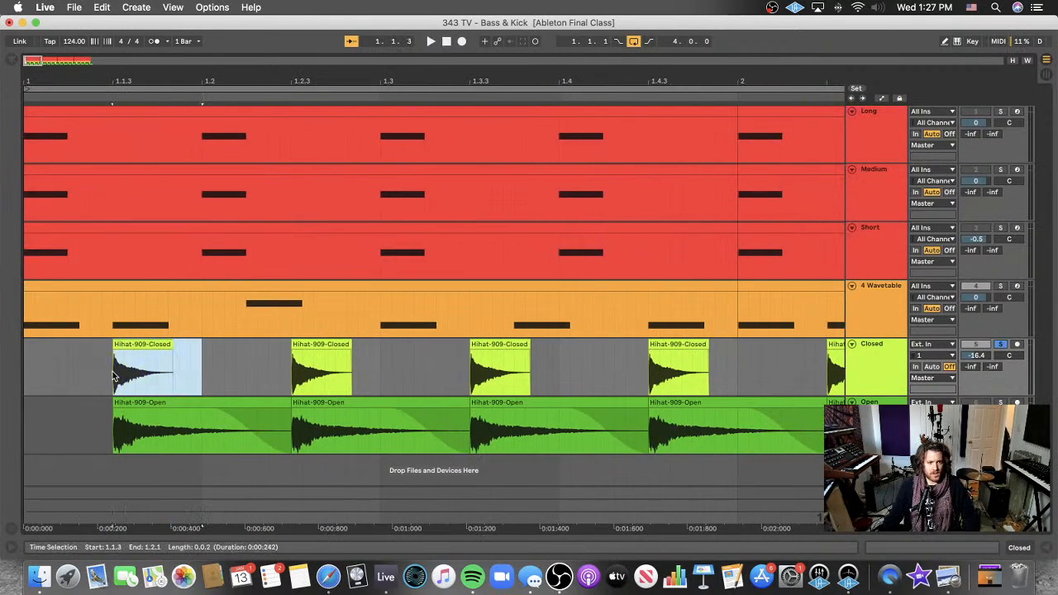
pyautogui.click(193, 367)
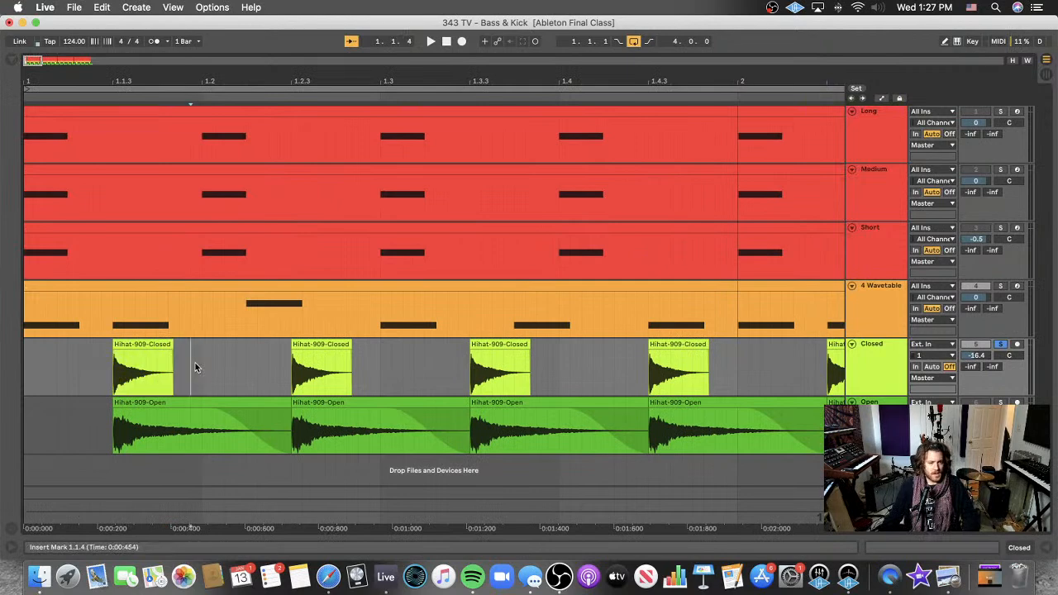
pyautogui.moveTo(201, 359); pyautogui.dragTo(112, 380)
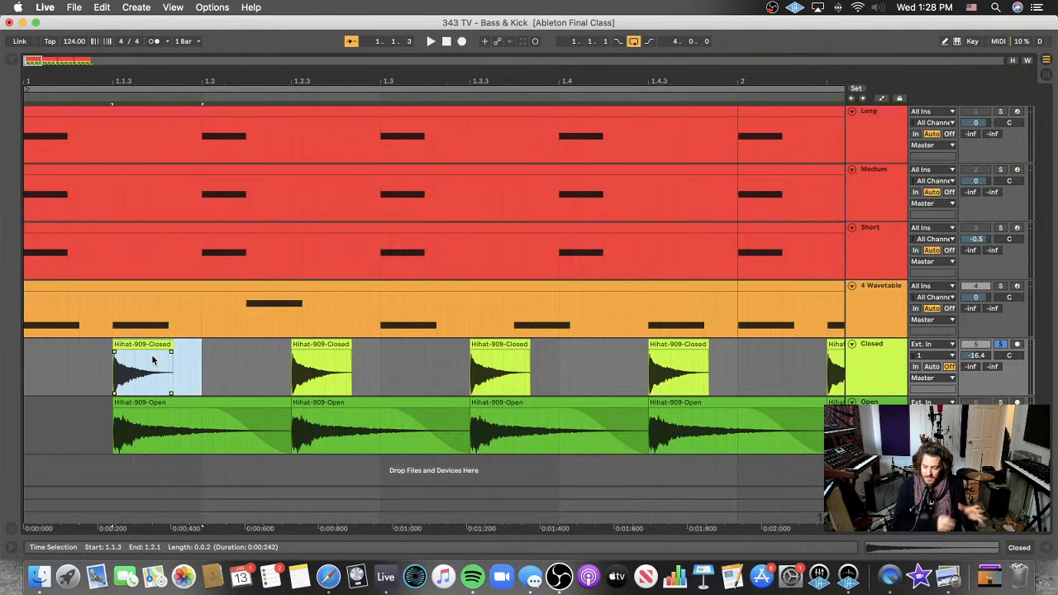
pyautogui.click(209, 352)
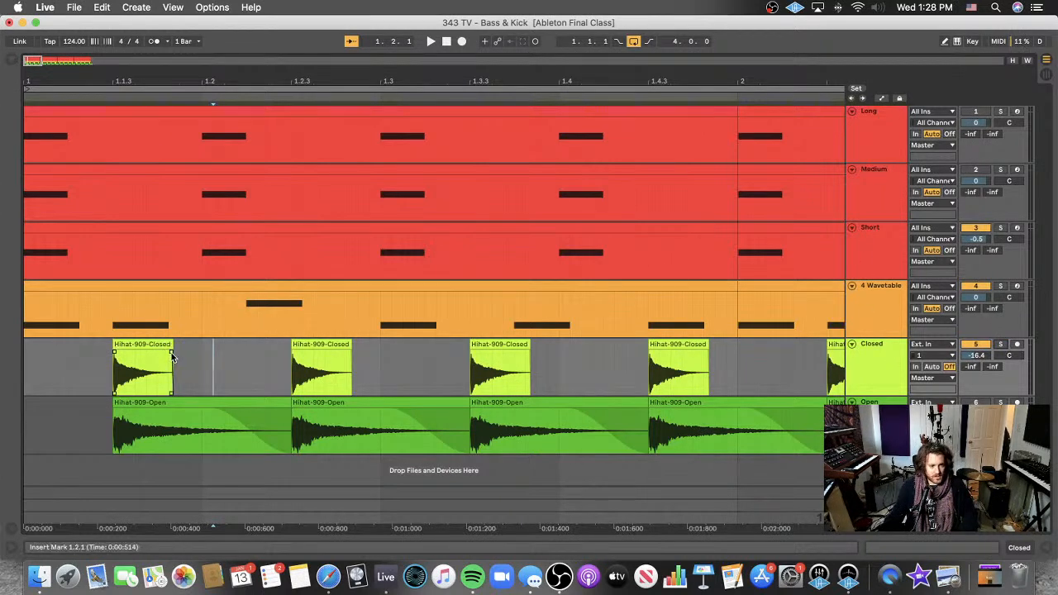
# - Shorten the closed hi-hat clip at 1.1.3 to roughly half its length and delete the closed hi-hat at 1.2.3
pyautogui.moveTo(170, 344); pyautogui.dragTo(143, 358)
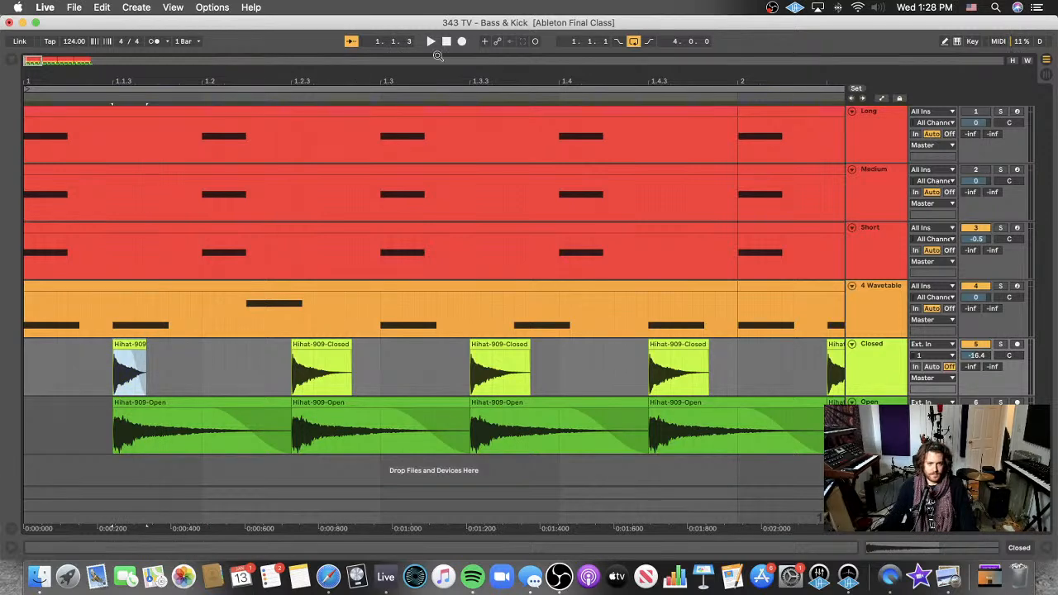
pyautogui.click(429, 43)
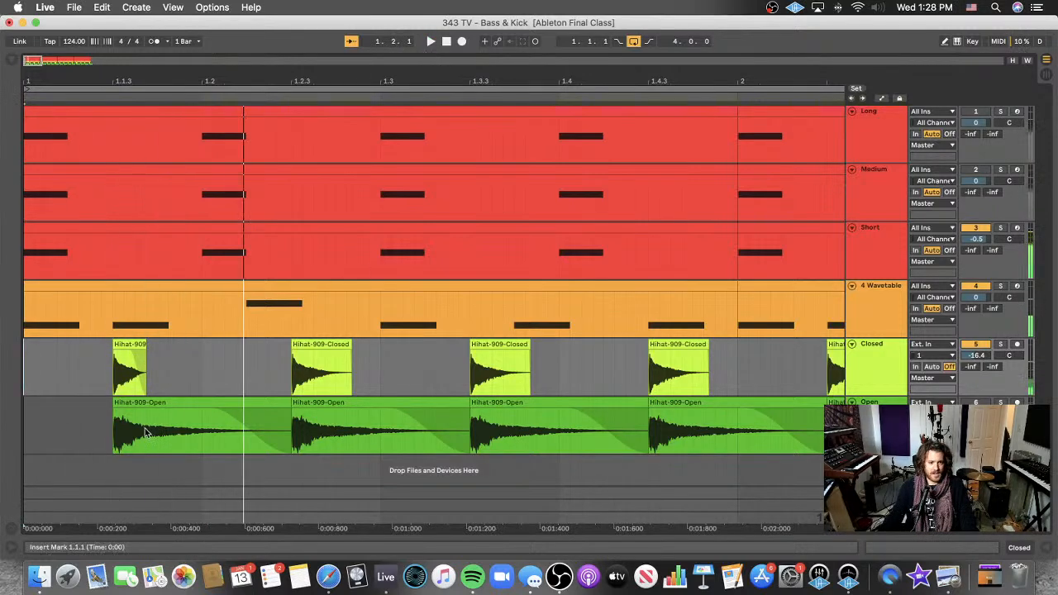
pyautogui.click(314, 344)
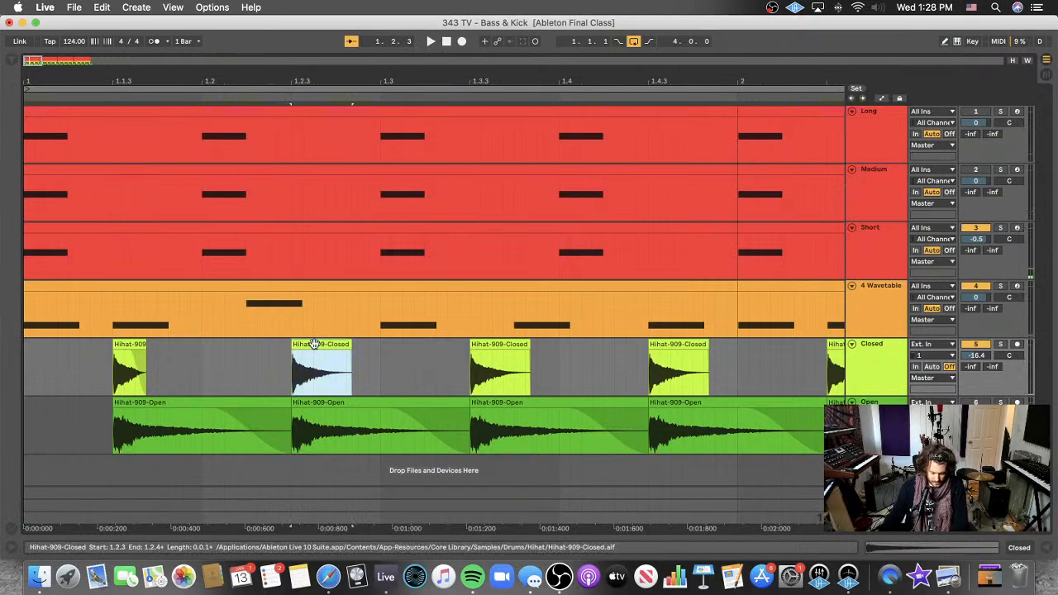
pyautogui.press('Delete')
# - Duplicate the whole Closed hi-hat track, including its clips
pyautogui.click(567, 366)
pyautogui.press('-')
pyautogui.press('-')
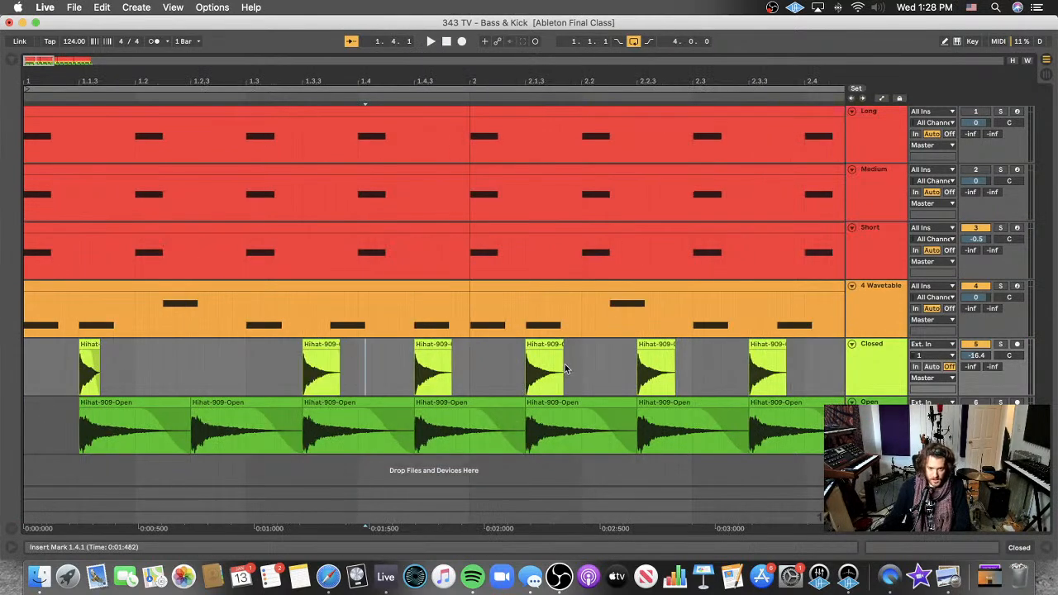
pyautogui.click(865, 346)
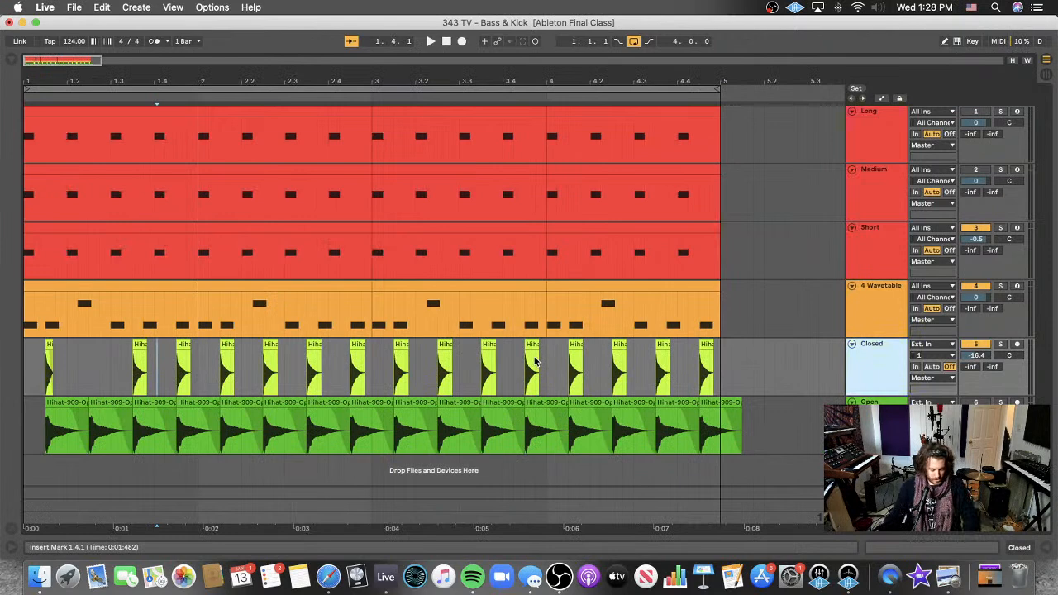
pyautogui.press('super+d')
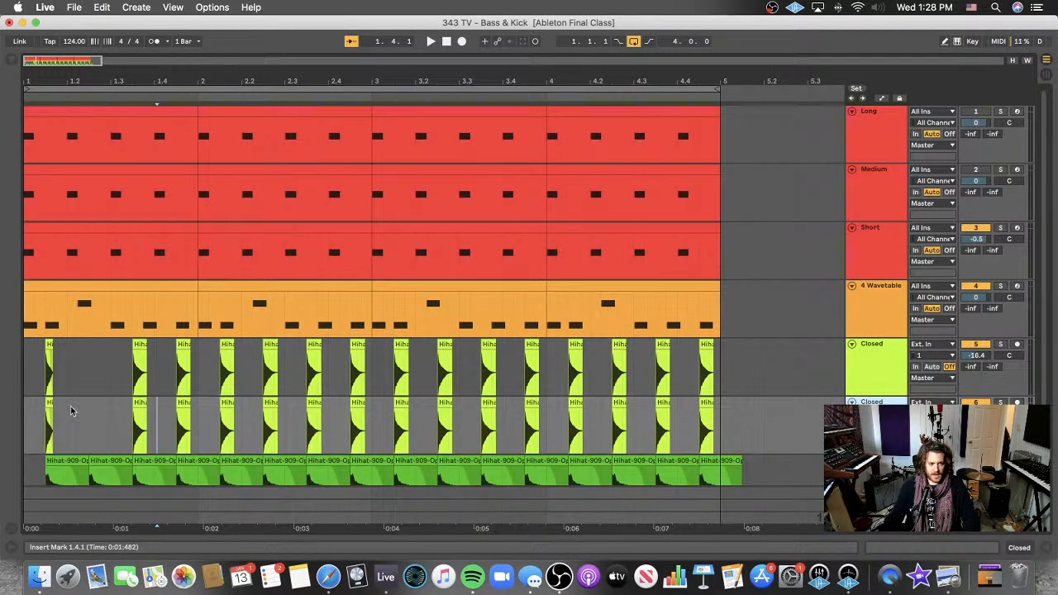
# - On the duplicated Closed track, delete the shortened first clip and place full-length hi-hat copies at 1.1.3 and 1.2.3
pyautogui.moveTo(88, 424); pyautogui.dragTo(33, 430)
pyautogui.press('Delete')
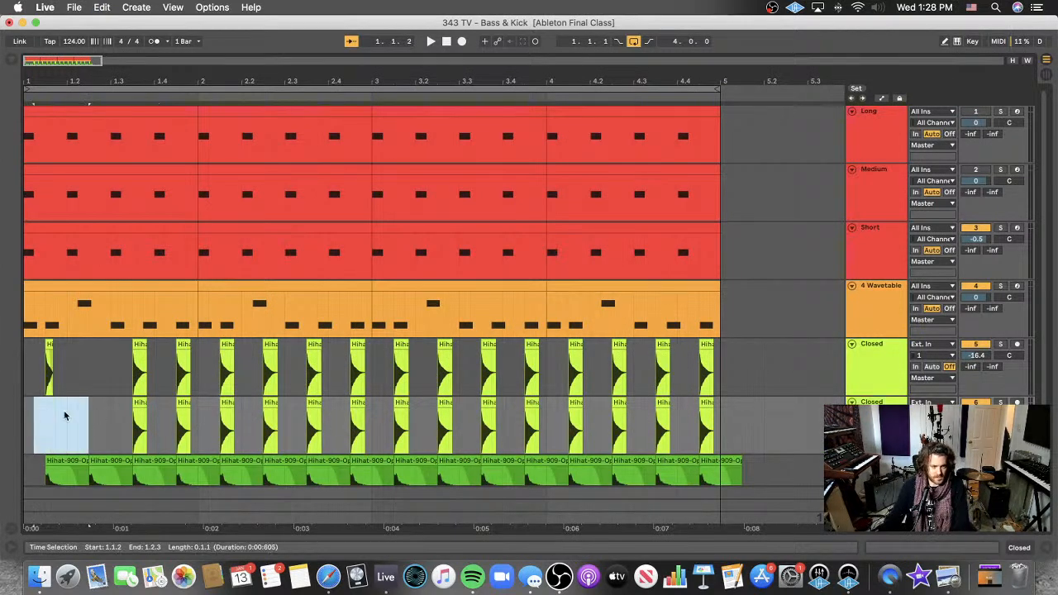
pyautogui.click(139, 403)
pyautogui.moveTo(140, 404); pyautogui.dragTo(48, 417)
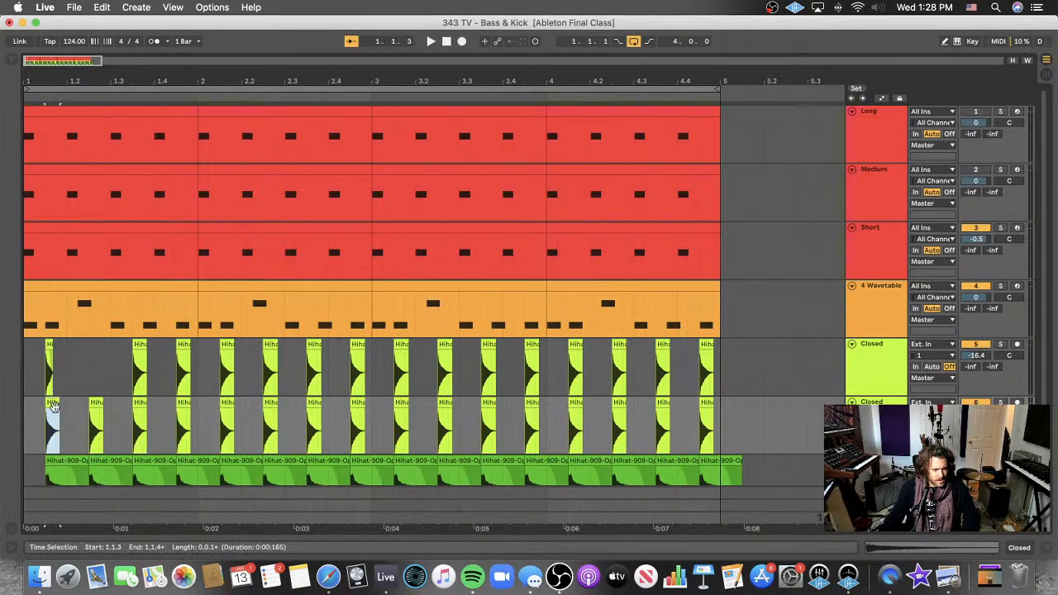
# - On the original Closed track, copy the shortened hi-hat to 1.2.3 and delete all the full-length clips after it
pyautogui.click(50, 344)
pyautogui.moveTo(49, 344); pyautogui.dragTo(773, 357)
pyautogui.press('Delete')
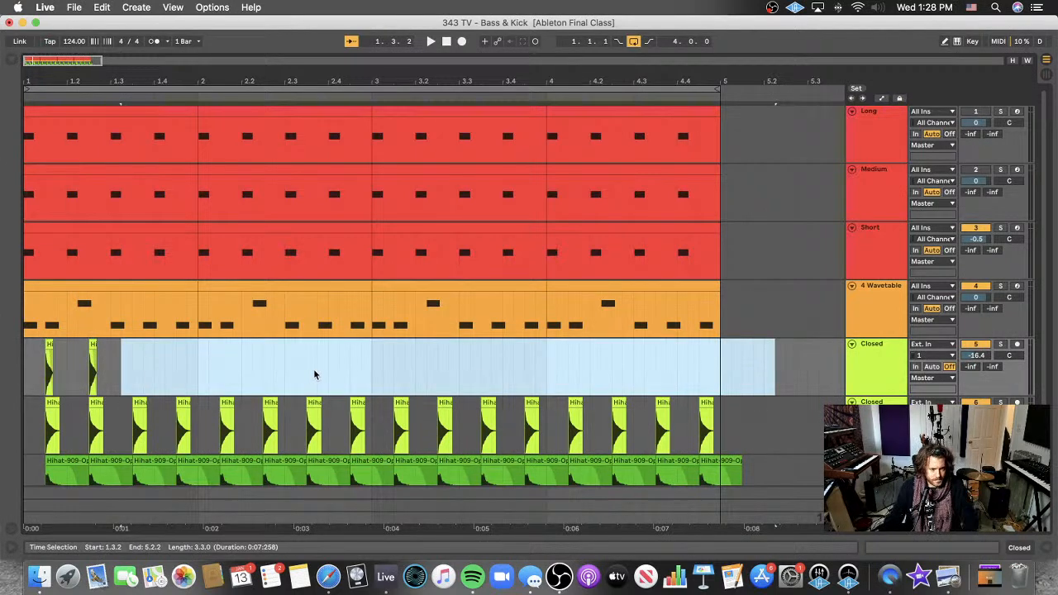
# - Select the first two beats of shortened hi-hats from 1.1.1 and duplicate them repeatedly until they reach 5.1.1
pyautogui.click(116, 370)
pyautogui.moveTo(111, 368); pyautogui.dragTo(14, 369)
pyautogui.press('super+c')
pyautogui.press('super+d')
pyautogui.press('super+d')
pyautogui.press('super+d')
pyautogui.press('super+d')
pyautogui.press('super+d')
pyautogui.press('super+d')
pyautogui.press('super+d')
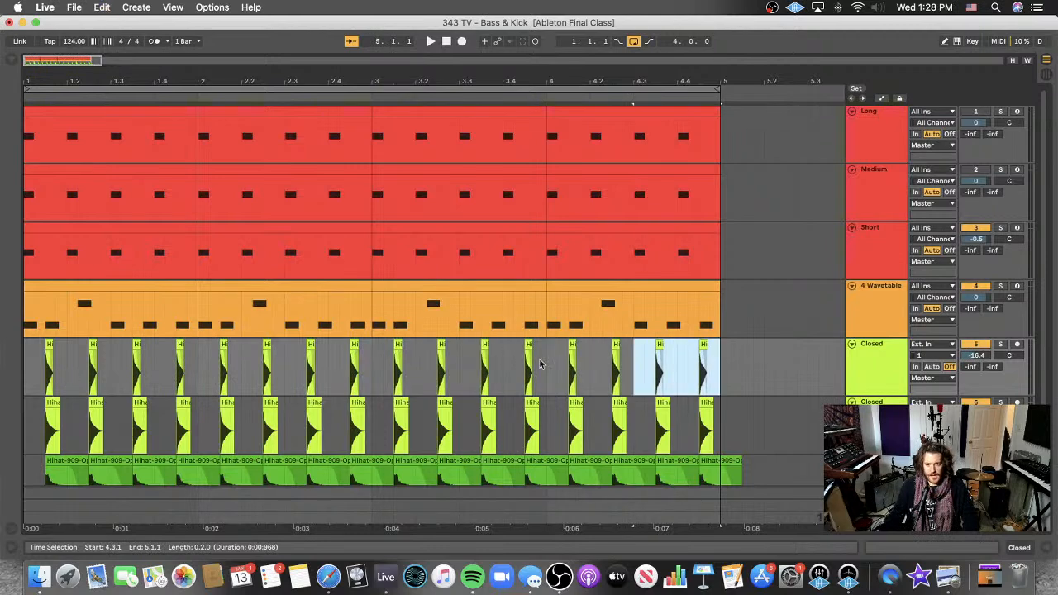
# - Move the shortened Closed hi-hat track above the Wavetable track and group it with the Short kick track
pyautogui.click(766, 356)
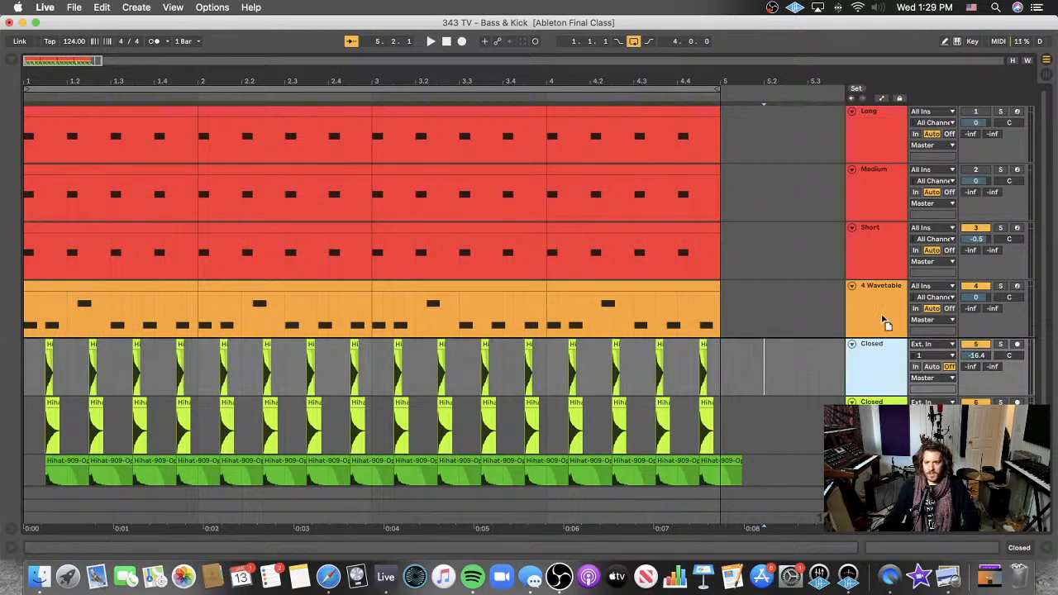
pyautogui.moveTo(886, 279); pyautogui.dragTo(878, 287)
pyautogui.click(878, 243)
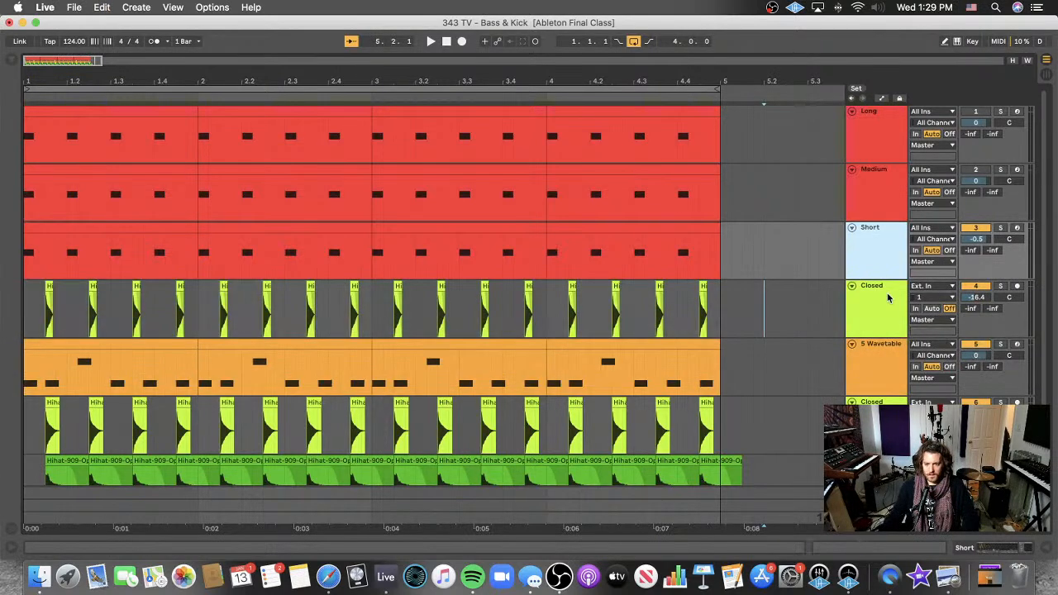
pyautogui.keyDown('shift'); pyautogui.click(883, 303); pyautogui.keyUp('shift')
pyautogui.press('super+g')
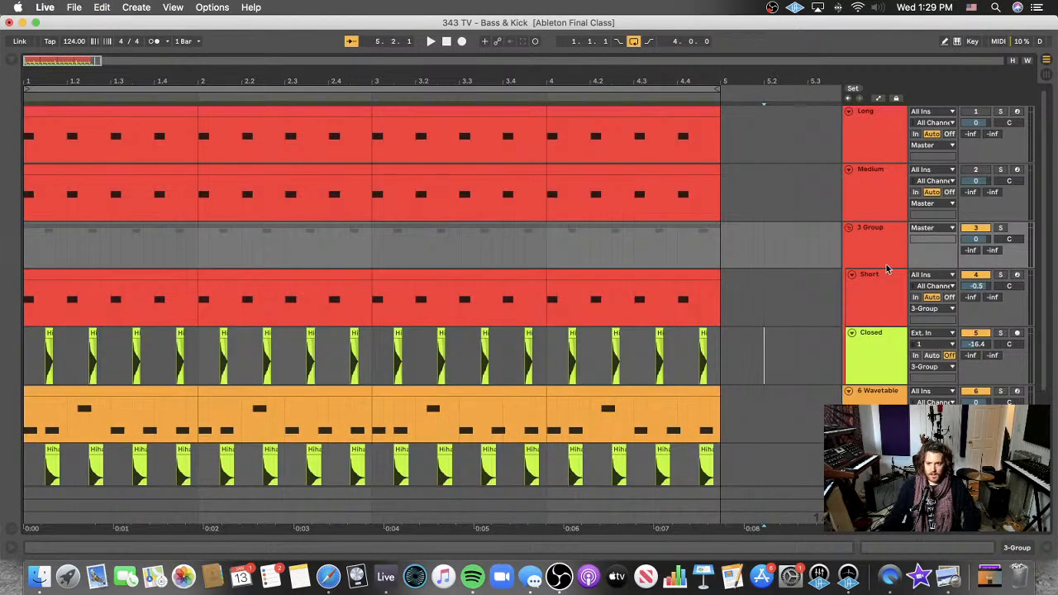
# - Rename the group holding the Short and Closed tracks as "Tight Group"
pyautogui.press('super+r')
pyautogui.write('Ti')
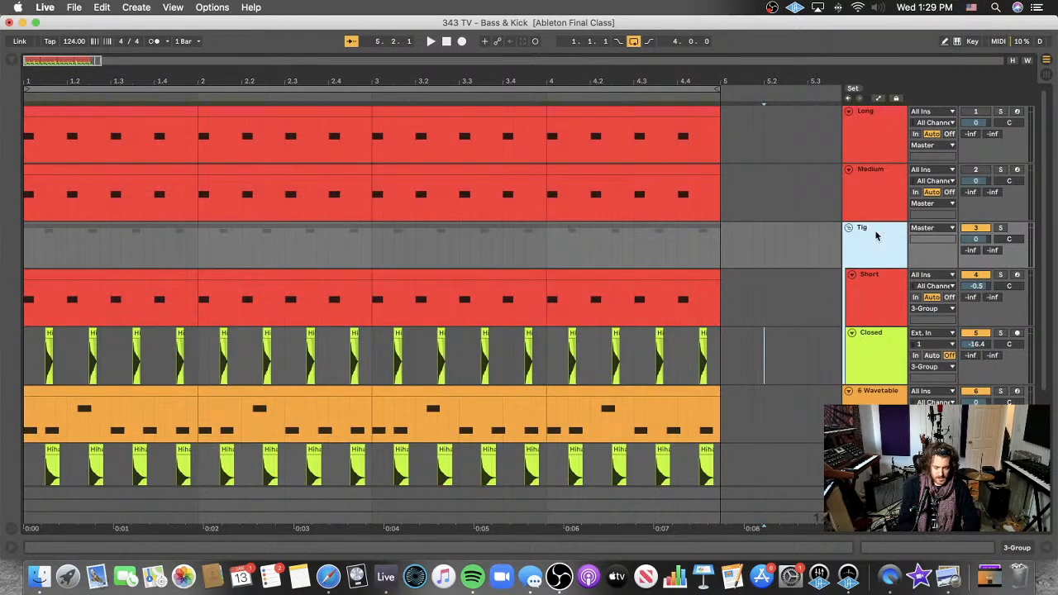
pyautogui.press('Return')
# - Move the ungrouped Closed hi-hat track up so it sits directly beneath the Long kick track
pyautogui.scroll(-2, 868, 372)
pyautogui.moveTo(877, 440); pyautogui.dragTo(888, 135)
pyautogui.scroll(2, 886, 177)
# - Group the Long and Closed tracks and name the group "Long Groove"
pyautogui.click(889, 150)
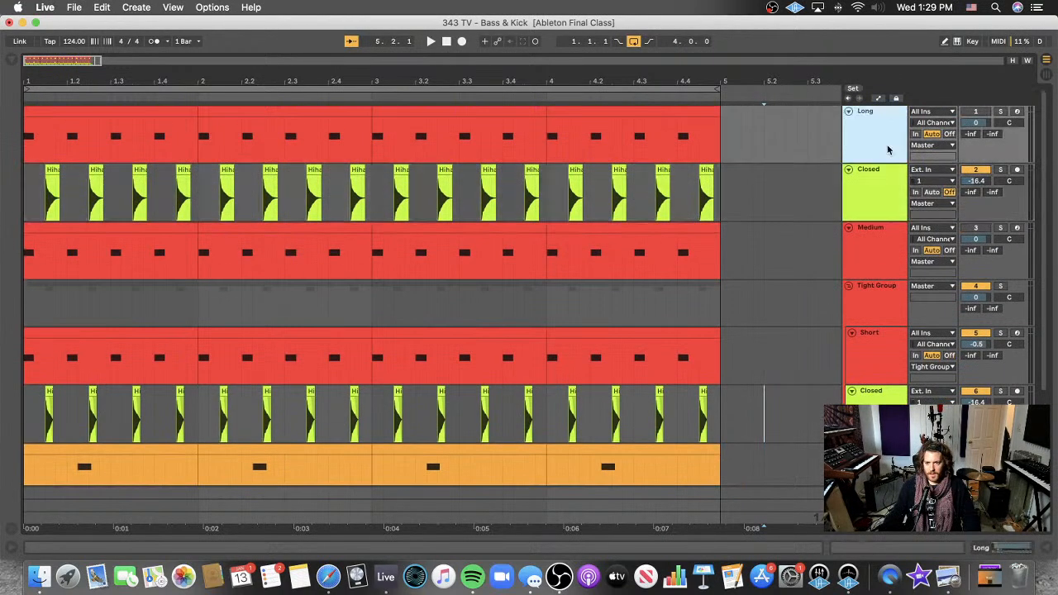
pyautogui.keyDown('shift'); pyautogui.click(874, 197); pyautogui.keyUp('shift')
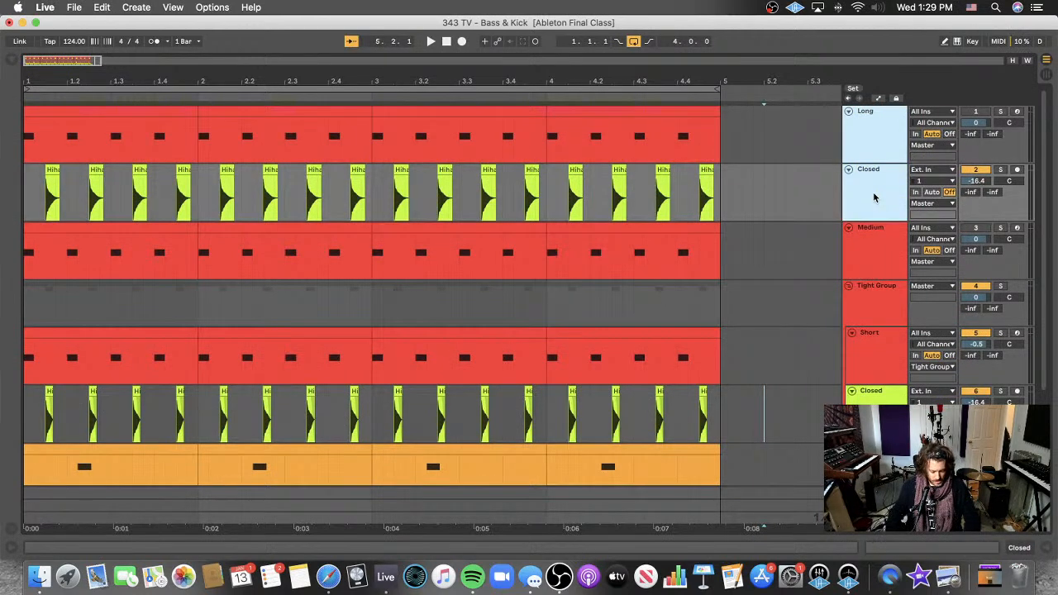
pyautogui.press('super+g')
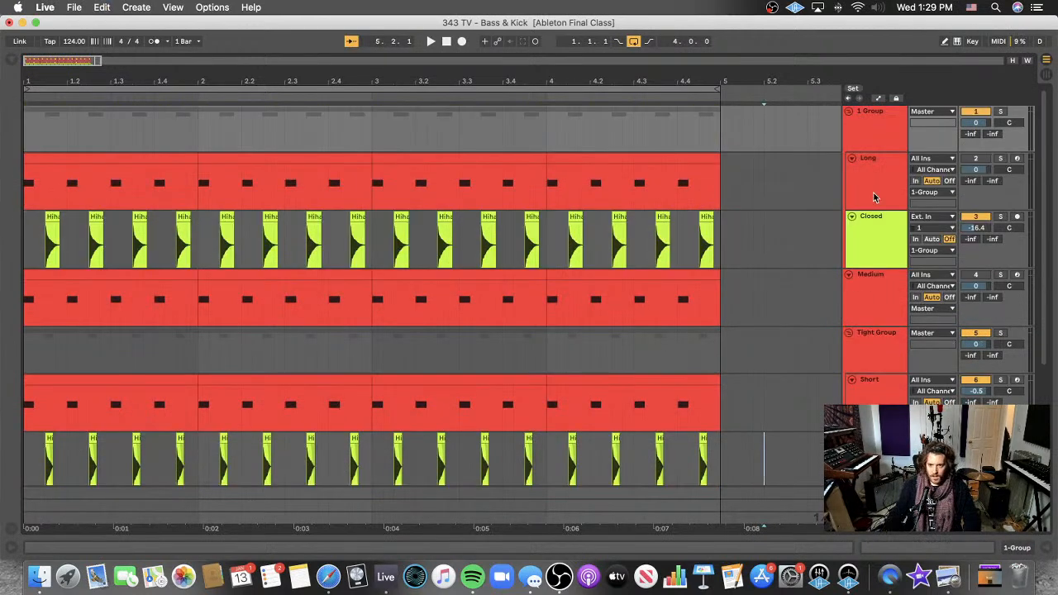
pyautogui.click(878, 128)
pyautogui.press('super+r')
pyautogui.write('Long Groove')
pyautogui.press('Return')
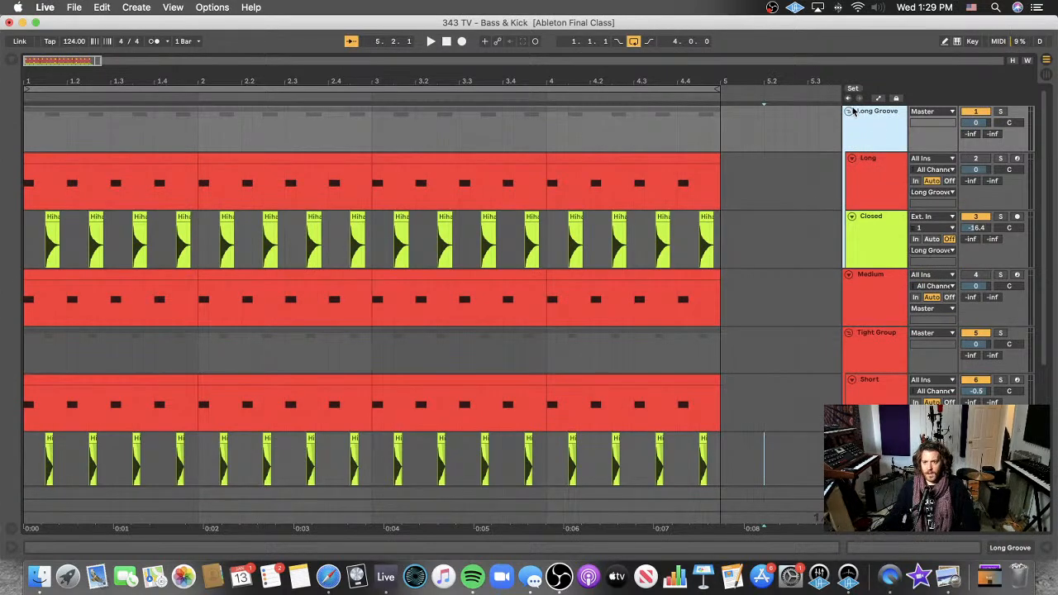
# - Fold both groups and the Medium track, and move Medium above the Long Groove group
pyautogui.click(849, 113)
pyautogui.click(848, 182)
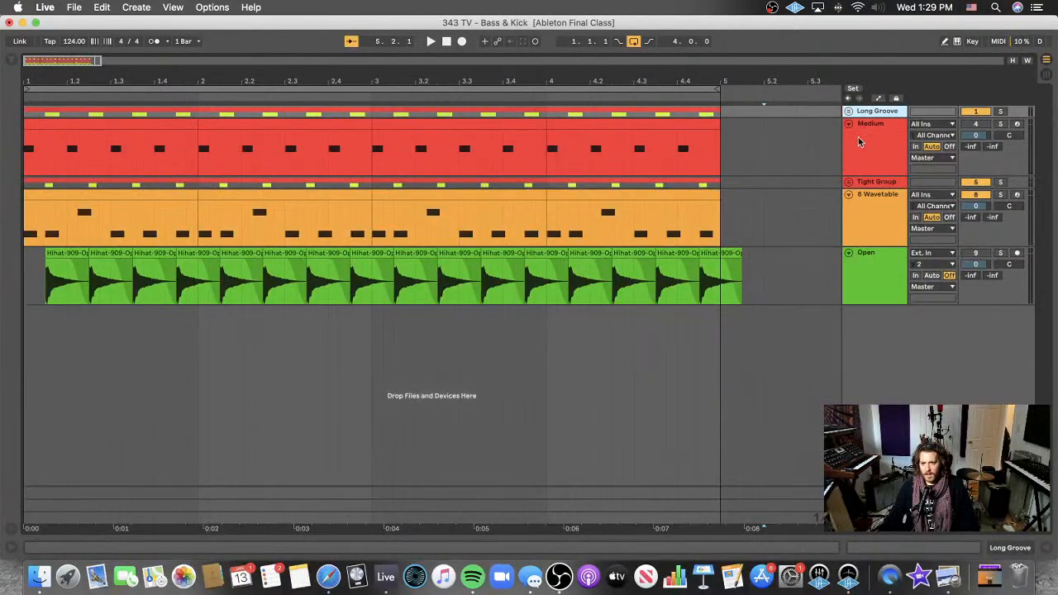
pyautogui.click(848, 124)
pyautogui.moveTo(873, 125); pyautogui.dragTo(878, 112)
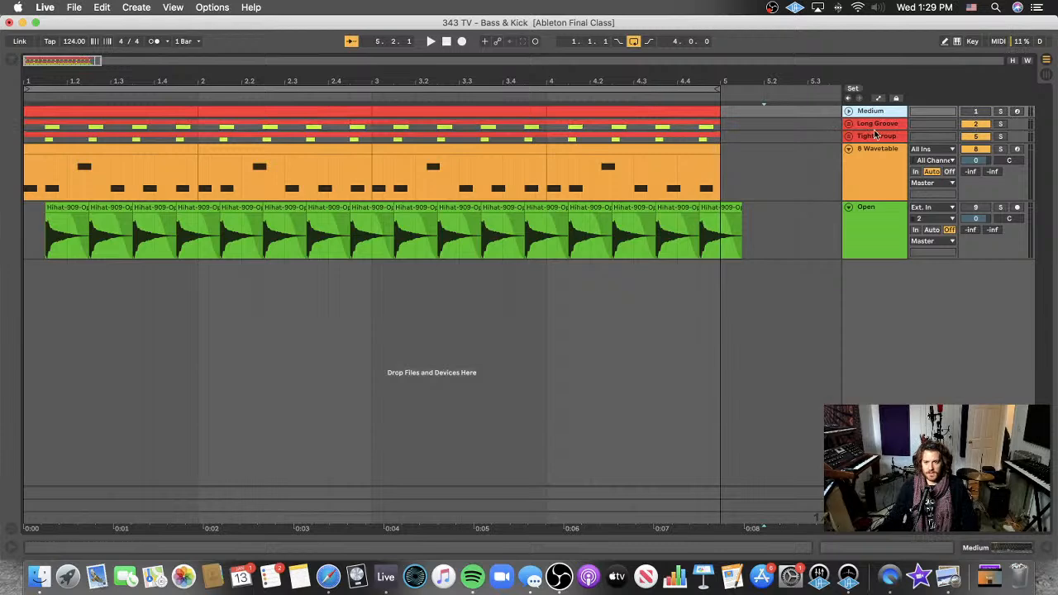
# - Unfold the Tight Group and Long Groove groups and deactivate the Long Groove group
pyautogui.click(850, 138)
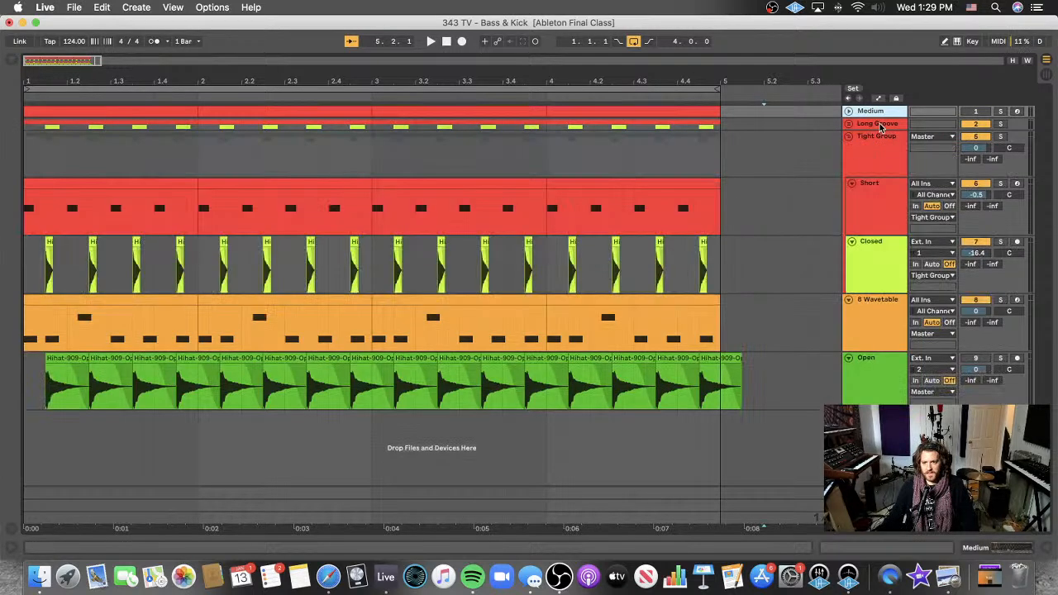
pyautogui.click(849, 124)
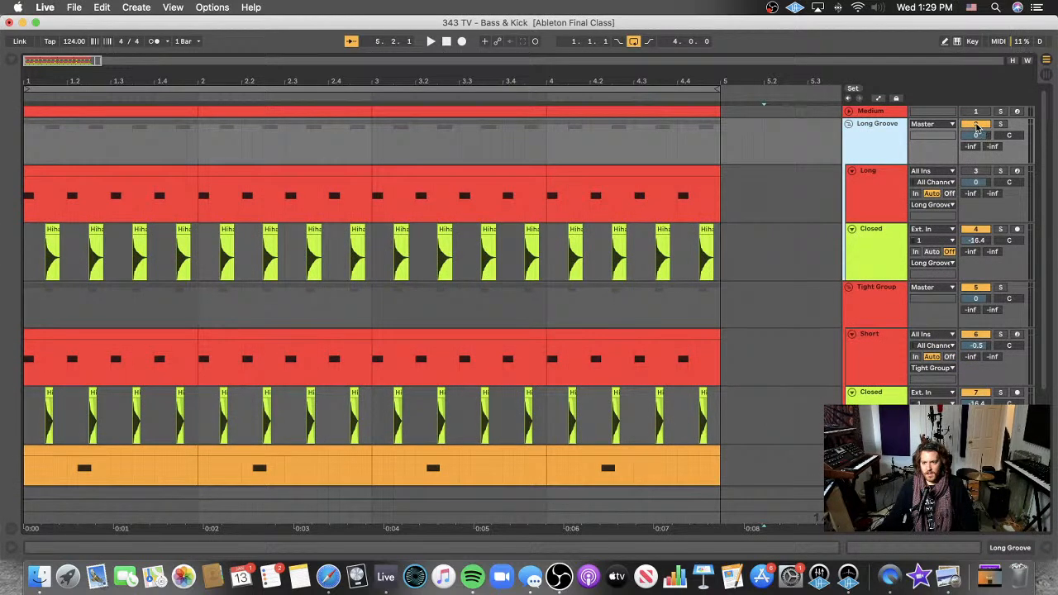
pyautogui.click(977, 127)
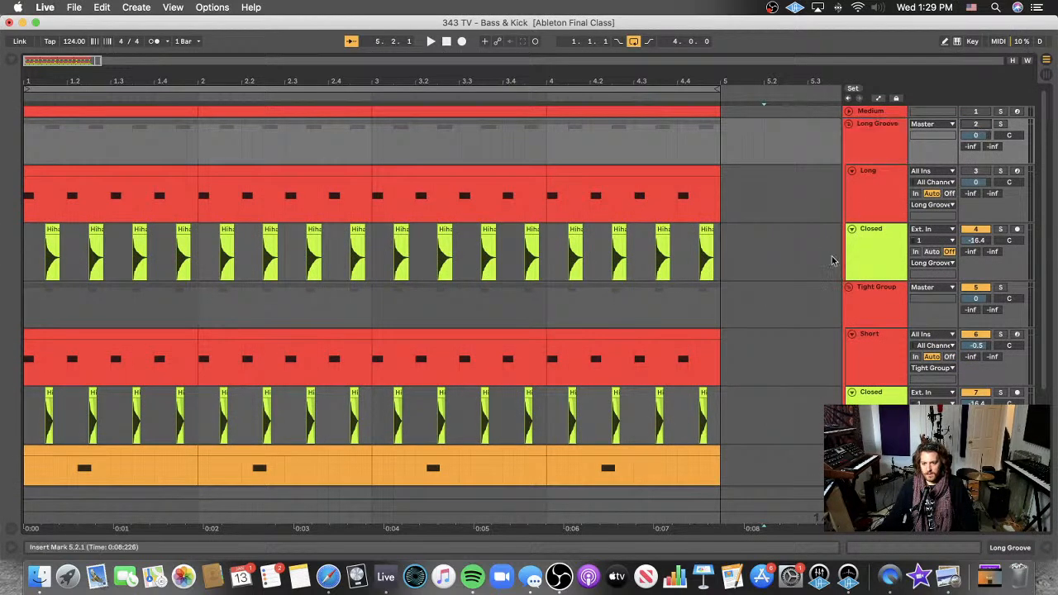
# - Rename the Tight Group as "Tight Groove"
pyautogui.click(875, 267)
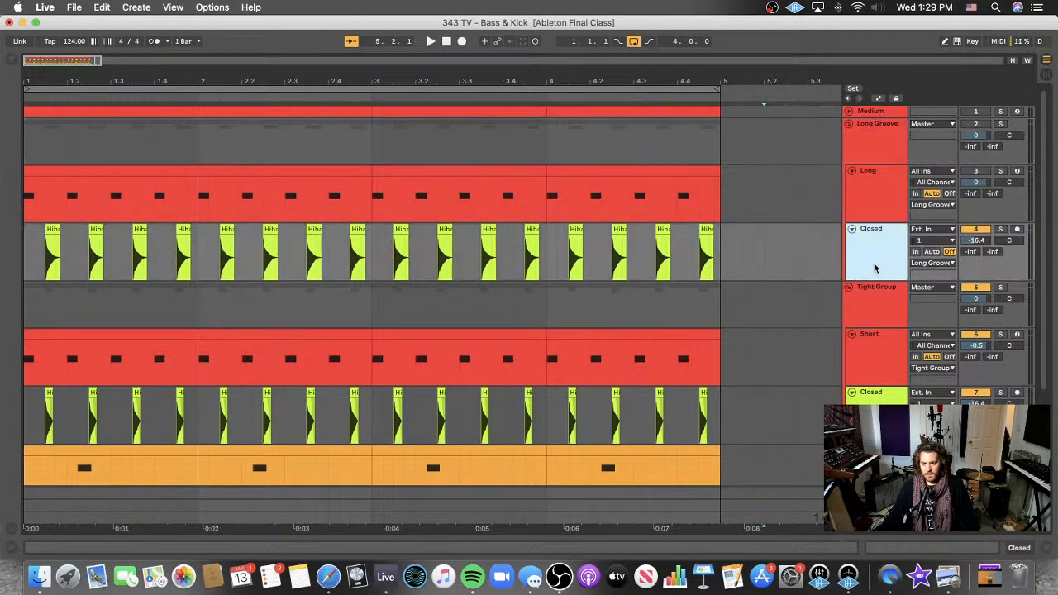
pyautogui.click(867, 318)
pyautogui.press('super+r')
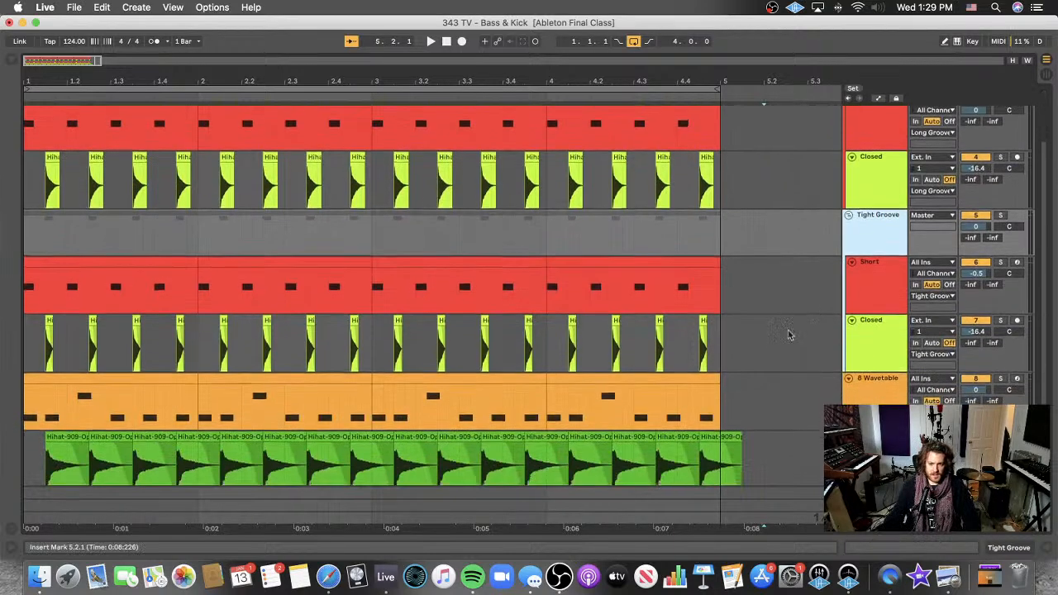
# - Play the loop to hear the Tight Groove kick and hi-hats, and stop playback
pyautogui.scroll(-1, 806, 316)
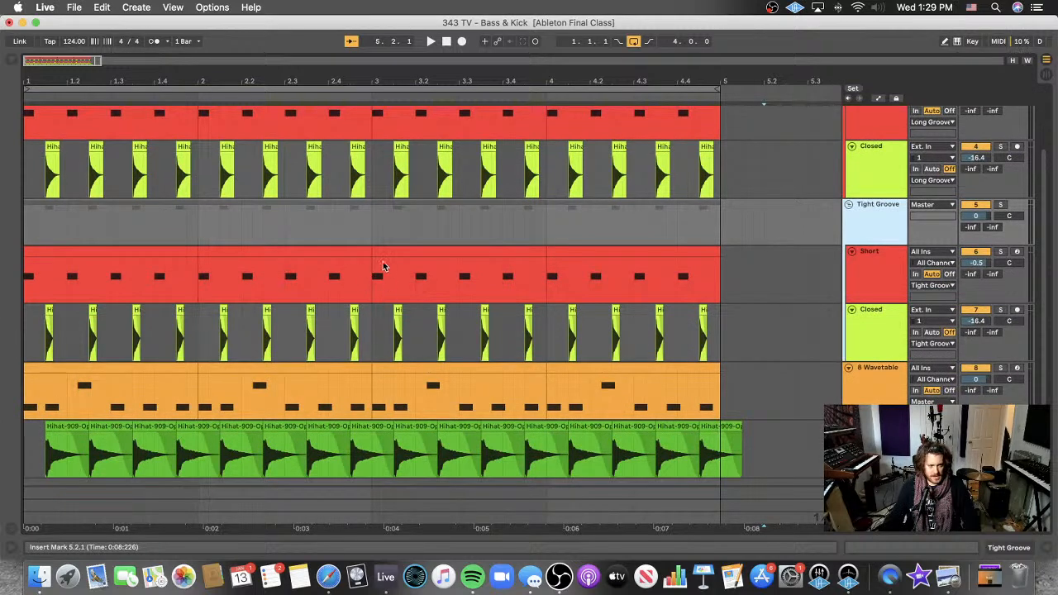
pyautogui.scroll(-2, 394, 290)
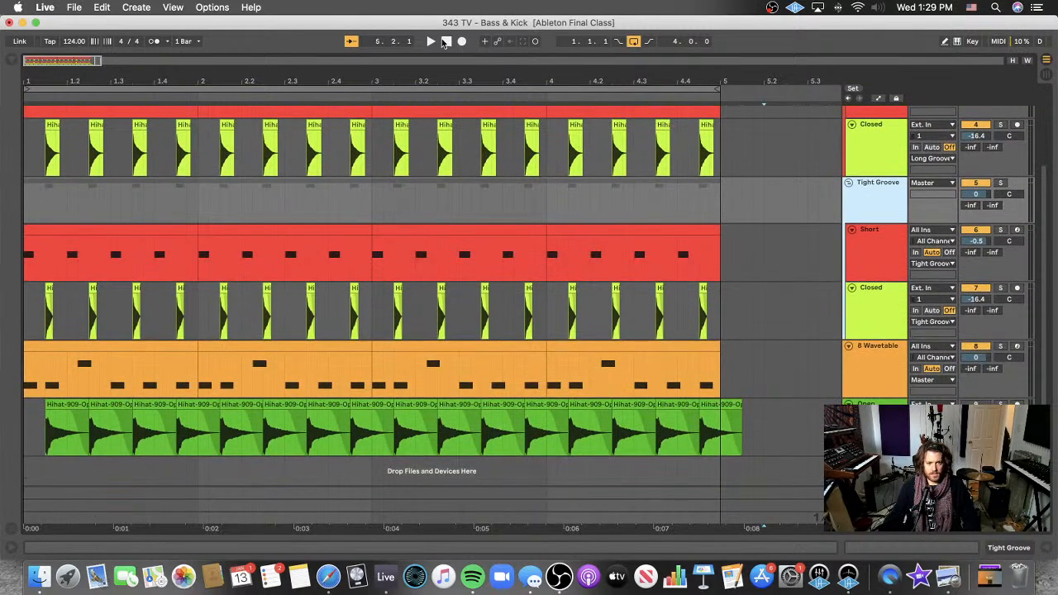
pyautogui.click(431, 41)
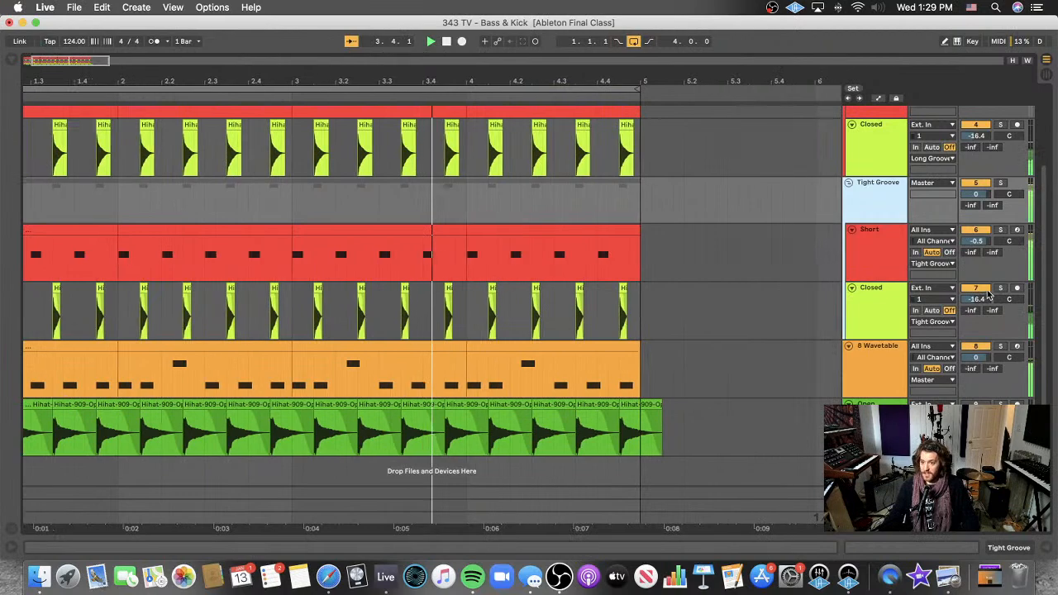
pyautogui.scroll(3, 982, 248)
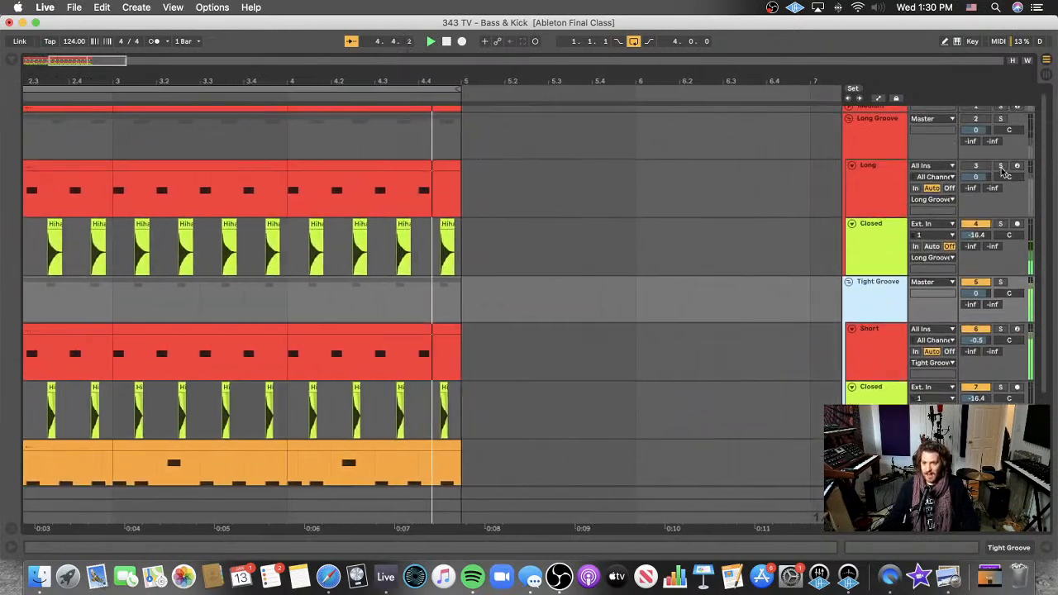
pyautogui.scroll(1, 985, 181)
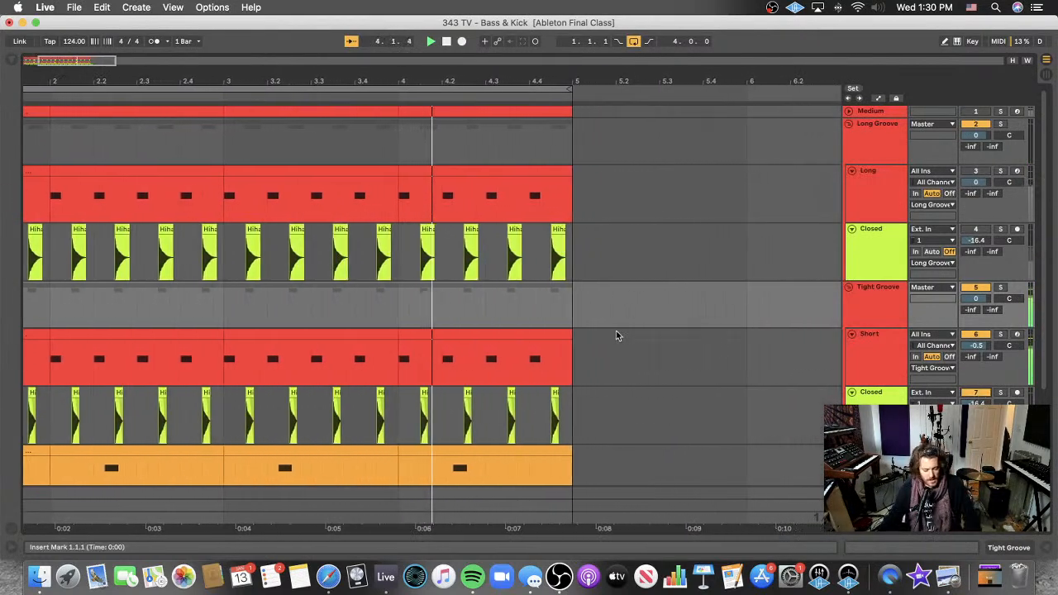
pyautogui.press('space')
# - Replay the Tight Groove from the start of the loop and stop it
pyautogui.scroll(-3, 567, 333)
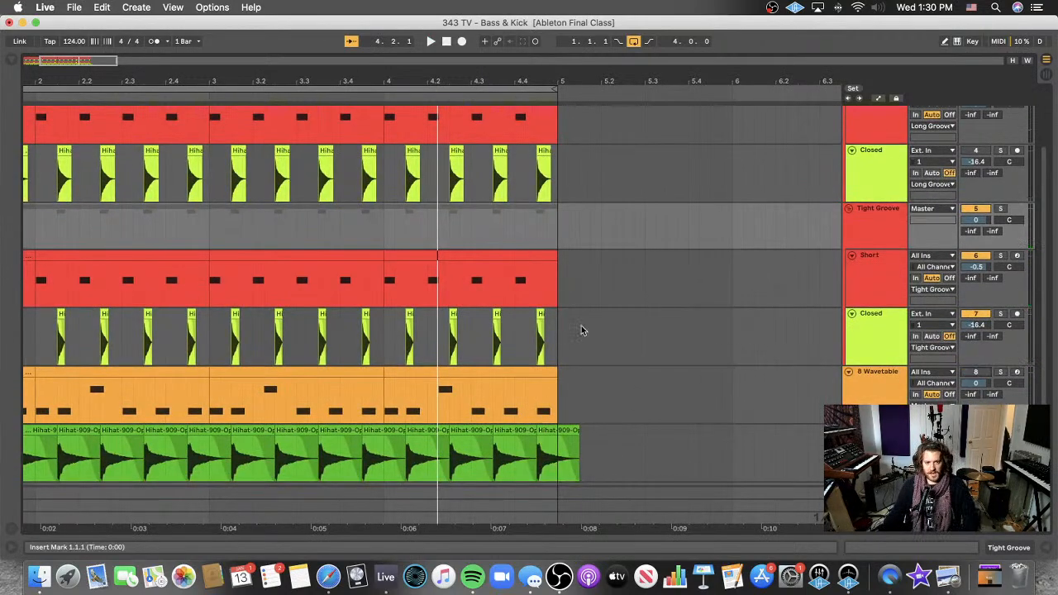
pyautogui.click(446, 41)
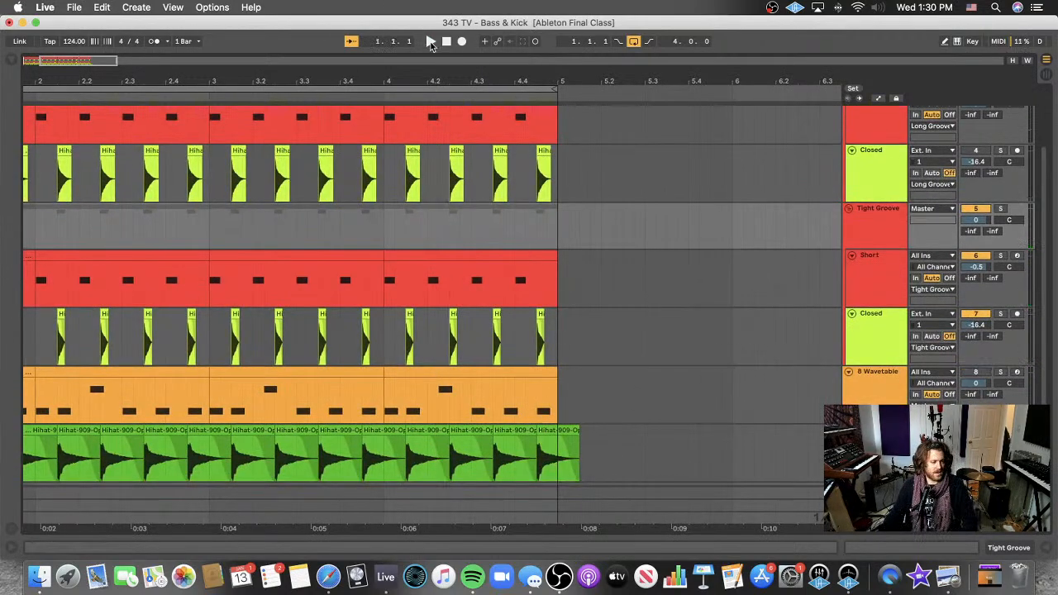
pyautogui.click(431, 41)
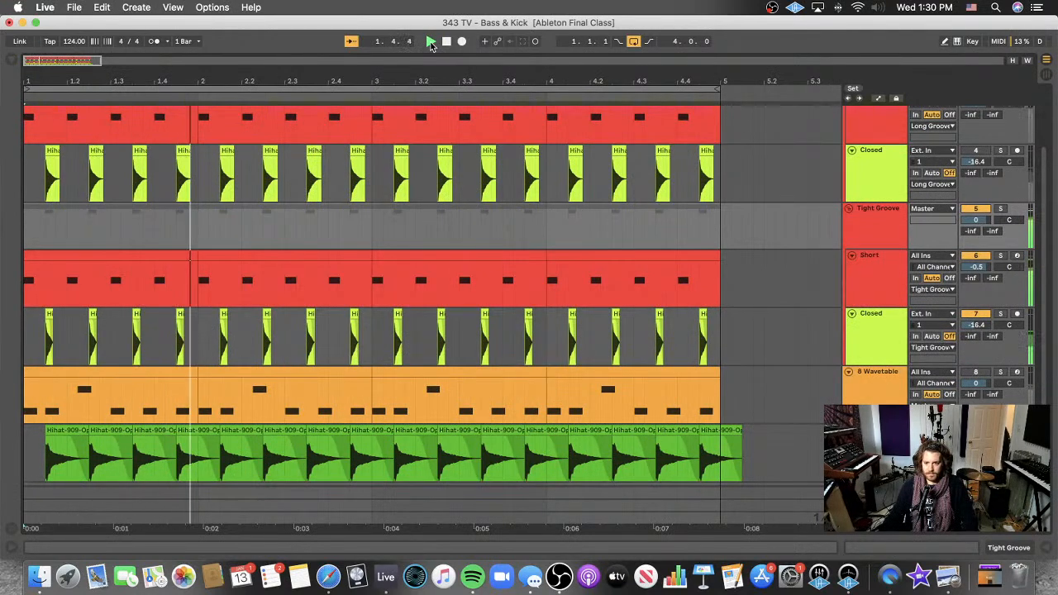
pyautogui.press('space')
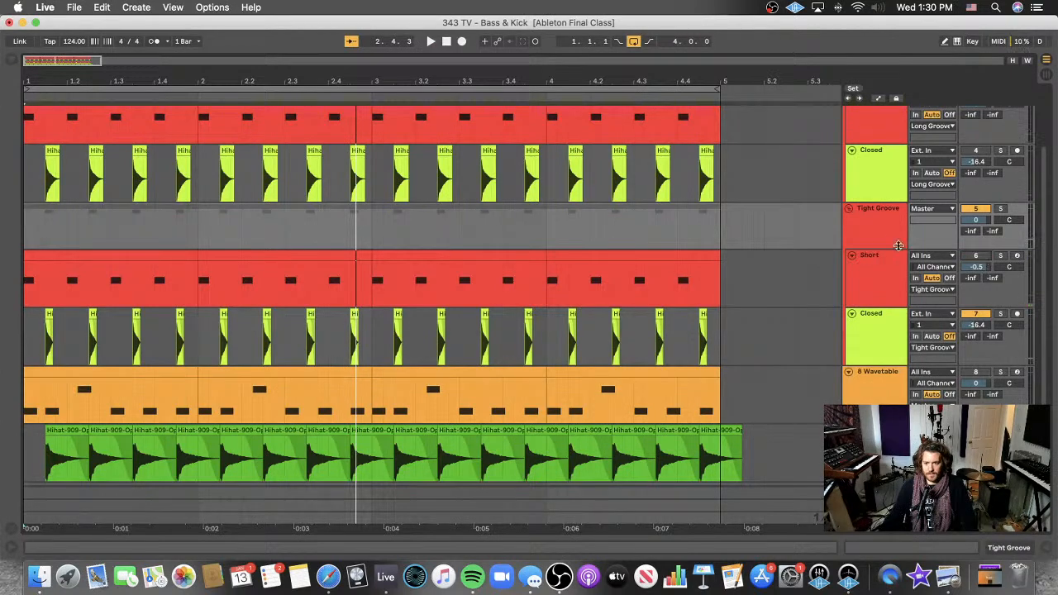
# - Reactivate the Short kick track, and audition the Long Groove group in solo before releasing the solo
pyautogui.click(979, 257)
pyautogui.scroll(3, 975, 211)
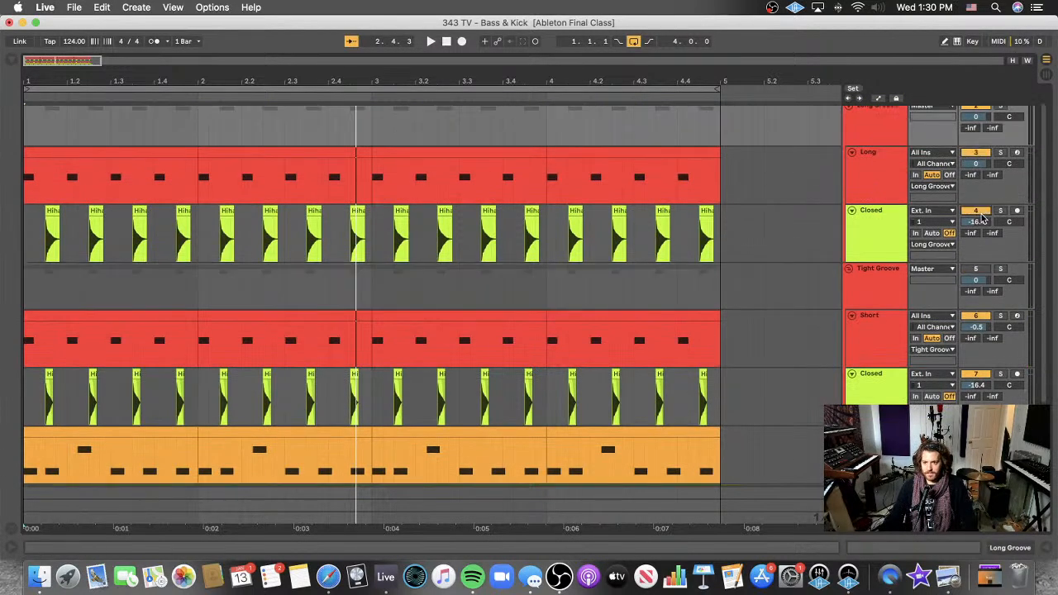
pyautogui.scroll(1, 984, 206)
pyautogui.click(1000, 124)
pyautogui.press('space')
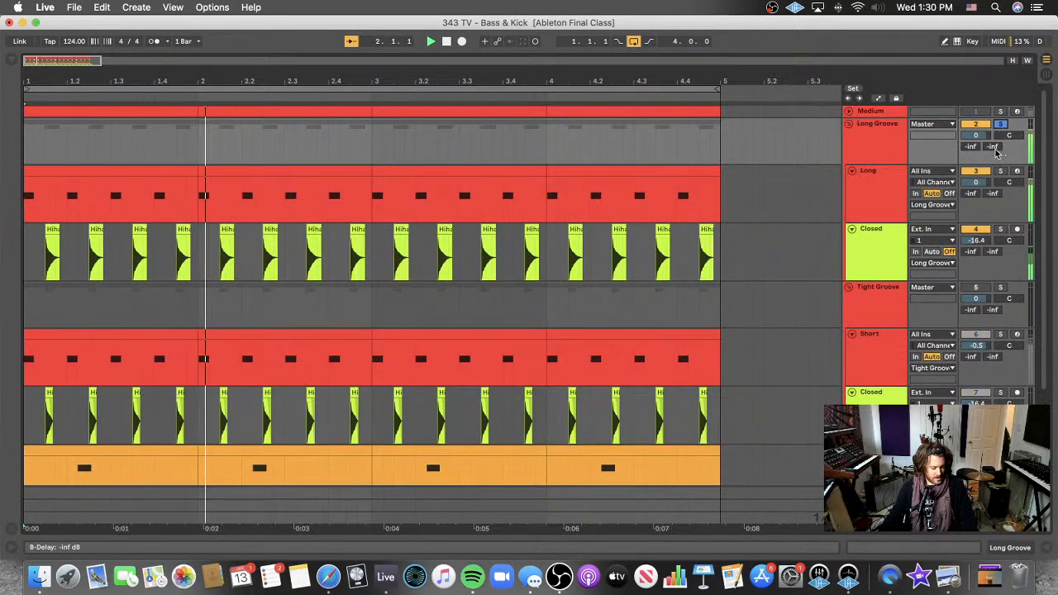
pyautogui.click(1001, 124)
# - Deactivate the Closed hi-hat track in Long Groove and select the Closed track in Tight Groove
pyautogui.click(979, 231)
pyautogui.press('Down')
pyautogui.press('Down')
pyautogui.press('Down')
pyautogui.press('Down')
pyautogui.press('Down')
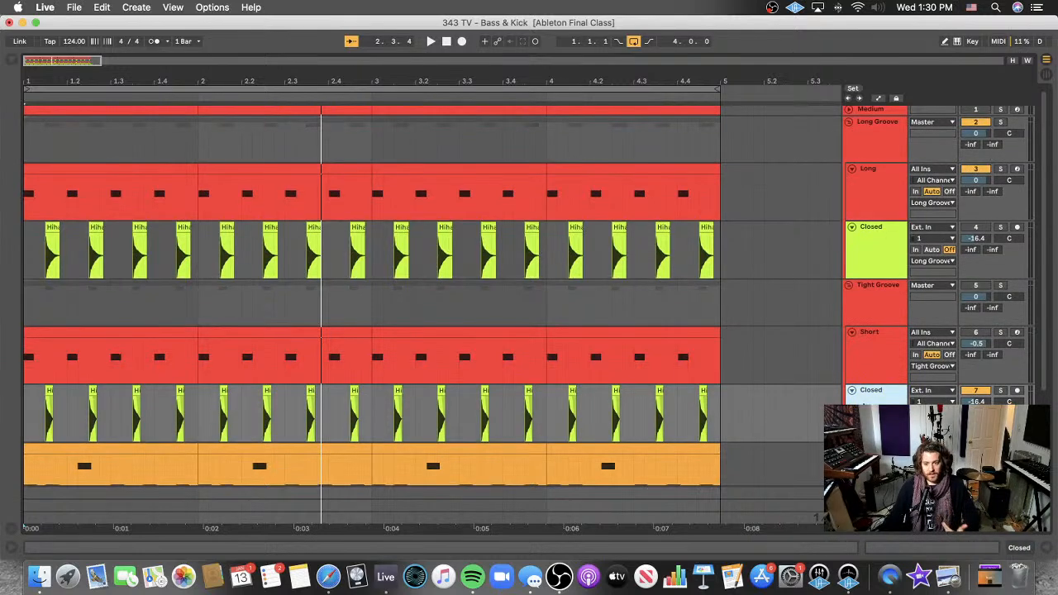
# - Reactivate the Tight Groove group and play the loop with the long kick and tight hi-hats
pyautogui.click(431, 41)
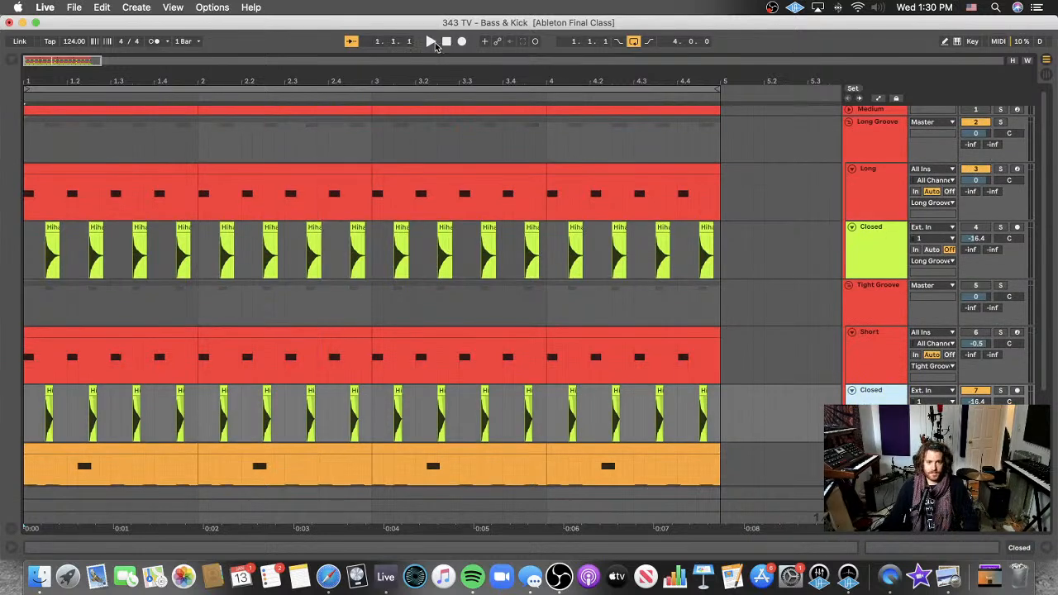
pyautogui.press('space')
pyautogui.click(976, 287)
pyautogui.click(432, 42)
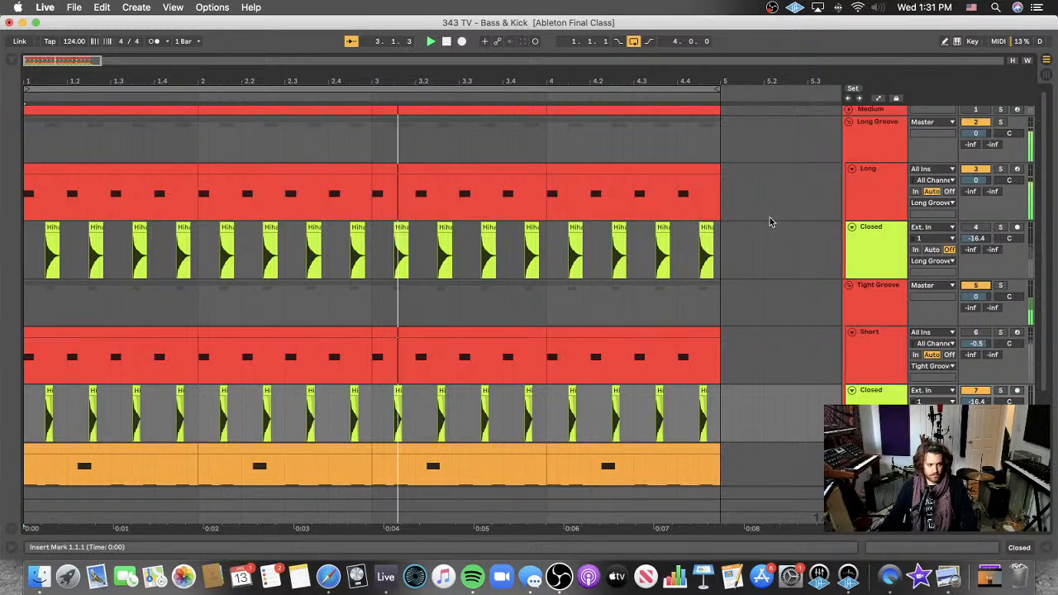
pyautogui.hscroll(1, 761, 227)
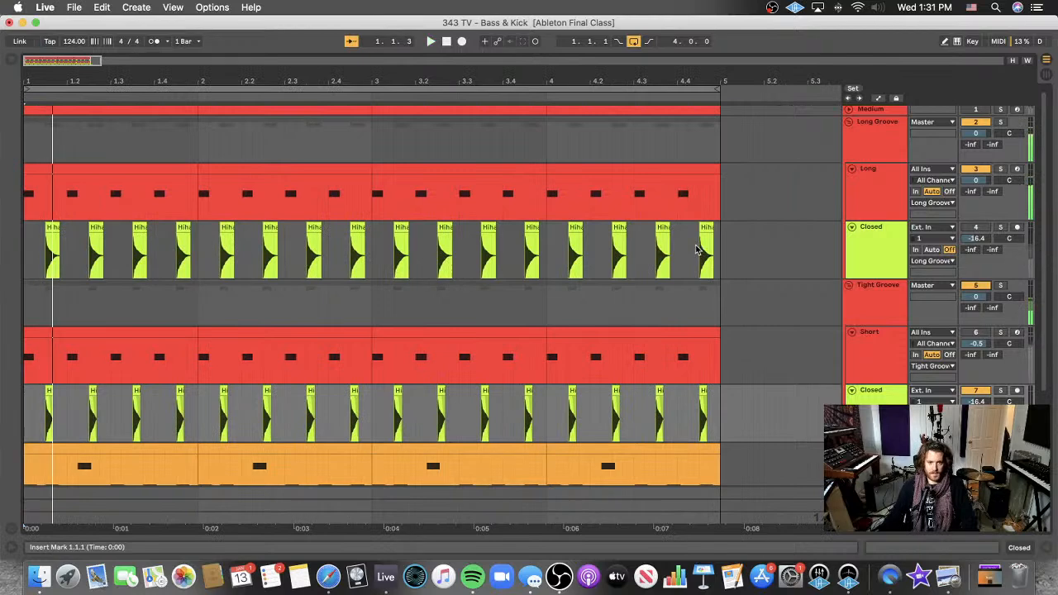
pyautogui.click(446, 41)
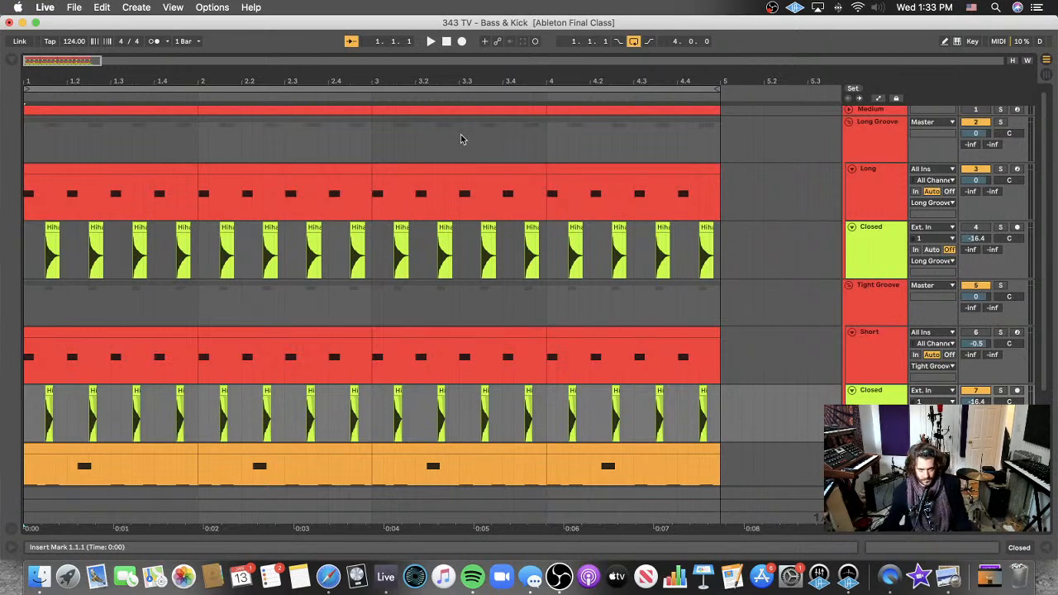
# - Play the loop to compare the kick variations against the tight hi-hats and bass, and return to the start
pyautogui.scroll(-3, 472, 144)
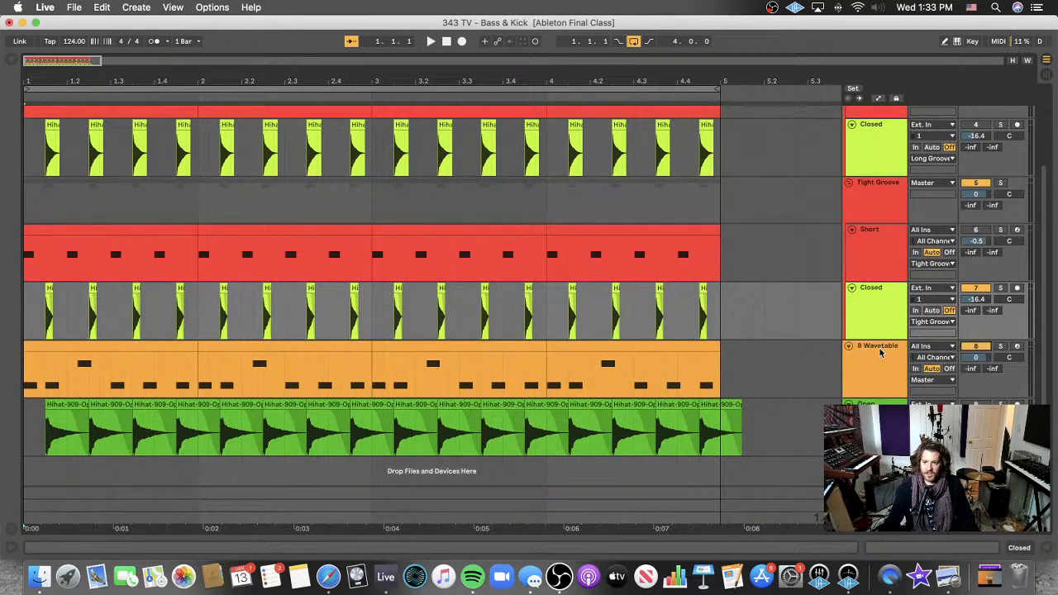
pyautogui.press('space')
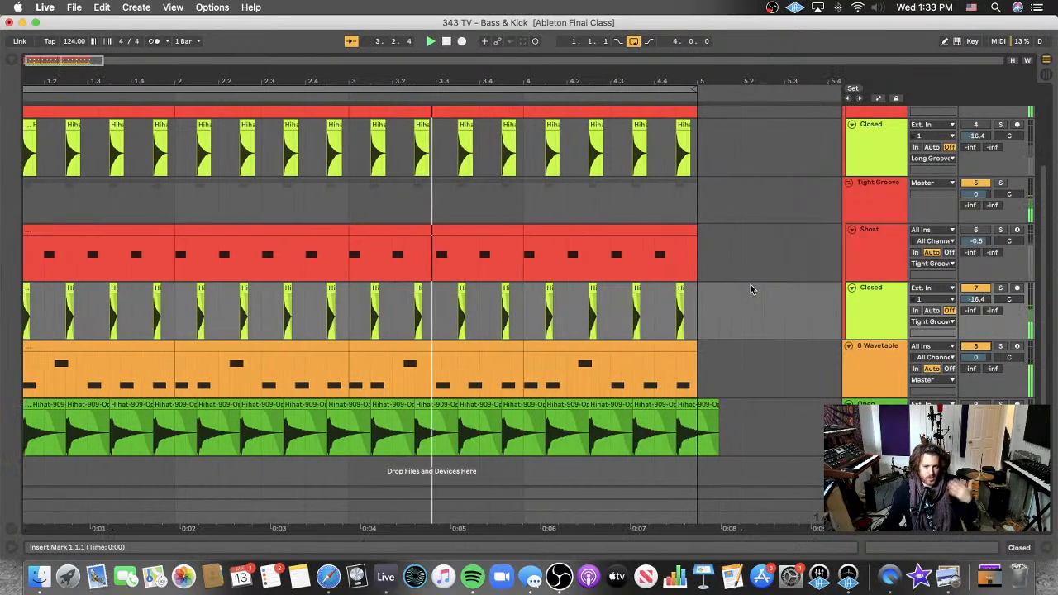
pyautogui.scroll(3, 744, 277)
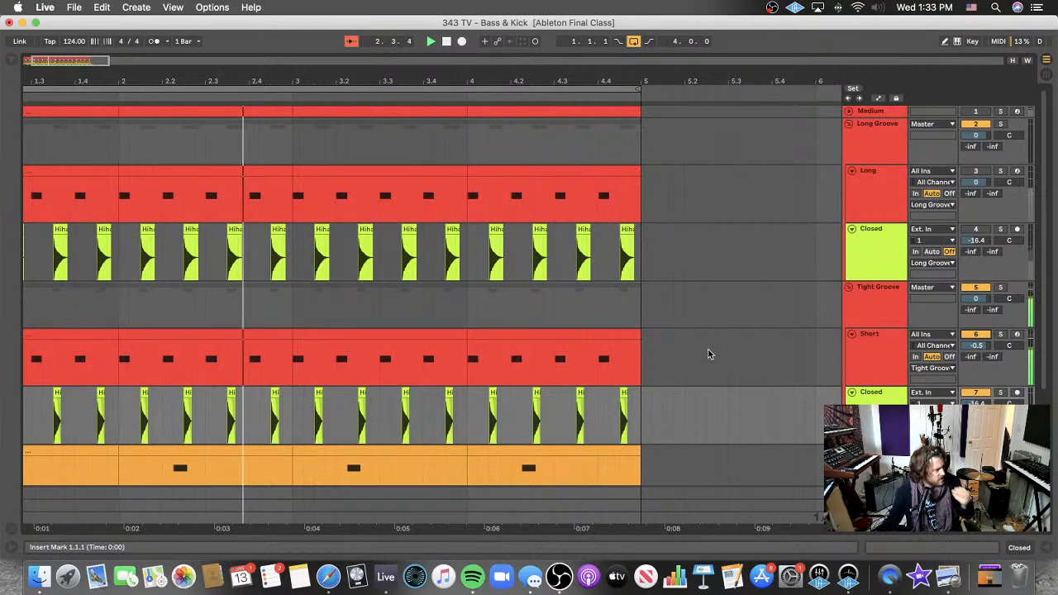
pyautogui.press('space')
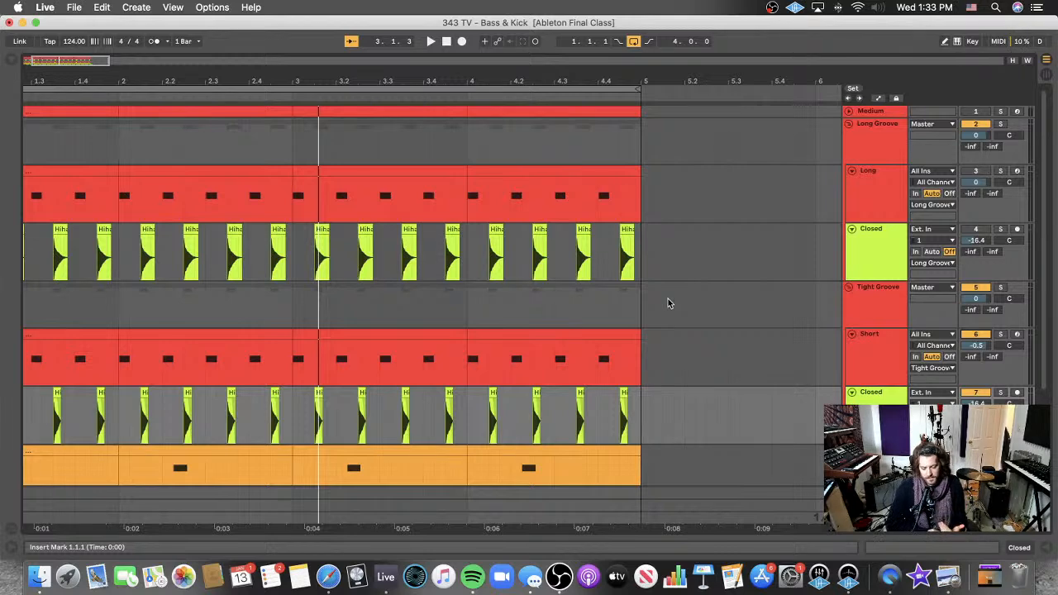
pyautogui.hscroll(-3, 669, 304)
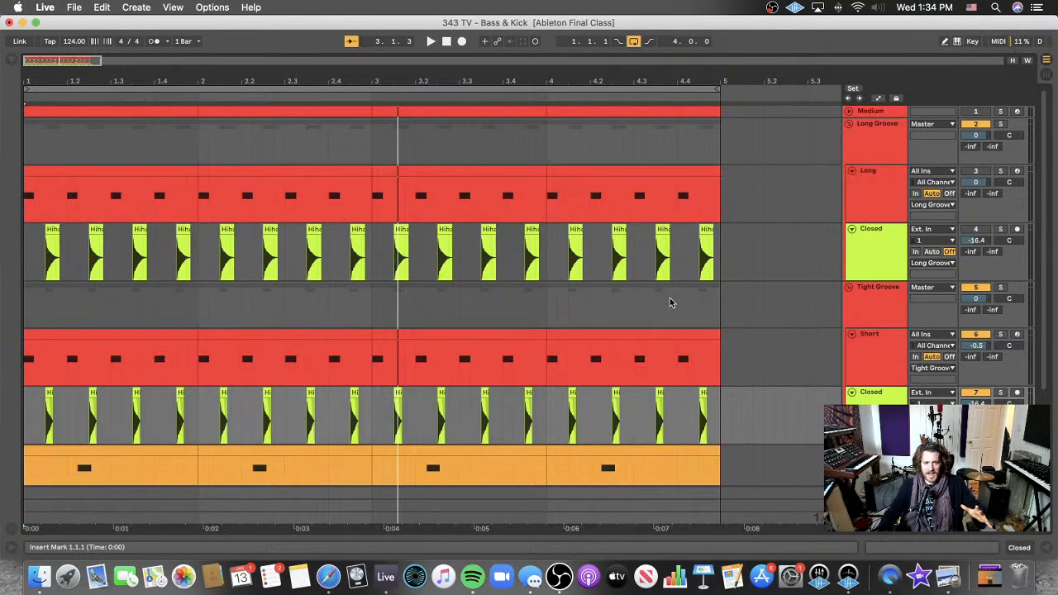
pyautogui.click(447, 41)
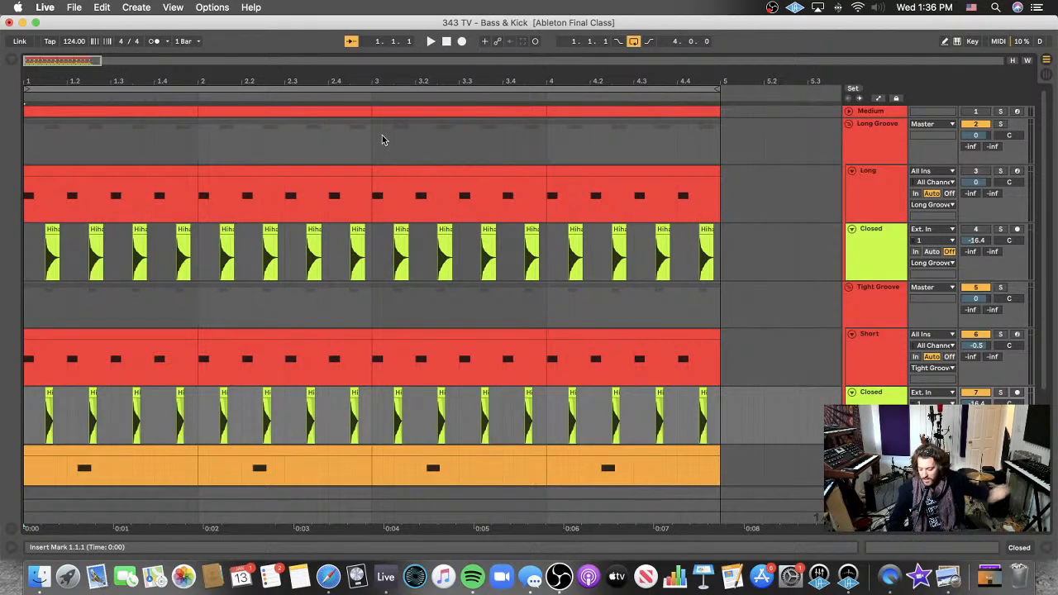
pyautogui.scroll(-4, 761, 361)
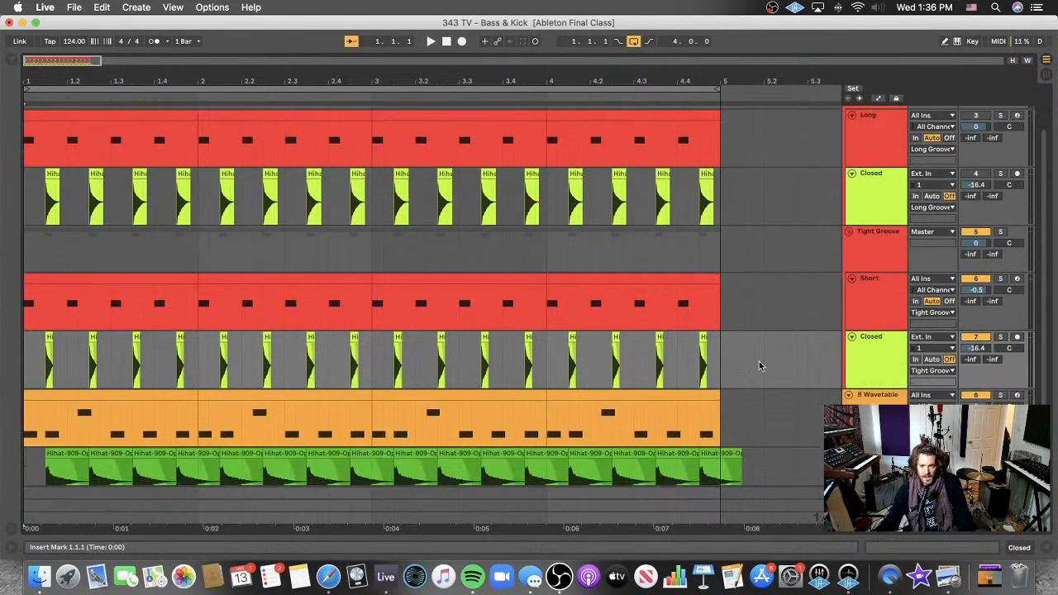
# - Play the loop and switch the Short kick track off and on to compare the bass with and without it
pyautogui.scroll(4, 838, 217)
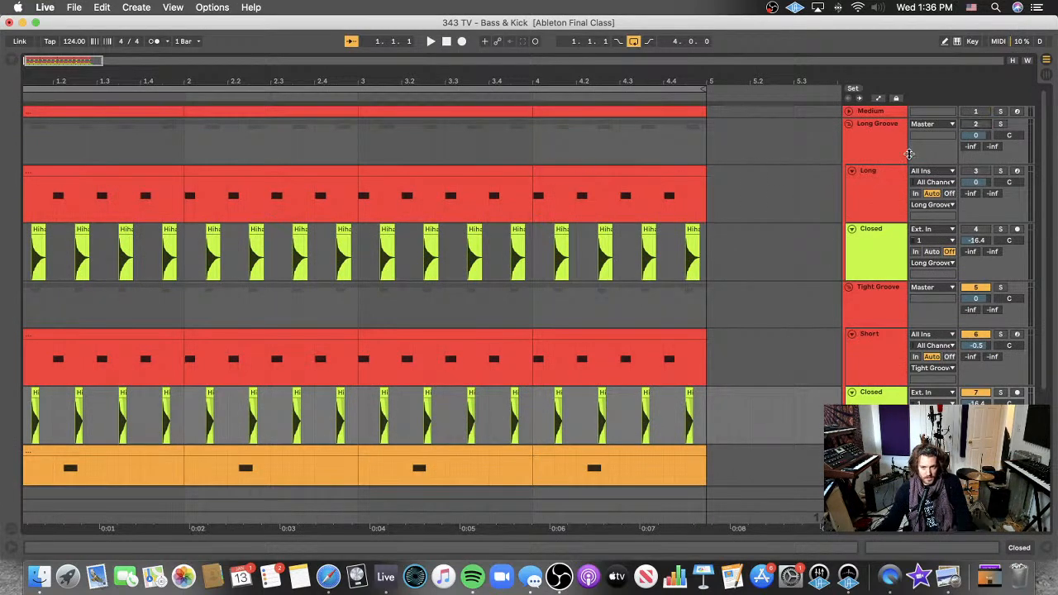
pyautogui.scroll(-6, 586, 173)
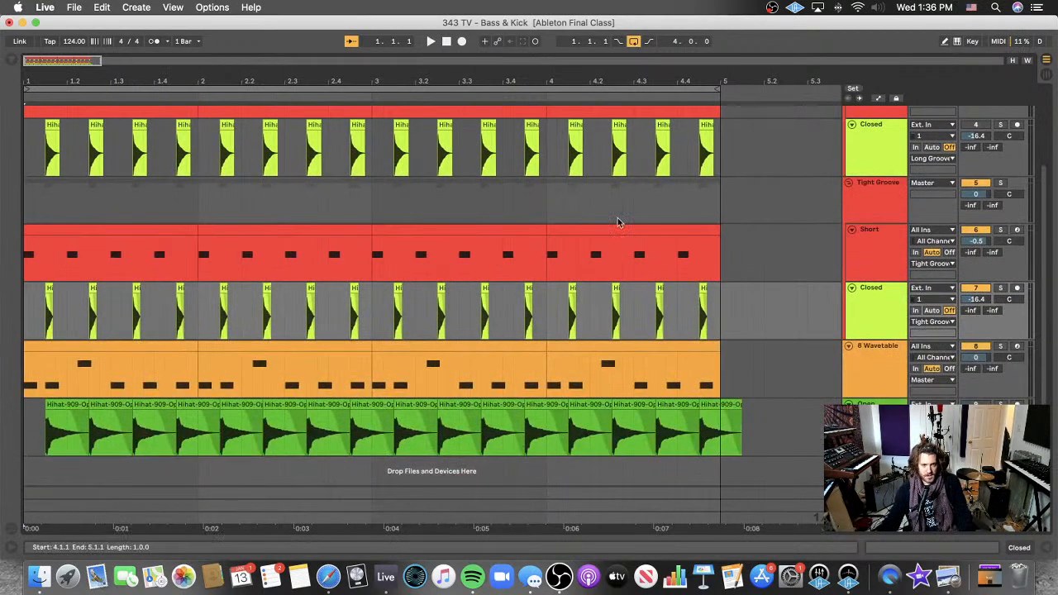
pyautogui.click(431, 41)
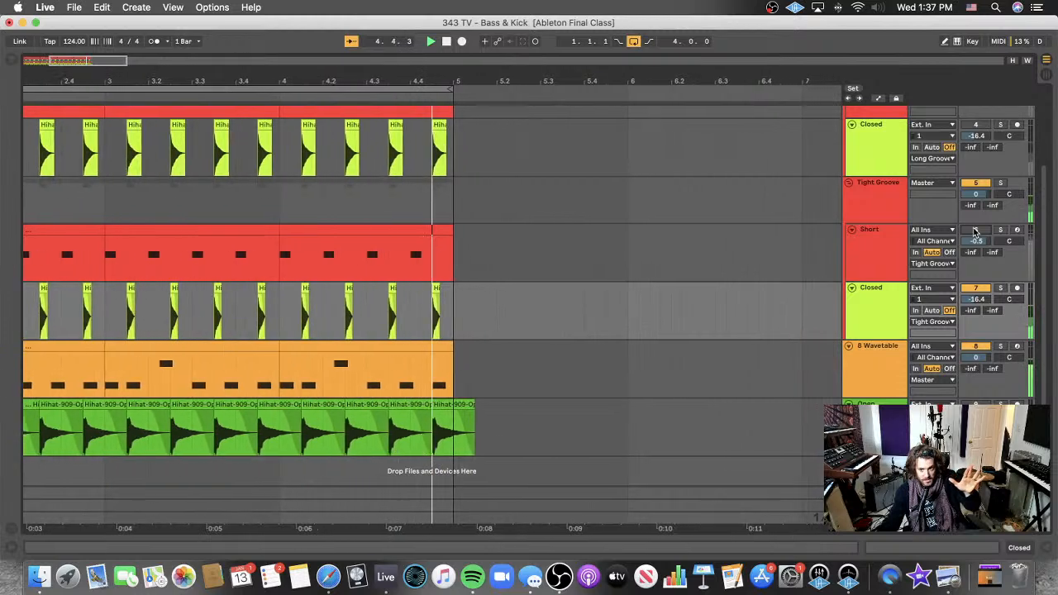
pyautogui.click(976, 231)
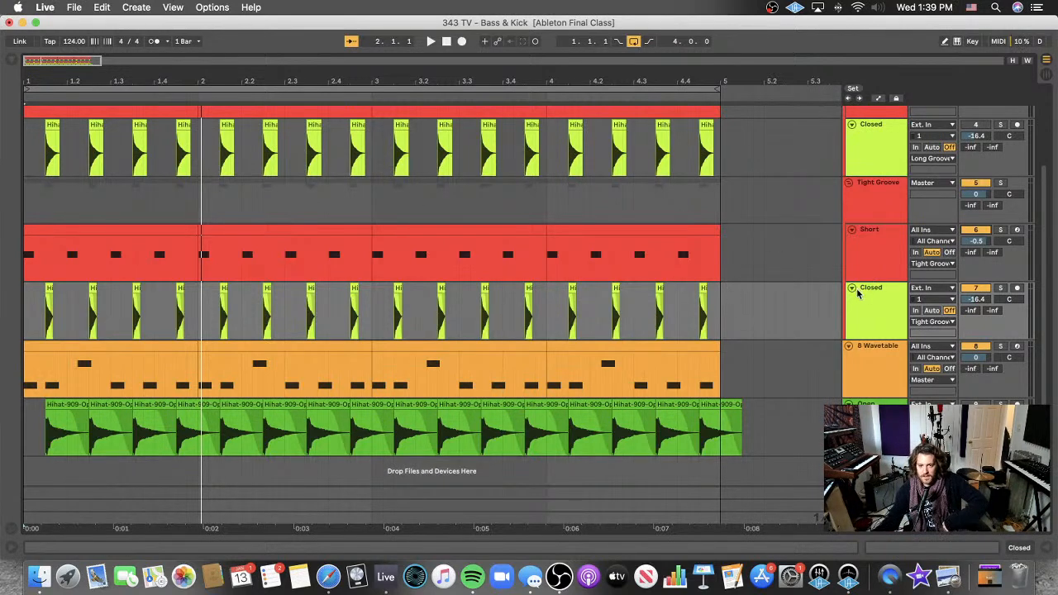
# - Audition the Wavetable bass track in solo and with the full loop, and view its synth settings
pyautogui.click(893, 354)
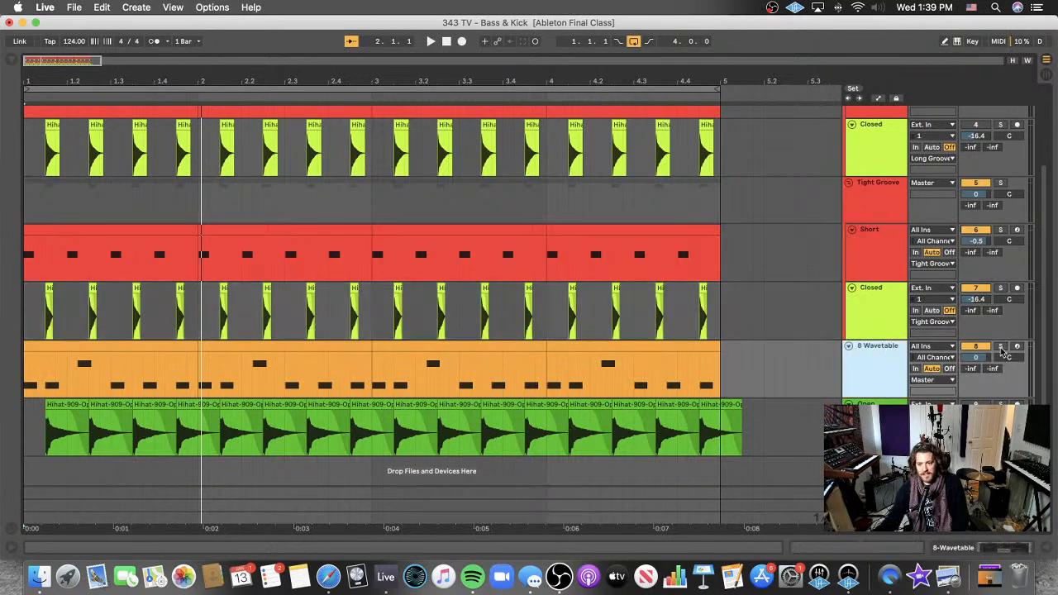
pyautogui.click(1001, 347)
pyautogui.press('space')
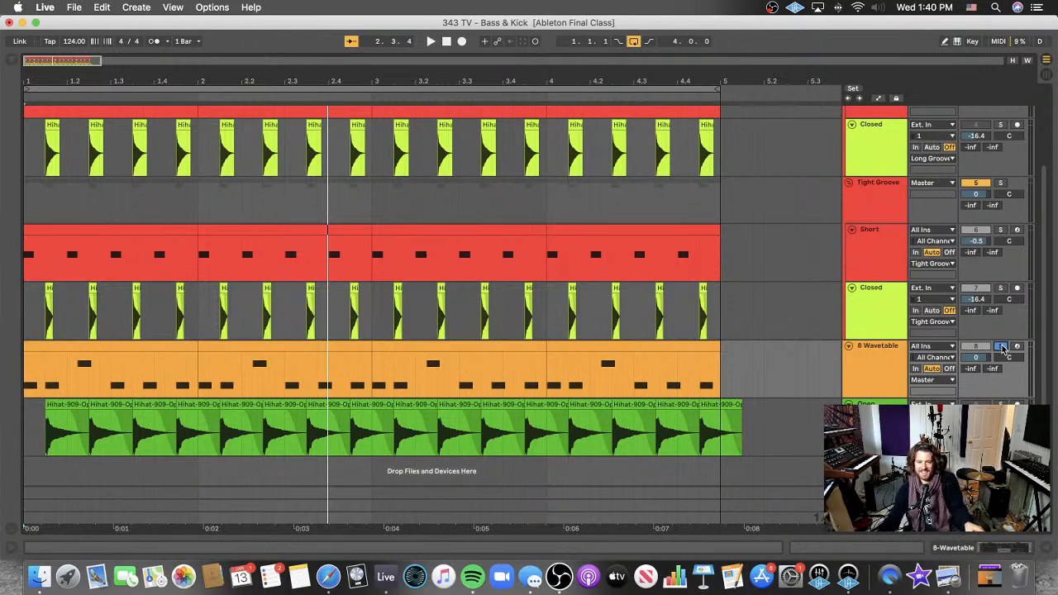
pyautogui.click(1000, 345)
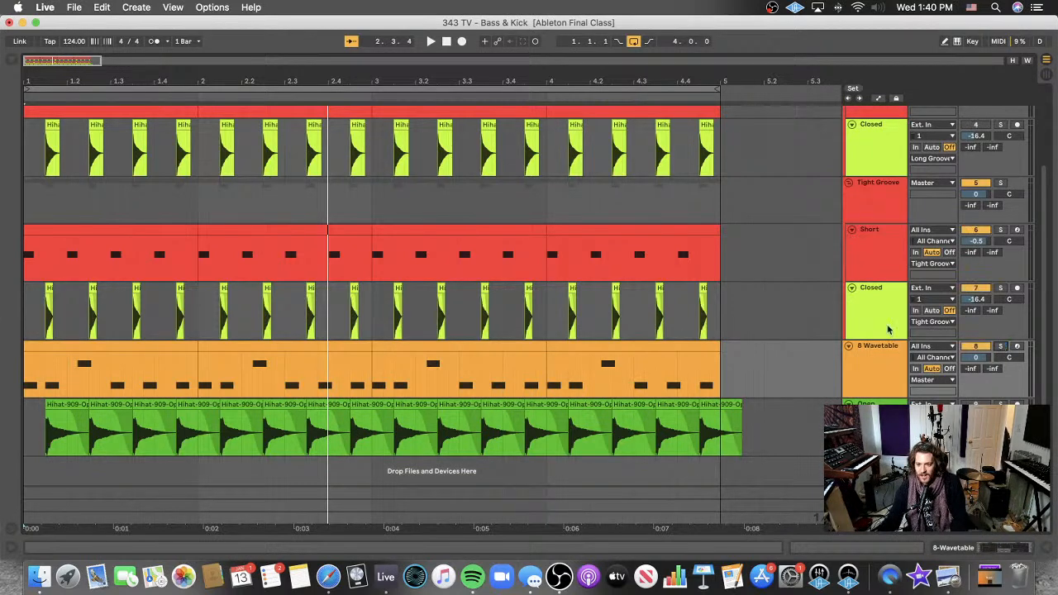
pyautogui.press('space')
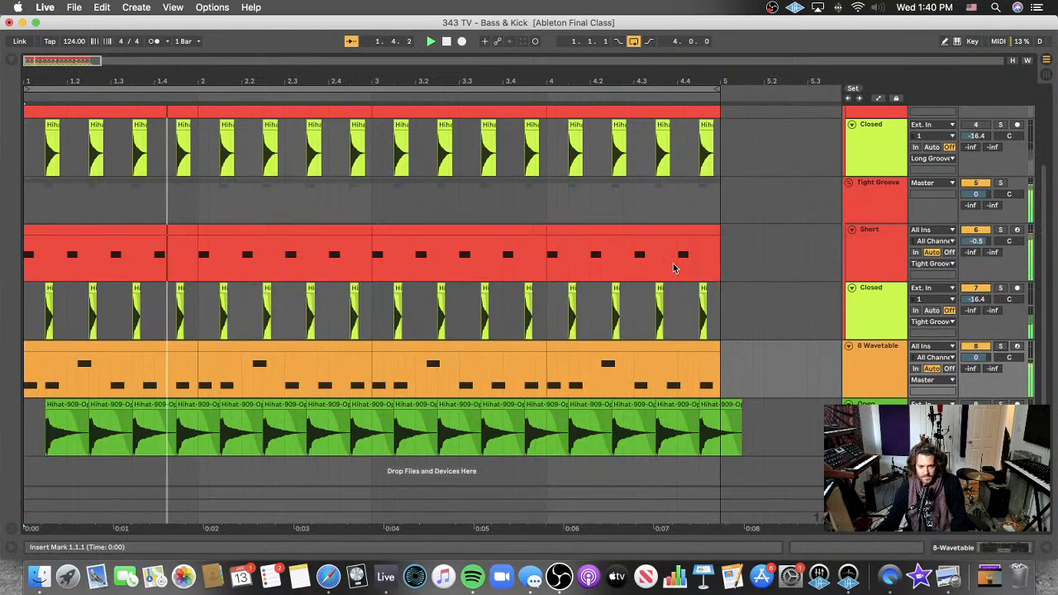
pyautogui.doubleClick(878, 356)
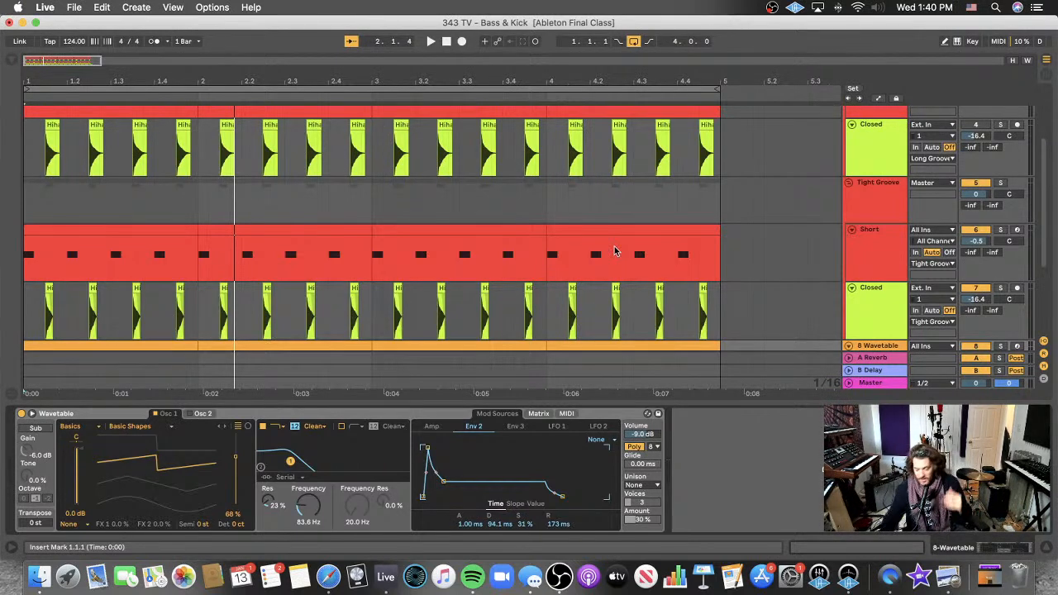
pyautogui.click(731, 403)
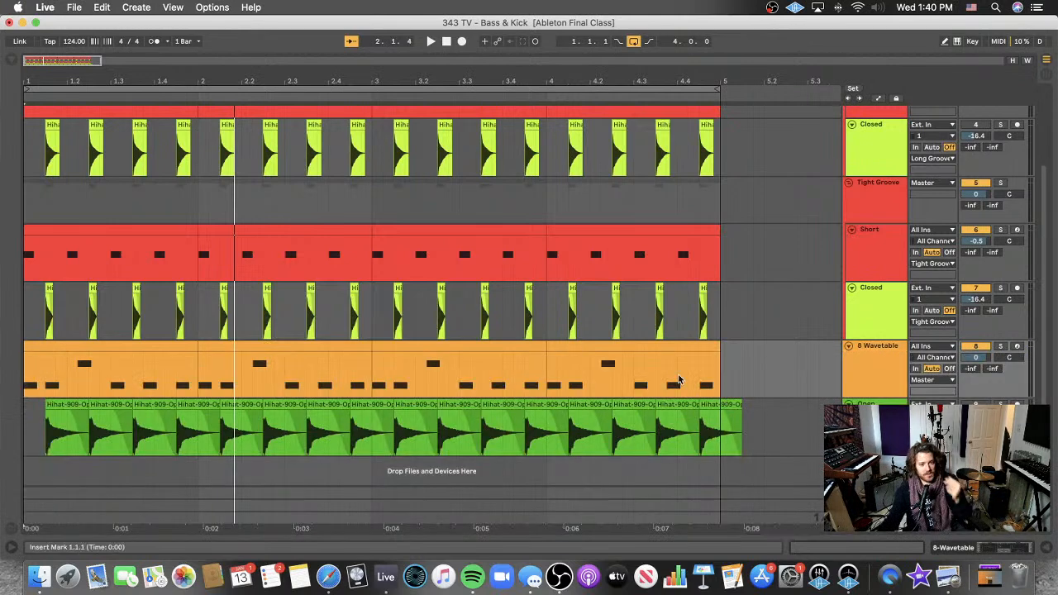
# - Rename the Wavetable bass track as Short Bass
pyautogui.click(860, 365)
pyautogui.press('super+r')
pyautogui.write('A')
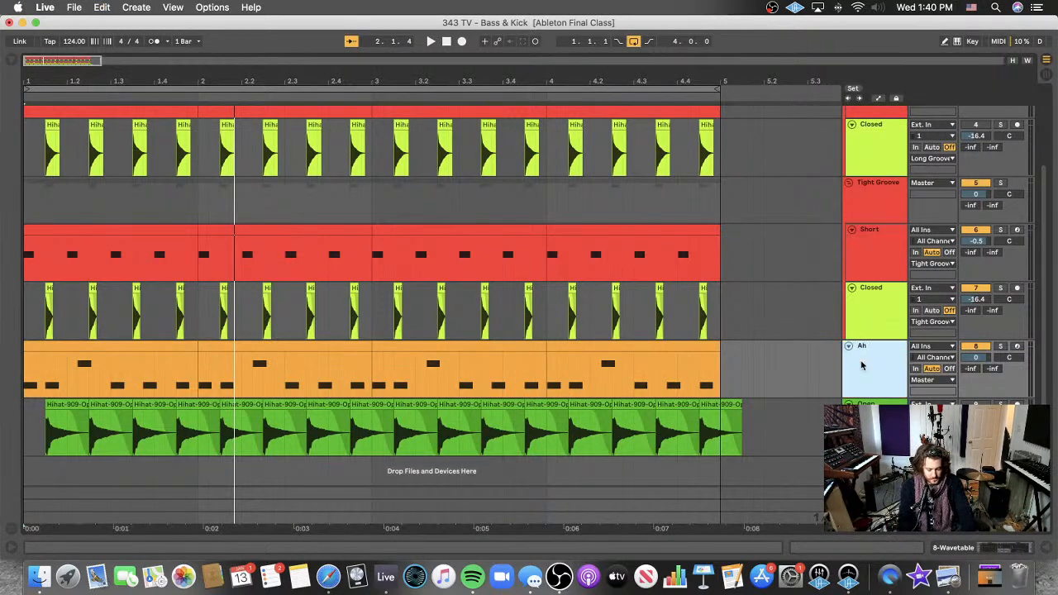
pyautogui.write('hort Bass')
pyautogui.press('Return')
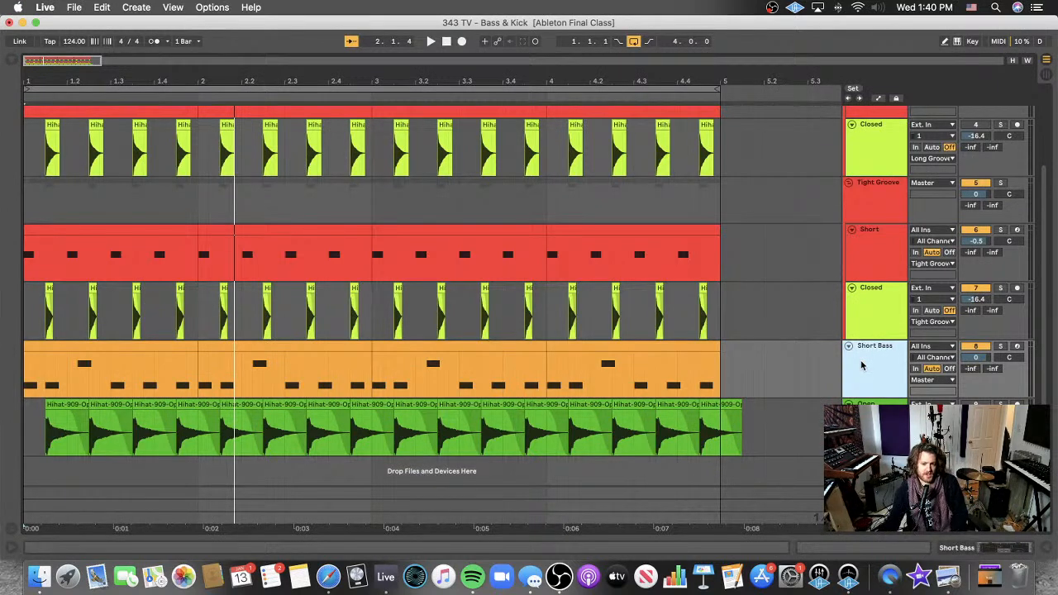
# - Duplicate the Short Bass track, deactivate the original, and return playback to the start
pyautogui.press('super+t')
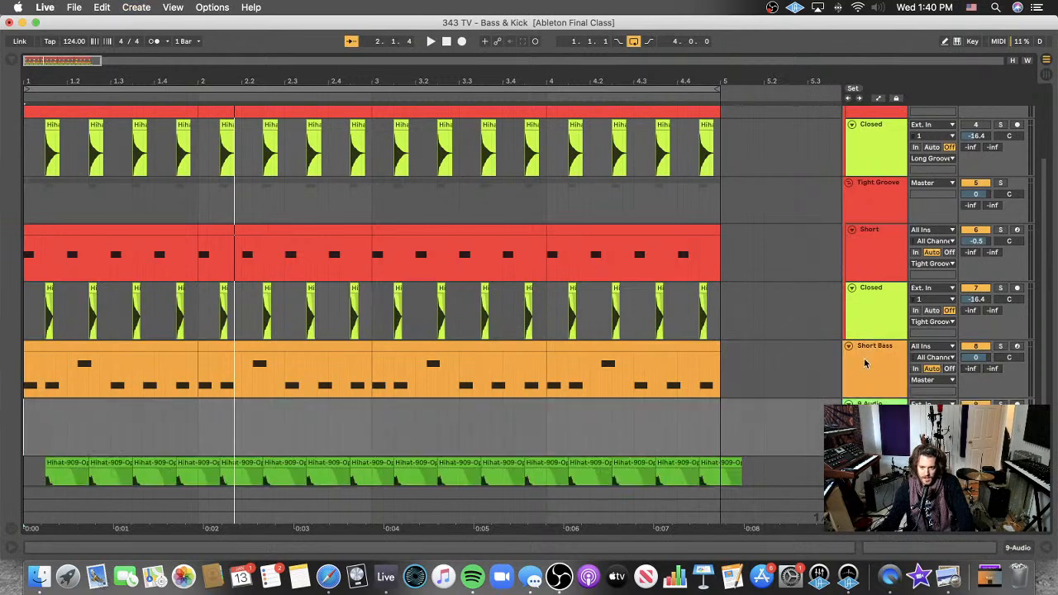
pyautogui.press('super+z')
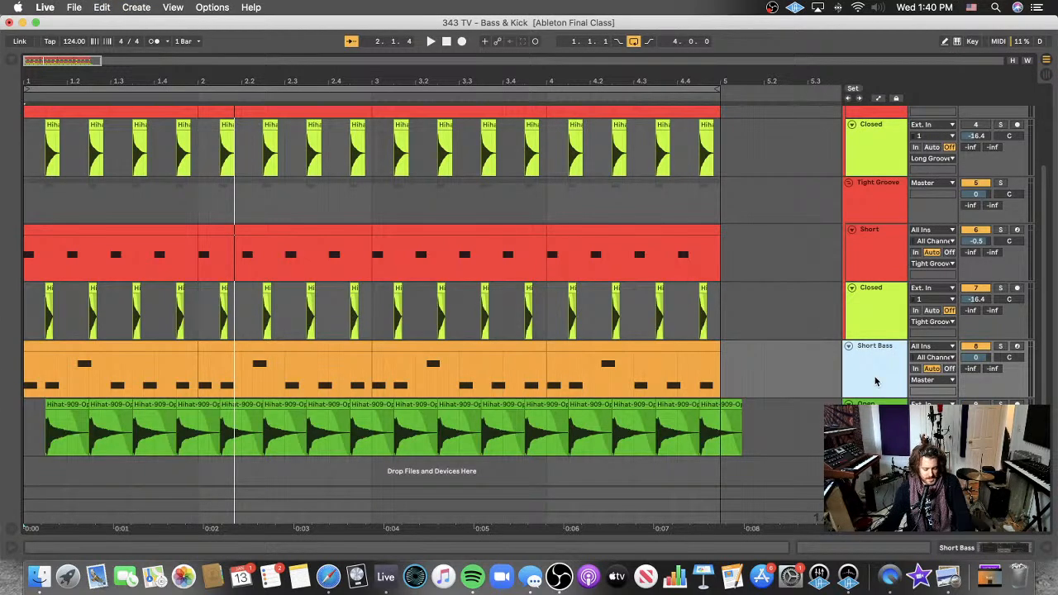
pyautogui.press('super+d')
pyautogui.click(786, 359)
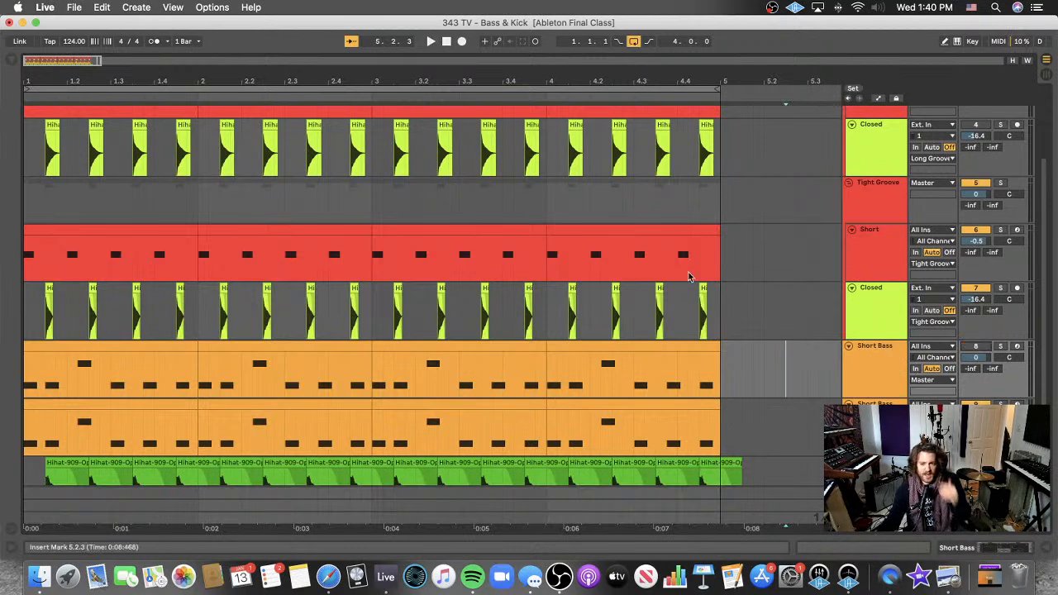
pyautogui.click(448, 42)
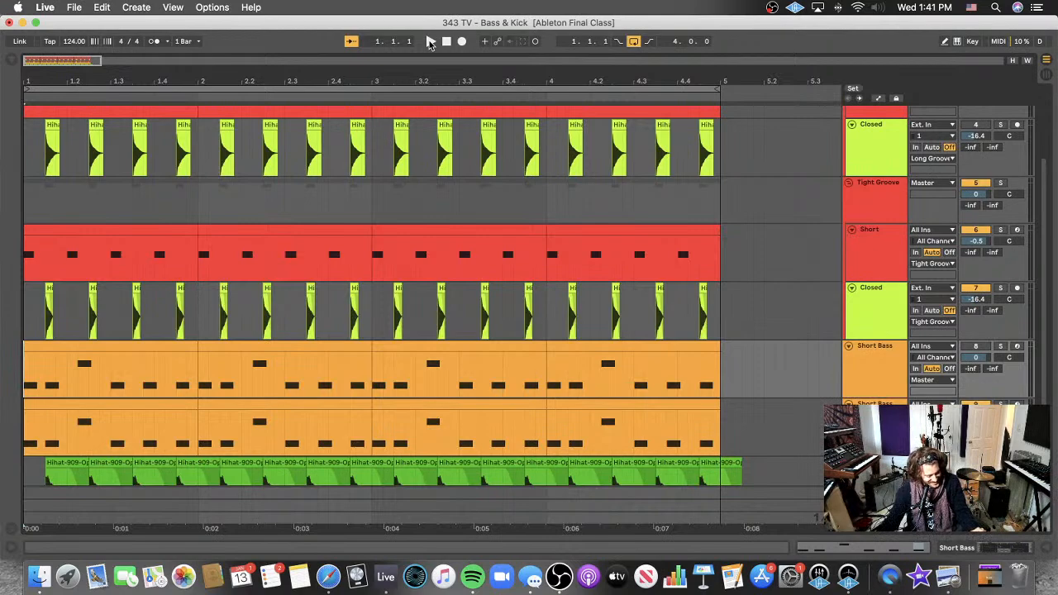
# - Rename the duplicated bass track as Longer Bass
pyautogui.scroll(2, 889, 314)
pyautogui.scroll(-3, 881, 363)
pyautogui.click(877, 389)
pyautogui.press('super+r')
pyautogui.write('Lo')
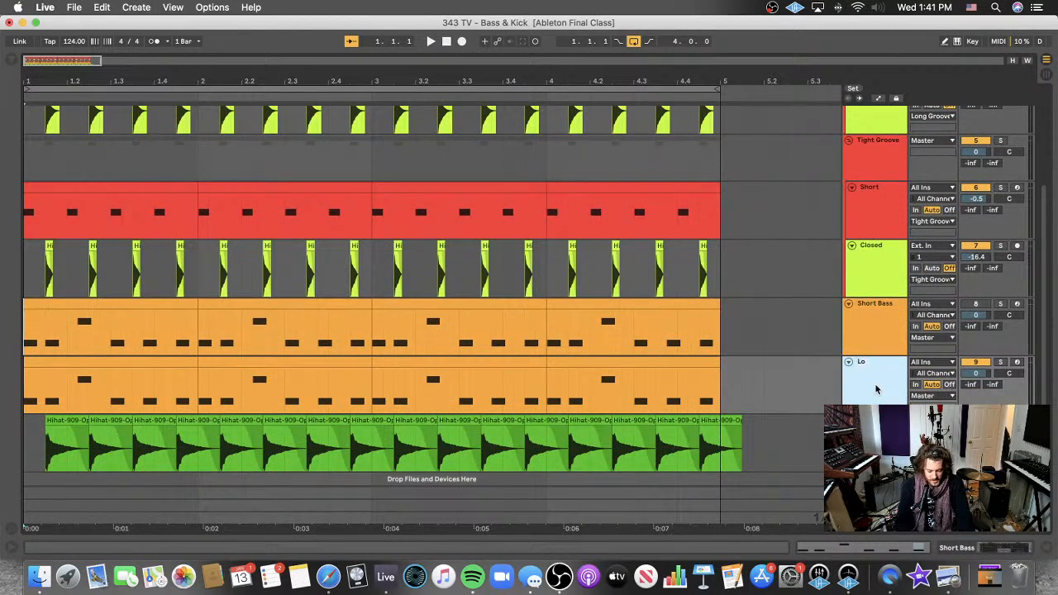
pyautogui.press('Return')
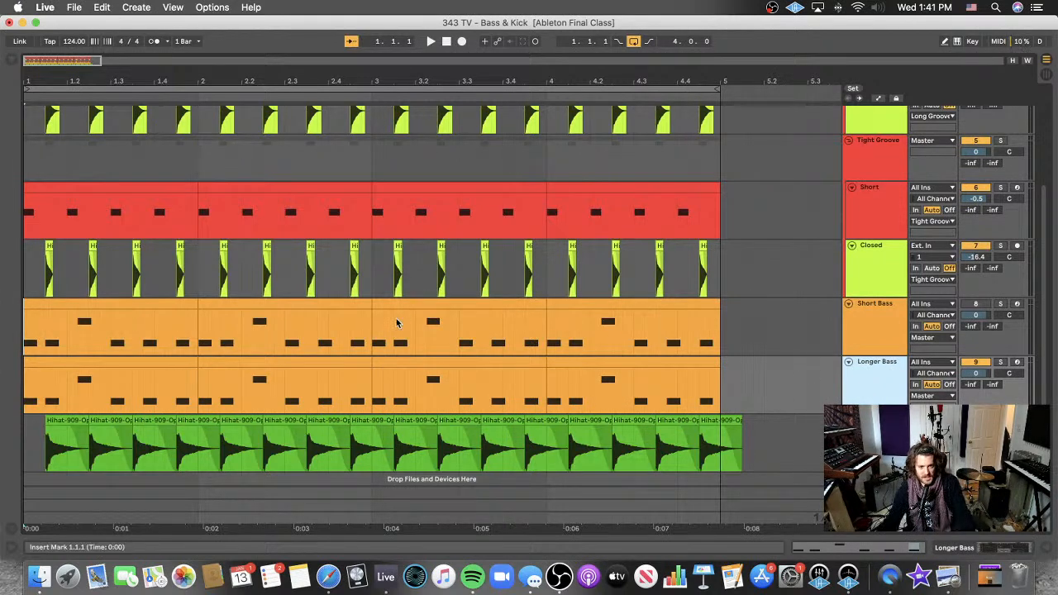
pyautogui.scroll(1, 899, 354)
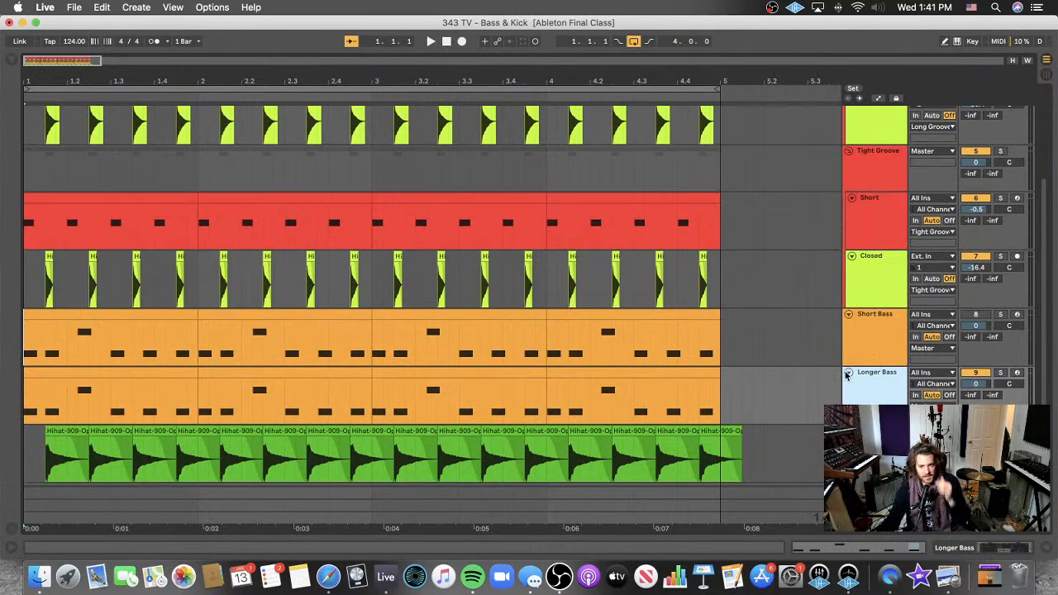
# - Play the loop and lengthen the amp envelope release of the Longer Bass Wavetable to 3.87 s
pyautogui.click(14, 58)
pyautogui.press('space')
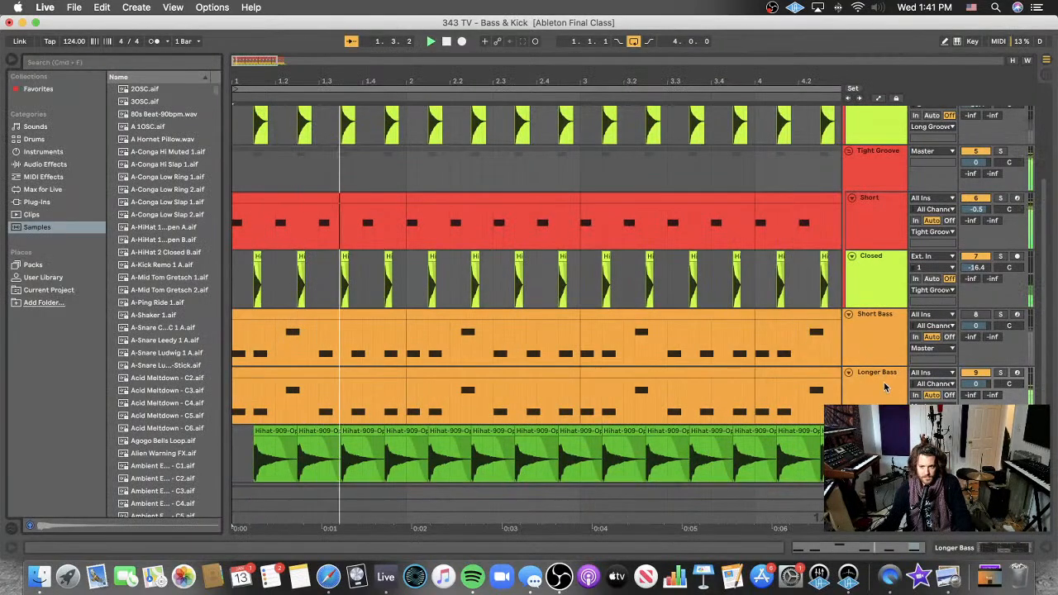
pyautogui.doubleClick(823, 378)
pyautogui.hotkey('shift', 'Tab')
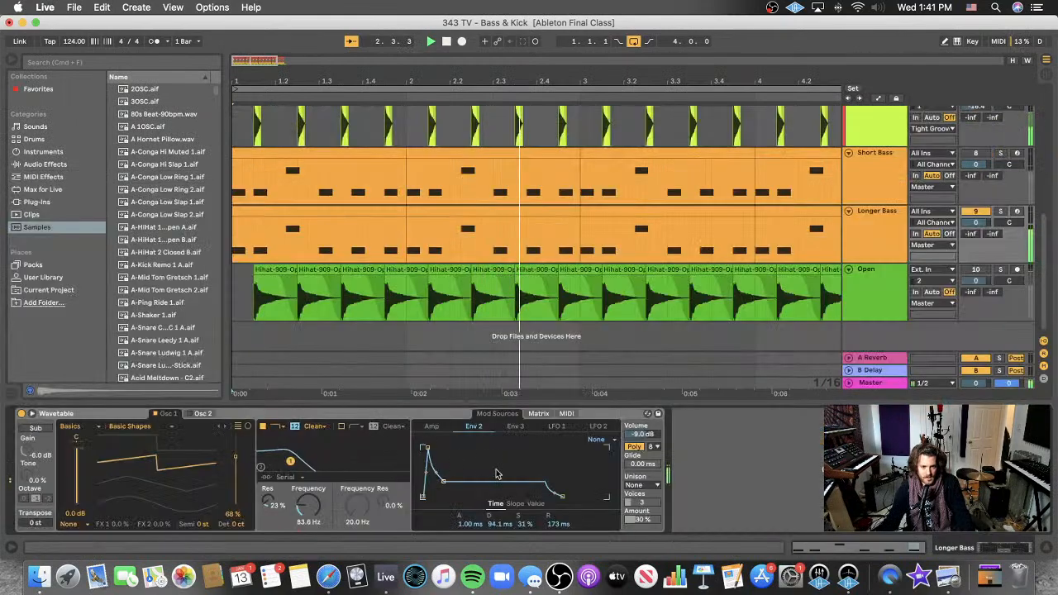
pyautogui.click(432, 426)
pyautogui.moveTo(570, 496); pyautogui.dragTo(584, 500)
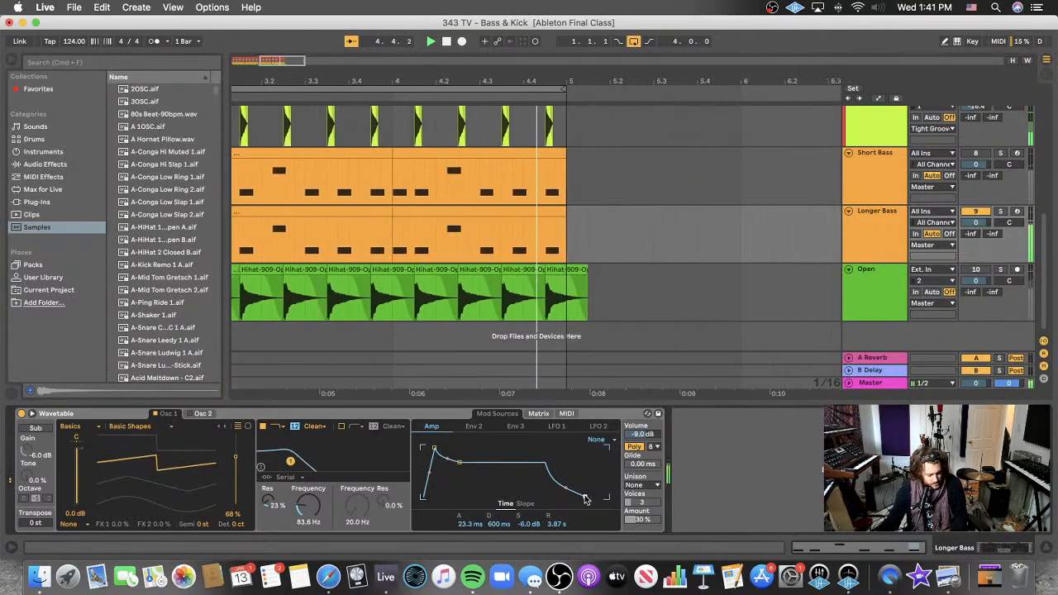
# - Set Envelope 2 of the Longer Bass Wavetable to 294 ms decay, 66% sustain and 3.87 s release
pyautogui.click(473, 426)
pyautogui.moveTo(444, 487); pyautogui.dragTo(448, 464)
pyautogui.moveTo(563, 496); pyautogui.dragTo(584, 497)
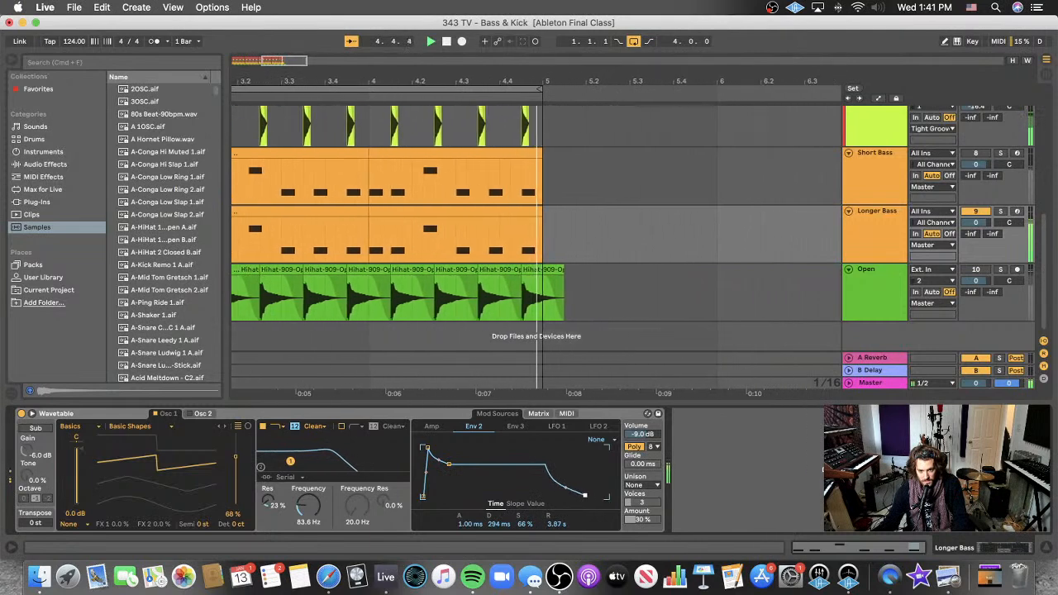
# - Adjust the amp envelope to 2.38 s release, 956 ms decay and -2.3 dB sustain, and lower the filter frequency to 43.2 Hz
pyautogui.click(430, 426)
pyautogui.moveTo(587, 500); pyautogui.dragTo(581, 496)
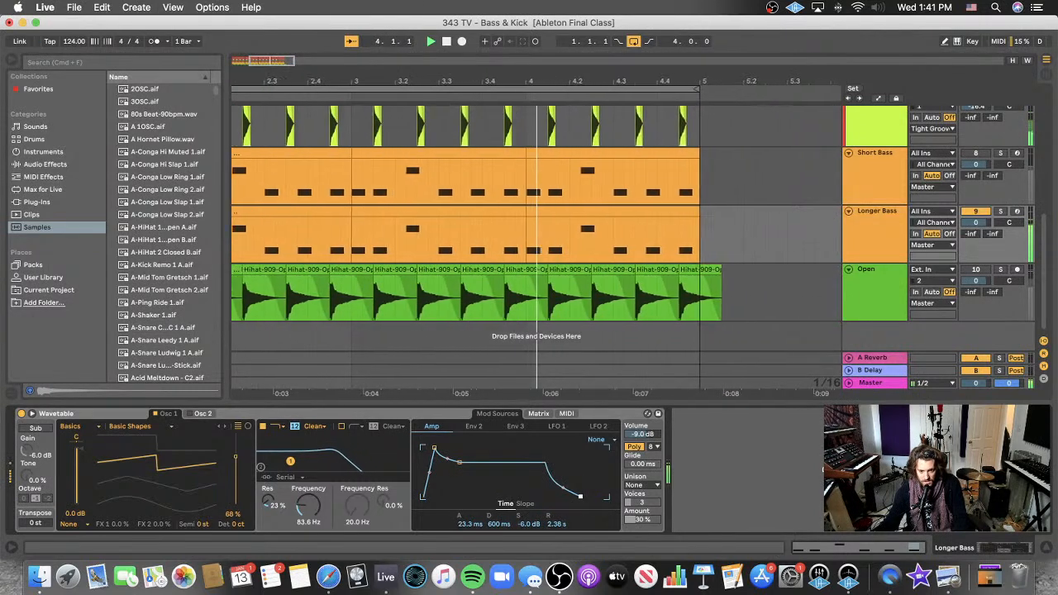
pyautogui.moveTo(460, 465); pyautogui.dragTo(463, 454)
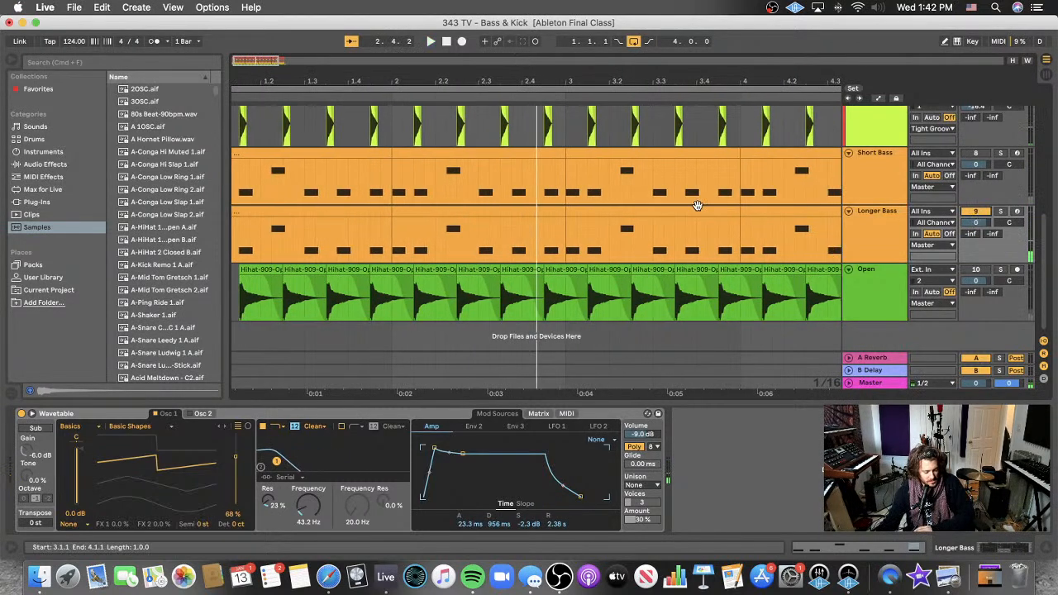
# - Solo the Longer Bass track and play the loop to hear its lengthened envelope alone
pyautogui.click(984, 217)
pyautogui.click(1001, 212)
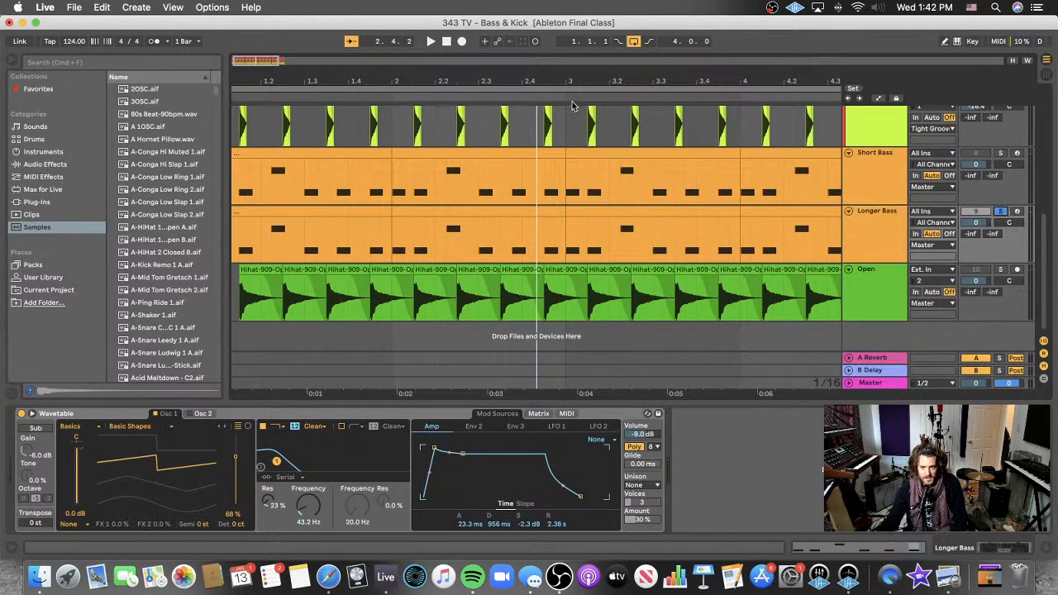
pyautogui.click(430, 42)
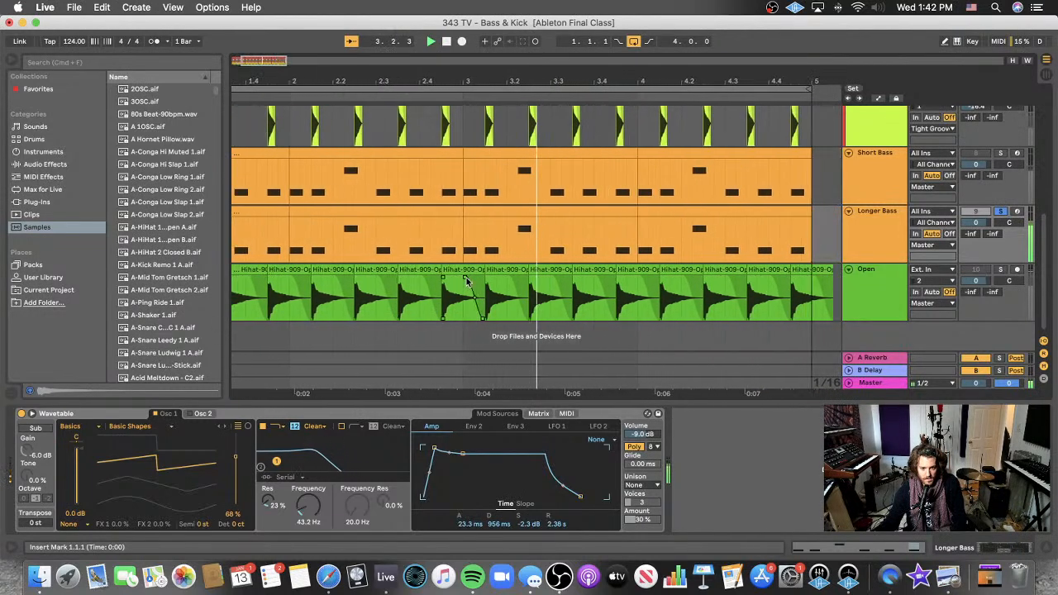
pyautogui.press('space')
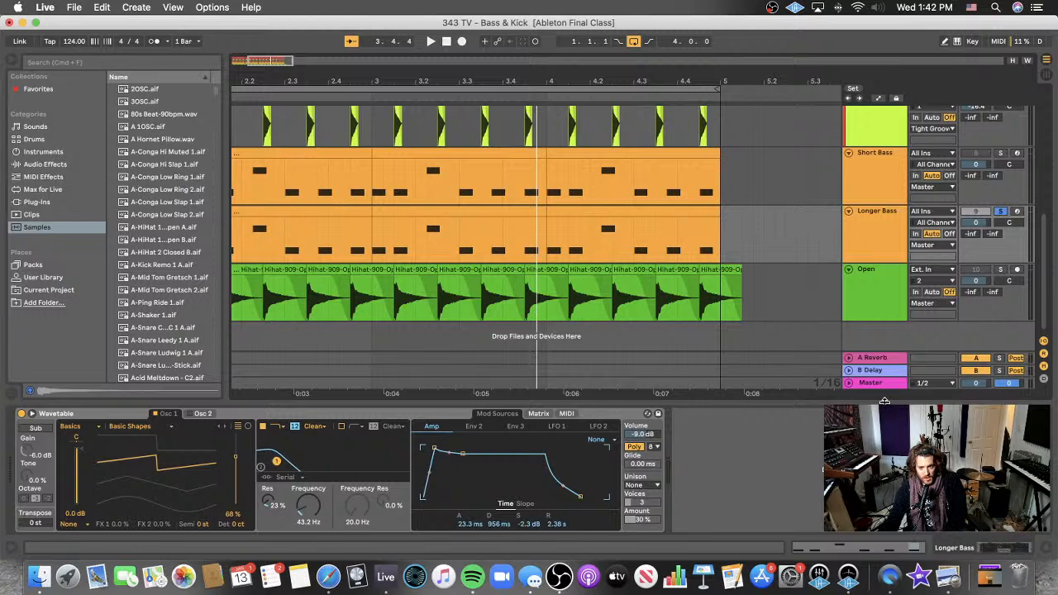
# - Hide the synth settings, activate the Long Groove group and its Long kick track, and release the solo on Longer Bass
pyautogui.press('super+alt+l')
pyautogui.scroll(3, 857, 324)
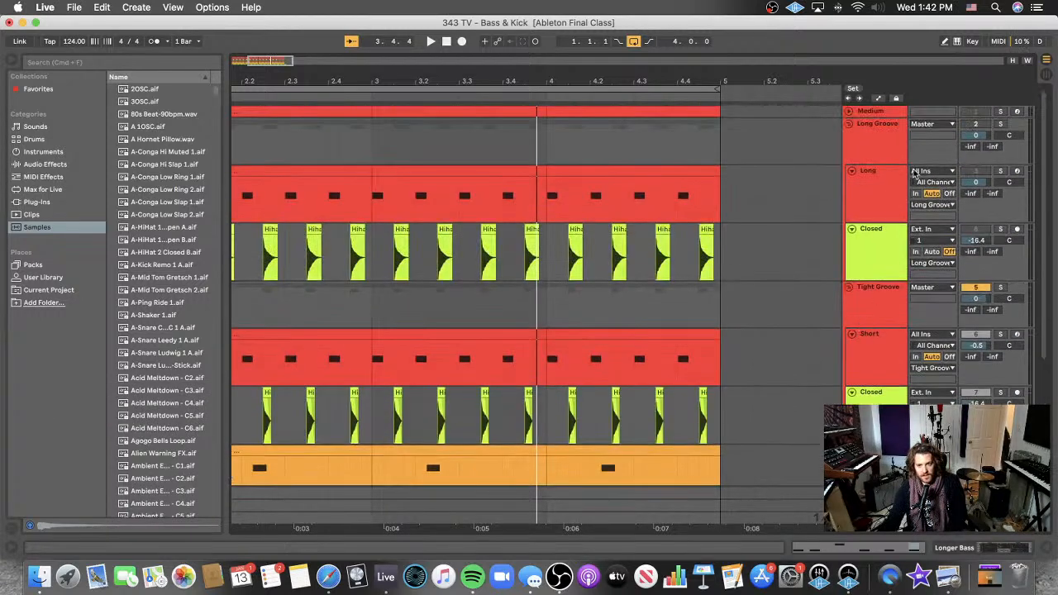
pyautogui.click(976, 124)
pyautogui.click(1001, 171)
pyautogui.click(994, 172)
pyautogui.click(978, 172)
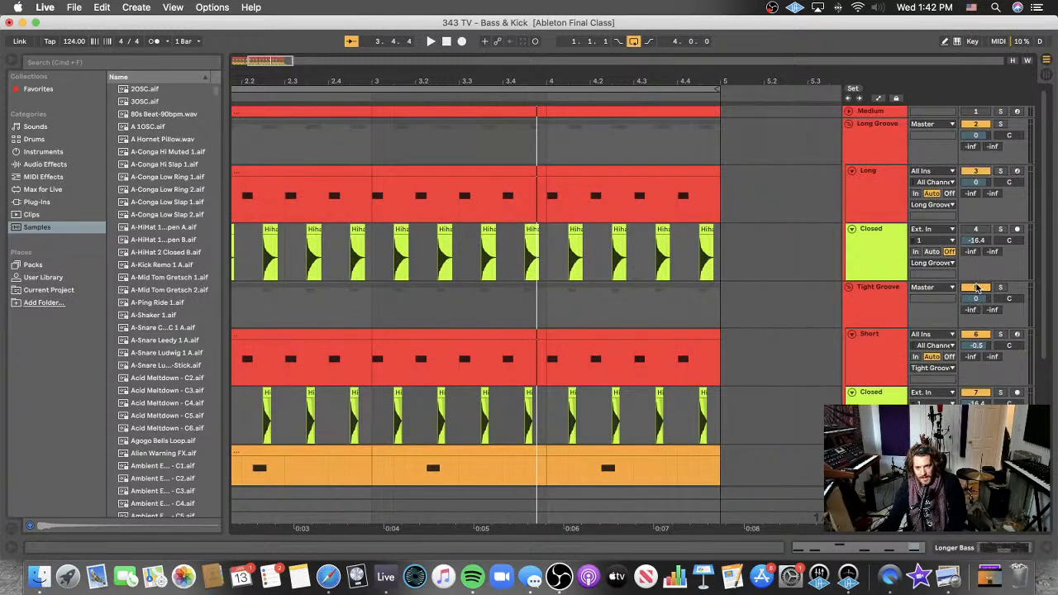
# - Deactivate the Tight Groove group and play the loop with the Long kick and Longer Bass
pyautogui.scroll(-3, 876, 362)
pyautogui.press('space')
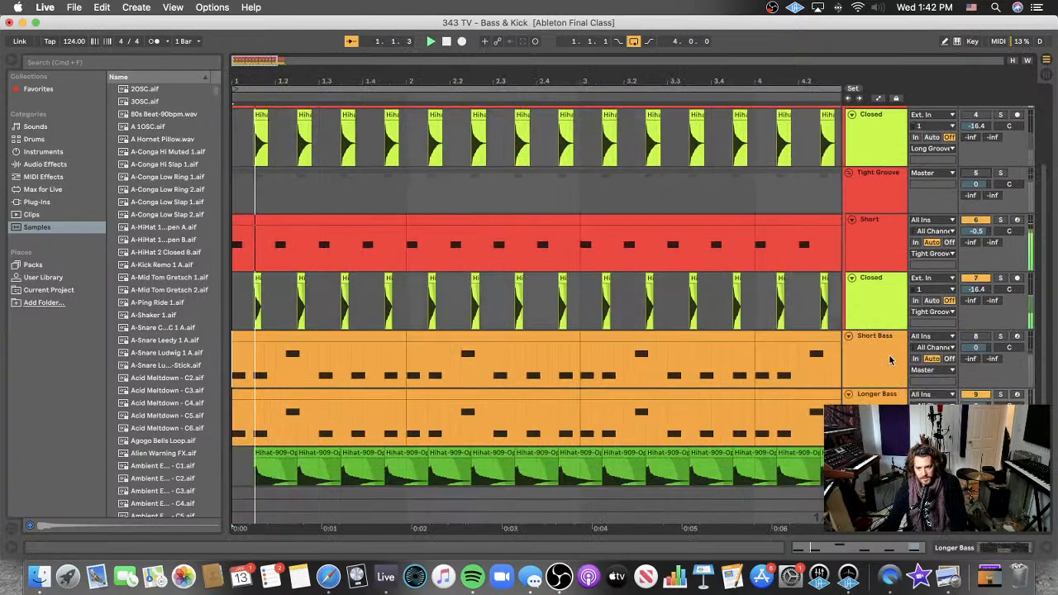
pyautogui.scroll(3, 796, 334)
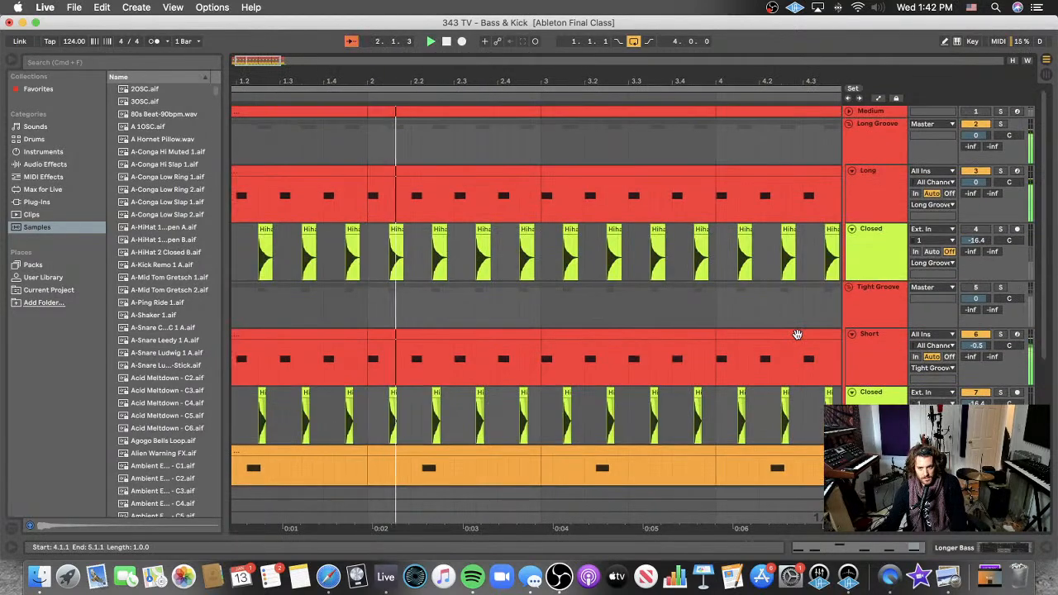
pyautogui.click(879, 157)
pyautogui.scroll(-4, 858, 299)
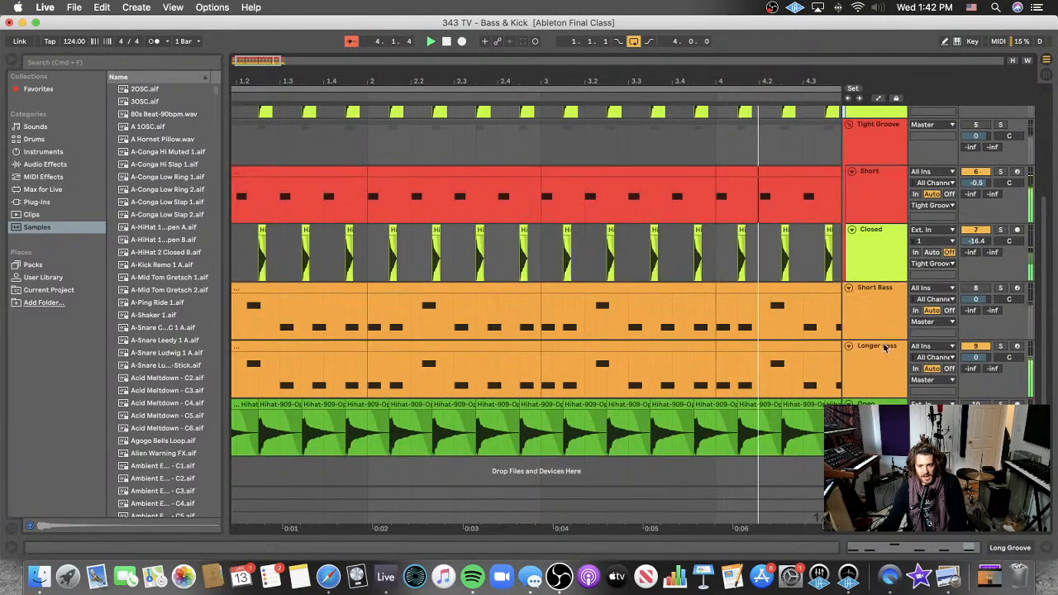
# - Check the Longer Bass track's effect on the playing loop, solo the track, and stop playback
pyautogui.click(977, 347)
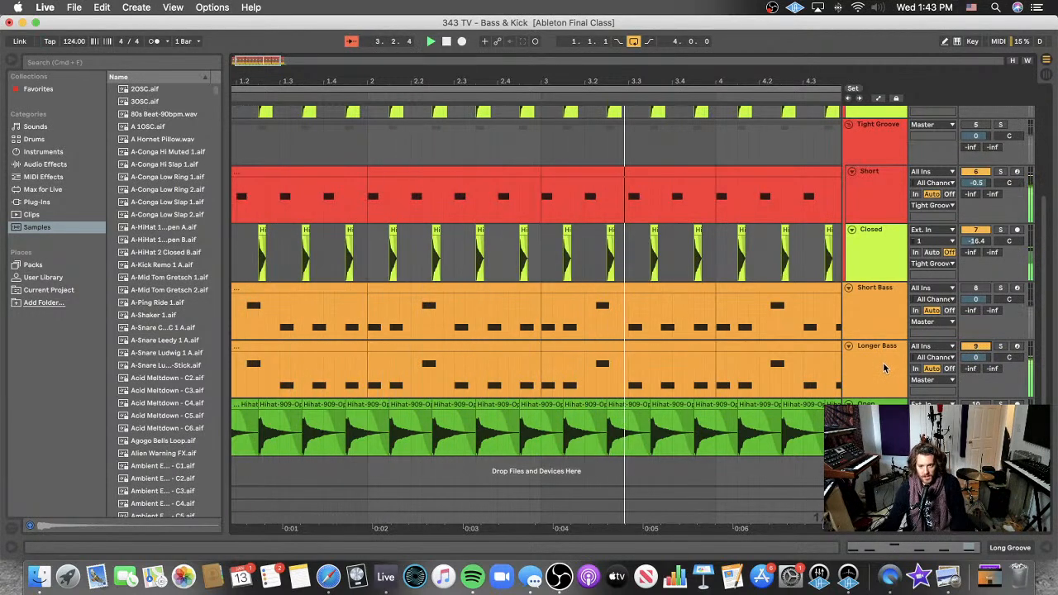
pyautogui.click(1000, 346)
pyautogui.press('space')
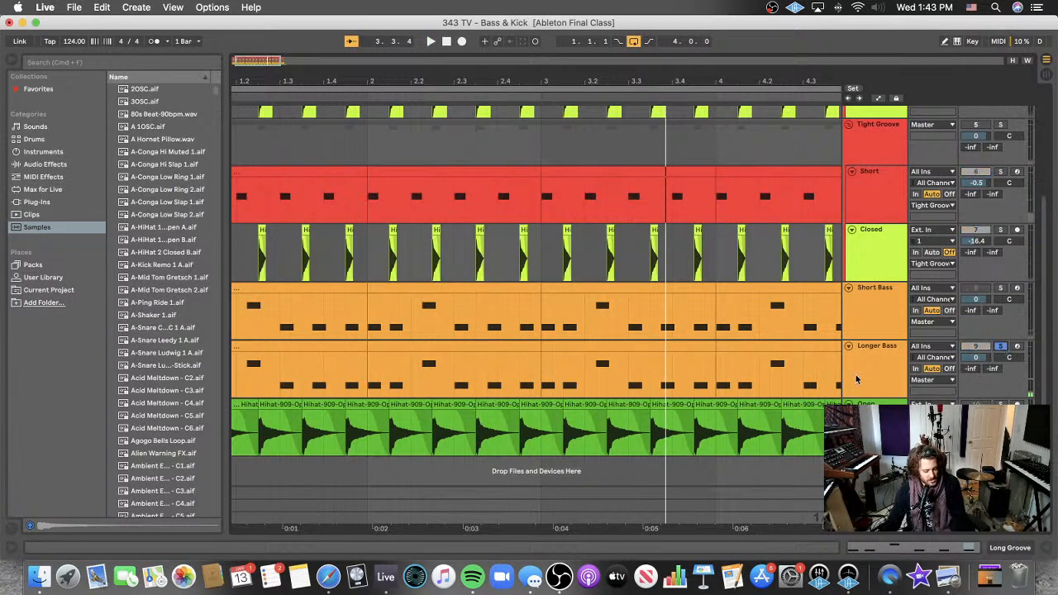
# - Play the Longer Bass alone, release its solo, and audition the Long kick soloed before clearing that solo as well
pyautogui.press('space')
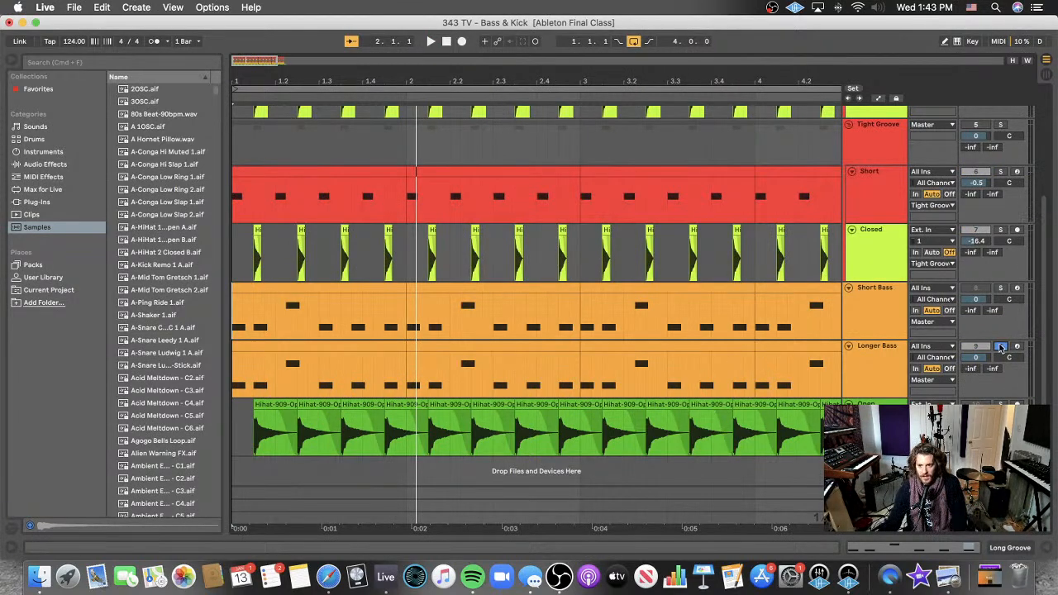
pyautogui.scroll(5, 997, 256)
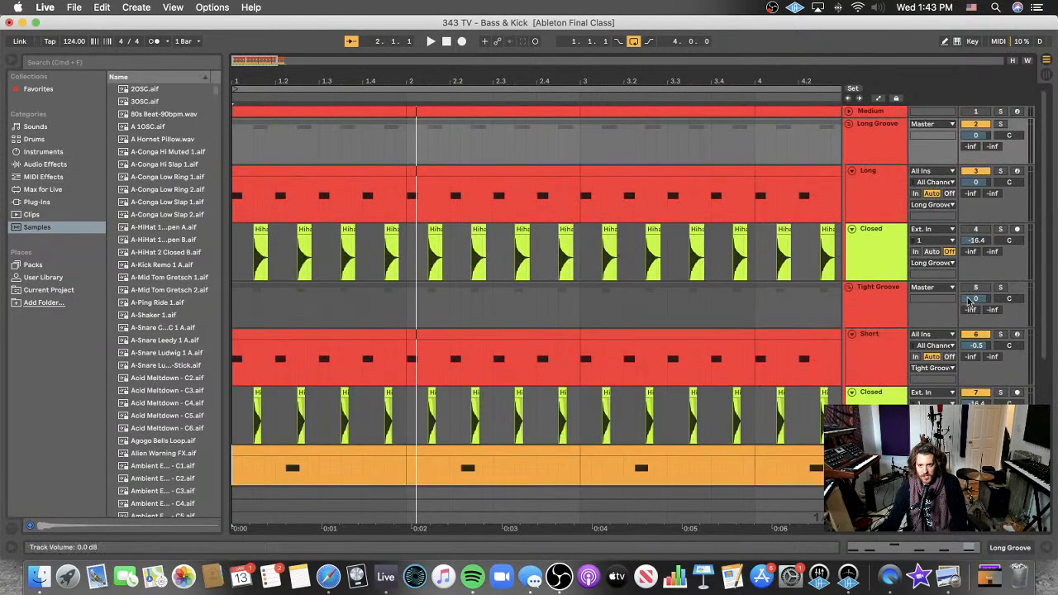
pyautogui.click(1000, 170)
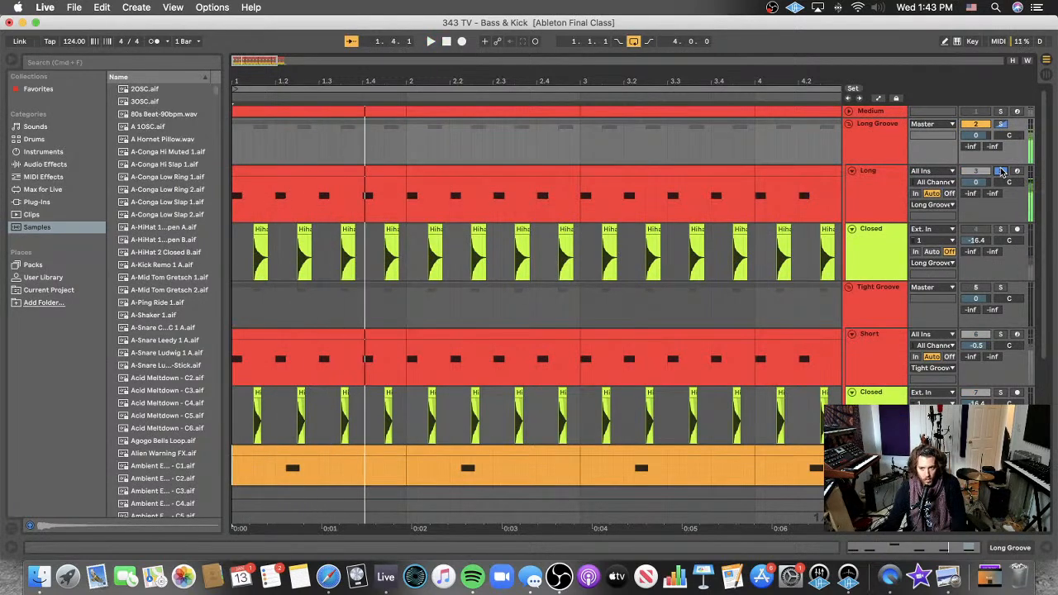
pyautogui.scroll(-4, 638, 269)
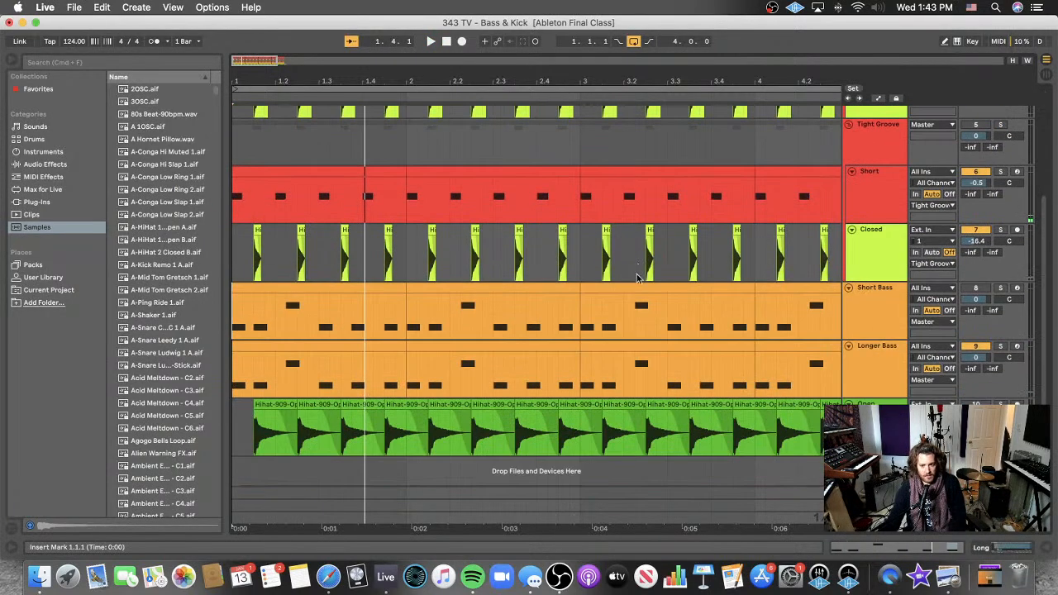
# - Add a Compressor from the audio effects to the Longer Bass track after its Wavetable synth
pyautogui.click(888, 368)
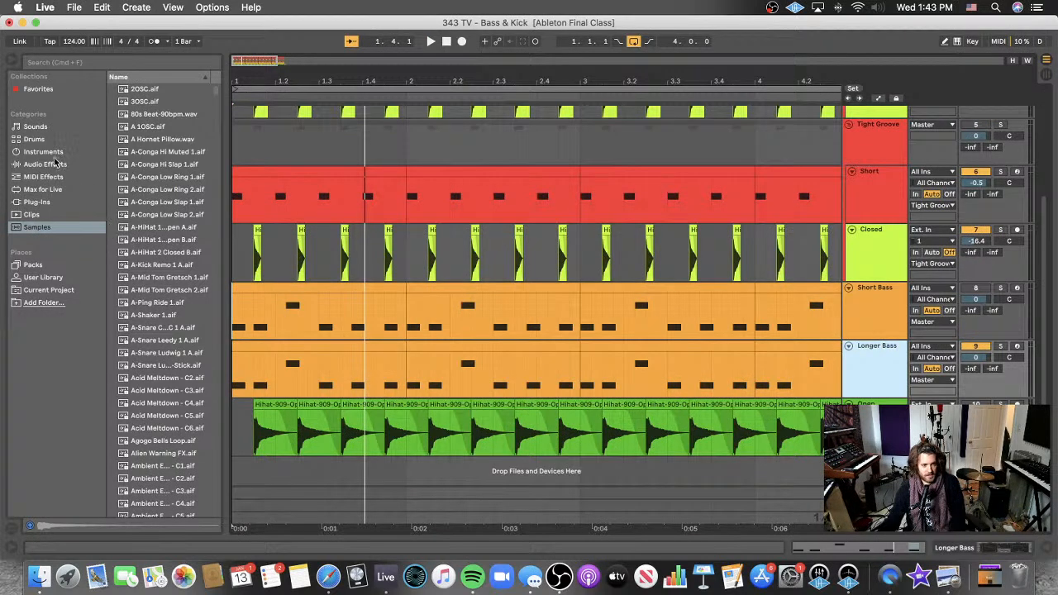
pyautogui.click(62, 191)
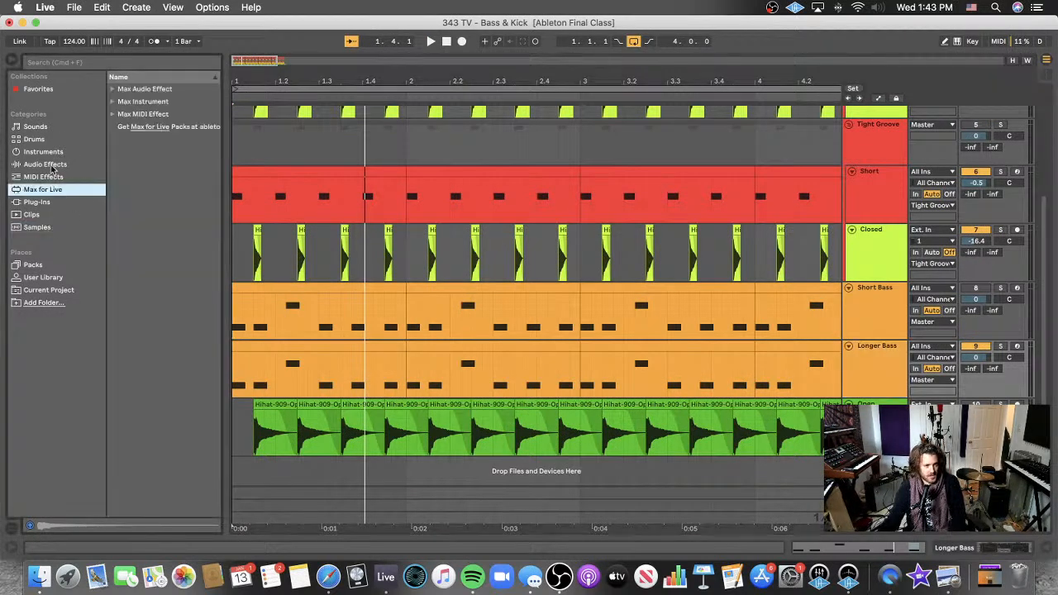
pyautogui.click(57, 165)
pyautogui.click(177, 133)
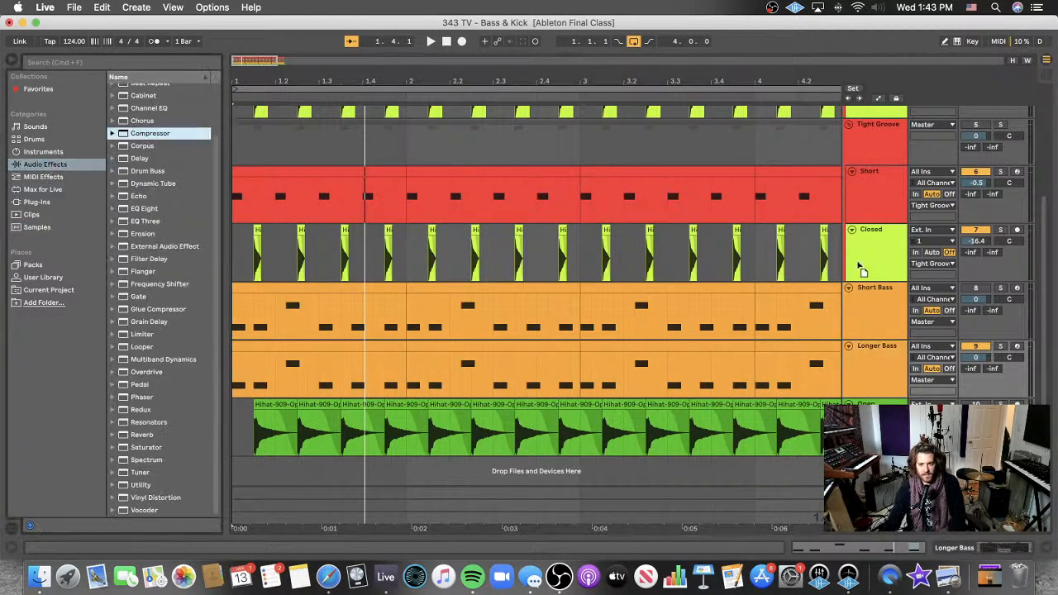
pyautogui.click(868, 370)
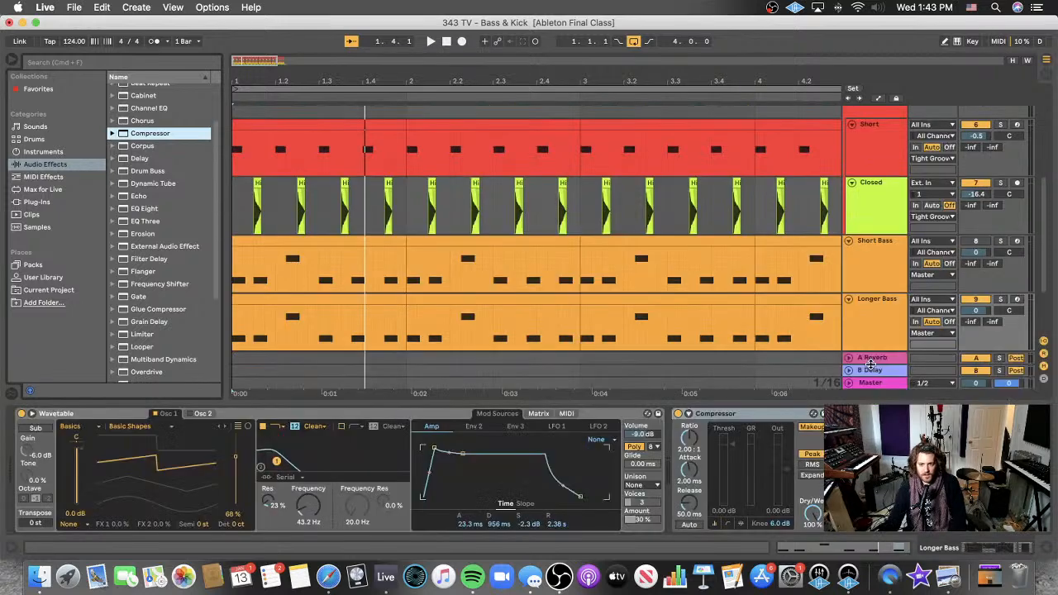
# - Enable the Compressor's sidechain and choose the Long kick track as its audio source
pyautogui.click(684, 424)
pyautogui.click(701, 436)
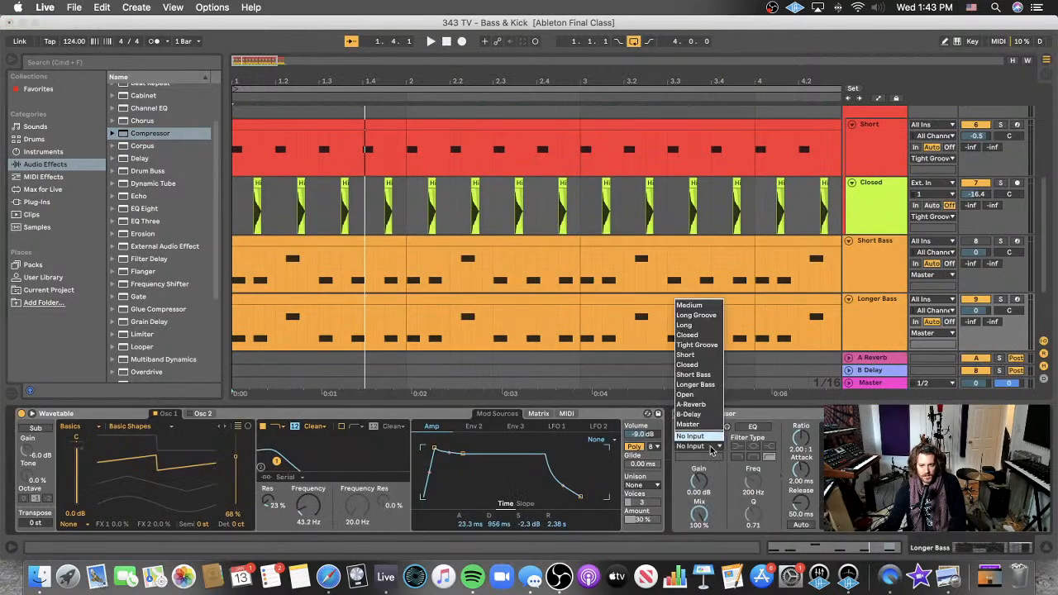
pyautogui.click(715, 325)
# - Check the Long kick's device, return to Longer Bass, set its Compressor ratio to 4.85:1, and play the loop
pyautogui.scroll(5, 744, 248)
pyautogui.click(868, 169)
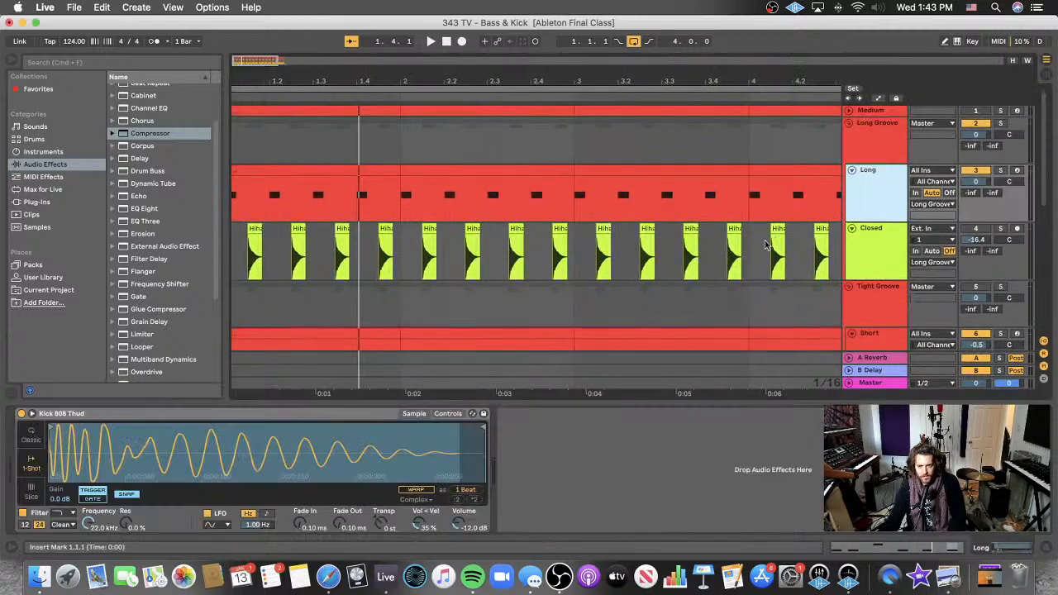
pyautogui.scroll(-5, 776, 241)
pyautogui.click(878, 254)
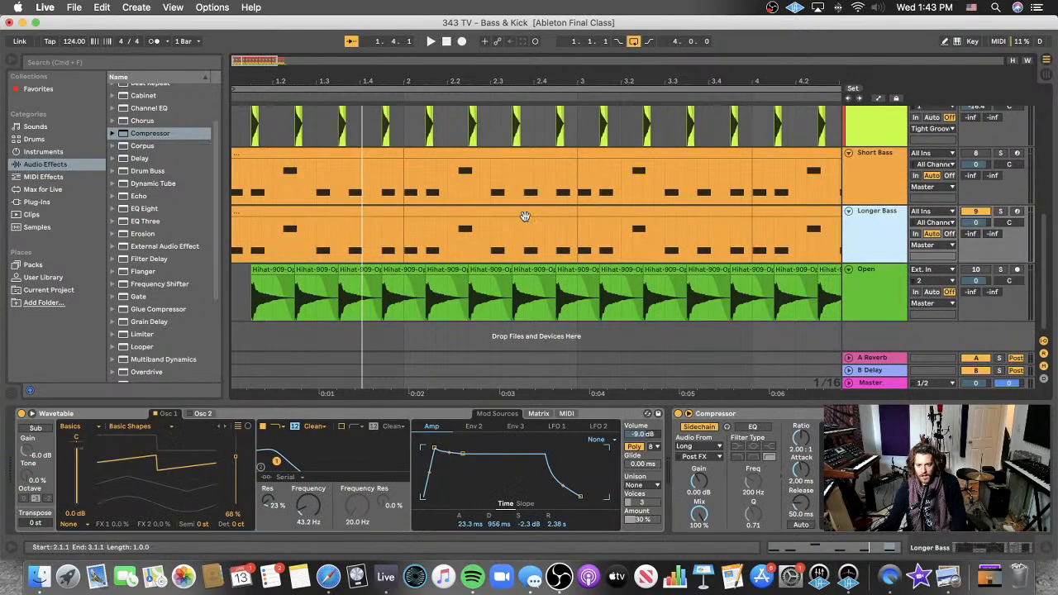
pyautogui.press('space')
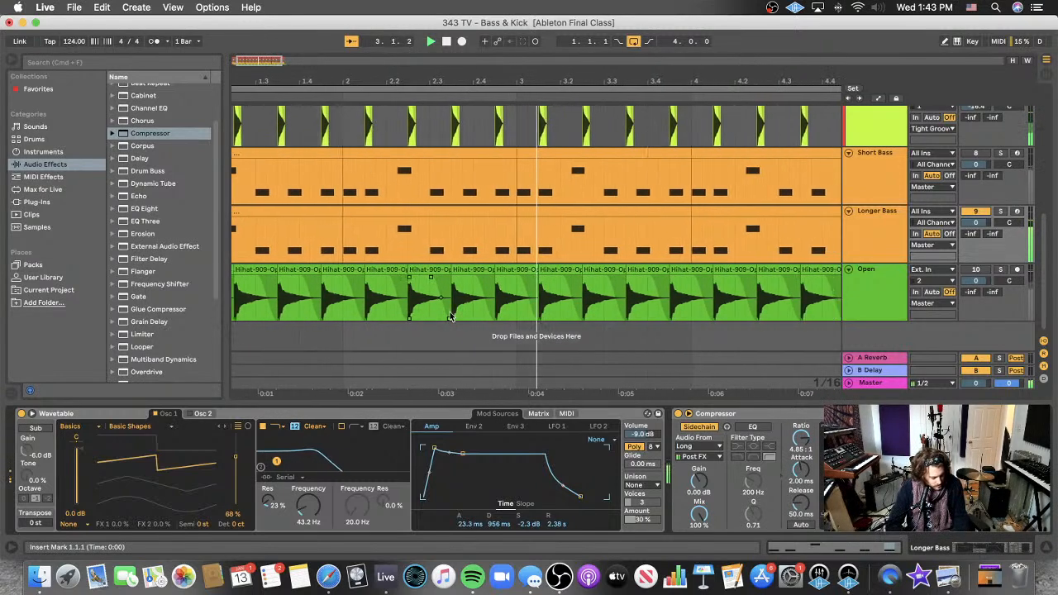
pyautogui.press('space')
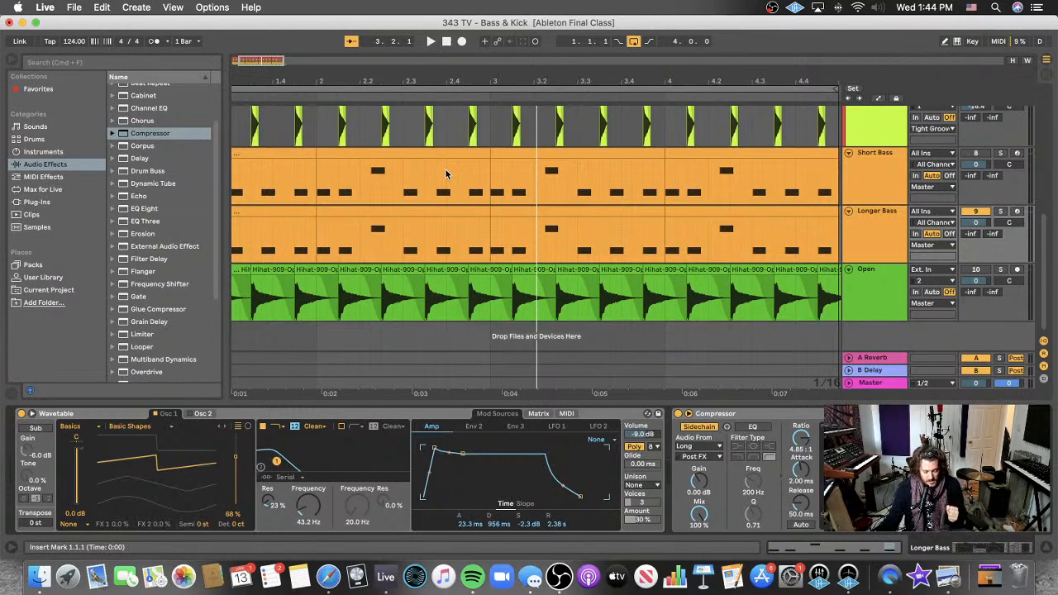
# - Hide the device settings below the arrangement to show more of the tracks from the Long Groove group down
pyautogui.scroll(10, 446, 172)
pyautogui.hscroll(-2, 446, 172)
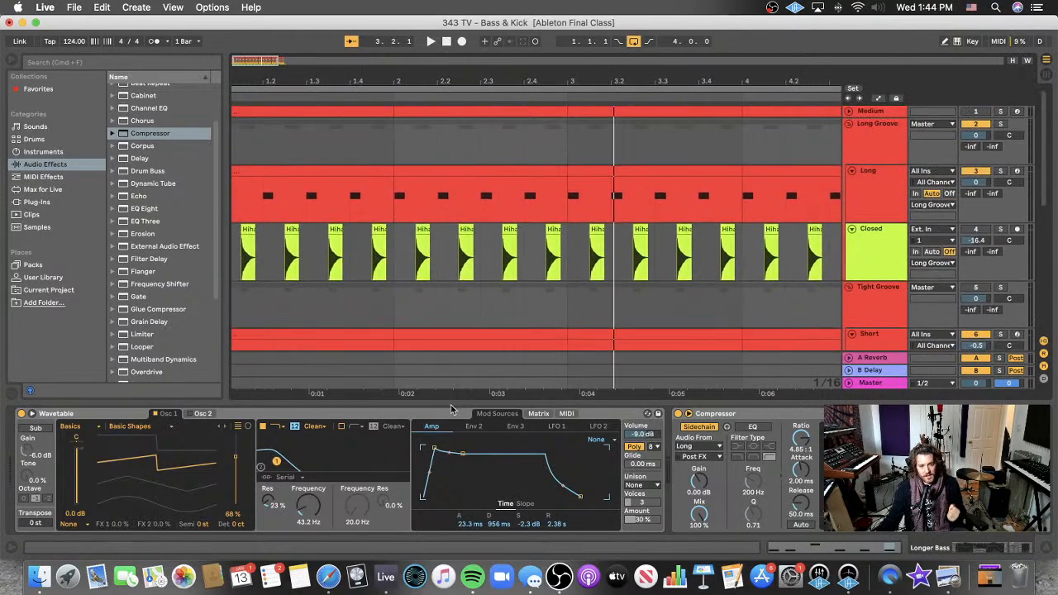
pyautogui.moveTo(450, 401); pyautogui.dragTo(450, 533)
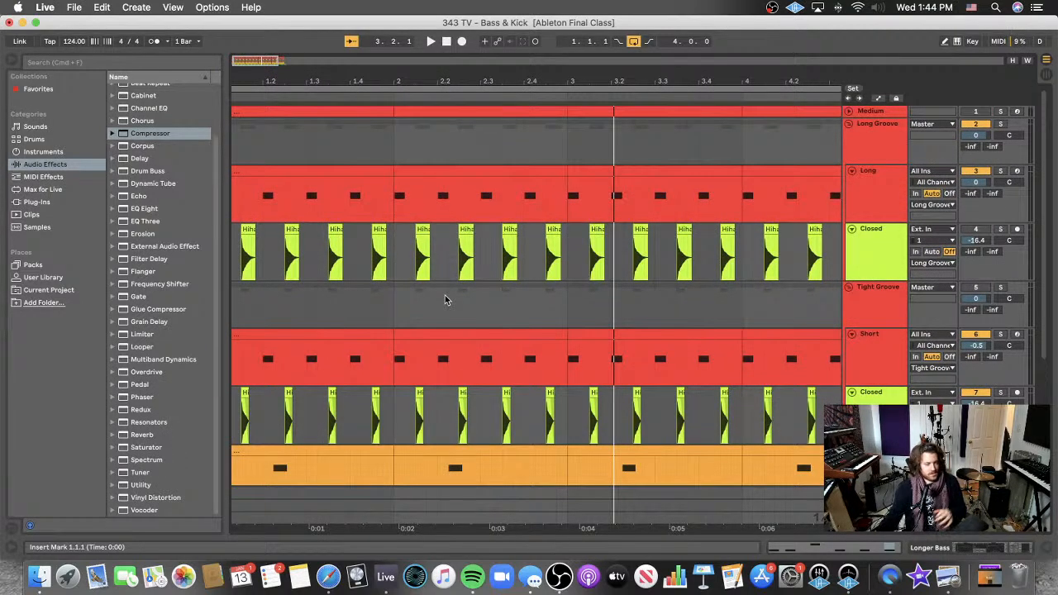
# - Load iZotope's Tonal Balance Control 2 audio unit onto the Master track
pyautogui.click(35, 201)
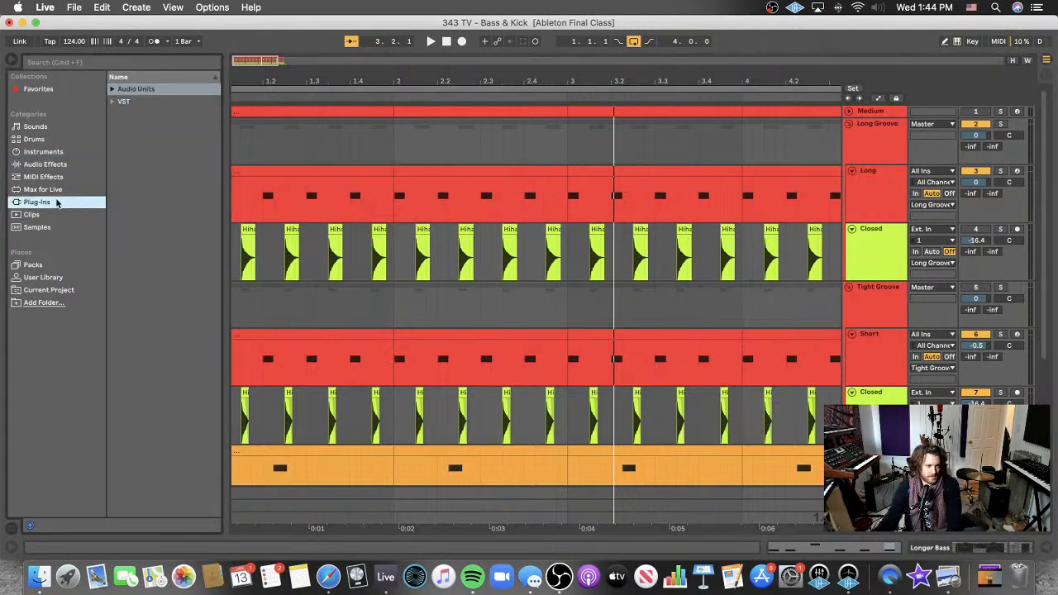
pyautogui.click(112, 89)
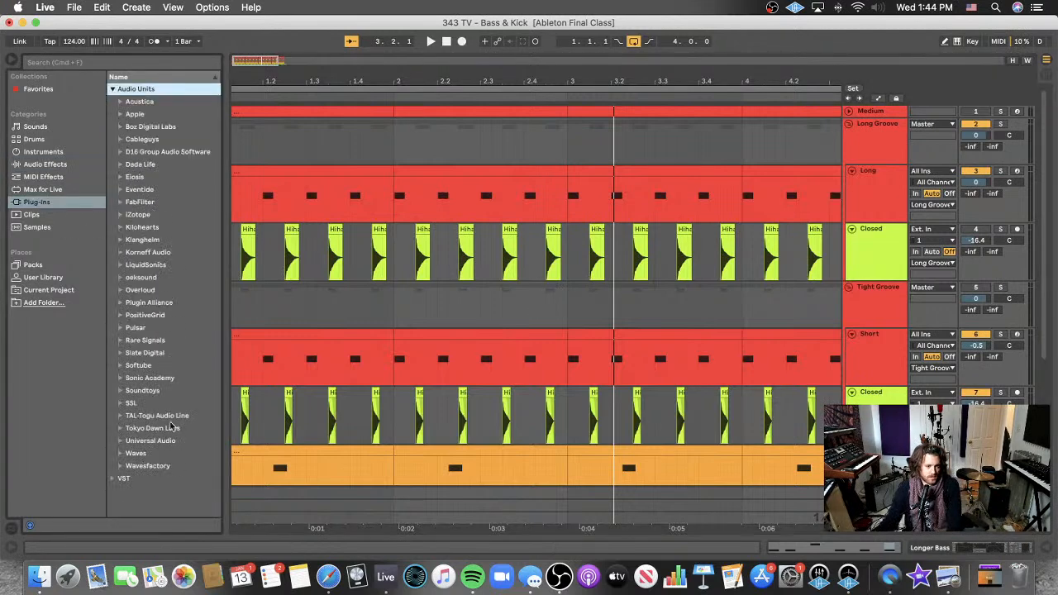
pyautogui.click(129, 215)
pyautogui.click(120, 215)
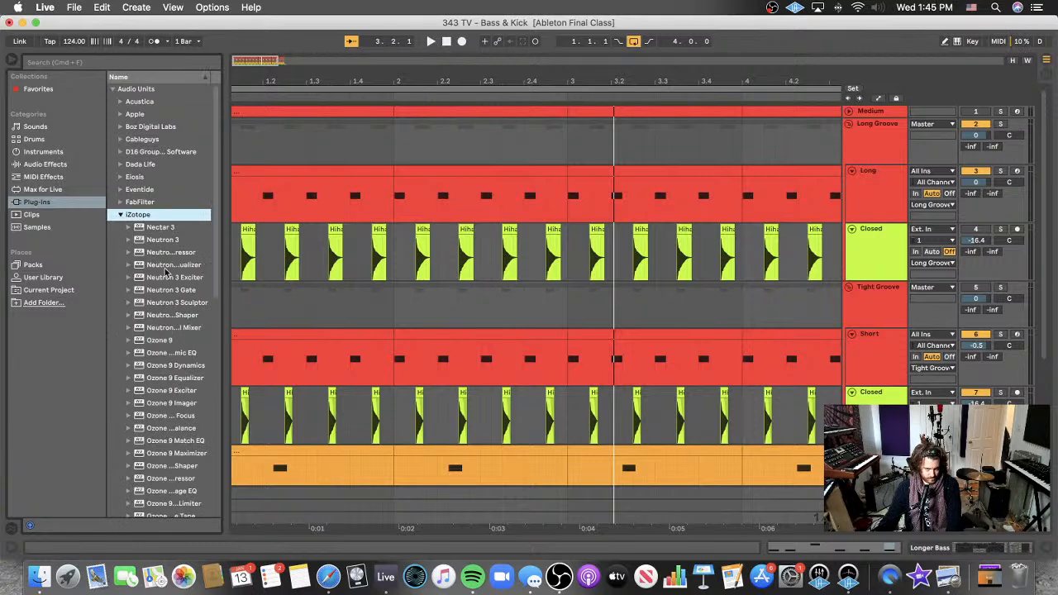
pyautogui.scroll(-5, 172, 309)
pyautogui.scroll(1, 165, 331)
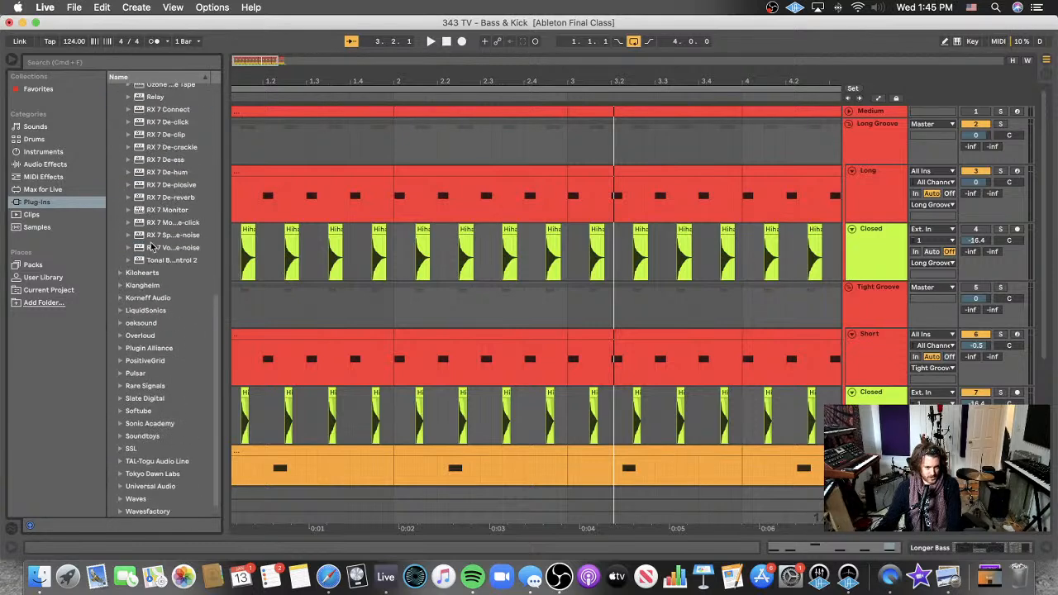
pyautogui.click(195, 267)
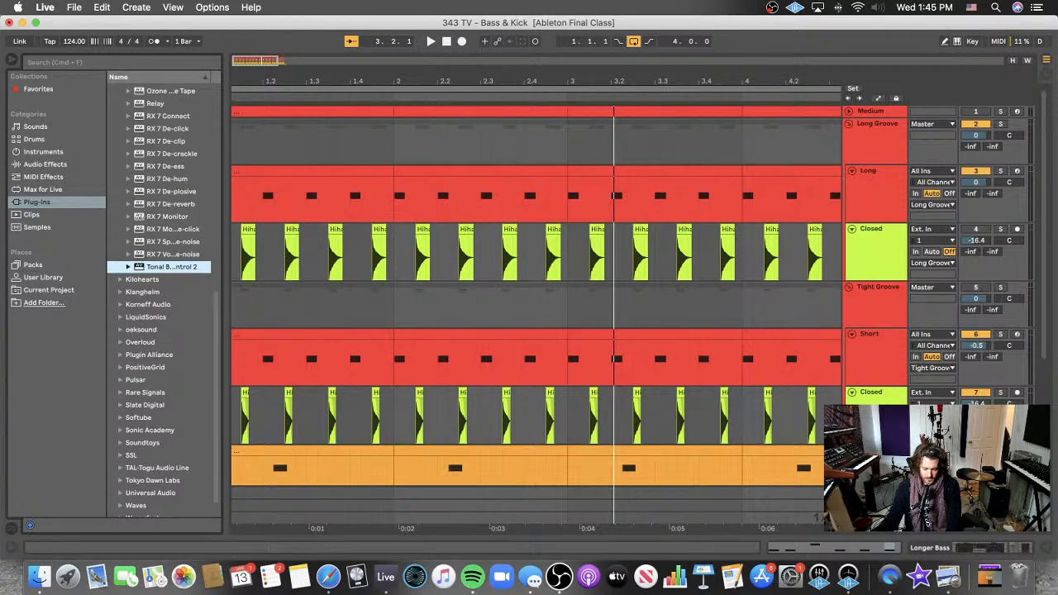
pyautogui.press('Return')
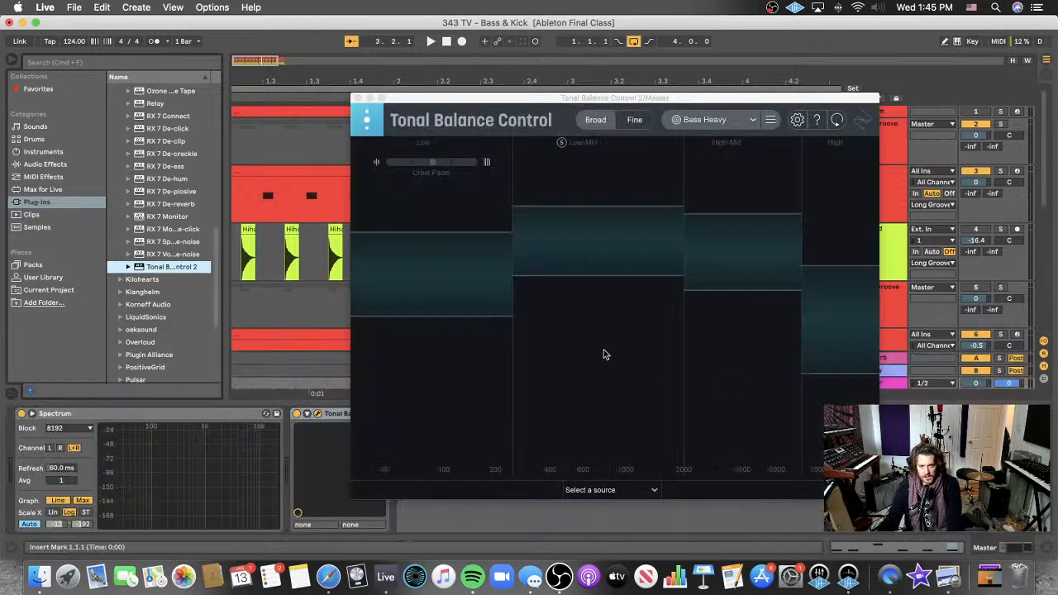
# - Switch Tonal Balance Control to the Fine display, move its window higher, and bring the bass tracks into view
pyautogui.click(635, 119)
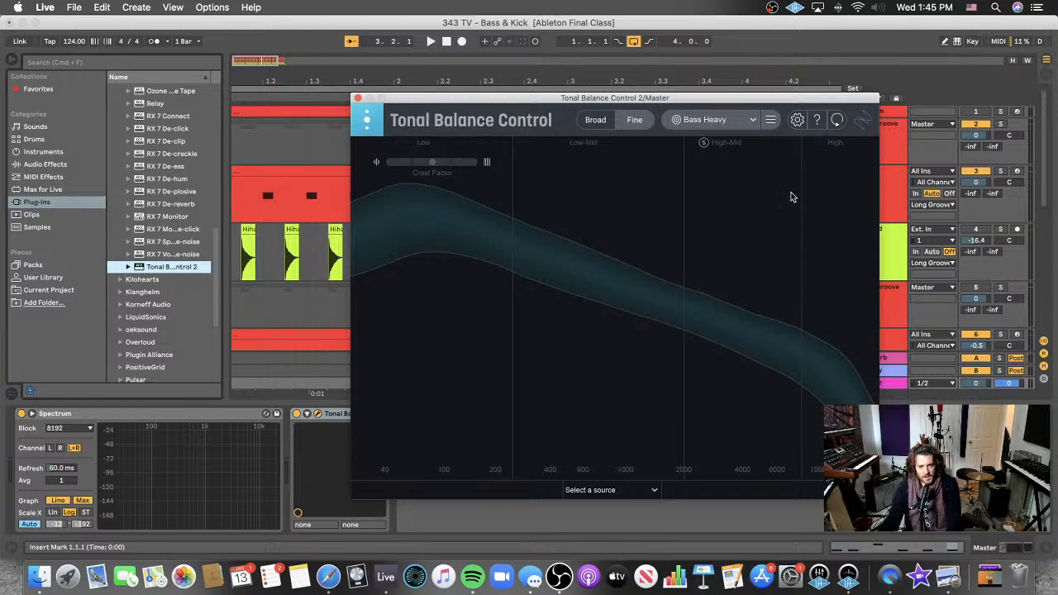
pyautogui.moveTo(538, 103); pyautogui.dragTo(531, 68)
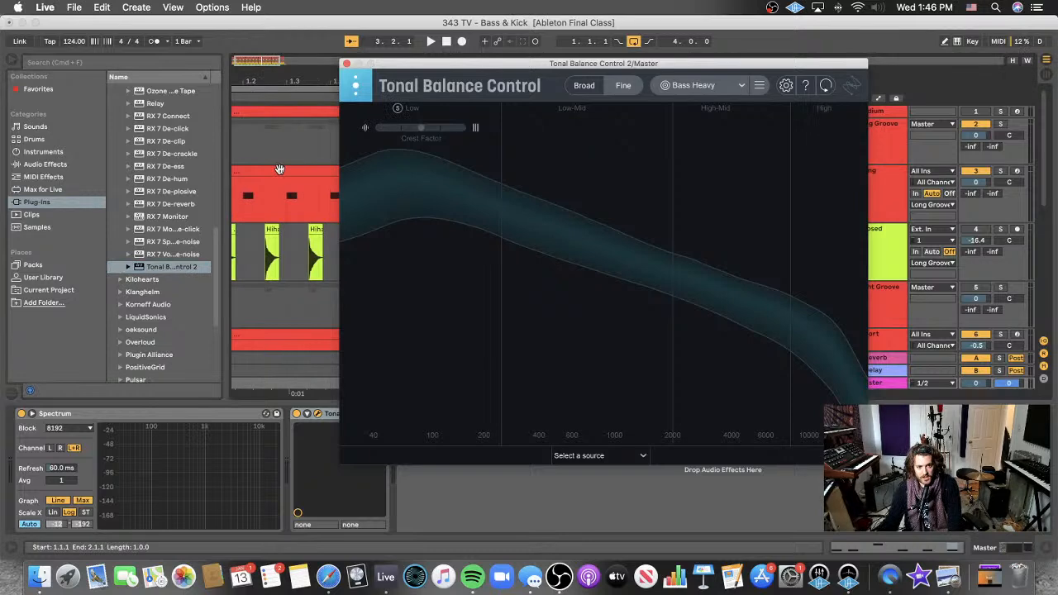
pyautogui.hscroll(-1, 293, 159)
pyautogui.scroll(-5, 269, 157)
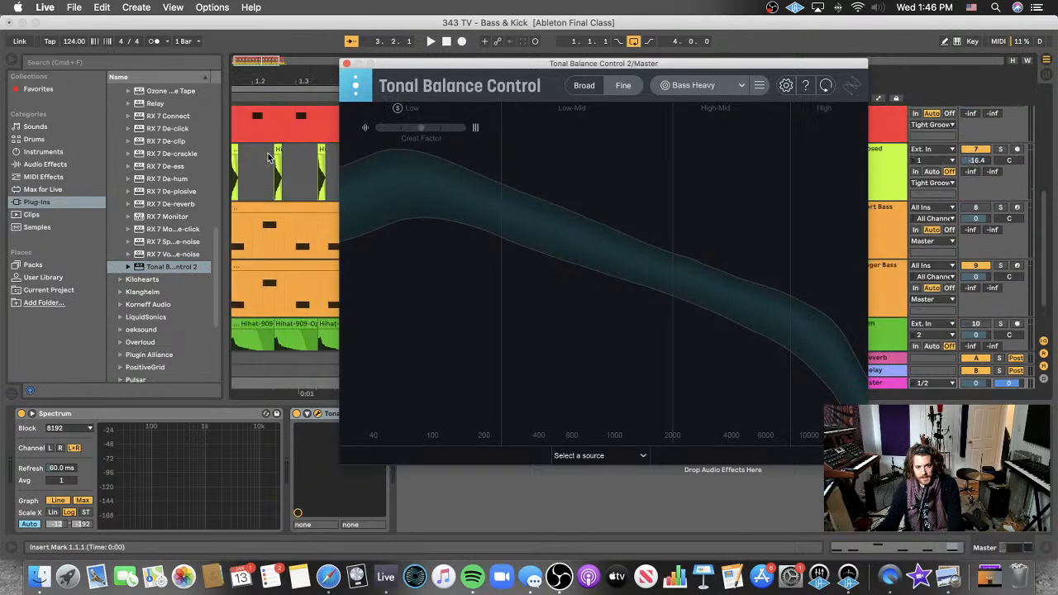
pyautogui.click(268, 154)
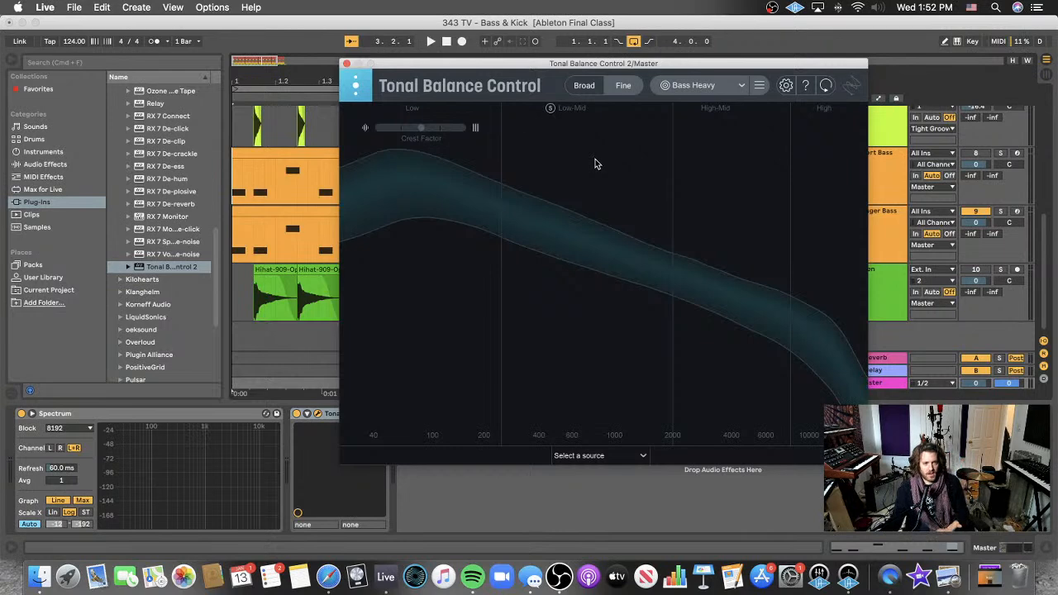
# - Close the Tonal Balance Control window, select the Longer Bass track to show its devices, and solo it
pyautogui.click(348, 64)
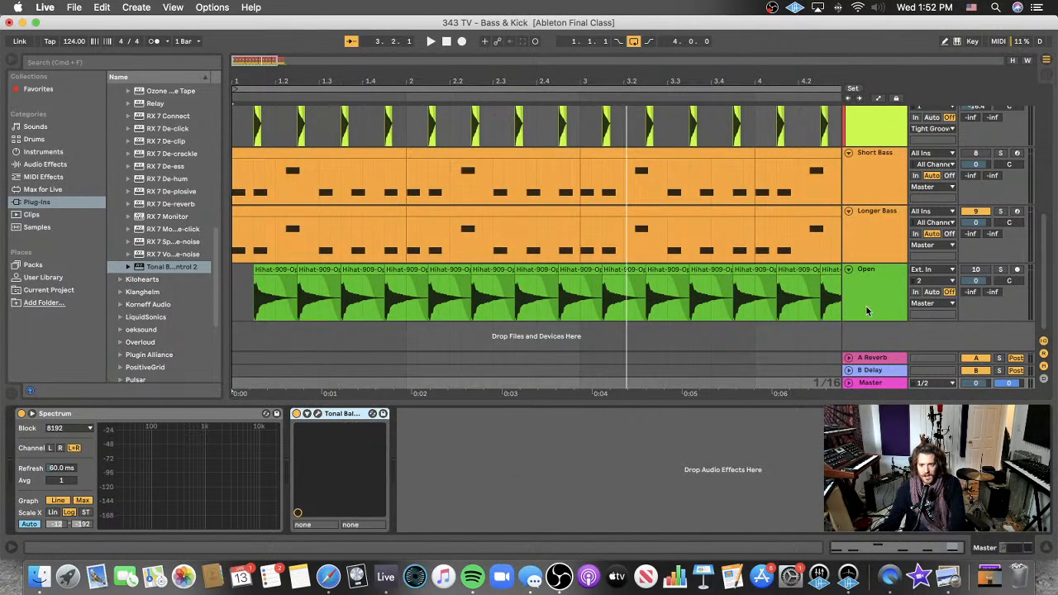
pyautogui.scroll(5, 894, 198)
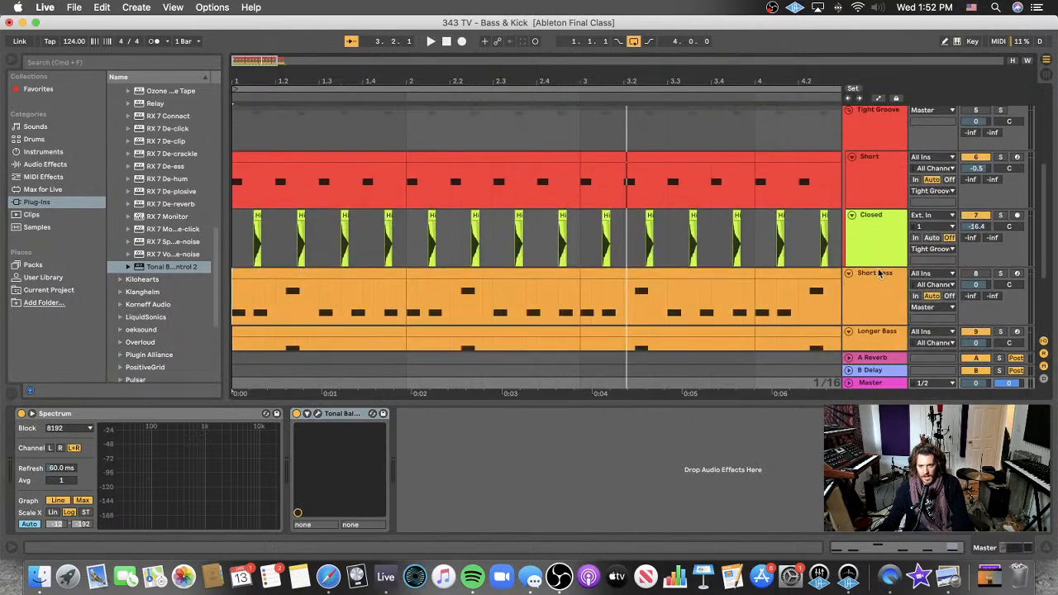
pyautogui.click(873, 274)
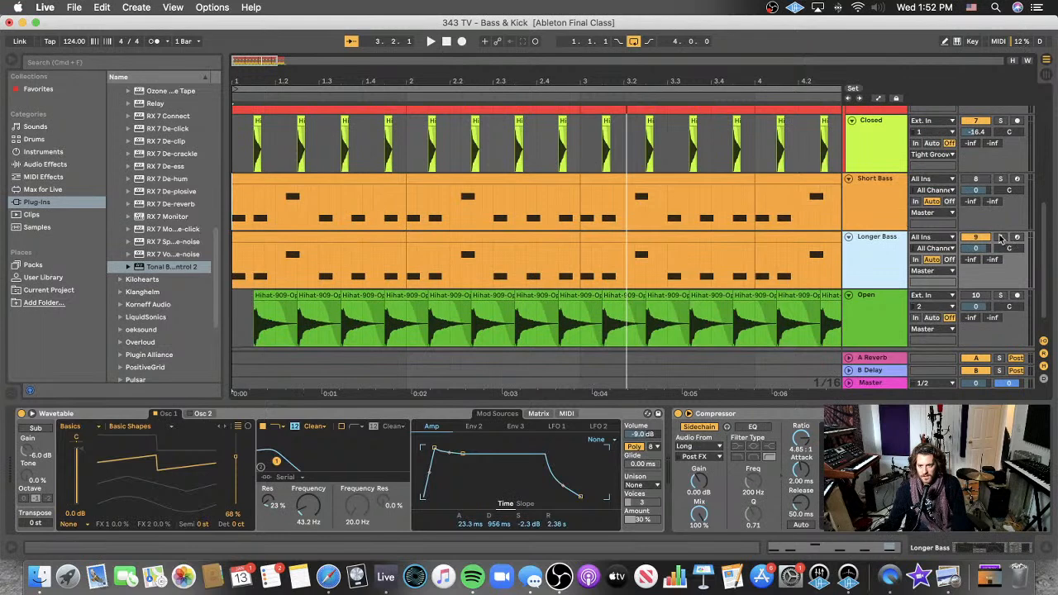
pyautogui.click(1001, 237)
# - Add an EQ Eight to the Longer Bass track and place it between the Wavetable and the Compressor
pyautogui.click(45, 165)
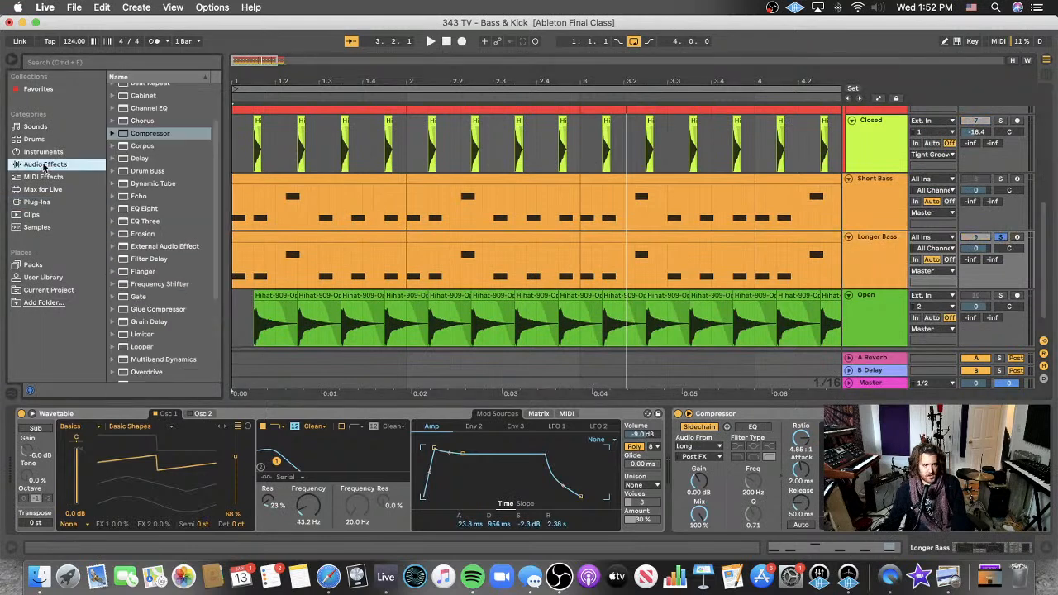
pyautogui.click(152, 214)
pyautogui.moveTo(141, 212); pyautogui.dragTo(651, 214)
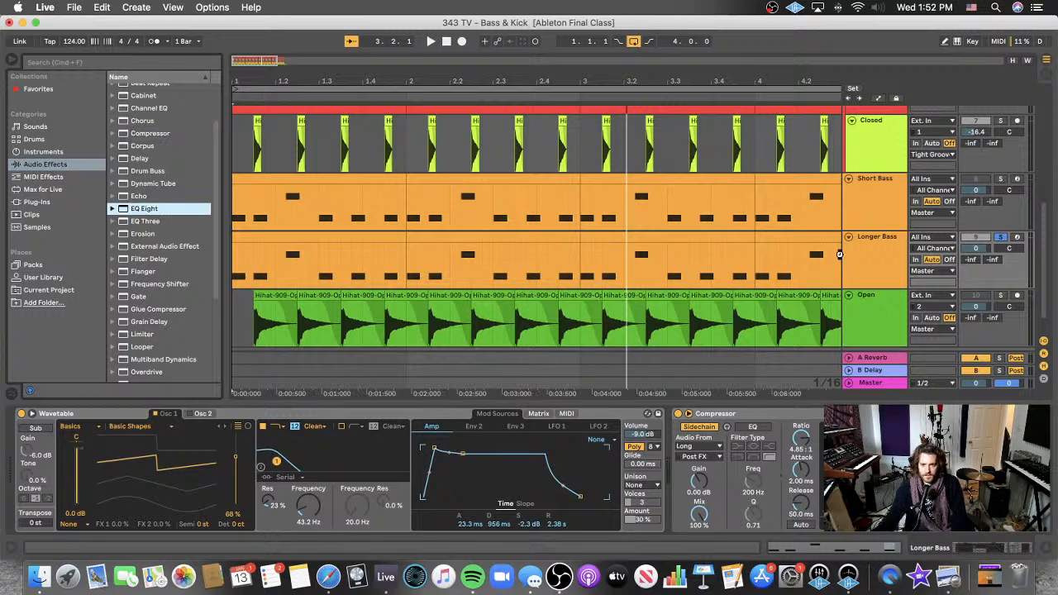
pyautogui.moveTo(840, 254); pyautogui.dragTo(845, 258)
pyautogui.click(814, 420)
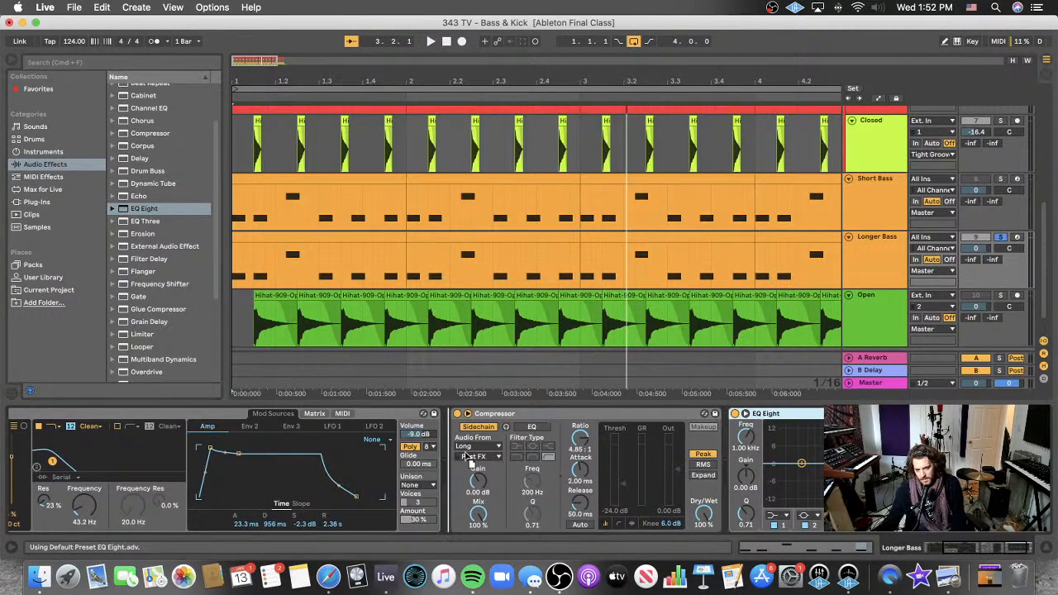
# - While the loop plays, set EQ Eight band 1 to low cut and band 2 to low shelf at 33.9 Hz, -6.19 dB, Q 0.28
pyautogui.press('space')
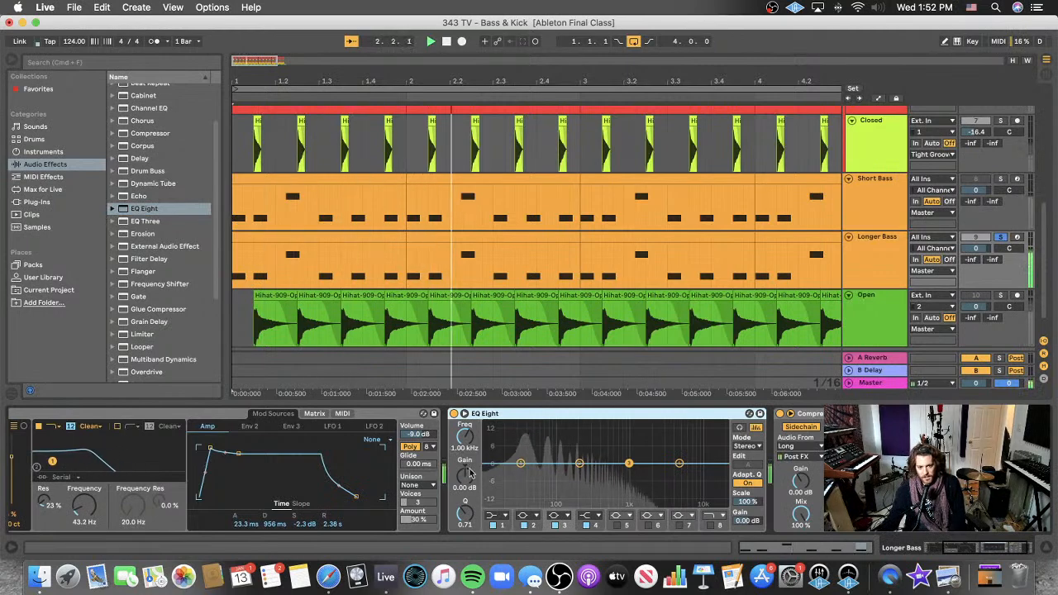
pyautogui.click(493, 516)
pyautogui.click(495, 465)
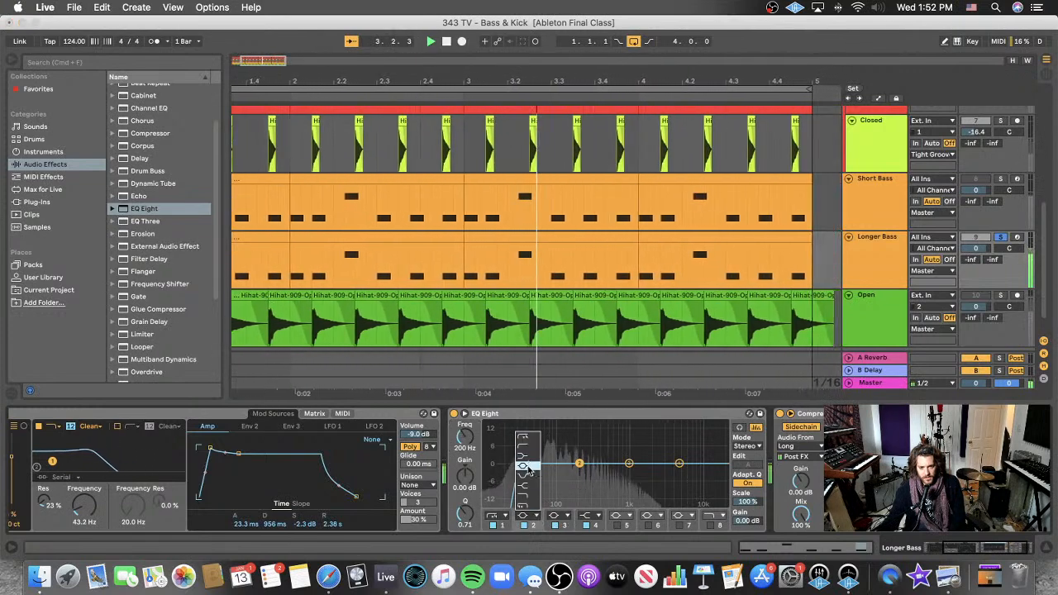
pyautogui.click(532, 494)
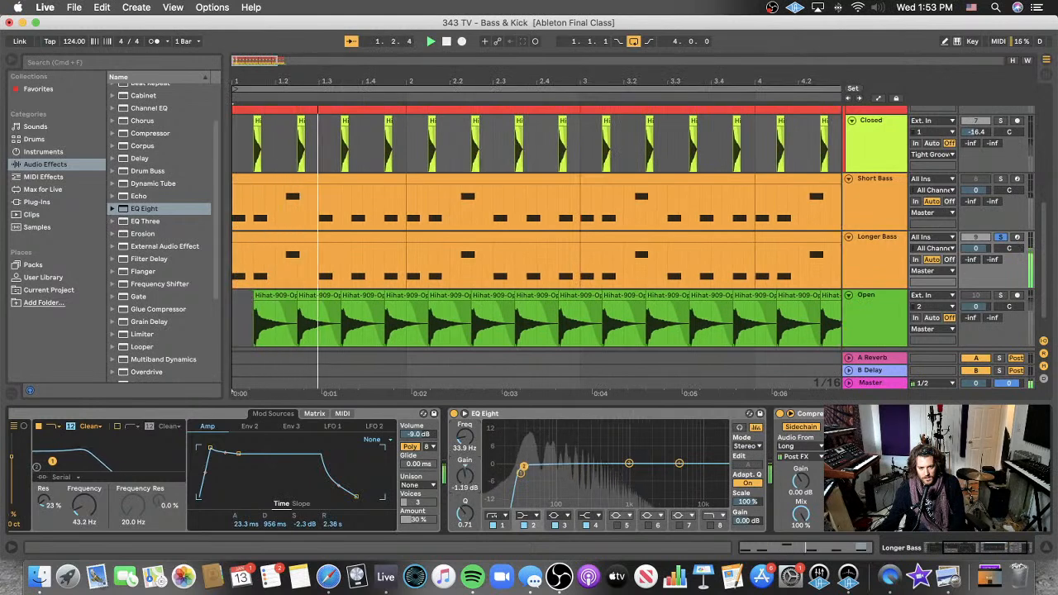
pyautogui.moveTo(465, 513); pyautogui.dragTo(466, 545)
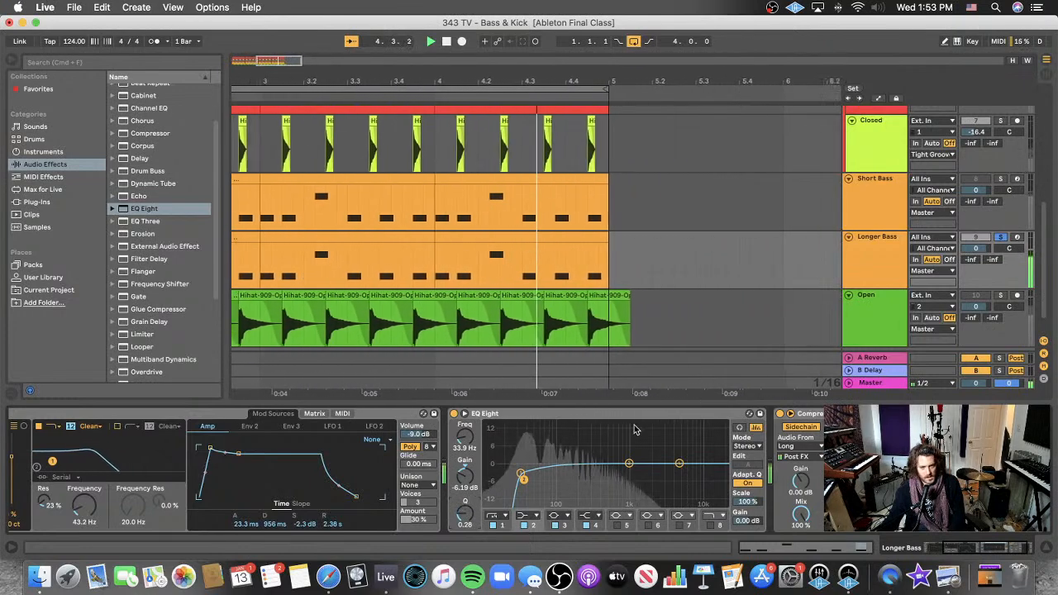
# - Unsolo the Longer Bass and set the EQ Eight band 1 frequency to 18.4 Hz while the loop plays
pyautogui.click(1001, 238)
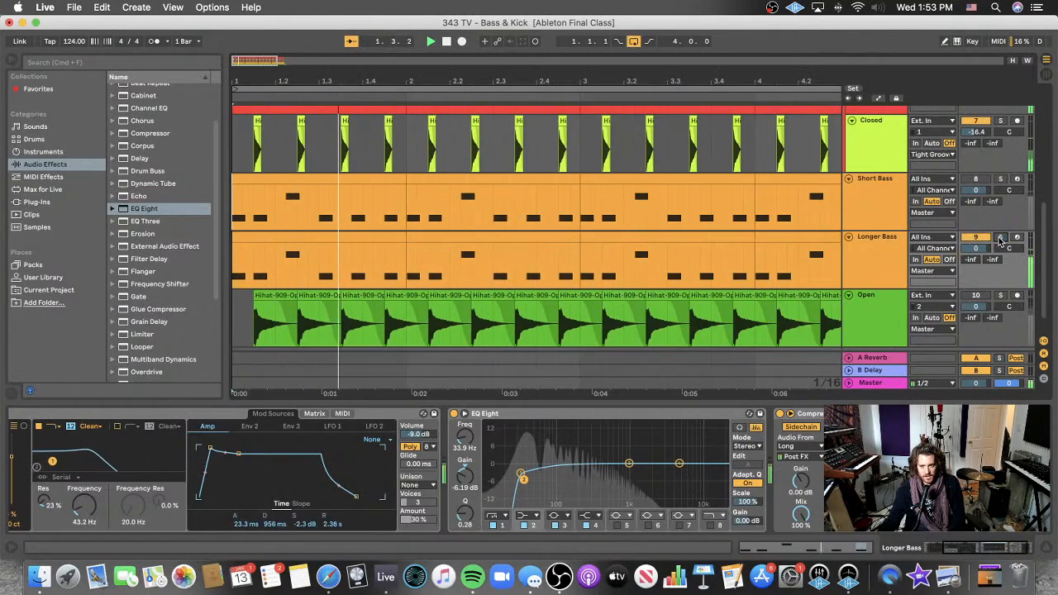
pyautogui.click(494, 526)
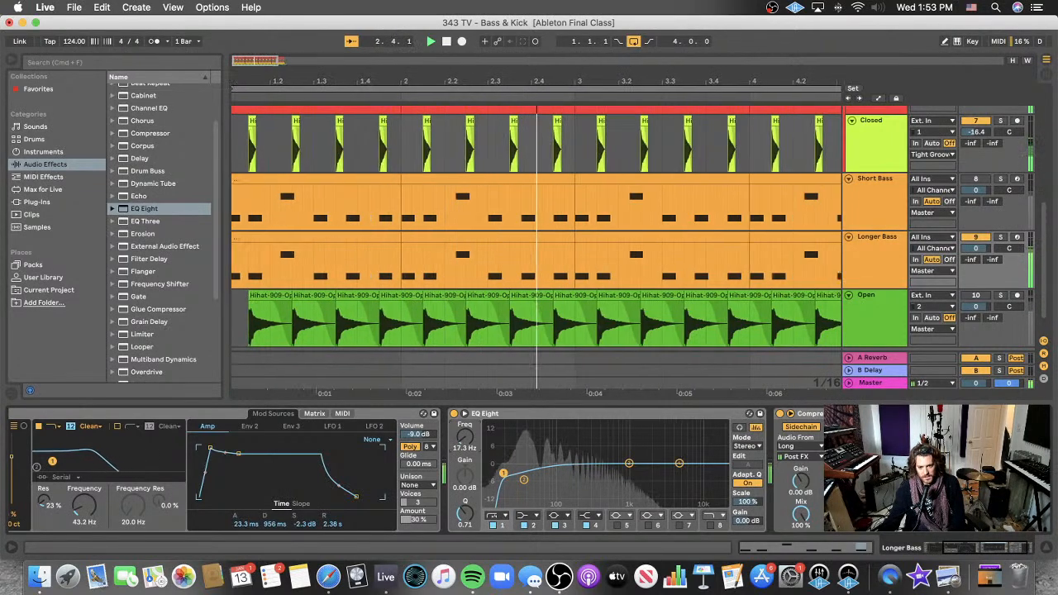
pyautogui.moveTo(464, 447); pyautogui.dragTo(465, 442)
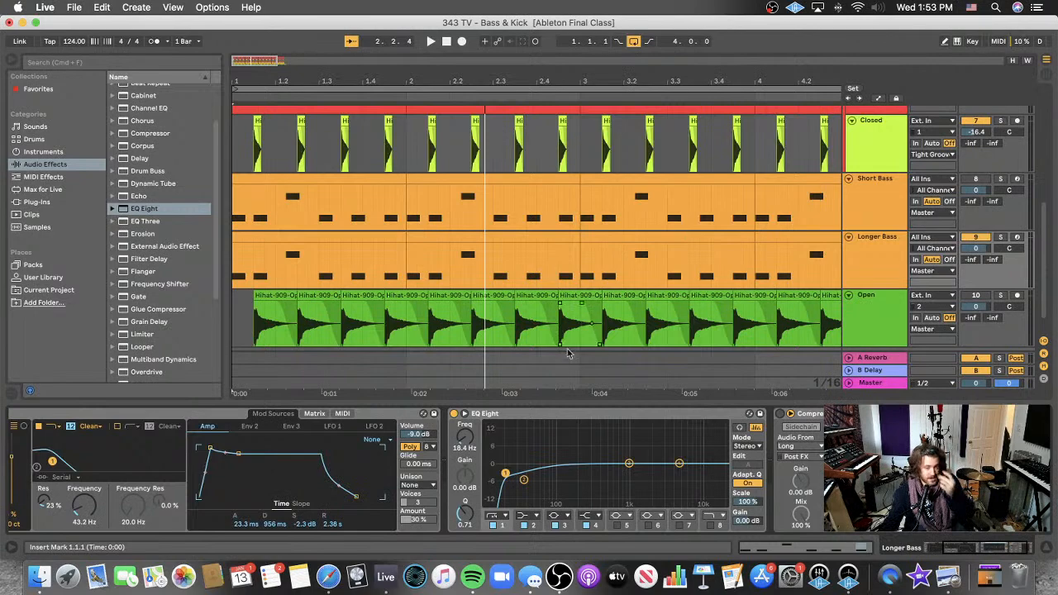
# - Solo and play the Longer Bass, compare it with EQ Eight off and on, and set band 2's gain to -5.00 dB
pyautogui.scroll(-2, 506, 275)
pyautogui.scroll(3, 506, 275)
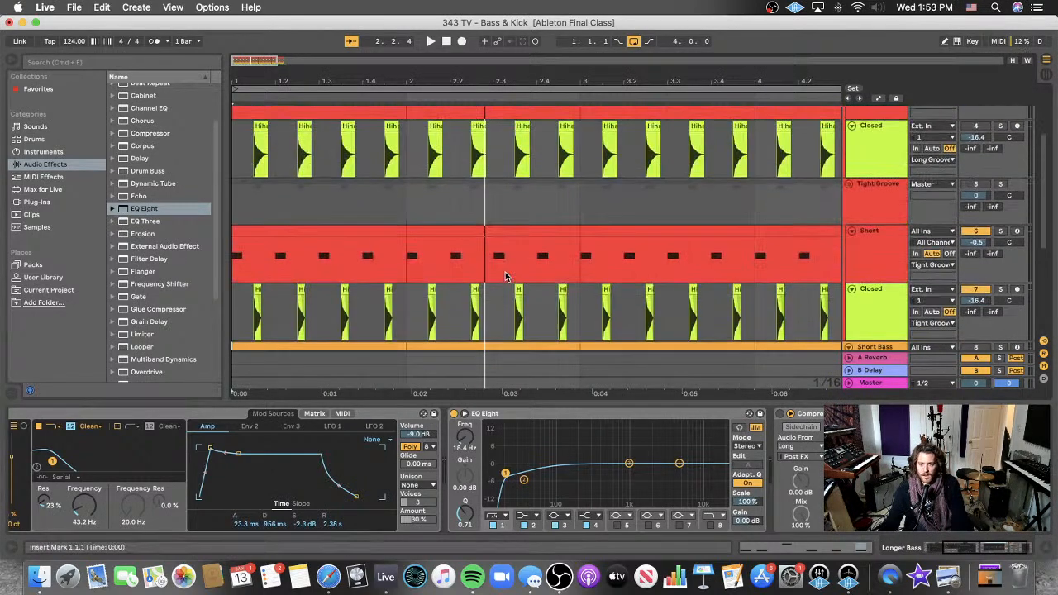
pyautogui.scroll(-4, 500, 308)
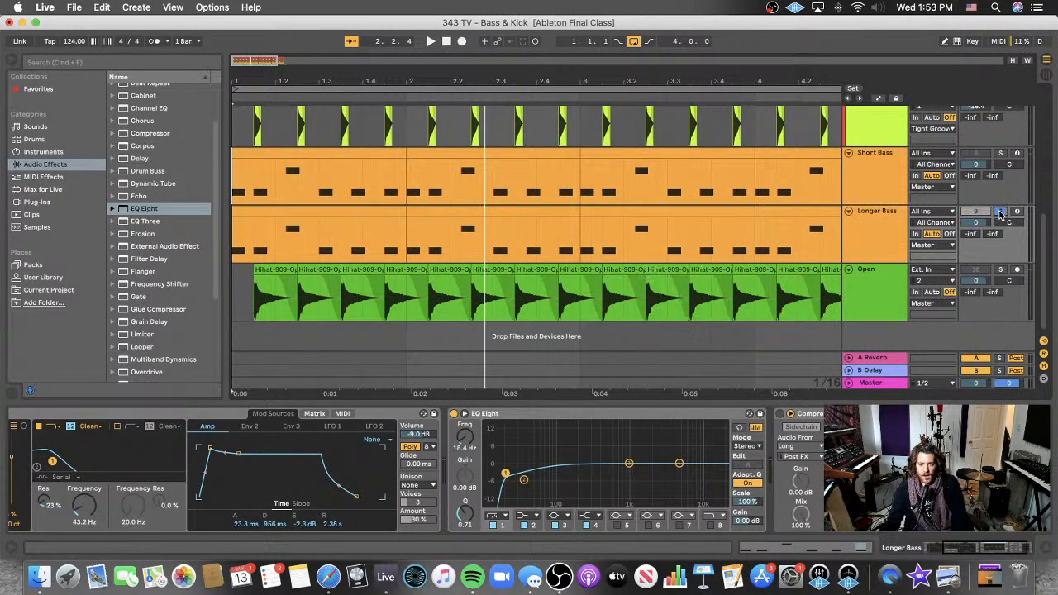
pyautogui.press('space')
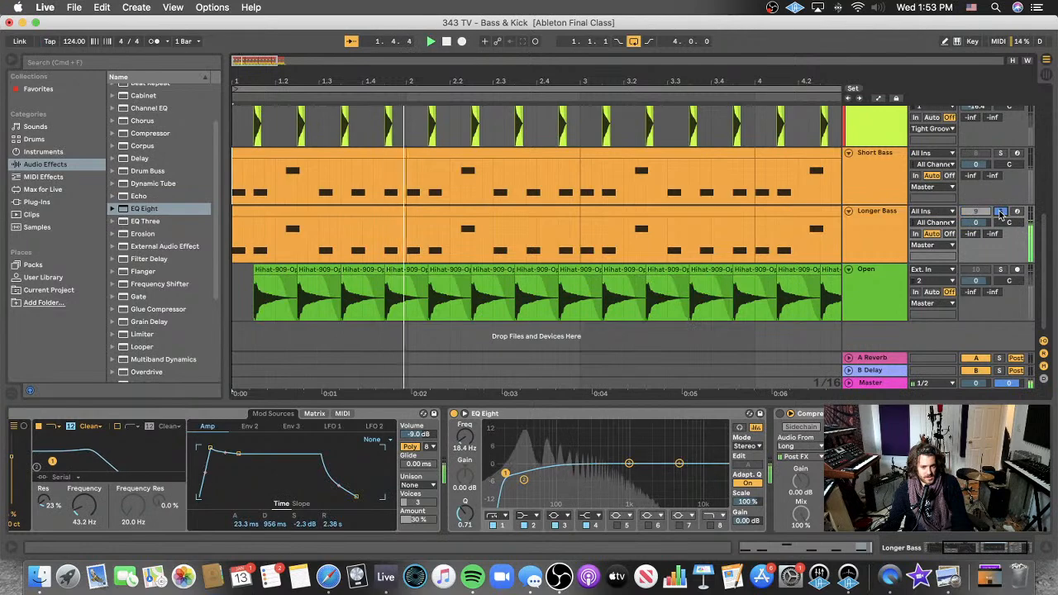
pyautogui.click(454, 414)
pyautogui.click(454, 414)
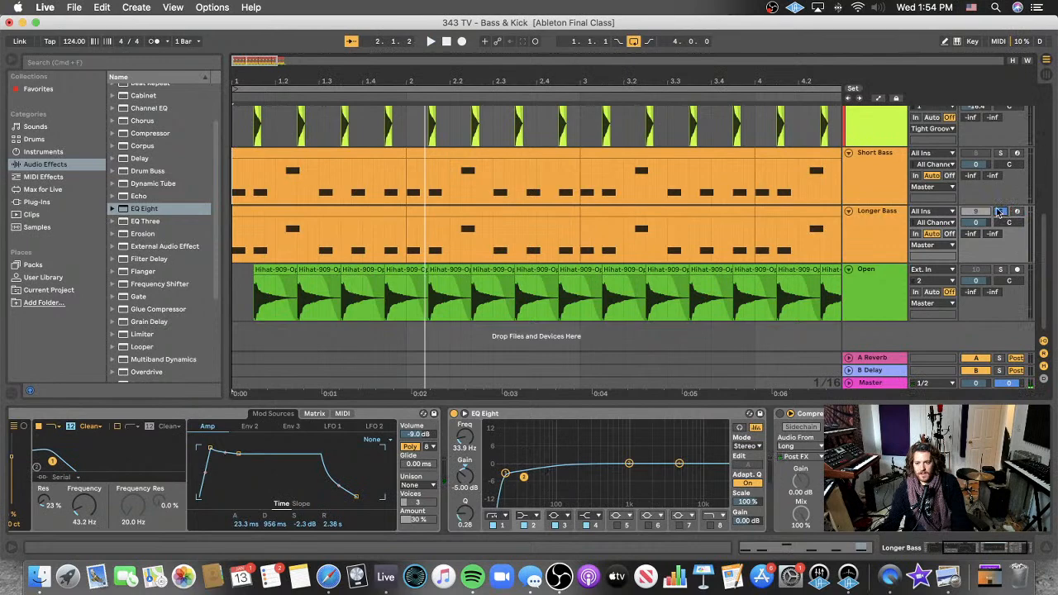
# - Unsolo the Longer Bass and play the loop to hear it together with the Long kick
pyautogui.scroll(5, 866, 194)
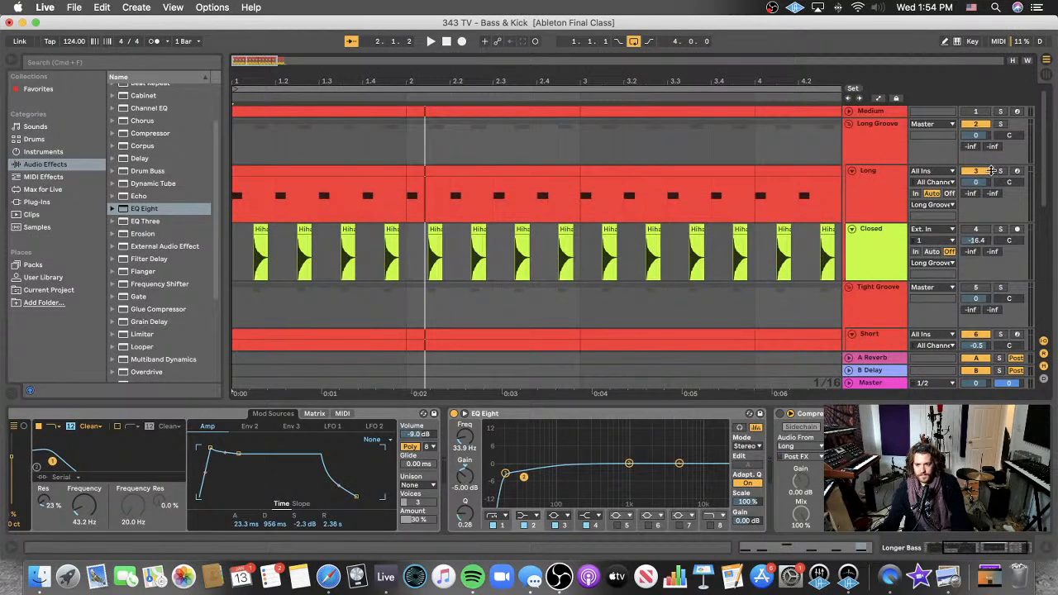
pyautogui.scroll(-5, 875, 219)
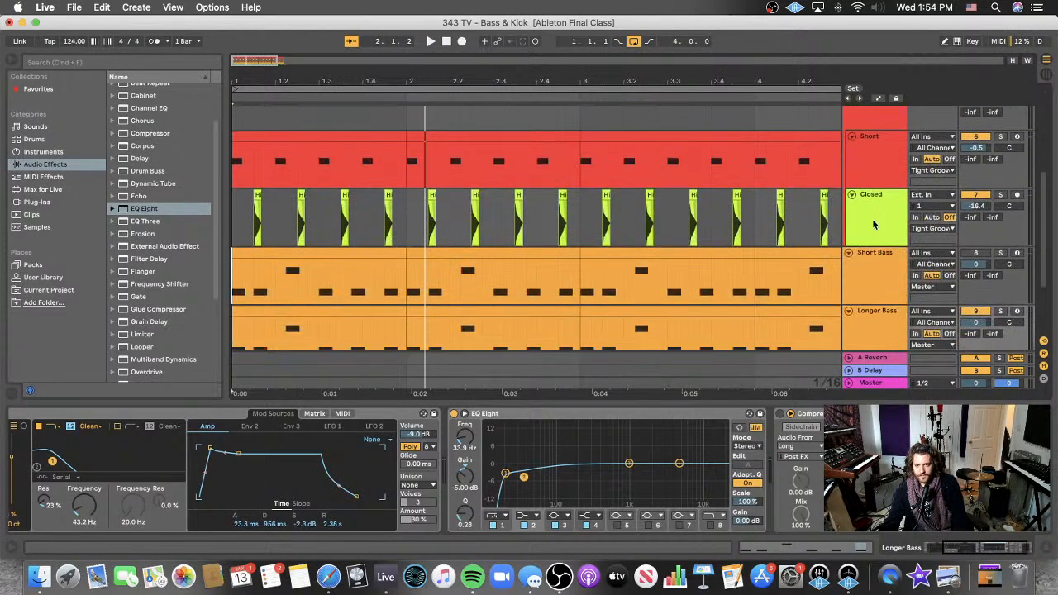
pyautogui.press('space')
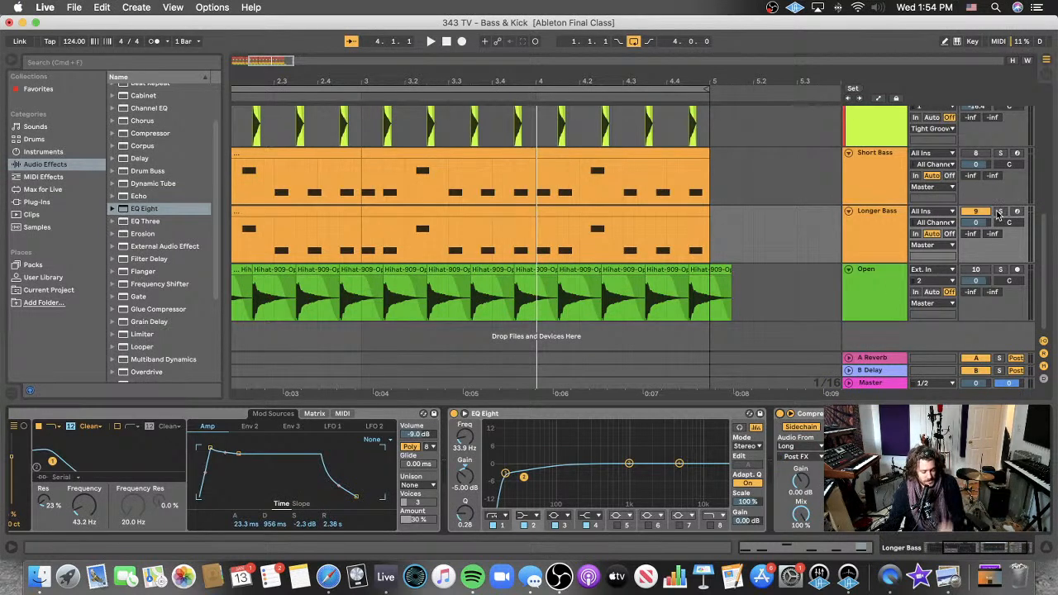
# - Solo and play the Longer Bass, bypass its Compressor, and unsolo the track again
pyautogui.click(999, 212)
pyautogui.press('space')
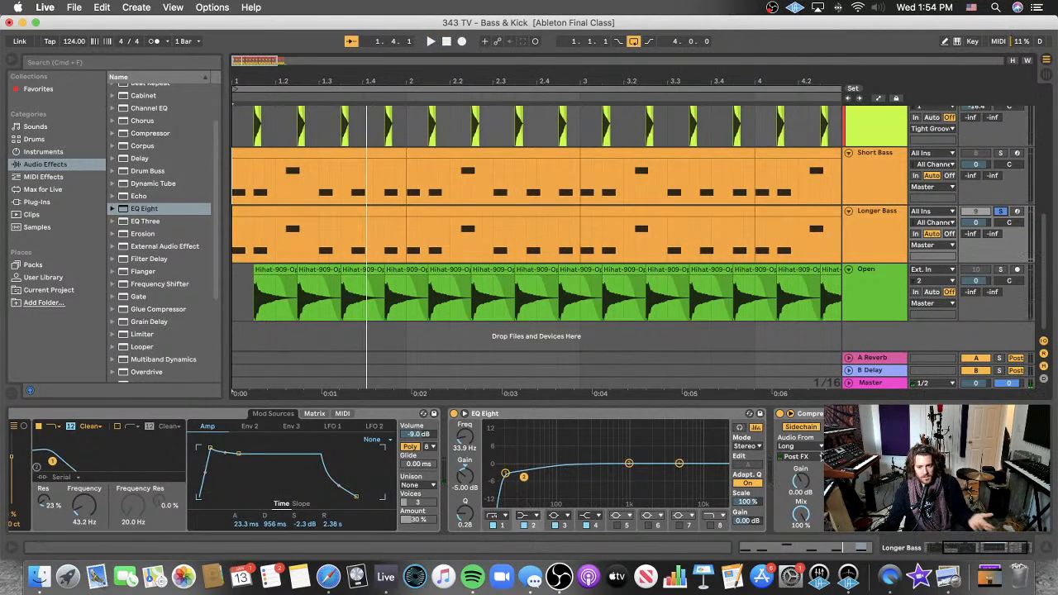
pyautogui.click(780, 414)
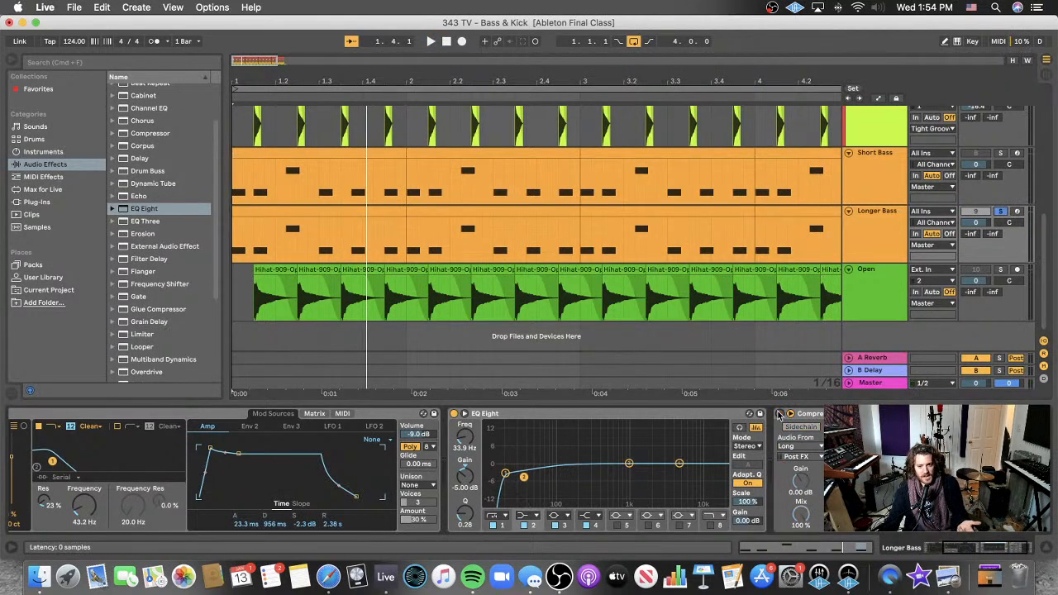
pyautogui.click(1004, 213)
# - Switch the playing loop from the Long Groove to the Tight Groove, with the Tight Groove's Closed hi-hat muted
pyautogui.scroll(5, 700, 230)
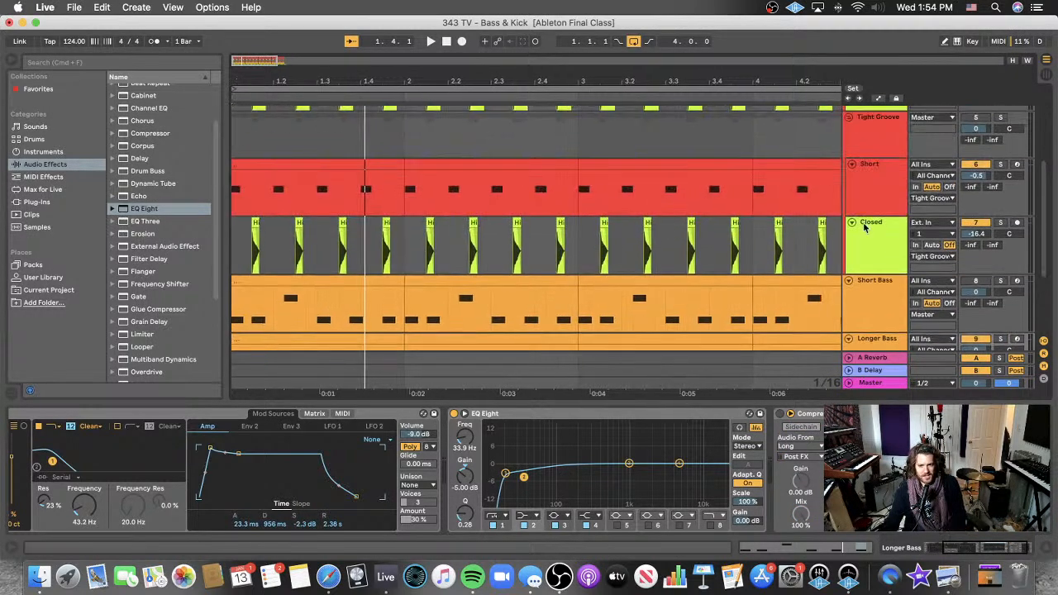
pyautogui.click(978, 170)
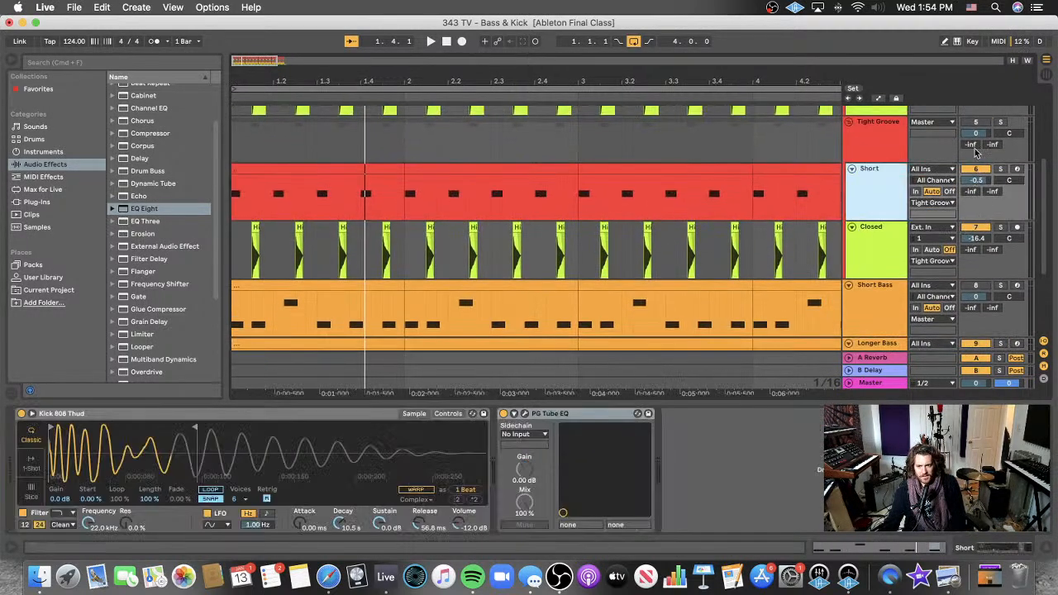
pyautogui.scroll(-5, 414, 187)
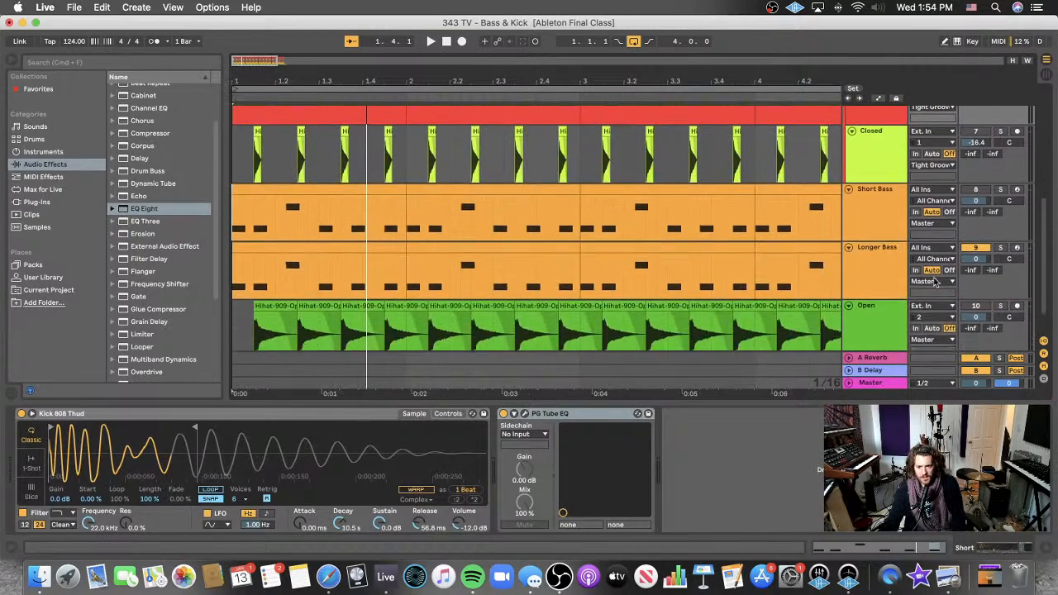
pyautogui.click(433, 42)
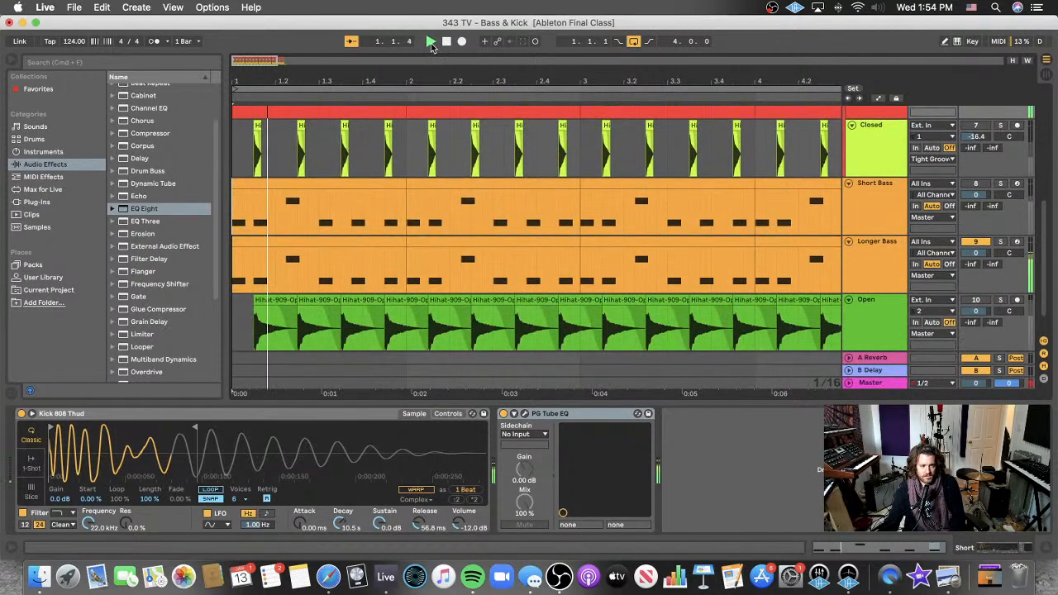
pyautogui.scroll(5, 769, 162)
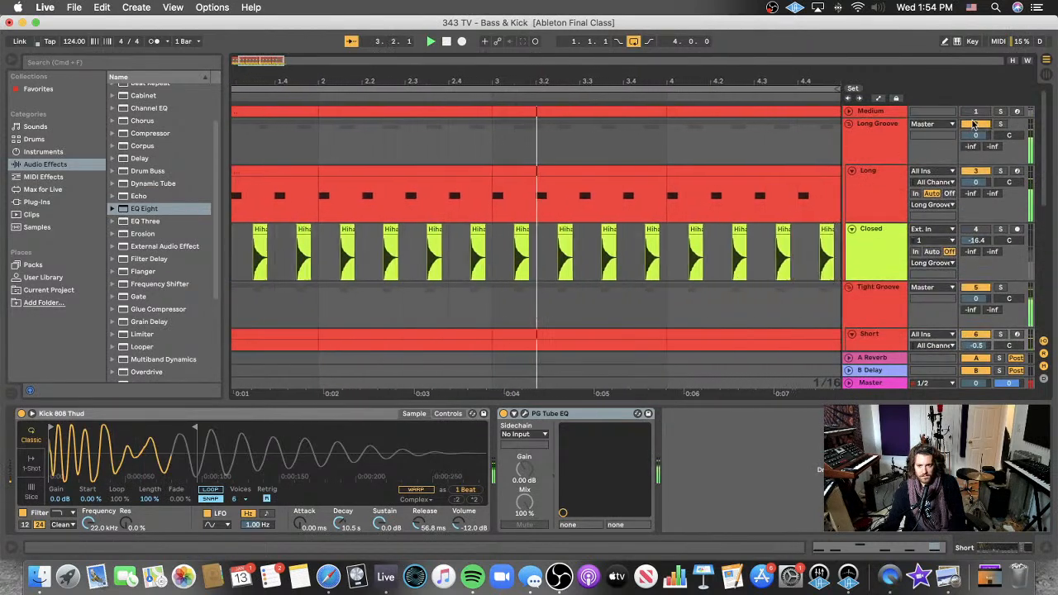
pyautogui.scroll(-4, 593, 231)
pyautogui.scroll(-2, 592, 232)
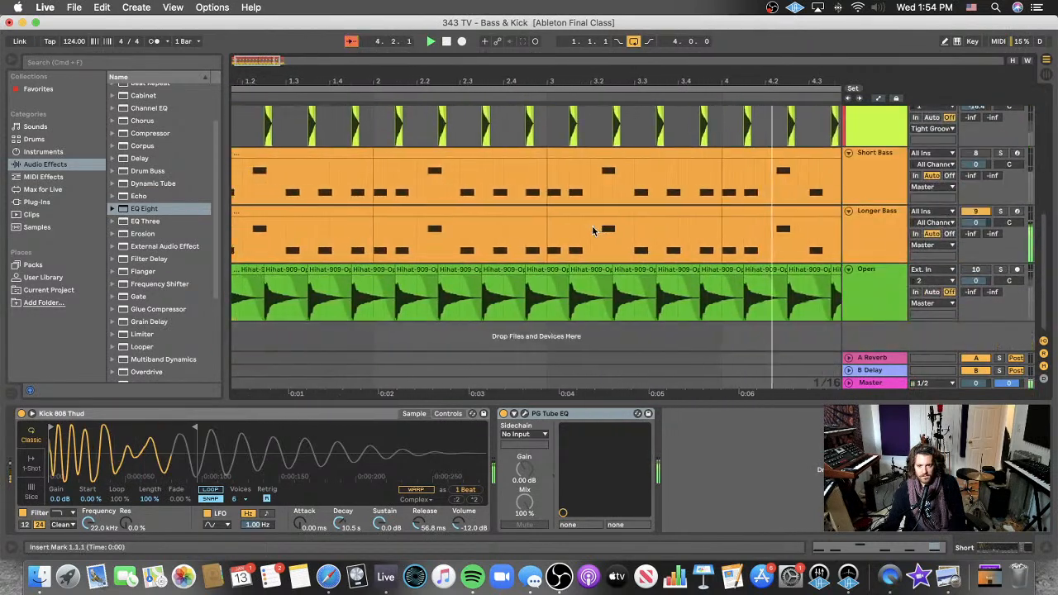
# - Set the Longer Bass volume to -2.4 dB and enable its Compressor with the Short kick as sidechain source
pyautogui.moveTo(974, 224); pyautogui.dragTo(974, 235)
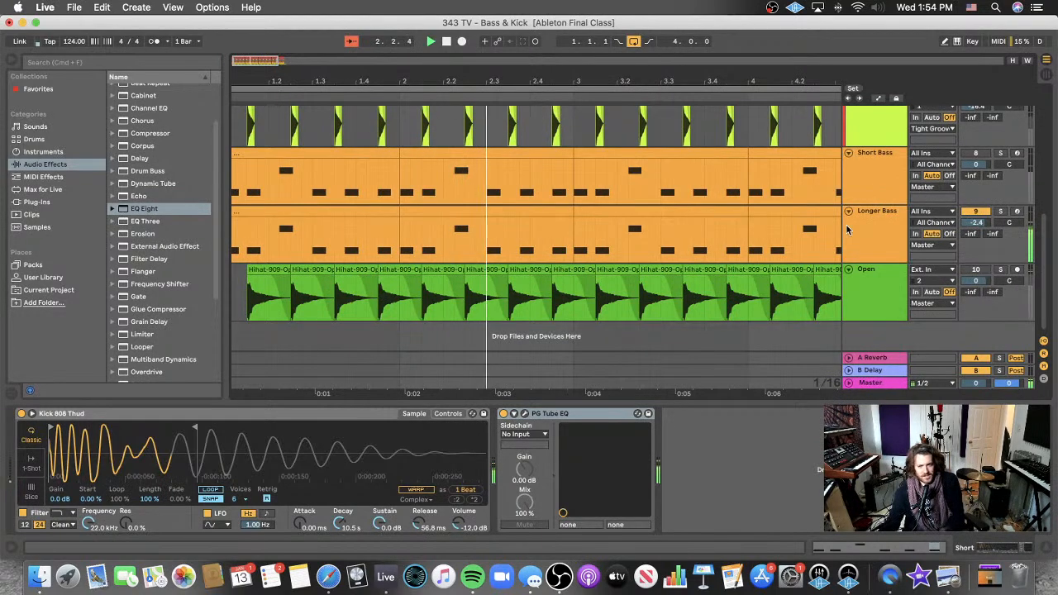
pyautogui.click(884, 240)
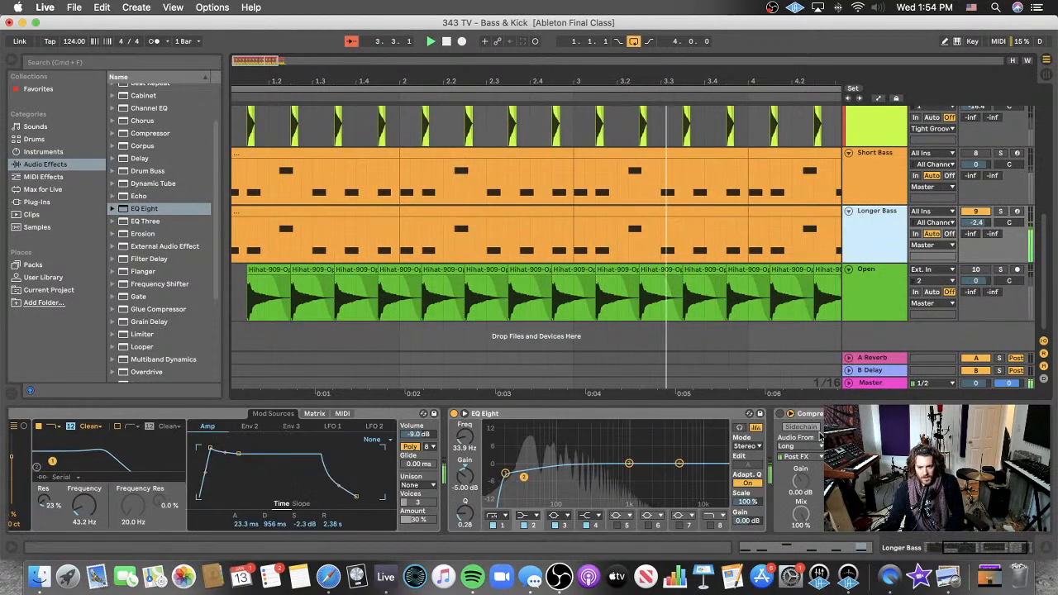
pyautogui.click(793, 447)
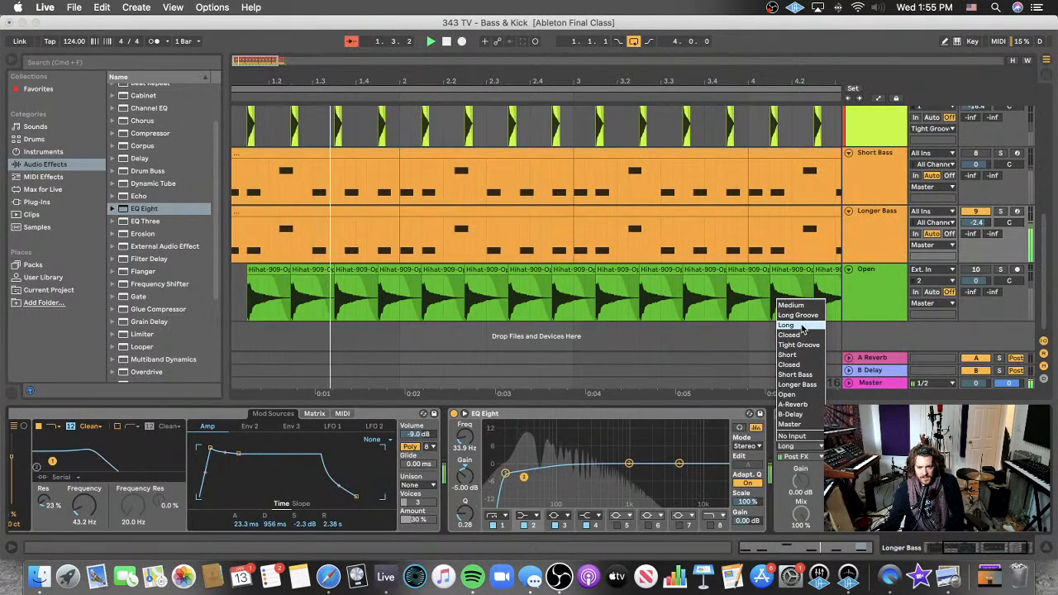
pyautogui.click(796, 357)
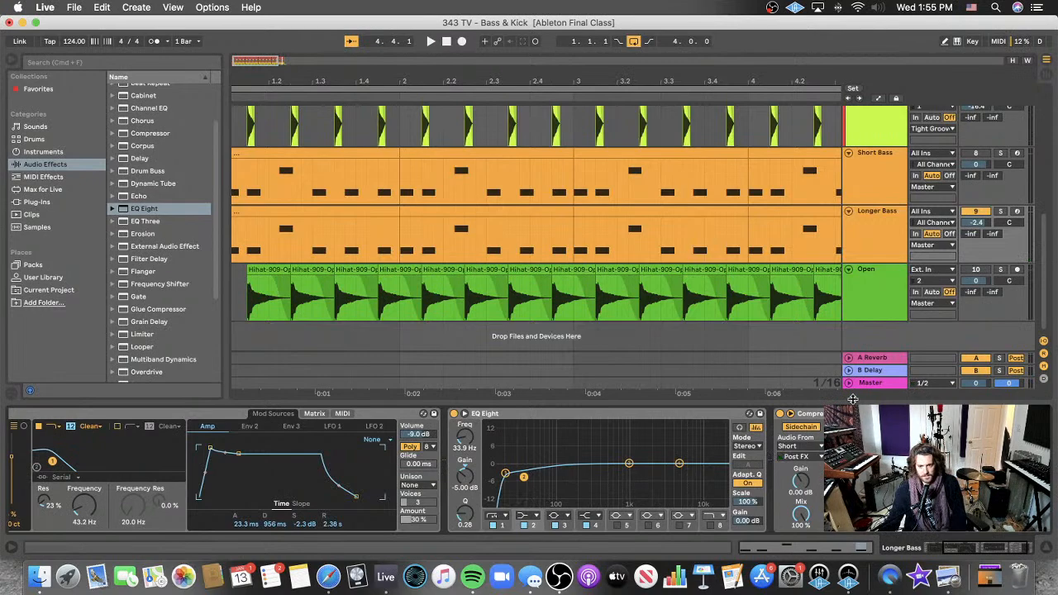
# - Hide the device view and fold the Short, Closed and Long tracks and both groove groups
pyautogui.moveTo(833, 392); pyautogui.dragTo(852, 403)
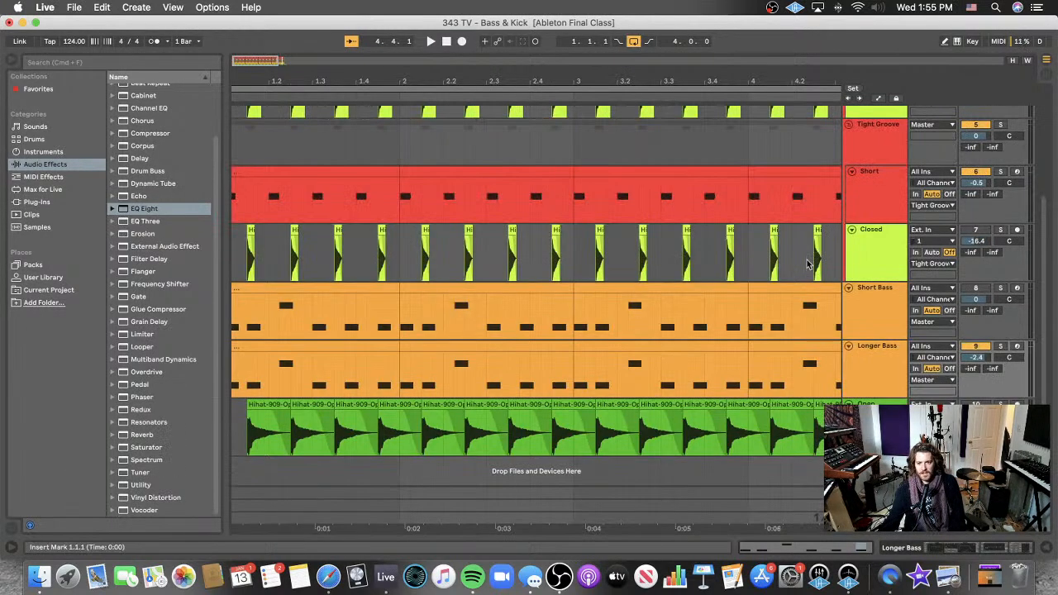
pyautogui.click(849, 172)
pyautogui.click(852, 184)
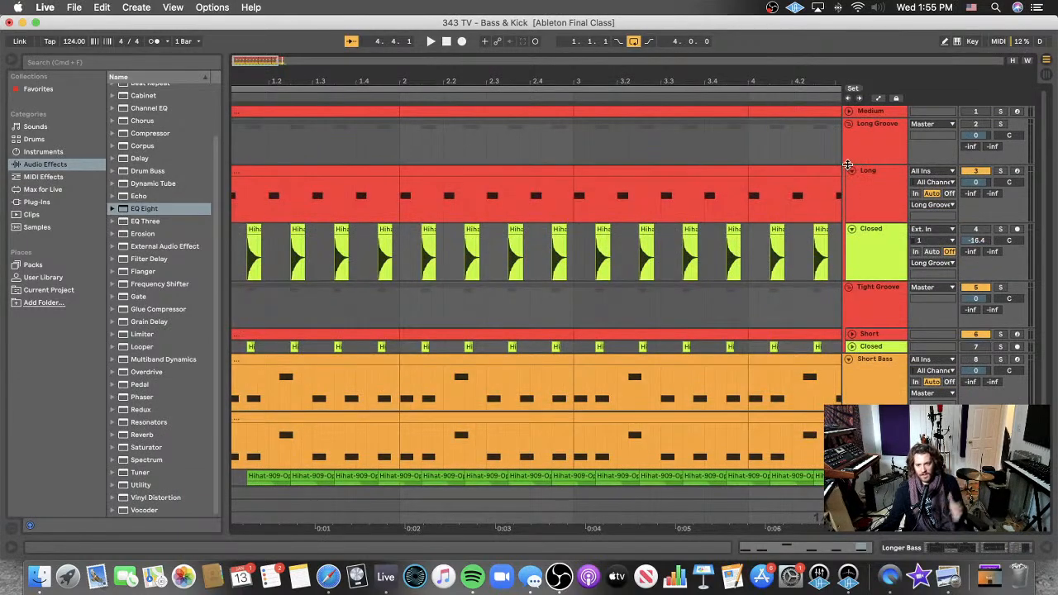
pyautogui.click(850, 172)
pyautogui.click(849, 124)
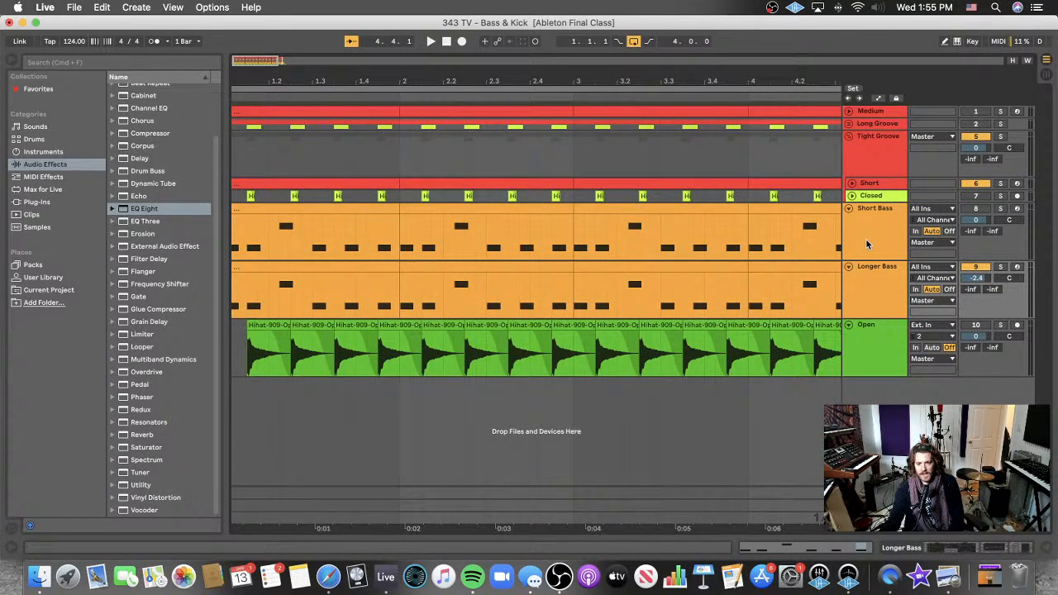
pyautogui.click(849, 138)
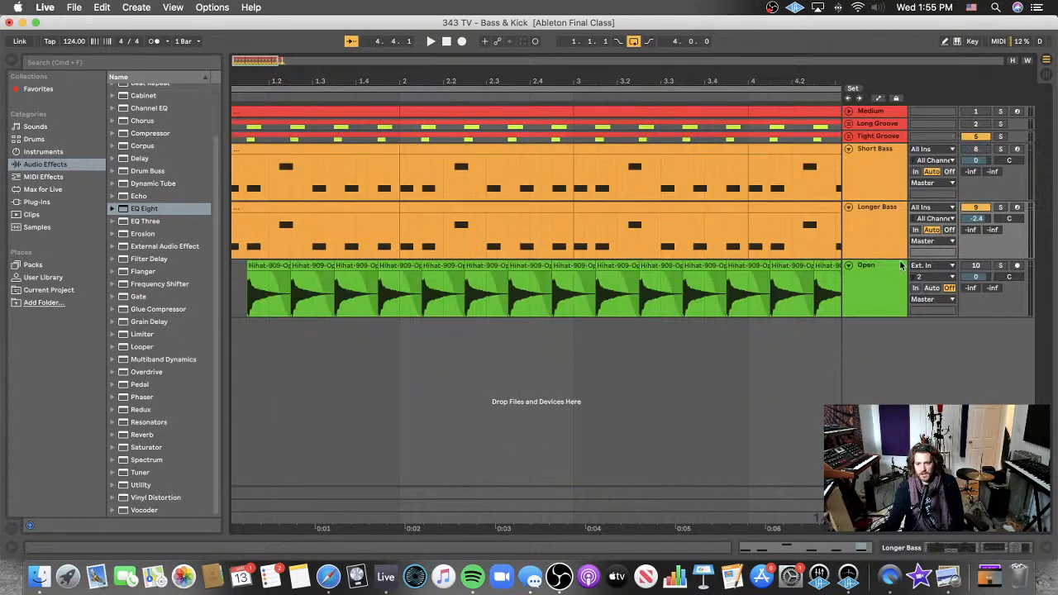
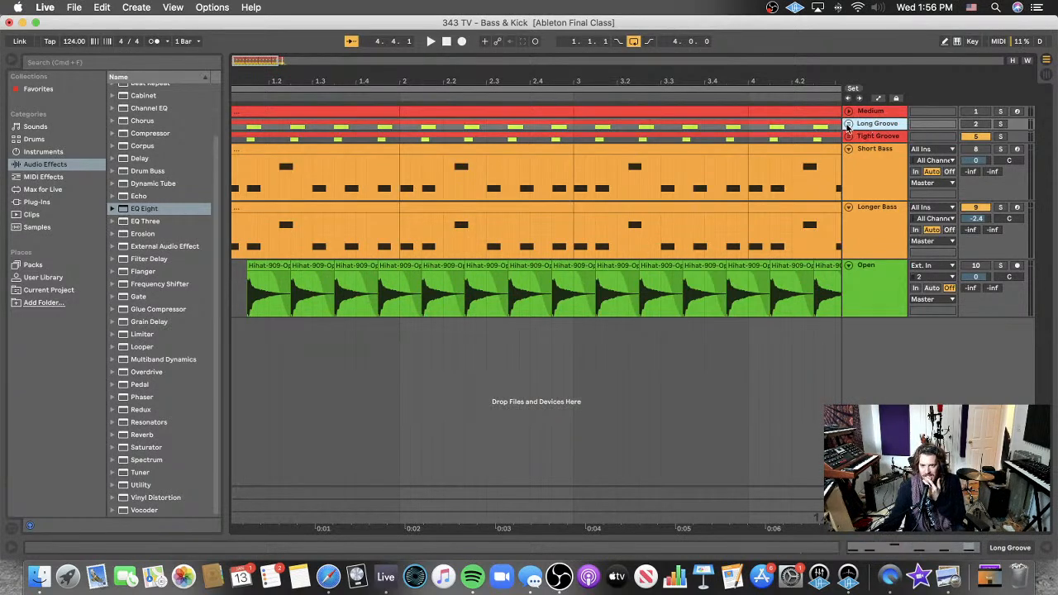
# - Unfold the Long Groove group and its Long track, play the loop, and mute the Longer Bass
pyautogui.click(848, 124)
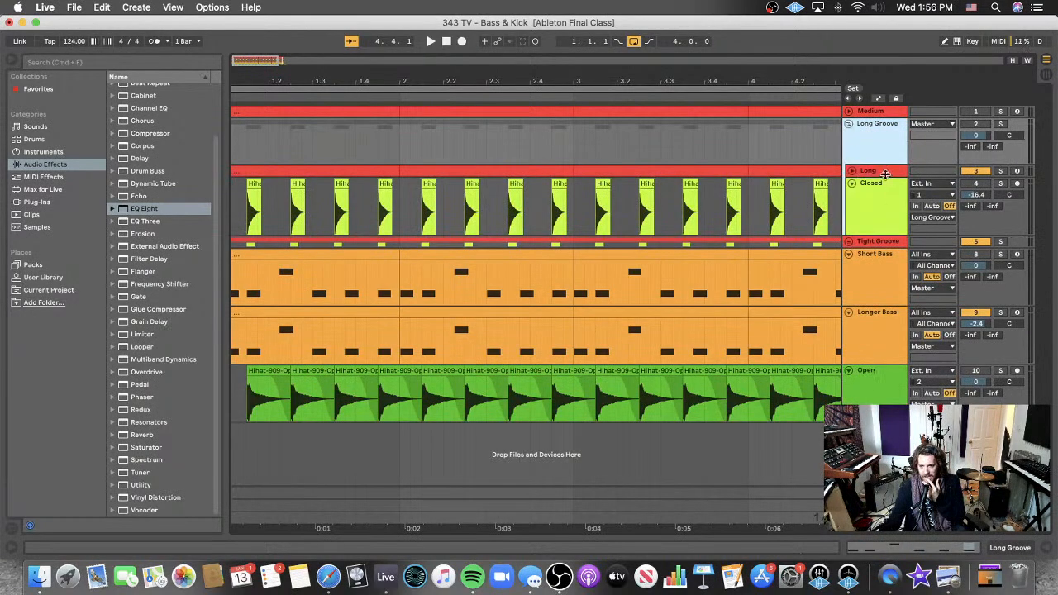
pyautogui.click(851, 170)
pyautogui.press('space')
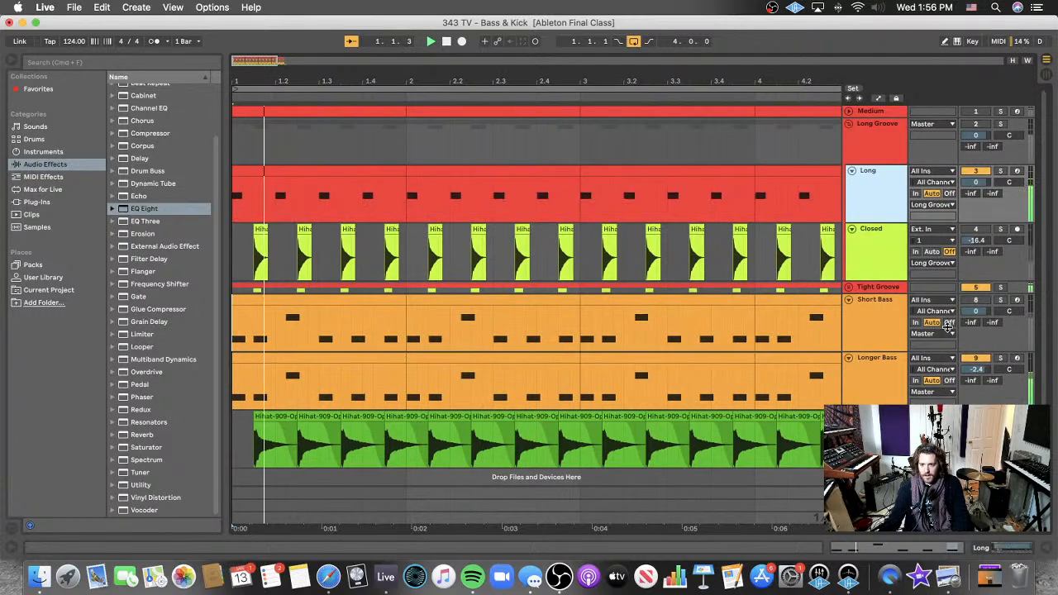
pyautogui.click(975, 359)
pyautogui.click(867, 168)
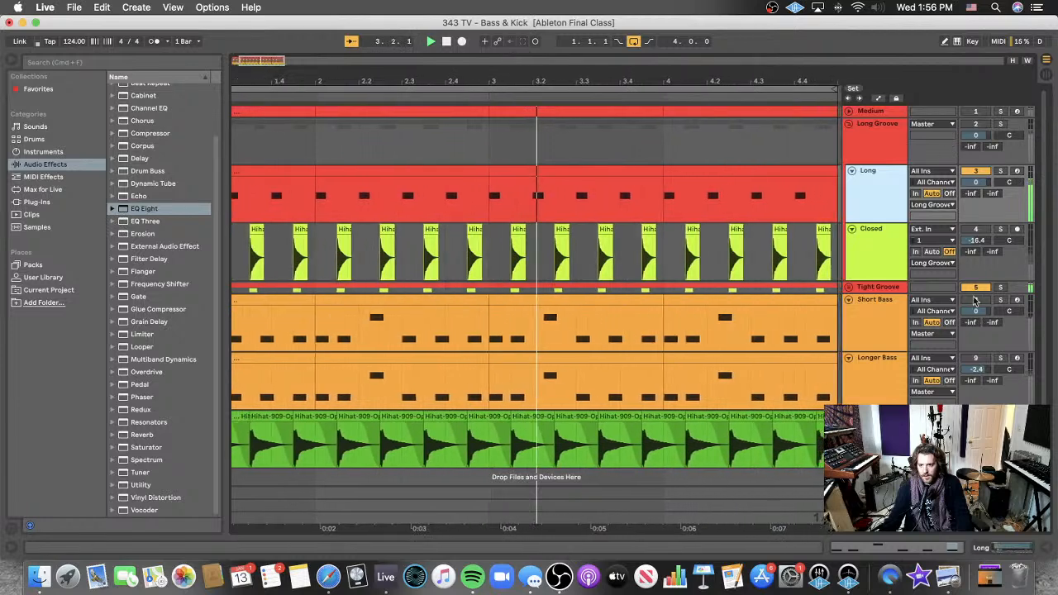
# - Mute the Tight Groove and activate the Long Groove to audition the Long kick, finishing with the Long track and its group muted
pyautogui.click(975, 287)
pyautogui.click(975, 124)
pyautogui.click(862, 202)
pyautogui.press('Home')
pyautogui.press('space')
pyautogui.click(973, 172)
# - Unfold and activate the Tight Groove group, select the Short track, and play the Short kick alone
pyautogui.click(851, 286)
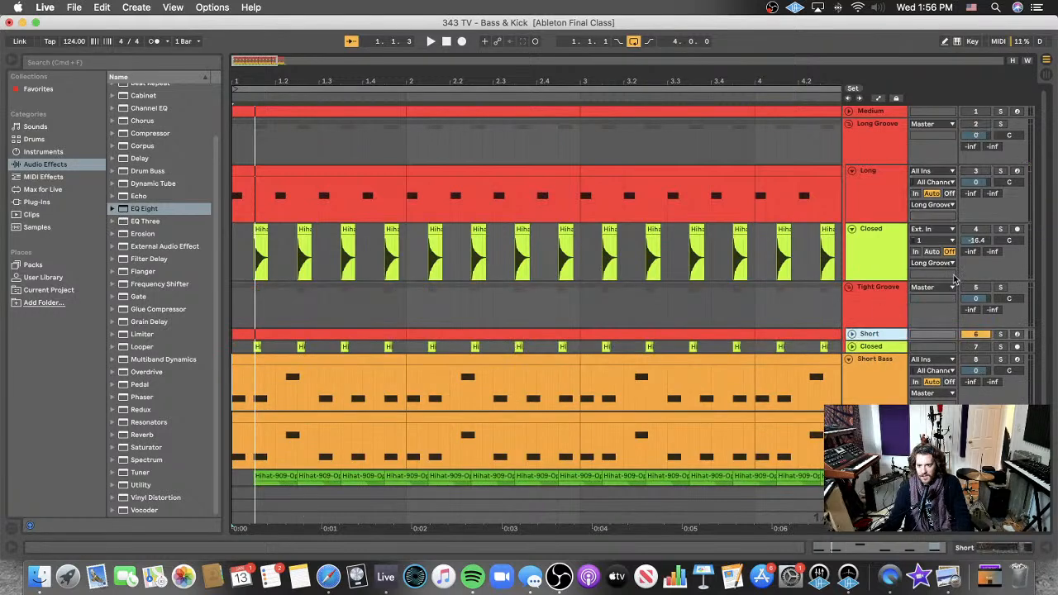
pyautogui.scroll(-3, 870, 331)
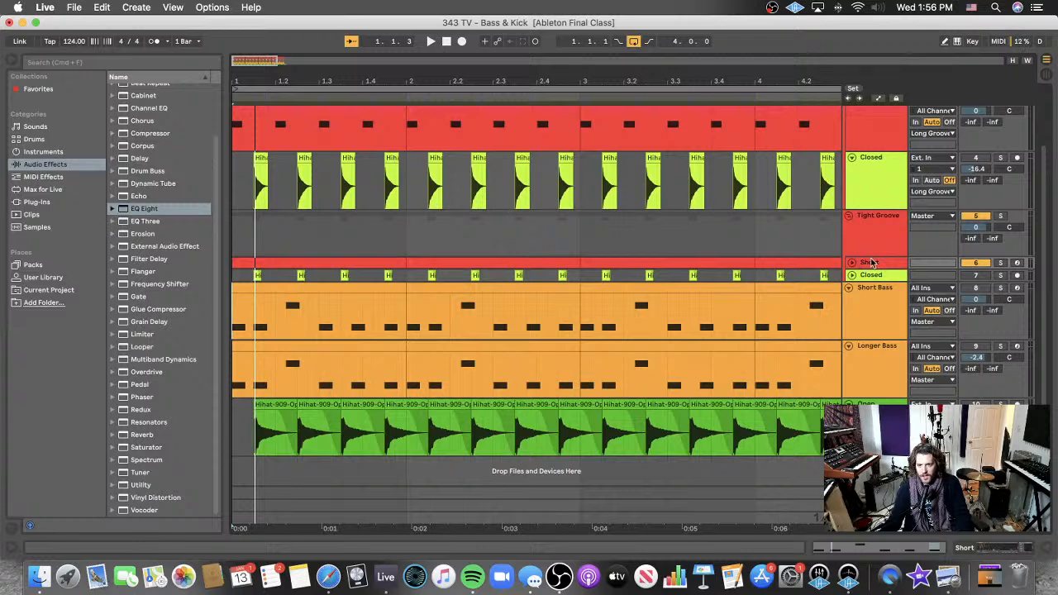
pyautogui.click(870, 262)
pyautogui.press('space')
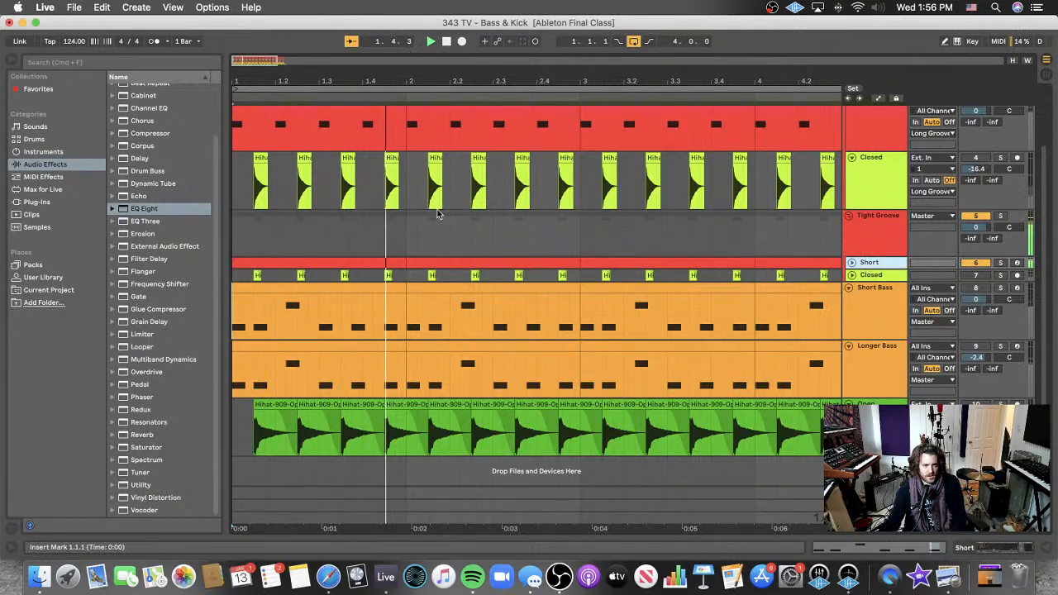
# - Load the Waves IR1 full (s) reverb plug-in onto the Short kick track
pyautogui.click(142, 435)
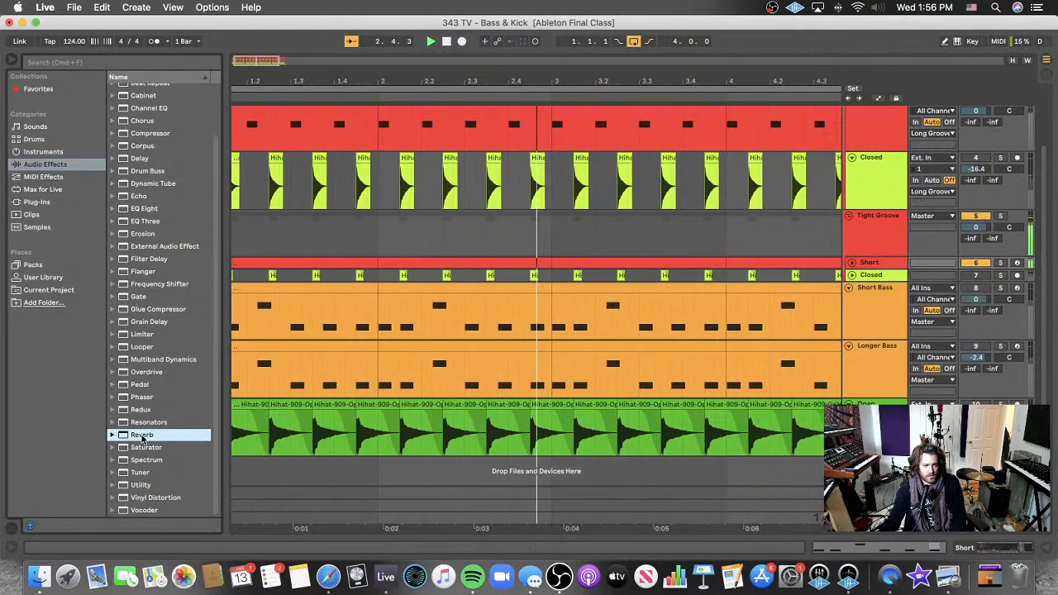
pyautogui.click(37, 201)
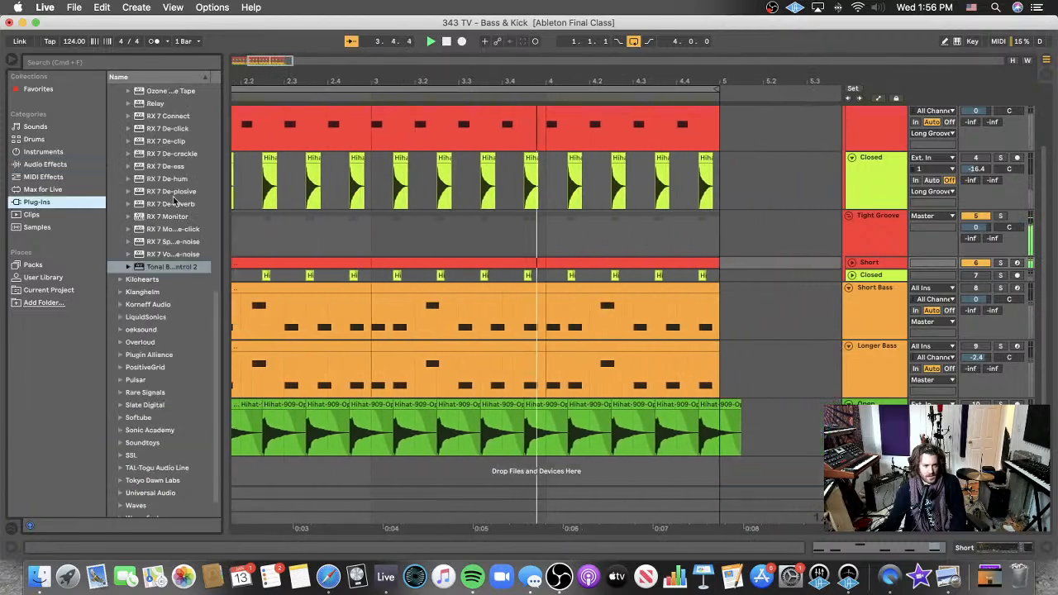
pyautogui.click(137, 142)
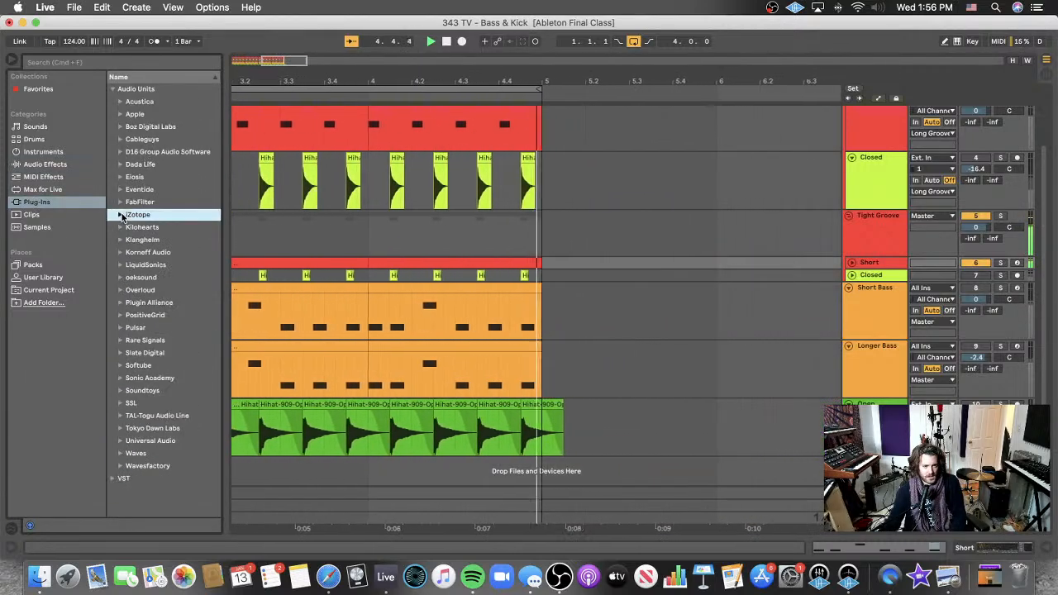
pyautogui.click(136, 453)
pyautogui.scroll(-8, 165, 409)
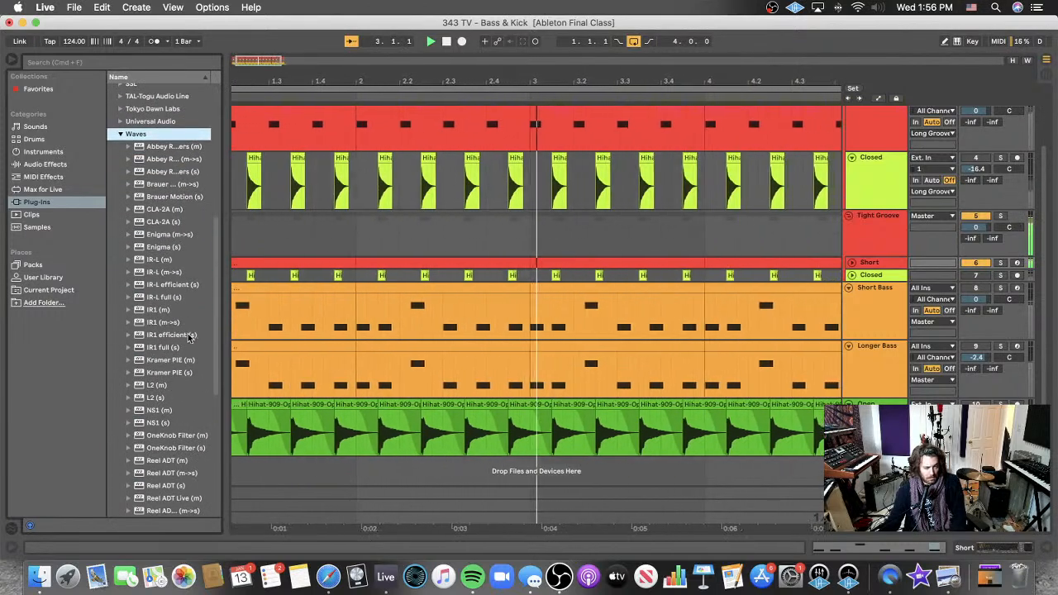
pyautogui.click(179, 348)
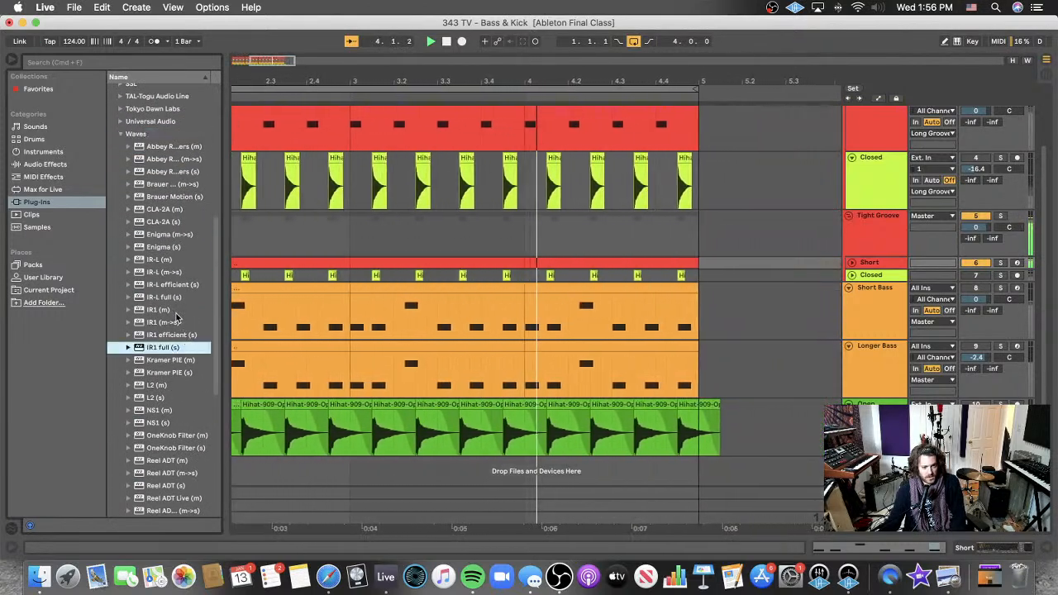
pyautogui.click(170, 310)
pyautogui.click(176, 347)
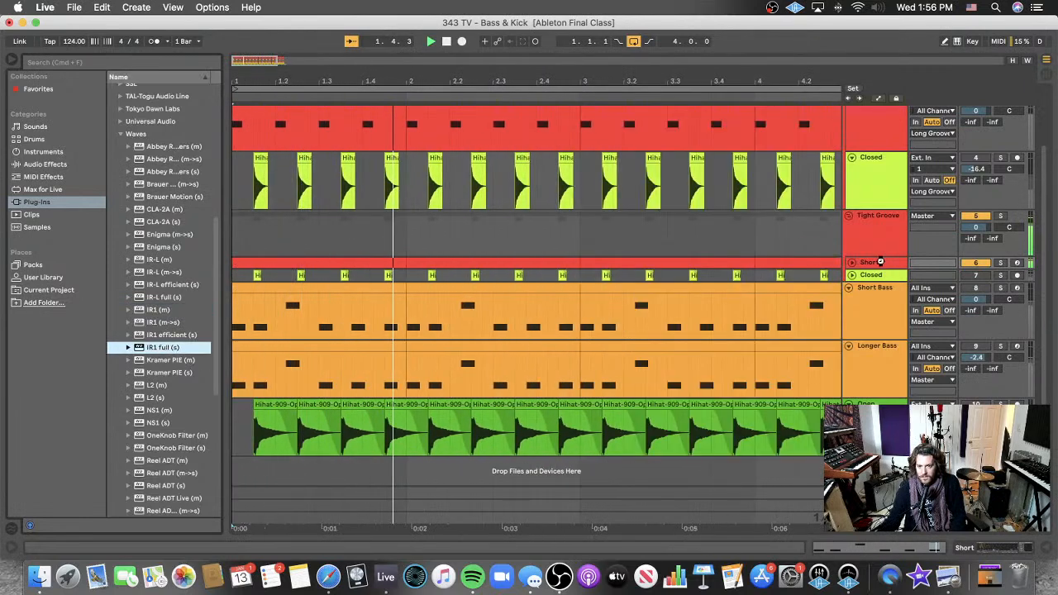
pyautogui.moveTo(881, 262); pyautogui.dragTo(881, 261)
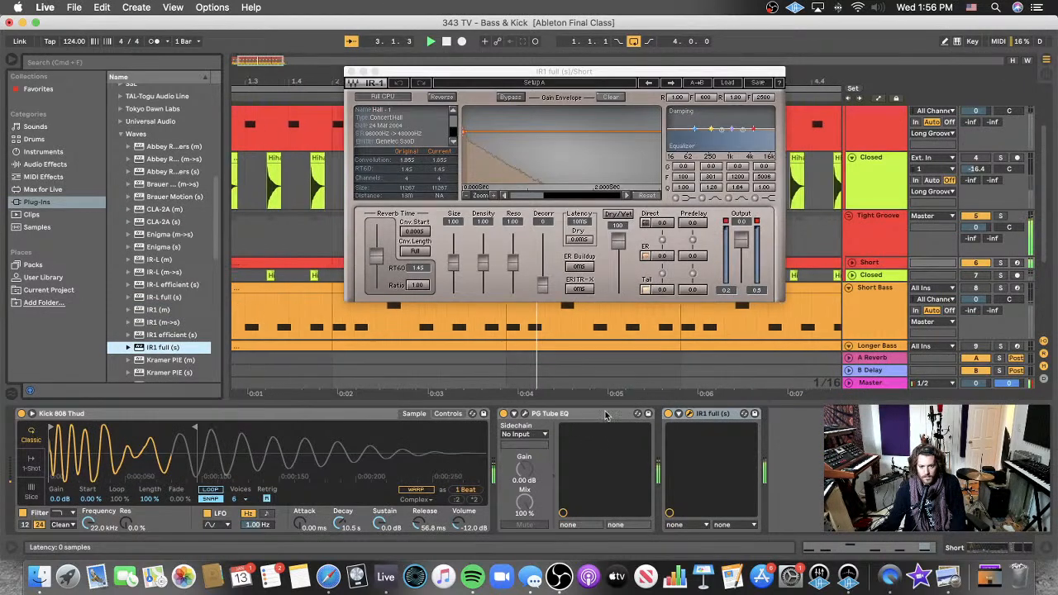
# - Group the IR1 reverb into an Audio Effect Rack with its chain named verb, and lower the reverb's output to -5.5
pyautogui.click(679, 414)
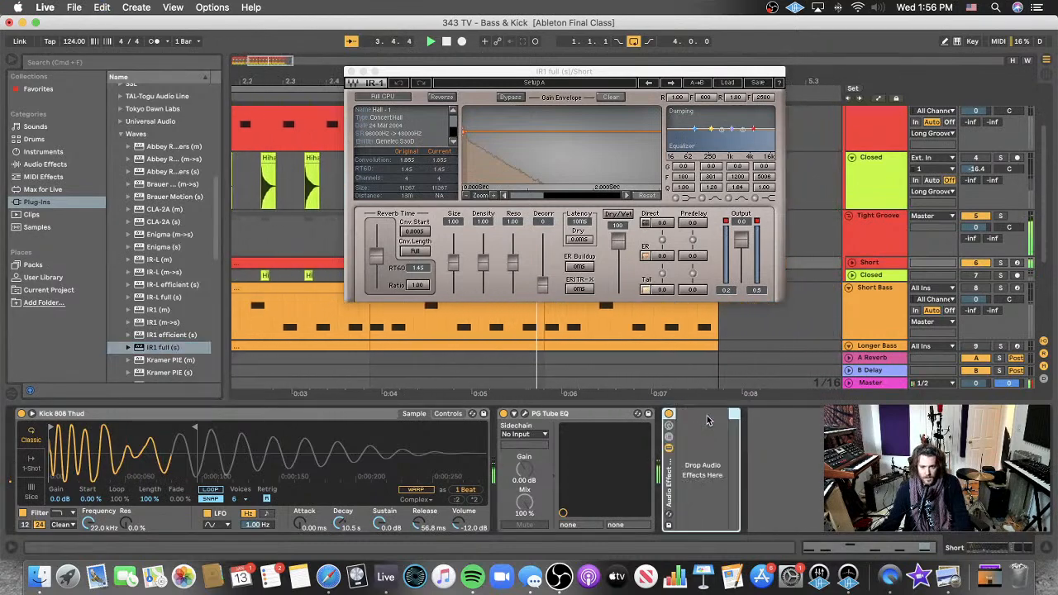
pyautogui.click(669, 437)
pyautogui.moveTo(743, 239); pyautogui.dragTo(742, 243)
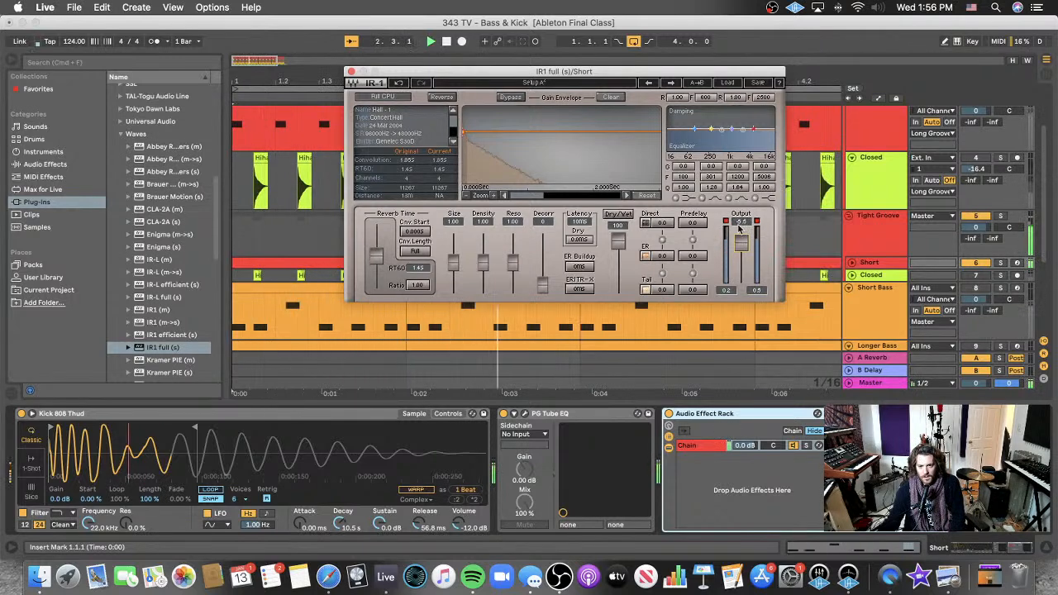
pyautogui.click(699, 469)
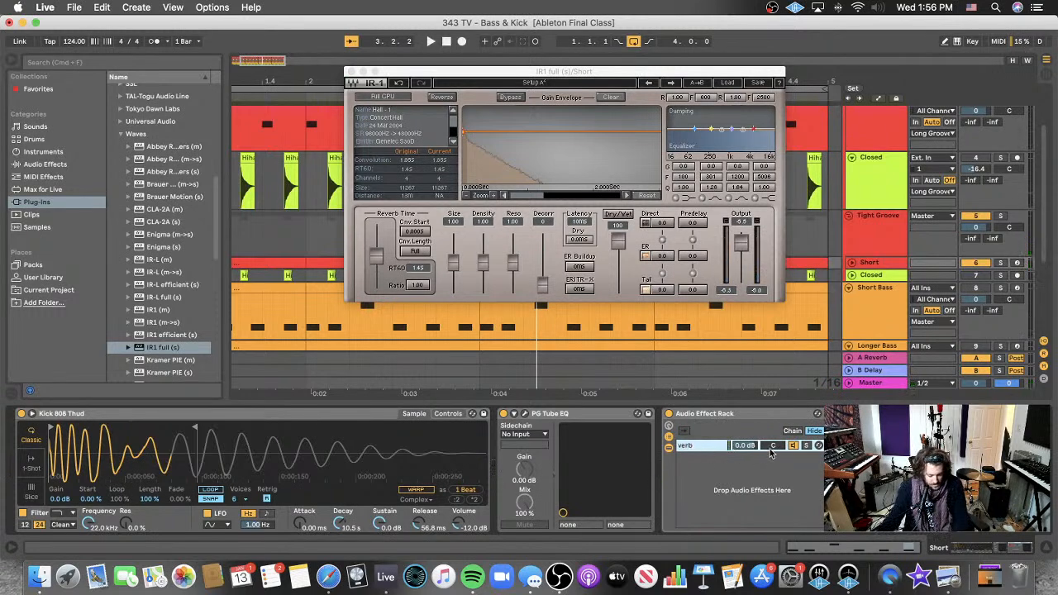
# - Add a second chain named Dry to the rack and place it above the verb chain
pyautogui.click(743, 487)
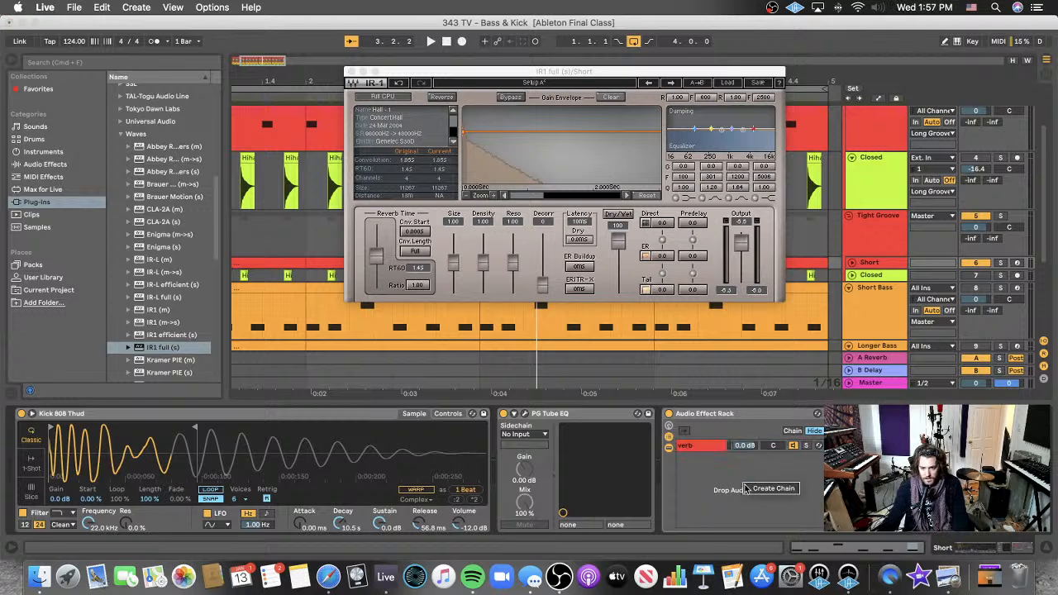
pyautogui.press('super+t')
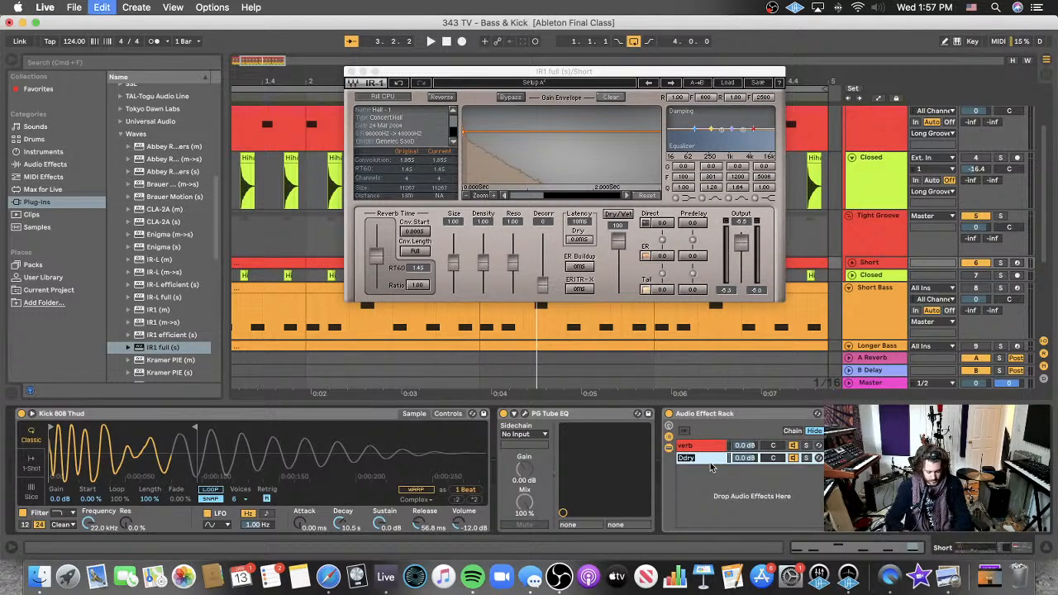
pyautogui.moveTo(710, 464); pyautogui.dragTo(707, 447)
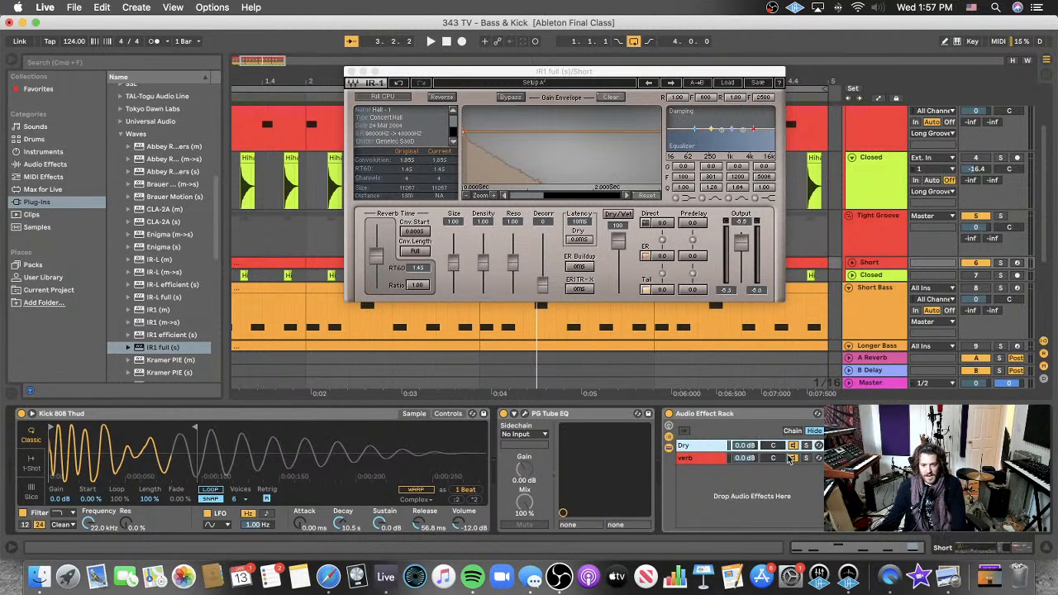
# - Shape the IR1 damping and roll off its highs from 1000 Hz by -22.4 during playback, and fold the Waves folder
pyautogui.press('space')
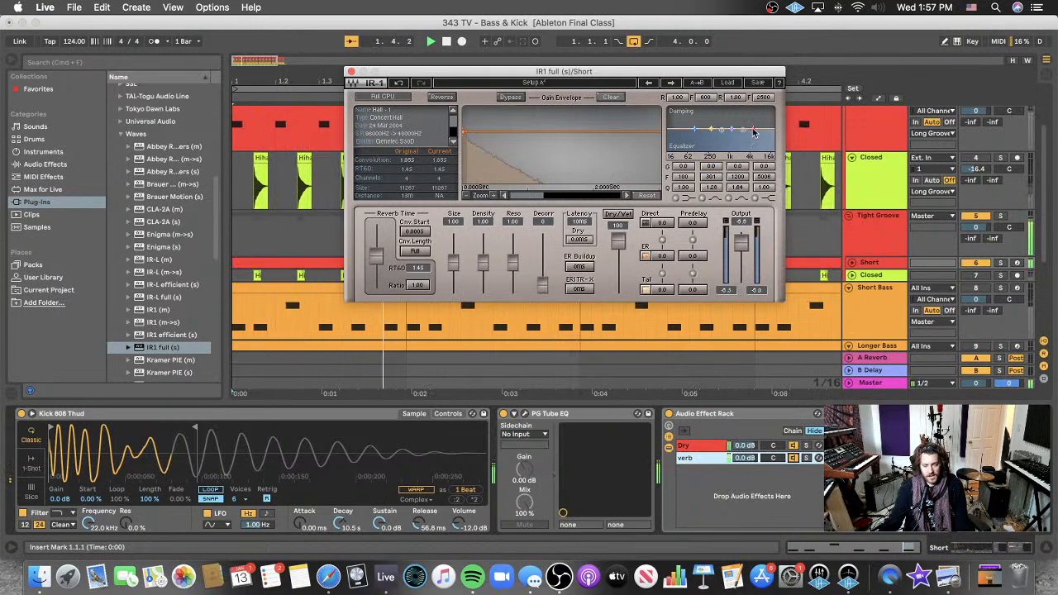
pyautogui.moveTo(754, 129); pyautogui.dragTo(711, 133)
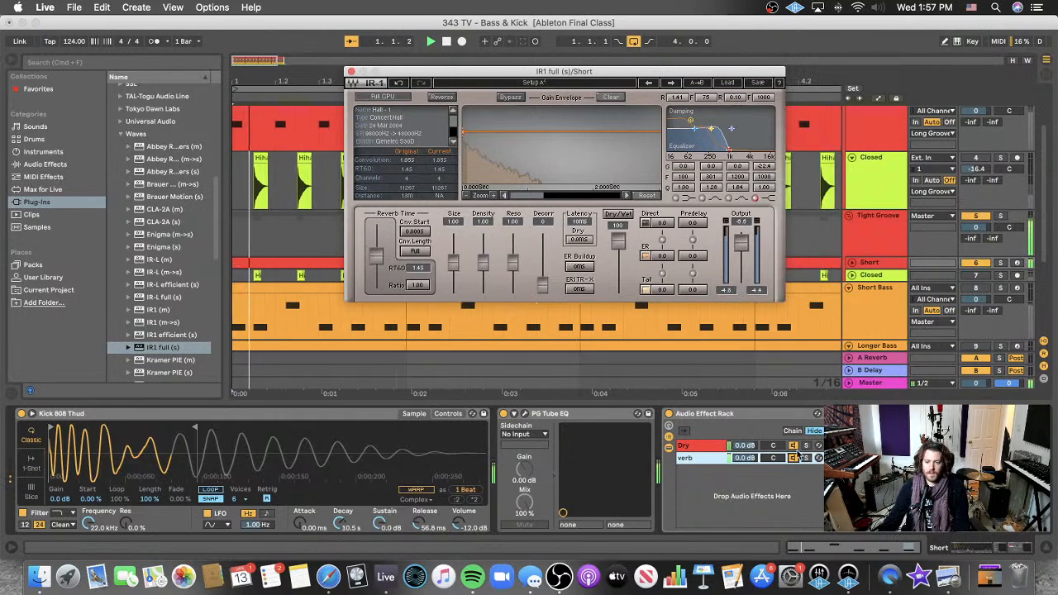
pyautogui.click(120, 133)
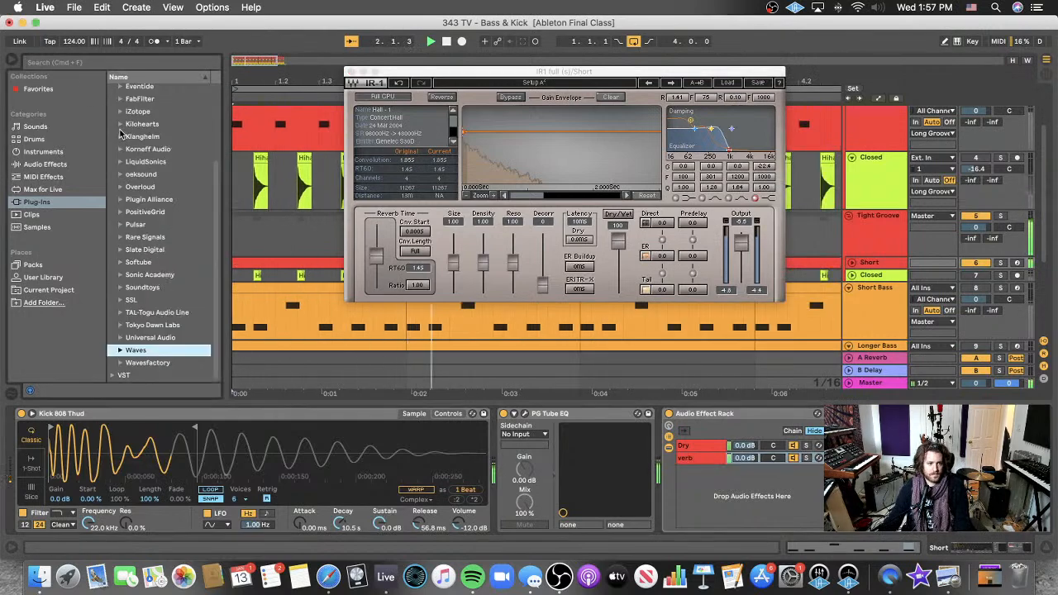
# - Solo the verb chain to audition the reverb and lower the chain's volume to -2.4 dB
pyautogui.click(807, 458)
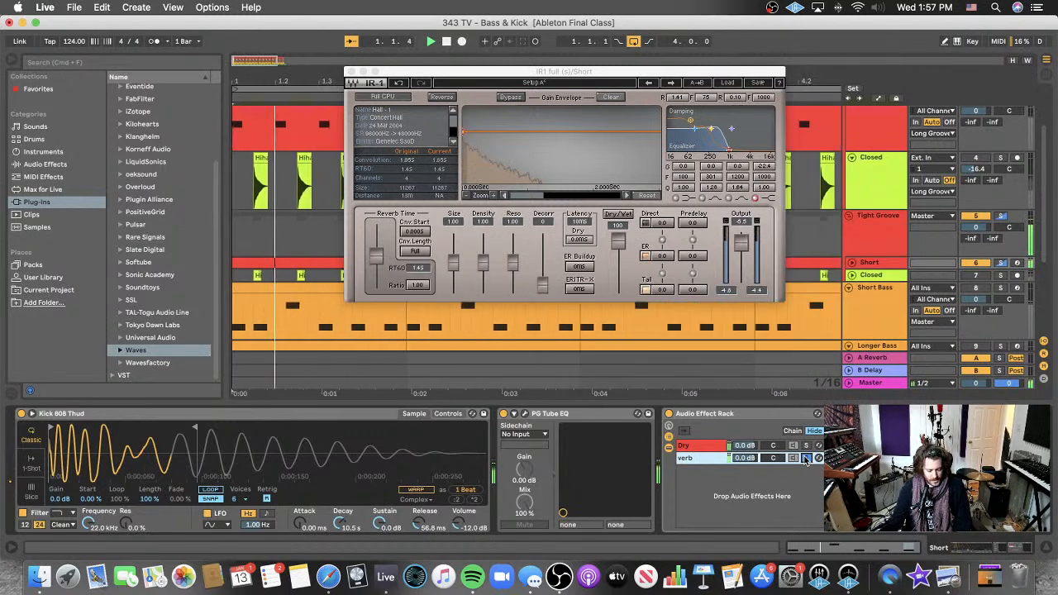
pyautogui.moveTo(745, 458); pyautogui.dragTo(745, 442)
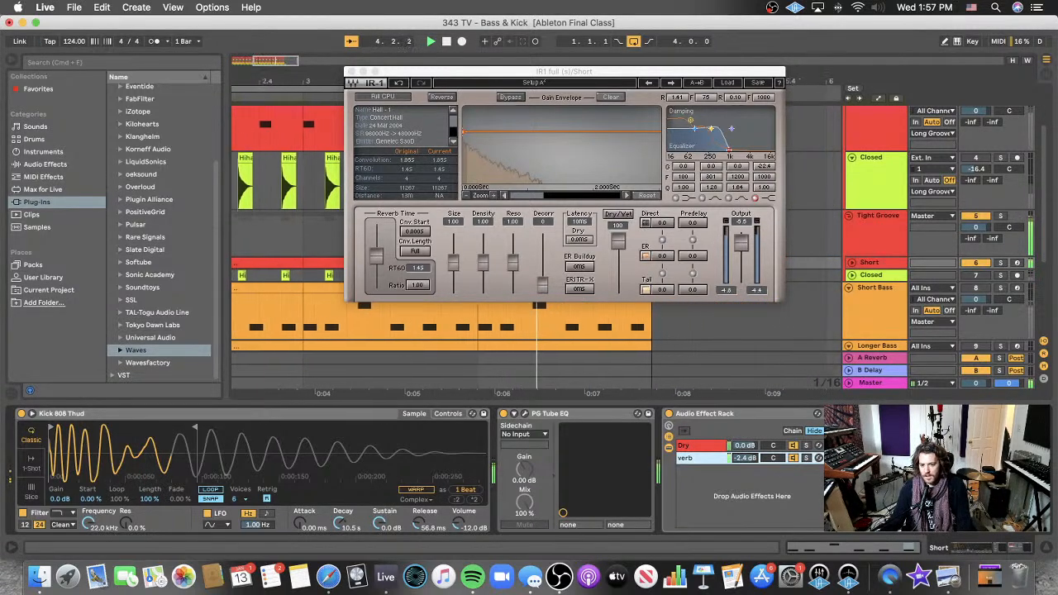
pyautogui.click(807, 458)
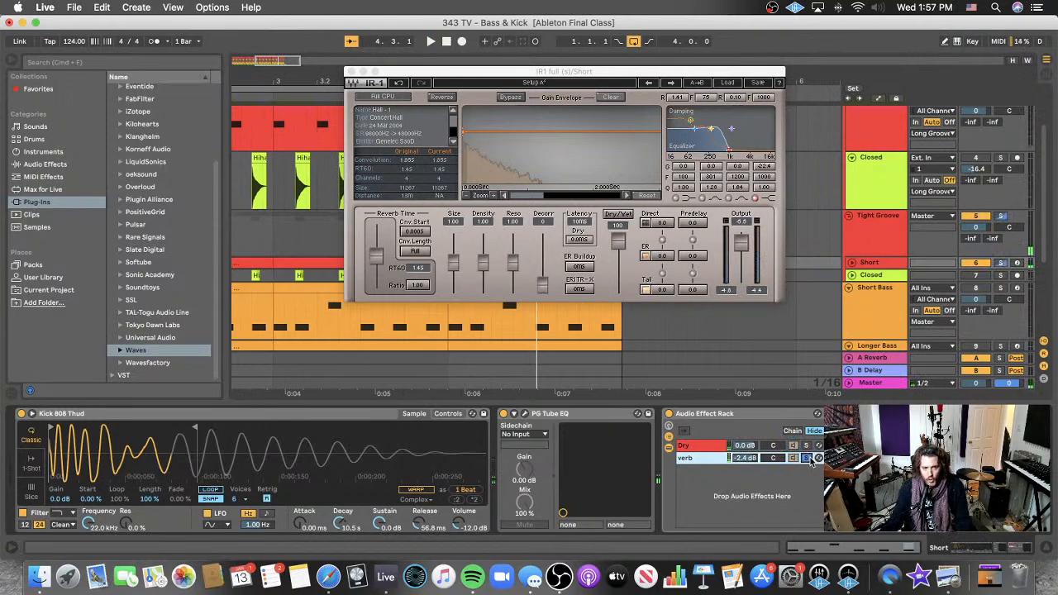
# - Add an EQ Eight after the IR1 reverb in the verb chain and low-pass it at 122 Hz
pyautogui.click(54, 165)
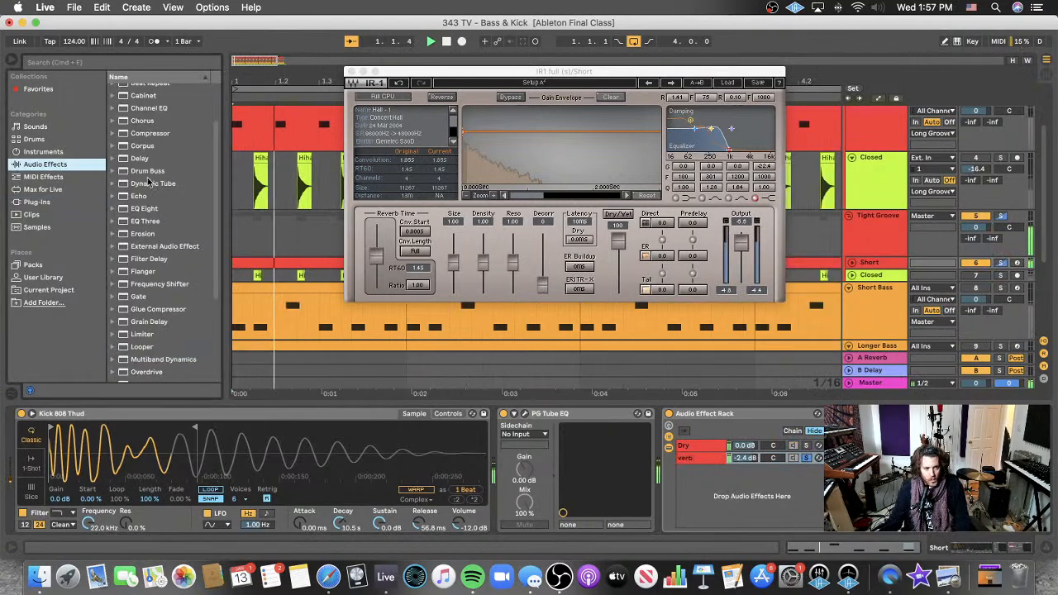
pyautogui.moveTo(151, 210); pyautogui.dragTo(691, 456)
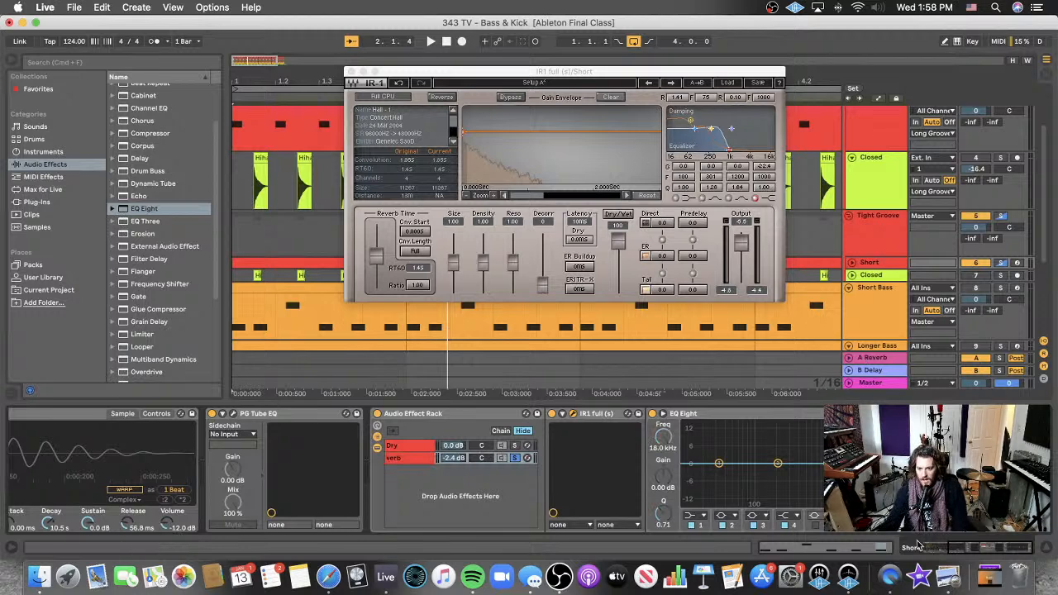
pyautogui.press('space')
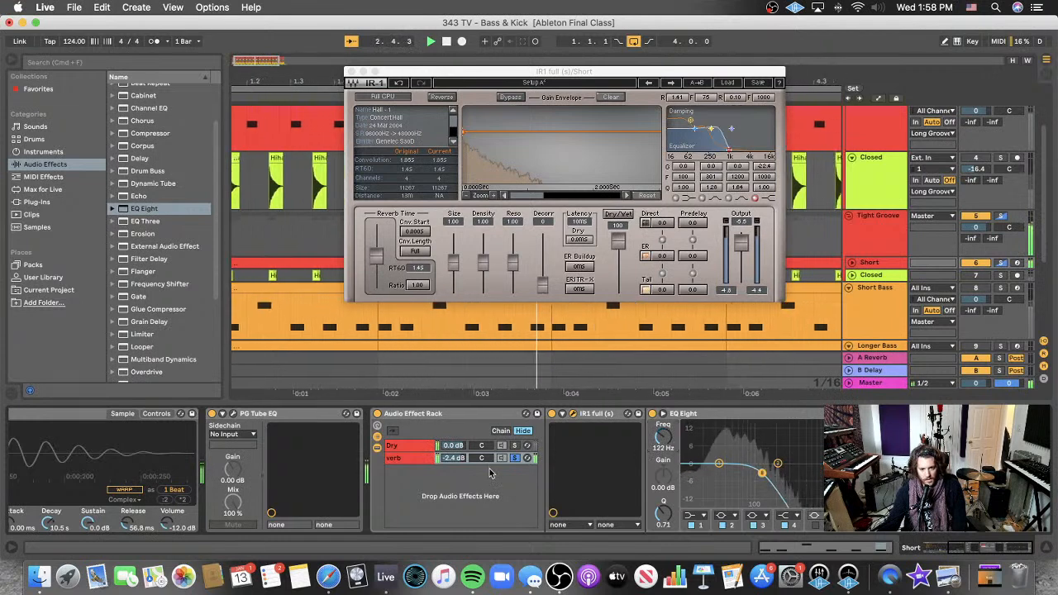
# - Unsolo the verb chain, set its volume to 0.0 dB, and add a 38.3 Hz low cut on its EQ Eight
pyautogui.click(515, 458)
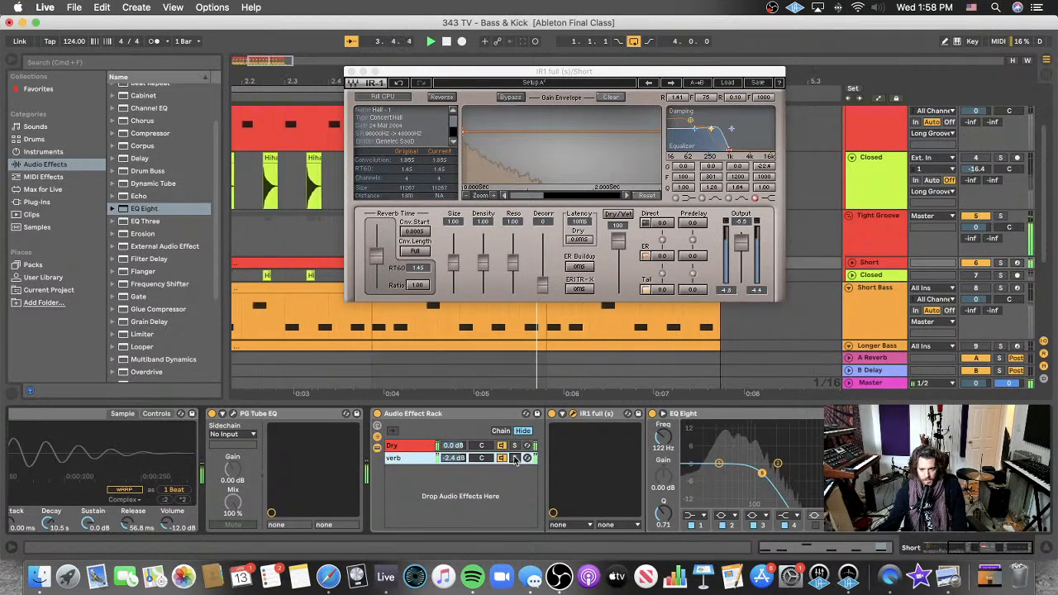
pyautogui.moveTo(453, 458); pyautogui.dragTo(453, 440)
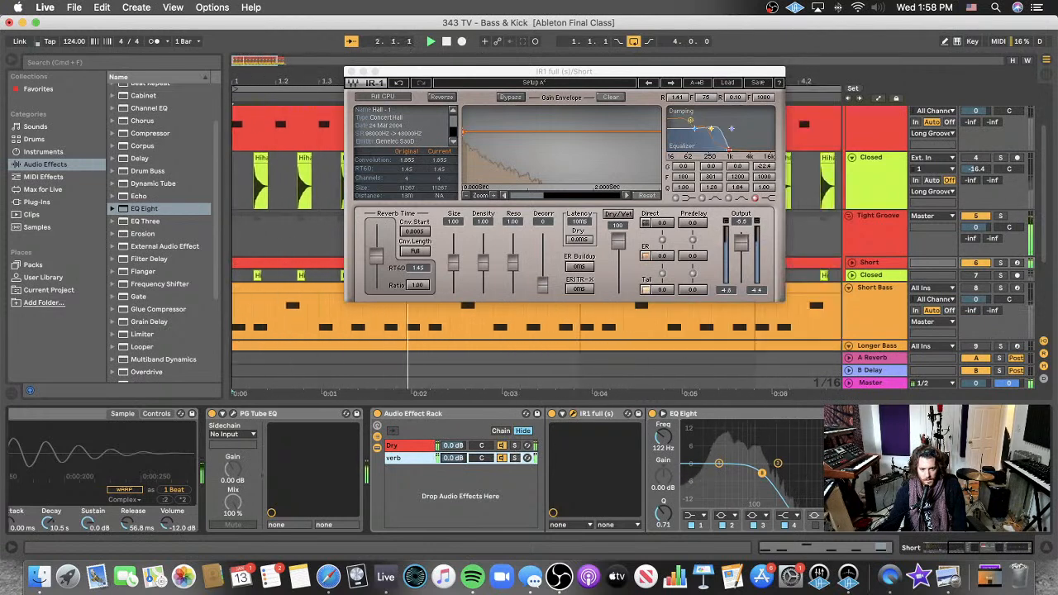
pyautogui.moveTo(664, 438); pyautogui.dragTo(668, 438)
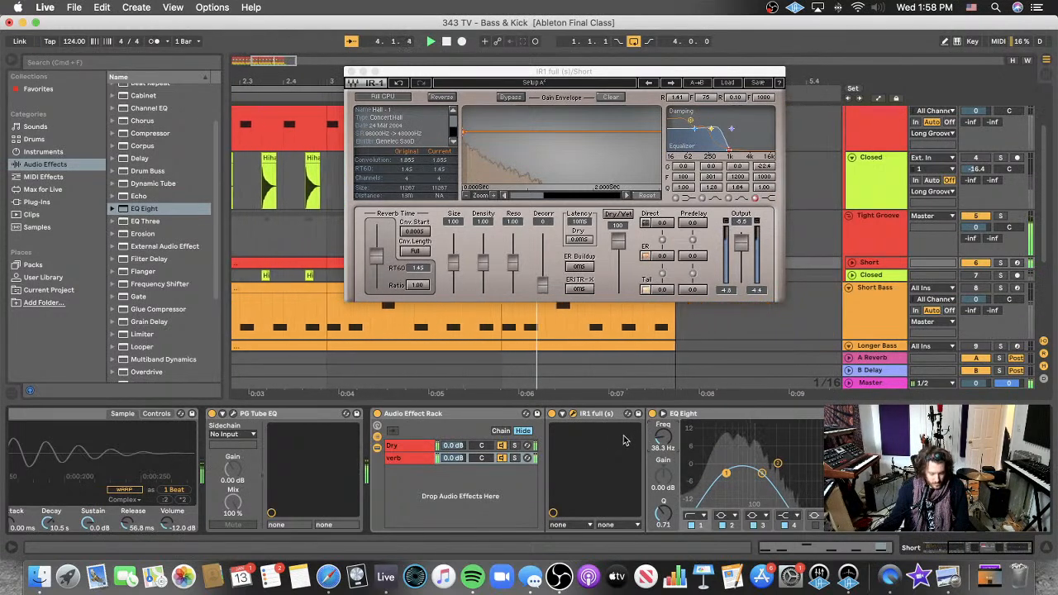
# - Hide the reverb window and add an EQ Eight to the Dry chain with a wide -8.31 dB cut at 2.06 kHz, Q 0.10
pyautogui.press('super+alt+p')
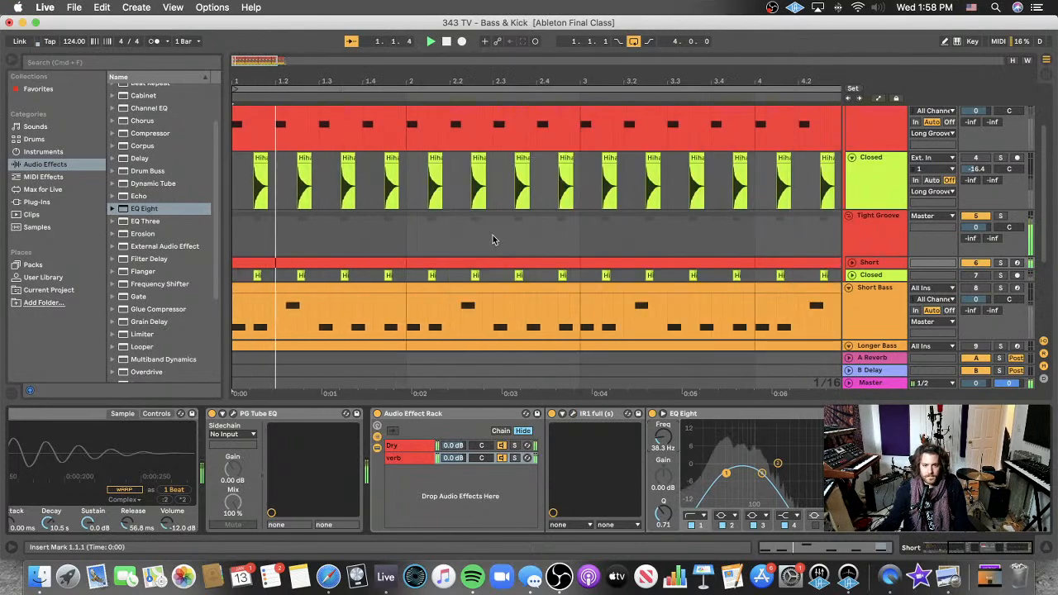
pyautogui.scroll(-5, 608, 240)
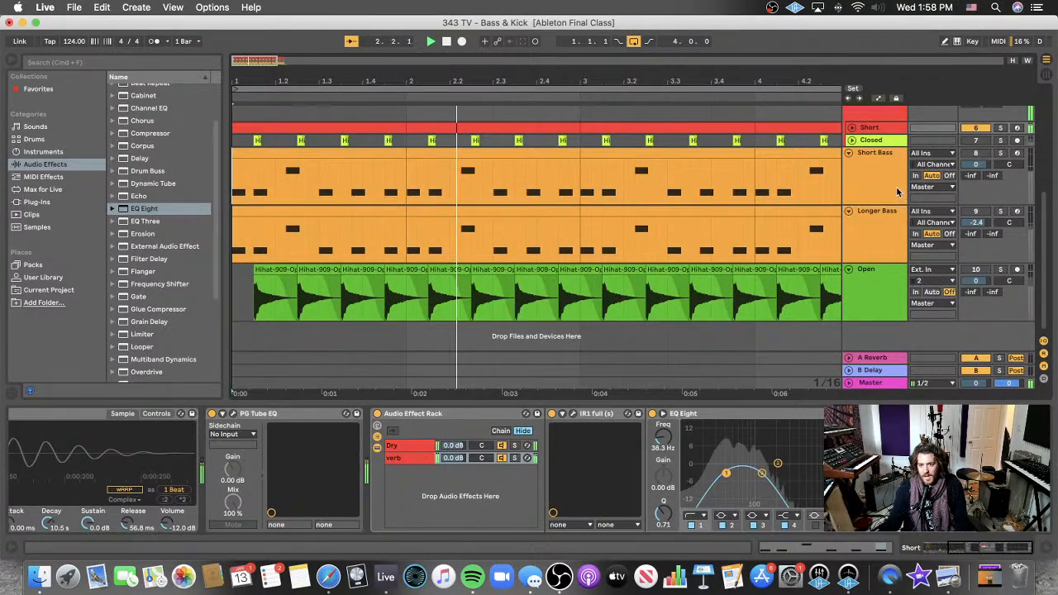
pyautogui.press('Up')
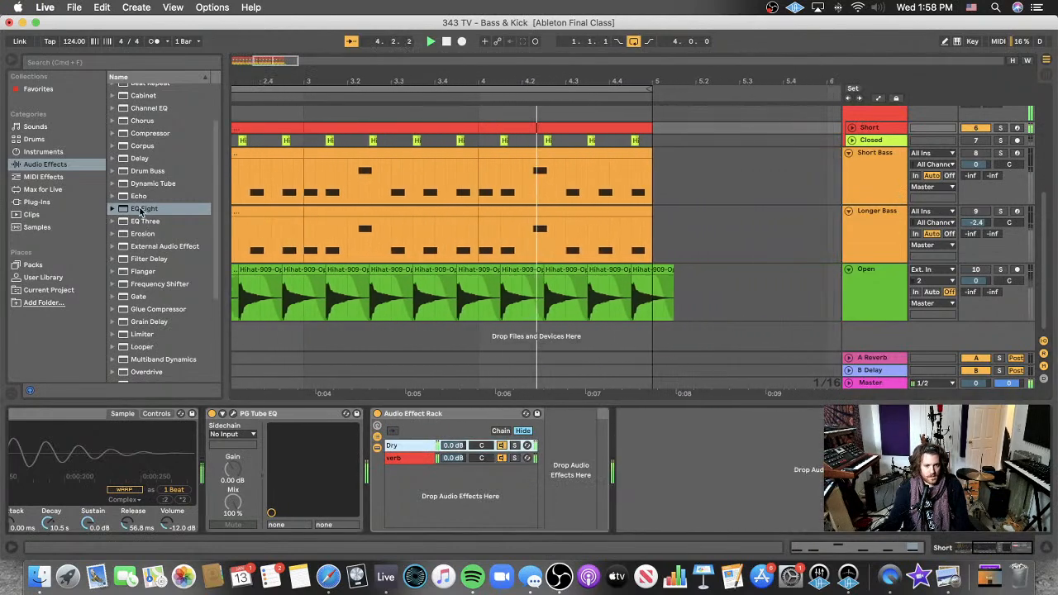
pyautogui.moveTo(140, 211); pyautogui.dragTo(422, 451)
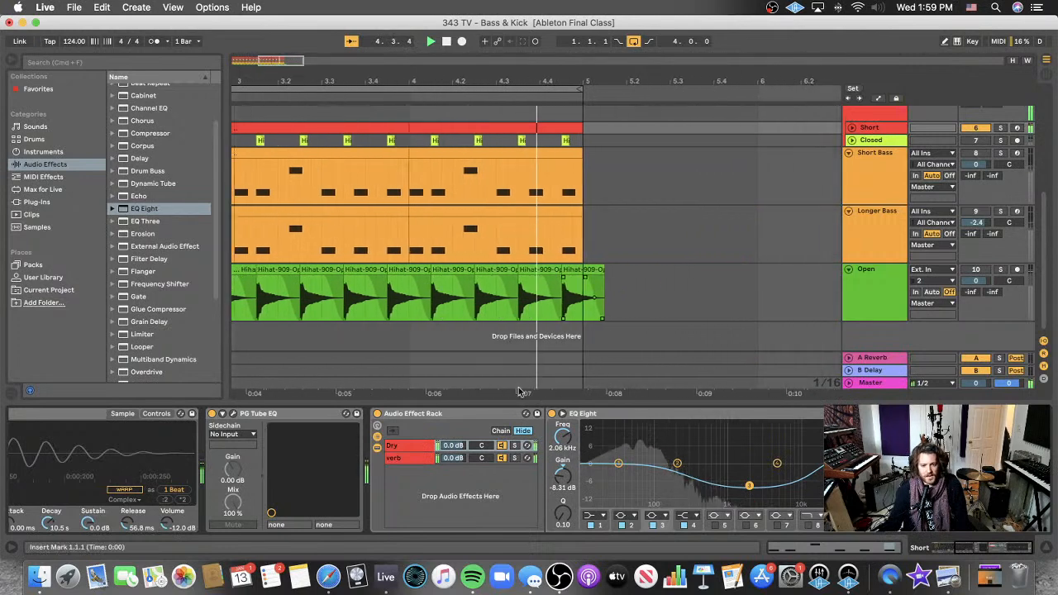
# - Create a third chain in the rack and set its volume to -20.0 dB
pyautogui.click(409, 446)
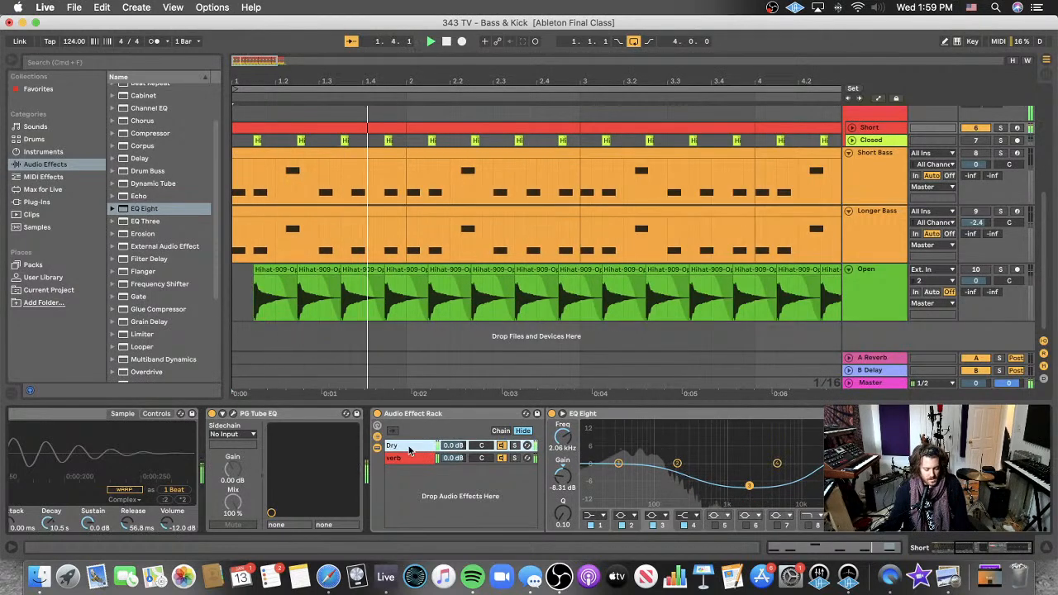
pyautogui.rightClick(409, 449)
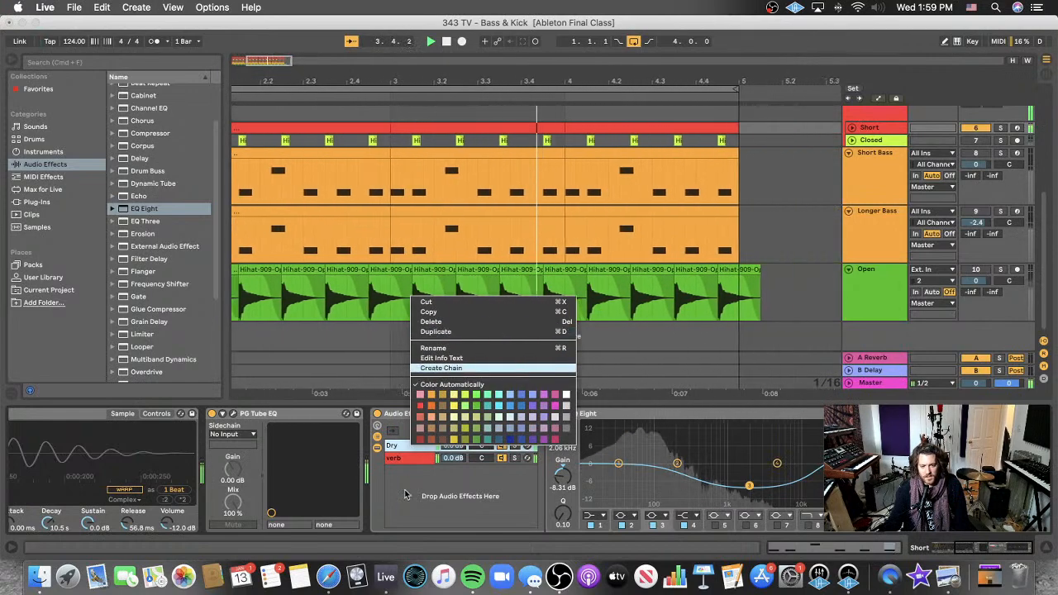
pyautogui.click(441, 368)
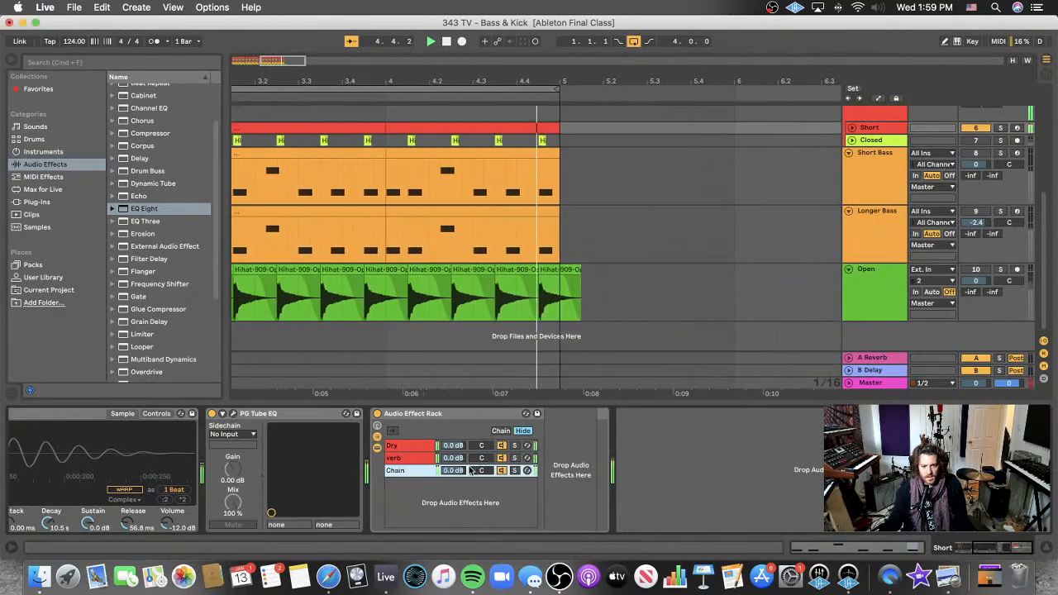
pyautogui.moveTo(453, 471); pyautogui.dragTo(453, 487)
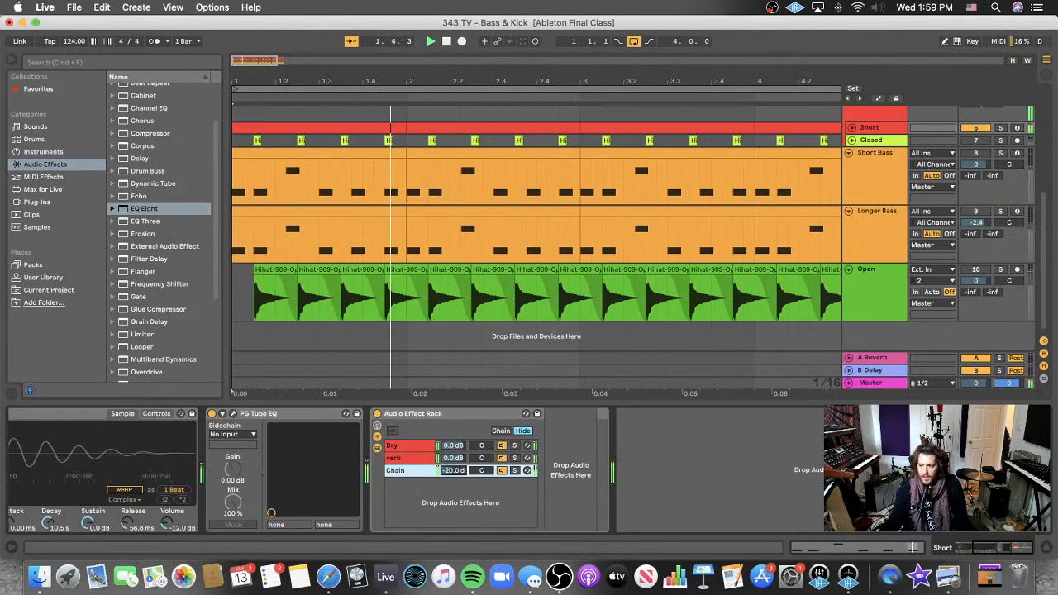
# - Copy the Dry chain's EQ Eight into the third chain, solo that chain and set its volume to 0.0 dB
pyautogui.click(415, 452)
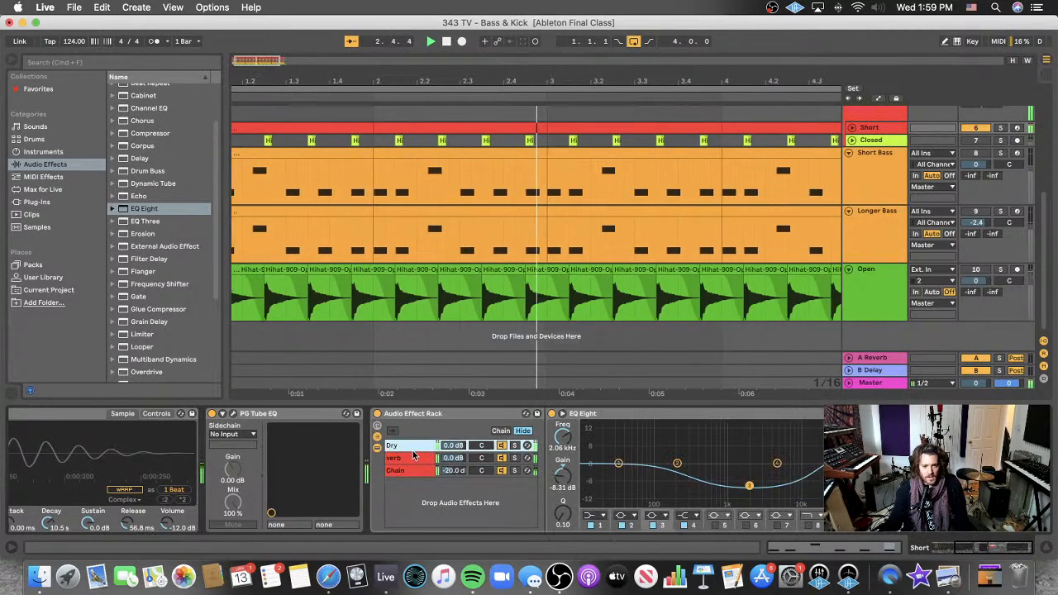
pyautogui.click(634, 419)
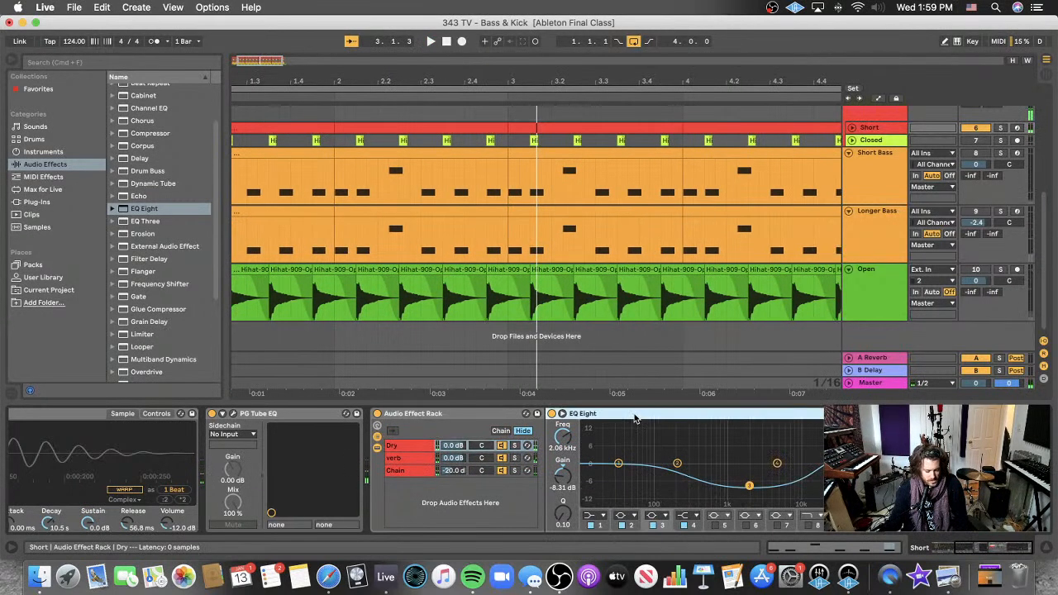
pyautogui.click(414, 473)
pyautogui.press('space')
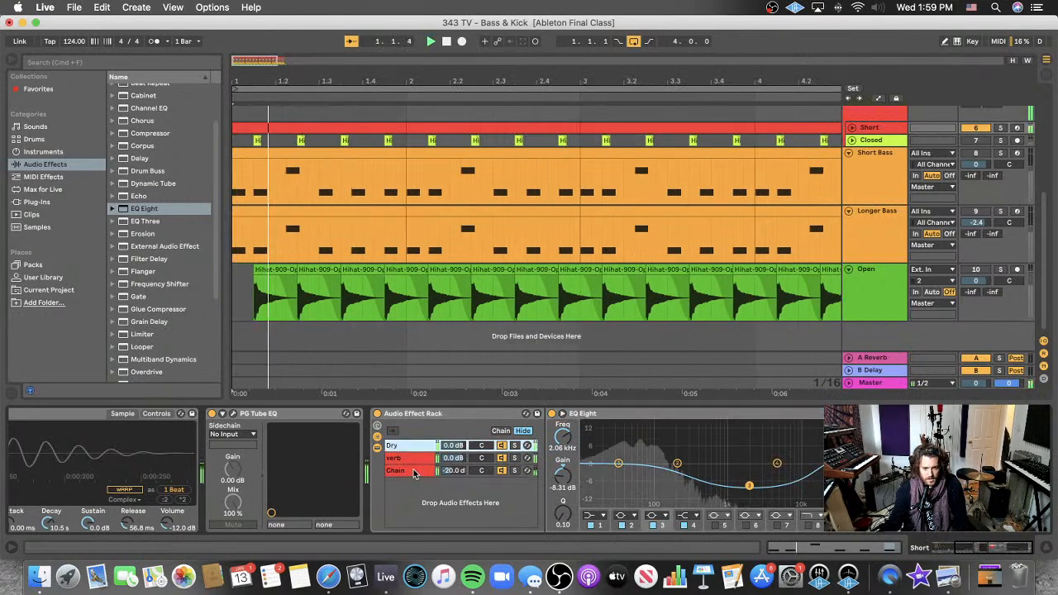
pyautogui.click(414, 472)
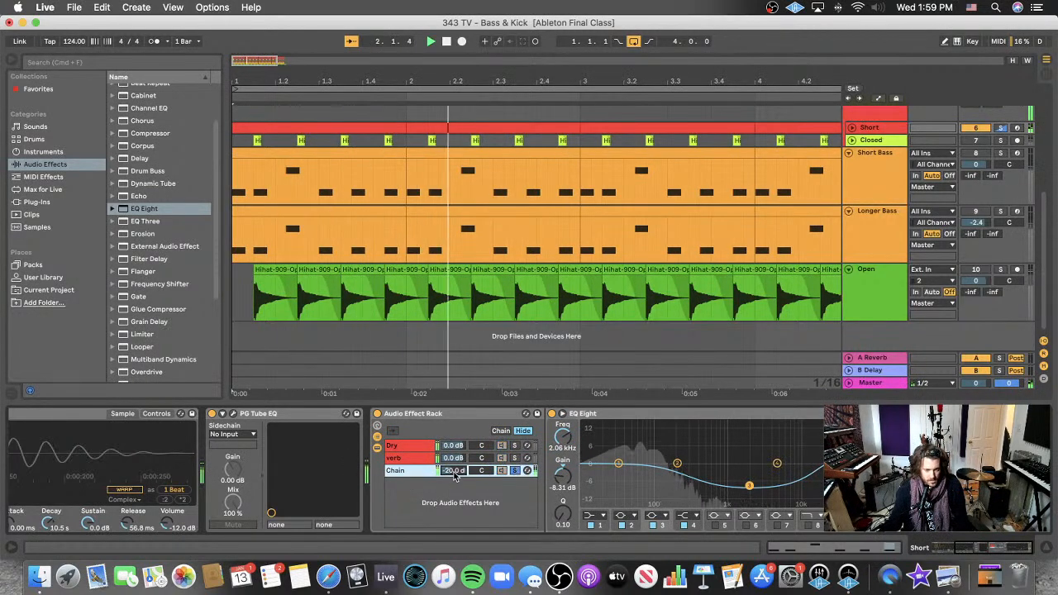
pyautogui.press('Delete')
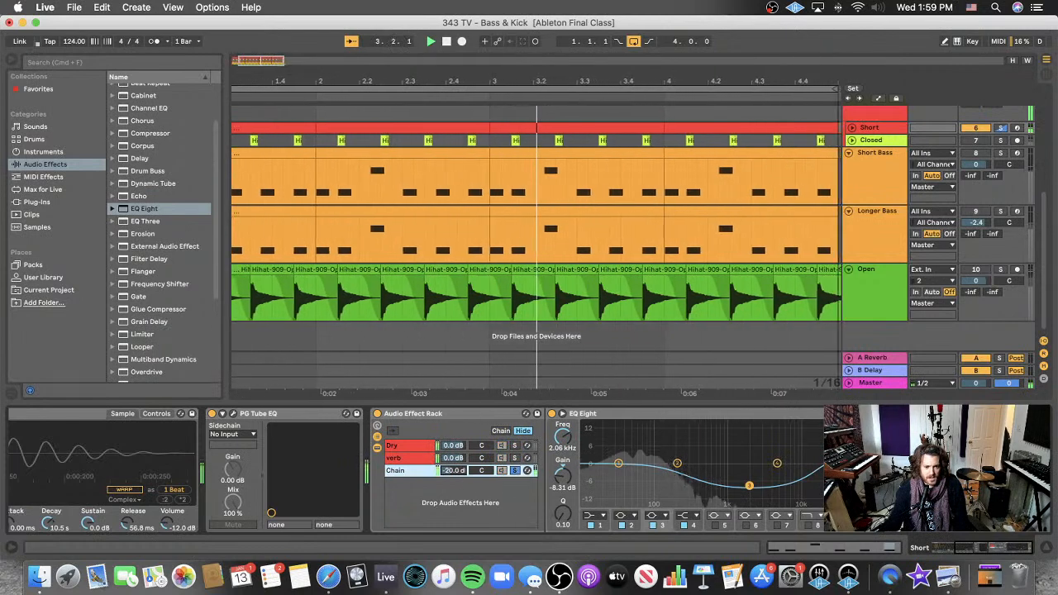
# - Find Kramer PIE (s) among the Waves plug-ins and add it to the soloed third chain
pyautogui.click(36, 202)
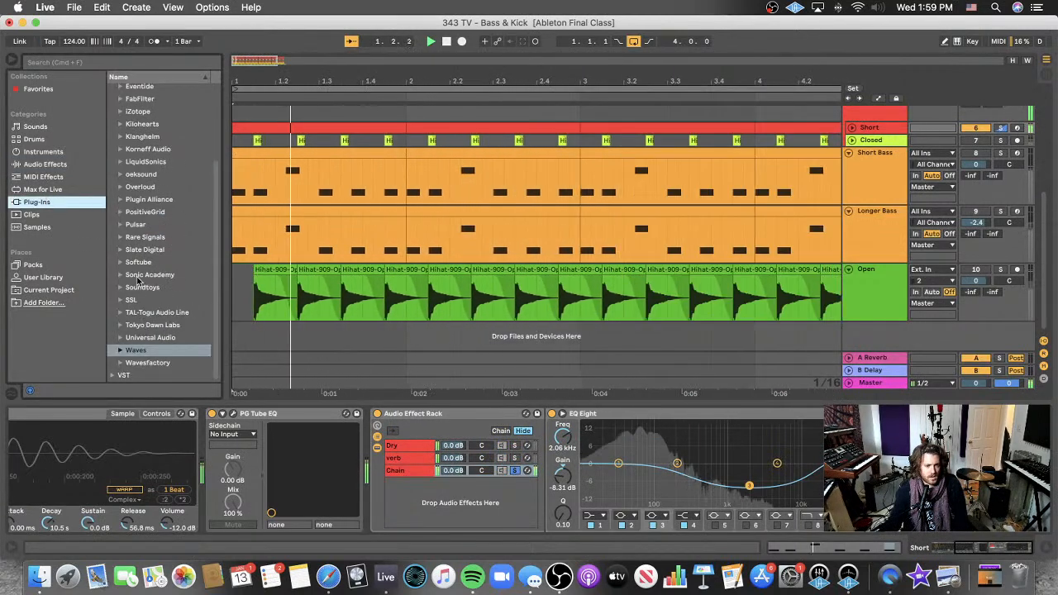
pyautogui.click(120, 351)
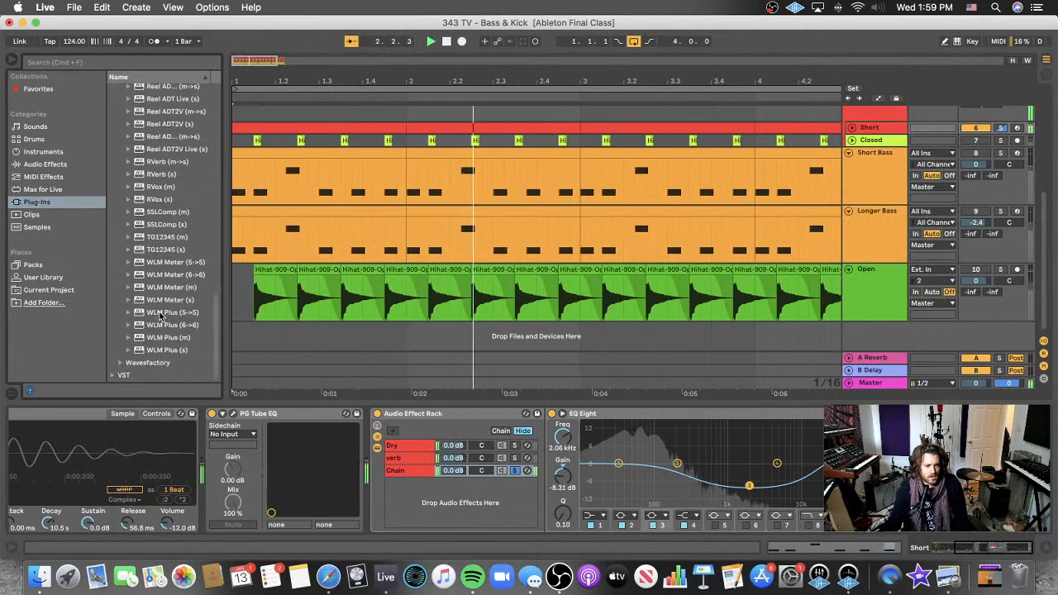
pyautogui.scroll(5, 157, 289)
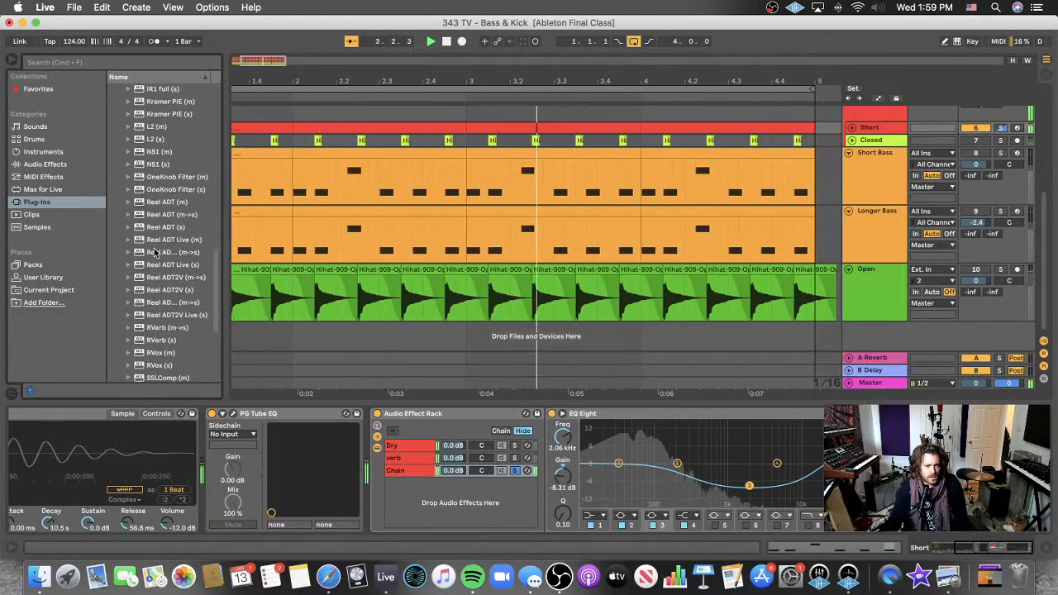
pyautogui.scroll(-1, 160, 190)
pyautogui.moveTo(167, 96); pyautogui.dragTo(395, 374)
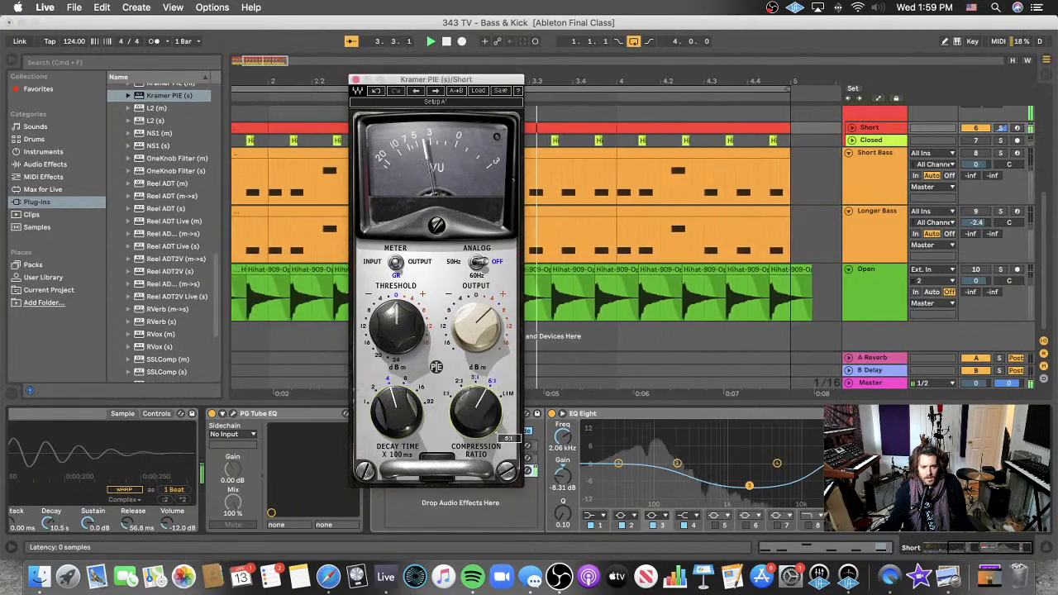
# - Set the Kramer PIE to the Limit ratio, decay time 1, threshold 0 and a lower output, and unsolo its chain
pyautogui.moveTo(475, 423); pyautogui.dragTo(474, 416)
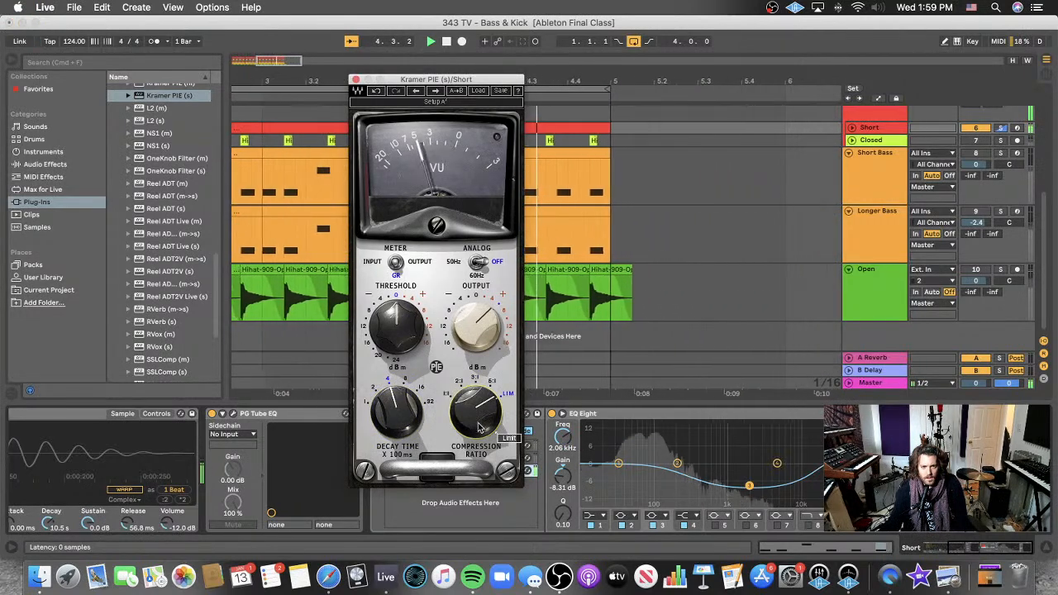
pyautogui.moveTo(404, 421); pyautogui.dragTo(404, 415)
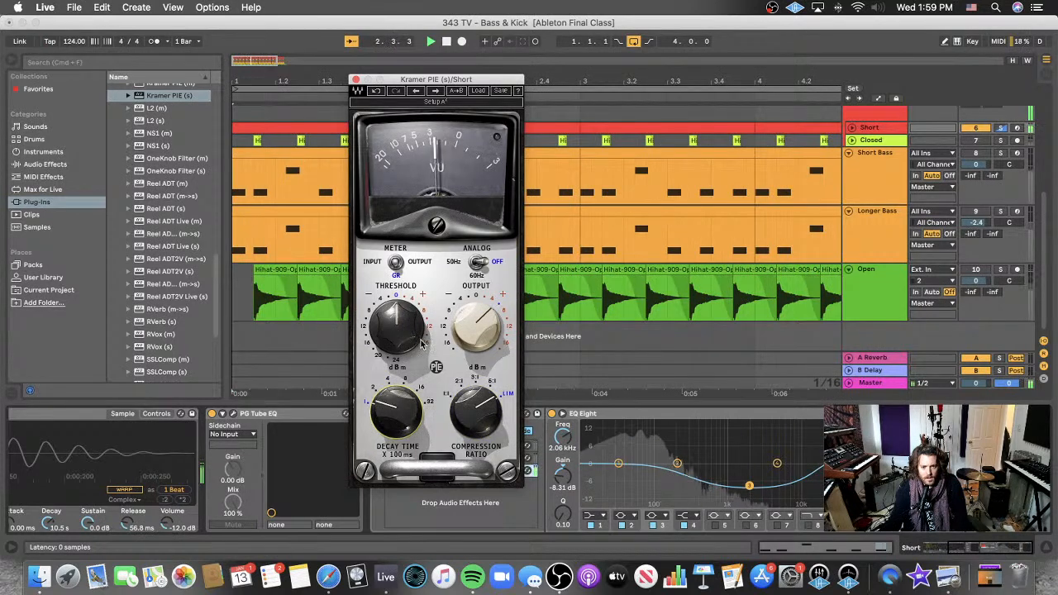
pyautogui.moveTo(422, 346); pyautogui.dragTo(396, 340)
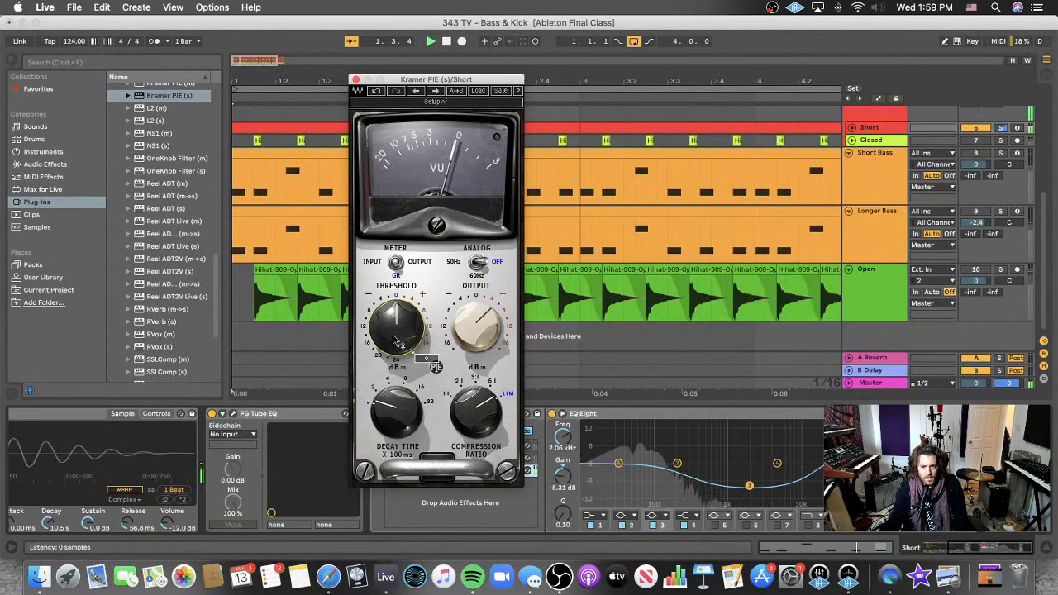
pyautogui.moveTo(491, 354); pyautogui.dragTo(490, 367)
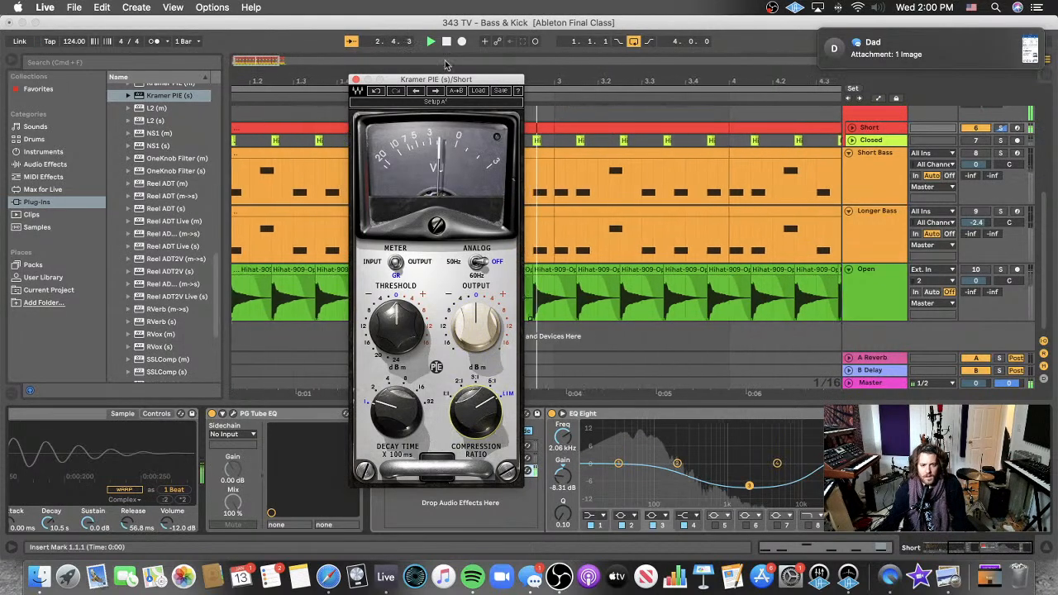
pyautogui.press('super+alt+p')
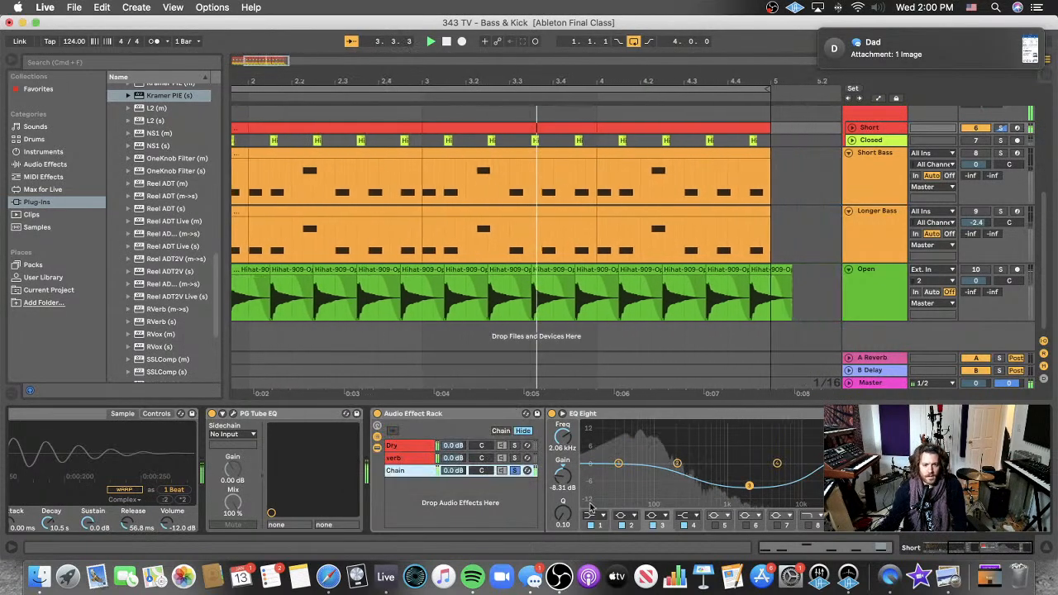
pyautogui.click(514, 470)
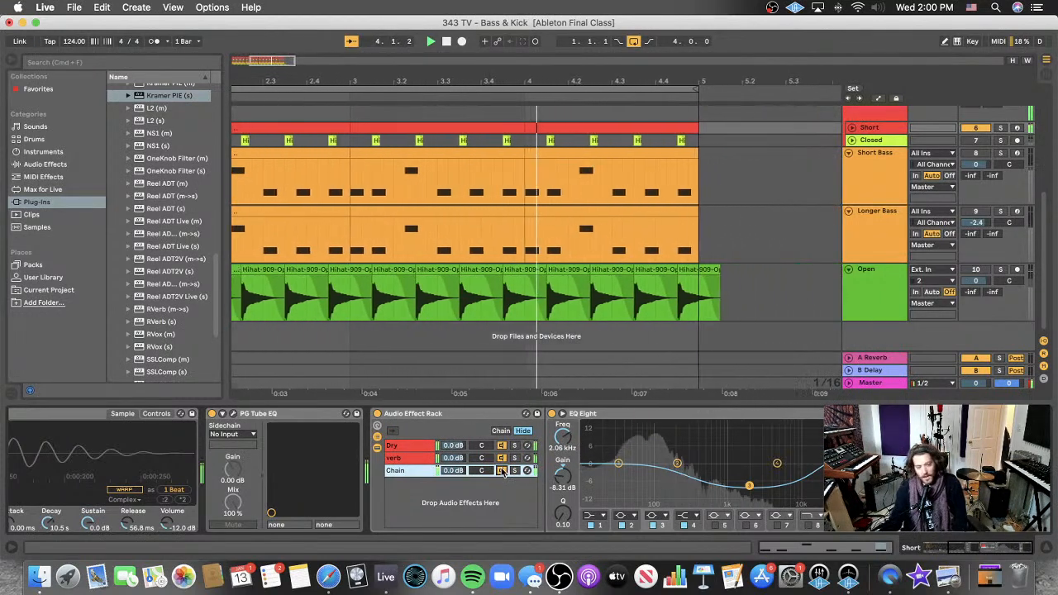
# - Find Saturn 2 among the FabFilter plug-ins and add it to the Dry chain
pyautogui.click(396, 447)
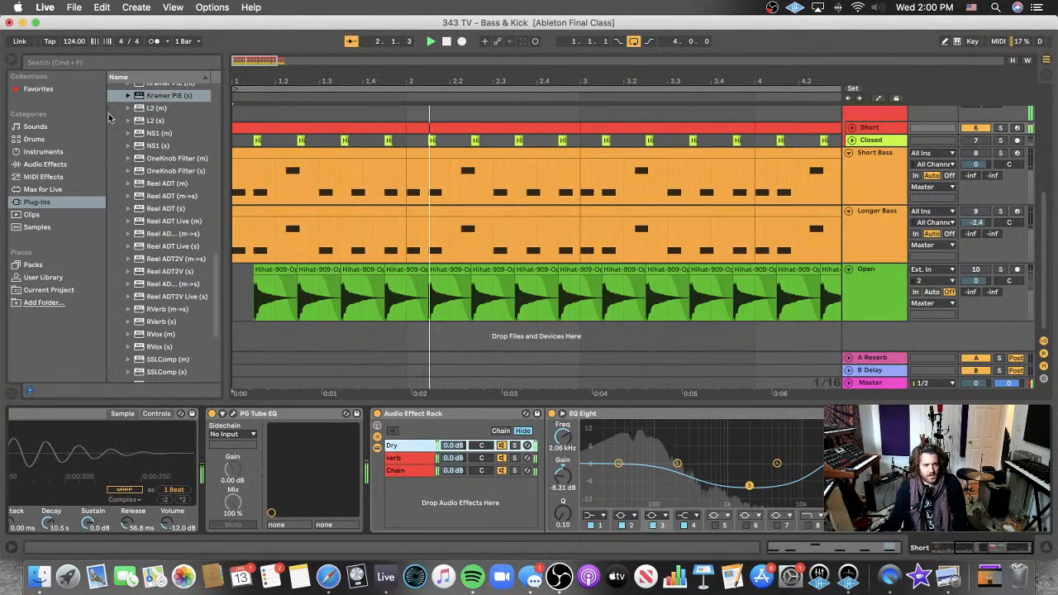
pyautogui.scroll(15, 112, 95)
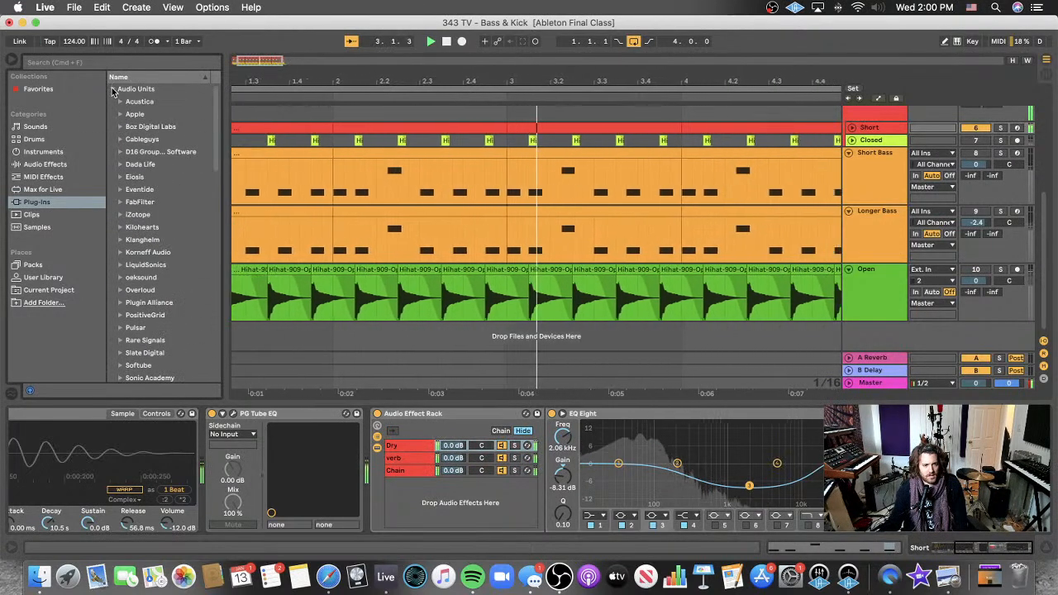
pyautogui.scroll(-5, 124, 248)
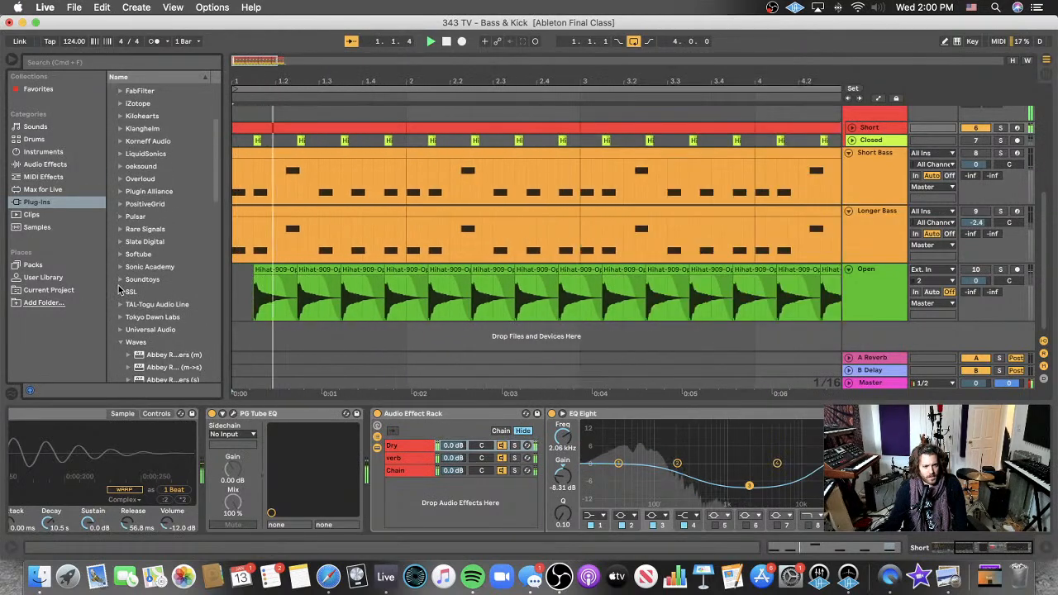
pyautogui.scroll(5, 116, 198)
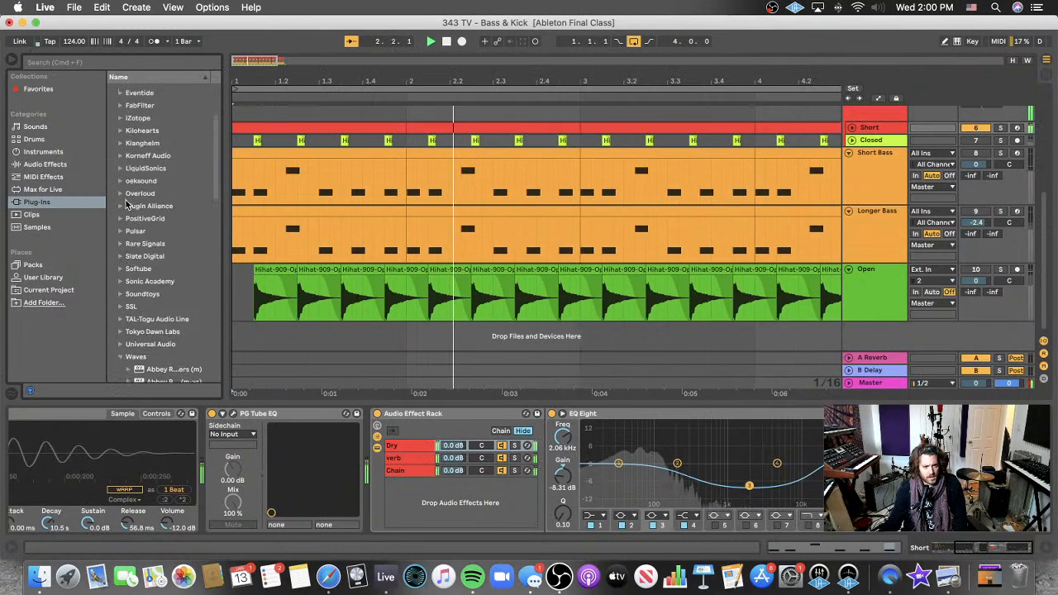
pyautogui.click(120, 149)
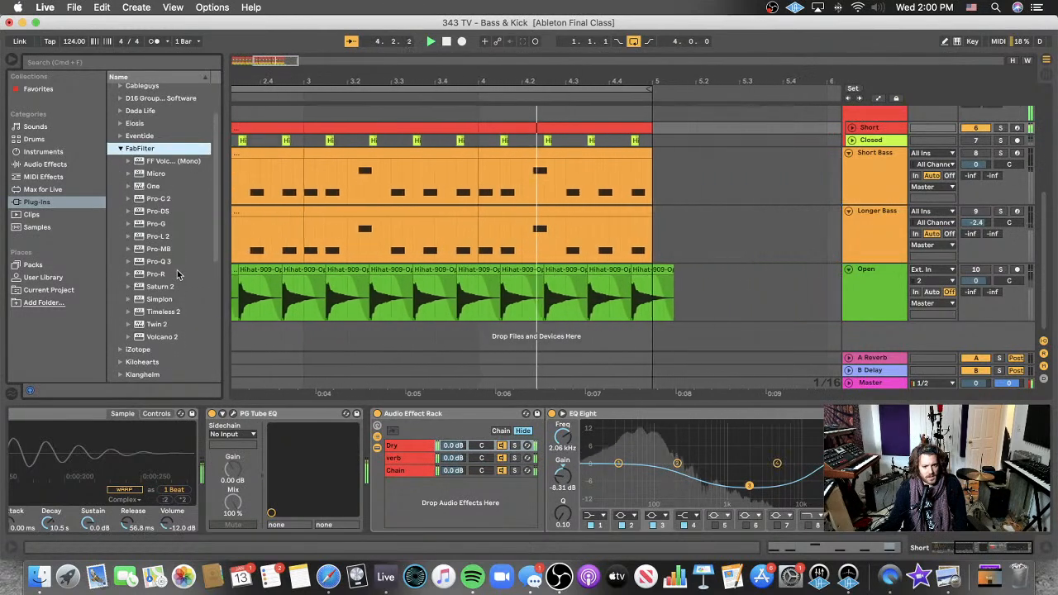
pyautogui.scroll(-1, 172, 265)
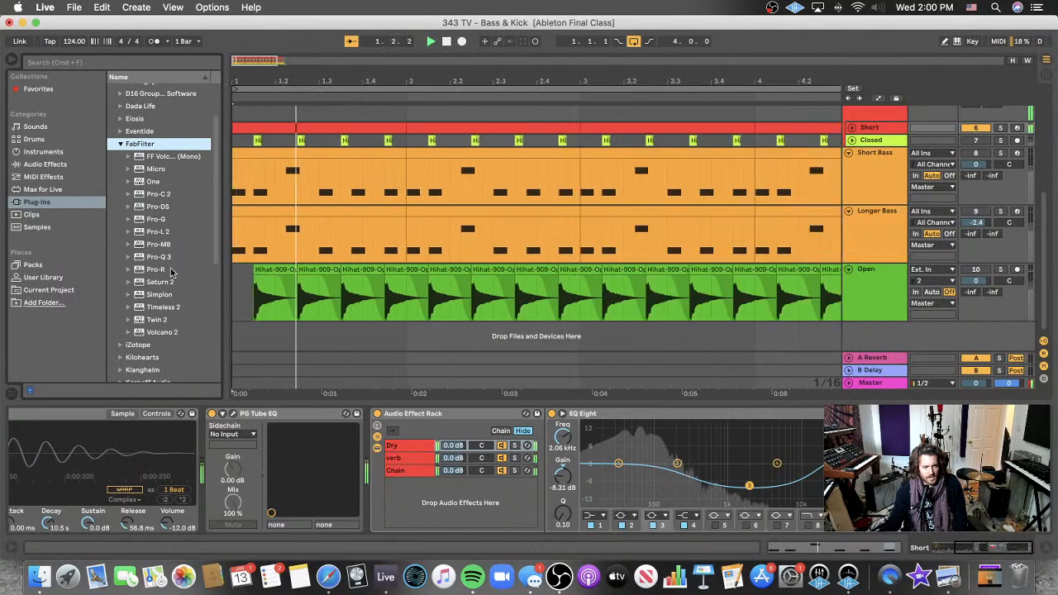
pyautogui.click(168, 282)
pyautogui.click(403, 447)
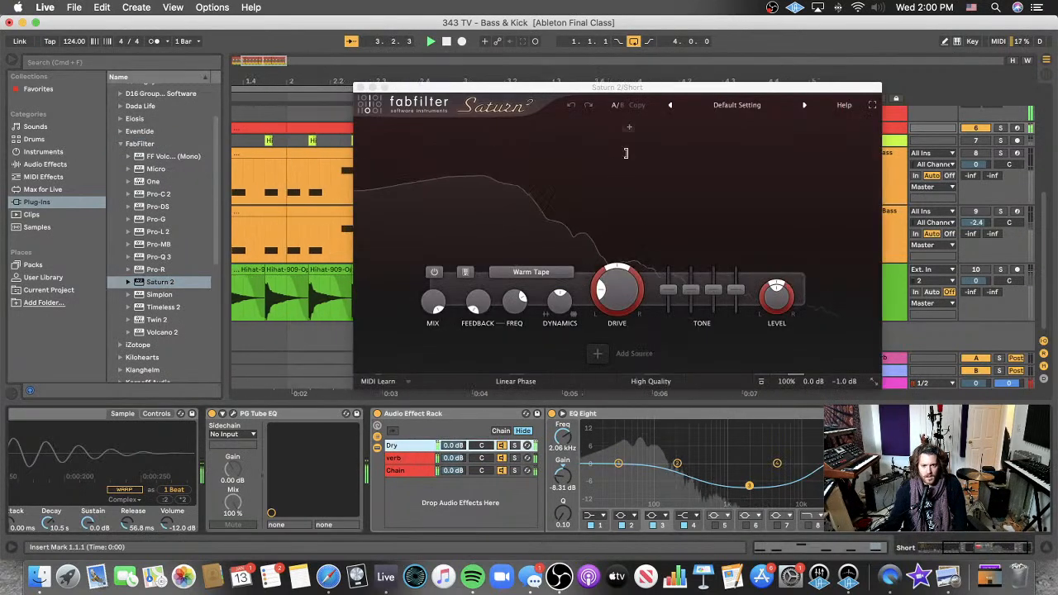
# - Split Saturn 2 into two bands at about 321 Hz, and give the upper band high drive with the Warm Transformer style
pyautogui.click(582, 131)
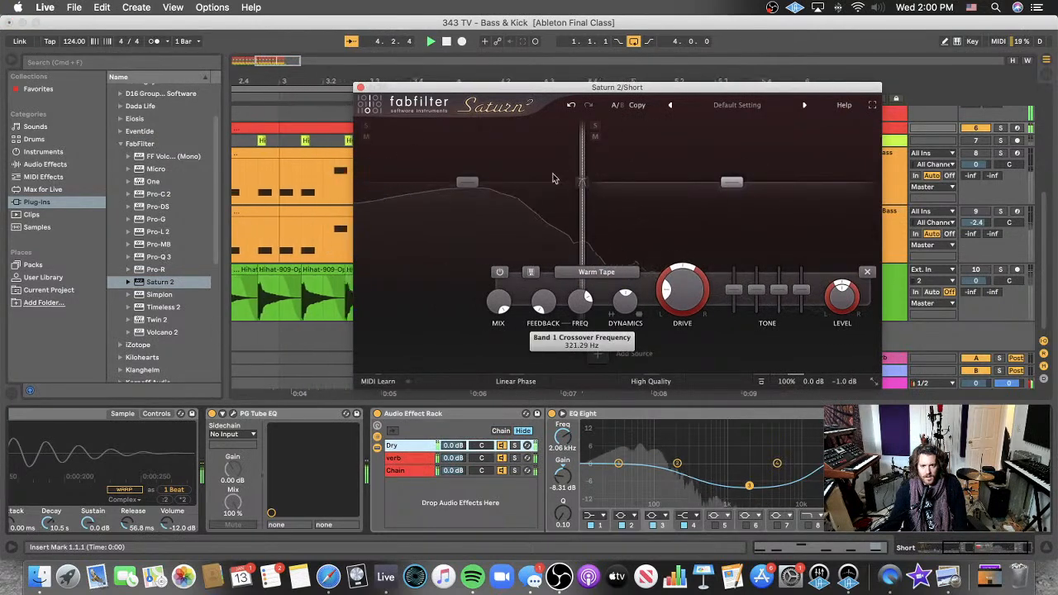
pyautogui.moveTo(618, 165)
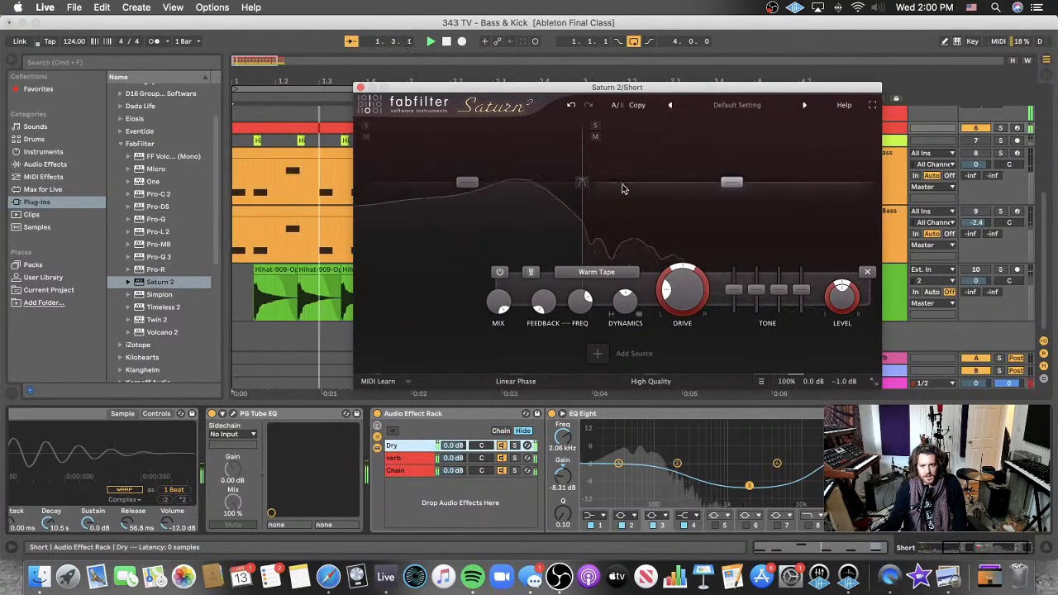
pyautogui.moveTo(674, 289); pyautogui.dragTo(686, 248)
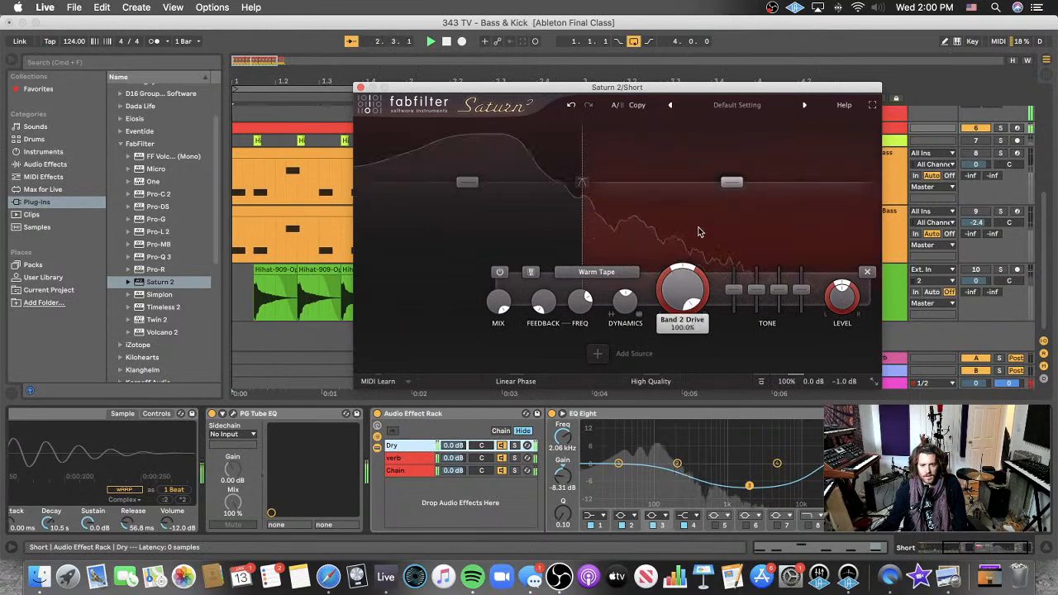
pyautogui.click(601, 273)
pyautogui.moveTo(628, 338)
pyautogui.click(713, 364)
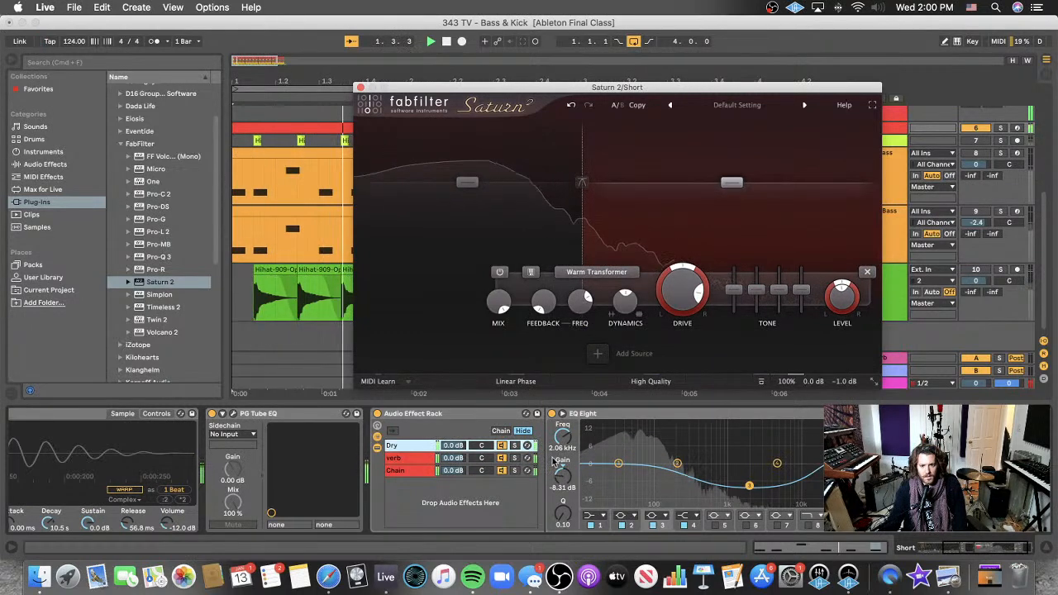
# - Look through the built-in audio effects, including Redux and Reverb, for another device to use in the rack
pyautogui.hscroll(2, 405, 463)
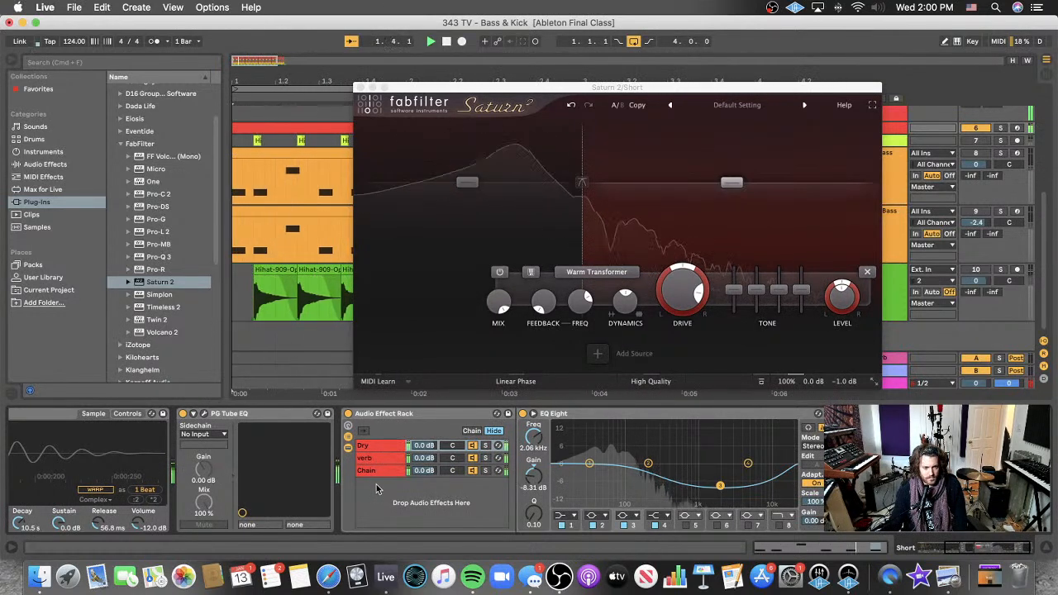
pyautogui.click(120, 144)
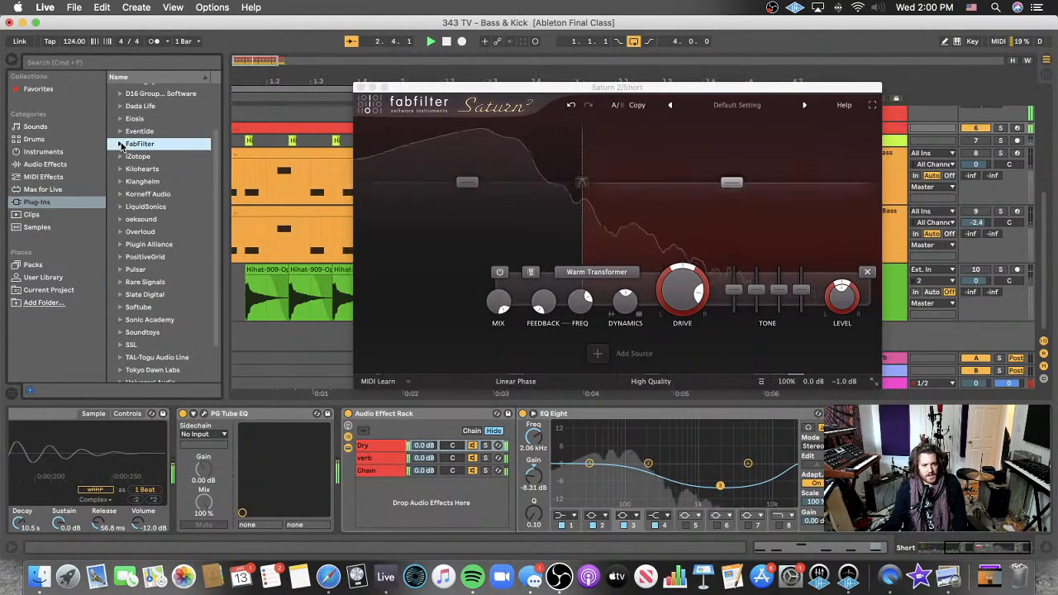
pyautogui.click(45, 164)
pyautogui.scroll(-5, 160, 277)
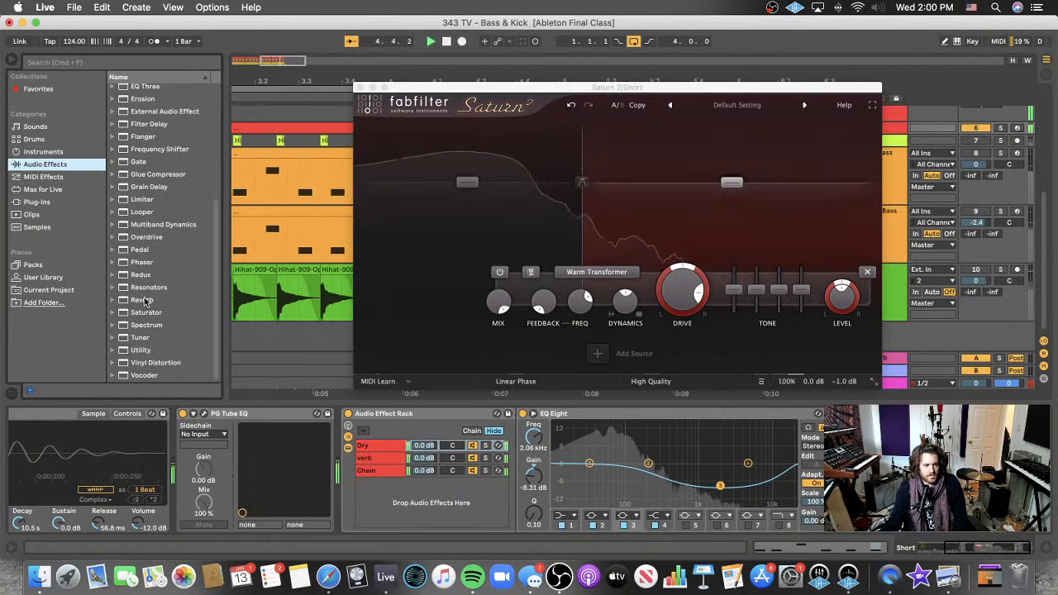
pyautogui.click(142, 299)
pyautogui.scroll(2, 152, 306)
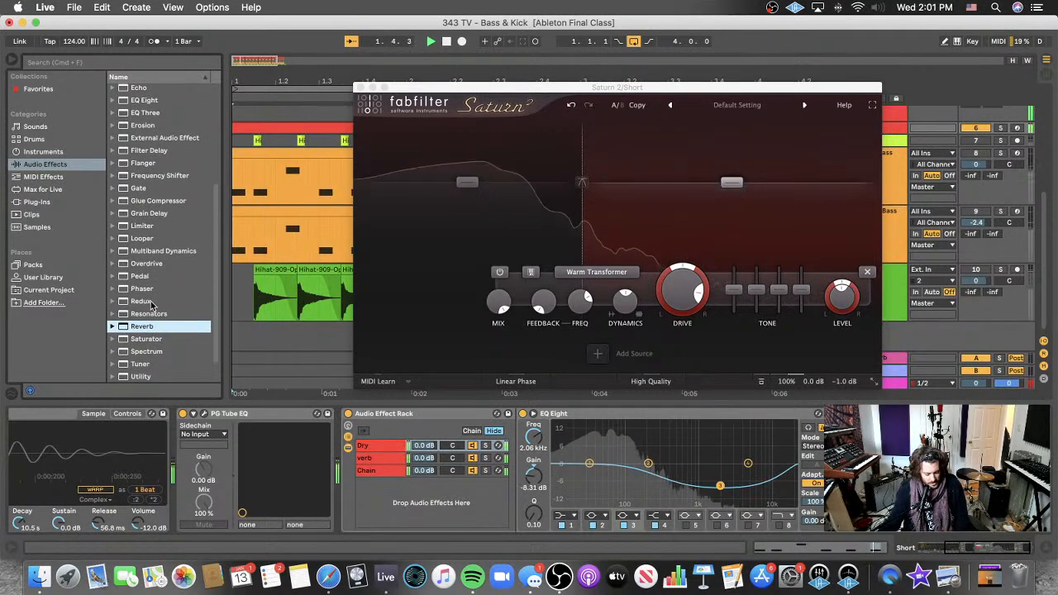
pyautogui.click(151, 303)
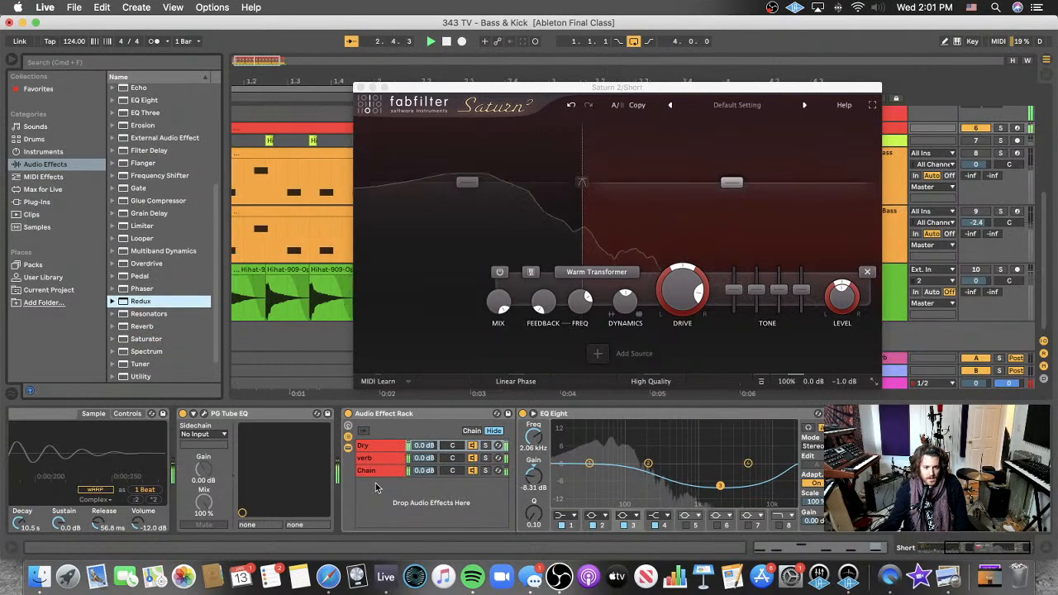
pyautogui.scroll(-2, 143, 281)
pyautogui.click(140, 301)
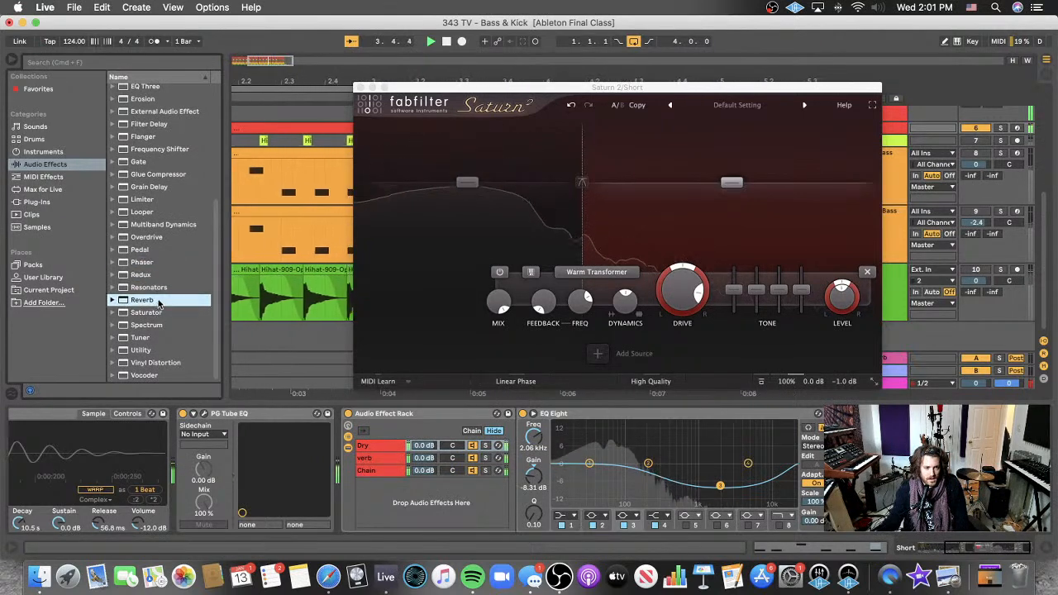
pyautogui.moveTo(139, 303)
pyautogui.mouseDown()
pyautogui.moveTo(378, 500)
pyautogui.moveTo(138, 308)
pyautogui.mouseUp()
# - Create and solo a fourth chain in the rack, and copy the Dry chain's effects into it
pyautogui.moveTo(313, 438); pyautogui.dragTo(419, 510)
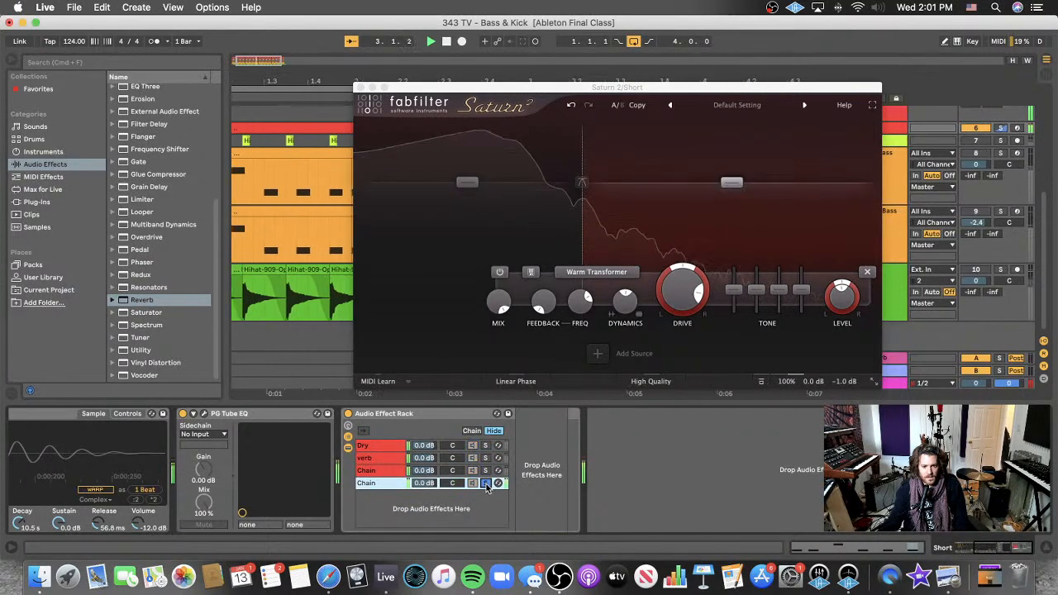
pyautogui.click(411, 470)
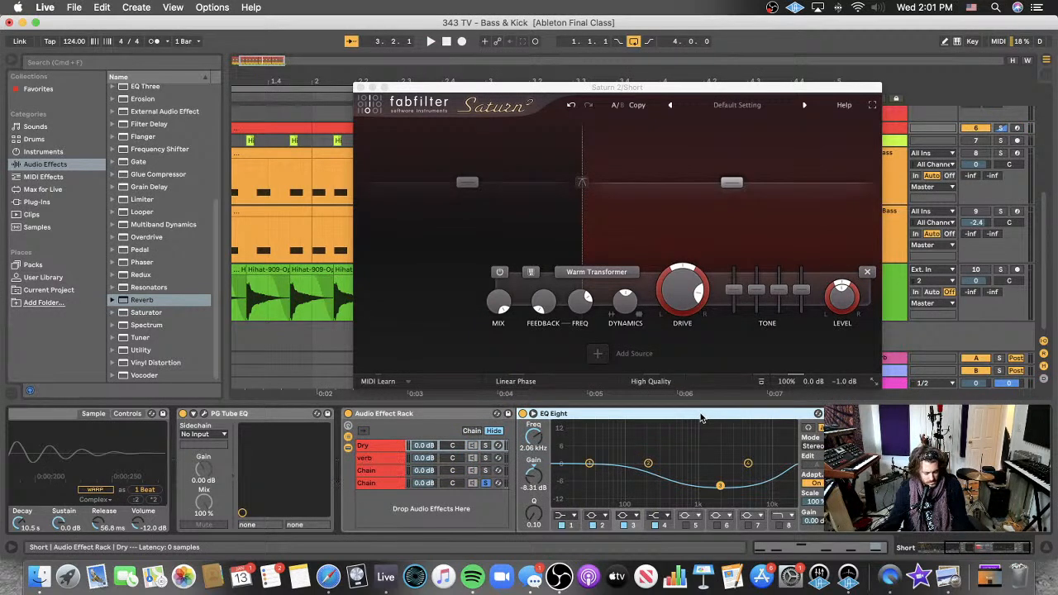
pyautogui.moveTo(700, 418); pyautogui.dragTo(394, 488)
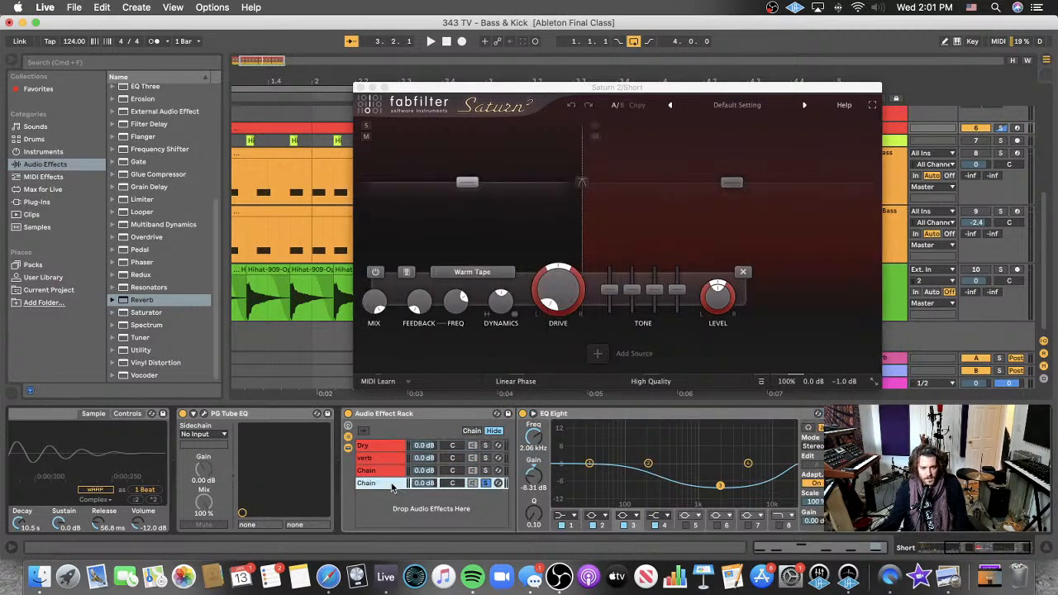
# - Add Reverb to the fourth chain and, during playback, set its low-cut input filter to 6.17 kHz with a width of 2.80
pyautogui.click(138, 300)
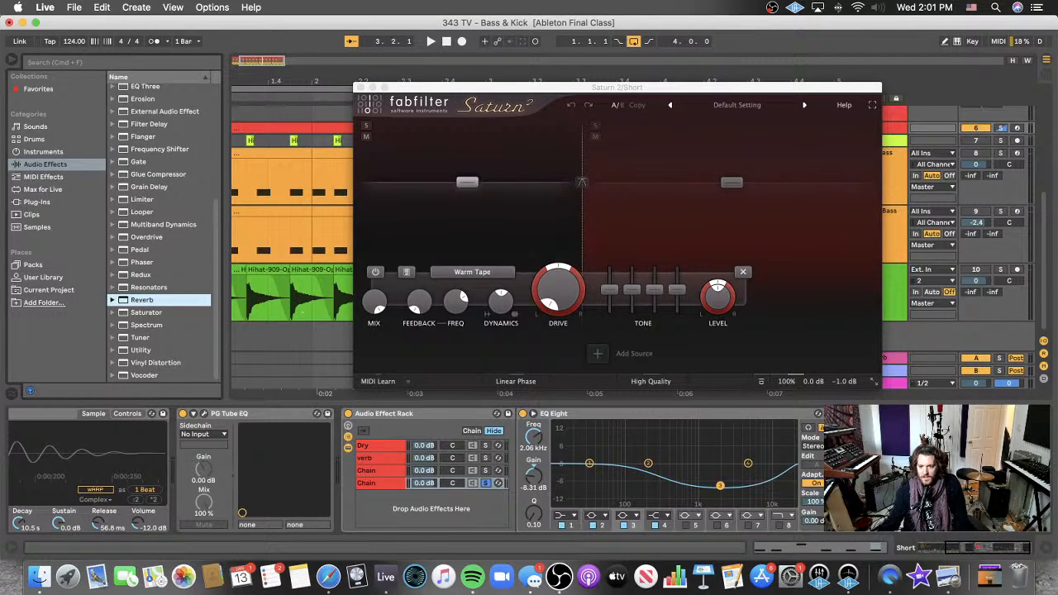
pyautogui.press('Return')
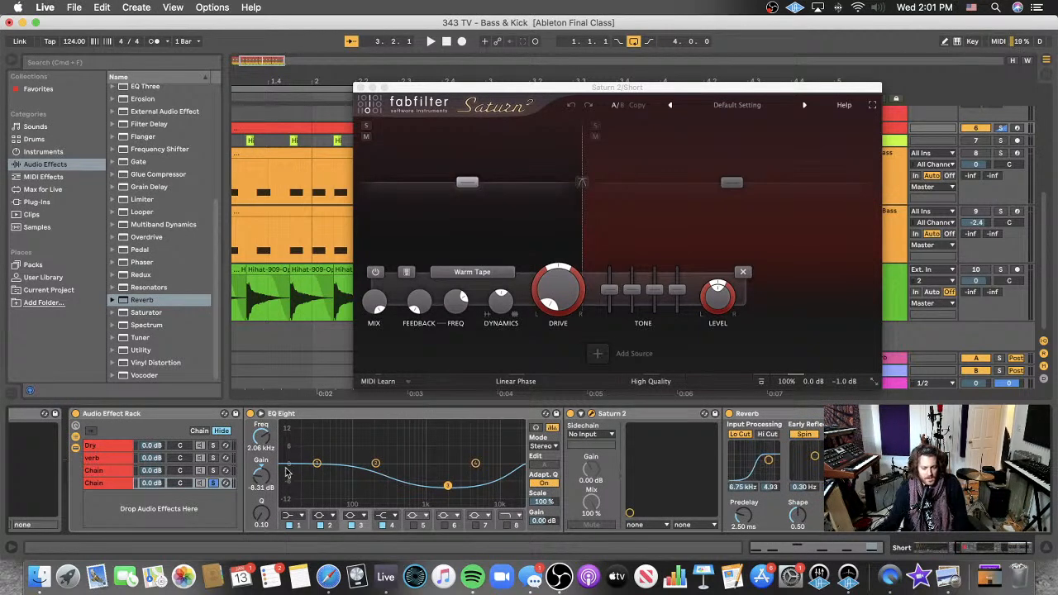
pyautogui.press('space')
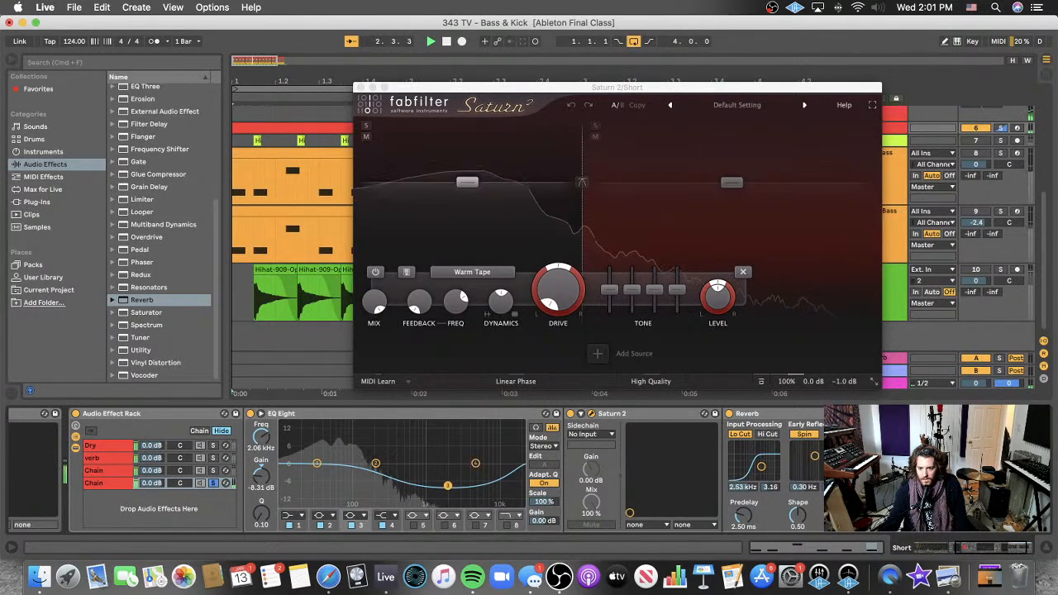
pyautogui.moveTo(770, 466); pyautogui.dragTo(769, 475)
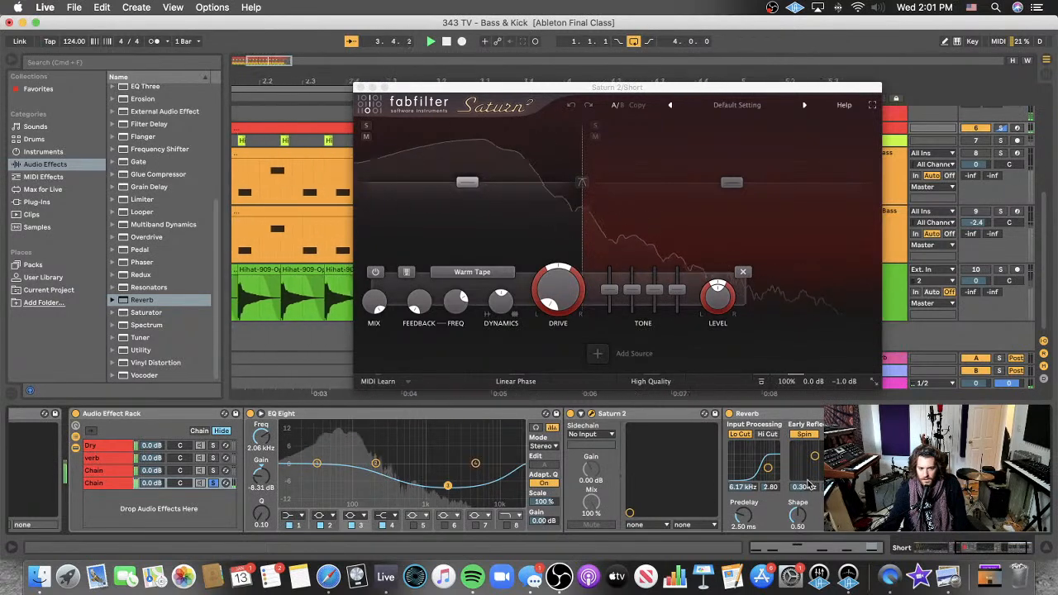
# - Unsolo the fourth chain and shorten its Reverb's predelay to 0.50 ms
pyautogui.hscroll(-3, 430, 489)
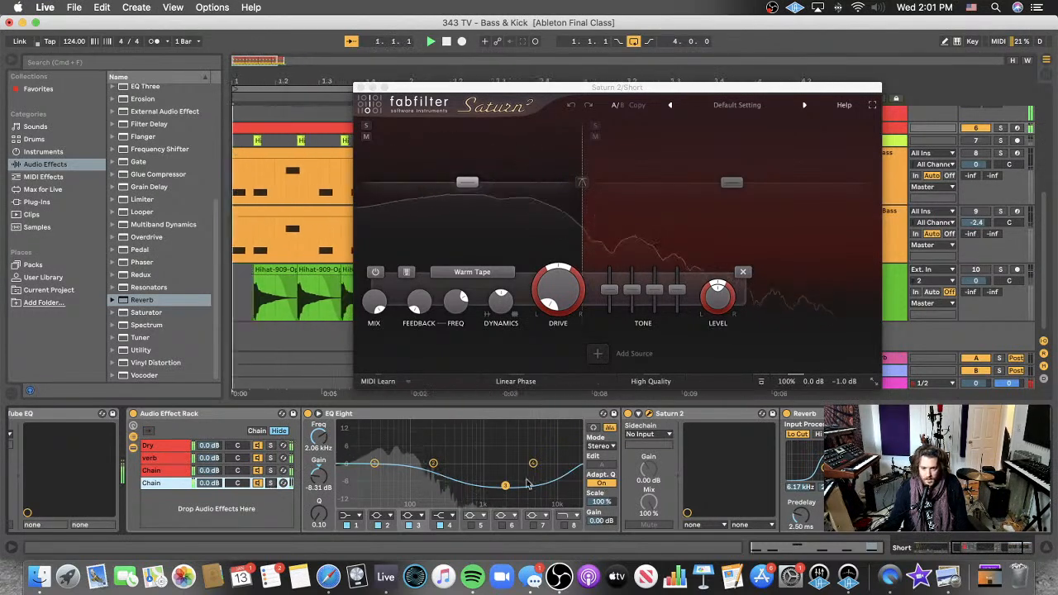
pyautogui.hscroll(5, 759, 482)
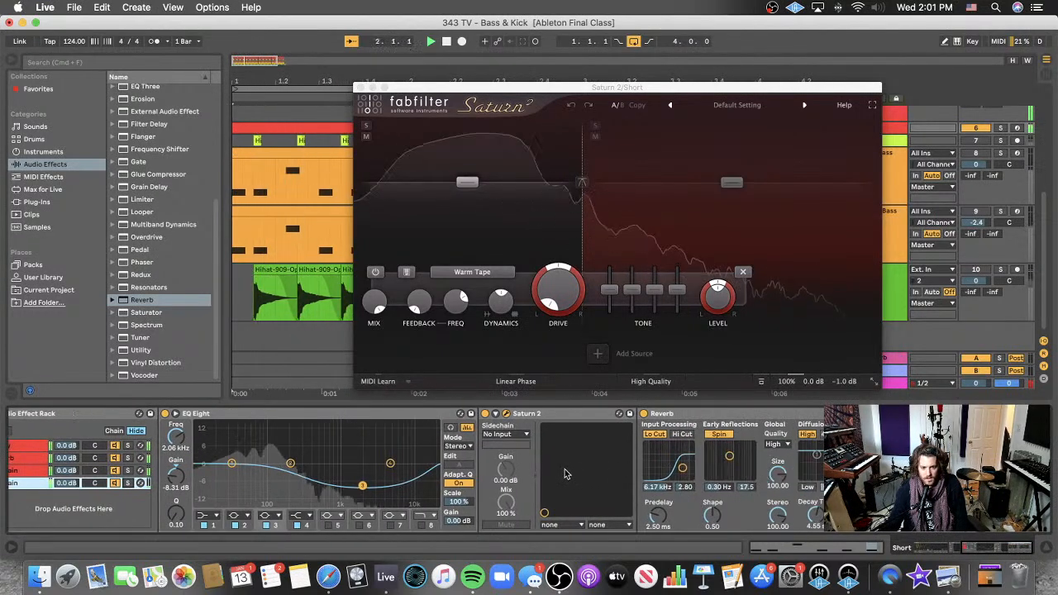
pyautogui.hscroll(-4, 571, 472)
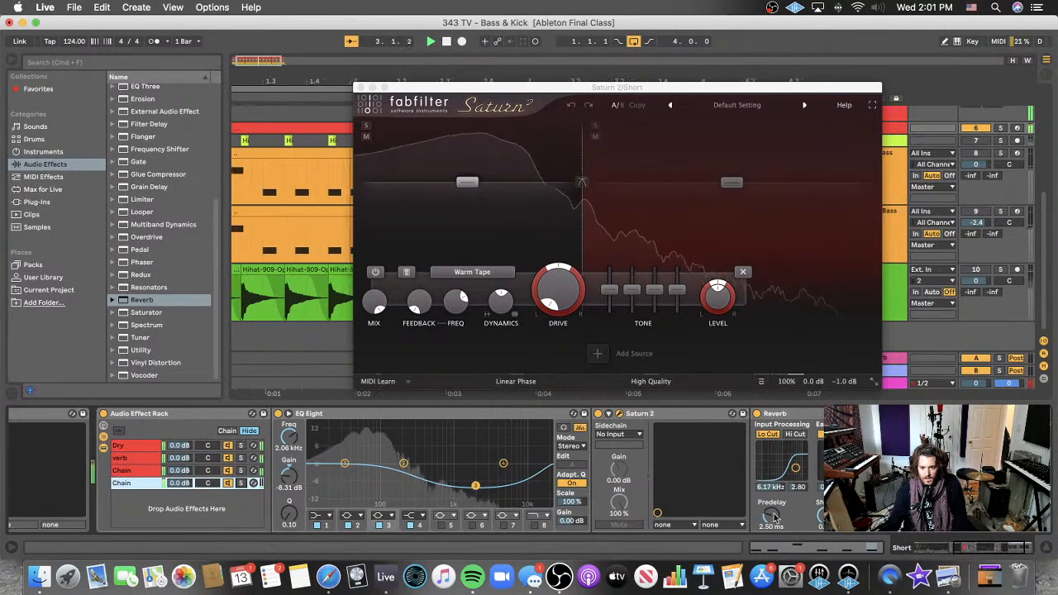
pyautogui.moveTo(775, 515); pyautogui.dragTo(772, 519)
pyautogui.hscroll(3, 413, 471)
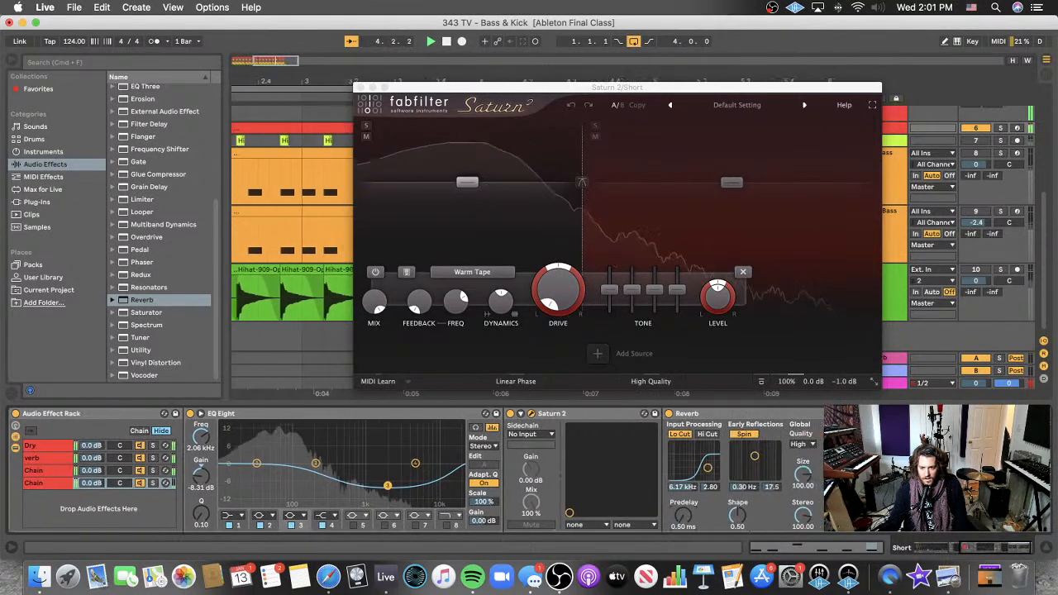
# - Find PG Tube Compressor among the PositiveGrid plug-ins and add it to the fourth chain
pyautogui.click(141, 350)
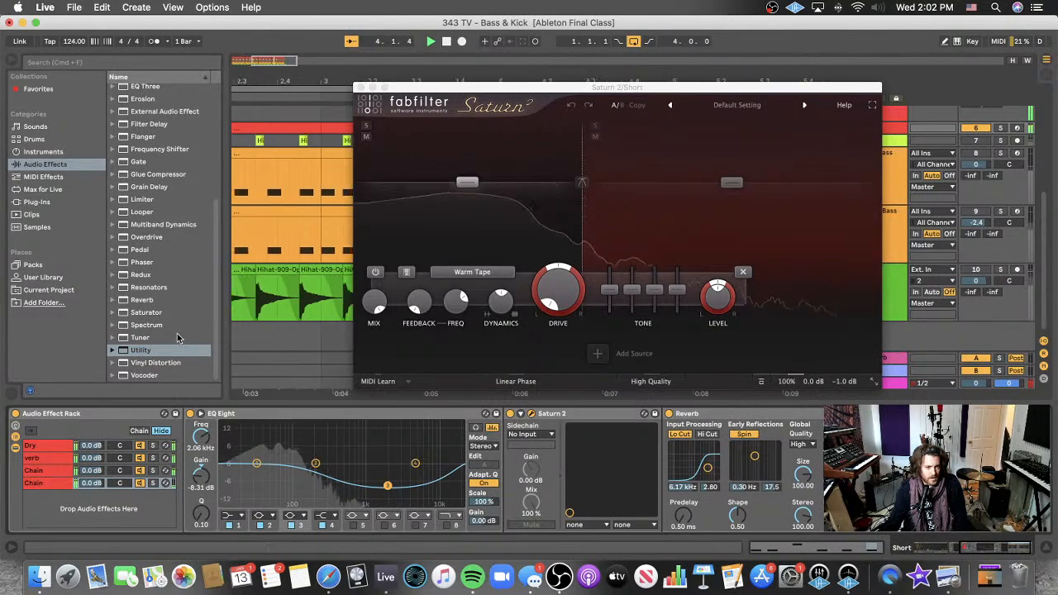
pyautogui.click(75, 202)
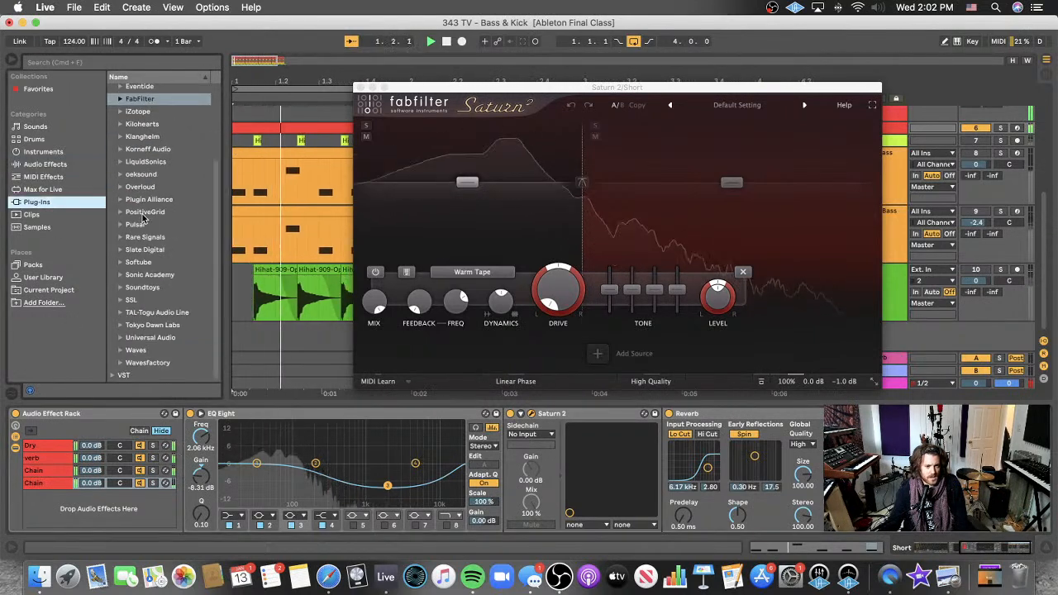
pyautogui.scroll(-3, 132, 273)
pyautogui.click(122, 214)
pyautogui.scroll(-2, 122, 217)
pyautogui.click(161, 258)
pyautogui.moveTo(171, 259); pyautogui.dragTo(683, 408)
# - Set the tube compressor's capacitor to Mica and reduce the Reverb's size to 89.94
pyautogui.moveTo(626, 328); pyautogui.dragTo(616, 300)
pyautogui.click(594, 273)
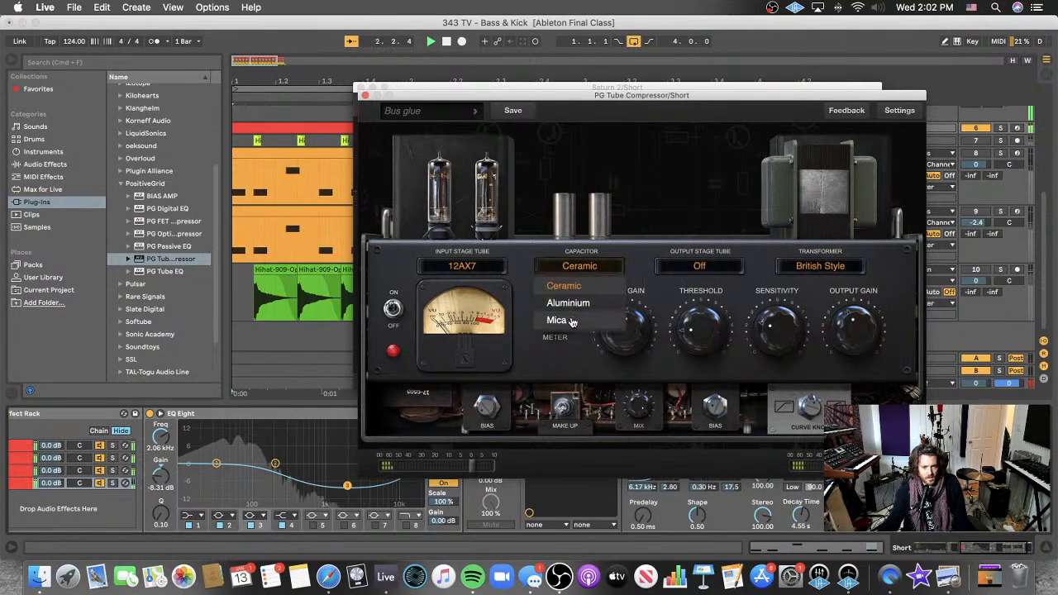
pyautogui.click(574, 322)
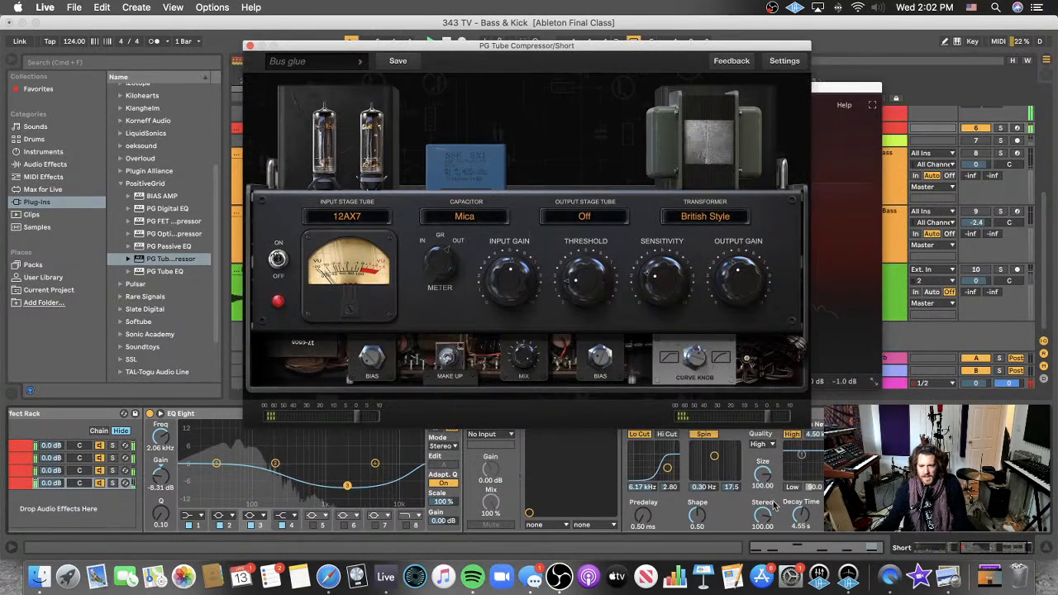
pyautogui.click(761, 472)
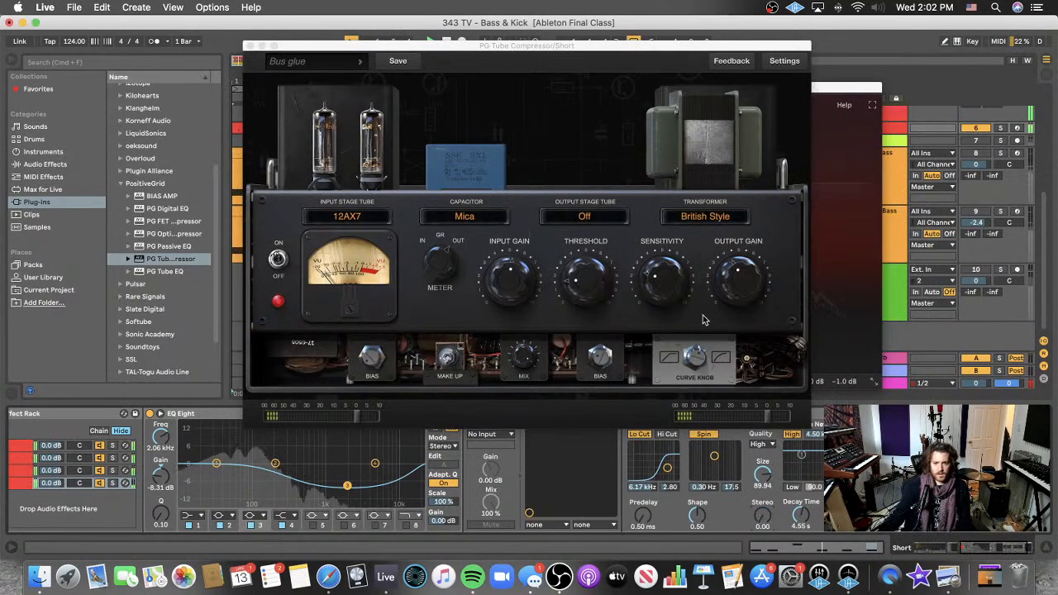
# - Set the compressor's output stage tube to EL 34, and try the Fat Style transformer with about 0.4 dB output gain
pyautogui.click(598, 214)
pyautogui.click(583, 275)
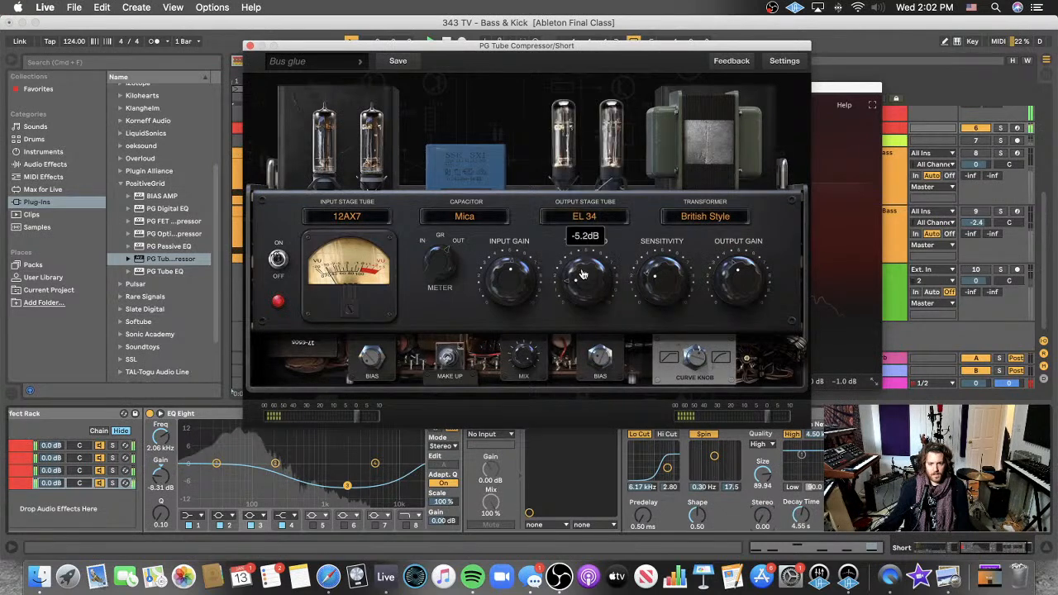
pyautogui.click(705, 216)
pyautogui.click(690, 290)
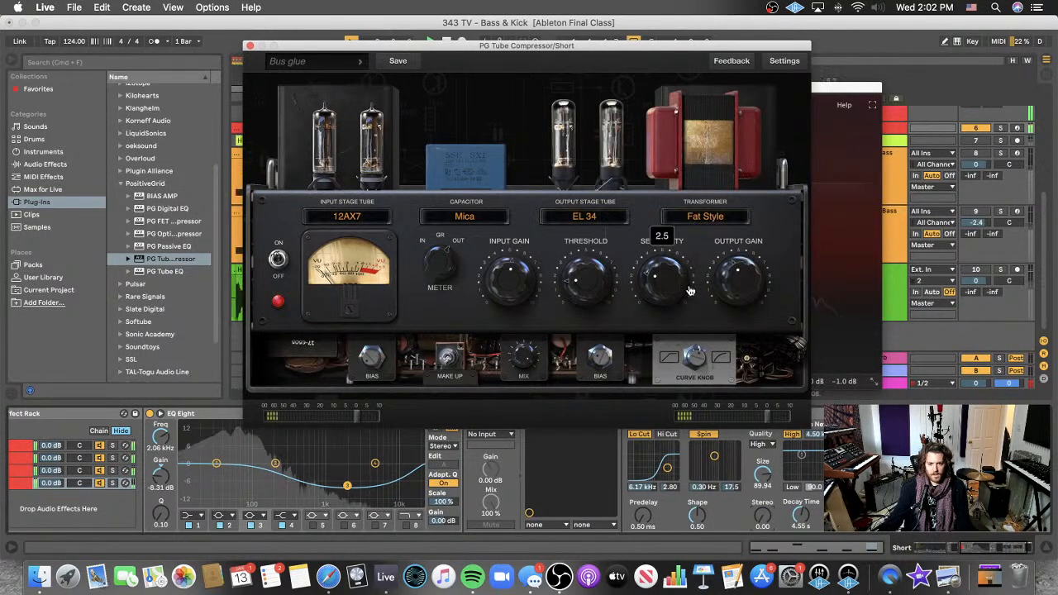
pyautogui.moveTo(746, 279)
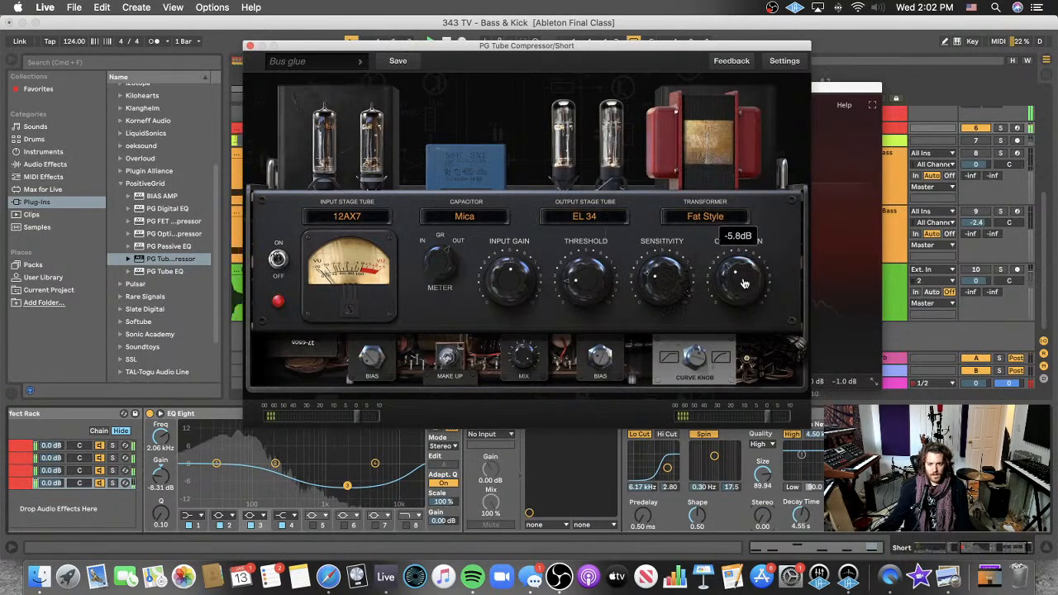
pyautogui.moveTo(745, 282); pyautogui.dragTo(733, 261)
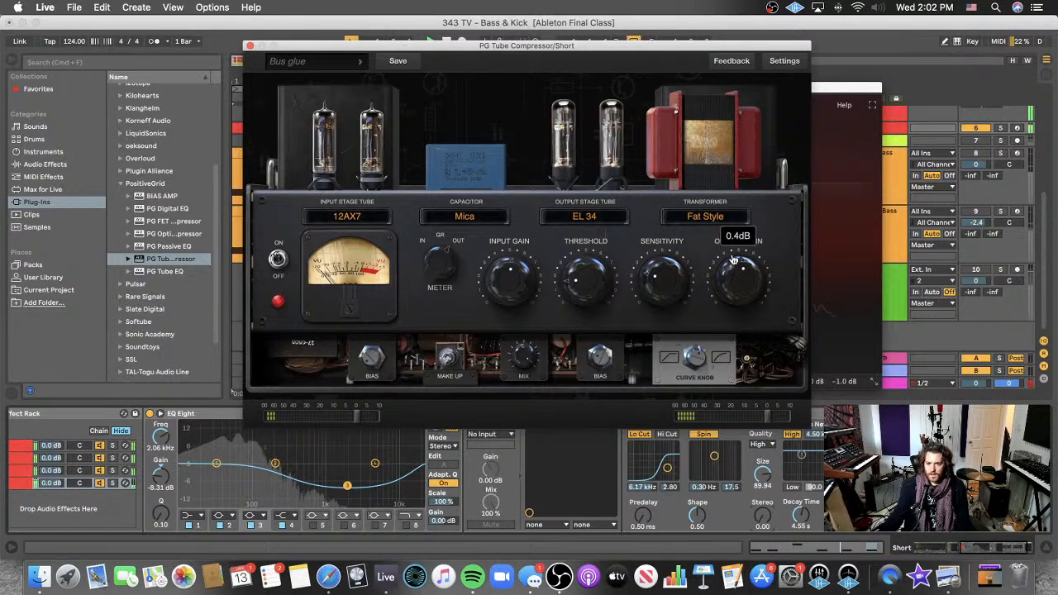
# - Switch the compressor's transformer to American Style, fine-tune its output gain, and close the open plug-in windows
pyautogui.click(705, 215)
pyautogui.click(701, 251)
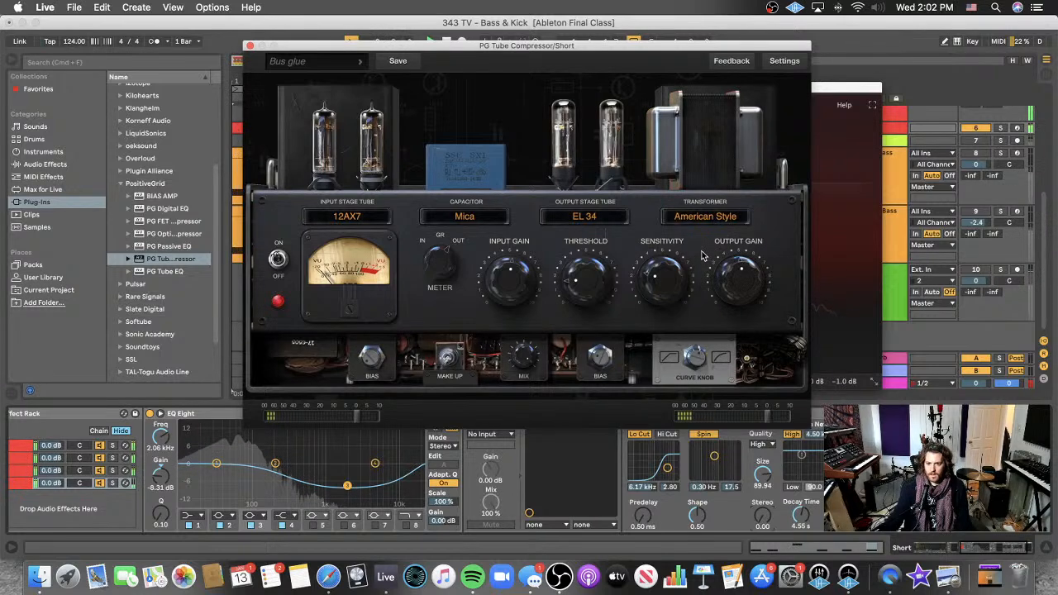
pyautogui.moveTo(749, 286); pyautogui.dragTo(745, 293)
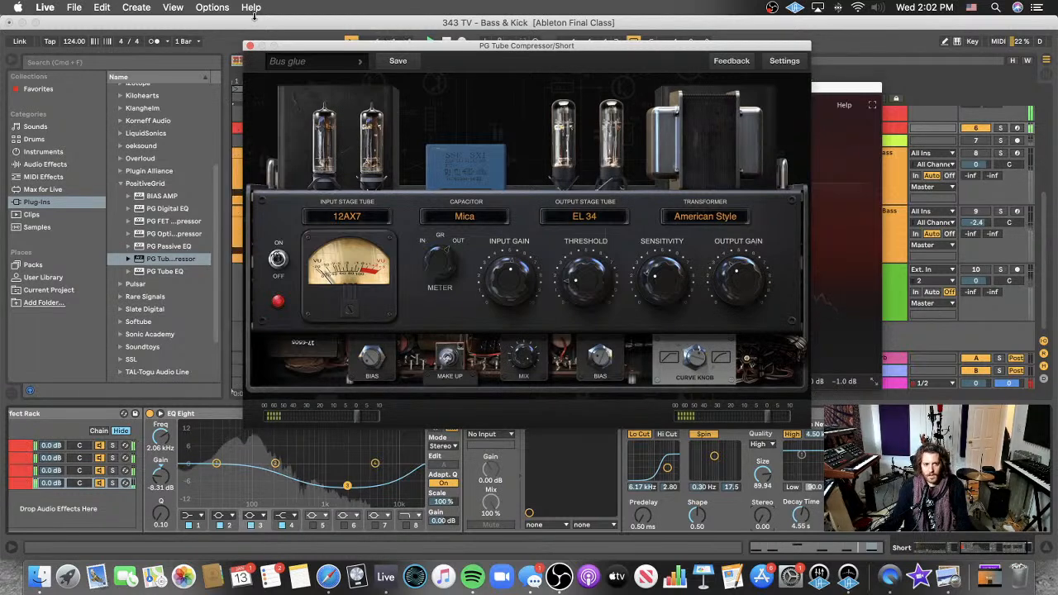
pyautogui.click(250, 46)
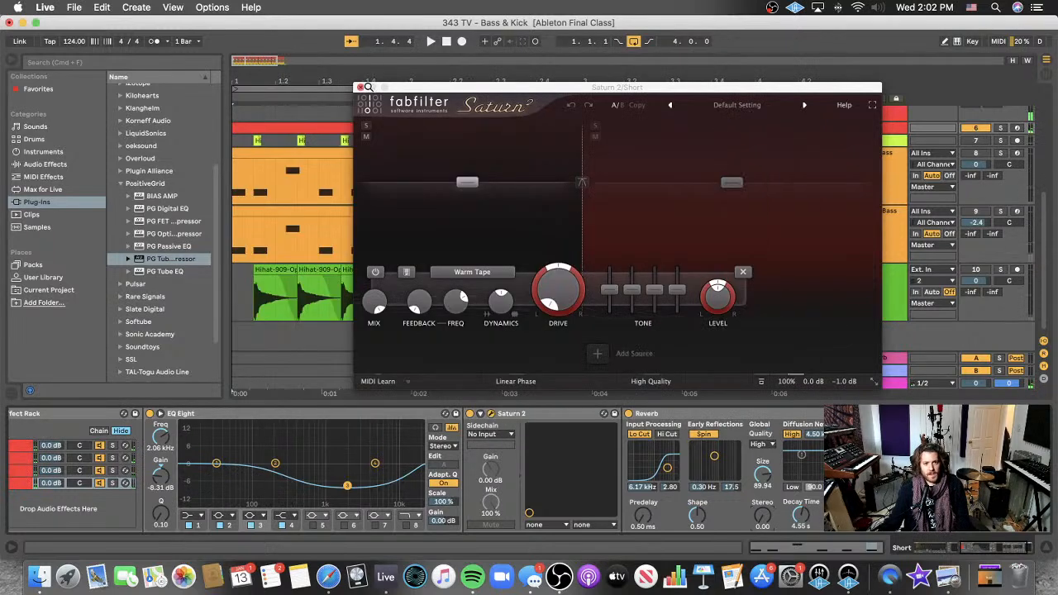
pyautogui.click(361, 87)
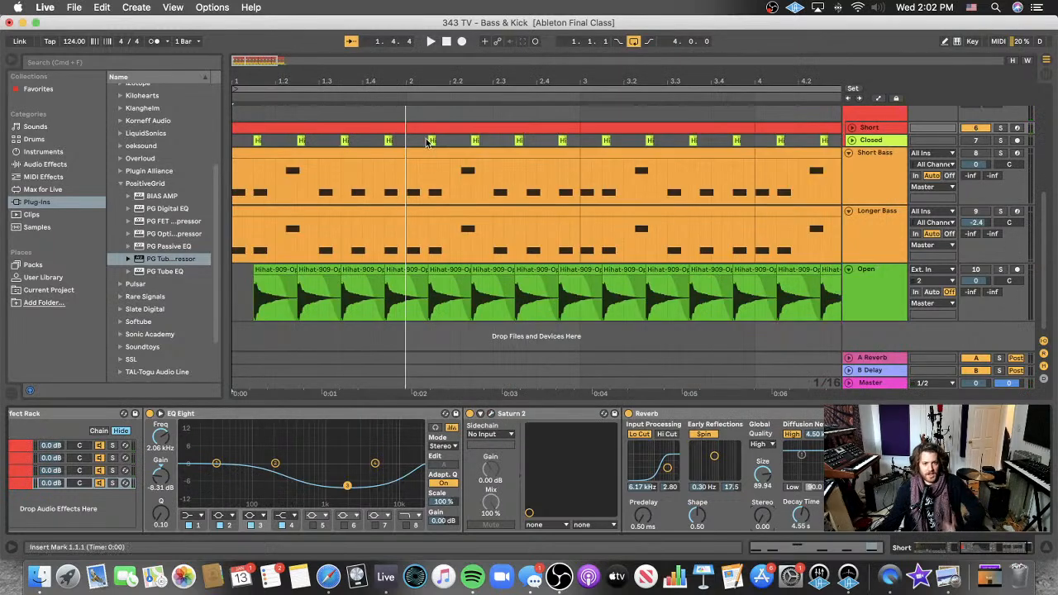
# - Play the Tight Groove, and collapse the Audio Effect Rack and PG Tube EQ on the Short track
pyautogui.scroll(3, 653, 227)
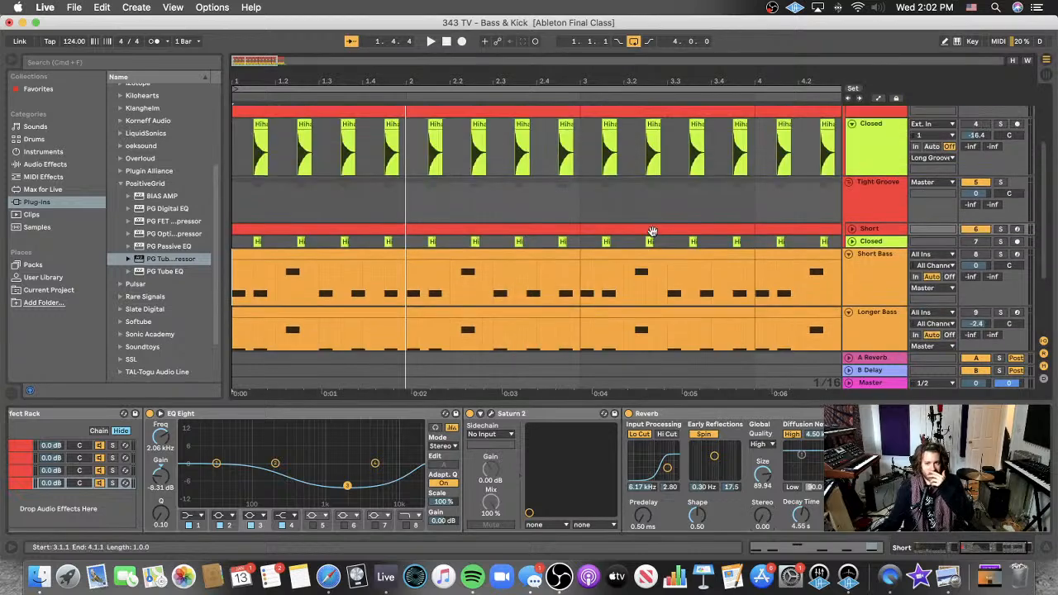
pyautogui.click(877, 205)
pyautogui.press('space')
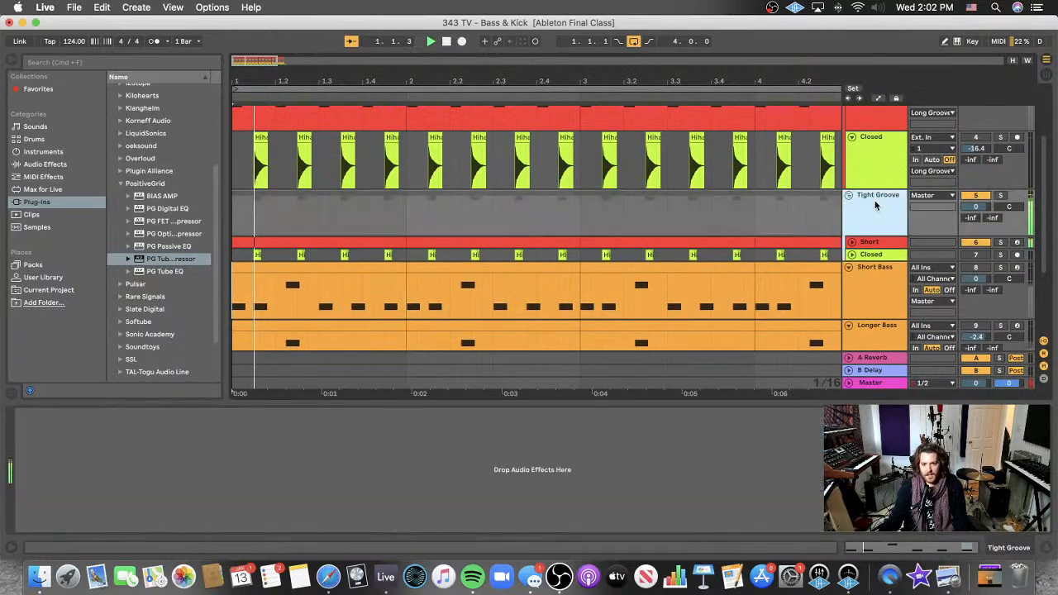
pyautogui.click(868, 243)
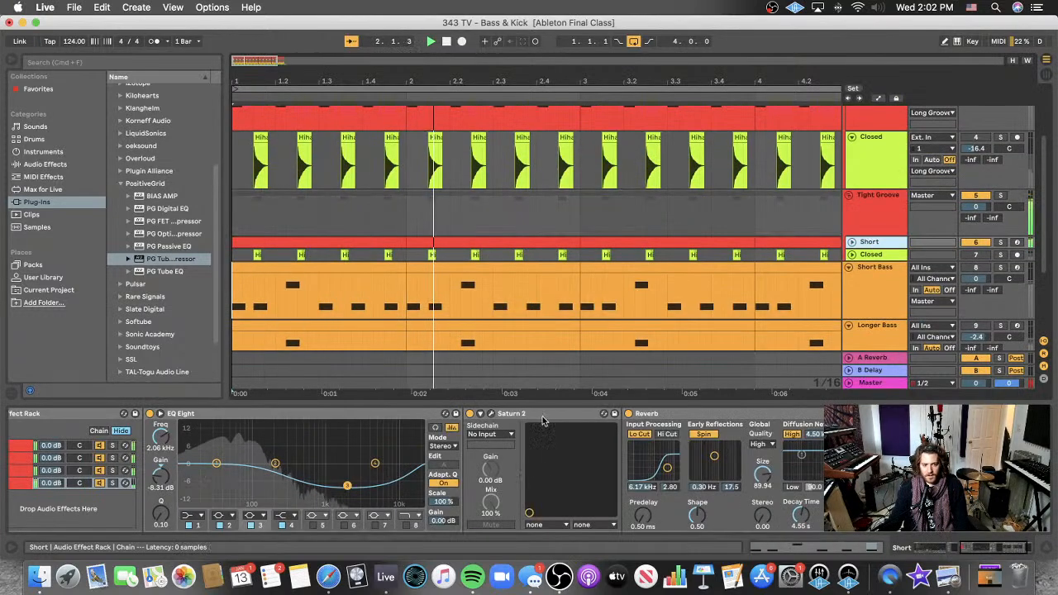
pyautogui.hscroll(-5, 562, 426)
pyautogui.doubleClick(685, 418)
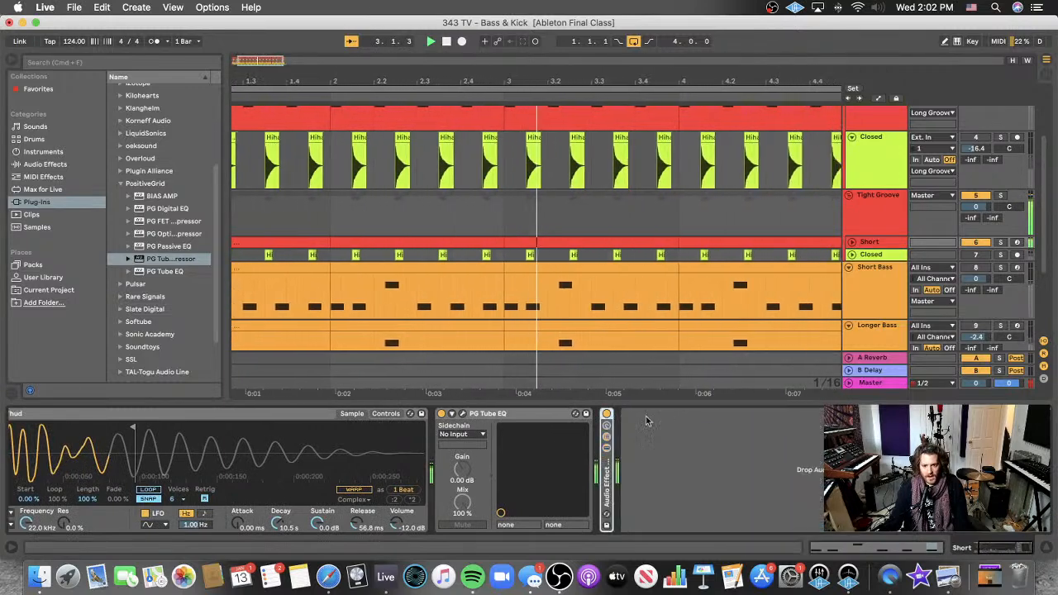
pyautogui.doubleClick(527, 415)
pyautogui.hscroll(-4, 389, 436)
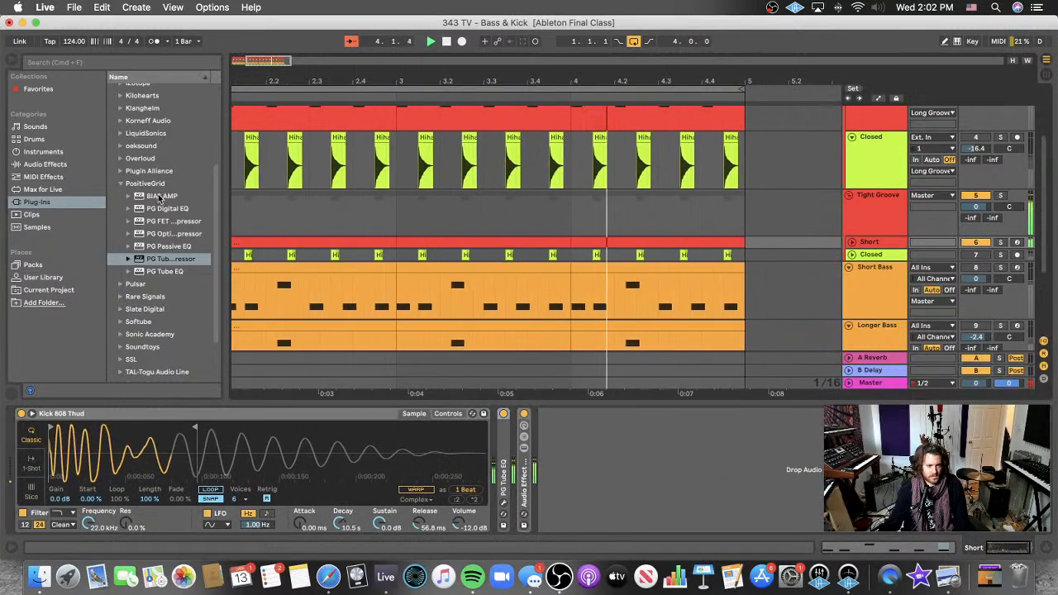
# - Find Pro-MB among the FabFilter plug-ins and add it after the effect rack on the Short track
pyautogui.click(136, 184)
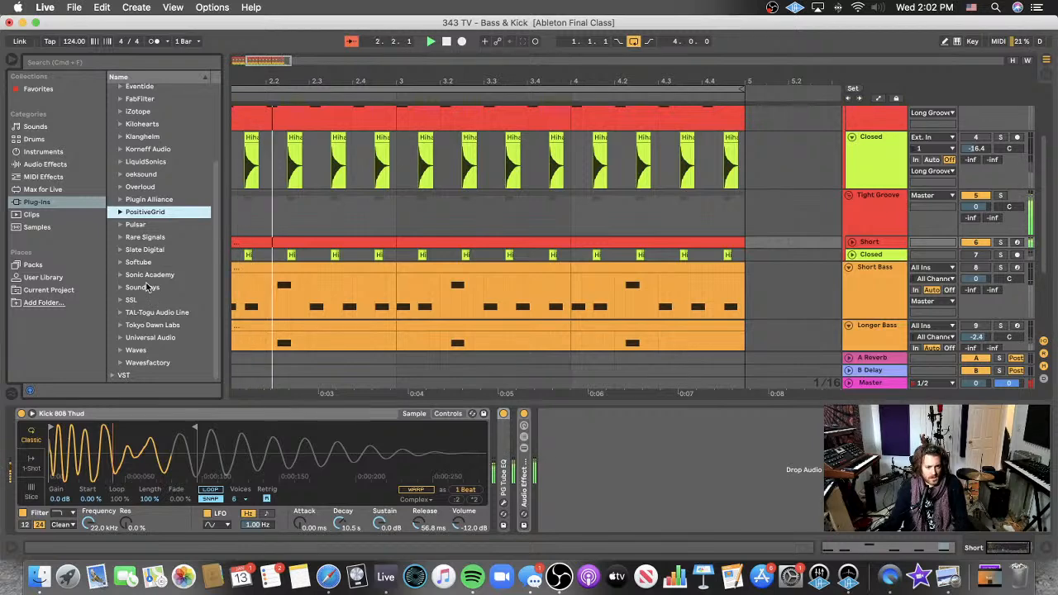
pyautogui.scroll(4, 148, 287)
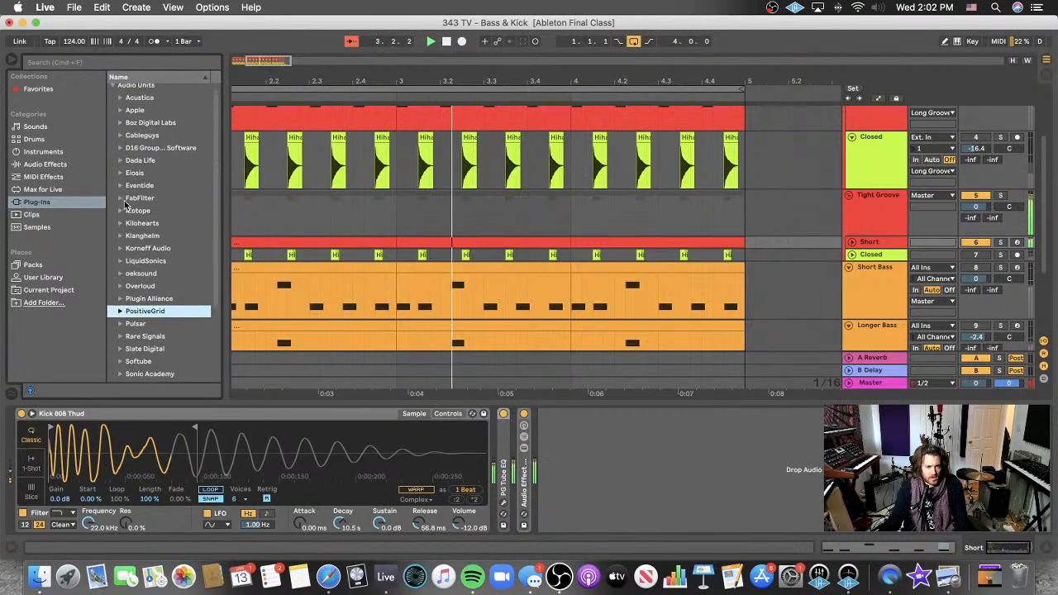
pyautogui.click(121, 202)
pyautogui.scroll(-4, 178, 330)
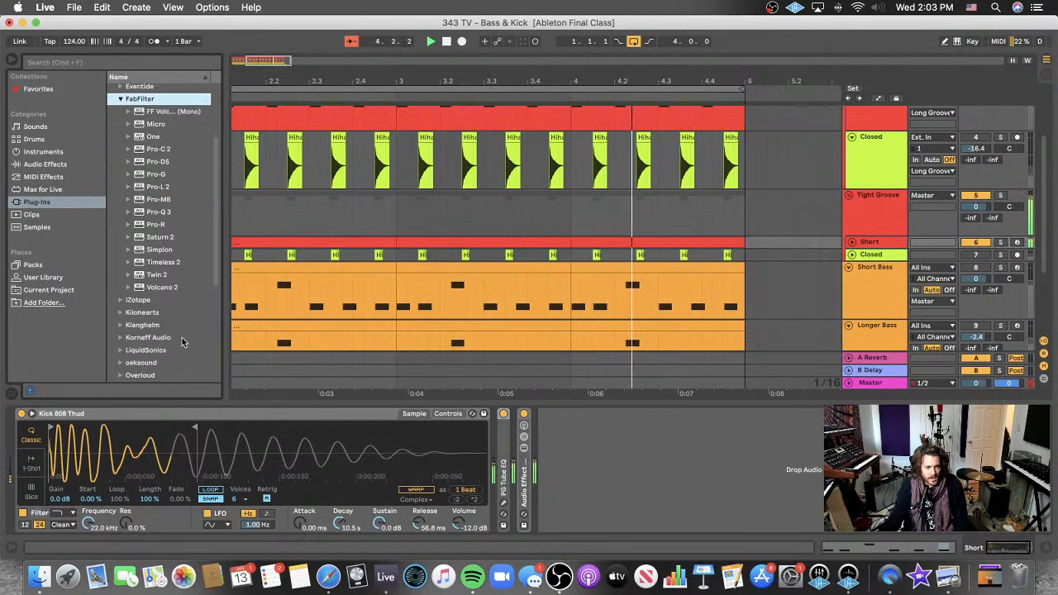
pyautogui.click(152, 200)
pyautogui.moveTo(149, 204); pyautogui.dragTo(556, 463)
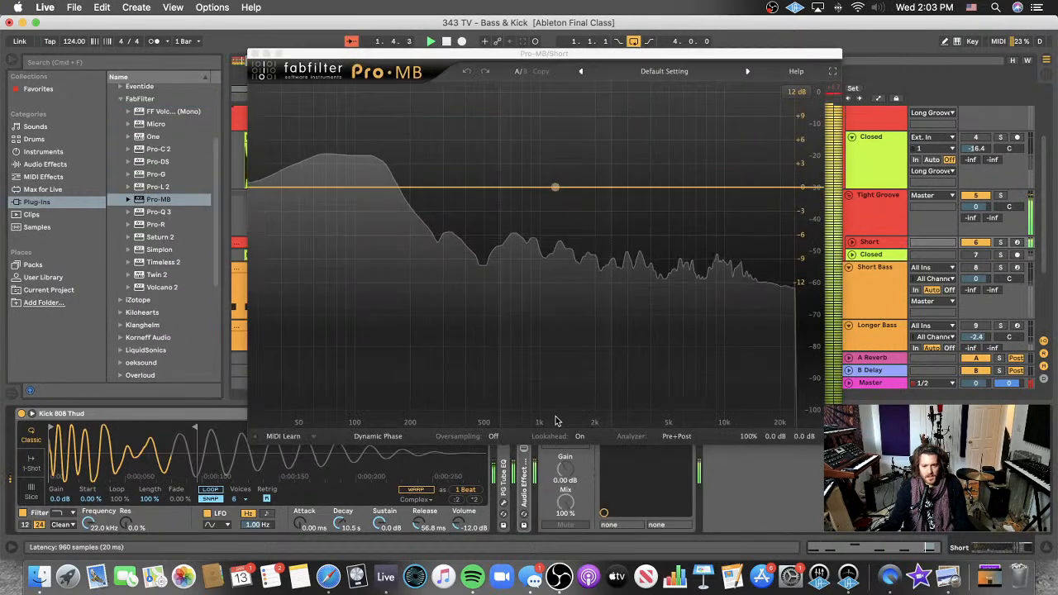
# - Create a low compression band up to about 250 Hz in Pro-MB, lengthen its release to mid-range and soften its knee fully
pyautogui.click(313, 148)
pyautogui.moveTo(373, 137); pyautogui.dragTo(428, 137)
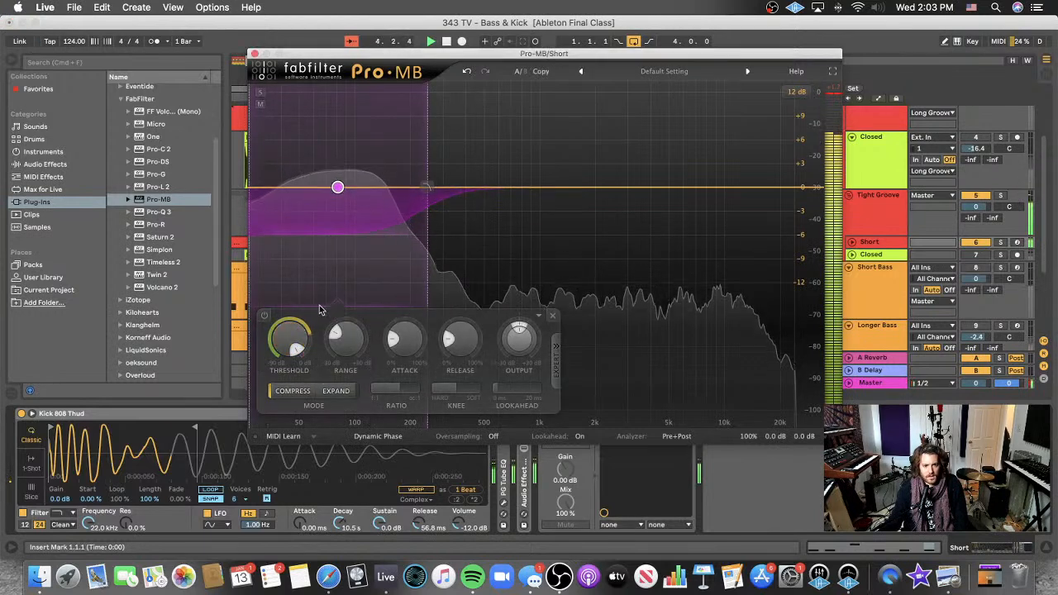
pyautogui.moveTo(461, 337); pyautogui.dragTo(461, 298)
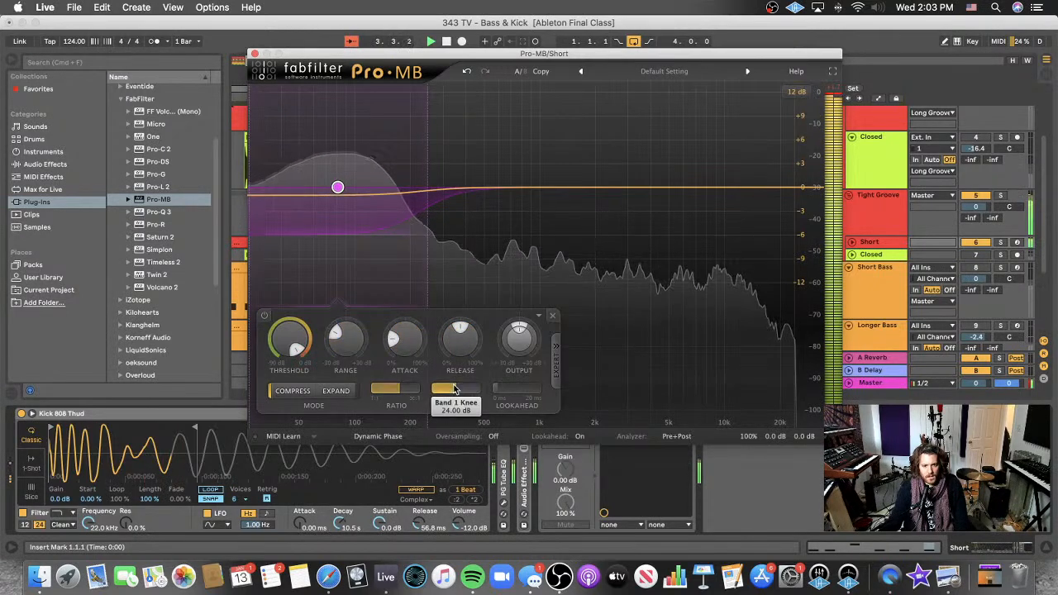
pyautogui.moveTo(450, 391); pyautogui.dragTo(480, 391)
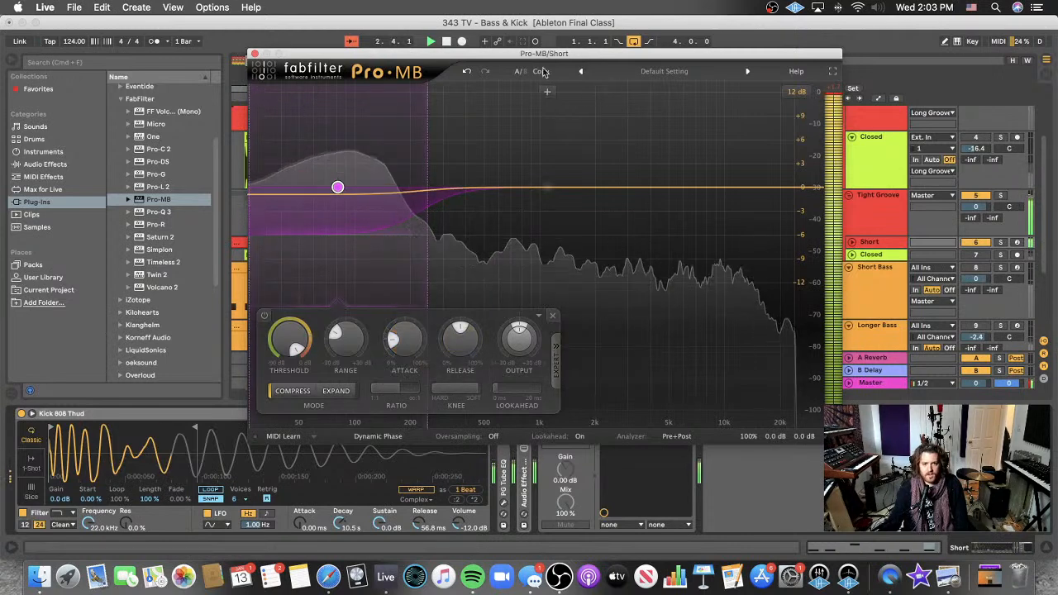
# - Set Pro-MB's display range to 3 dB and raise the low band's output to just under 1 dB, comparing against bypass
pyautogui.moveTo(541, 53); pyautogui.dragTo(434, 20)
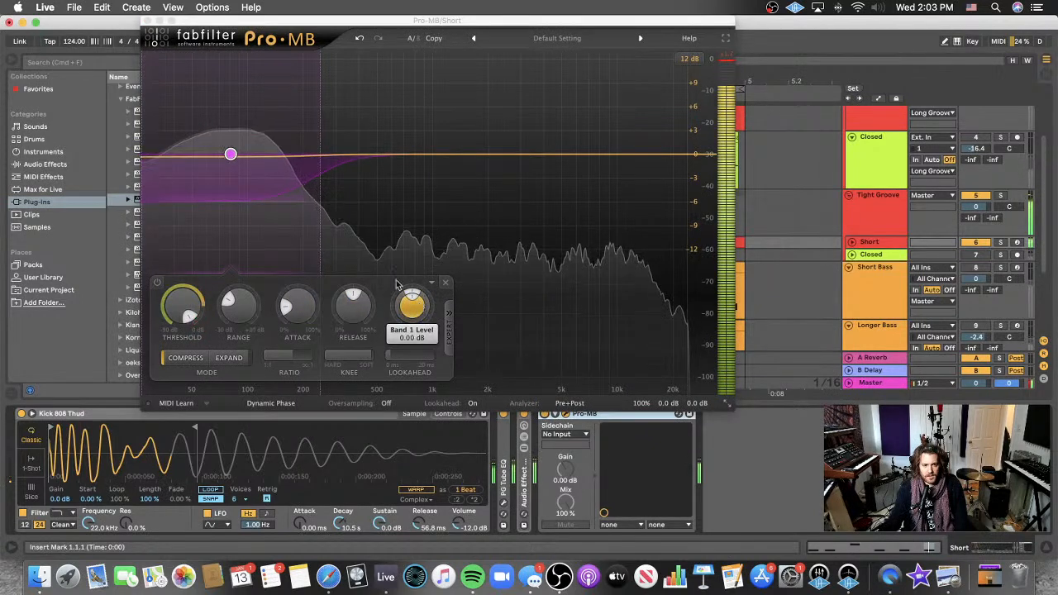
pyautogui.click(689, 59)
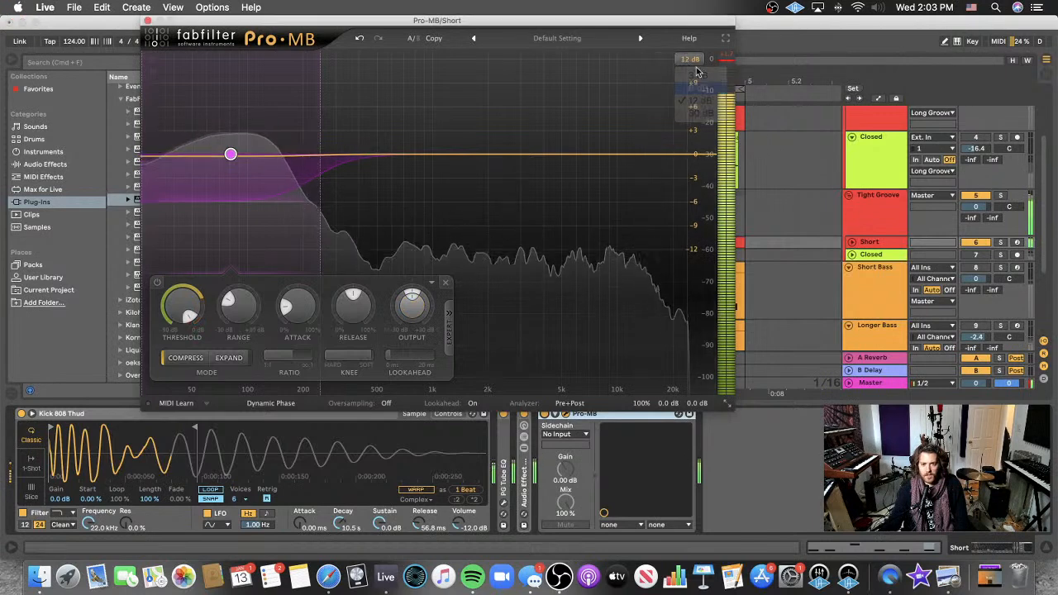
pyautogui.click(699, 75)
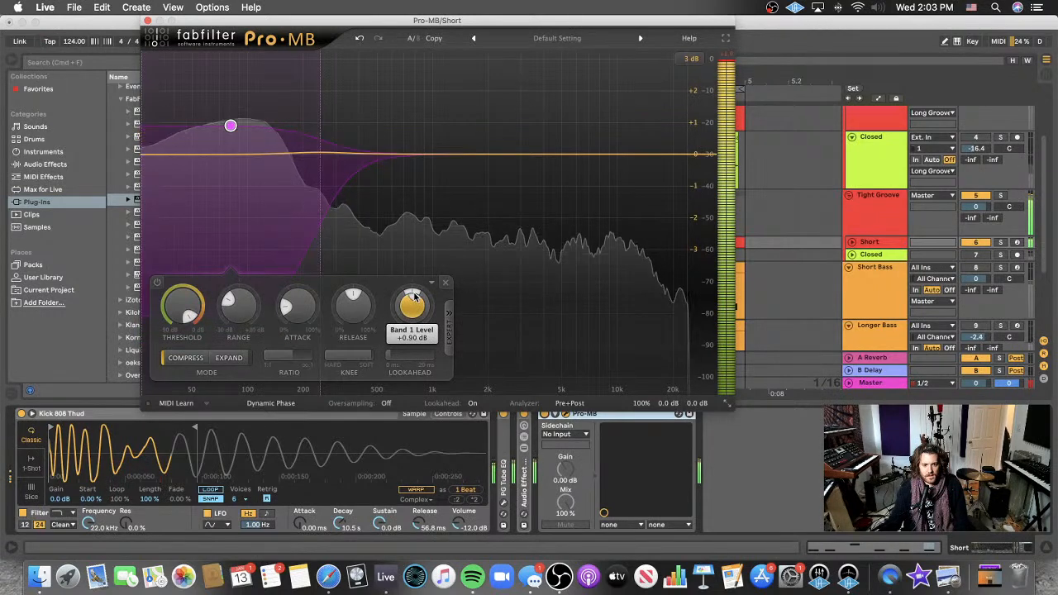
pyautogui.click(547, 420)
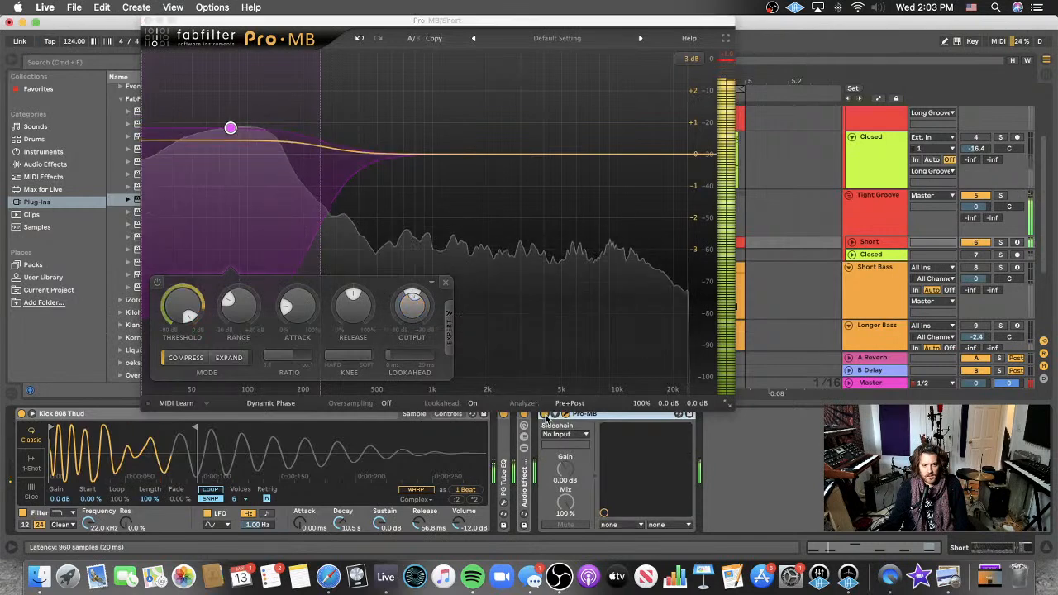
pyautogui.click(410, 307)
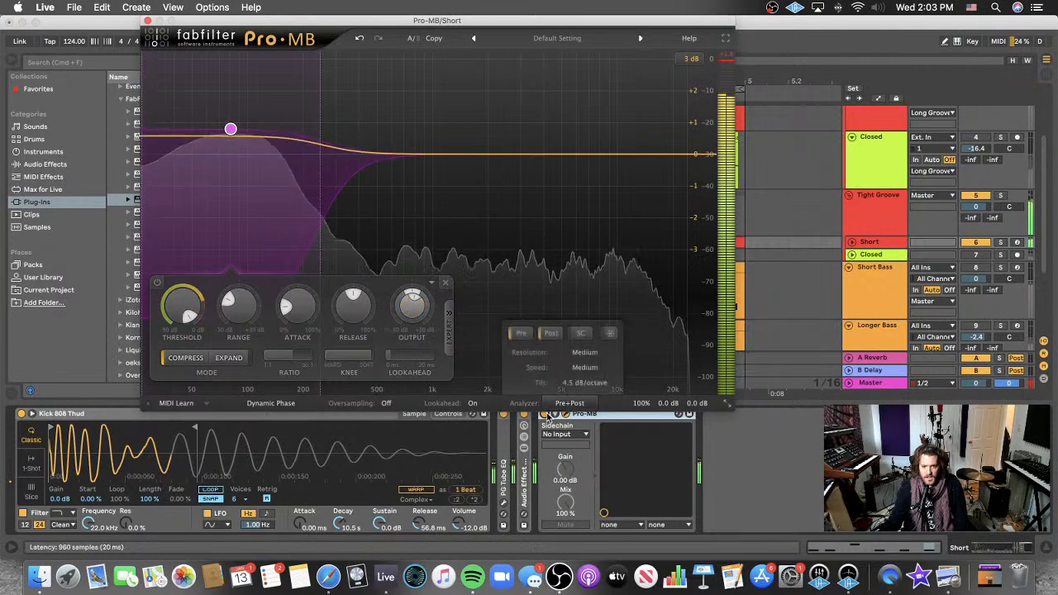
pyautogui.click(546, 420)
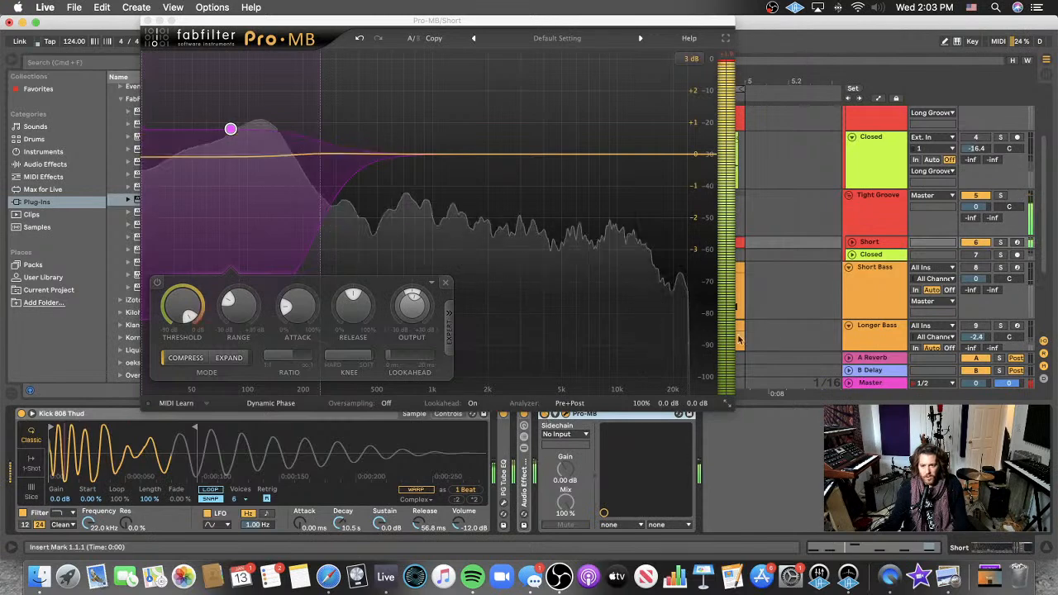
# - Enable the Closed hi-hat in the Tight Groove at -17.0 dB and lower the Short track's volume to -3.0 dB
pyautogui.click(853, 242)
pyautogui.scroll(-2, 881, 260)
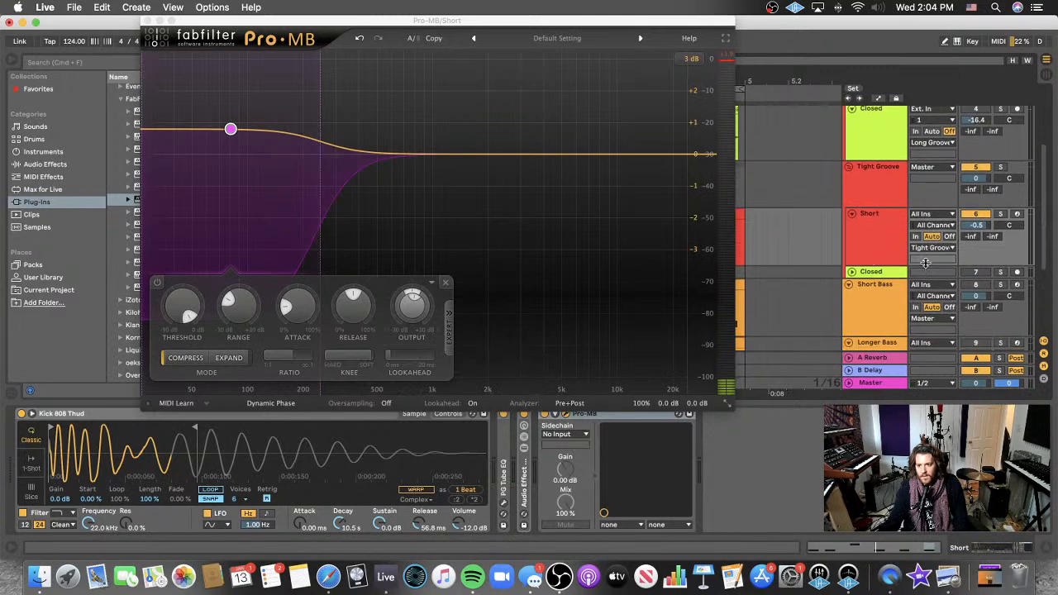
pyautogui.click(976, 272)
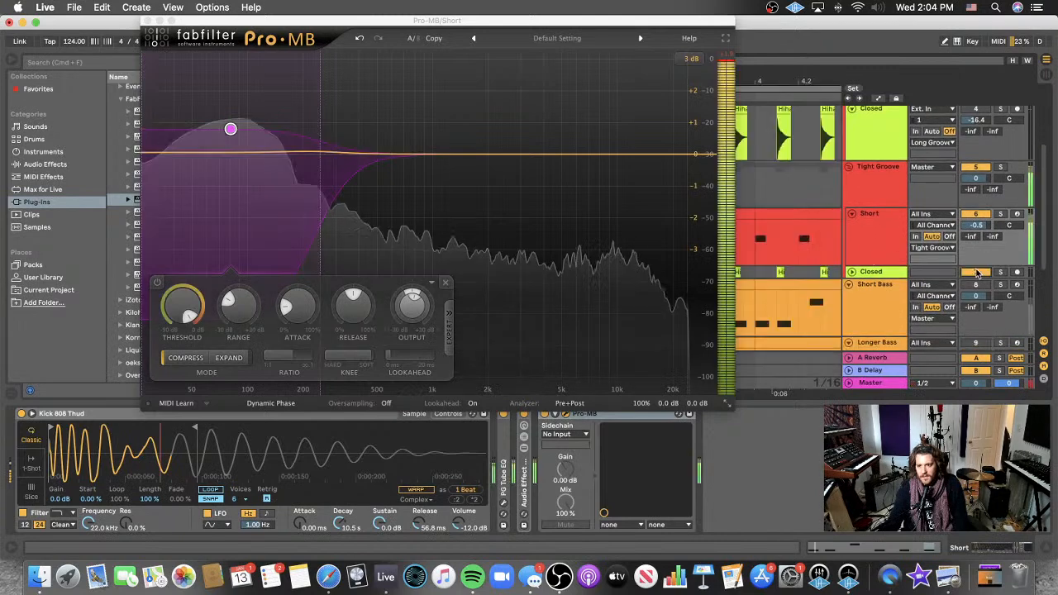
pyautogui.click(852, 273)
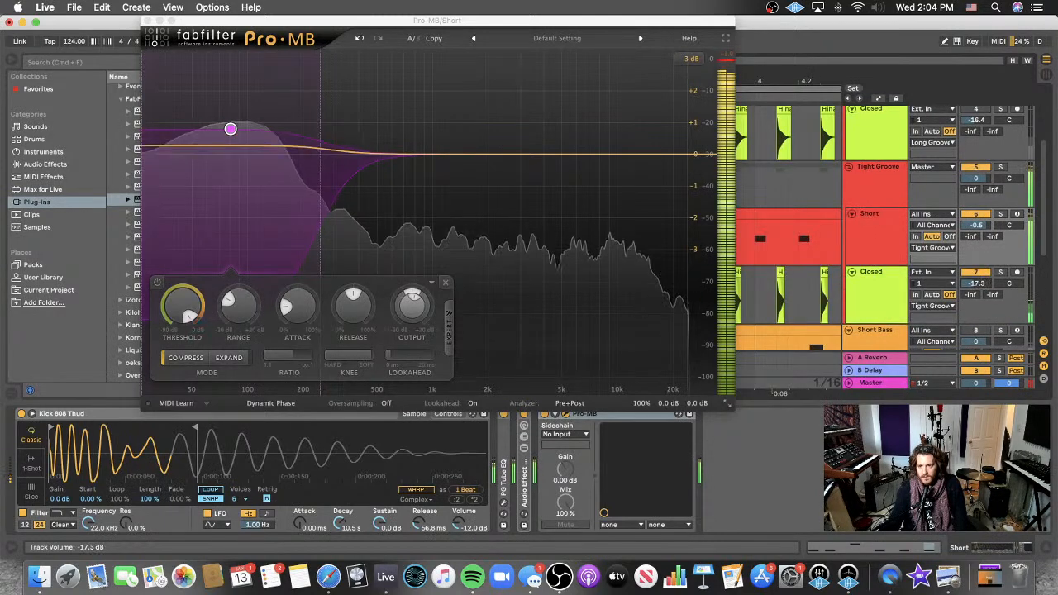
pyautogui.moveTo(977, 283); pyautogui.dragTo(977, 279)
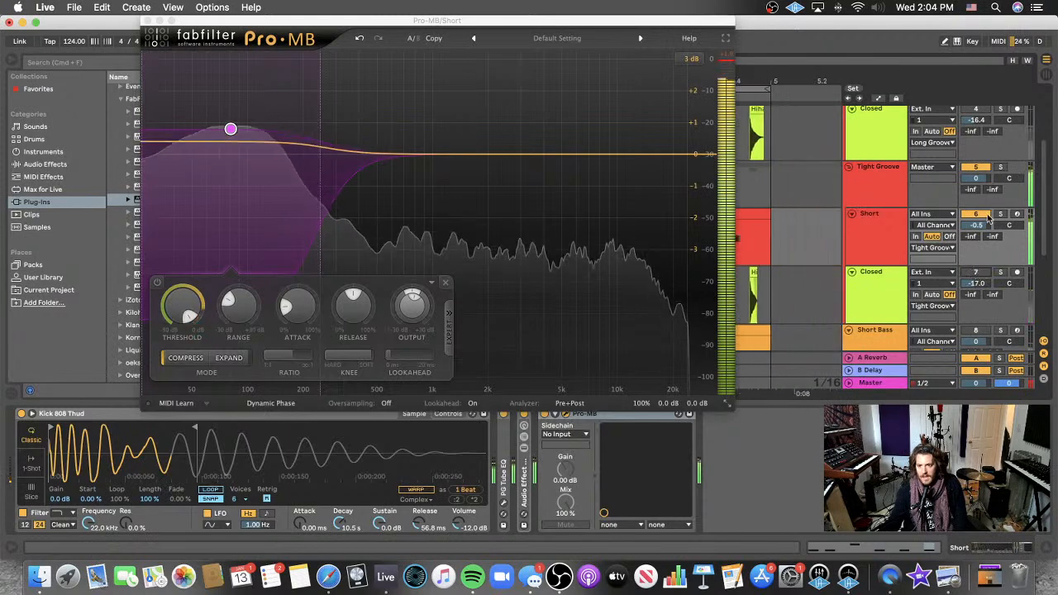
pyautogui.moveTo(977, 224); pyautogui.dragTo(976, 225)
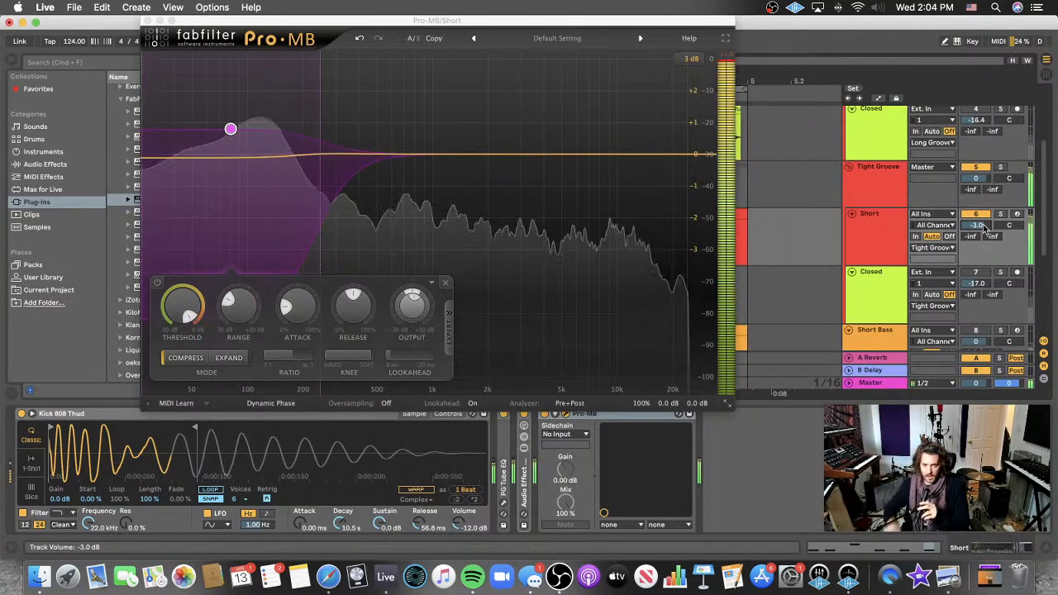
pyautogui.scroll(-1, 1016, 149)
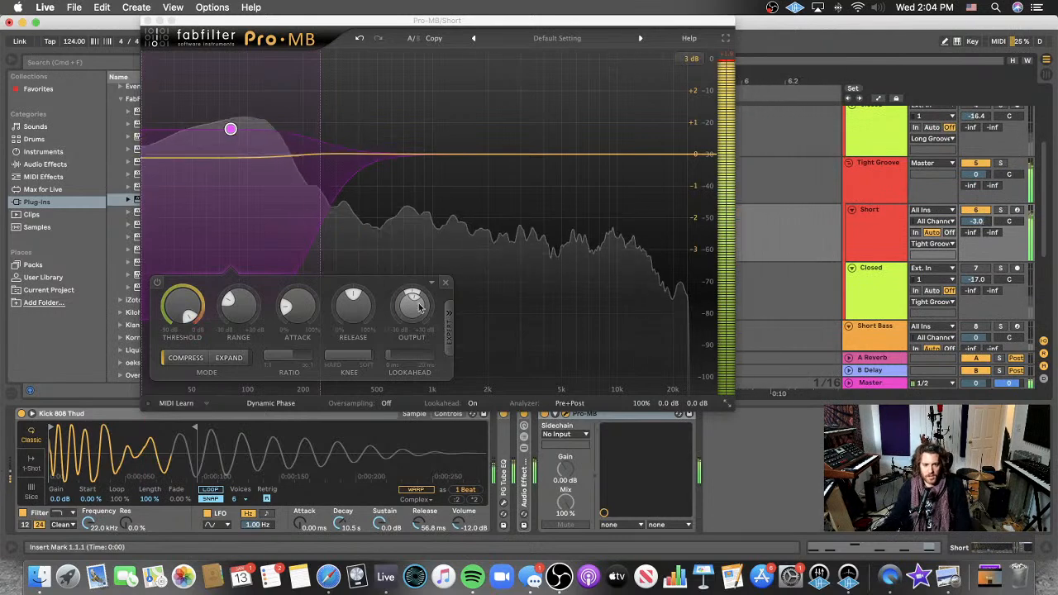
# - Set Pro-MB's overall output to -2.0 dB with 4x oversampling, close it, and set the Short track's volume to -1.0 dB
pyautogui.moveTo(693, 354)
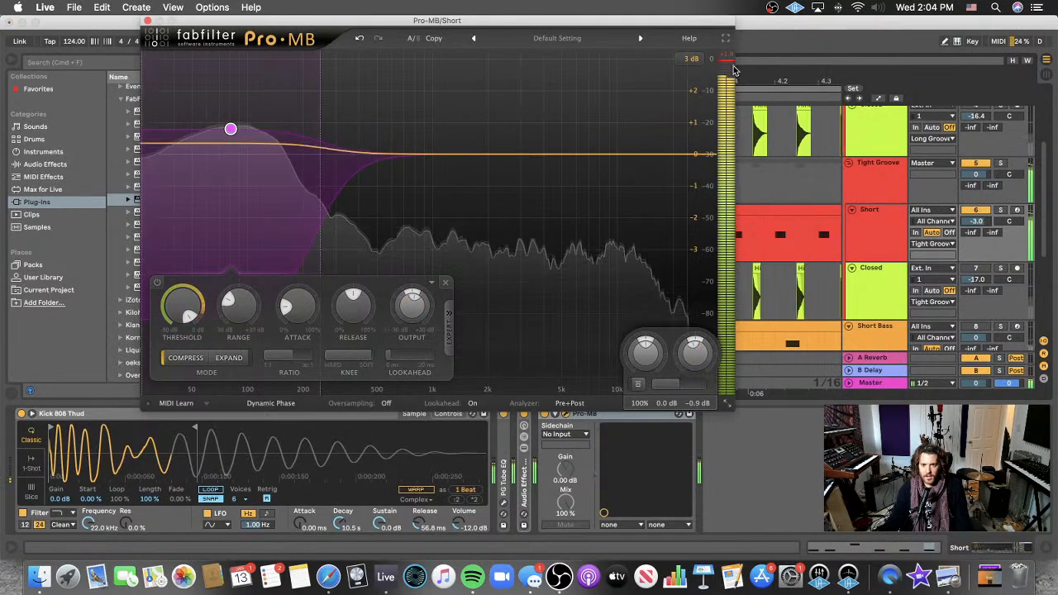
pyautogui.moveTo(693, 352); pyautogui.dragTo(691, 369)
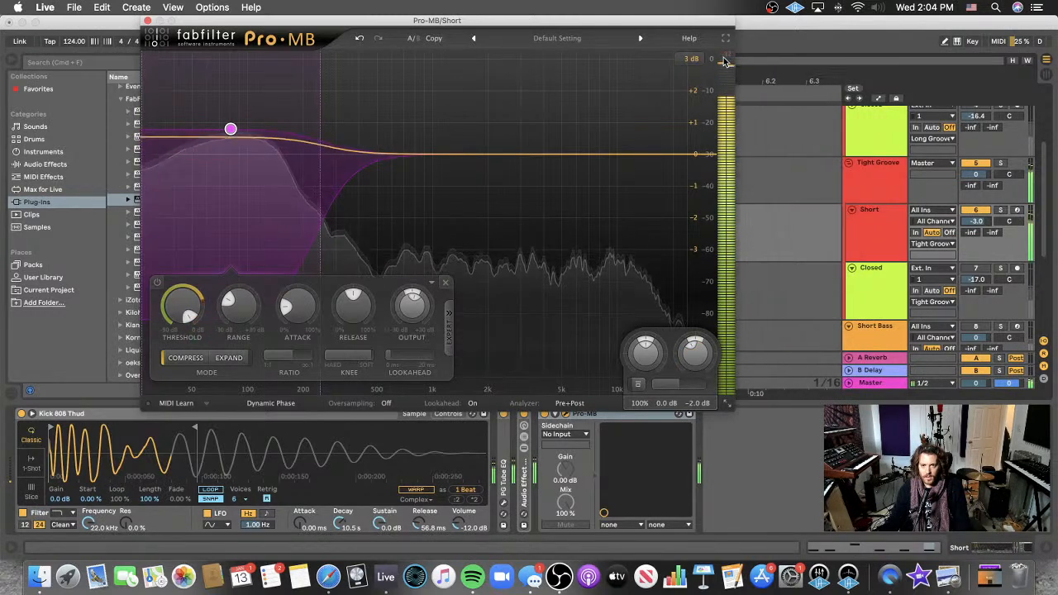
pyautogui.click(386, 402)
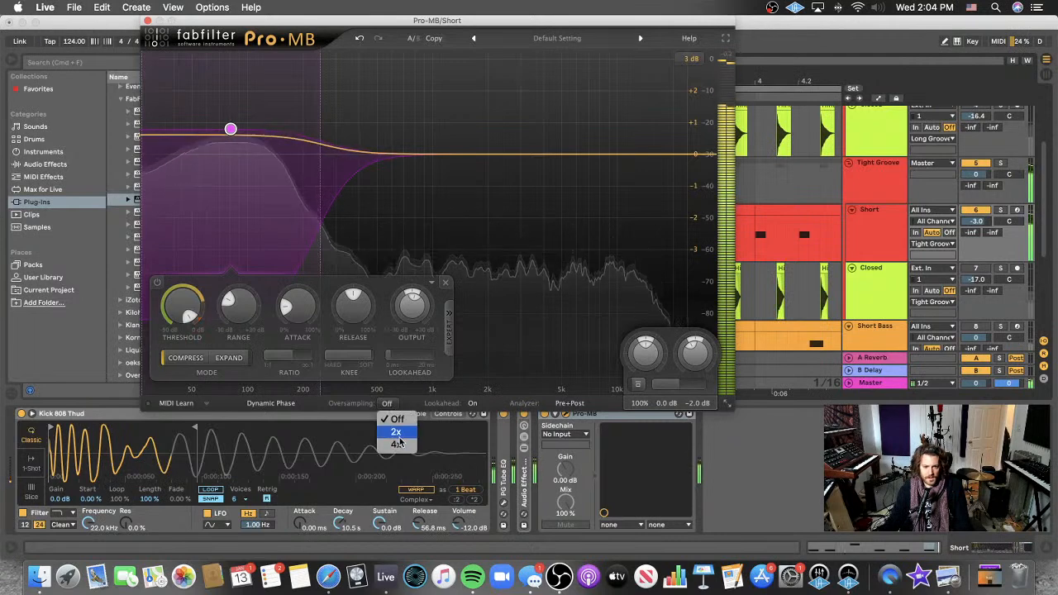
pyautogui.click(389, 438)
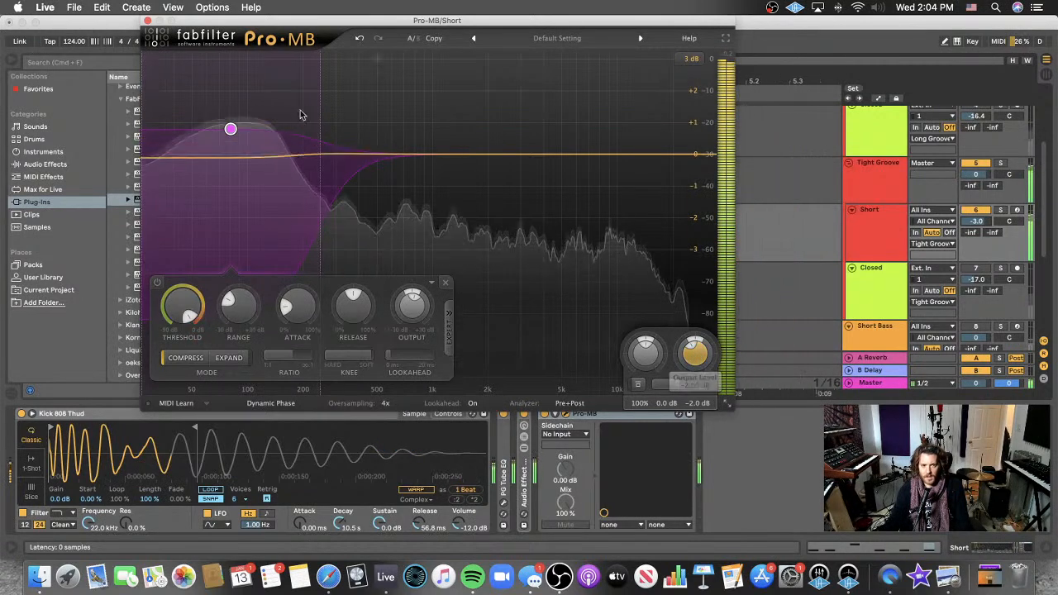
pyautogui.click(147, 20)
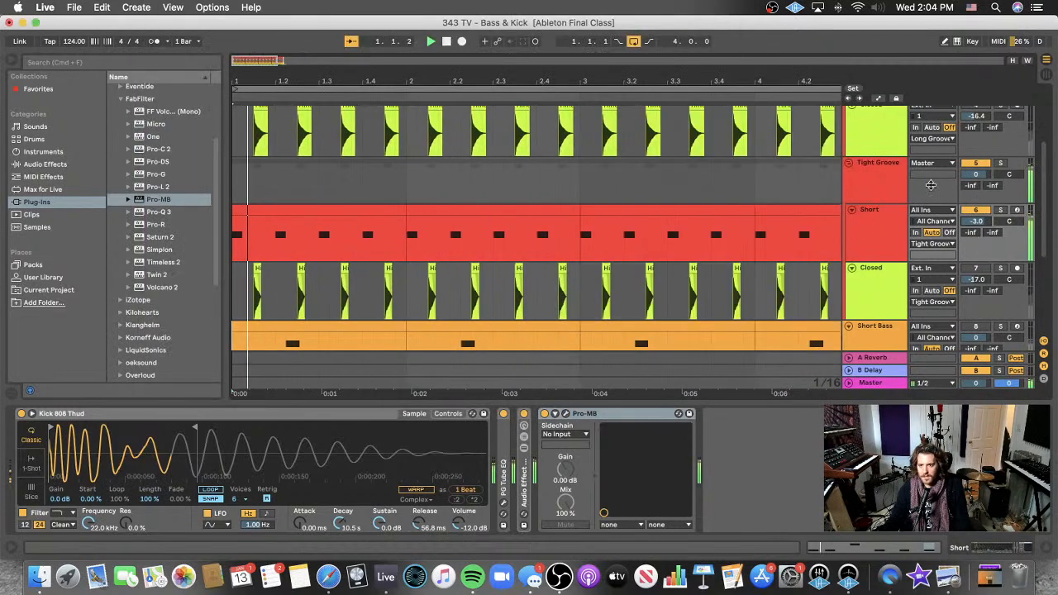
pyautogui.moveTo(977, 221); pyautogui.dragTo(976, 216)
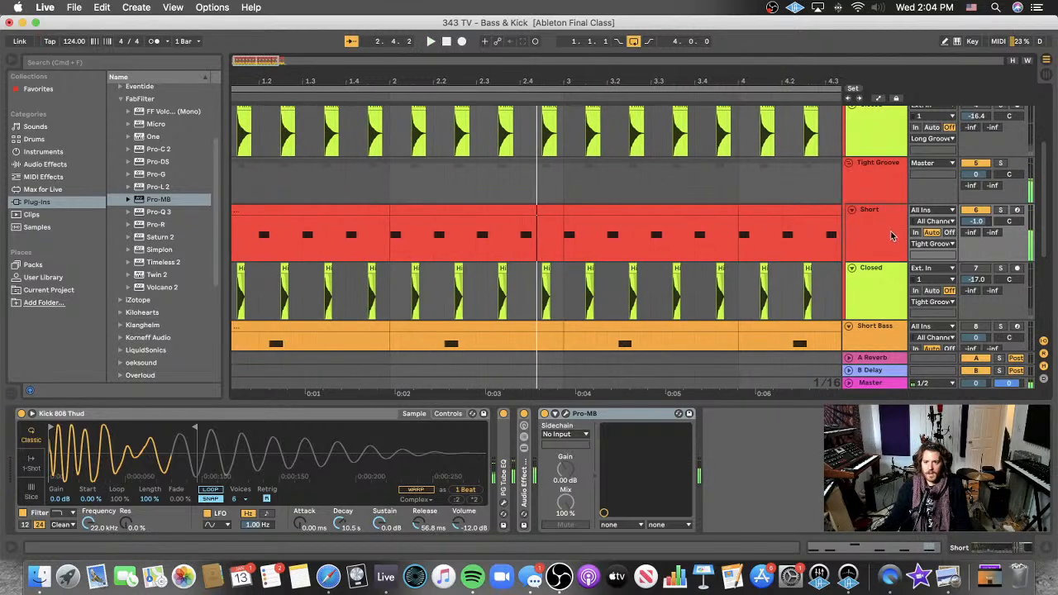
# - Collapse Pro-MB and add Slate Digital's Virtual Mix Rack after it on the Short track
pyautogui.scroll(2, 754, 351)
pyautogui.doubleClick(601, 415)
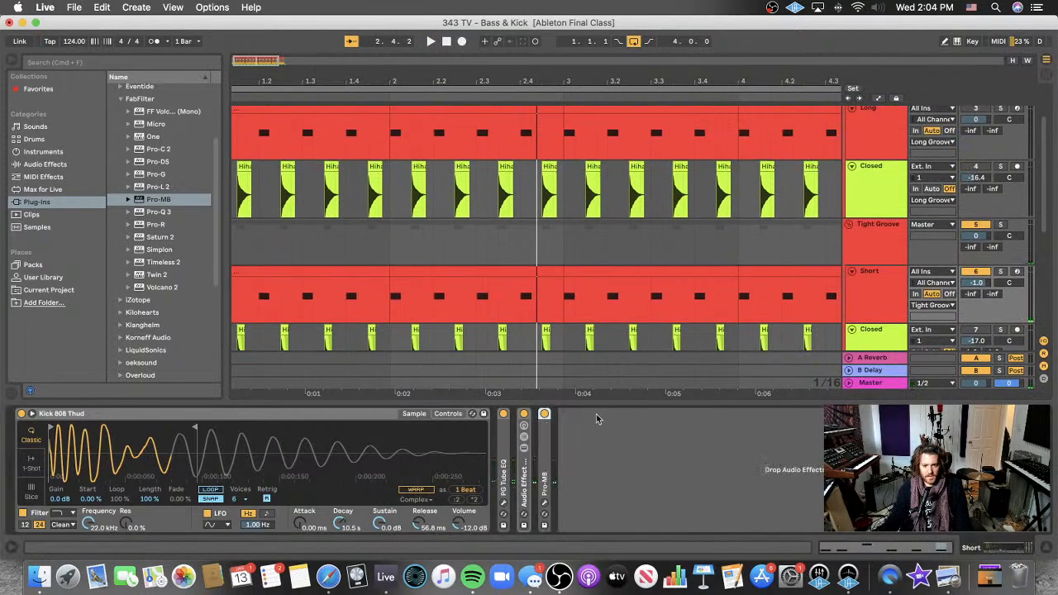
pyautogui.click(123, 100)
pyautogui.click(121, 250)
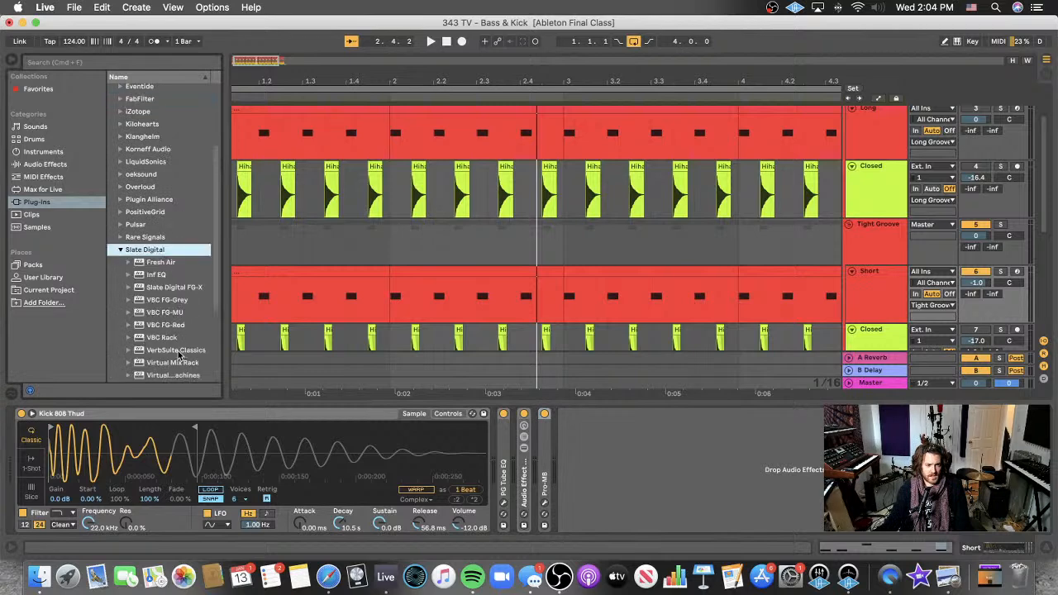
pyautogui.scroll(-4, 181, 354)
pyautogui.moveTo(177, 264); pyautogui.dragTo(647, 453)
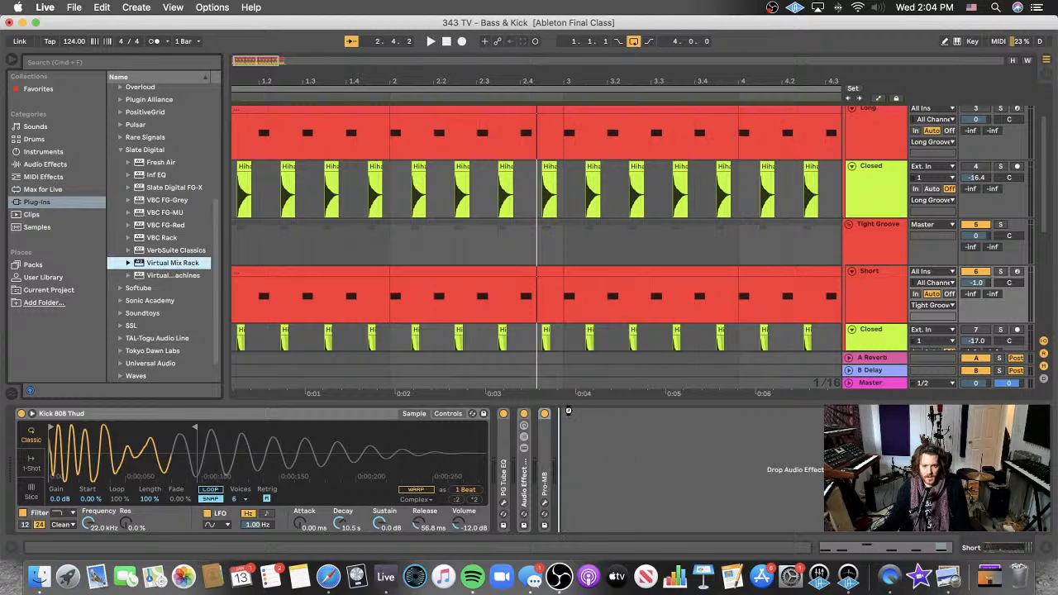
pyautogui.moveTo(568, 411); pyautogui.dragTo(582, 437)
# - Load the CS-Lift module into the Virtual Mix Rack's first slot, raise High Lift to 8.70, and close the rack
pyautogui.scroll(-6, 240, 314)
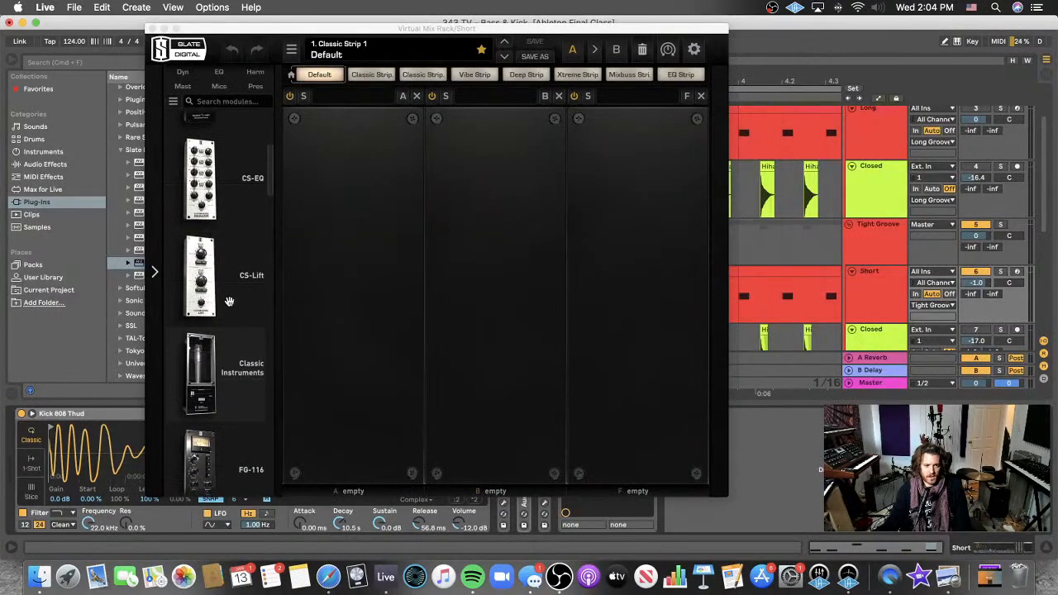
pyautogui.moveTo(199, 277); pyautogui.dragTo(364, 281)
pyautogui.moveTo(353, 199); pyautogui.dragTo(355, 83)
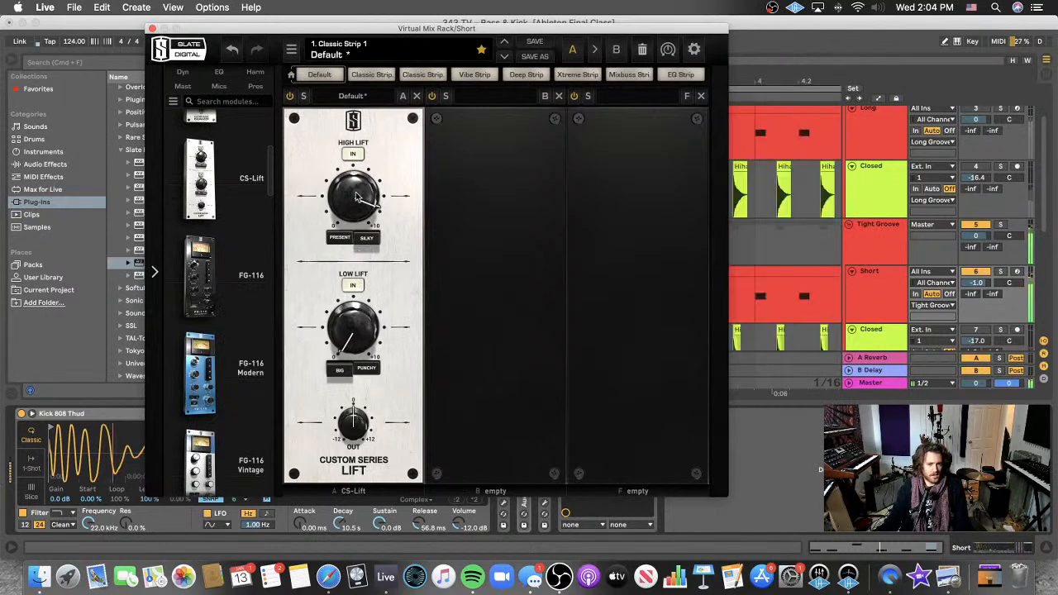
pyautogui.moveTo(358, 197); pyautogui.dragTo(357, 197)
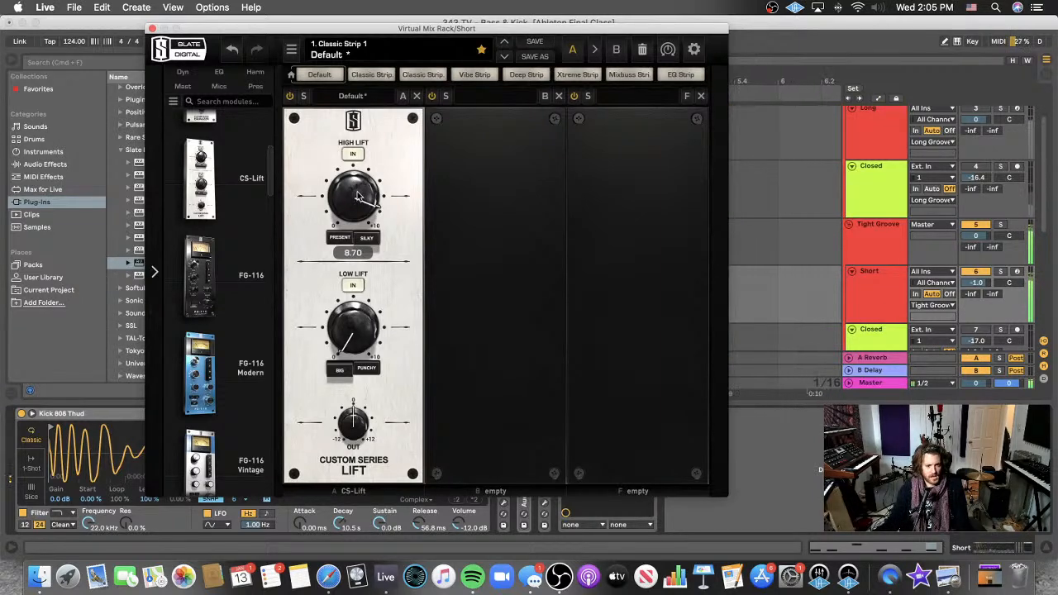
pyautogui.click(151, 29)
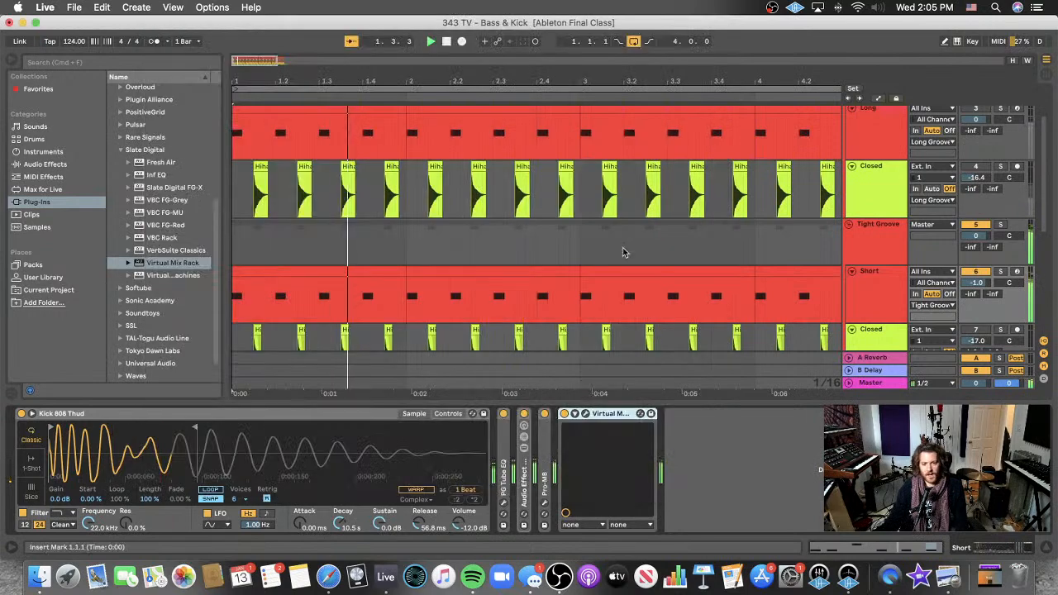
# - Move the Short track out of the Tight Groove group to between Longer Bass and Open, and rename it Techno Kick
pyautogui.scroll(-8, 595, 234)
pyautogui.scroll(10, 595, 239)
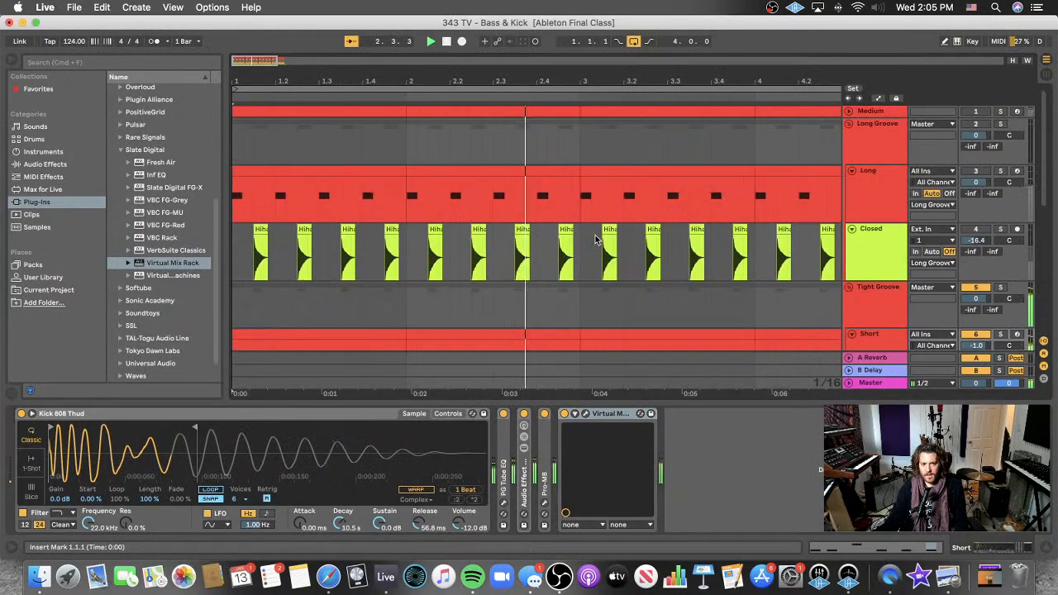
pyautogui.scroll(-5, 809, 233)
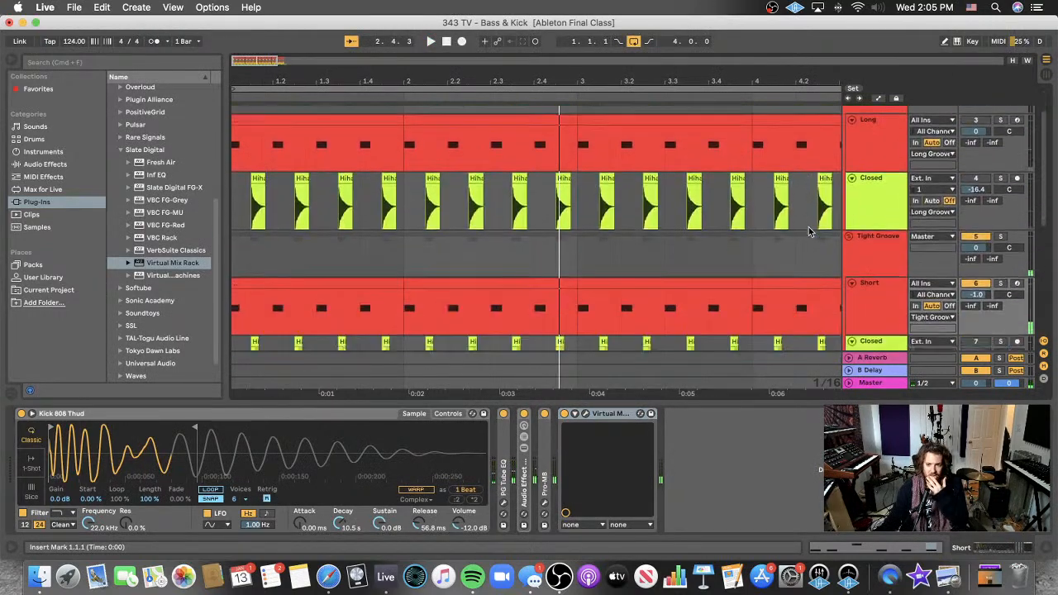
pyautogui.click(874, 186)
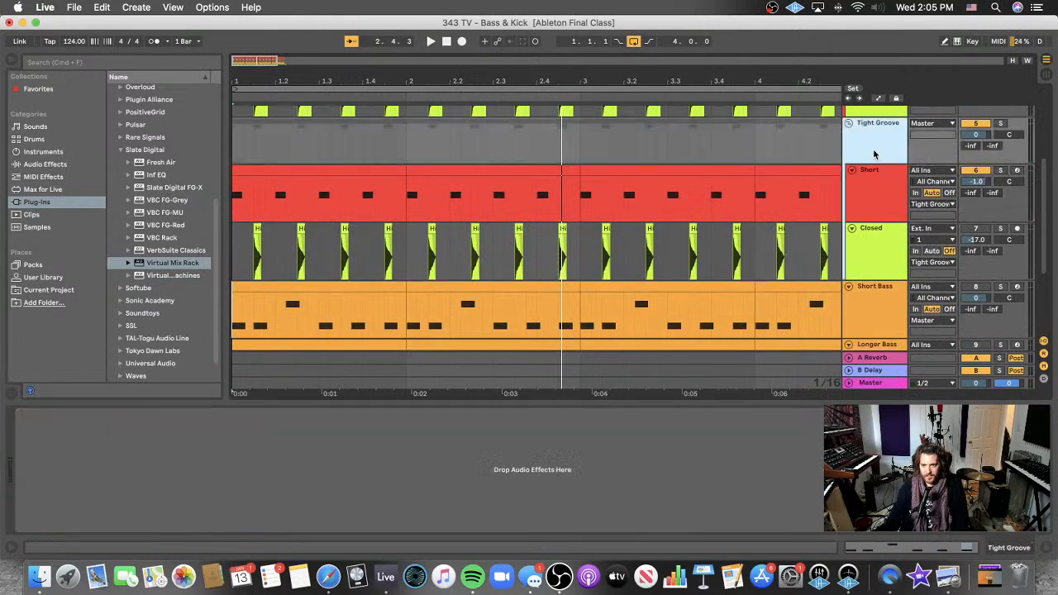
pyautogui.scroll(-4, 875, 154)
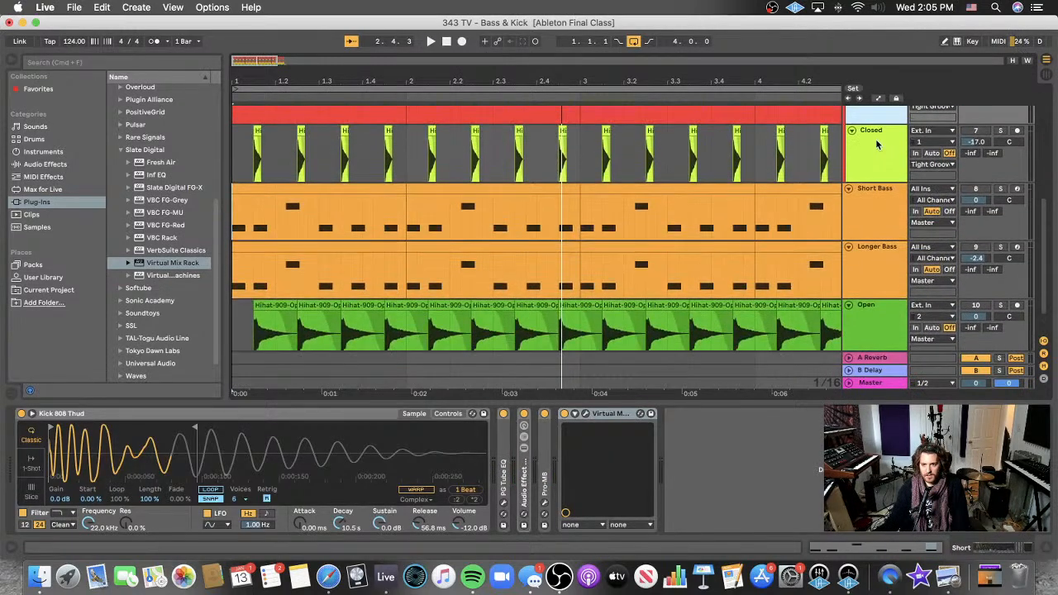
pyautogui.scroll(1, 878, 145)
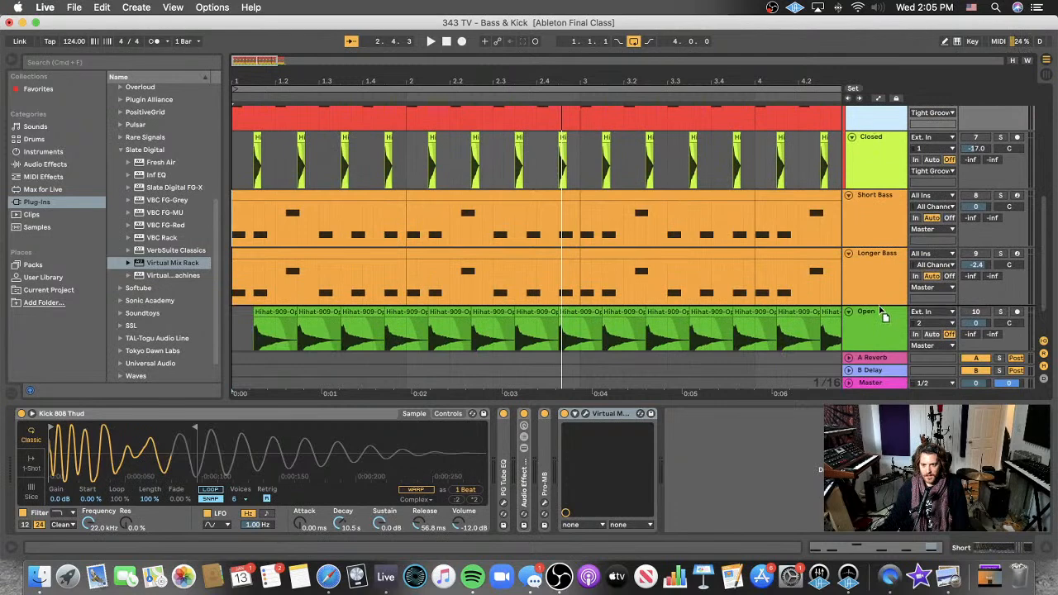
pyautogui.press('super+z')
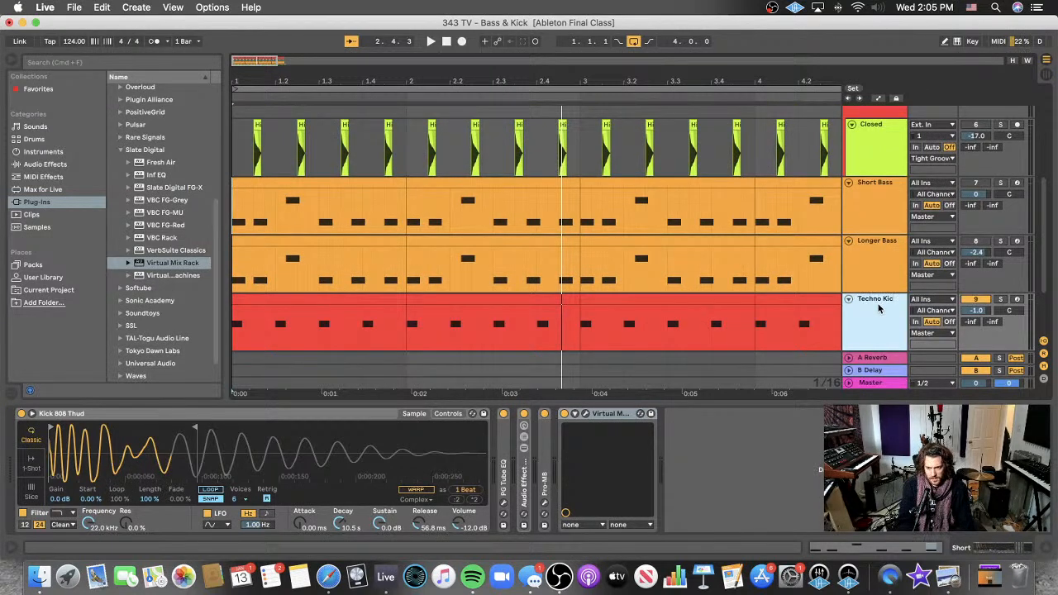
# - Play the Techno Kick from the start, stop playback, and collapse the Slate Digital plug-in folder
pyautogui.click(446, 41)
pyautogui.click(432, 41)
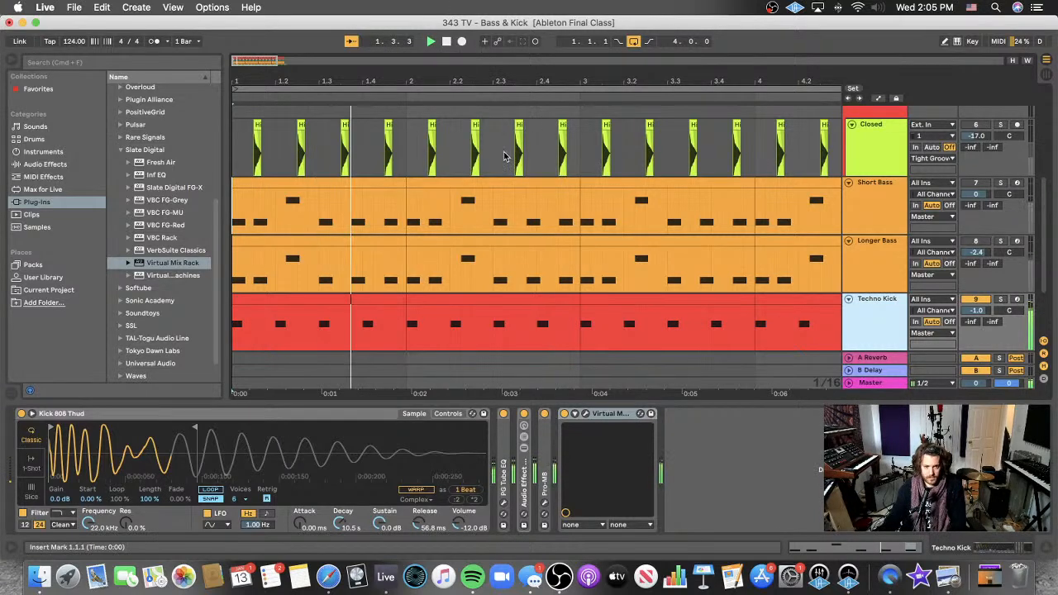
pyautogui.scroll(-3, 502, 156)
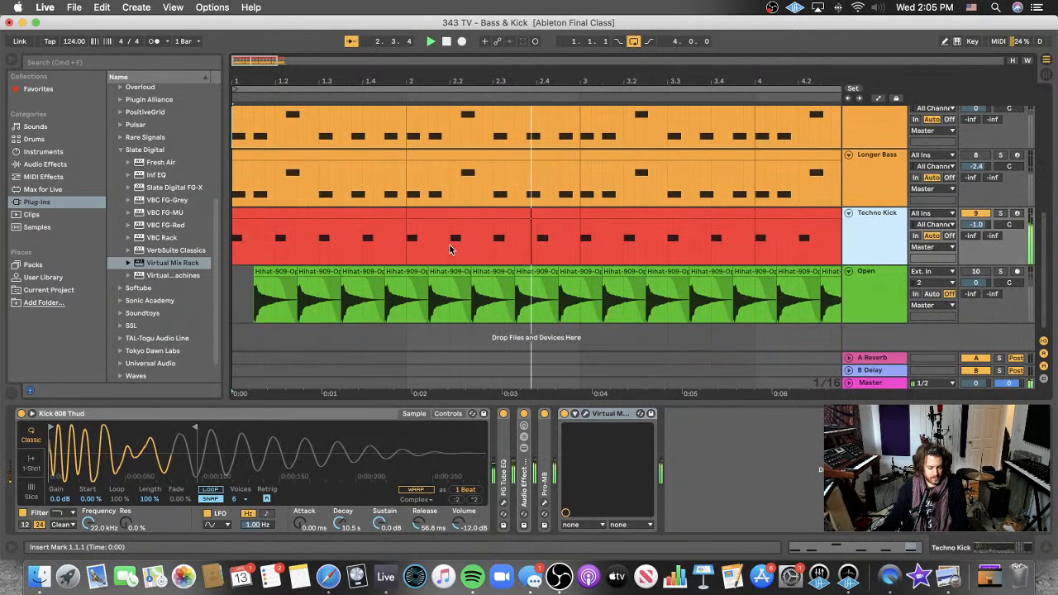
pyautogui.press('space')
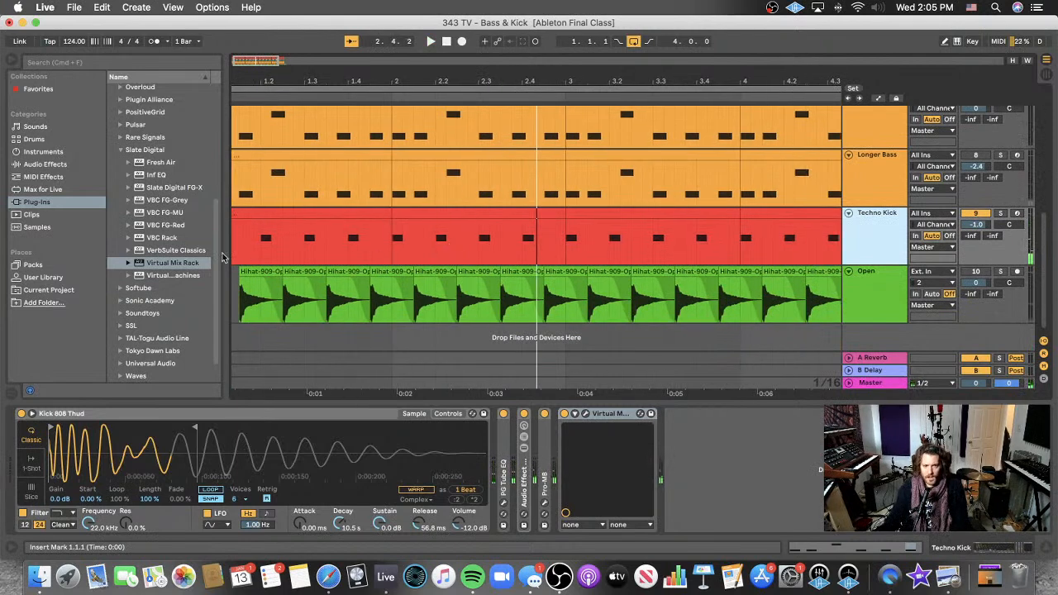
pyautogui.click(118, 150)
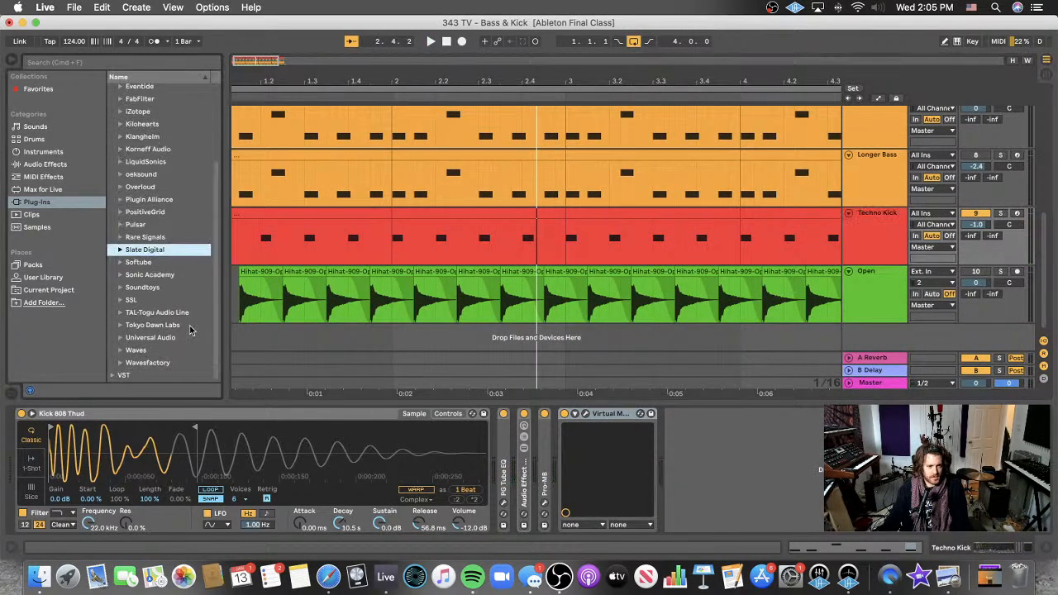
# - Find UAD Chandler Limited Curve Bender among the Universal Audio plug-ins and add it after the Virtual Mix Rack on the Techno Kick track
pyautogui.click(120, 338)
pyautogui.scroll(-5, 157, 289)
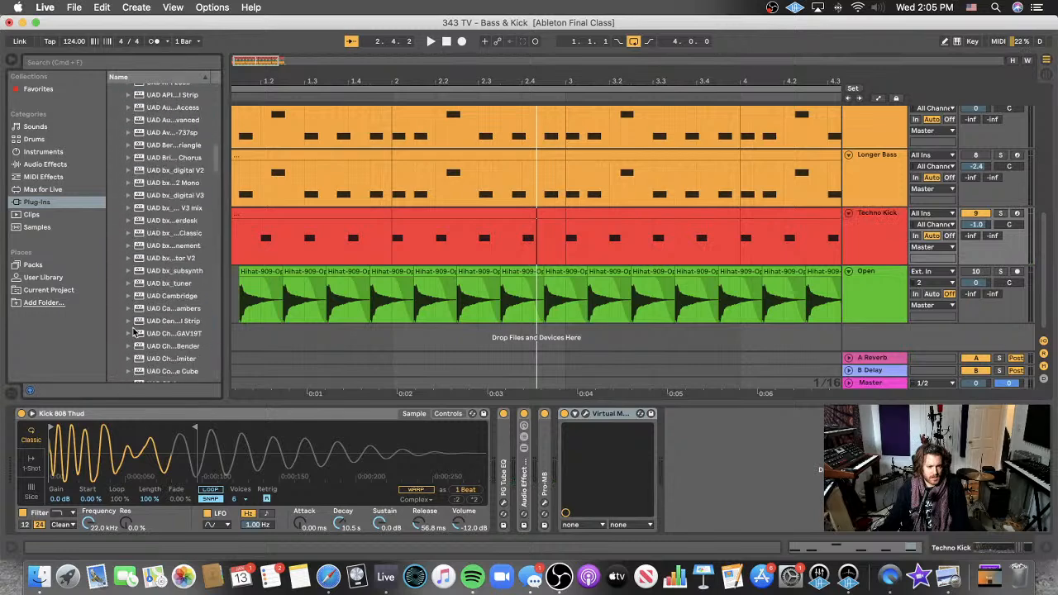
pyautogui.moveTo(224, 294); pyautogui.dragTo(308, 293)
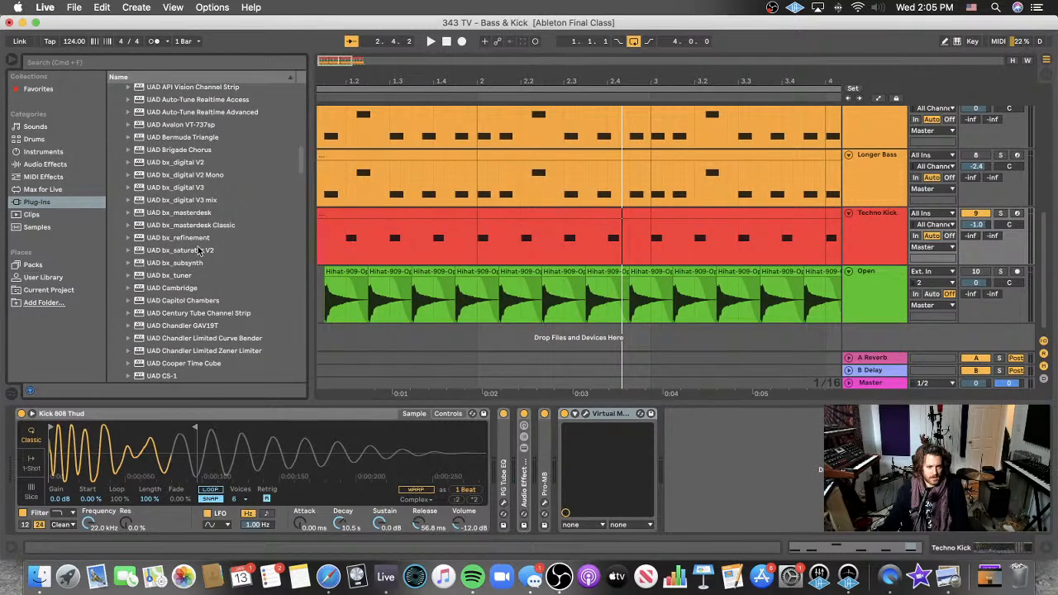
pyautogui.click(231, 339)
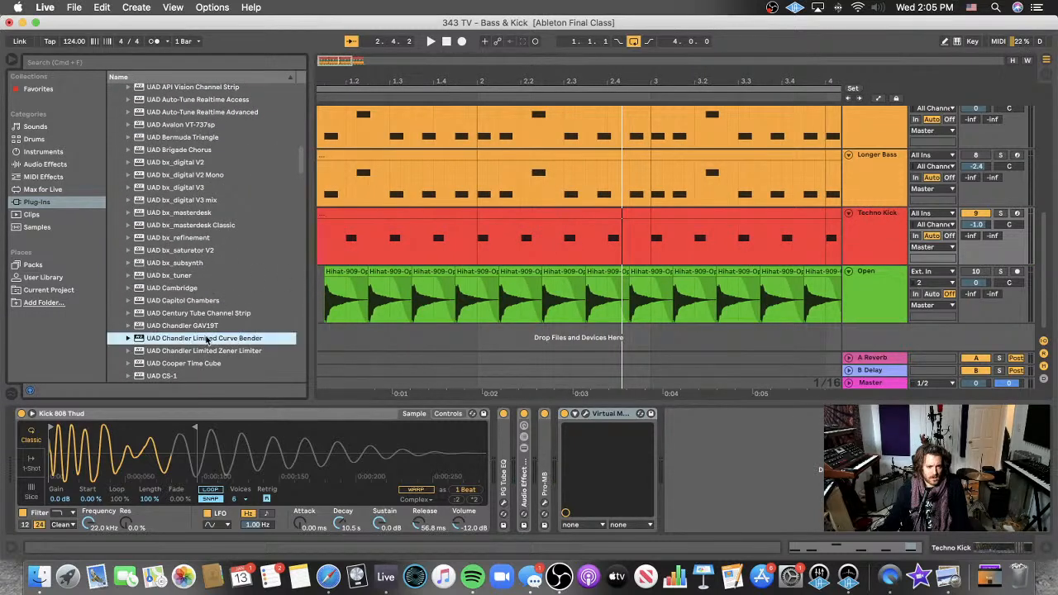
pyautogui.moveTo(730, 494); pyautogui.dragTo(730, 494)
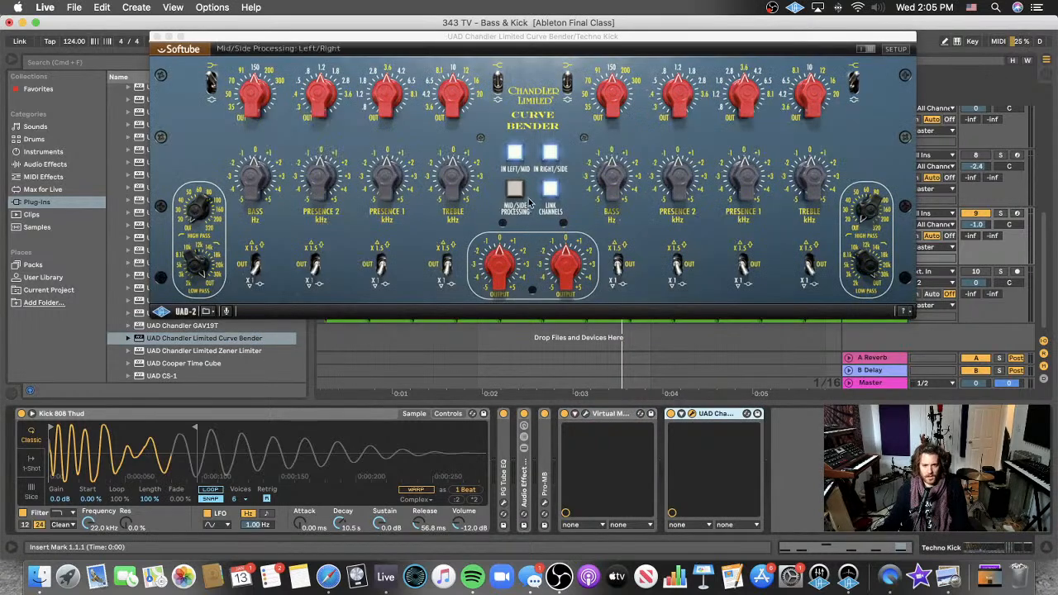
# - Enable mid/side processing, set the mid channel's bass frequency to 35 Hz and gain to 1.0 dB during playback, and close the plug-in window
pyautogui.click(526, 195)
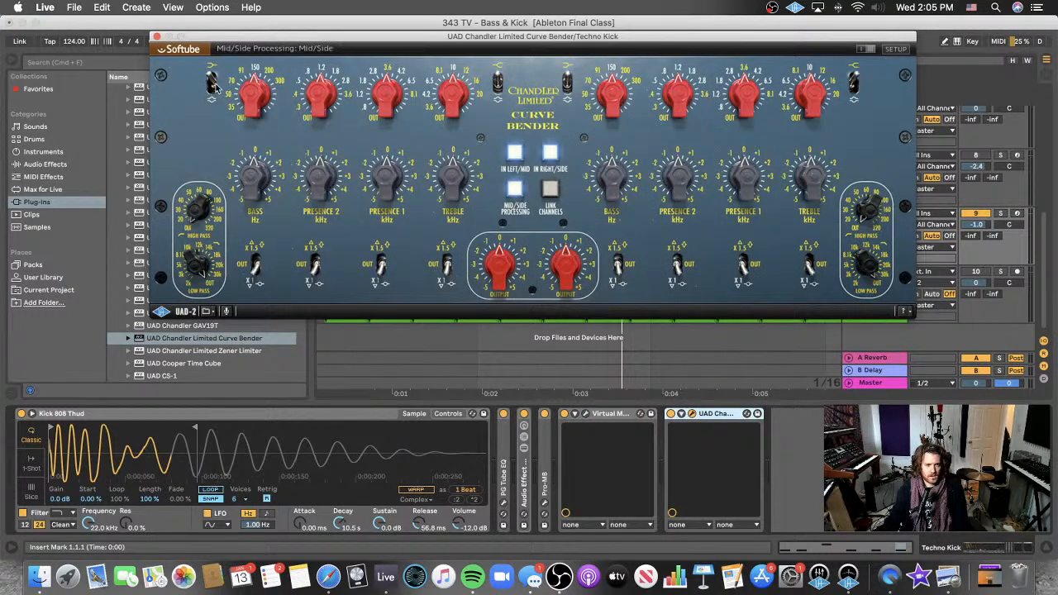
pyautogui.moveTo(256, 95); pyautogui.dragTo(234, 133)
pyautogui.press('space')
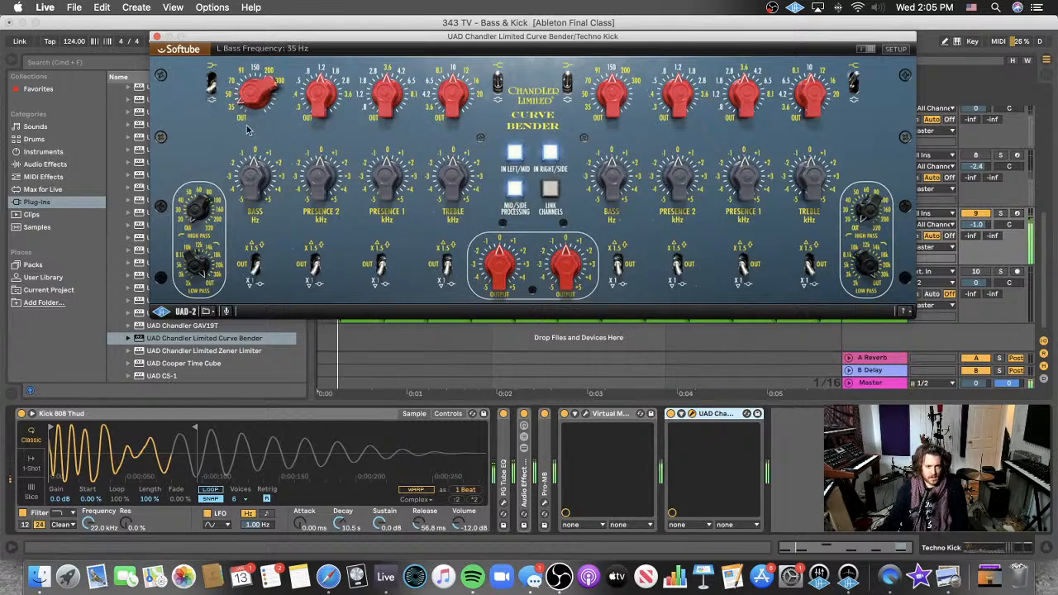
pyautogui.moveTo(254, 173); pyautogui.dragTo(258, 169)
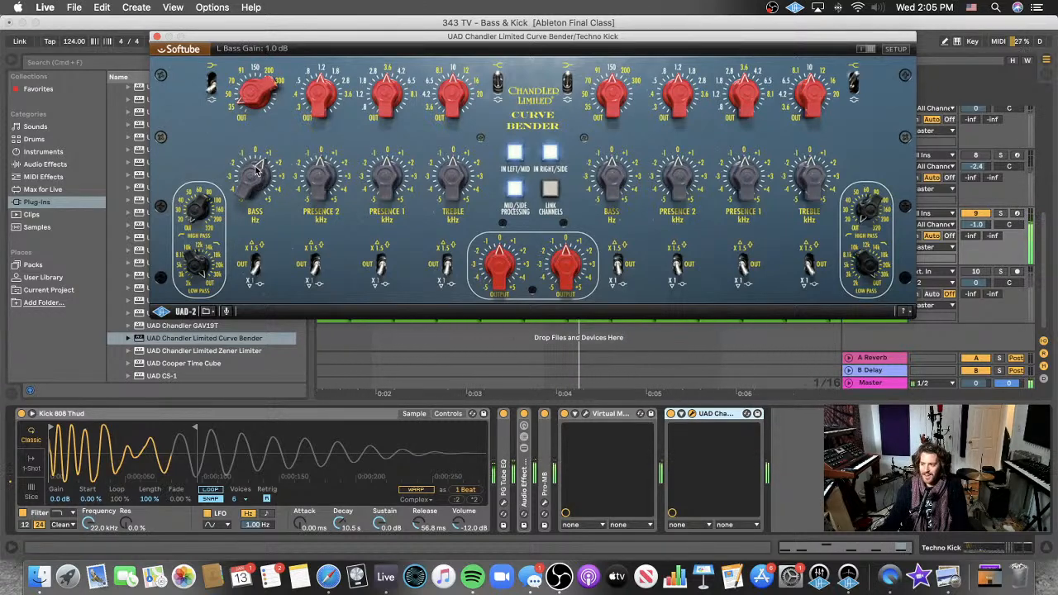
pyautogui.moveTo(256, 170); pyautogui.dragTo(257, 177)
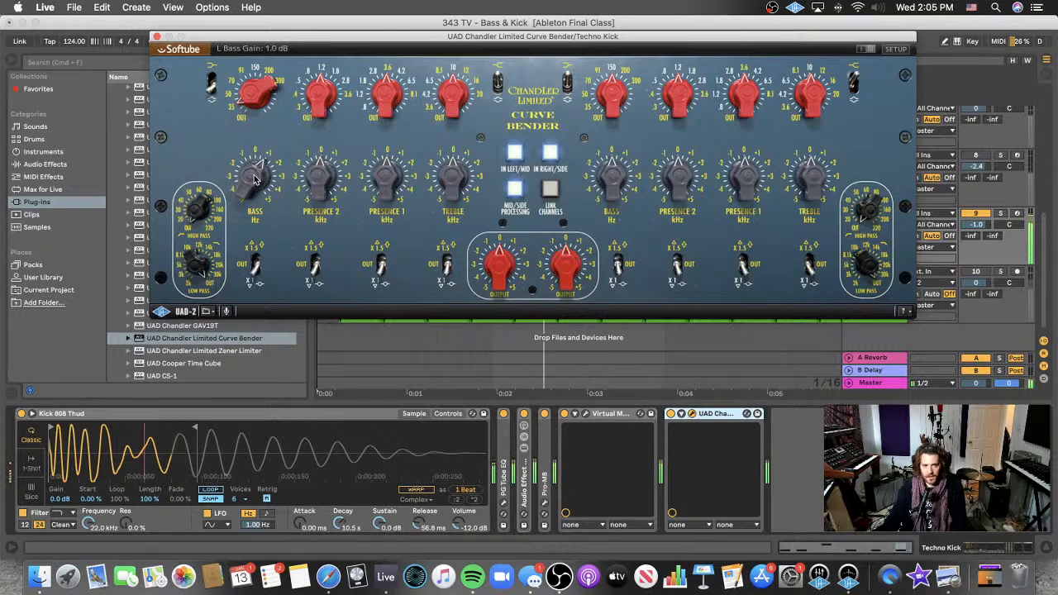
pyautogui.click(156, 37)
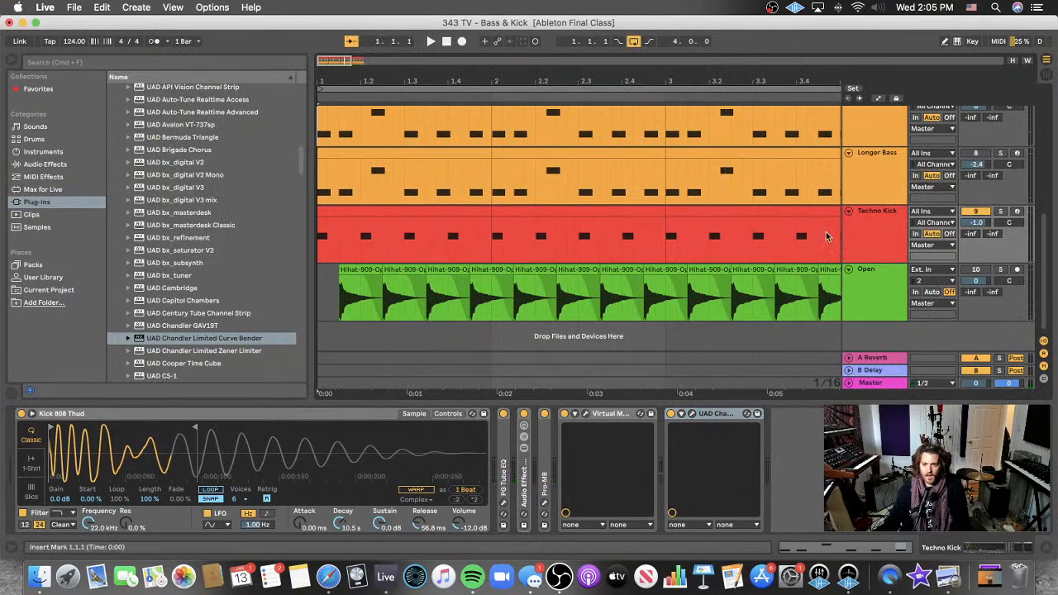
# - Switch the browser from plug-ins to samples and search for "kick"
pyautogui.click(867, 239)
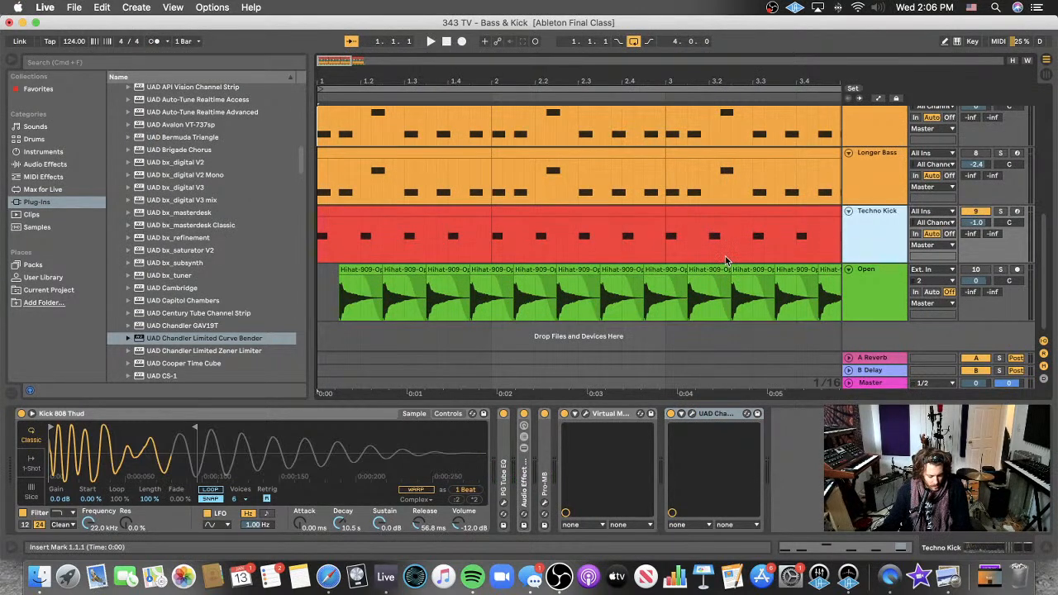
pyautogui.scroll(10, 191, 178)
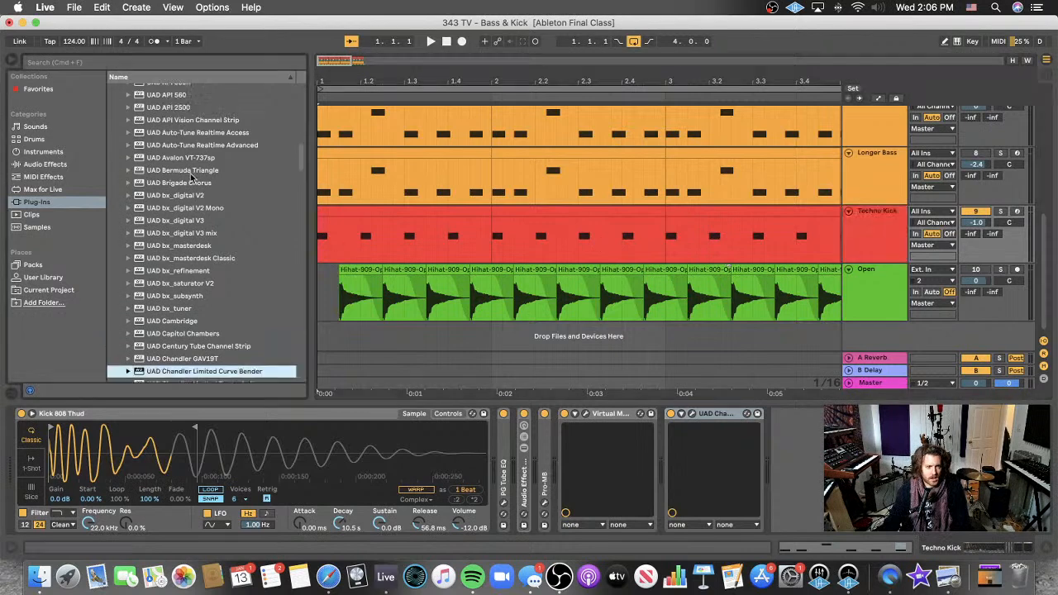
pyautogui.click(120, 323)
pyautogui.scroll(5, 151, 190)
pyautogui.click(113, 88)
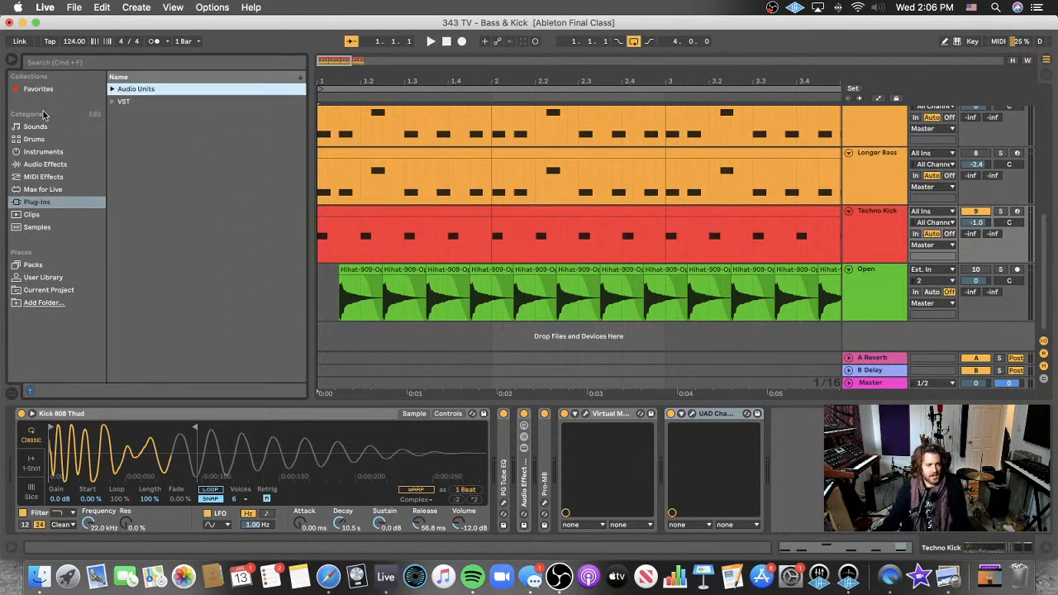
pyautogui.click(38, 227)
pyautogui.click(133, 64)
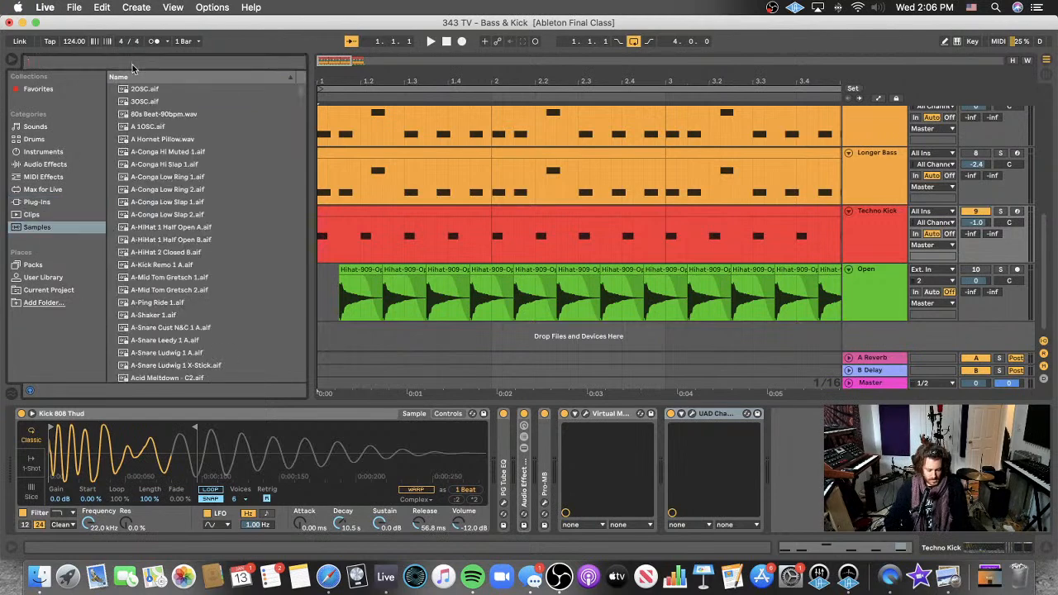
pyautogui.write('kick')
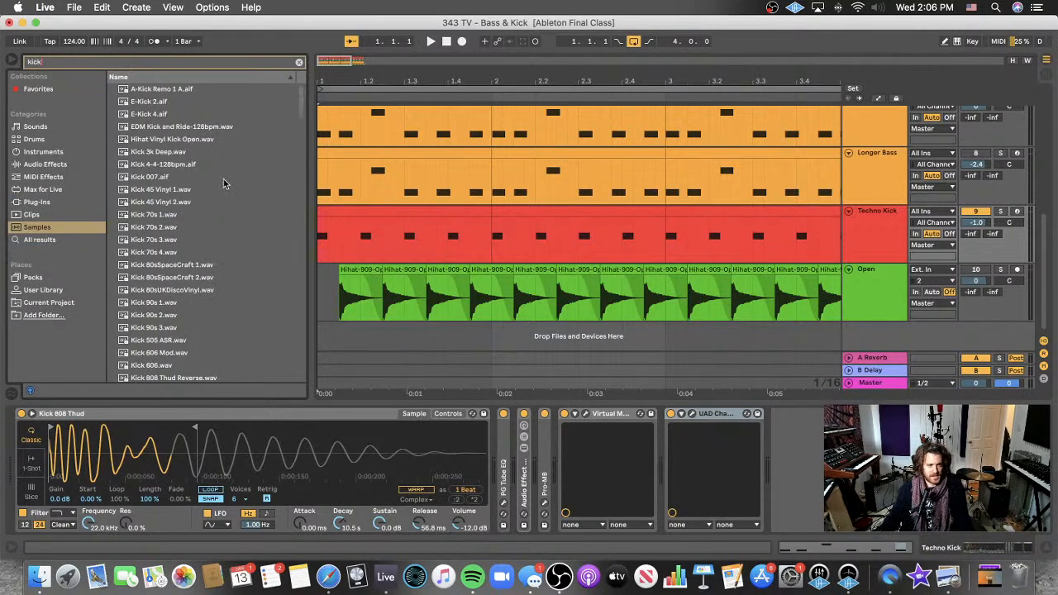
# - Audition the 70s kick samples and place Kick 70s 1.wav at the start of a new audio track below the open hi-hat
pyautogui.click(201, 190)
pyautogui.click(198, 227)
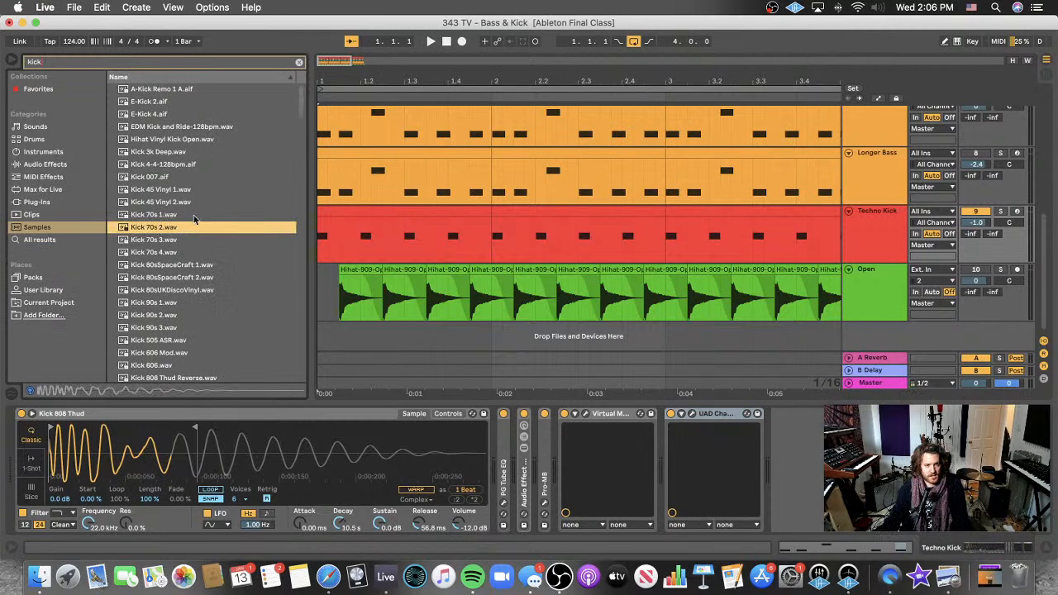
pyautogui.click(195, 215)
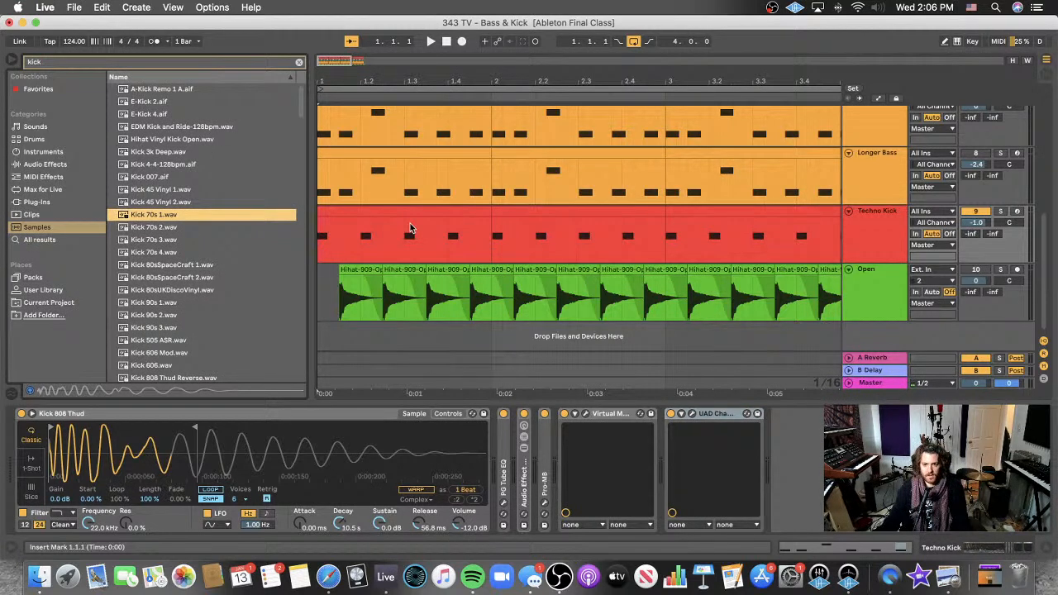
pyautogui.scroll(-1, 170, 208)
pyautogui.moveTo(326, 345); pyautogui.dragTo(325, 344)
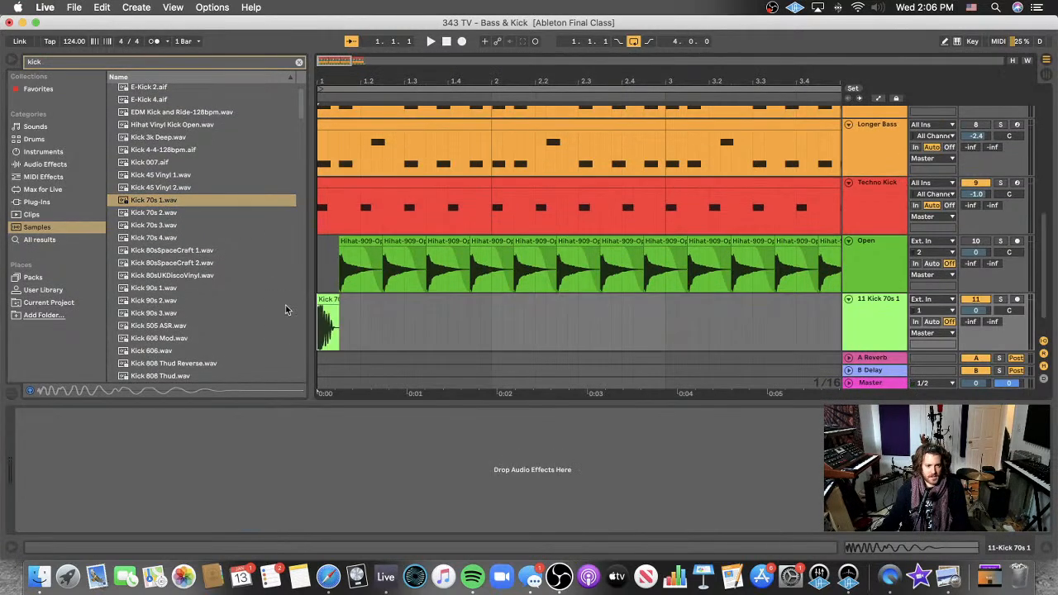
# - Lay out three offbeat Kick 70s 1 hits in the first two beats and duplicate the pattern until it fills two bars
pyautogui.moveTo(327, 269); pyautogui.dragTo(323, 300)
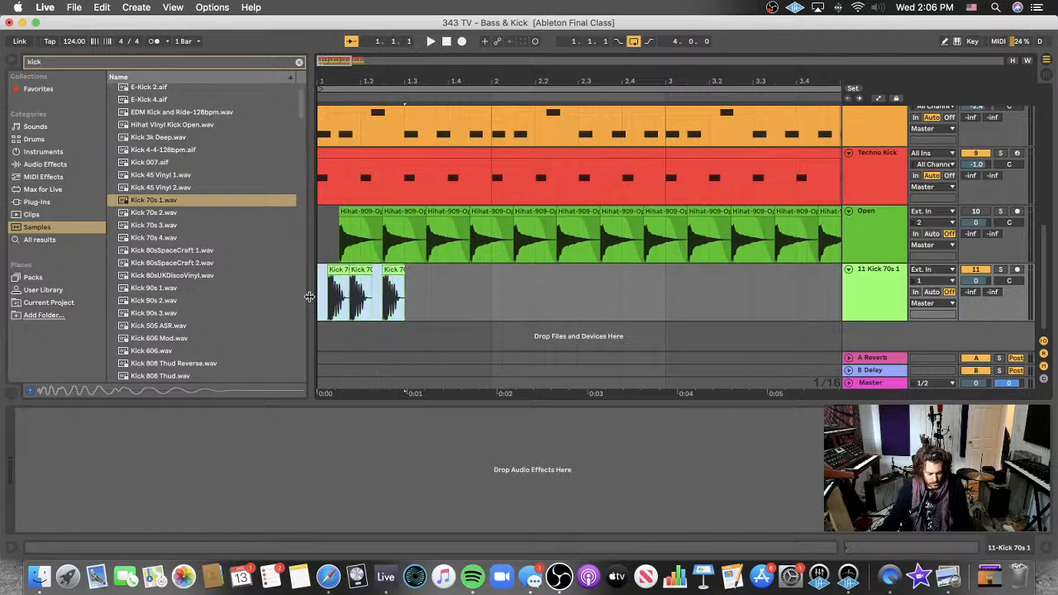
pyautogui.press('super+d')
pyautogui.click(567, 303)
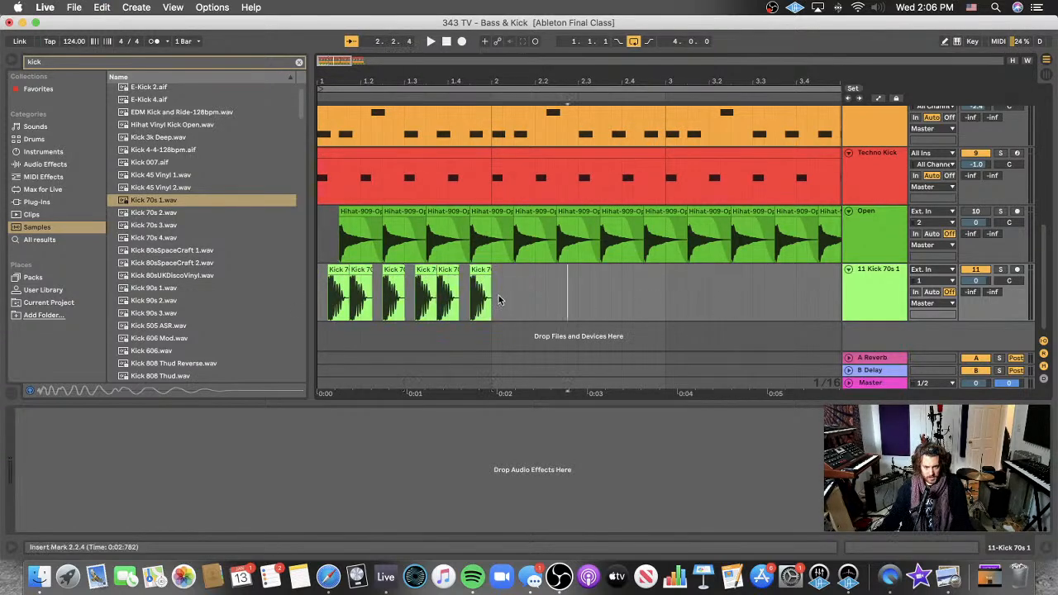
pyautogui.moveTo(493, 301); pyautogui.dragTo(303, 297)
pyautogui.press('super+d')
pyautogui.click(618, 303)
# - Set the loop to the two bars of the kick pattern and play it with the other tracks
pyautogui.moveTo(668, 296); pyautogui.dragTo(260, 277)
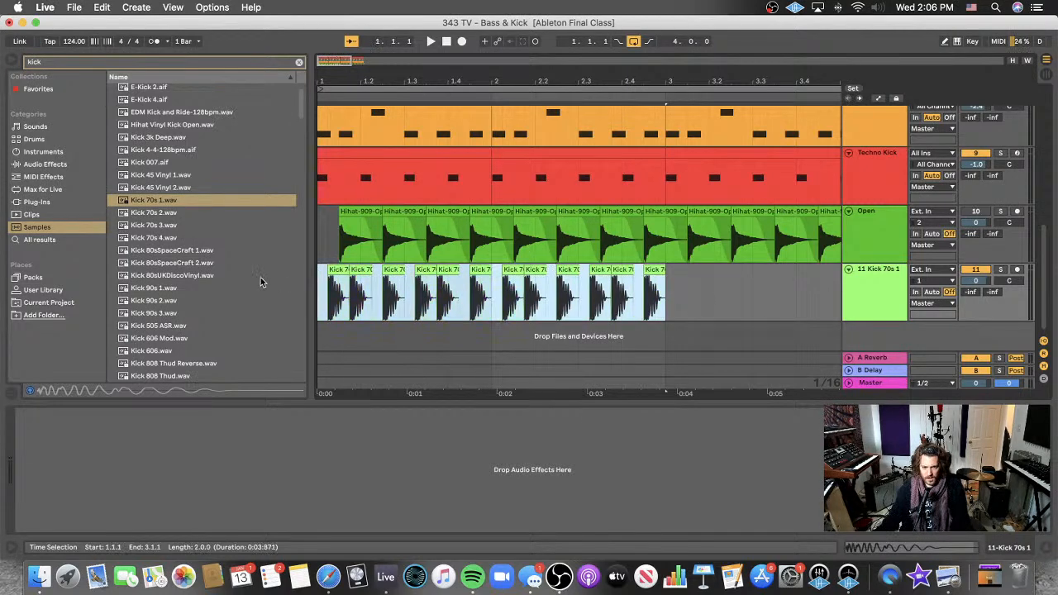
pyautogui.press('super+l')
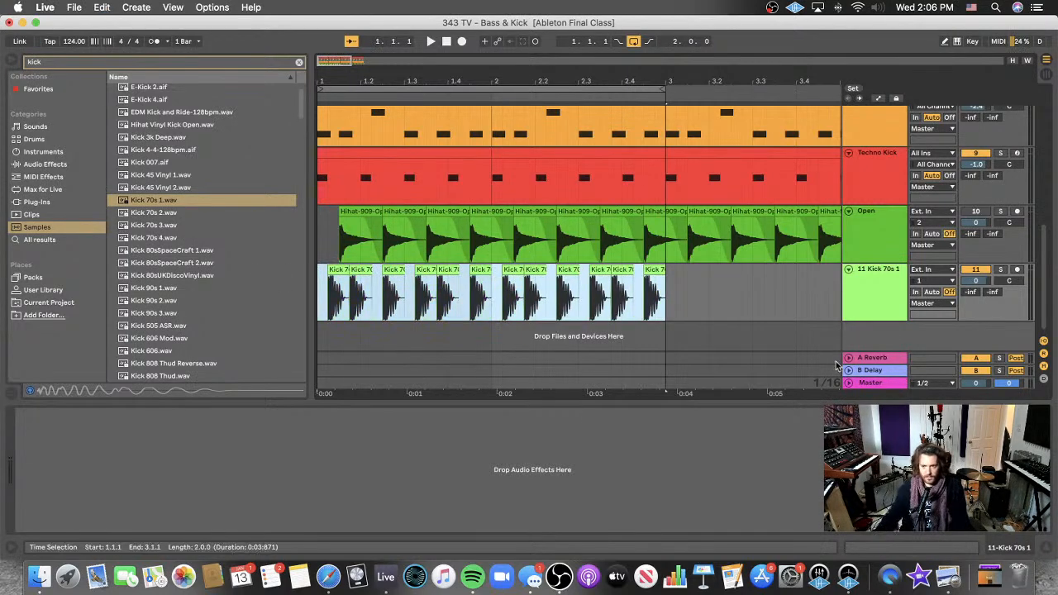
pyautogui.moveTo(976, 280); pyautogui.dragTo(977, 314)
pyautogui.press('space')
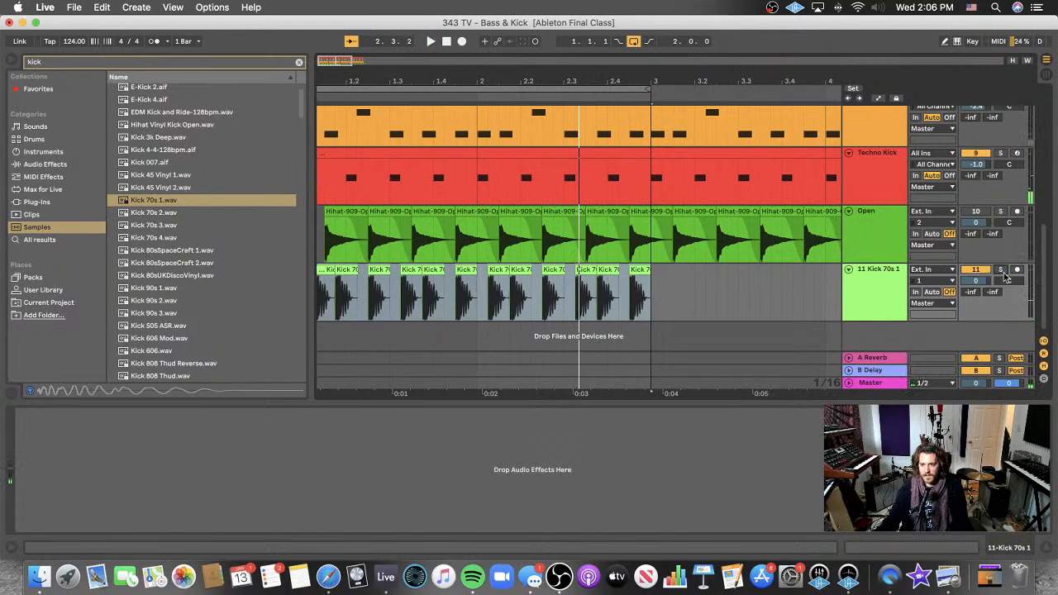
# - Clear the kick search and add an EQ Eight audio effect to the Kick 70s 1 track
pyautogui.click(61, 176)
pyautogui.click(79, 164)
pyautogui.click(298, 62)
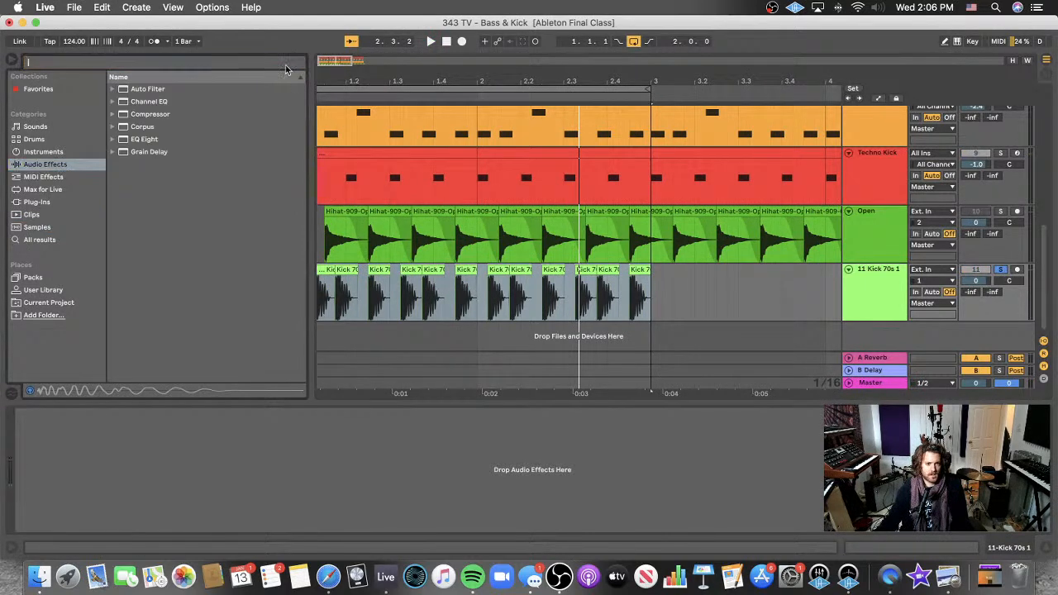
pyautogui.click(189, 65)
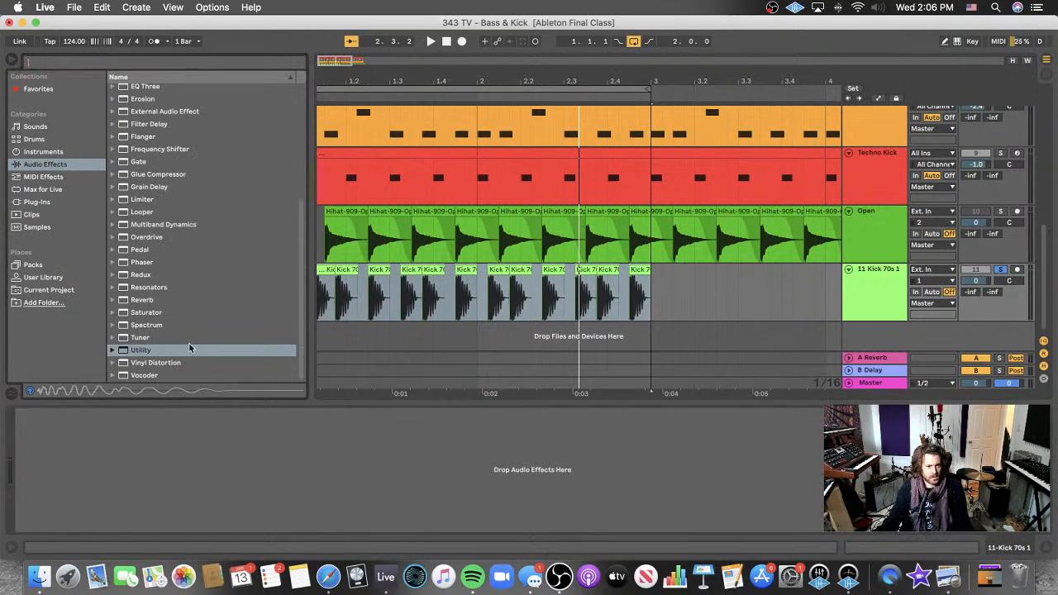
pyautogui.scroll(8, 184, 273)
pyautogui.click(149, 257)
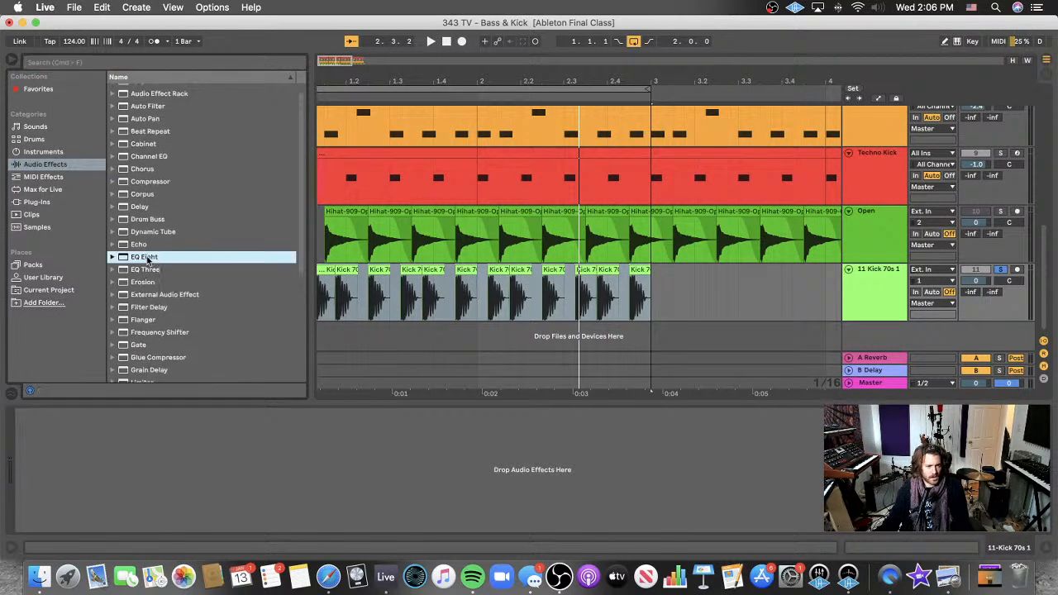
pyautogui.moveTo(866, 284); pyautogui.dragTo(865, 283)
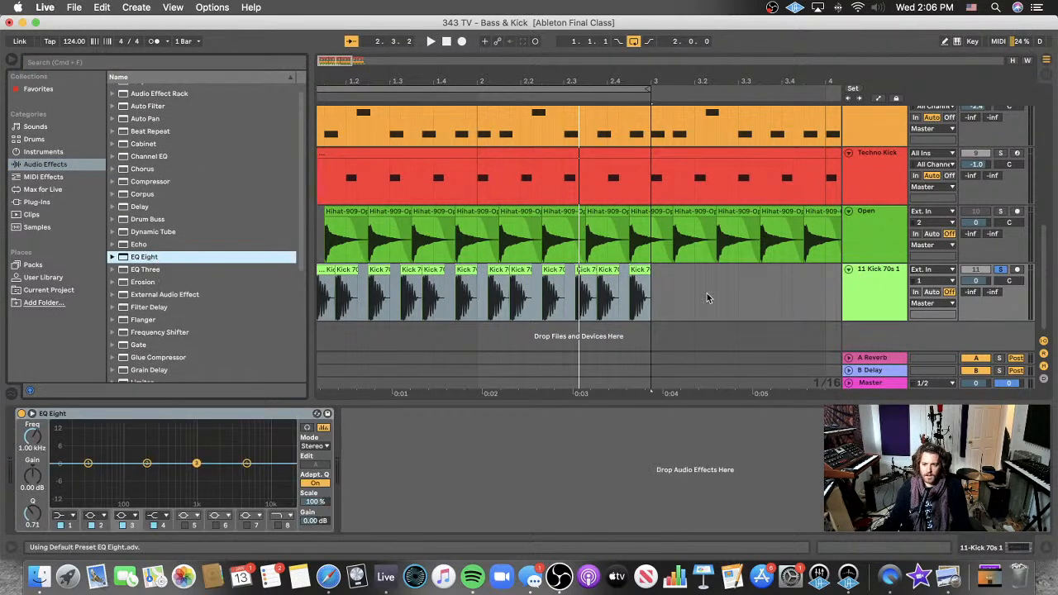
# - Make band 1 of the EQ Eight a gentle low-cut filter at about 48.9 Hz
pyautogui.click(69, 515)
pyautogui.click(70, 447)
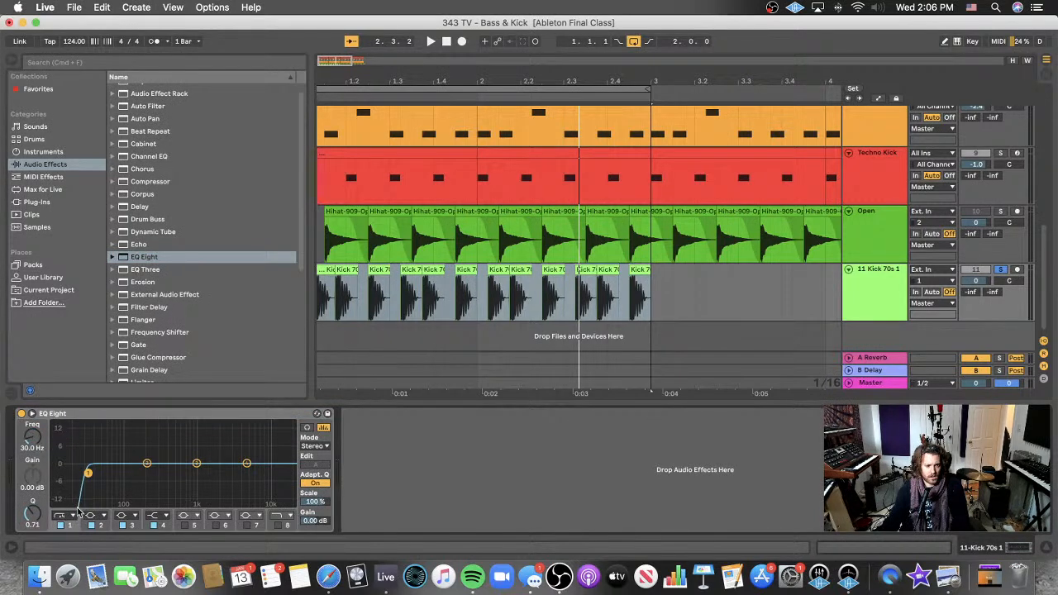
pyautogui.click(73, 514)
pyautogui.click(68, 448)
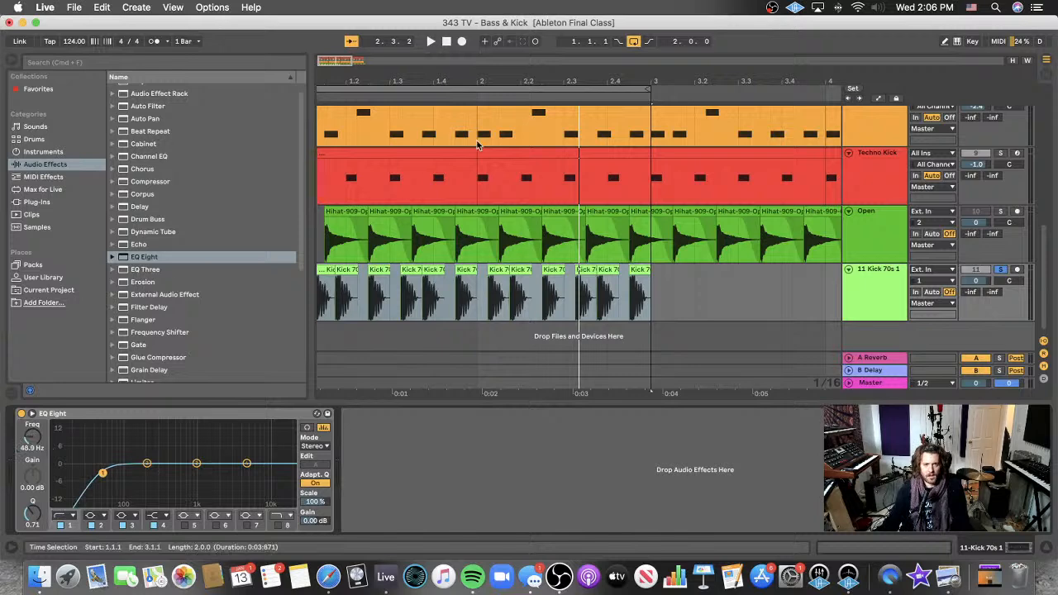
# - During playback, enable band 8 as a high cut at about 1.59 kHz with Q 0.10, and raise band 1's low cut to about 90.2 Hz
pyautogui.click(446, 42)
pyautogui.press('space')
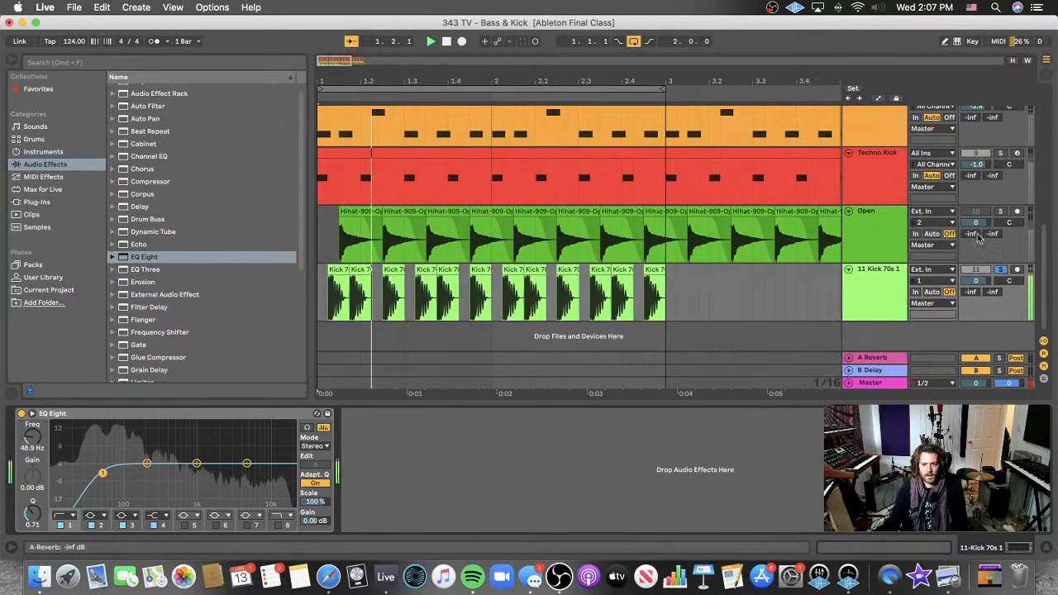
pyautogui.click(277, 529)
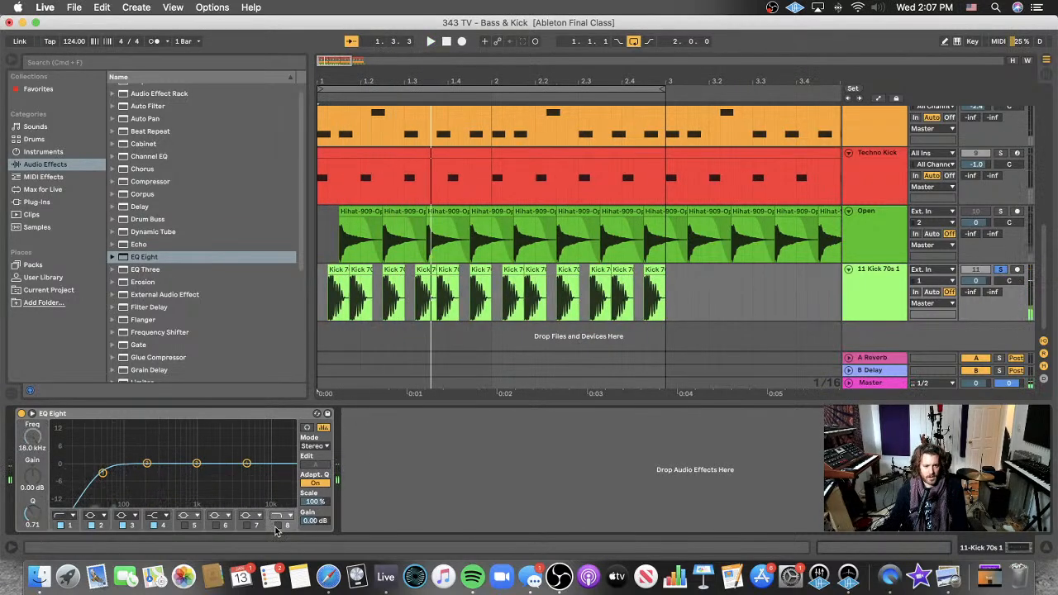
pyautogui.moveTo(33, 513); pyautogui.dragTo(32, 546)
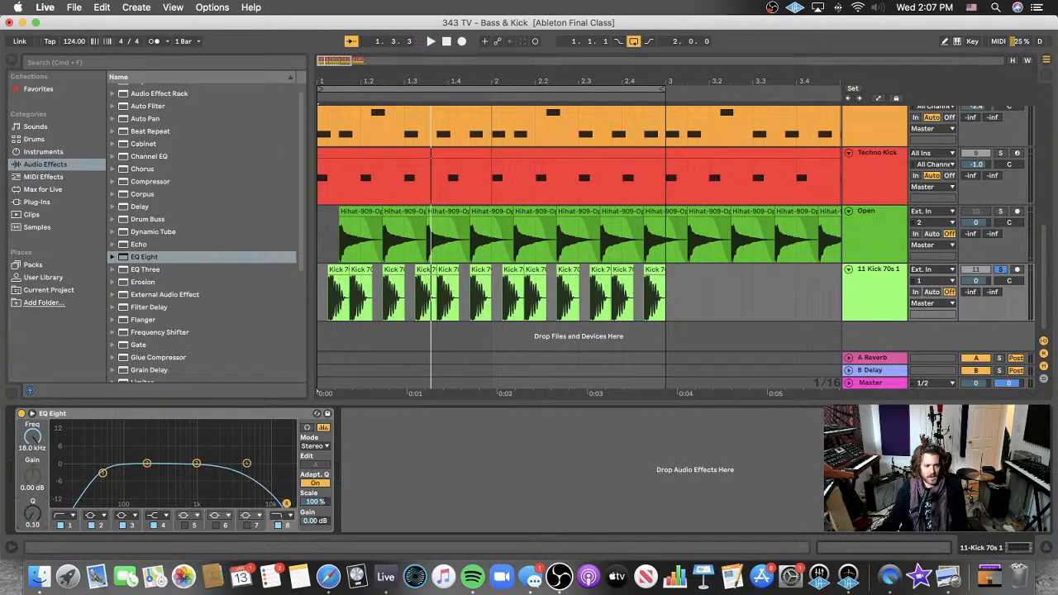
pyautogui.moveTo(224, 503); pyautogui.dragTo(210, 502)
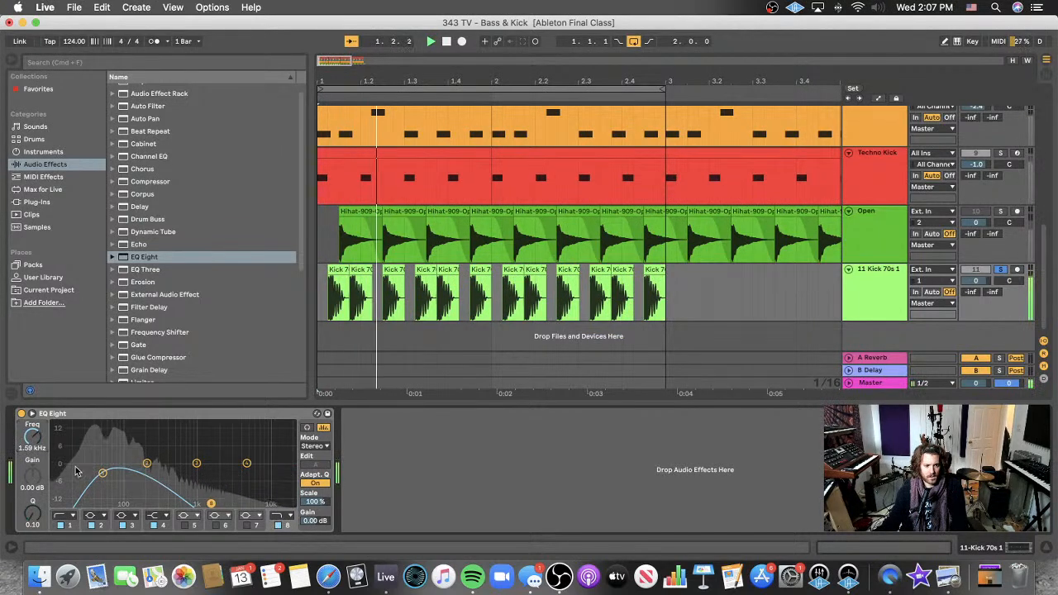
pyautogui.moveTo(102, 473); pyautogui.dragTo(122, 473)
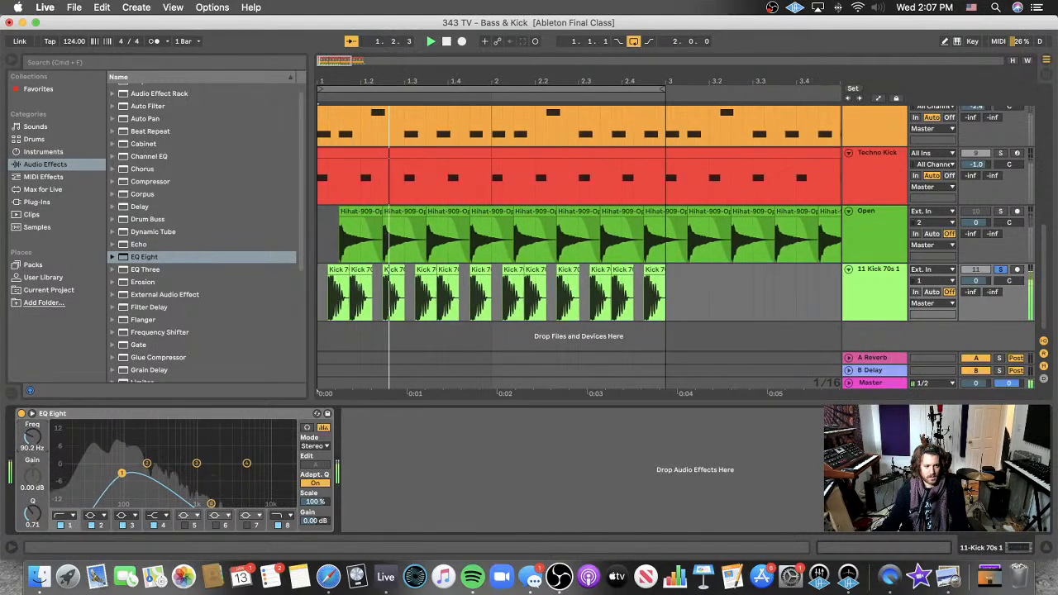
pyautogui.press('space')
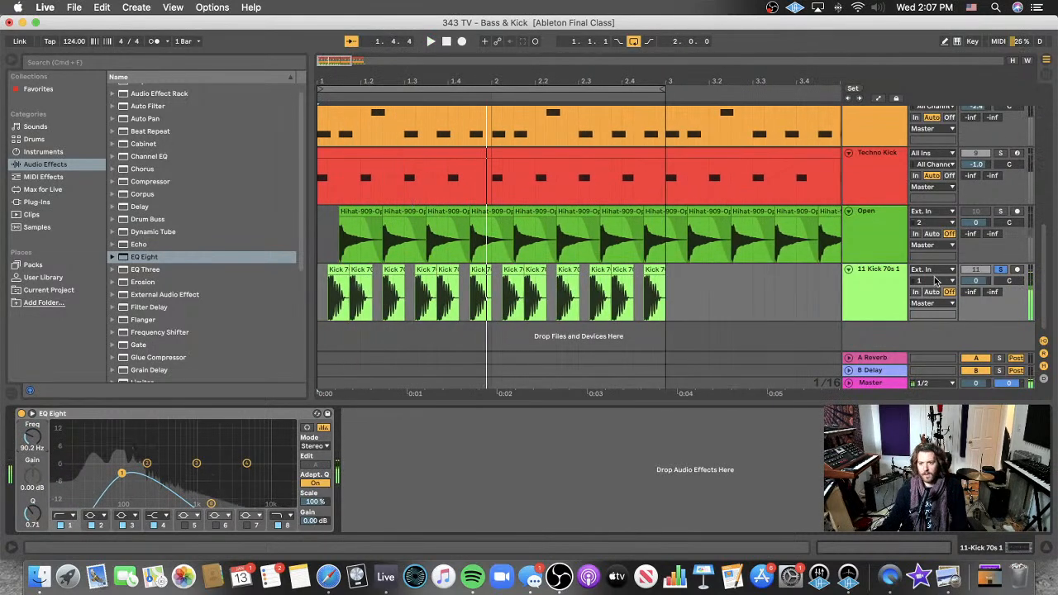
# - Unsolo the Kick 70s 1 track and lower its volume to -4.0 dB while the full mix plays
pyautogui.click(1002, 273)
pyautogui.press('space')
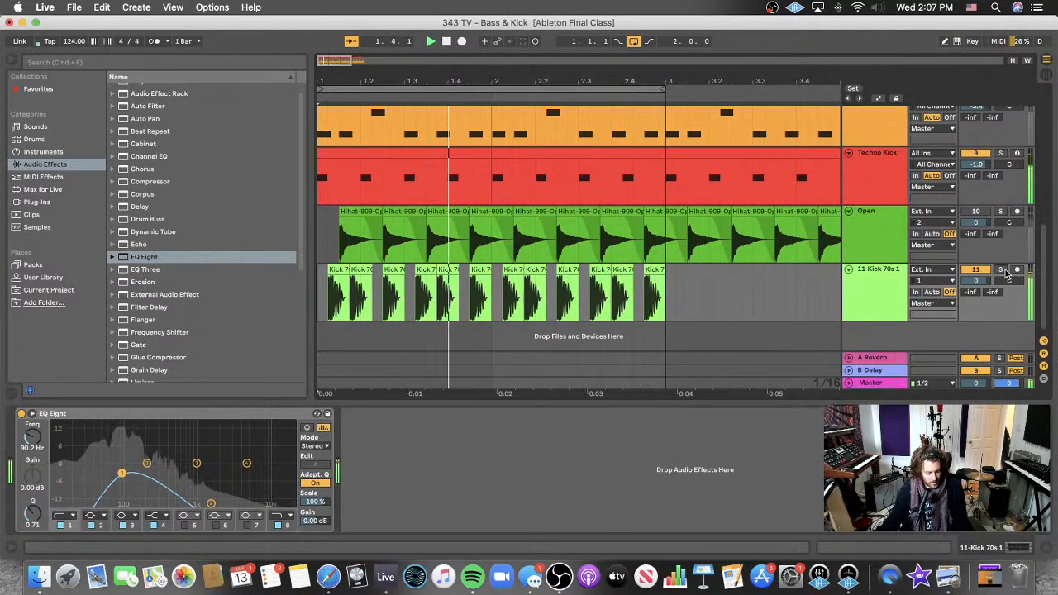
pyautogui.moveTo(984, 294); pyautogui.dragTo(984, 310)
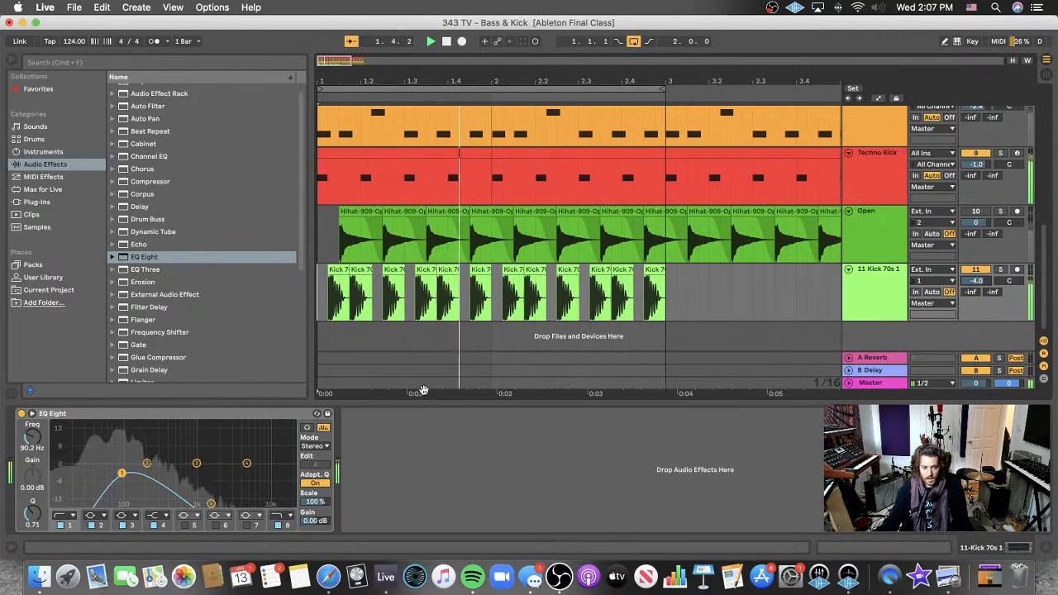
# - Set band 8 to the gentle high-cut type, reset its Q to 0.71 and lower its frequency to about 90.2 Hz
pyautogui.click(211, 504)
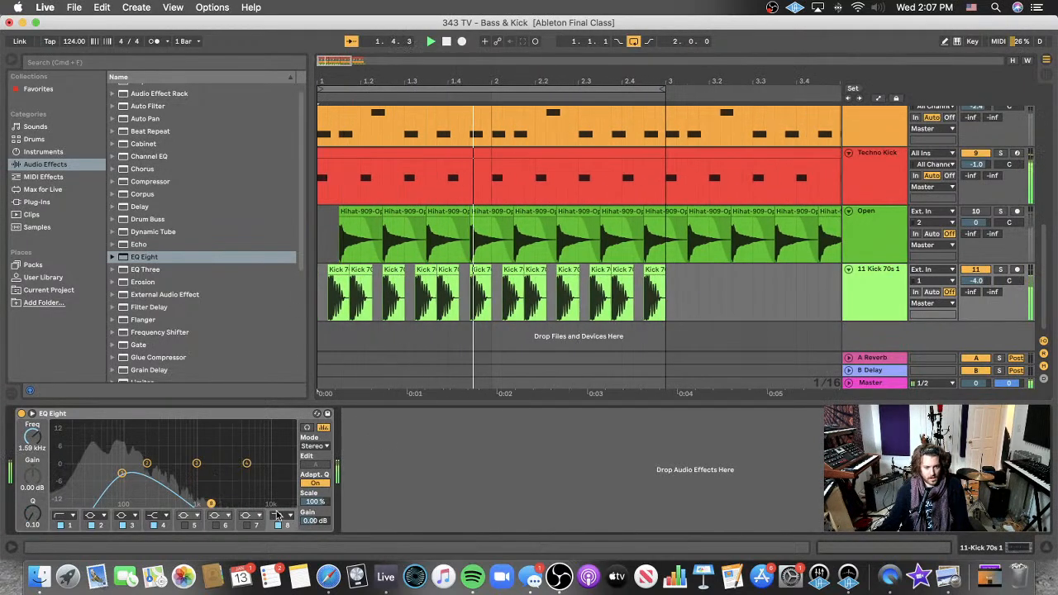
pyautogui.moveTo(211, 503); pyautogui.dragTo(211, 491)
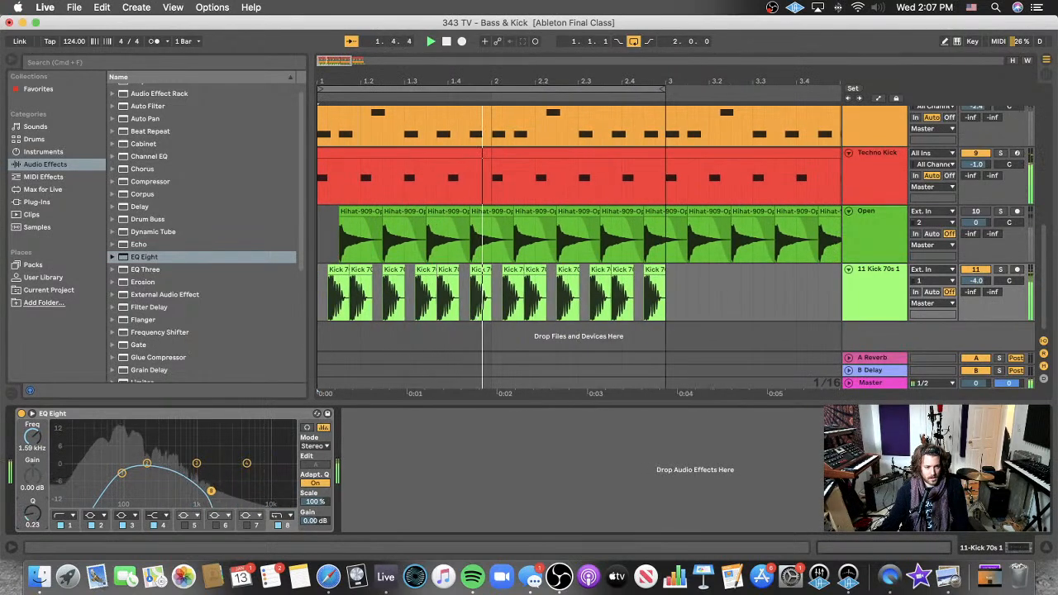
pyautogui.click(280, 515)
pyautogui.click(283, 497)
pyautogui.doubleClick(30, 514)
pyautogui.moveTo(33, 436); pyautogui.dragTo(33, 489)
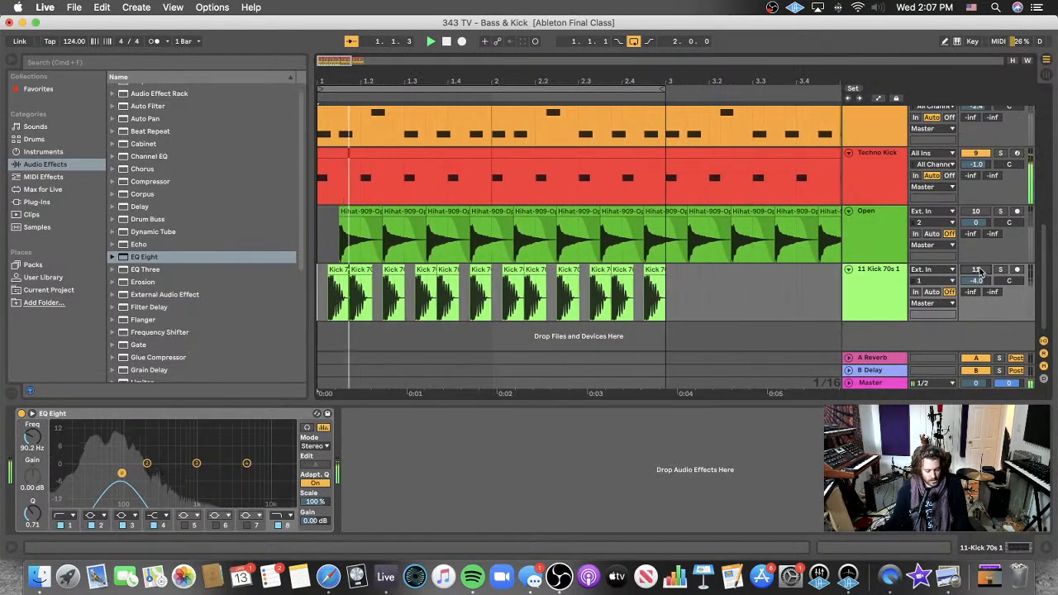
# - Listen to the filtered Kick 70s 1 track within the full mix, ending with playback stopped
pyautogui.click(859, 286)
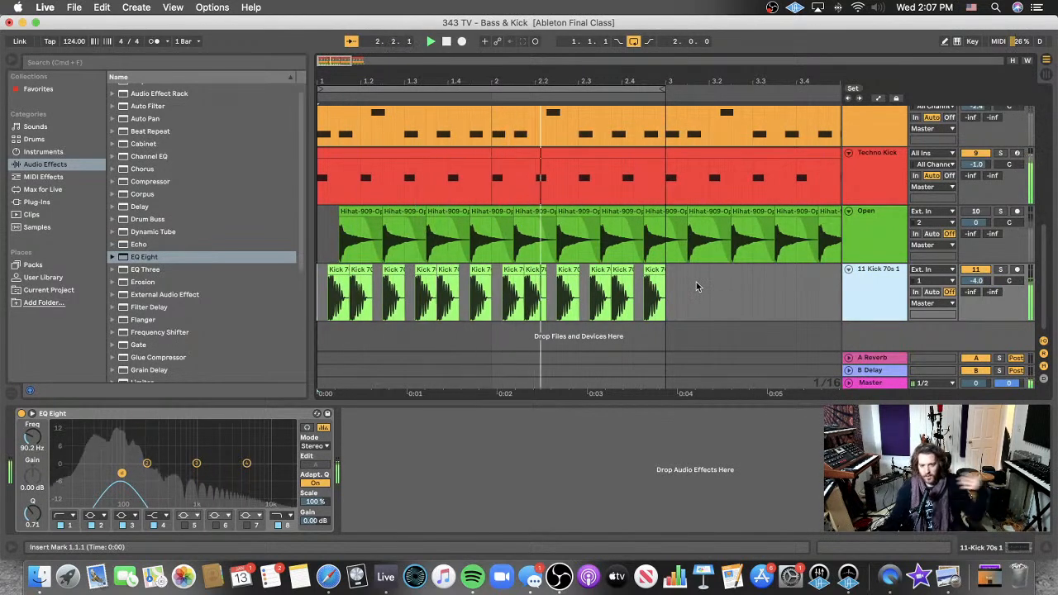
pyautogui.click(607, 283)
pyautogui.press('space')
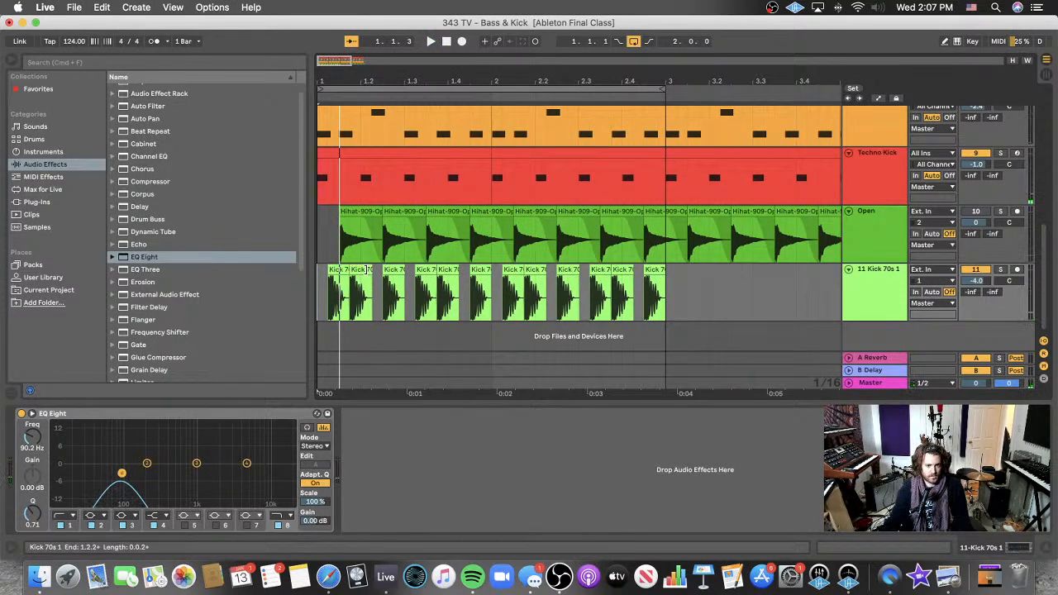
# - Open the third Kick 70s 1 clip, transpose it up to 12 semitones and turn on Warp
pyautogui.doubleClick(394, 268)
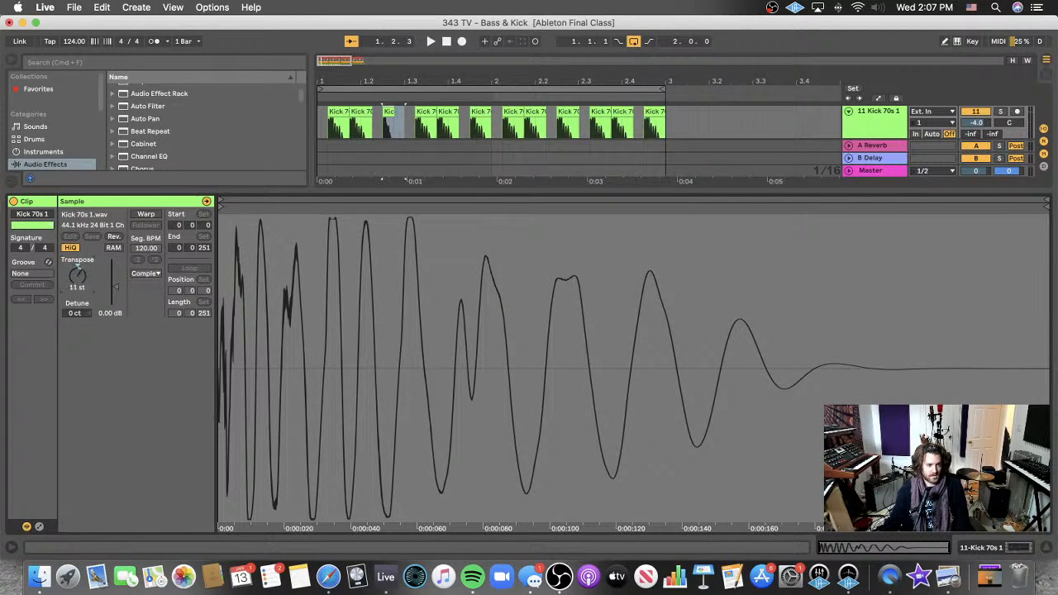
pyautogui.press('Up')
pyautogui.click(146, 214)
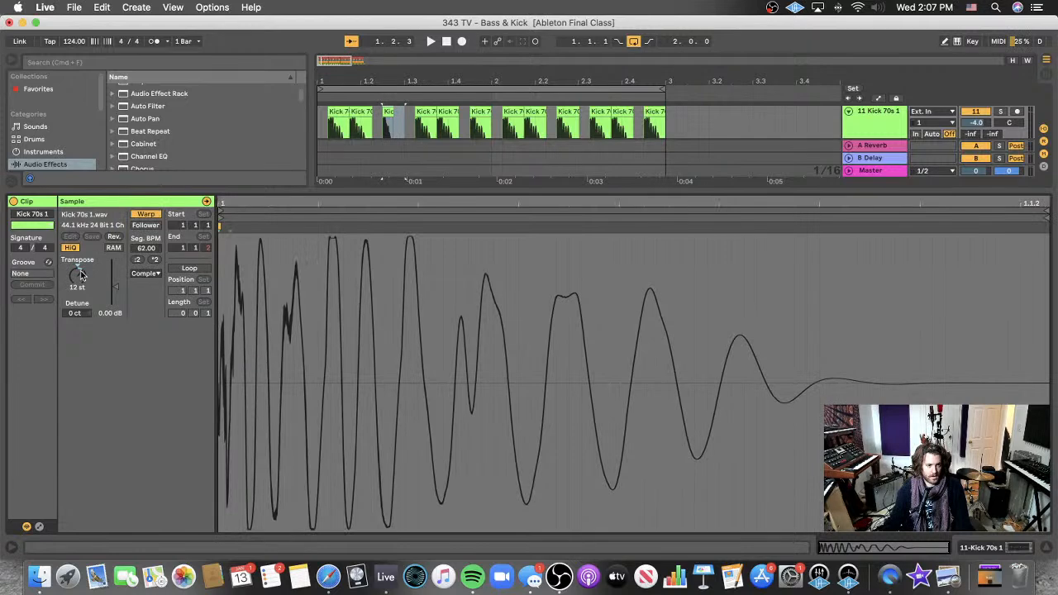
pyautogui.click(146, 214)
pyautogui.click(149, 215)
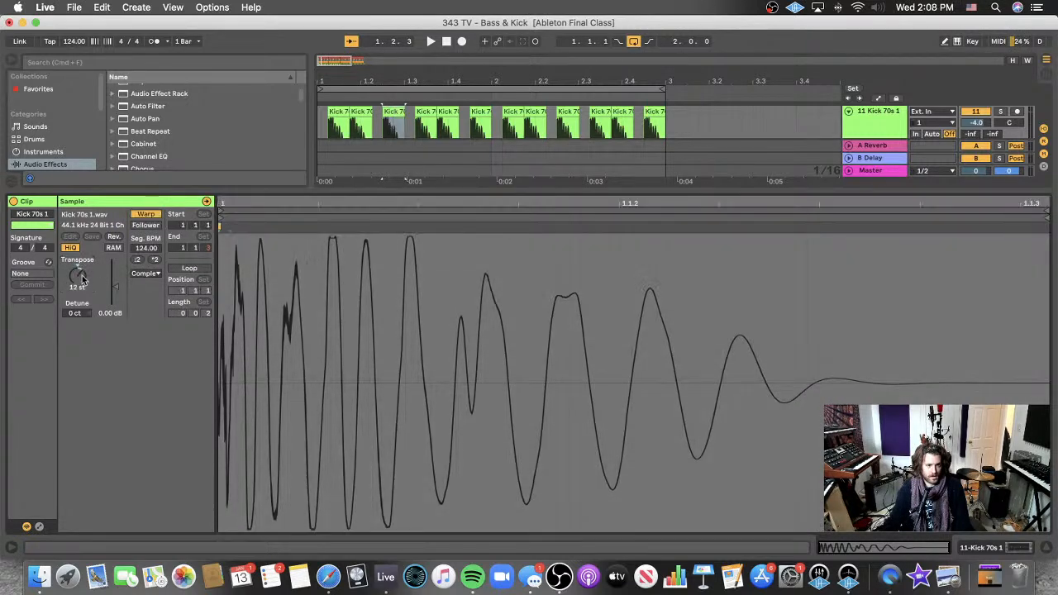
# - Transpose the sixth Kick 70s 1 clip up 12 semitones with Warp on and play the mix briefly
pyautogui.moveTo(326, 192); pyautogui.dragTo(325, 343)
pyautogui.click(479, 225)
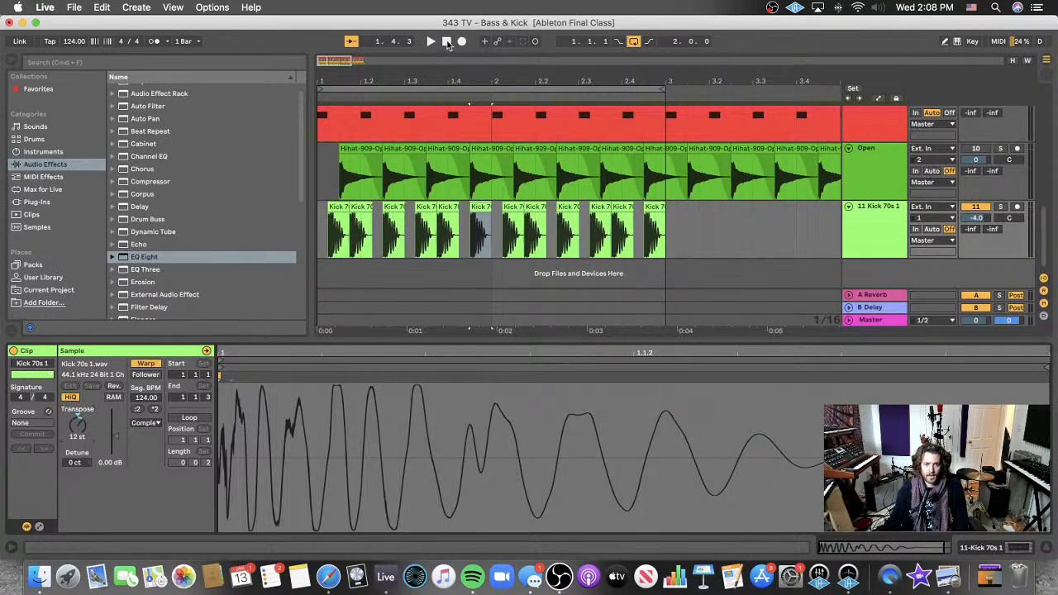
pyautogui.click(432, 42)
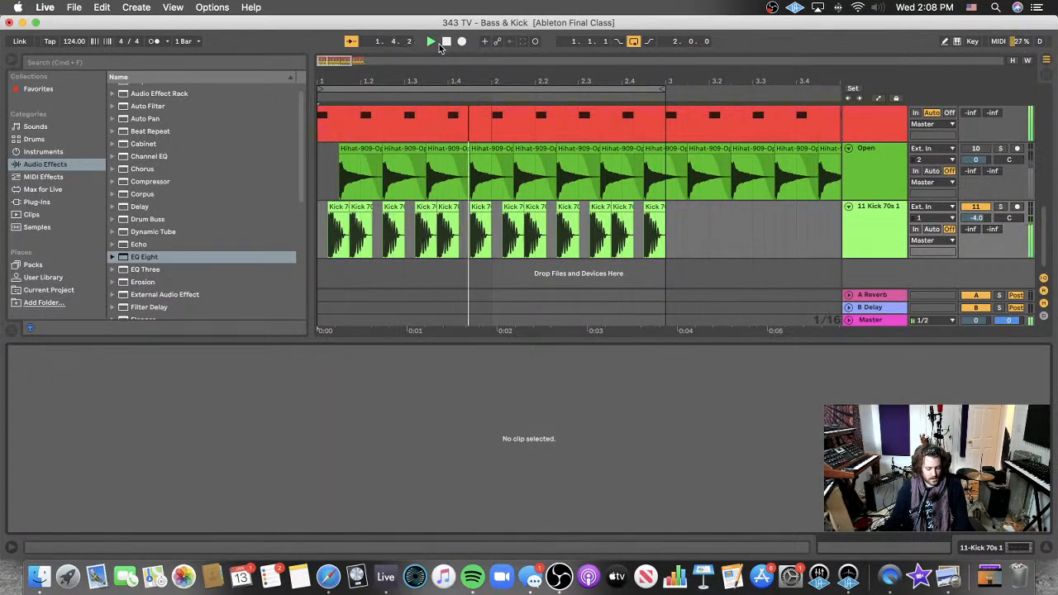
pyautogui.press('space')
# - Replace the second bar's Kick 70s 1 clips with a duplicate of the first bar's six-clip pattern
pyautogui.click(508, 222)
pyautogui.click(568, 224)
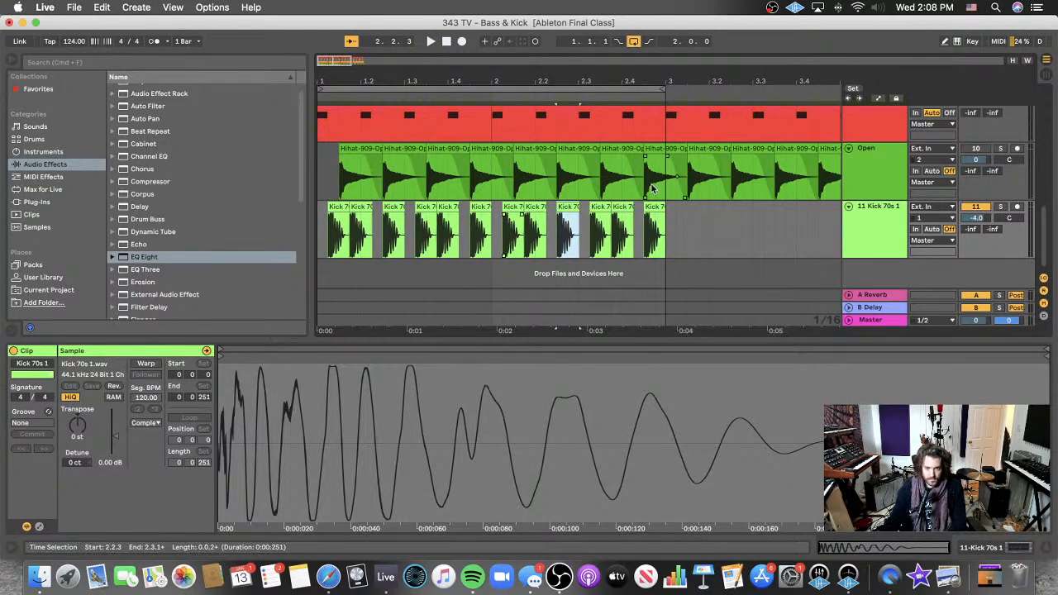
pyautogui.moveTo(721, 253); pyautogui.dragTo(299, 238)
pyautogui.press('Delete')
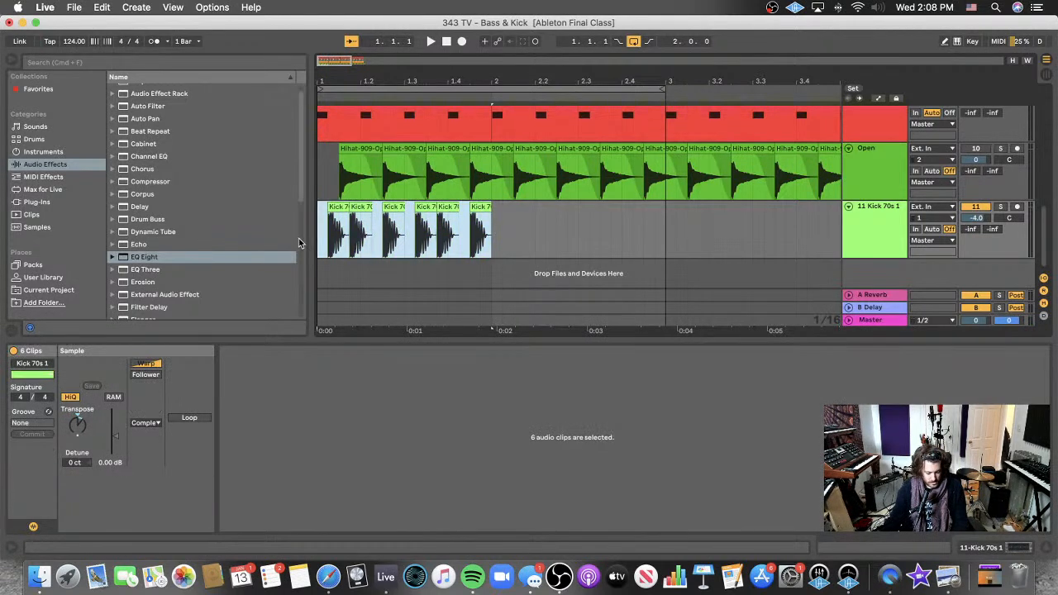
pyautogui.press('super+d')
pyautogui.click(487, 81)
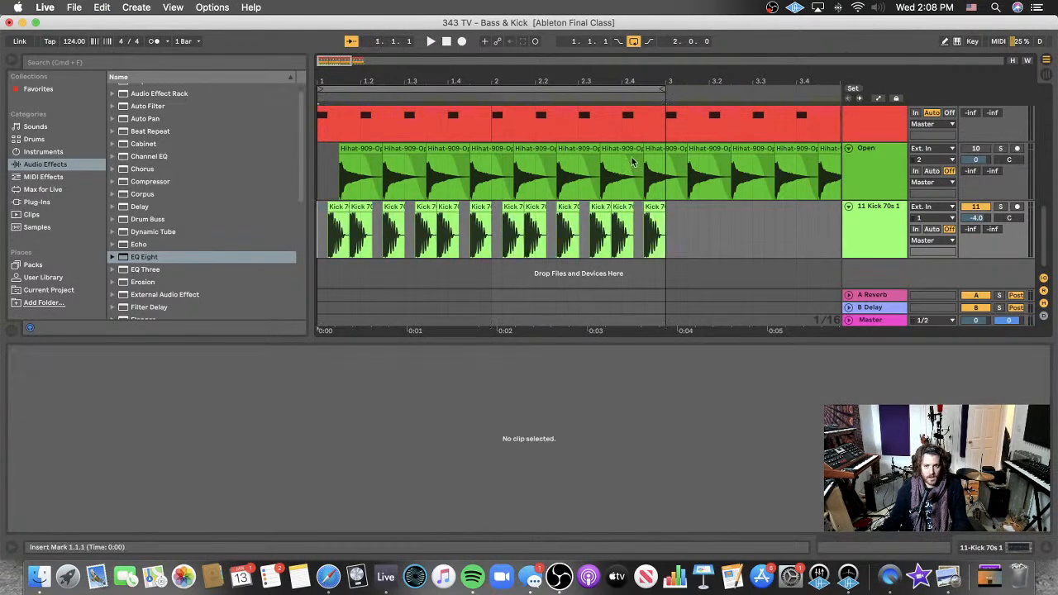
# - Duplicate the Kick 70s 1 track and delete the first two clips on the copy
pyautogui.click(876, 232)
pyautogui.press('super+d')
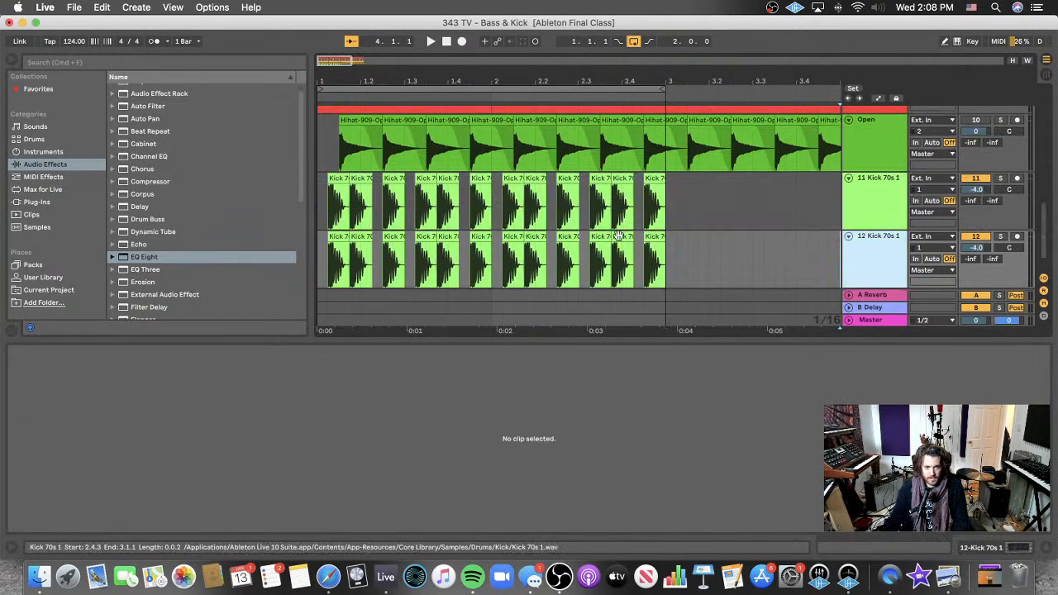
pyautogui.moveTo(383, 232); pyautogui.dragTo(322, 248)
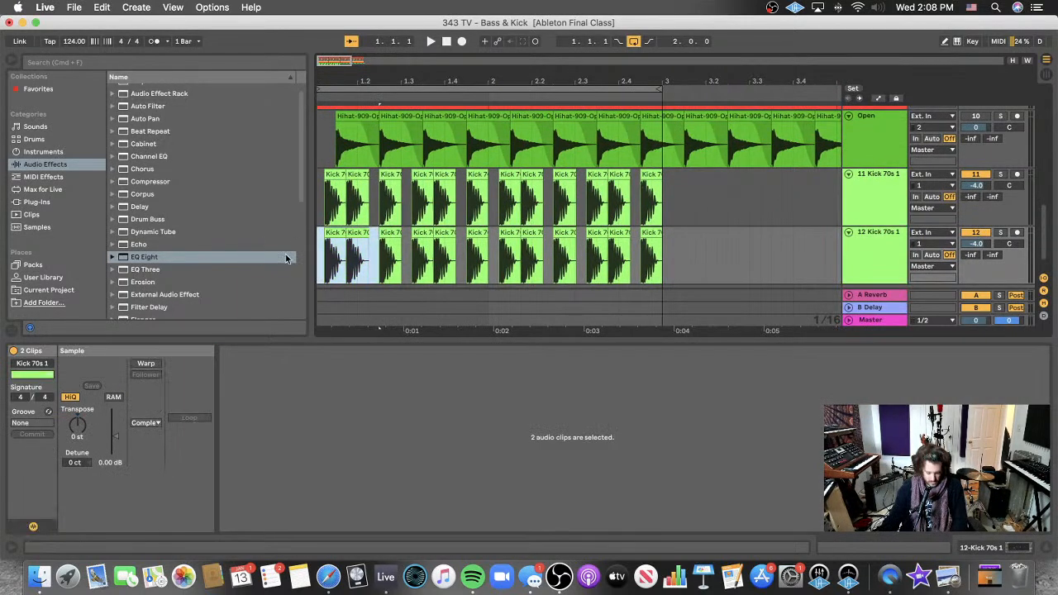
pyautogui.press('Delete')
# - Deactivate the four transposed clips on the original Kick 70s 1 track (11)
pyautogui.click(392, 178)
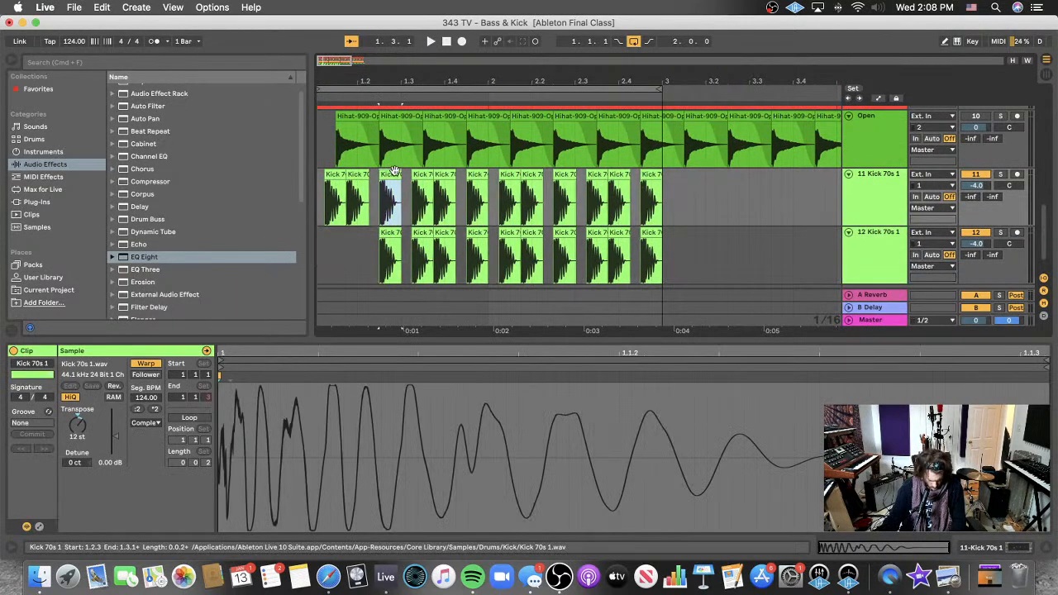
pyautogui.press('0')
pyautogui.click(477, 186)
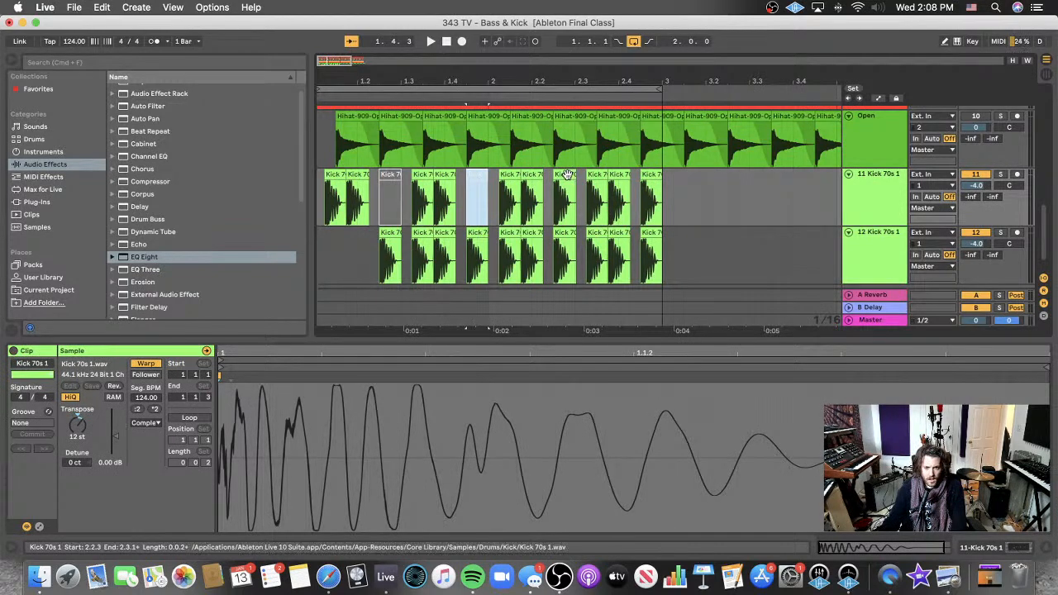
pyautogui.press('0')
pyautogui.click(564, 186)
pyautogui.click(645, 178)
pyautogui.press('0')
# - Delete the remaining untransposed clips on duplicate track 12, leaving only its four transposed clips
pyautogui.moveTo(630, 248); pyautogui.dragTo(412, 256)
pyautogui.press('Delete')
pyautogui.press('Delete')
pyautogui.press('Delete')
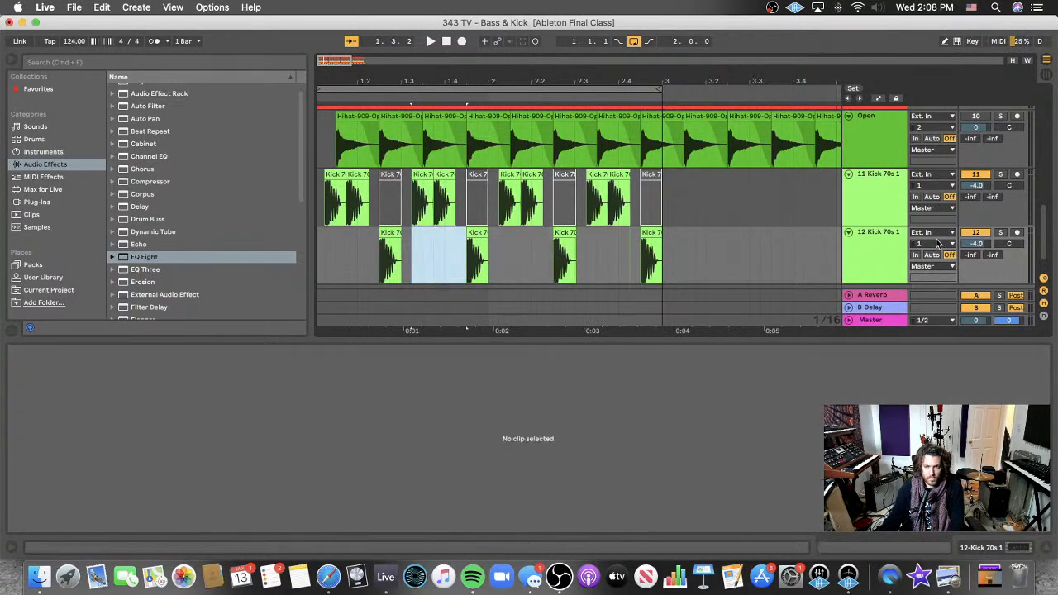
# - Solo duplicate track 12, listen to its transposed kicks, and unsolo it
pyautogui.click(999, 232)
pyautogui.press('space')
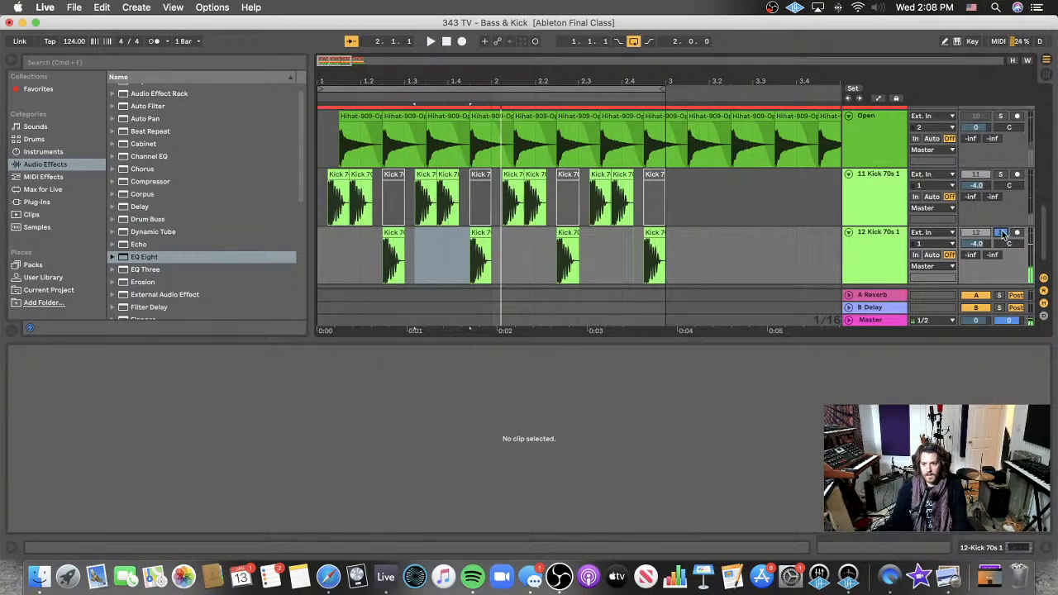
pyautogui.click(1002, 233)
# - Add the Reverb audio effect to duplicate track 12 after its EQ Eight
pyautogui.click(889, 254)
pyautogui.click(201, 257)
pyautogui.scroll(-10, 176, 248)
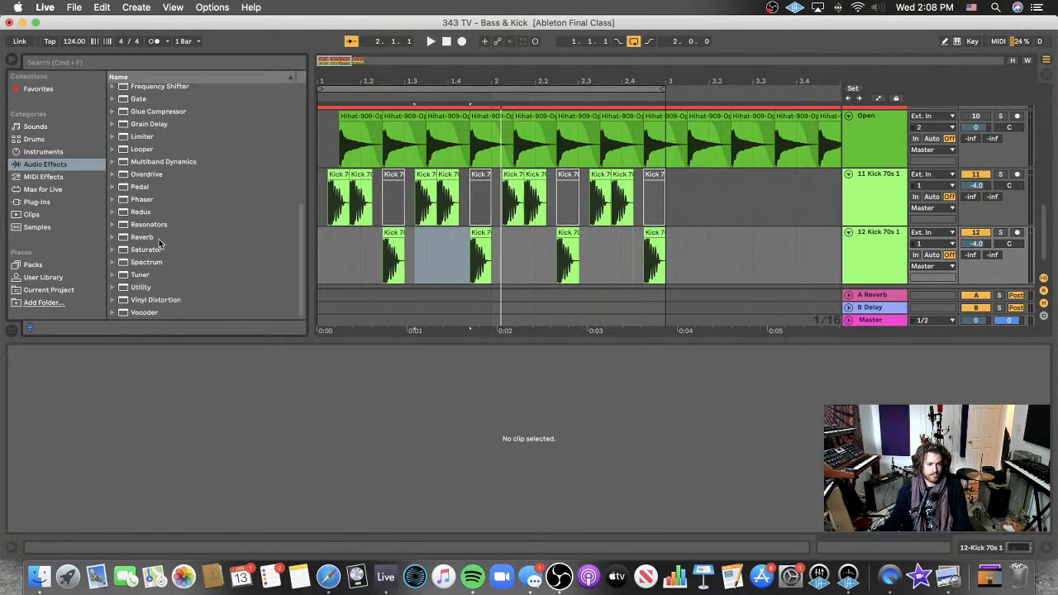
pyautogui.click(140, 237)
pyautogui.moveTo(896, 242); pyautogui.dragTo(900, 246)
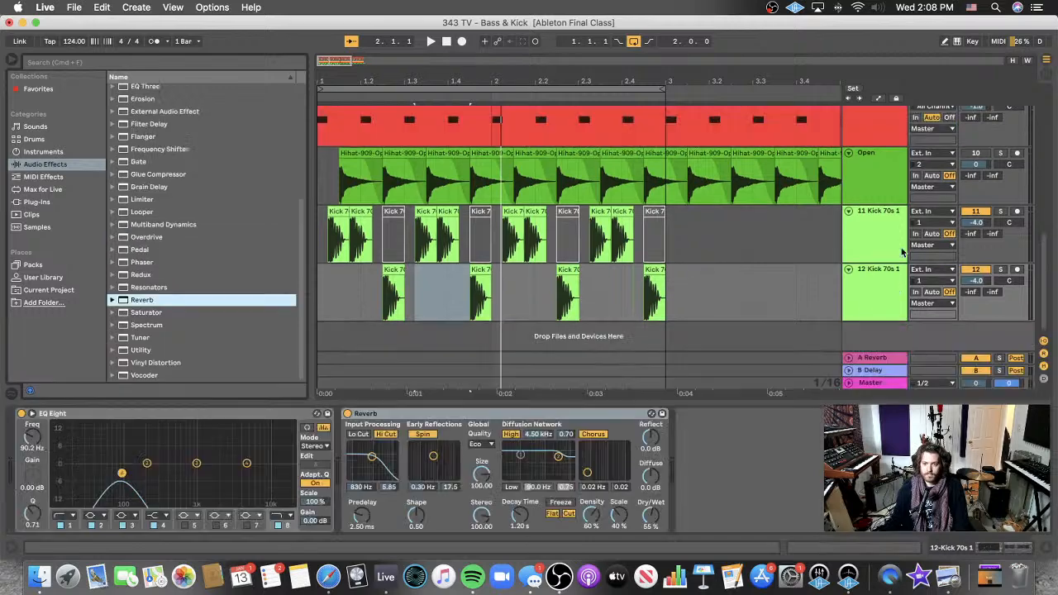
# - Solo track 12 during playback and raise the Reverb's Dry/Wet to 80%
pyautogui.click(1001, 270)
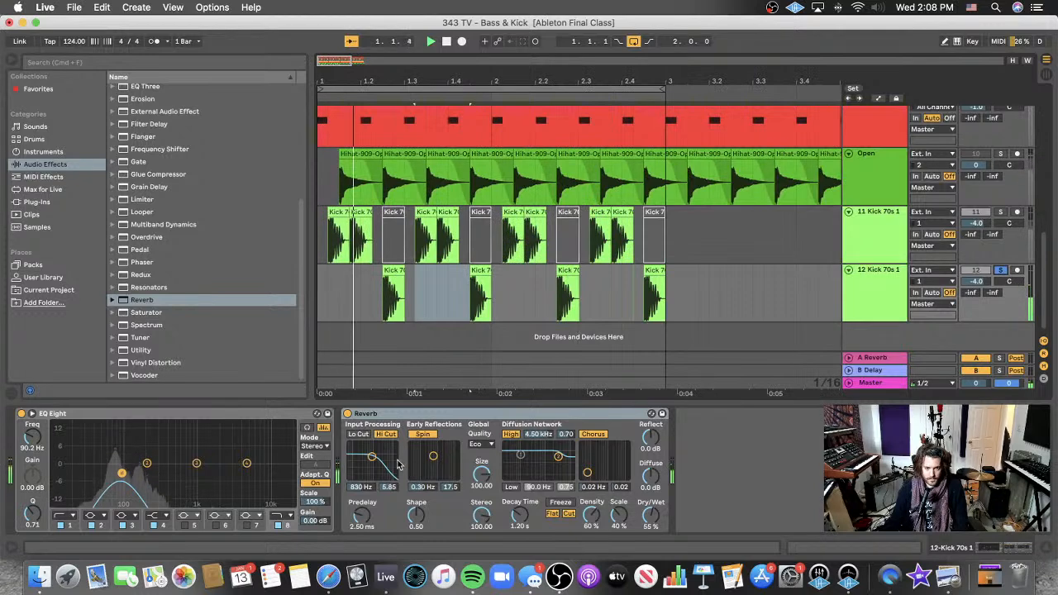
pyautogui.moveTo(650, 517)
pyautogui.mouseDown()
pyautogui.moveTo(651, 496)
pyautogui.moveTo(651, 510)
pyautogui.mouseUp()
pyautogui.press('space')
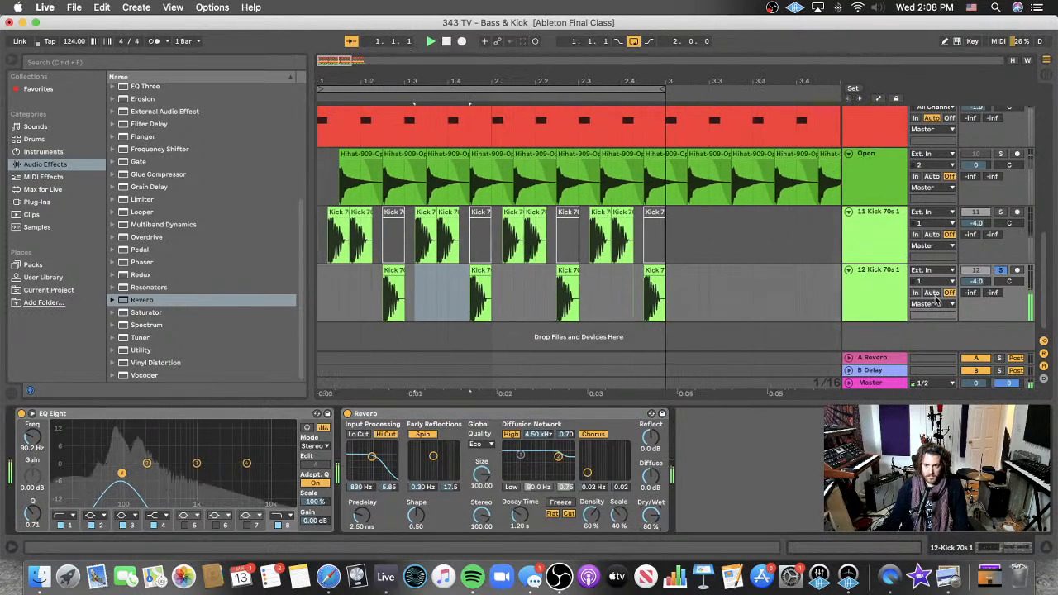
# - Unsolo track 12 and raise its volume to -1.0 dB while the full mix plays
pyautogui.click(1002, 270)
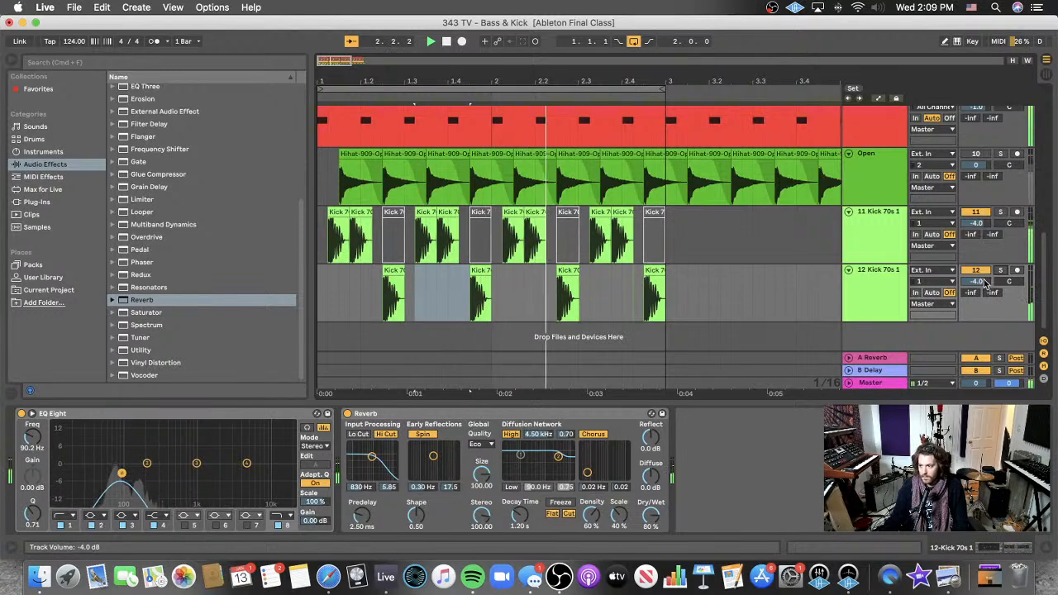
pyautogui.moveTo(984, 284); pyautogui.dragTo(984, 280)
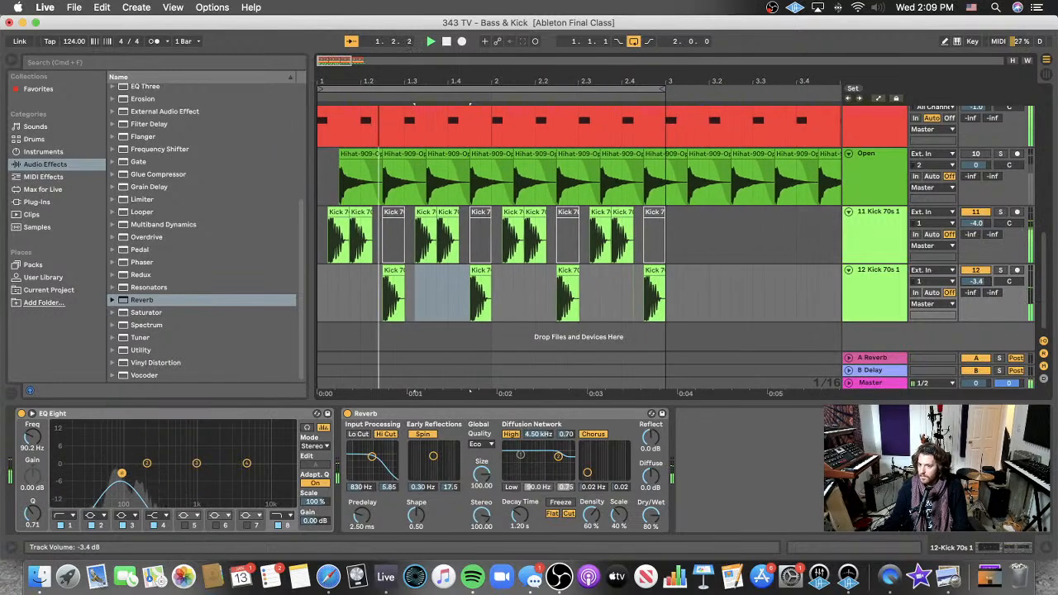
pyautogui.moveTo(976, 281); pyautogui.dragTo(976, 276)
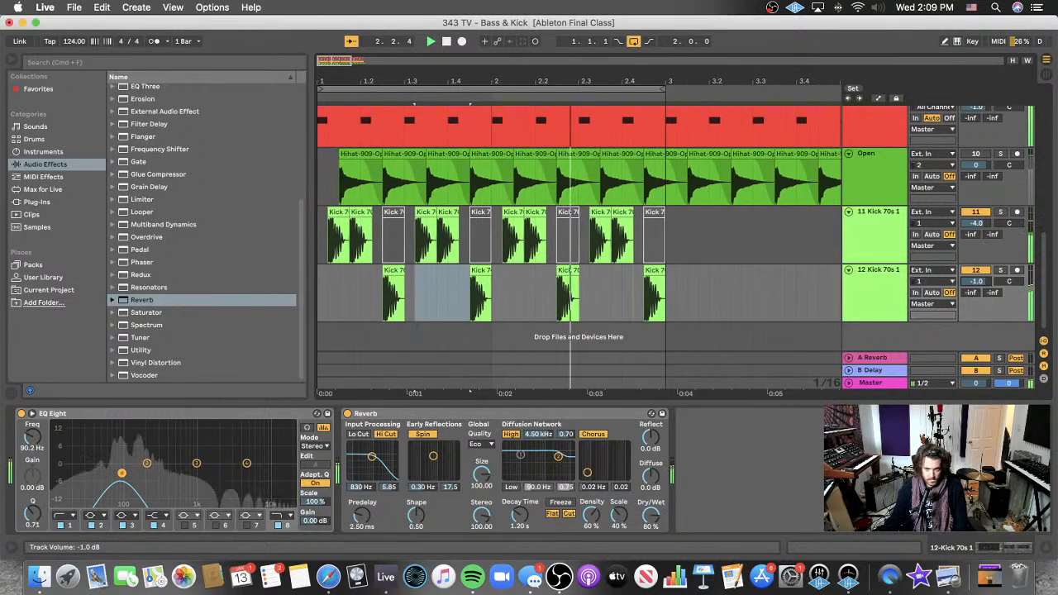
# - Solo the original Kick 70s 1 track (11), listen to it and stop playback
pyautogui.click(824, 231)
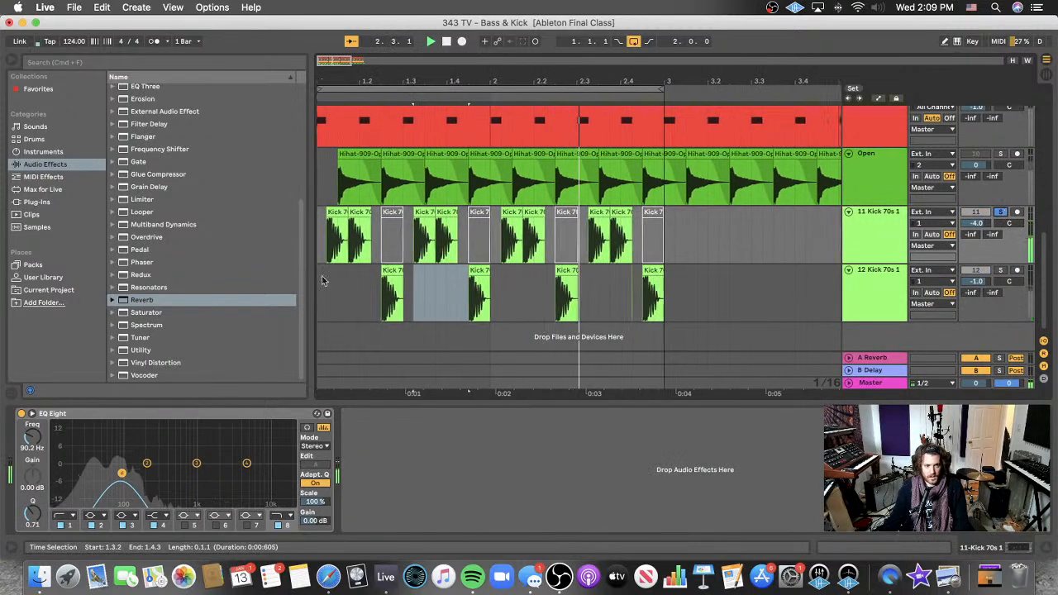
pyautogui.scroll(5, 152, 264)
pyautogui.press('space')
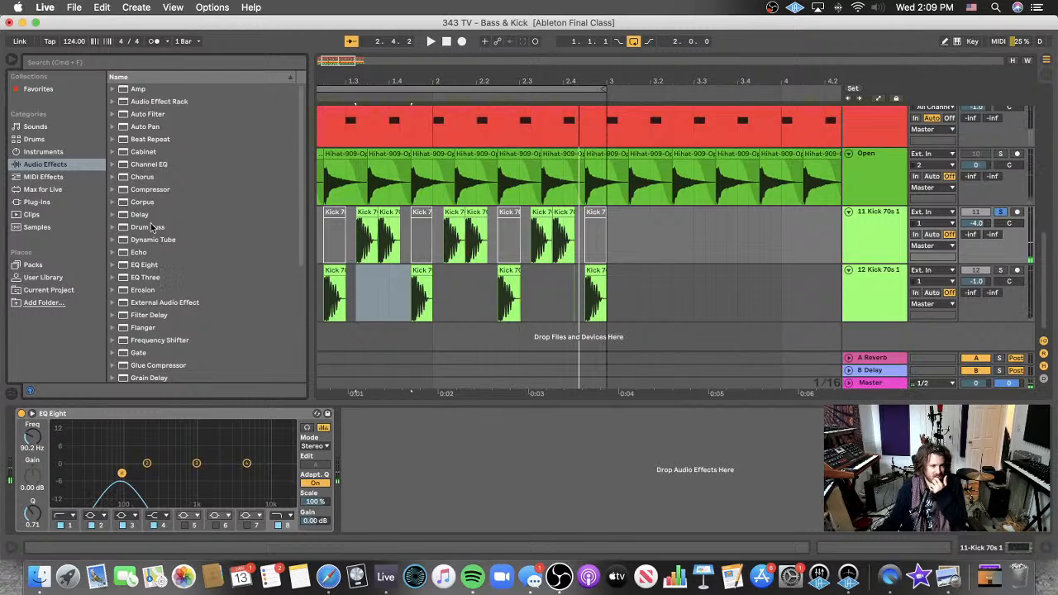
# - Load FabFilter's Saturn 2 Audio Unit onto Kick 70s 1 track 11 after its EQ Eight
pyautogui.click(60, 204)
pyautogui.click(118, 90)
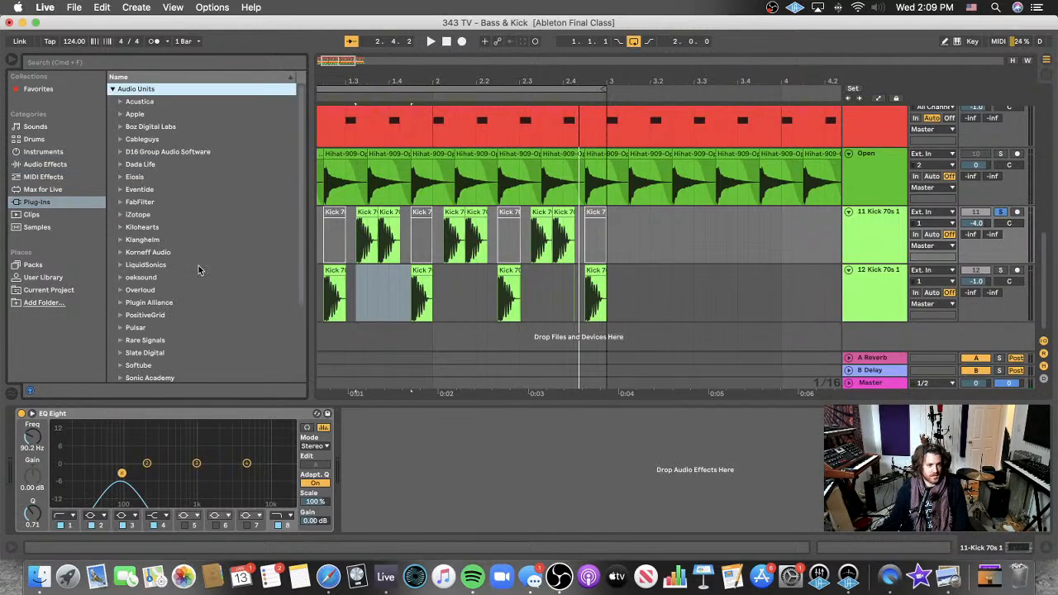
pyautogui.click(140, 202)
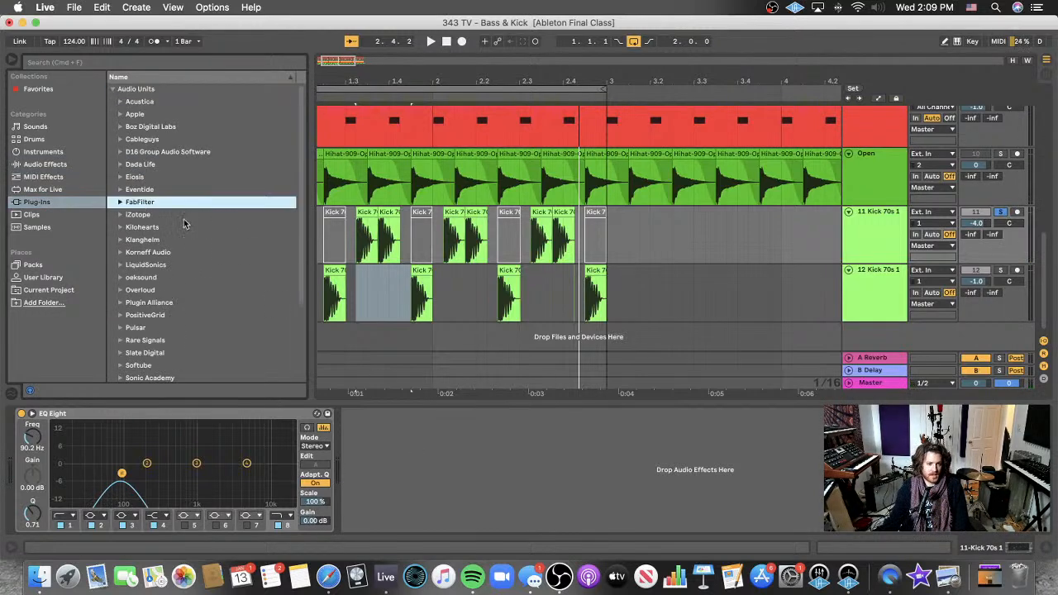
pyautogui.click(121, 205)
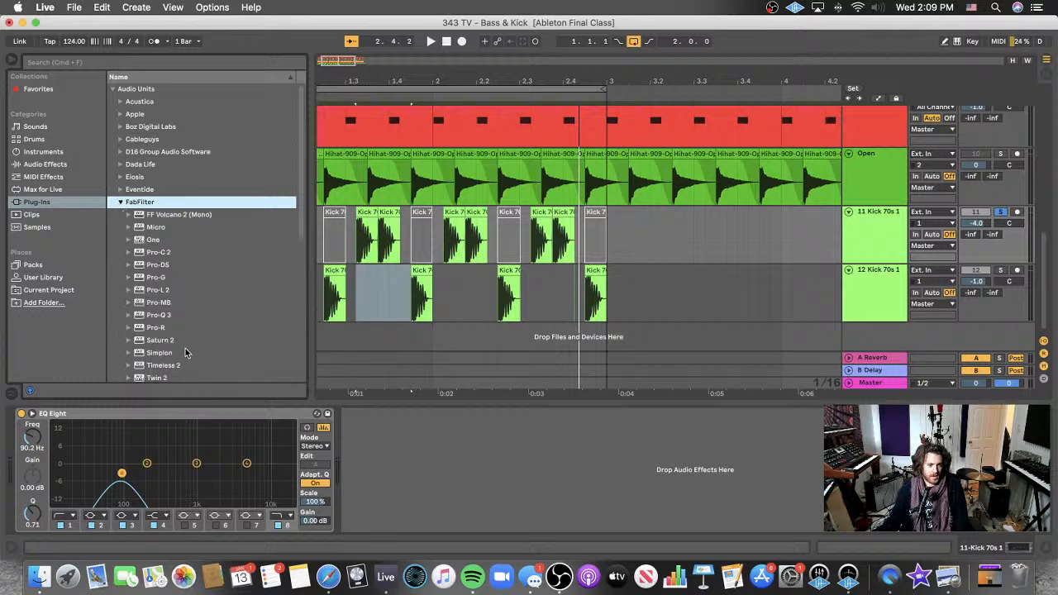
pyautogui.click(187, 341)
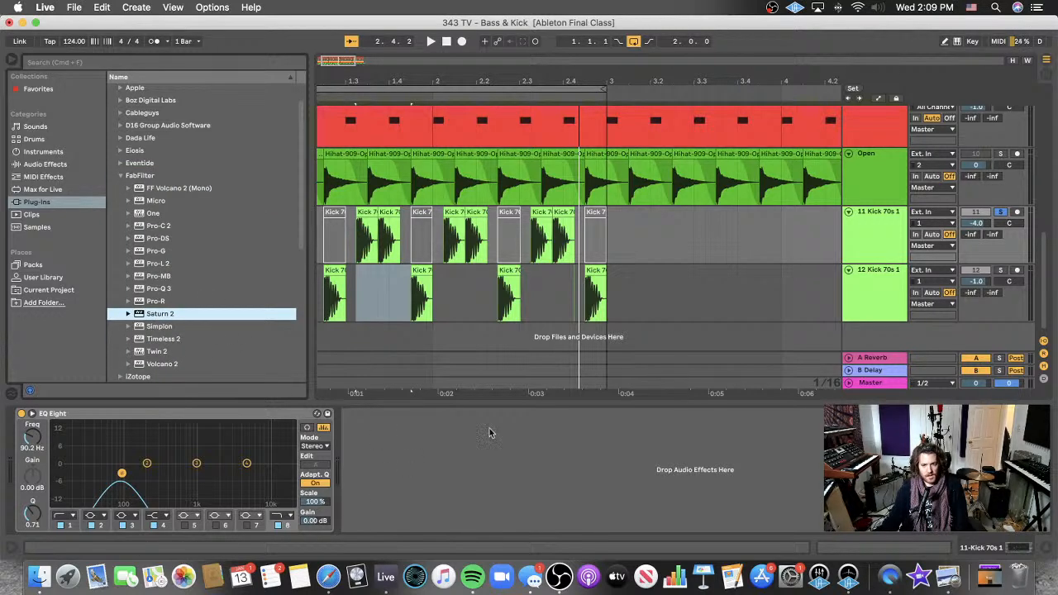
pyautogui.click(876, 230)
pyautogui.moveTo(171, 314); pyautogui.dragTo(187, 335)
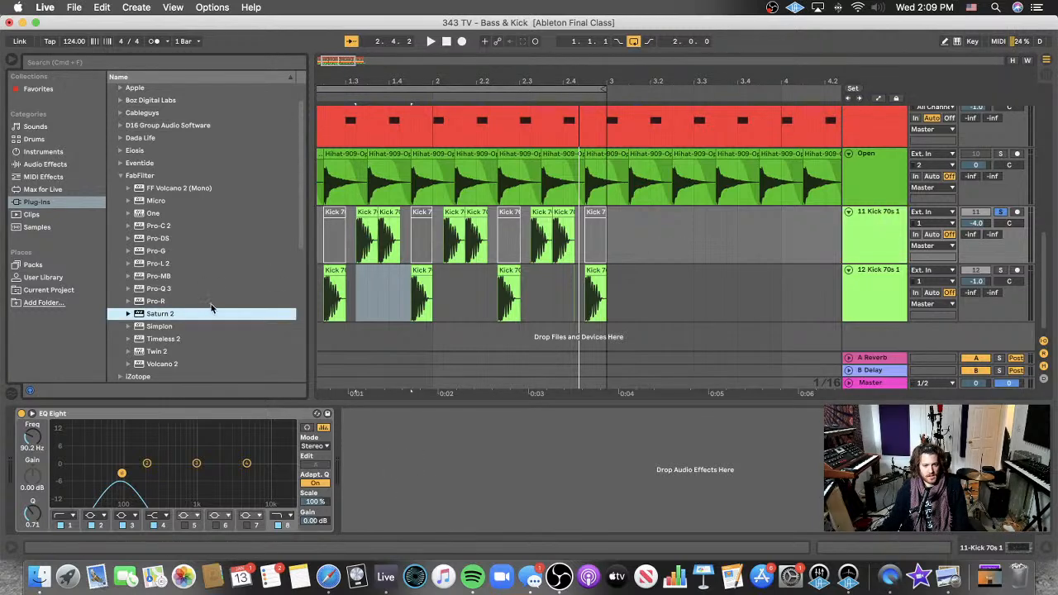
pyautogui.doubleClick(139, 314)
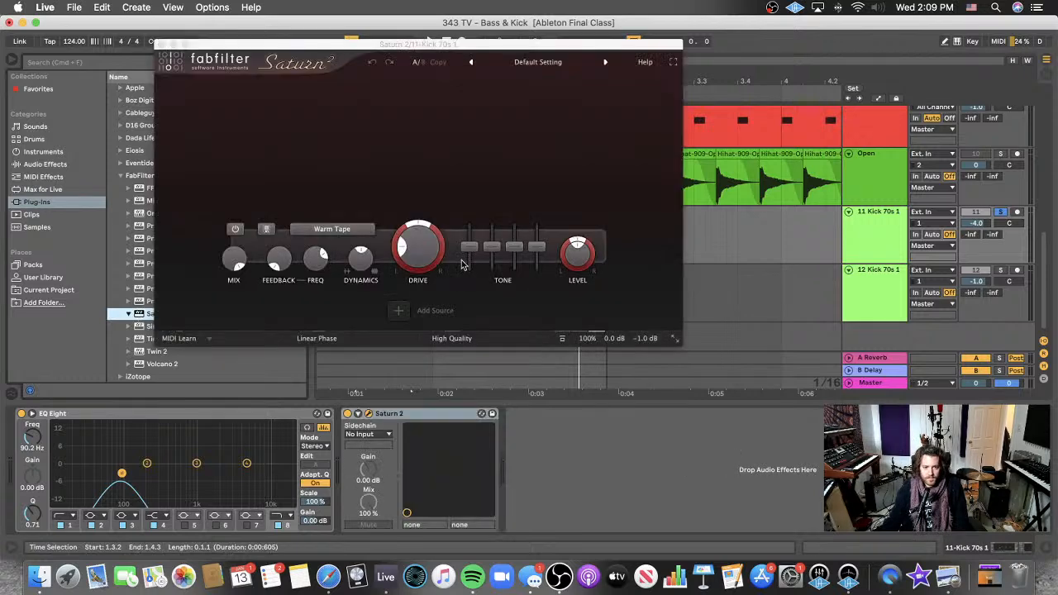
# - Split Saturn 2 into two bands, isolate the upper band with the lower one muted, and push up its Drive during playback
pyautogui.click(377, 89)
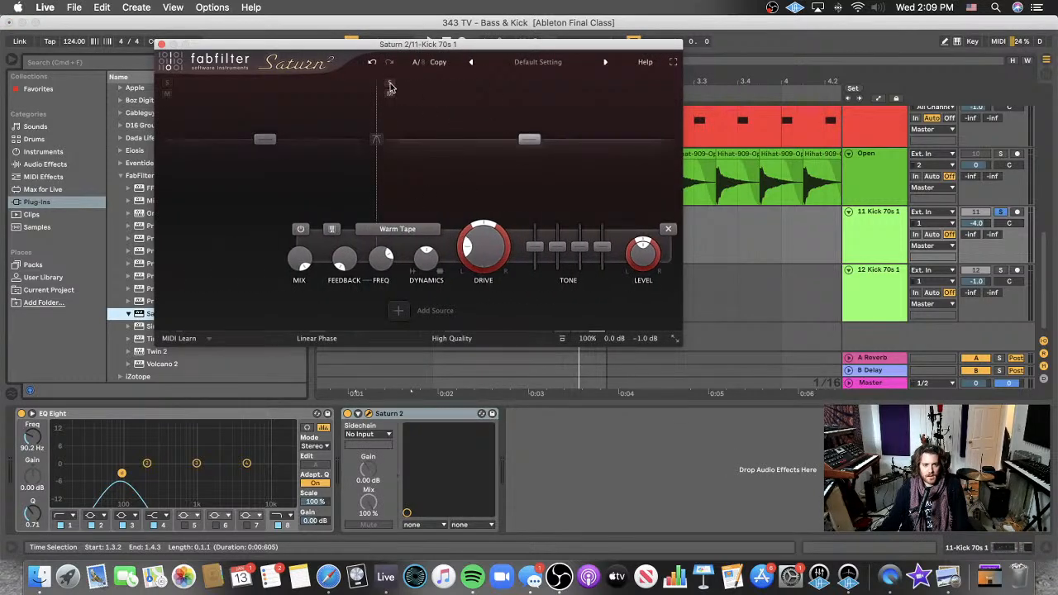
pyautogui.moveTo(377, 91); pyautogui.dragTo(406, 109)
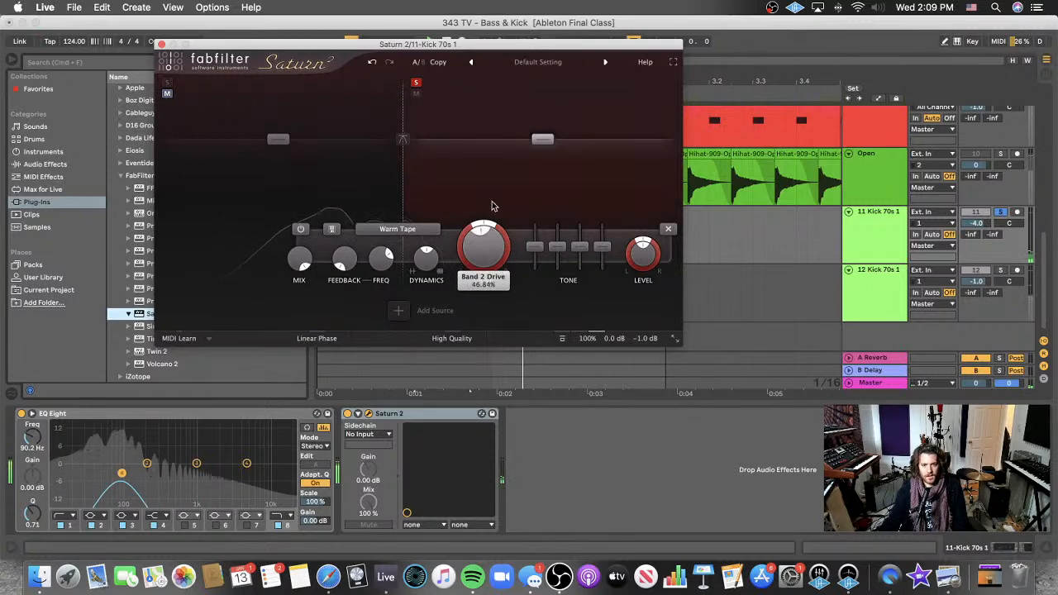
pyautogui.moveTo(498, 154); pyautogui.dragTo(498, 132)
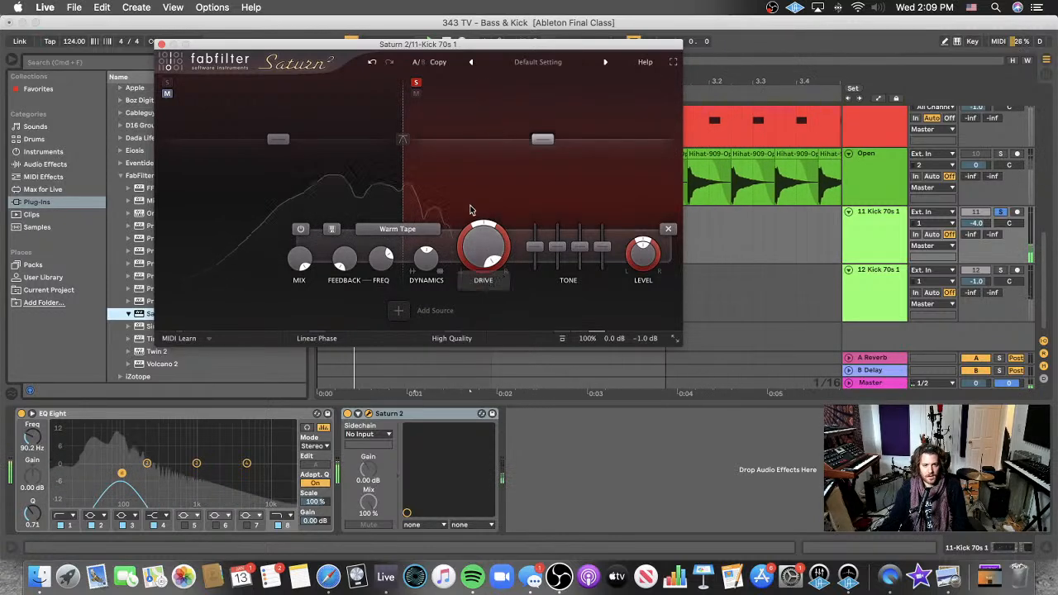
# - Unsolo track 11, lower Saturn 2's band crossover and set Band 2 Drive to 74.08% within the full mix
pyautogui.click(1001, 213)
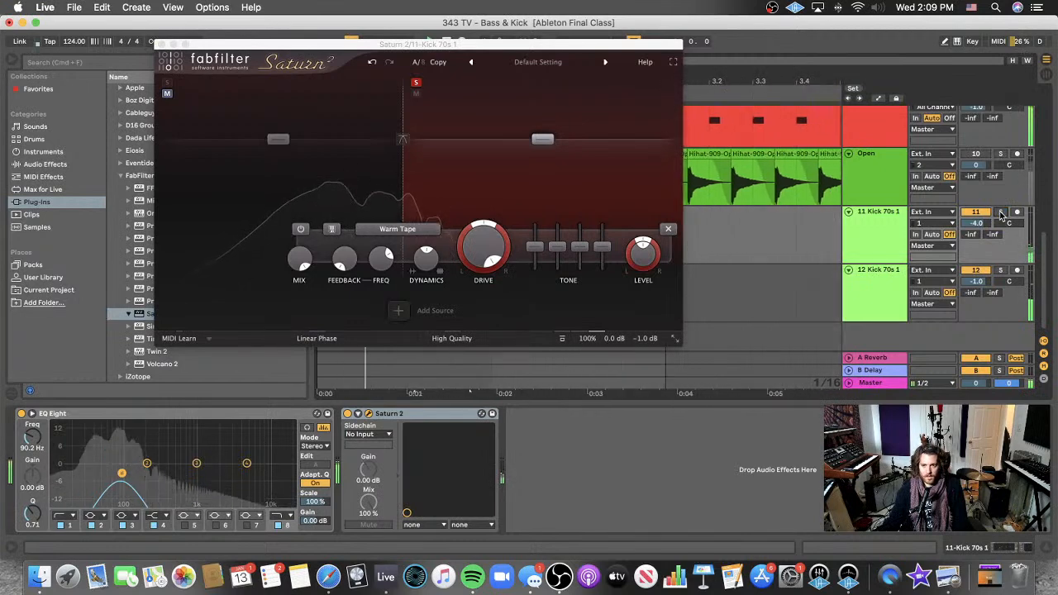
pyautogui.moveTo(478, 257); pyautogui.dragTo(475, 270)
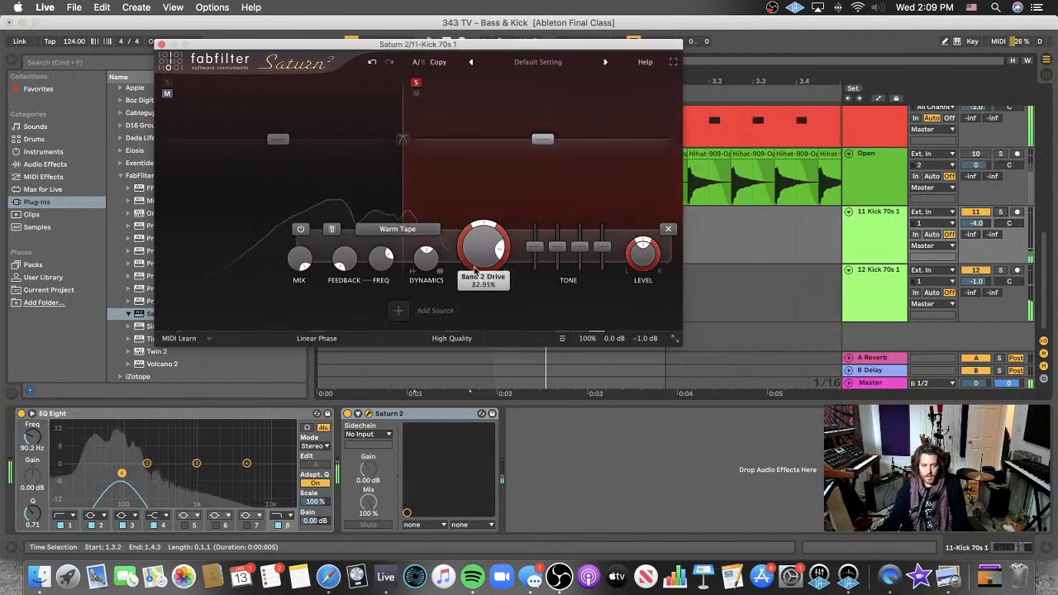
pyautogui.moveTo(402, 198); pyautogui.dragTo(364, 206)
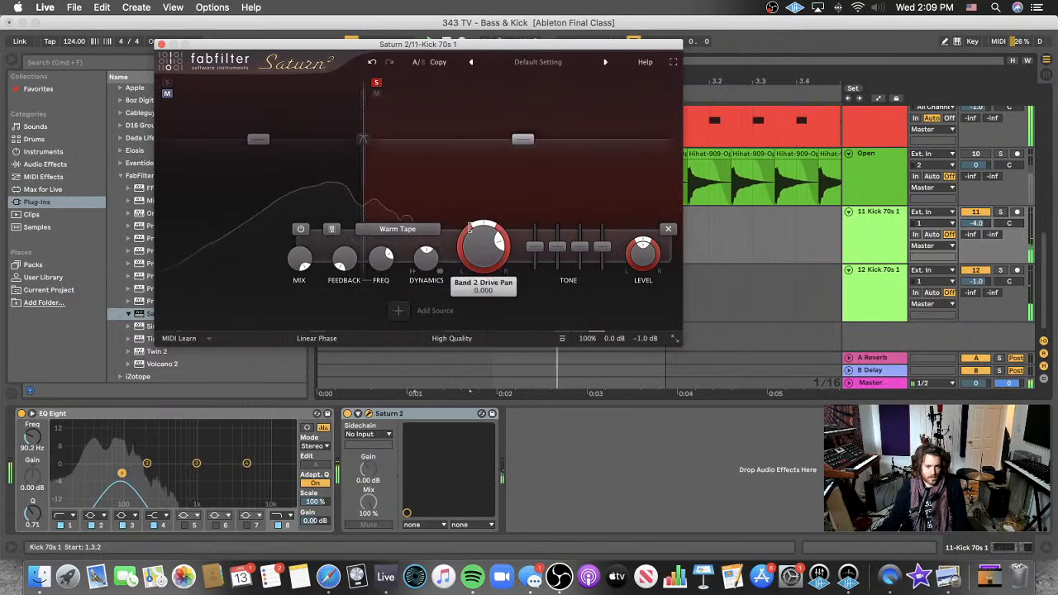
pyautogui.moveTo(484, 246); pyautogui.dragTo(484, 252)
pyautogui.moveTo(483, 252)
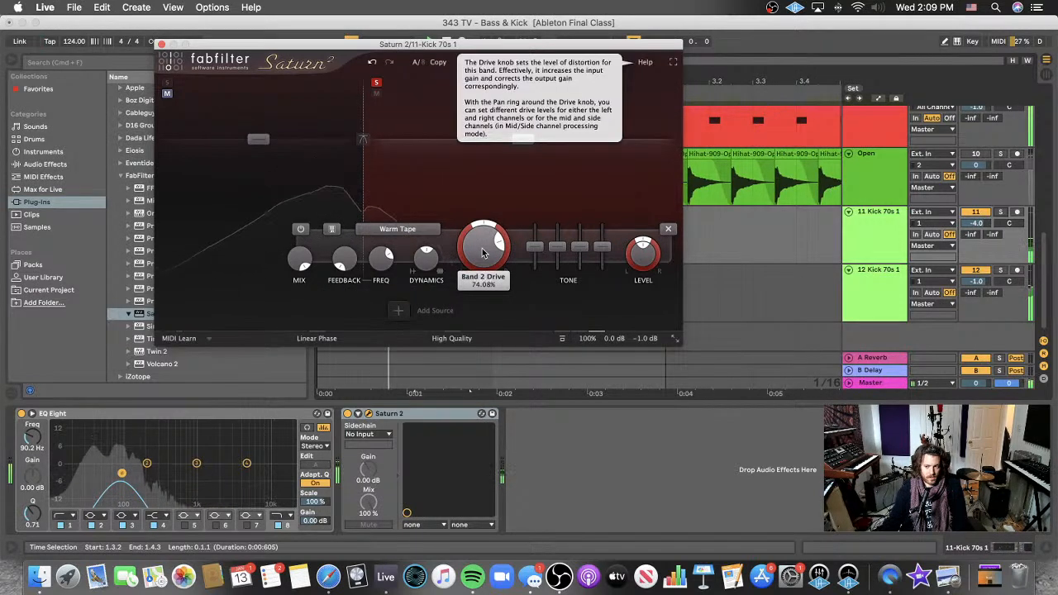
# - Move the Saturn 2 window clear of the tracks and show the devices of track 12
pyautogui.moveTo(512, 44); pyautogui.dragTo(572, 316)
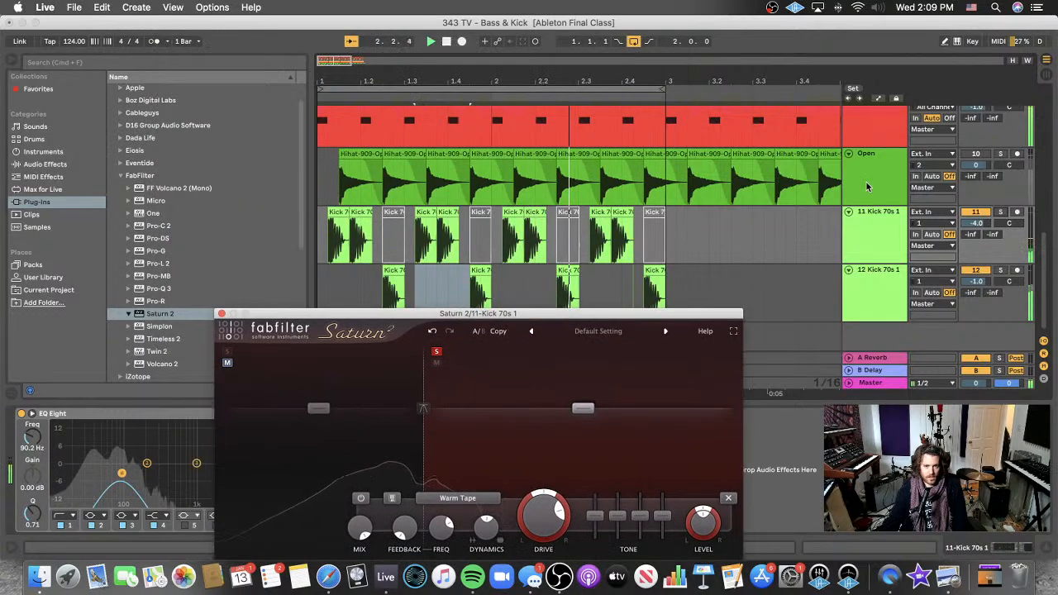
pyautogui.click(883, 215)
pyautogui.click(875, 282)
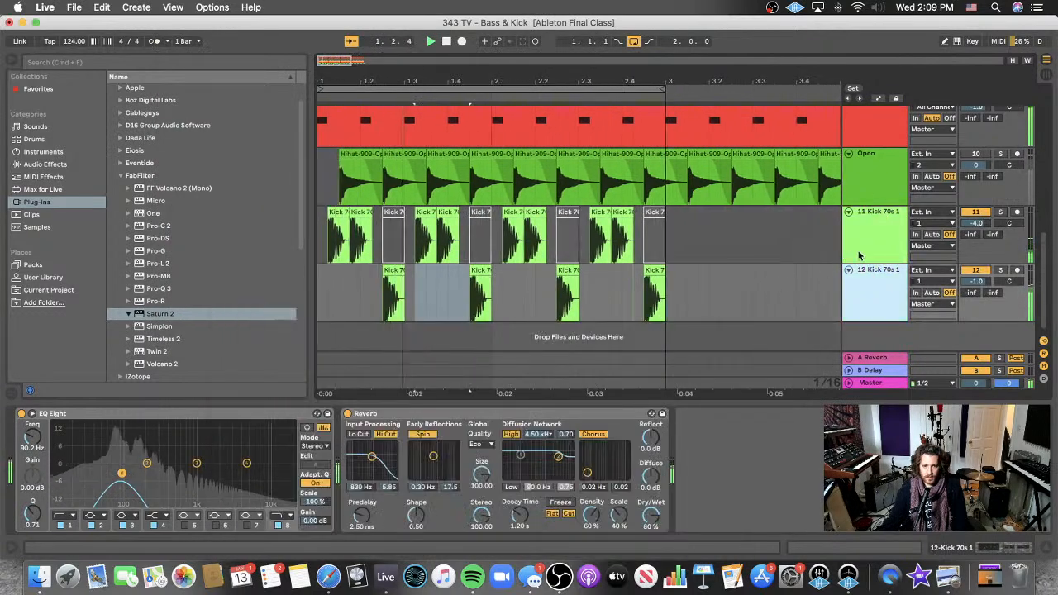
# - Reopen Saturn 2 on Kick 70s 1 track 11, change Band 2's style to Warm Transformer and raise the crossover frequency
pyautogui.click(851, 256)
pyautogui.moveTo(588, 253); pyautogui.dragTo(588, 135)
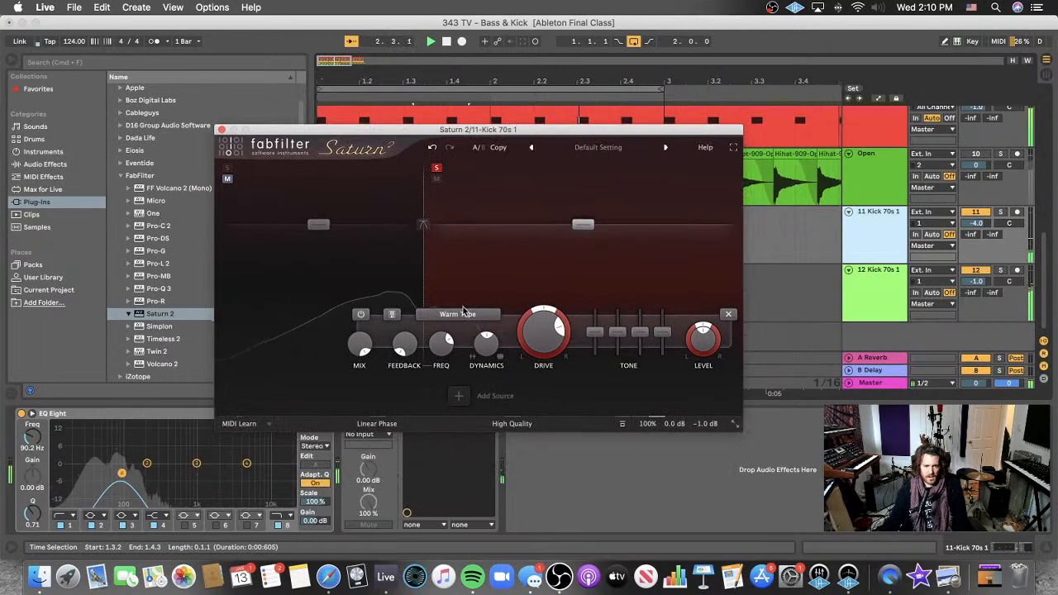
pyautogui.click(463, 313)
pyautogui.moveTo(461, 378)
pyautogui.click(572, 404)
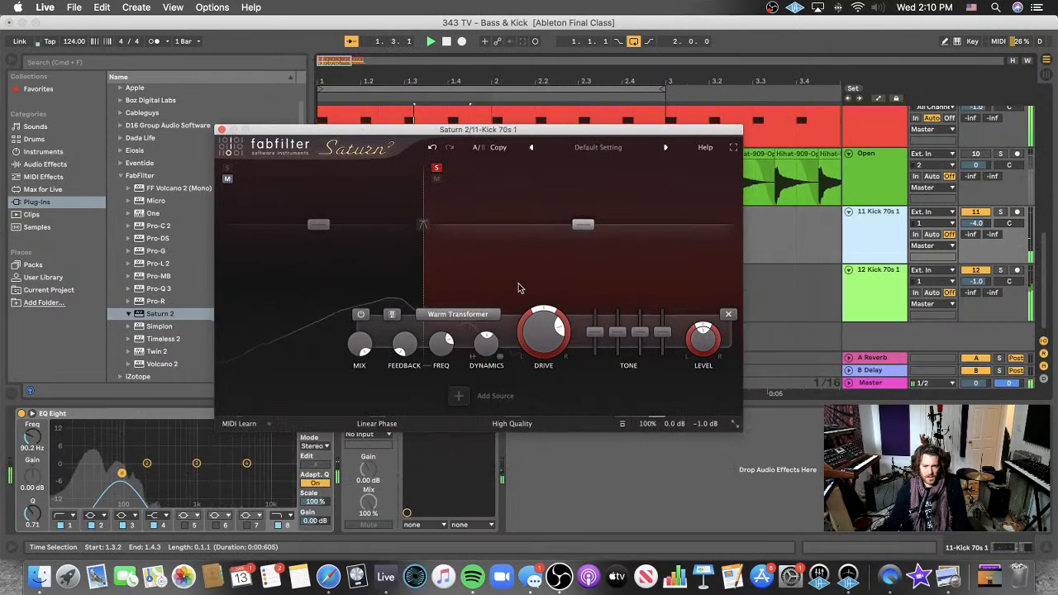
pyautogui.moveTo(424, 206); pyautogui.dragTo(449, 211)
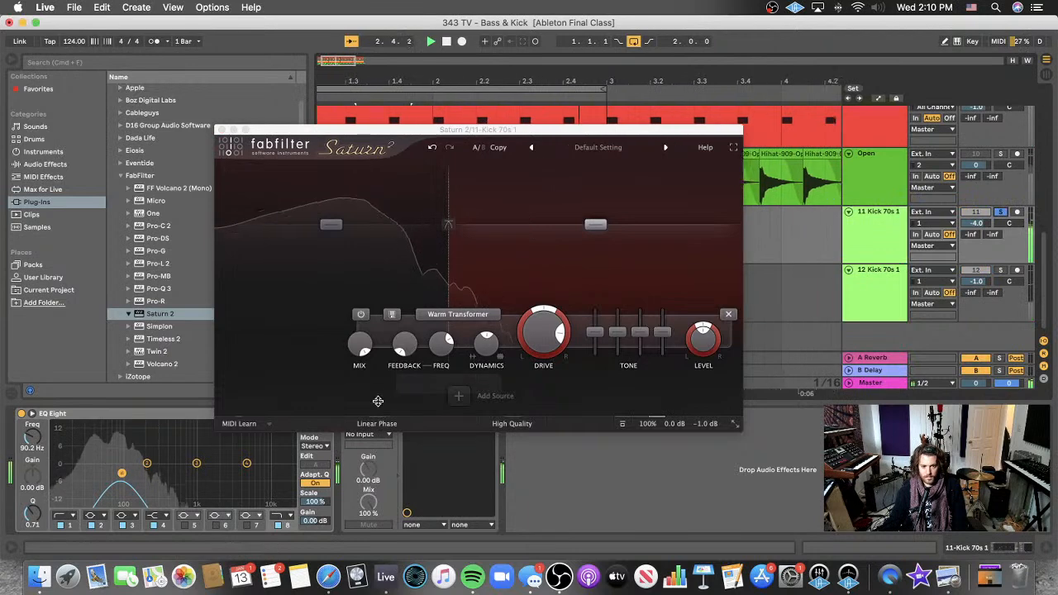
# - Move the Saturn 2 window clear of the devices, compare soloed track 11 with it bypassed, and increase Band 2's Drive
pyautogui.moveTo(410, 148); pyautogui.dragTo(625, 48)
pyautogui.click(349, 419)
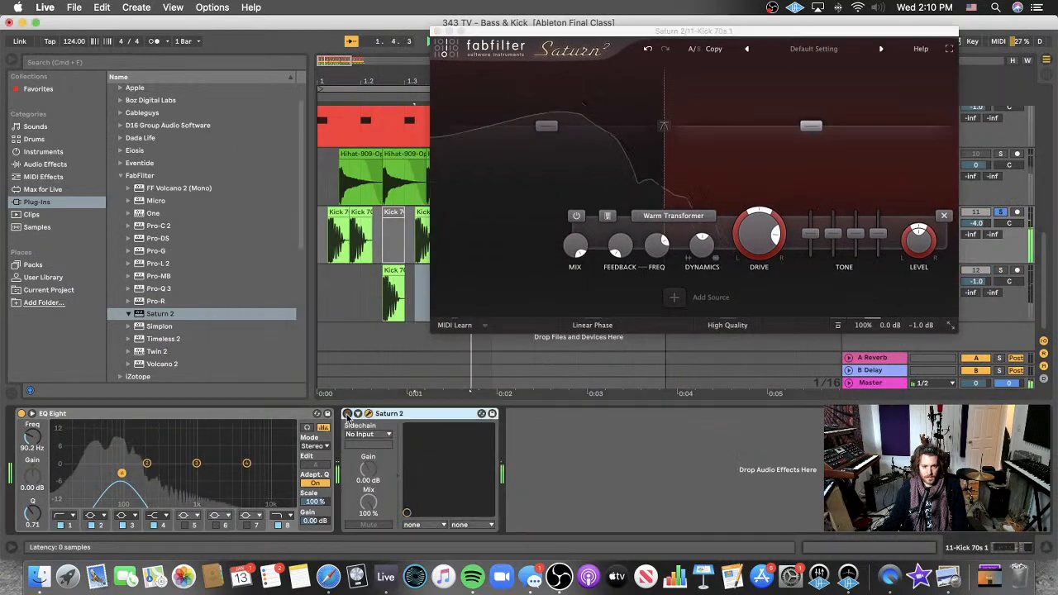
pyautogui.click(759, 216)
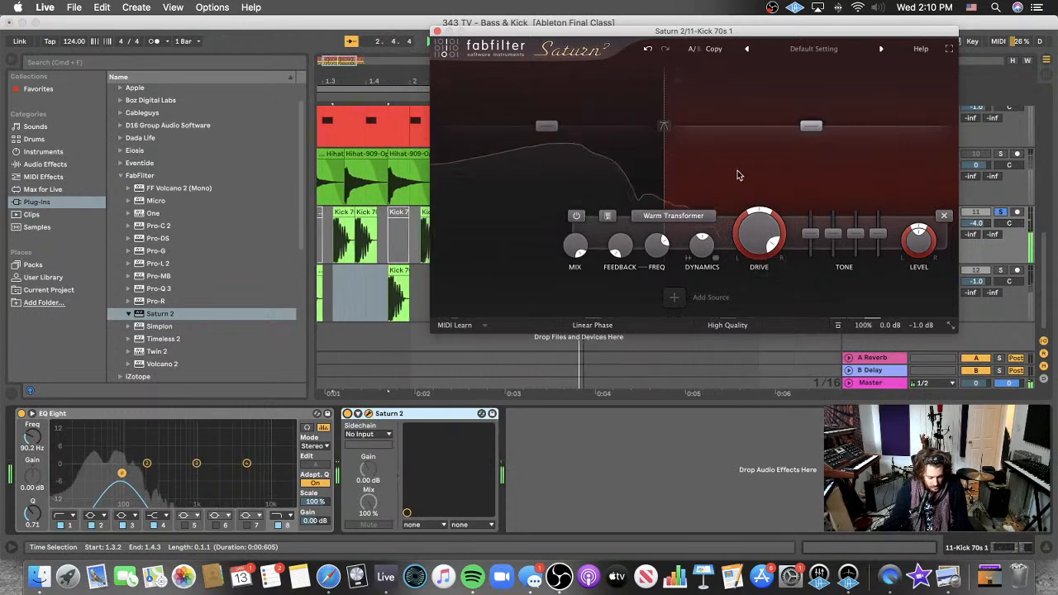
# - Lower Saturn 2's crossover, split off a third band, and balance that band's boosted level against the full mix
pyautogui.moveTo(664, 126); pyautogui.dragTo(634, 123)
pyautogui.click(762, 80)
pyautogui.moveTo(860, 126)
pyautogui.mouseDown()
pyautogui.moveTo(854, 99)
pyautogui.moveTo(848, 112)
pyautogui.mouseUp()
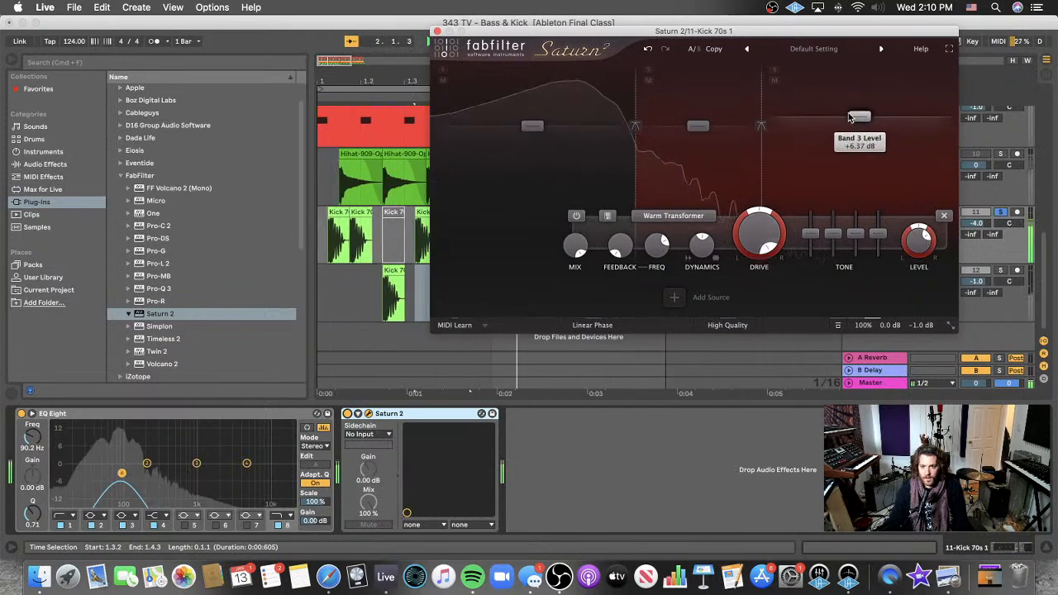
pyautogui.click(1002, 216)
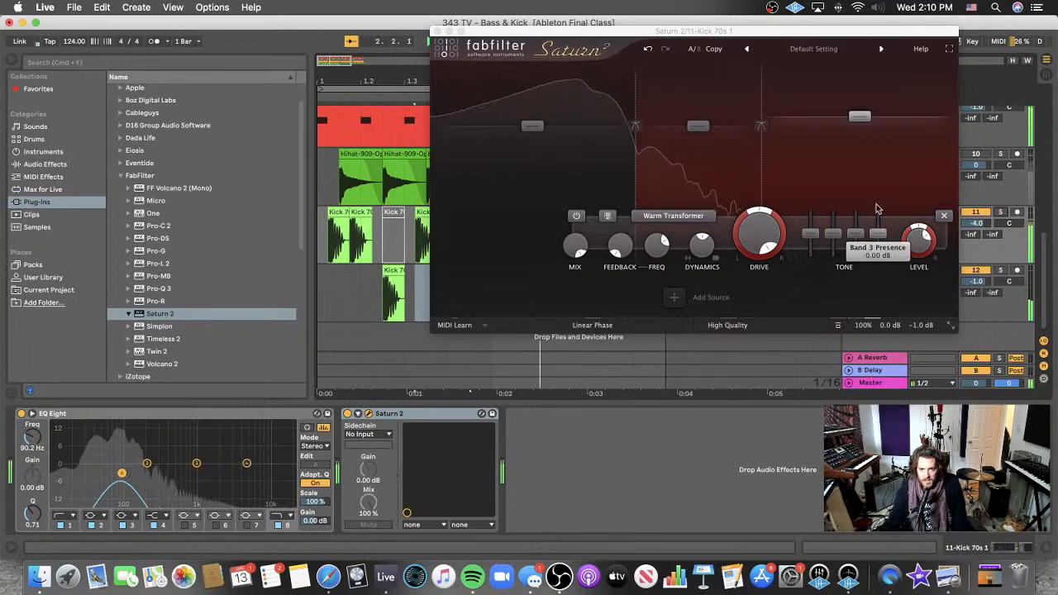
pyautogui.moveTo(915, 241); pyautogui.dragTo(909, 264)
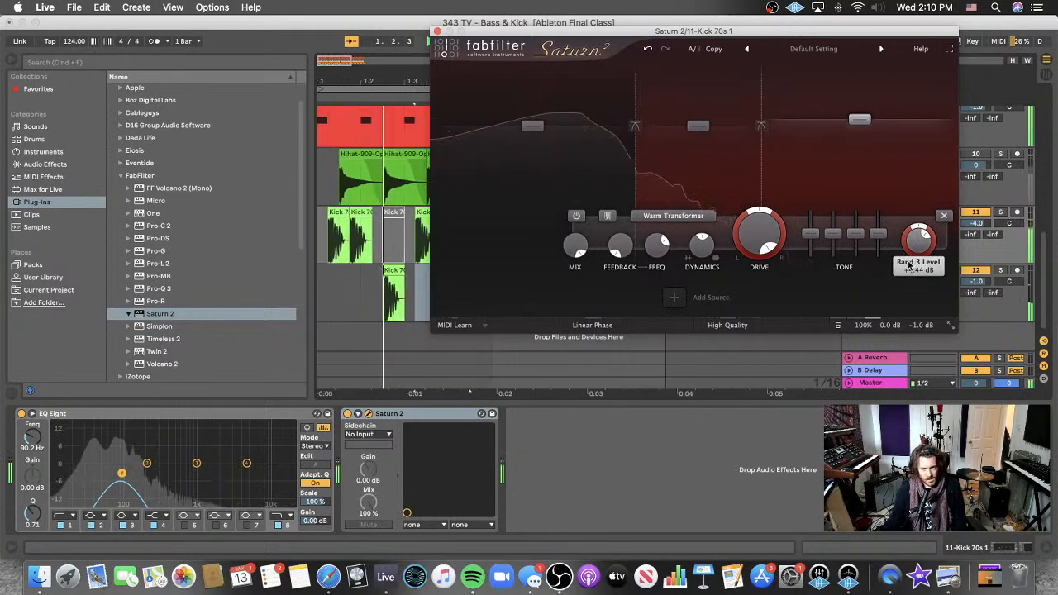
# - Try different volumes on track 11 while comparing Saturn 2 on and bypassed, ending at -4.0 dB
pyautogui.click(978, 214)
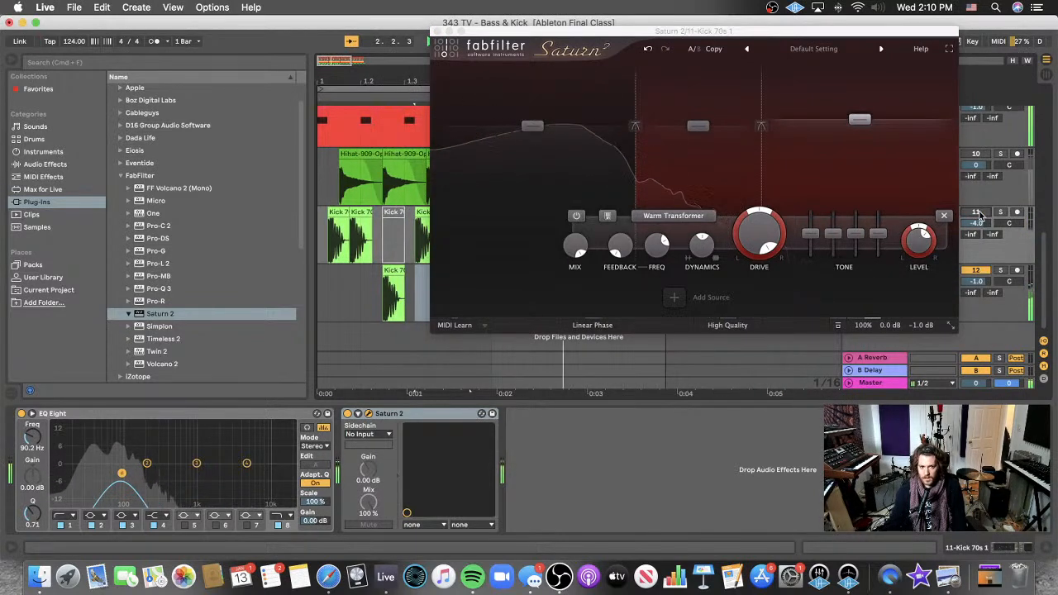
pyautogui.moveTo(980, 218); pyautogui.dragTo(980, 228)
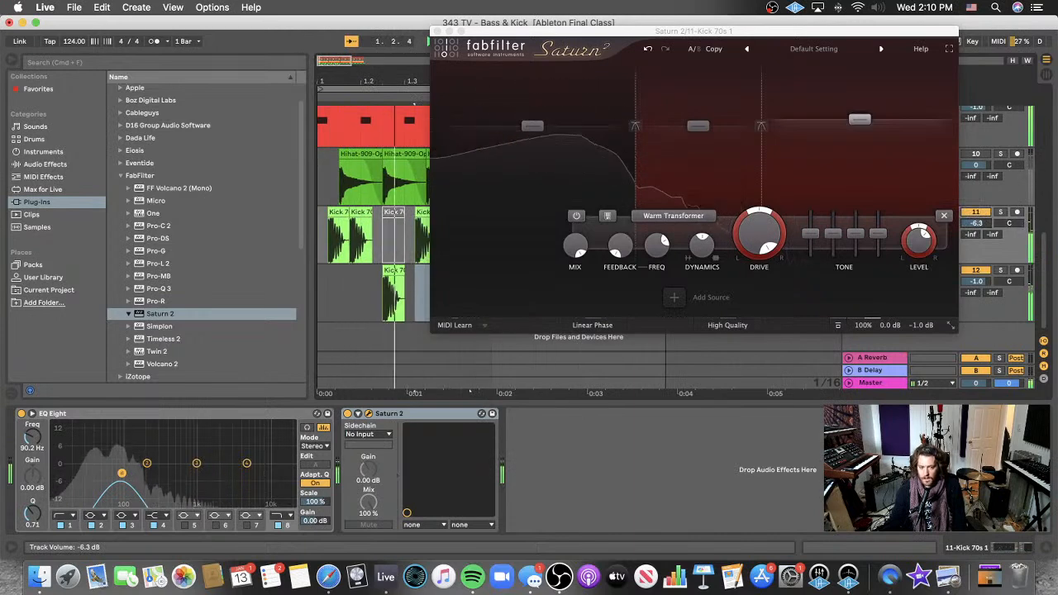
pyautogui.moveTo(978, 224); pyautogui.dragTo(978, 229)
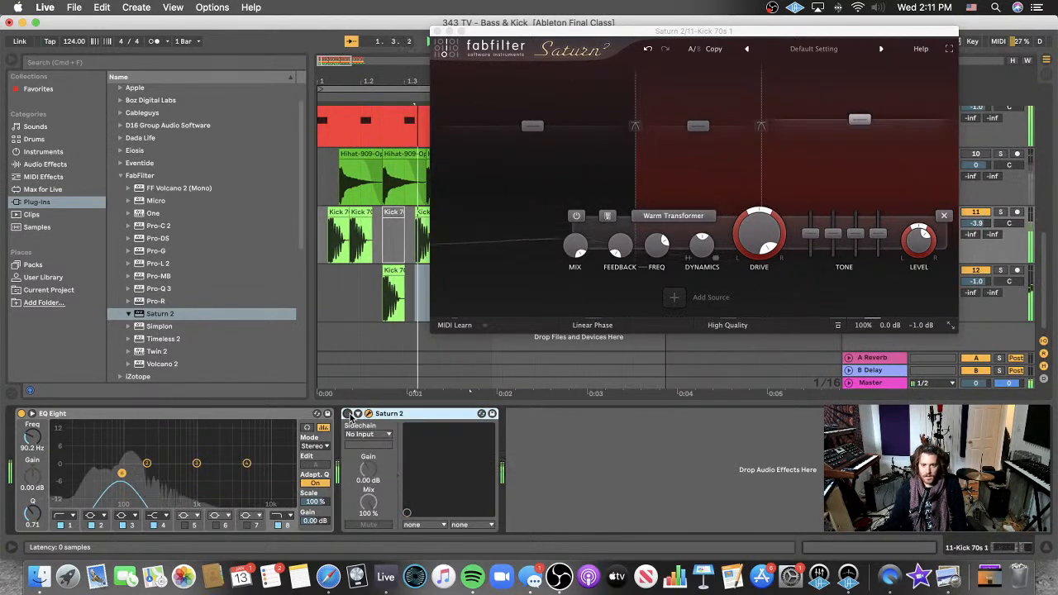
pyautogui.moveTo(982, 230); pyautogui.dragTo(983, 234)
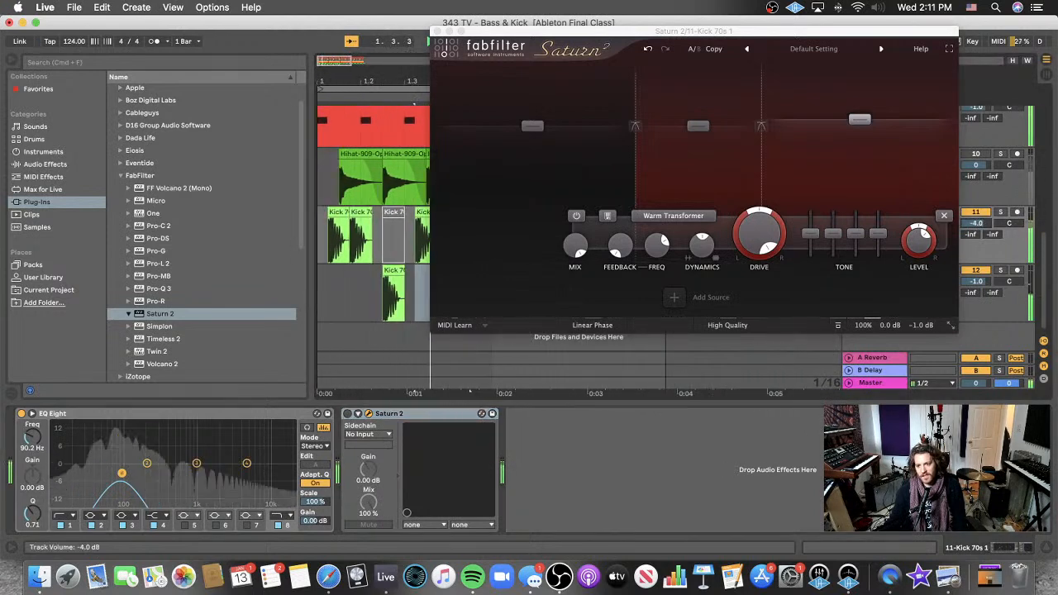
pyautogui.click(347, 415)
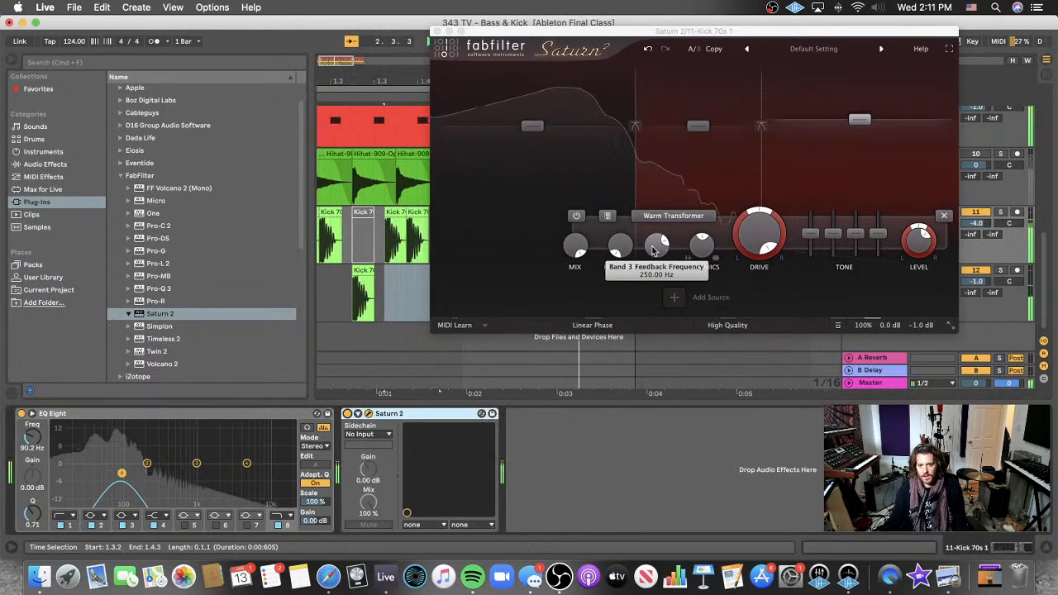
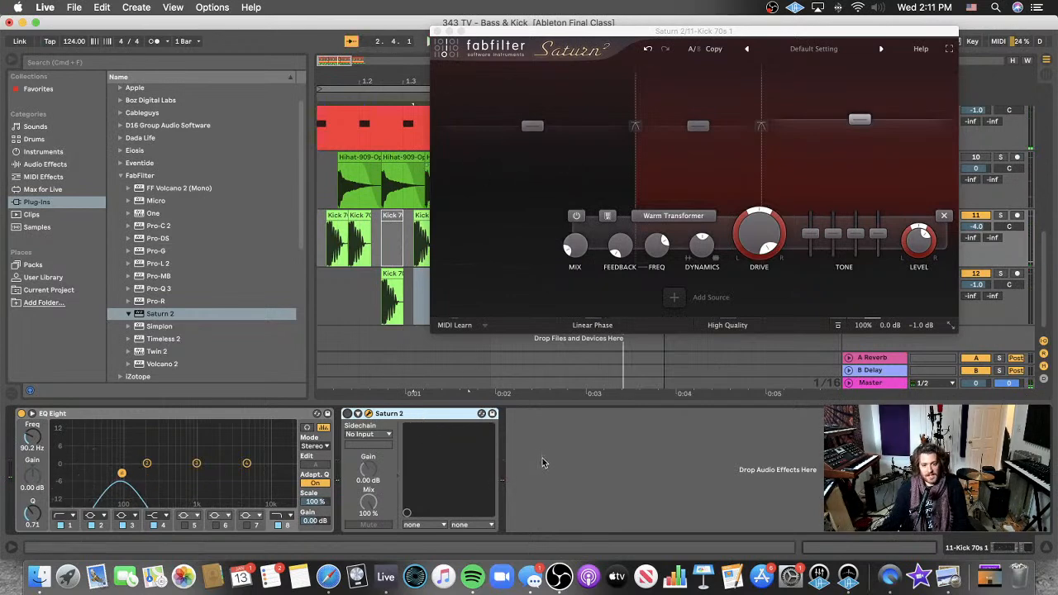
# - Delete Saturn 2 from Kick 70s 1 track 11 and show the devices of the Techno Kick track
pyautogui.press('Delete')
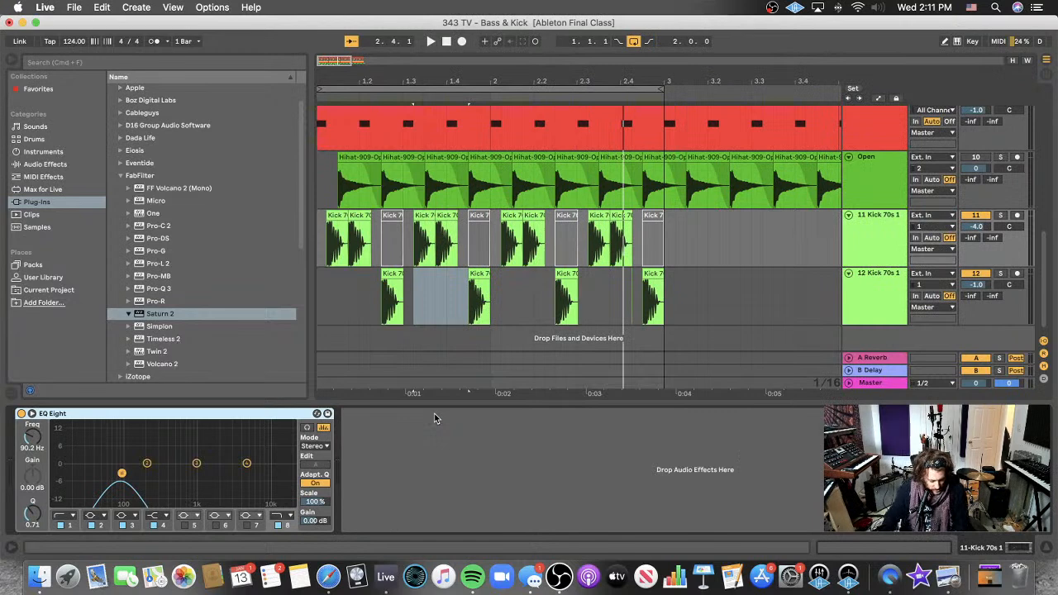
pyautogui.scroll(3, 852, 175)
pyautogui.click(866, 180)
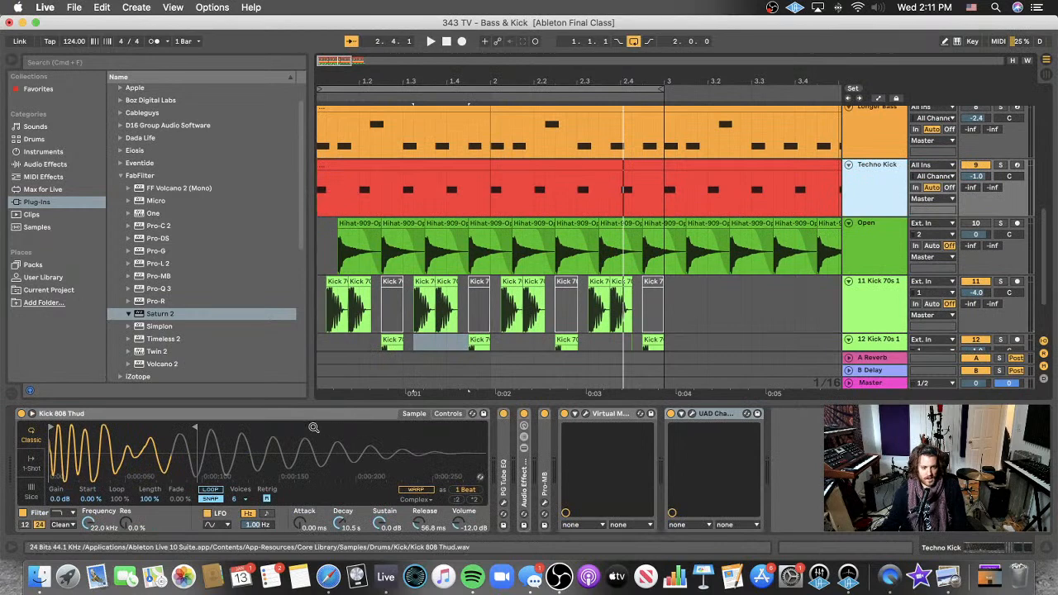
# - Fold the Kick 808 Thud and PG Tube EQ devices and unfold the Audio Effect Rack on Techno Kick
pyautogui.doubleClick(506, 453)
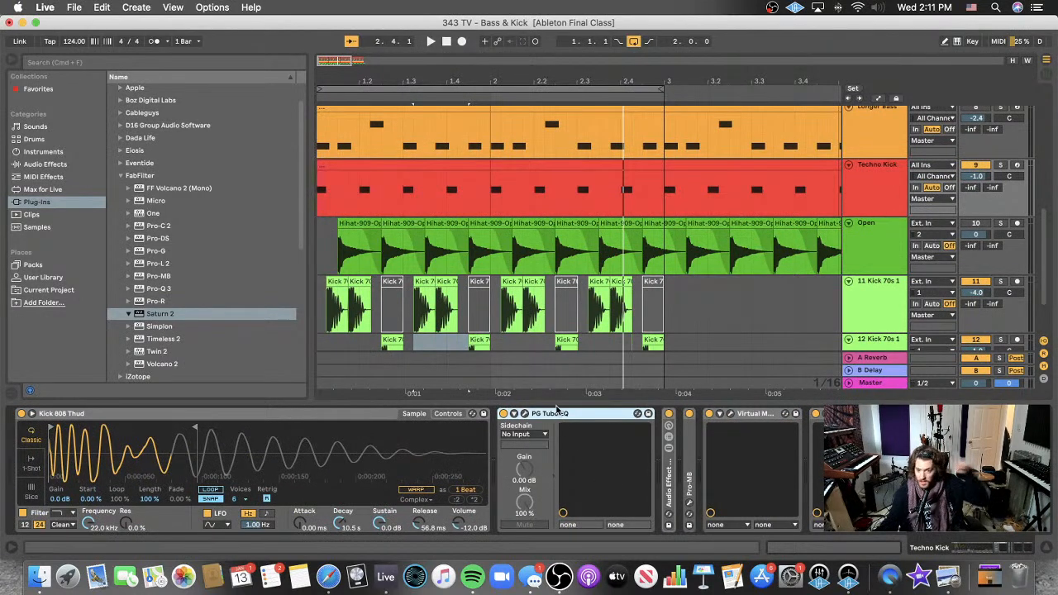
pyautogui.doubleClick(554, 414)
pyautogui.doubleClick(248, 414)
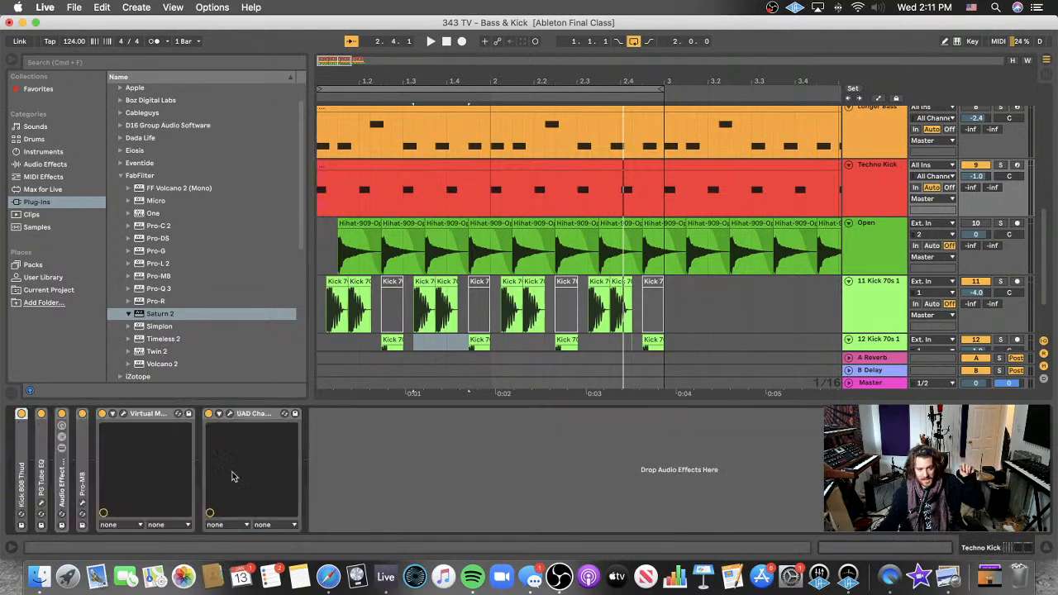
pyautogui.doubleClick(63, 476)
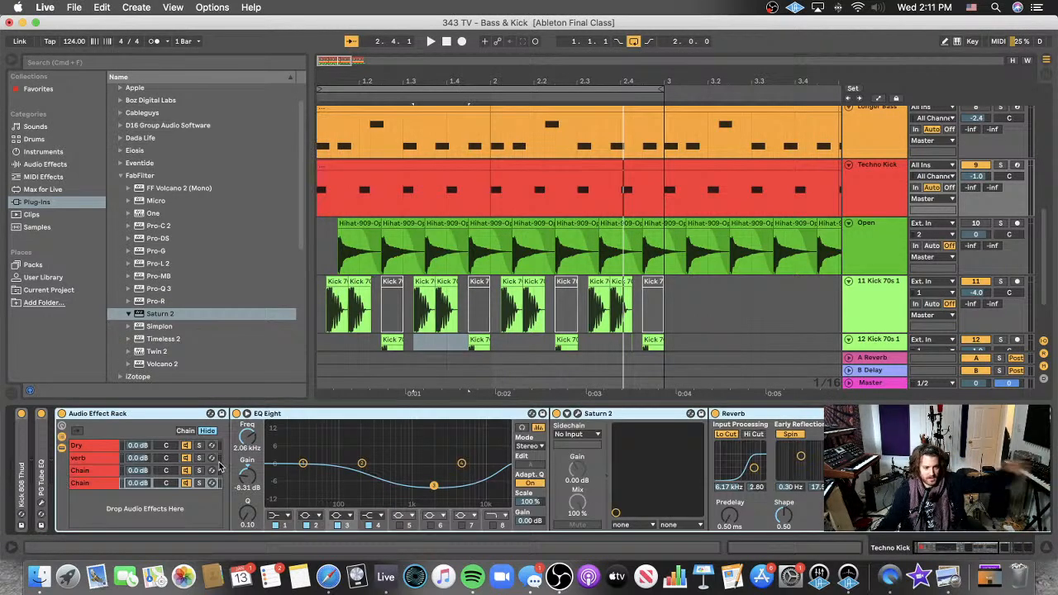
# - Audition the rack's verb chain in solo with the Techno Kick track soloed during playback
pyautogui.click(89, 457)
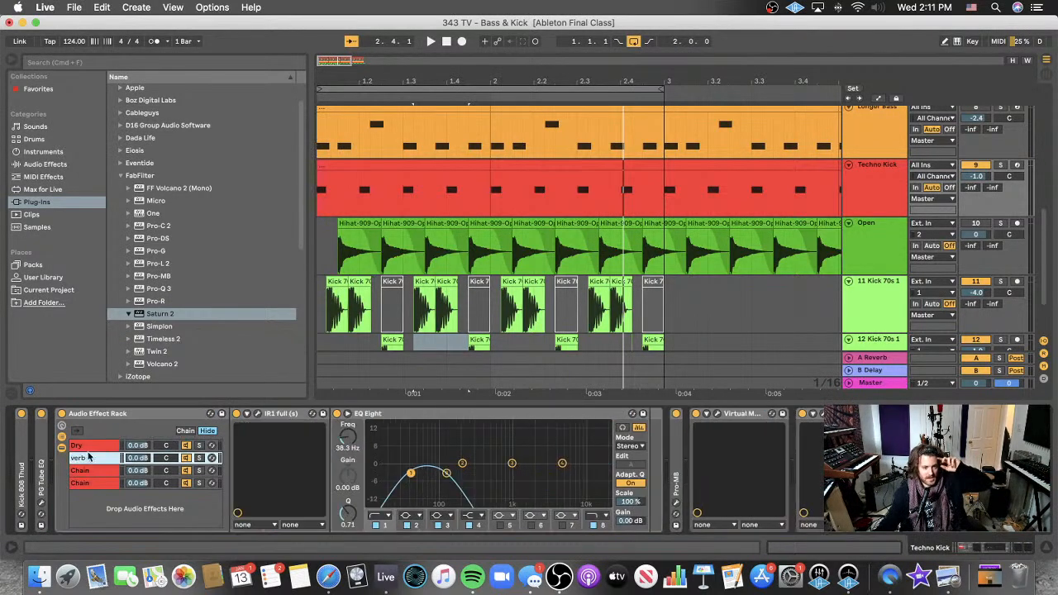
pyautogui.click(199, 458)
pyautogui.press('space')
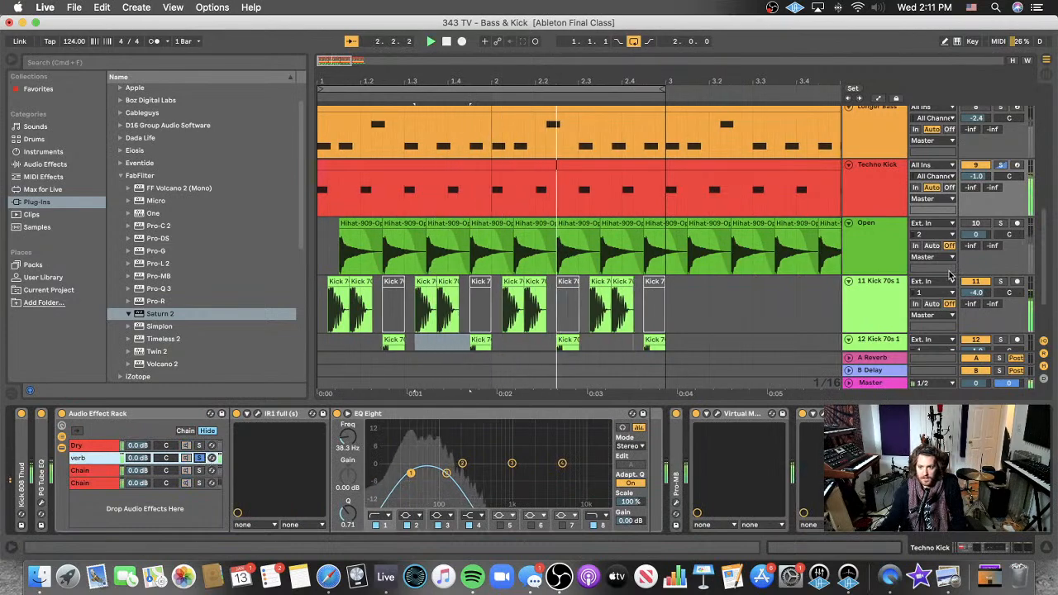
pyautogui.scroll(-2, 951, 276)
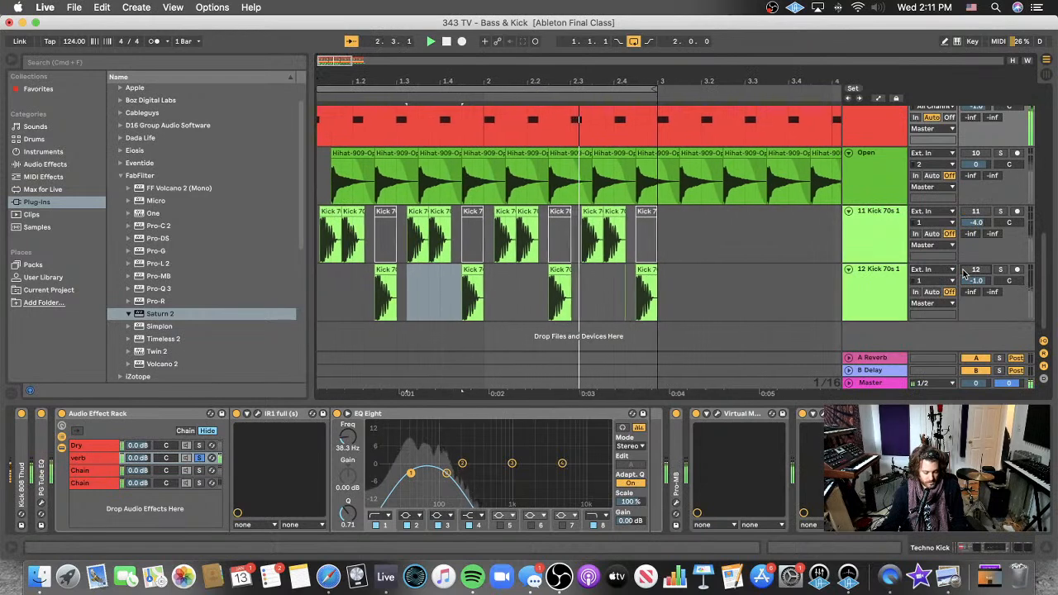
# - Solo the rack's Dry chain and layer in the verb and third chains one by one during playback
pyautogui.click(107, 444)
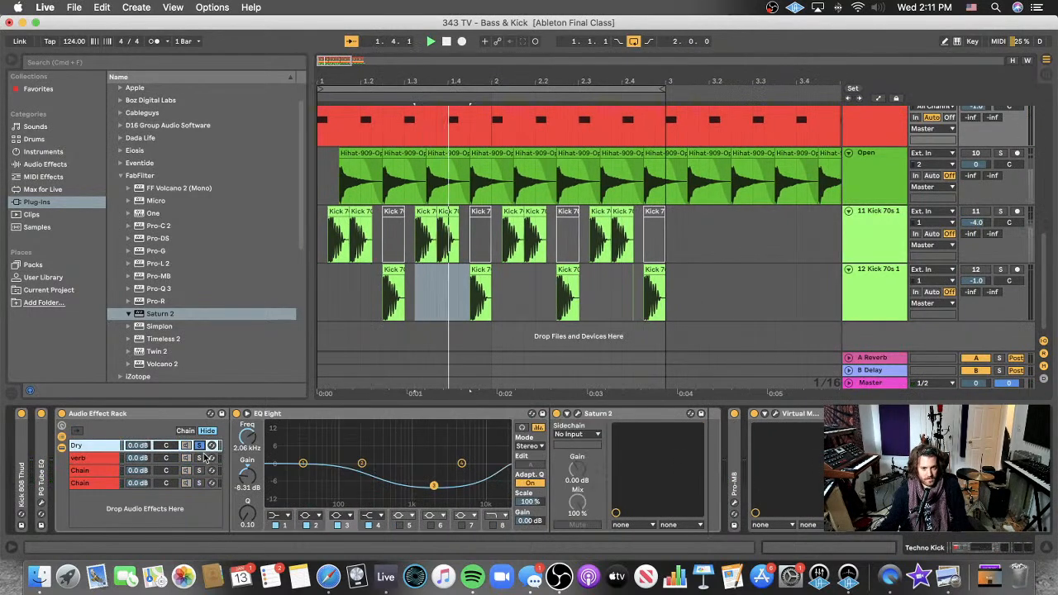
pyautogui.click(202, 460)
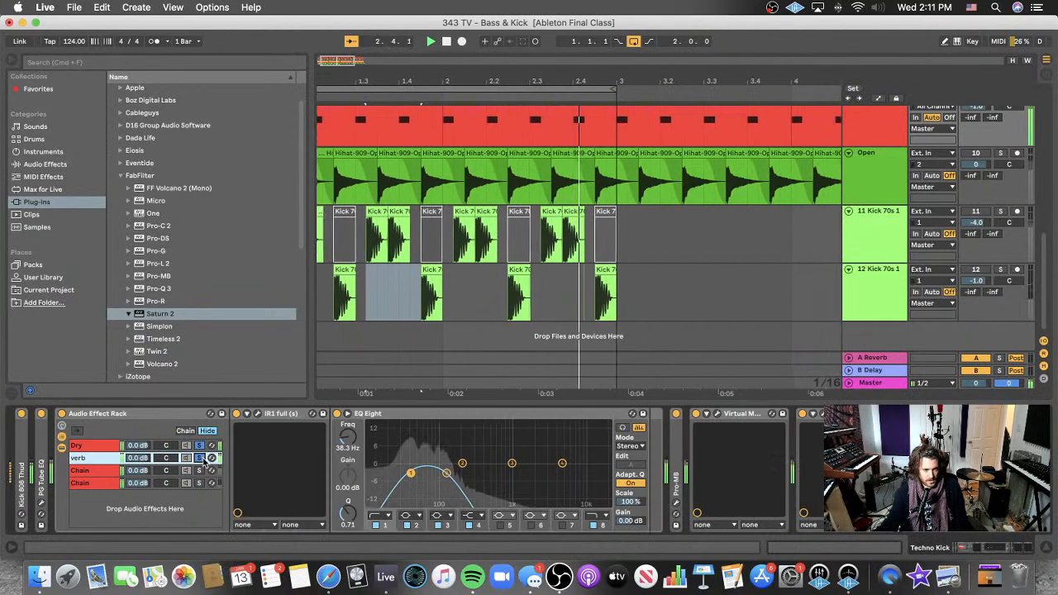
pyautogui.click(198, 472)
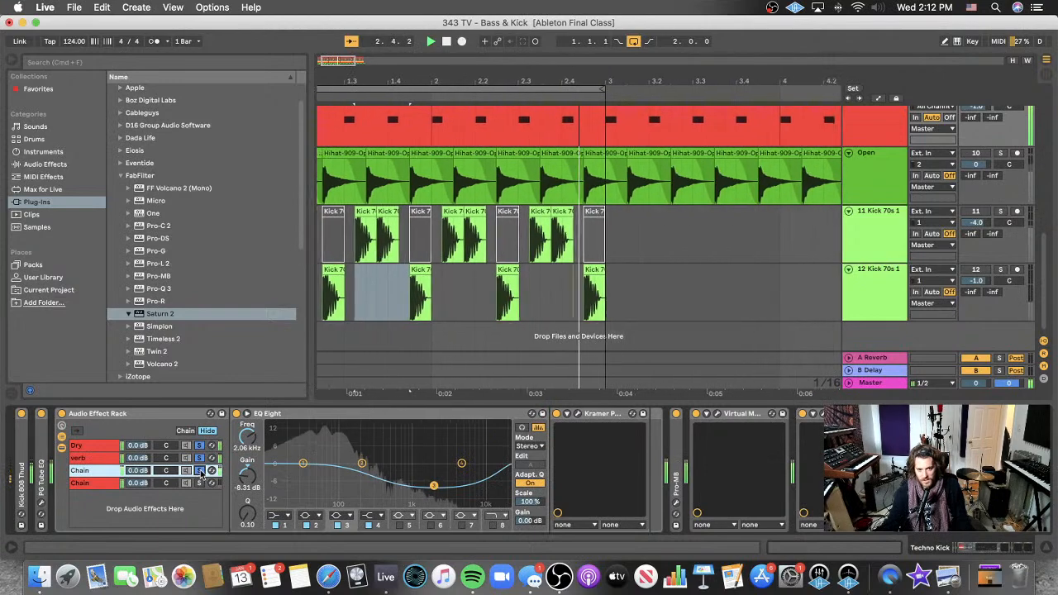
# - Audition the Dry, third and fourth chains individually, and solo all four rack chains together
pyautogui.click(197, 448)
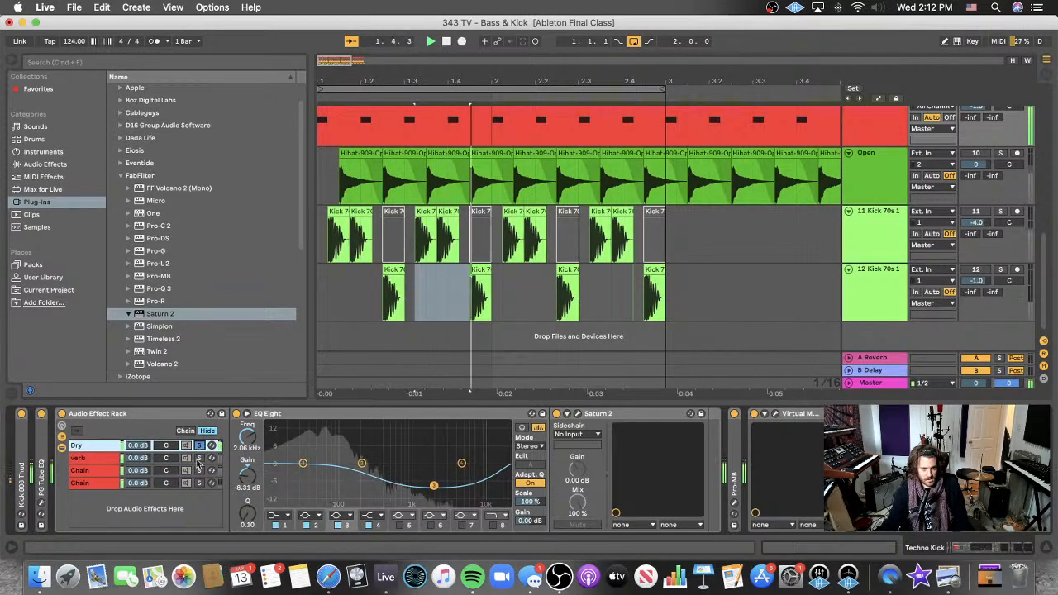
pyautogui.click(199, 471)
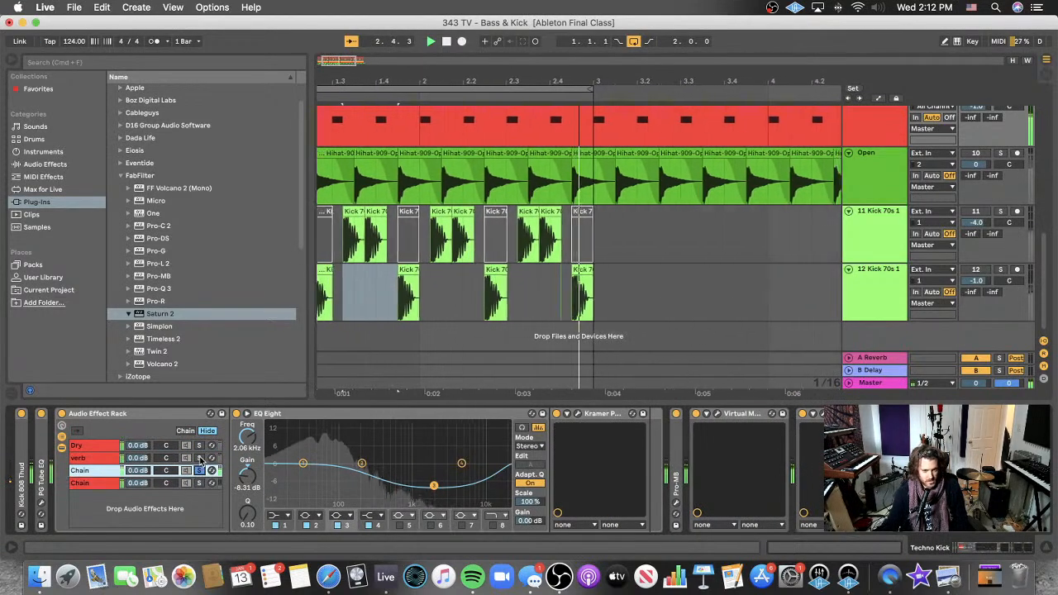
pyautogui.click(205, 446)
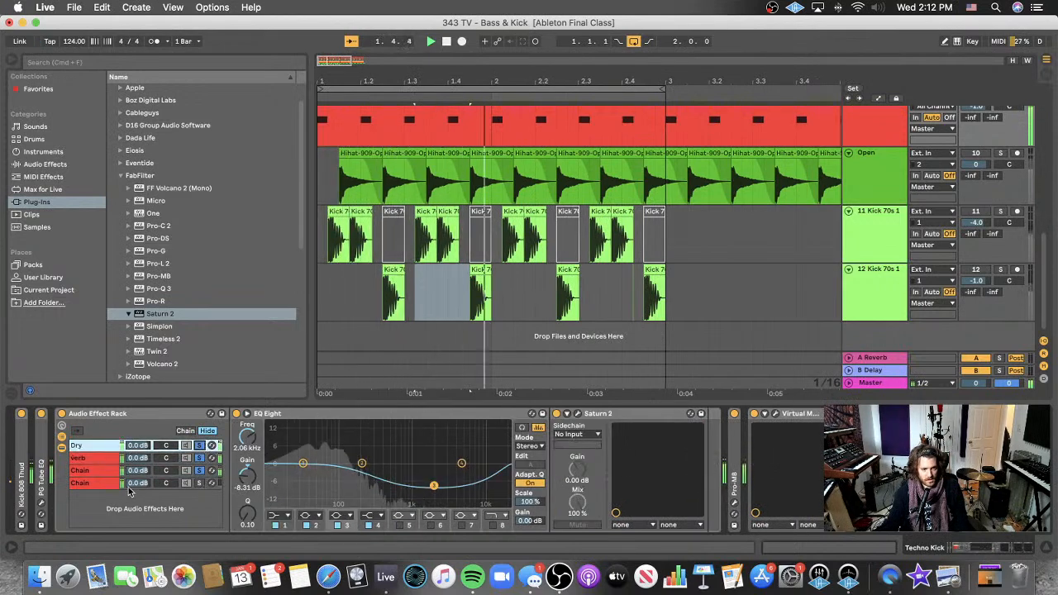
pyautogui.click(205, 485)
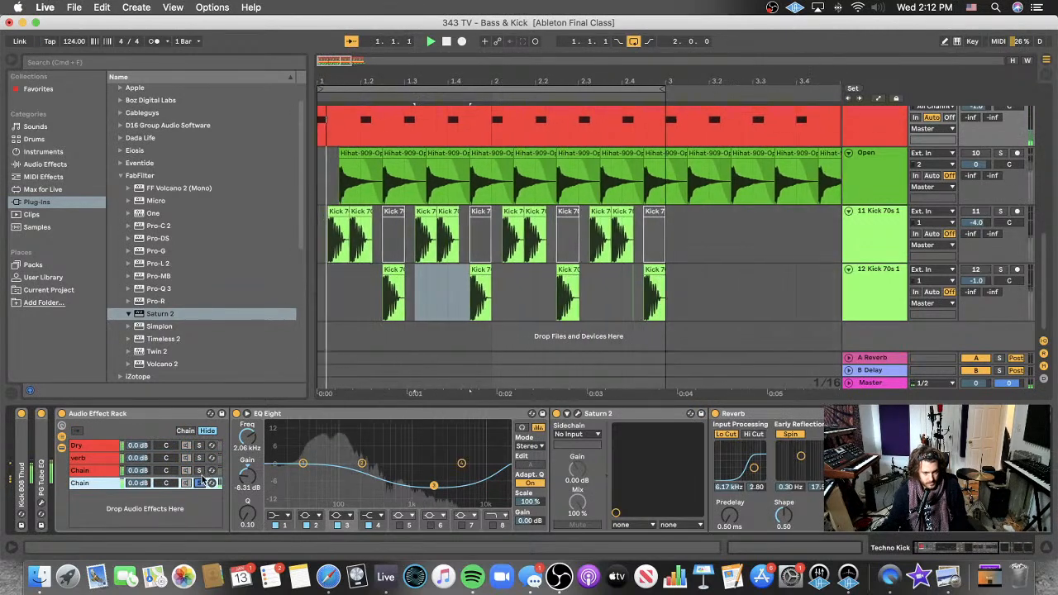
pyautogui.click(200, 471)
pyautogui.click(200, 447)
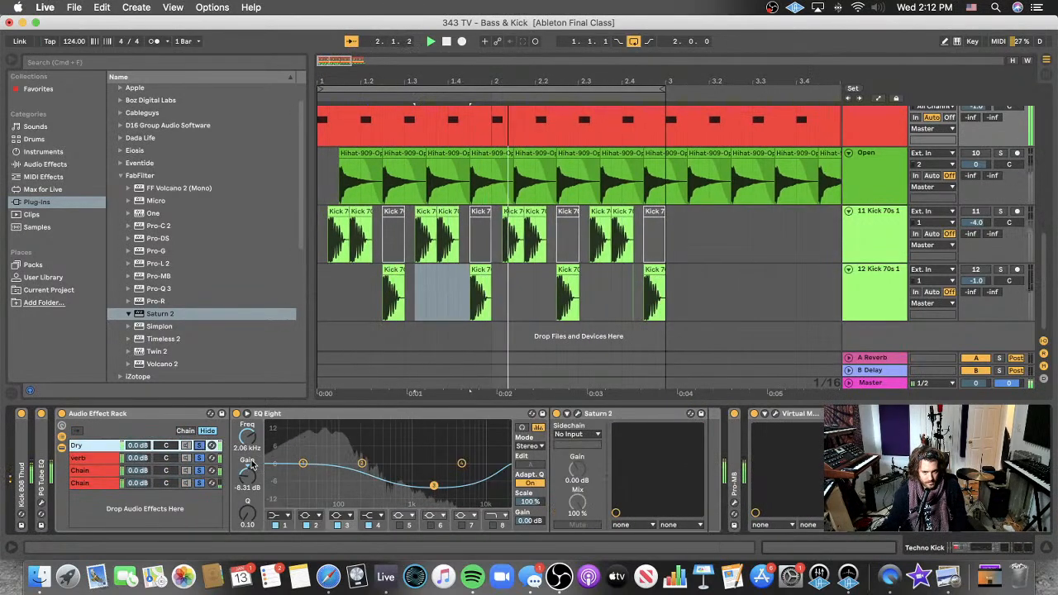
# - Inspect the Saturn 2 settings on the Techno Kick rack's Dry chain and close its window
pyautogui.click(567, 413)
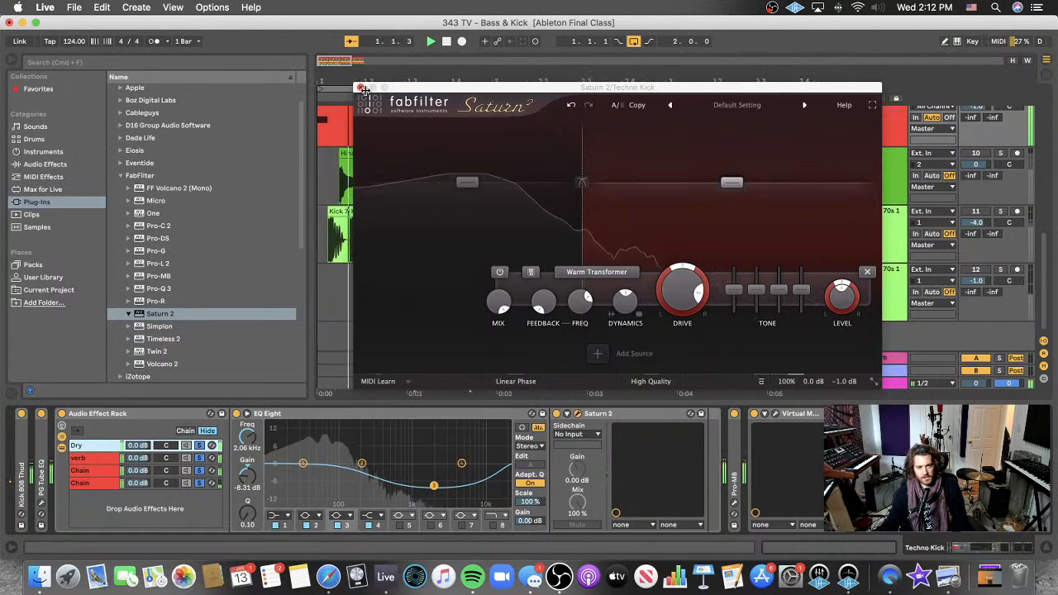
pyautogui.click(549, 271)
pyautogui.click(361, 88)
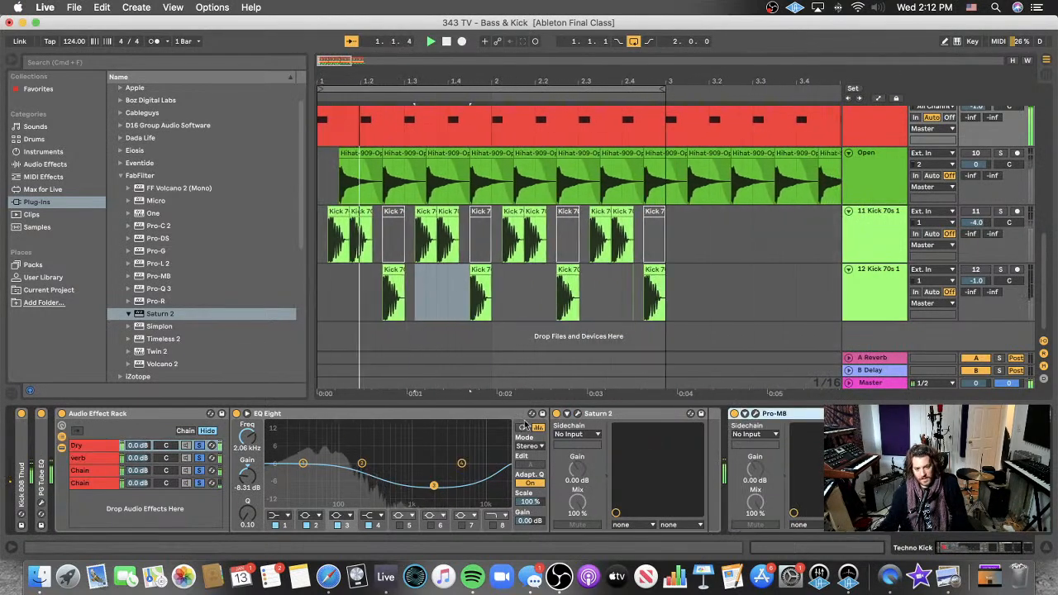
# - Fold the Audio Effect Rack and open Techno Kick's Pro-MB to examine Band 1's compression settings and Attack
pyautogui.doubleClick(184, 416)
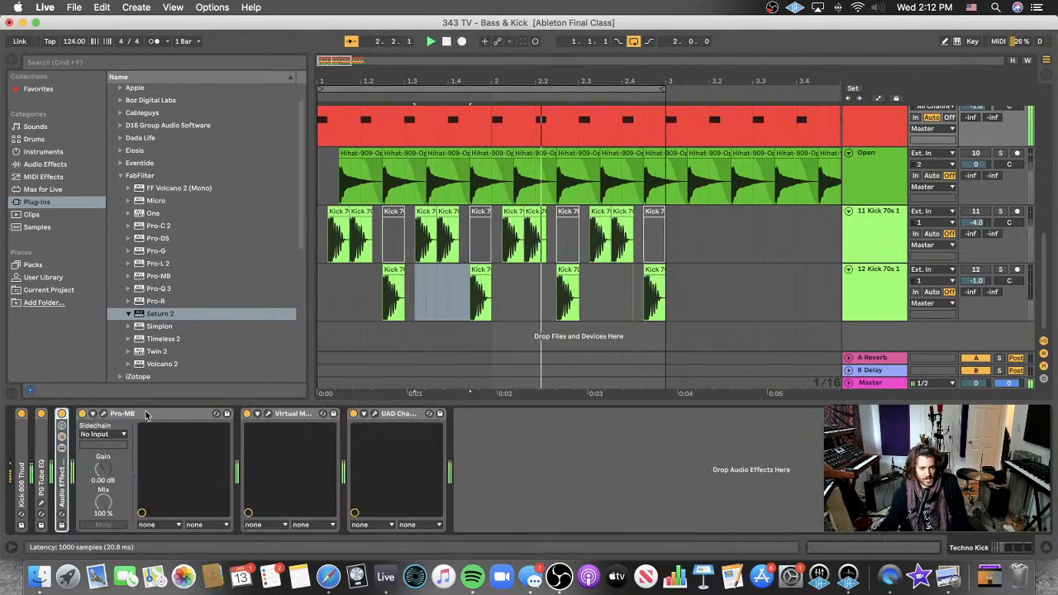
pyautogui.click(175, 415)
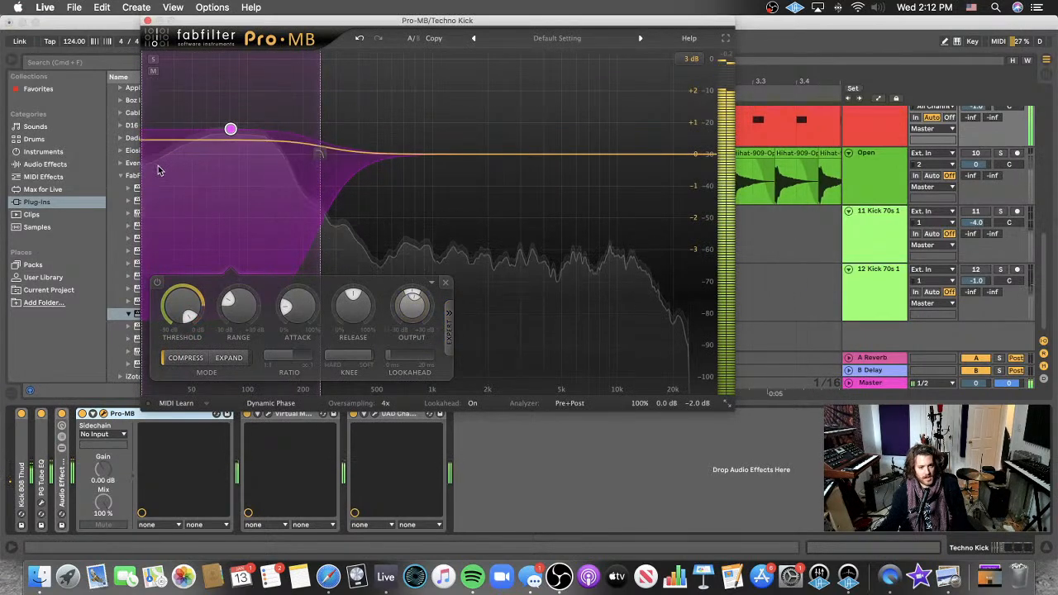
pyautogui.moveTo(295, 307)
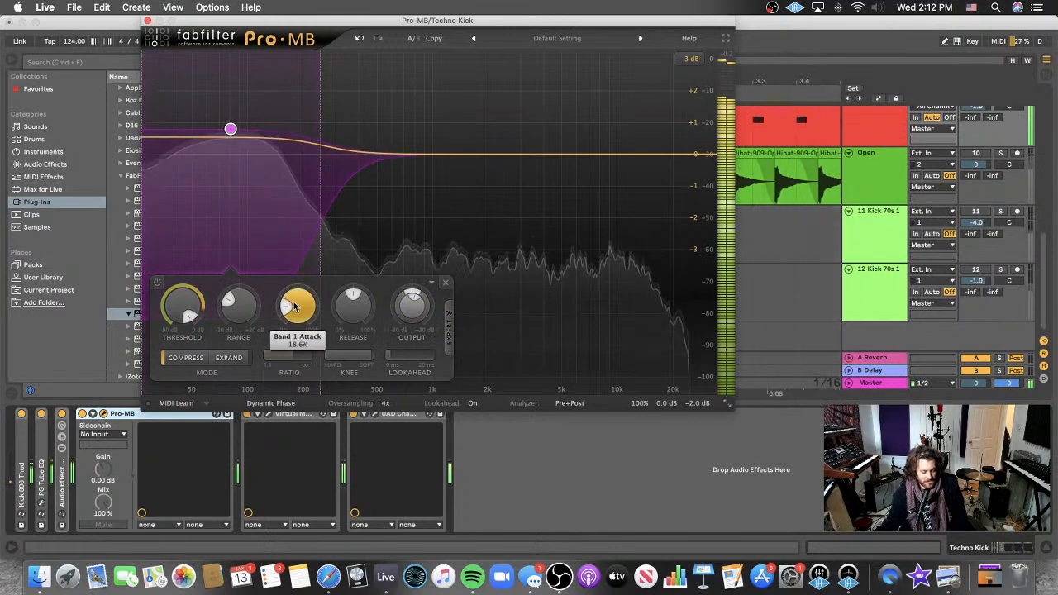
# - Finish reviewing Techno Kick's Pro-MB, and inspect its Virtual Mix Rack and Curve Bender settings, closing each plug-in window
pyautogui.moveTo(353, 308)
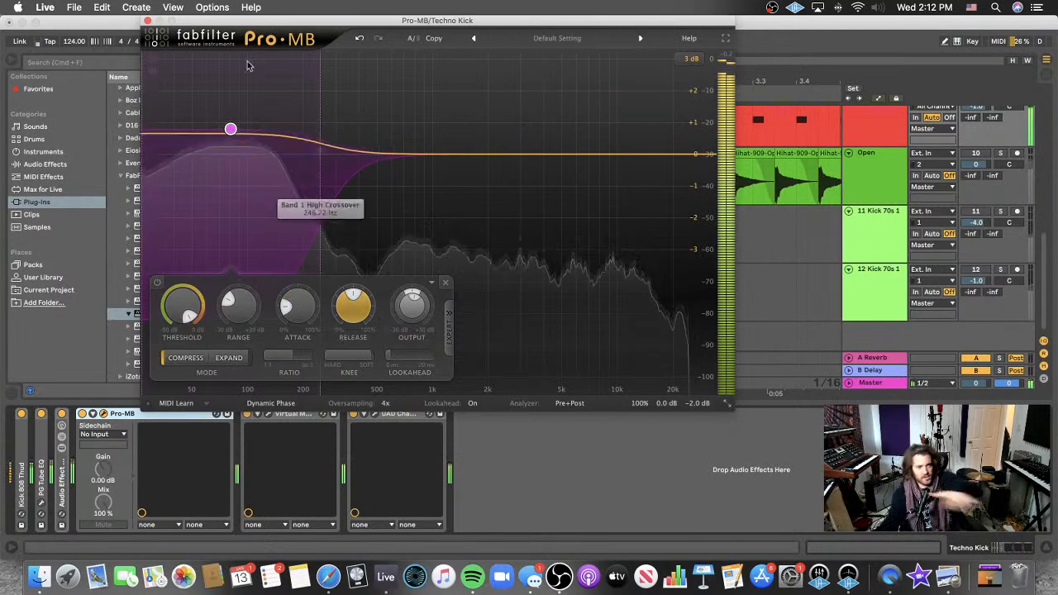
pyautogui.press('super+alt+p')
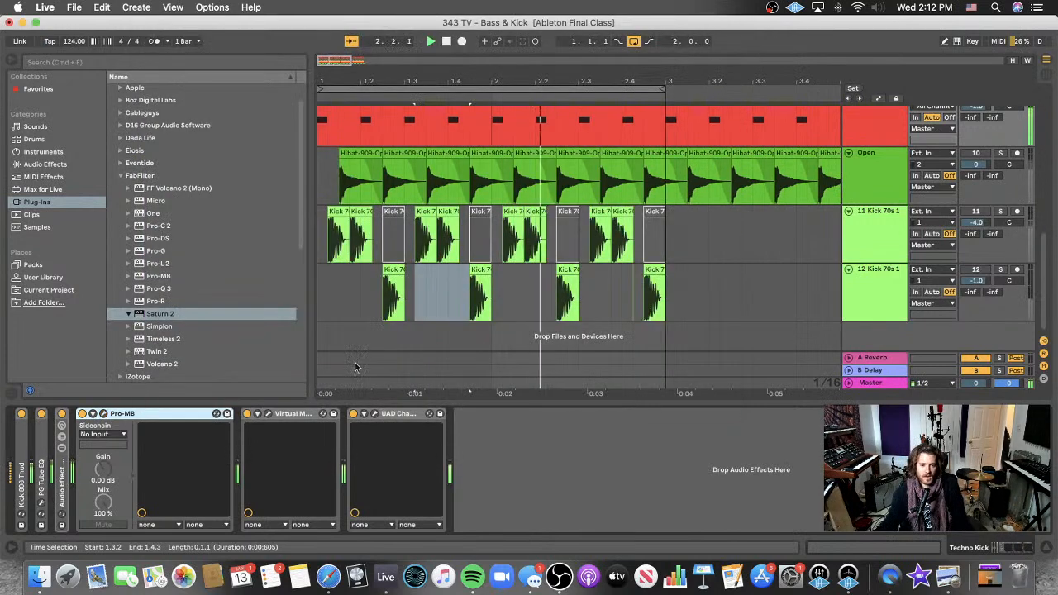
pyautogui.click(268, 413)
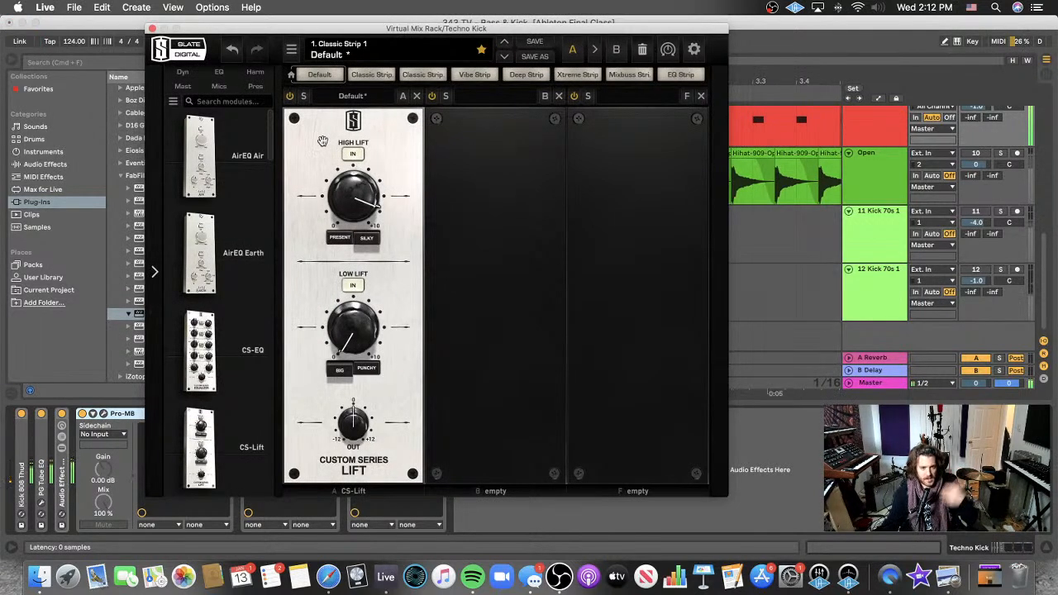
pyautogui.click(151, 29)
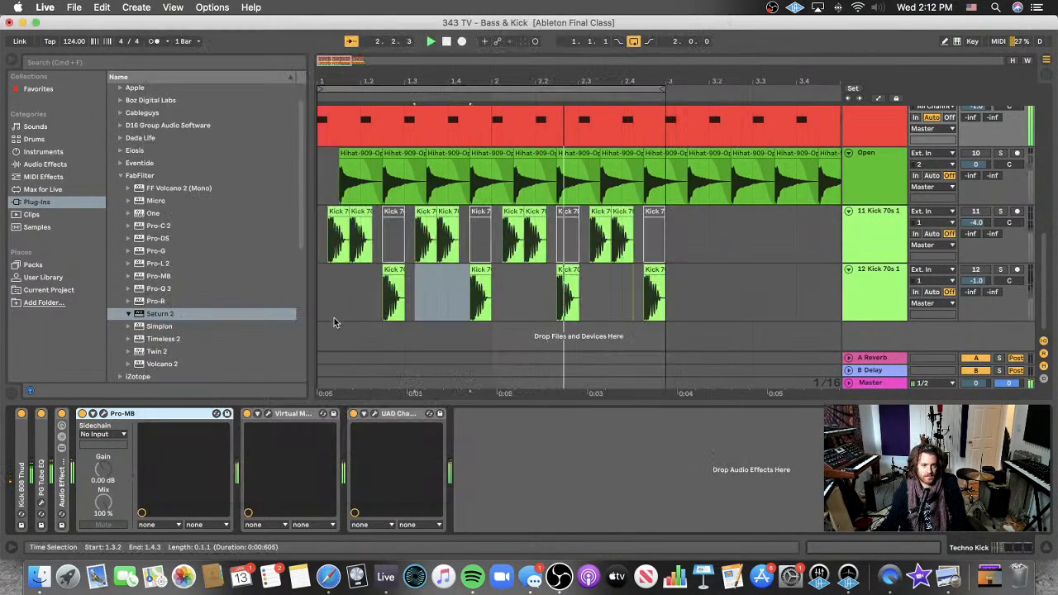
pyautogui.click(374, 415)
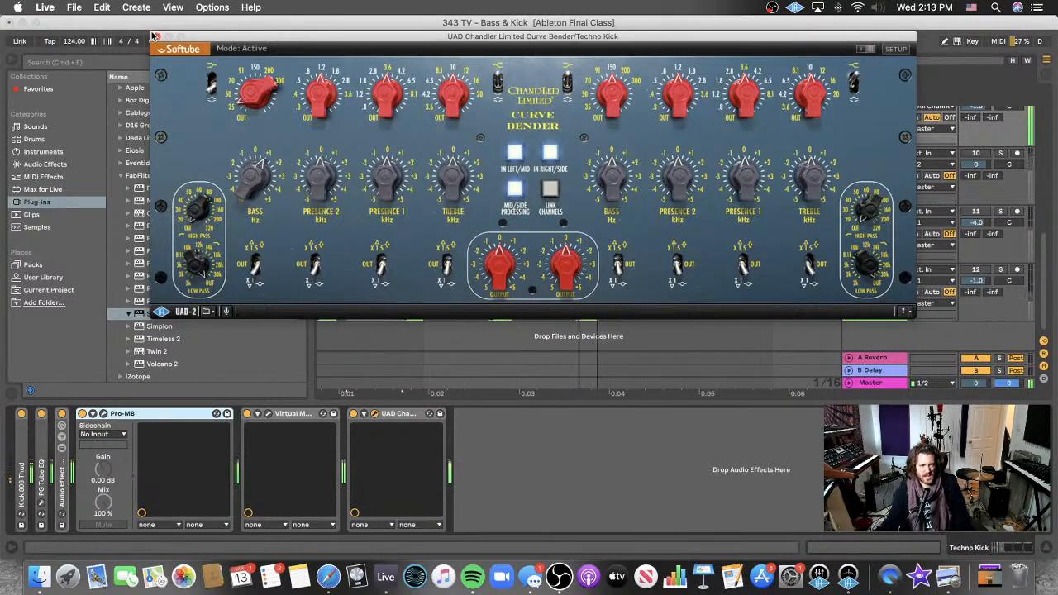
pyautogui.press('super+alt+p')
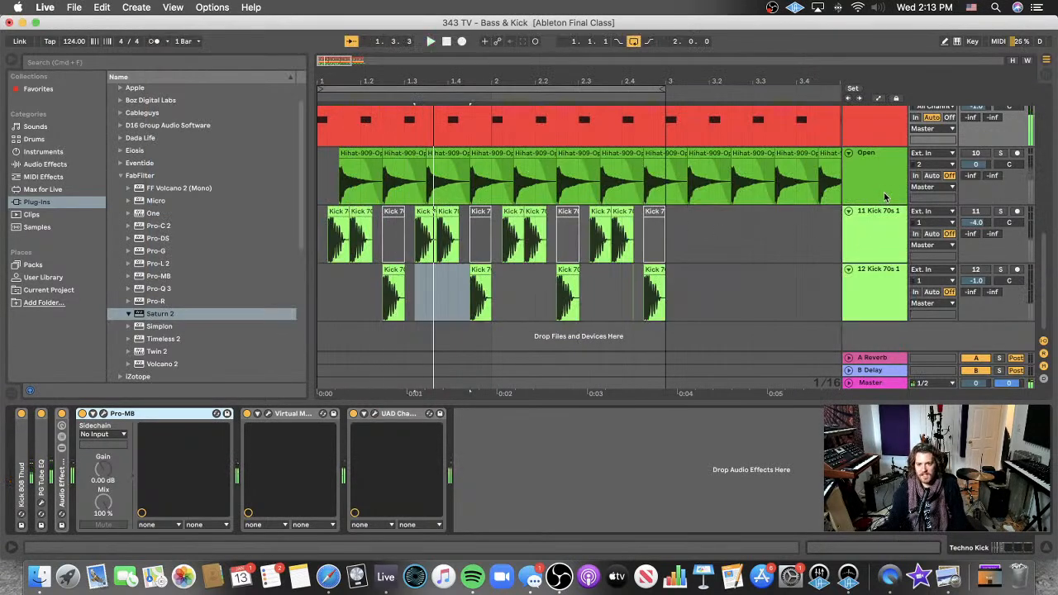
# - Audition the Techno Kick together with the 11 Kick 70s 1 track in solo, and stop playback
pyautogui.scroll(2, 884, 196)
pyautogui.scroll(-2, 884, 196)
pyautogui.click(1002, 109)
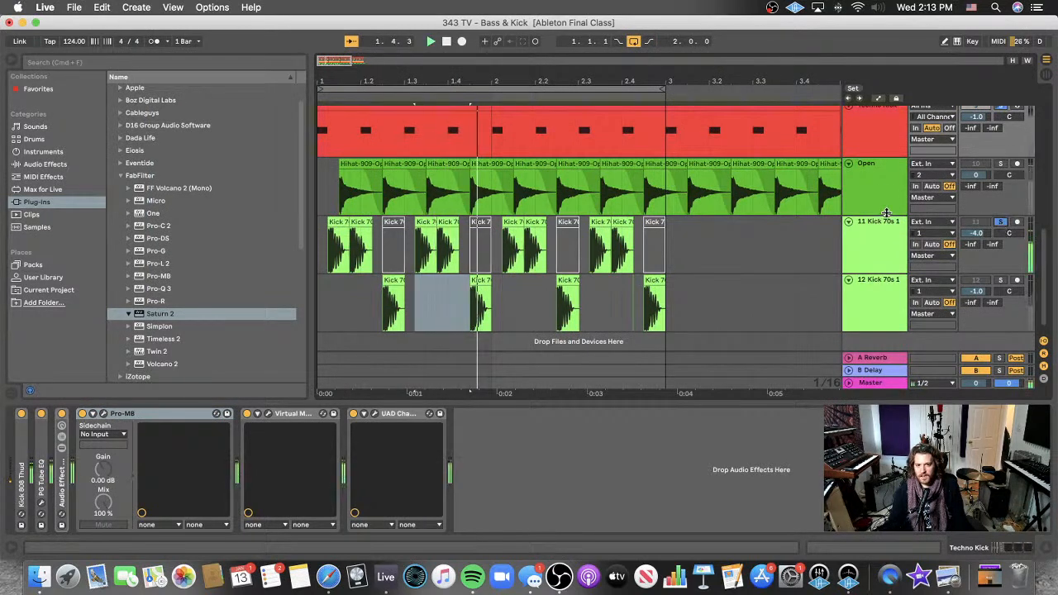
pyautogui.click(1001, 223)
pyautogui.scroll(1, 996, 140)
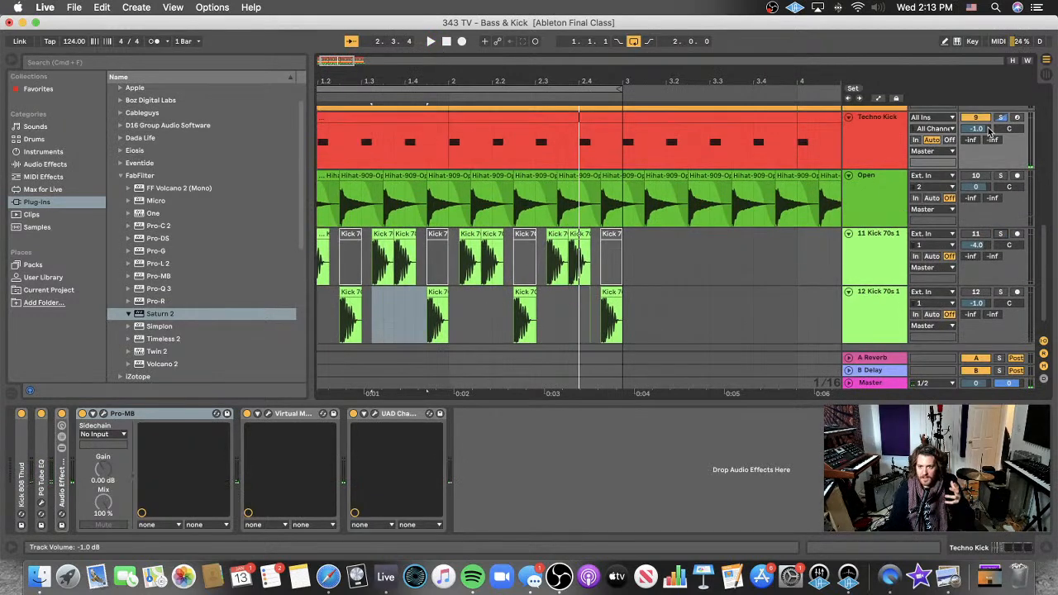
# - Solo the Techno Kick, restart loop playback, and clear the solo while leaving the track active
pyautogui.scroll(8, 1003, 118)
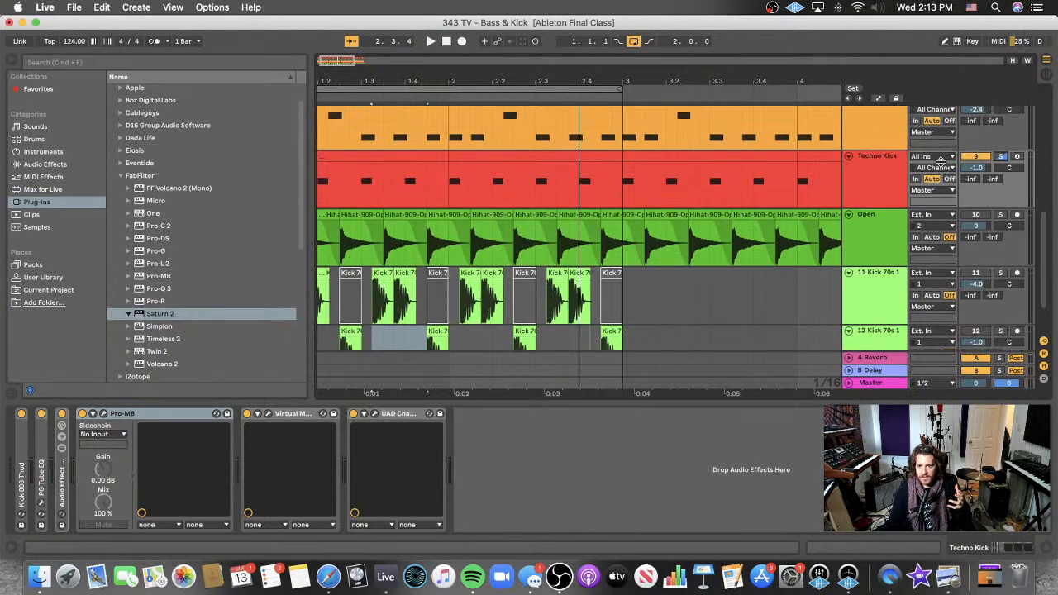
pyautogui.scroll(-8, 1026, 184)
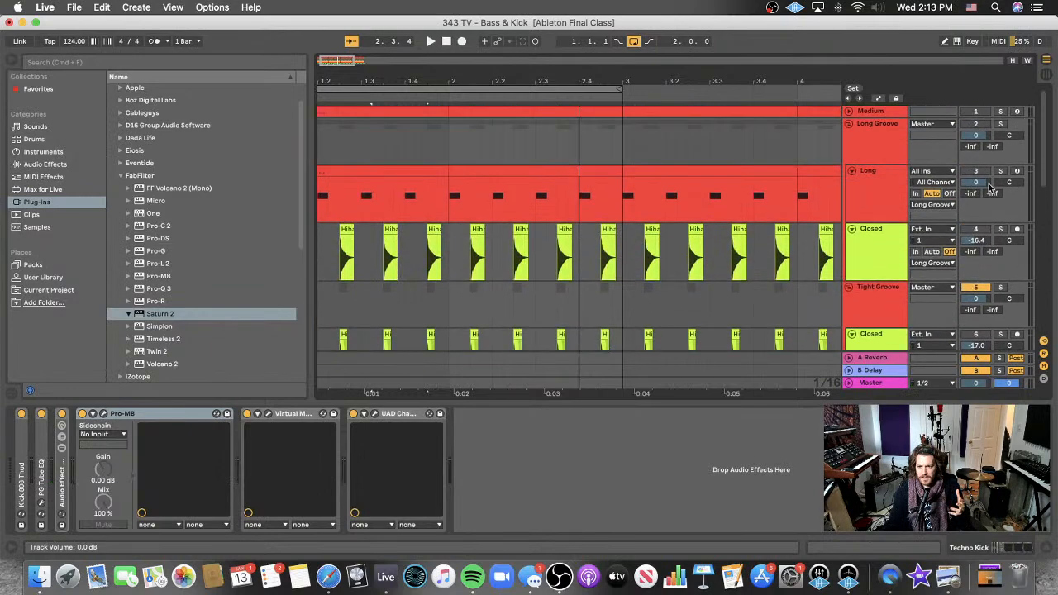
pyautogui.click(921, 201)
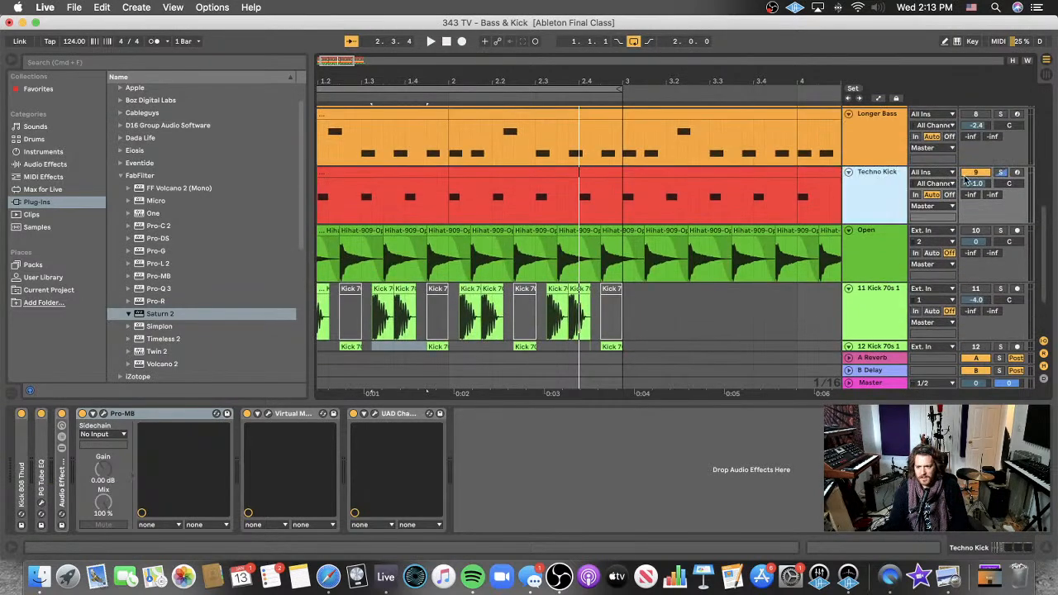
pyautogui.click(1000, 172)
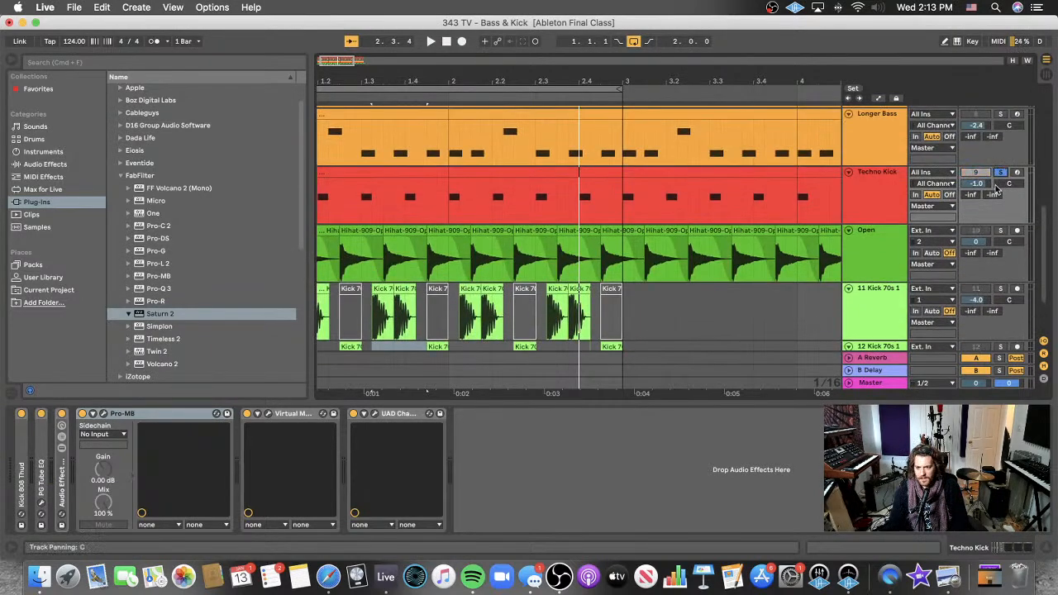
pyautogui.scroll(-3, 984, 181)
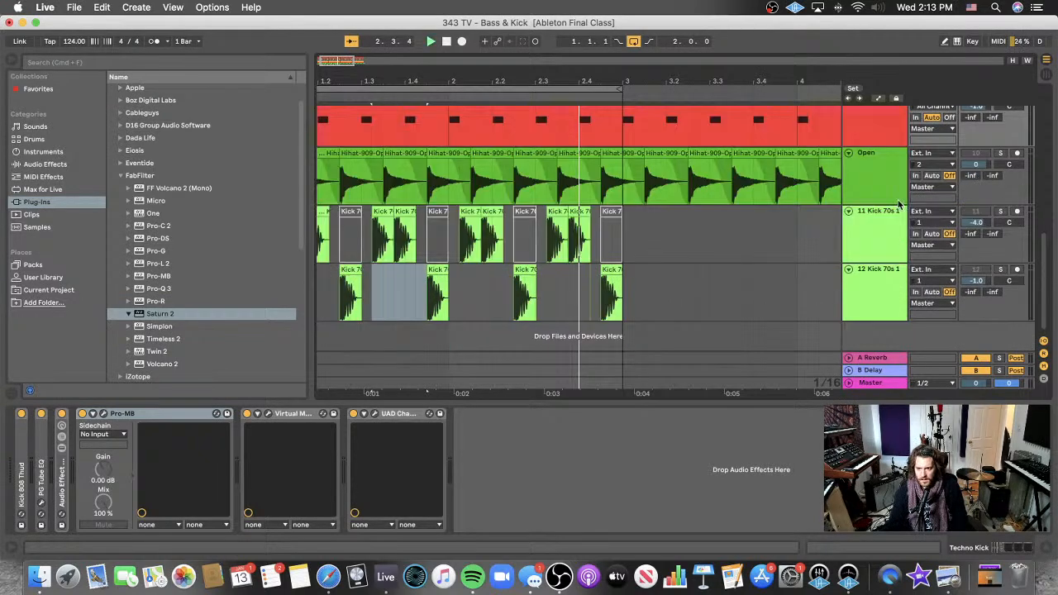
pyautogui.scroll(3, 950, 190)
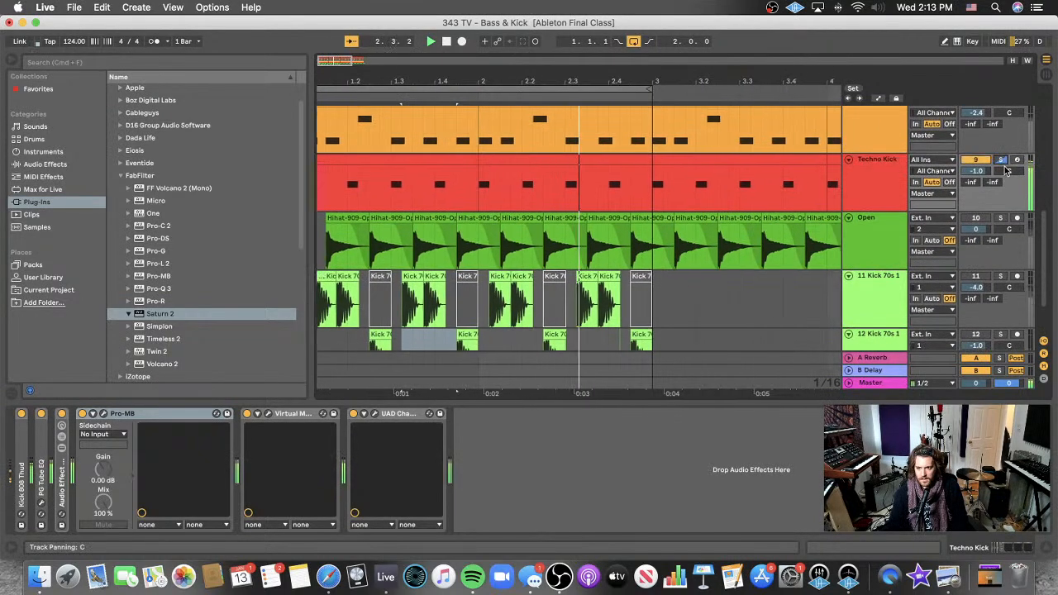
pyautogui.click(884, 181)
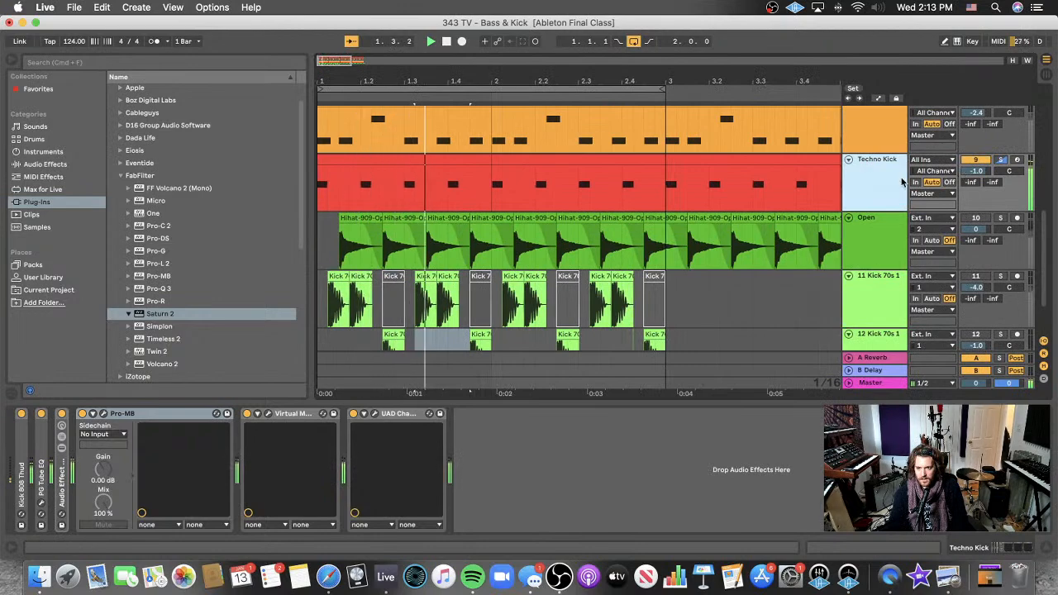
# - Activate both Kick 70s 1 rumble tracks beneath the Techno Kick, auditioning track 12 in solo during playback
pyautogui.scroll(3, 897, 198)
pyautogui.scroll(-3, 893, 211)
pyautogui.scroll(3, 891, 220)
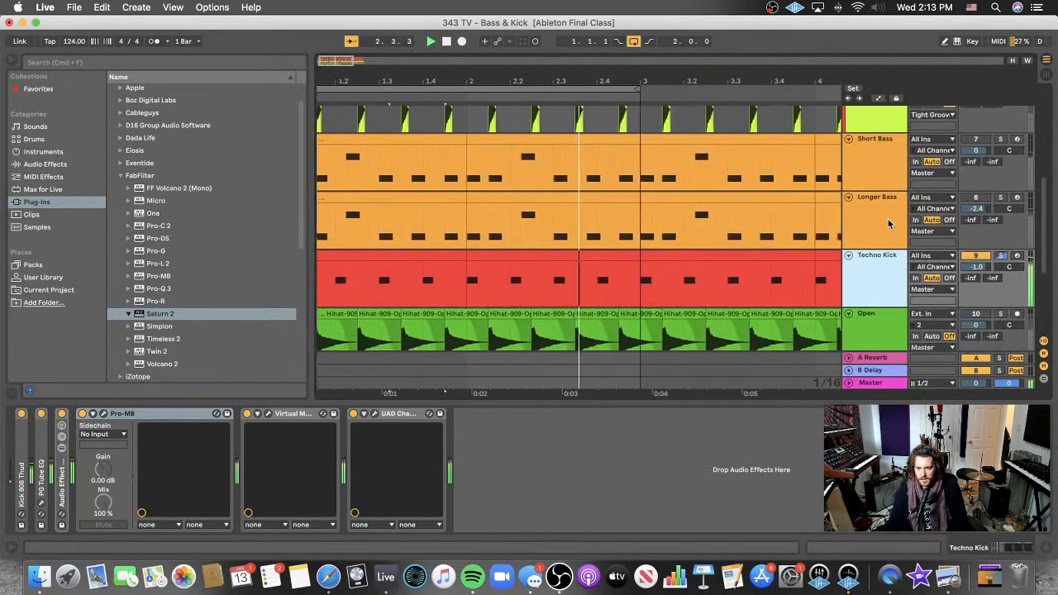
pyautogui.scroll(-2, 889, 223)
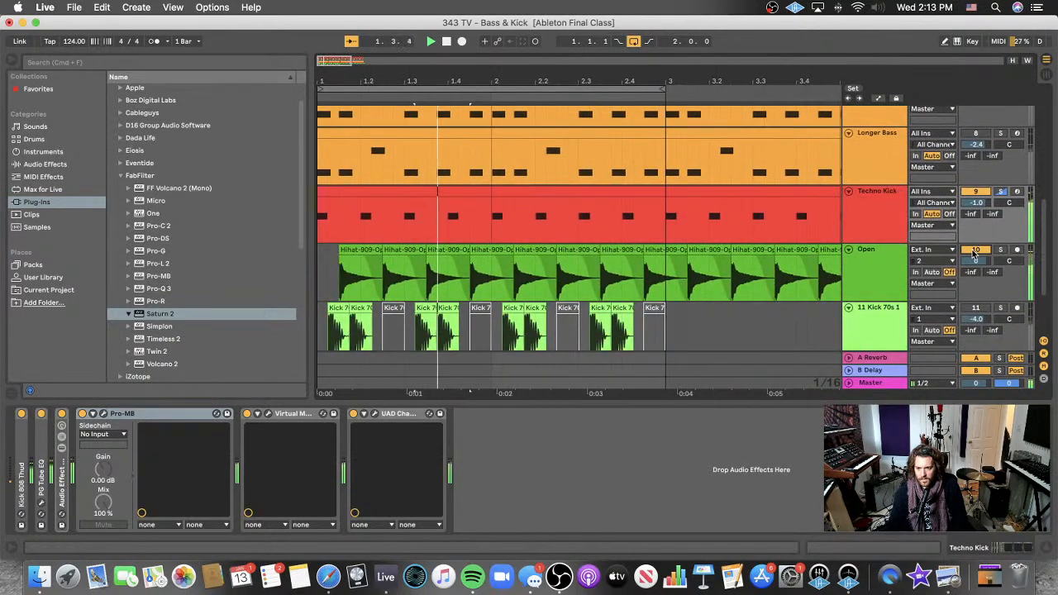
pyautogui.scroll(-3, 868, 245)
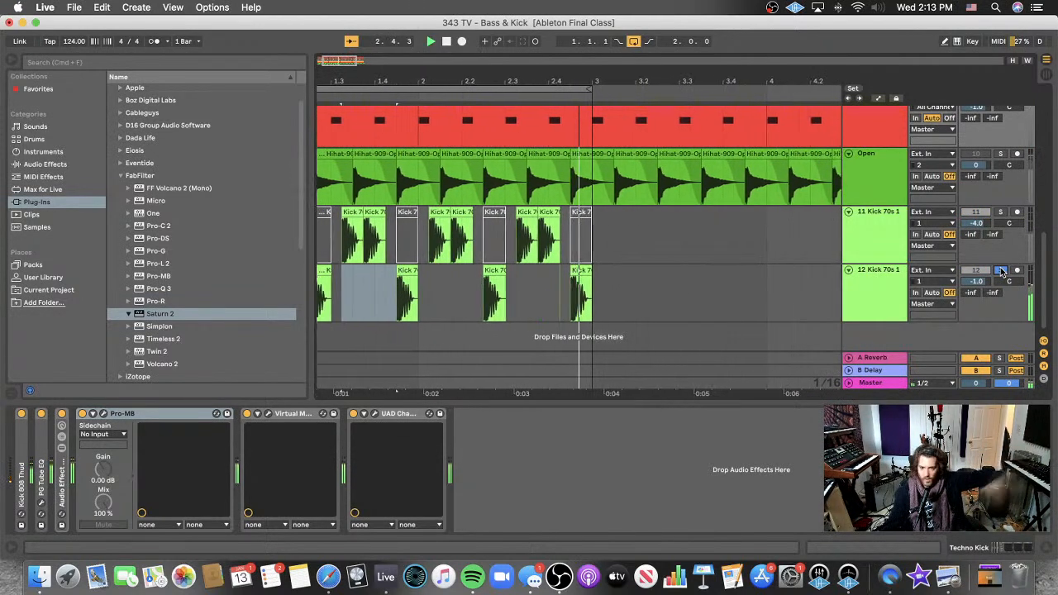
pyautogui.click(1002, 270)
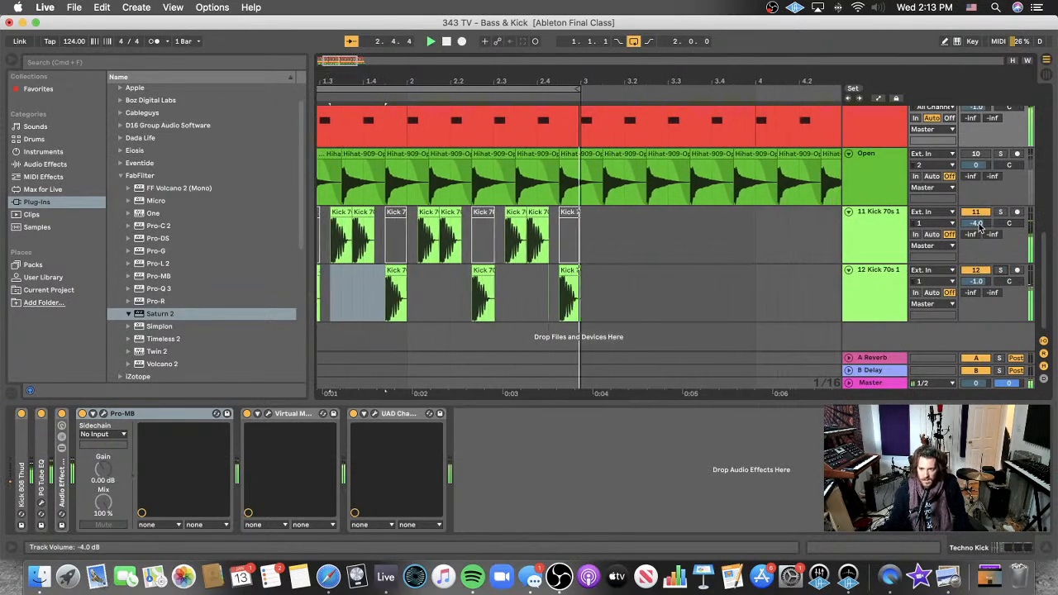
# - Activate the Long Groove group and its Closed hi-hat, setting the hat's volume to -17.1 dB and reverb send to -9.4 dB
pyautogui.scroll(3, 955, 224)
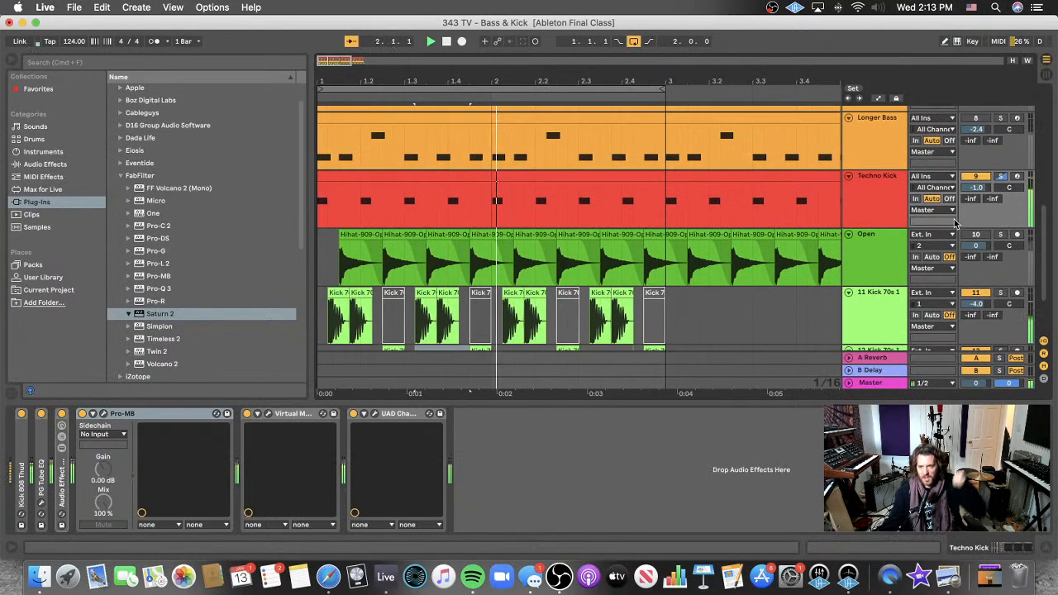
pyautogui.scroll(6, 889, 202)
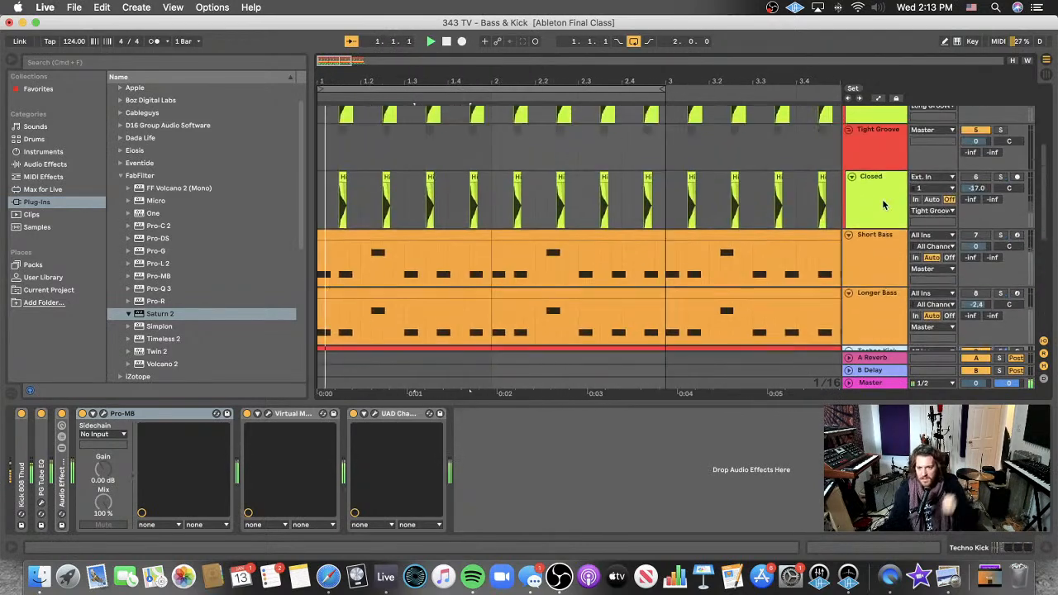
pyautogui.click(886, 154)
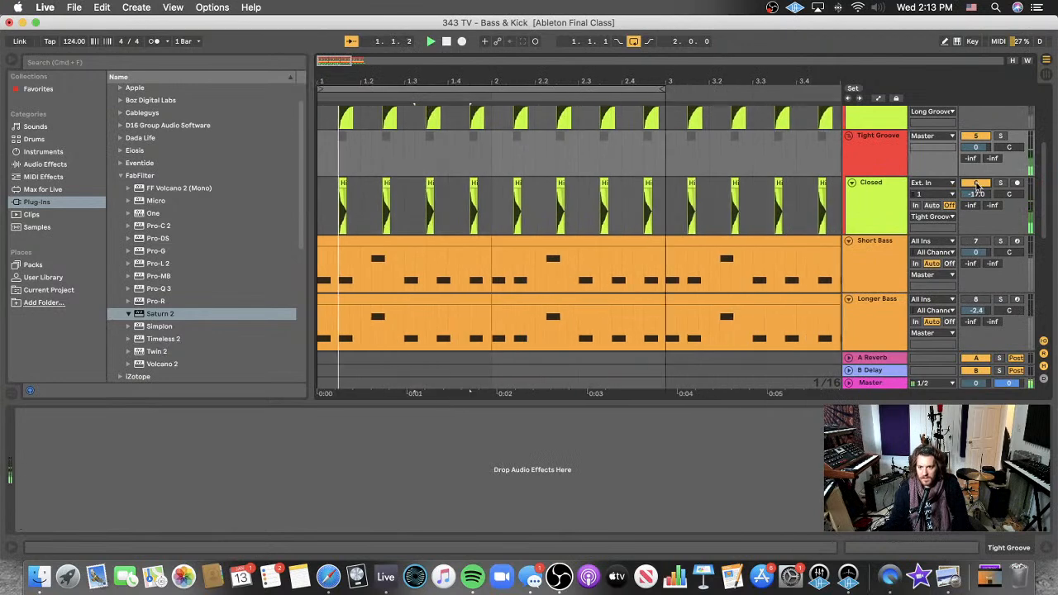
pyautogui.scroll(4, 990, 159)
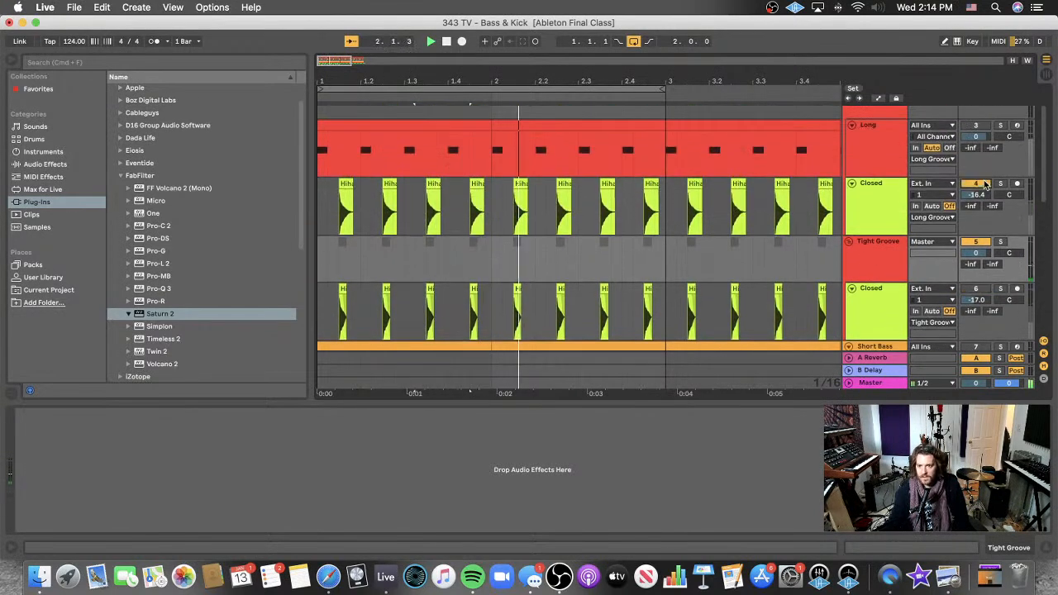
pyautogui.scroll(2, 963, 157)
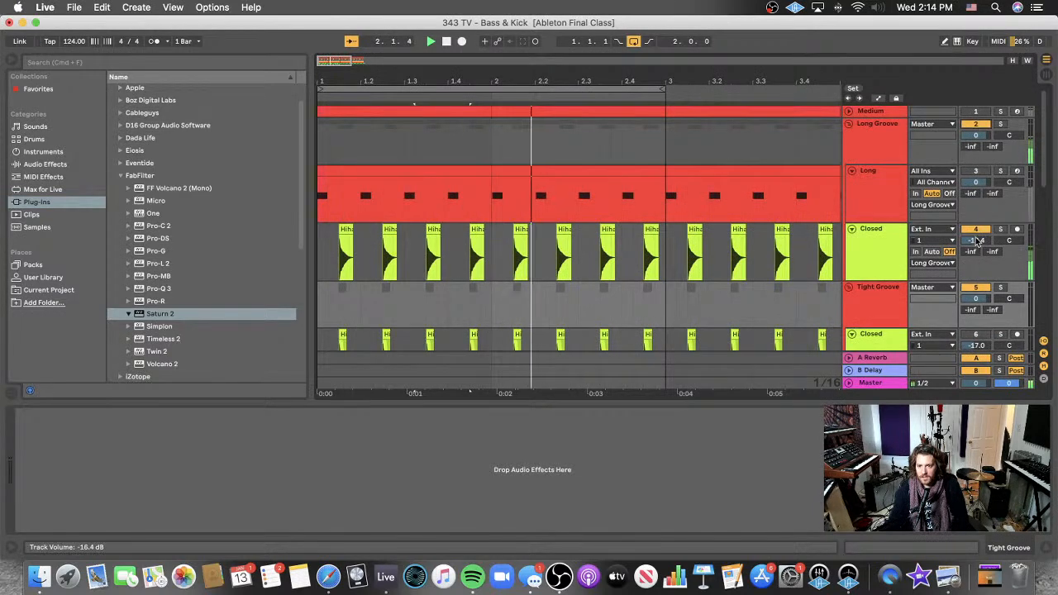
pyautogui.moveTo(979, 252)
pyautogui.mouseDown()
pyautogui.moveTo(978, 240)
pyautogui.moveTo(976, 251)
pyautogui.mouseUp()
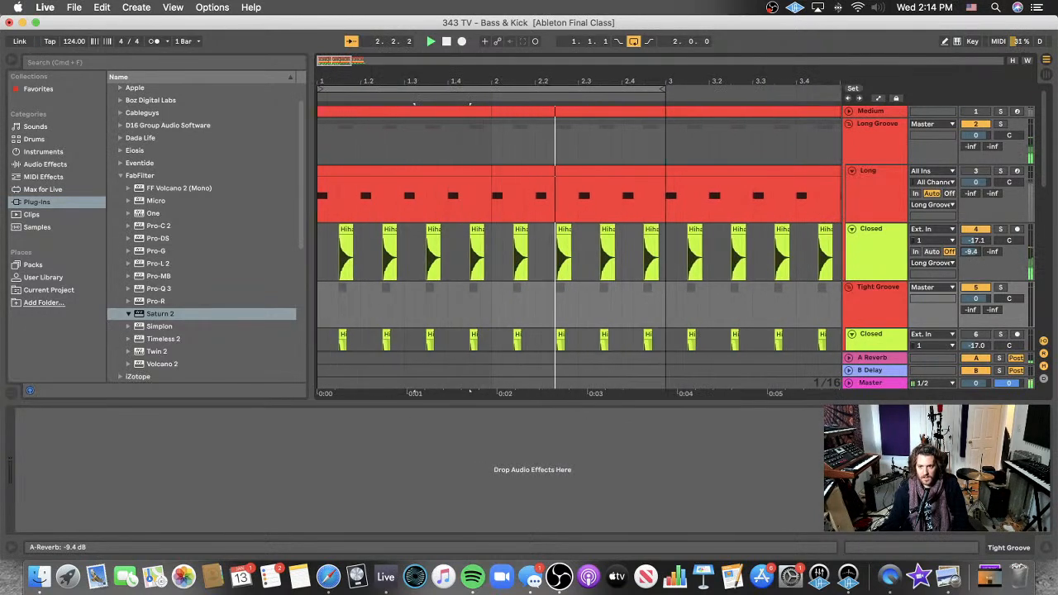
pyautogui.scroll(-5, 712, 304)
pyautogui.scroll(-4, 713, 305)
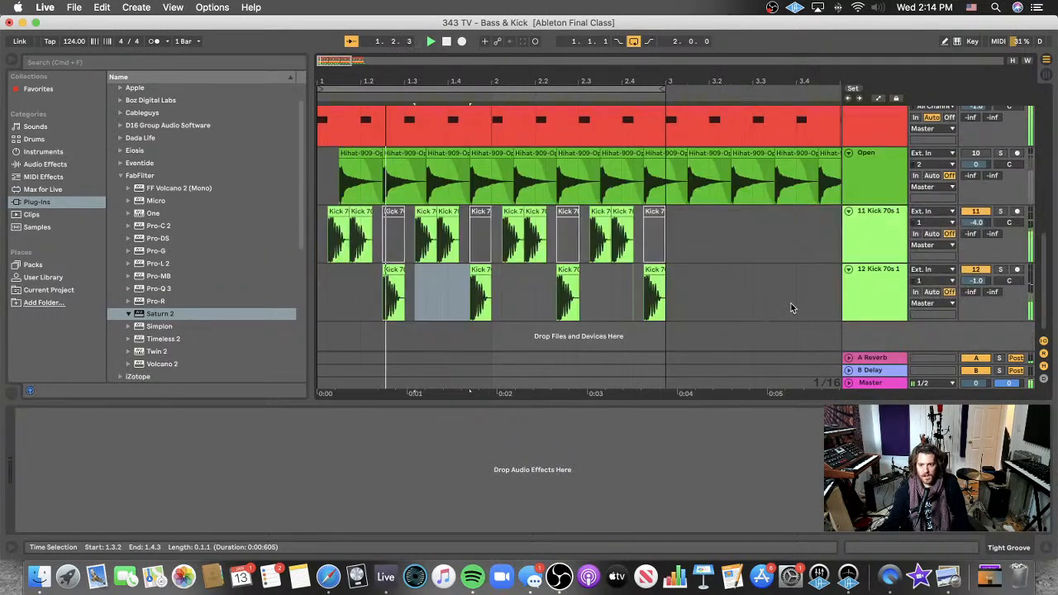
pyautogui.click(843, 297)
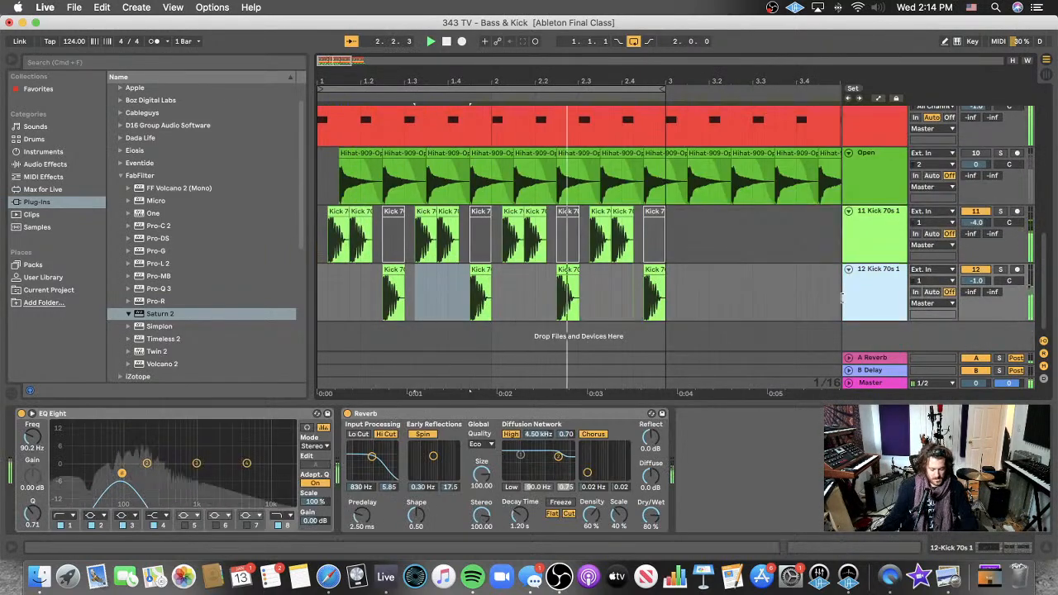
pyautogui.press('super+t')
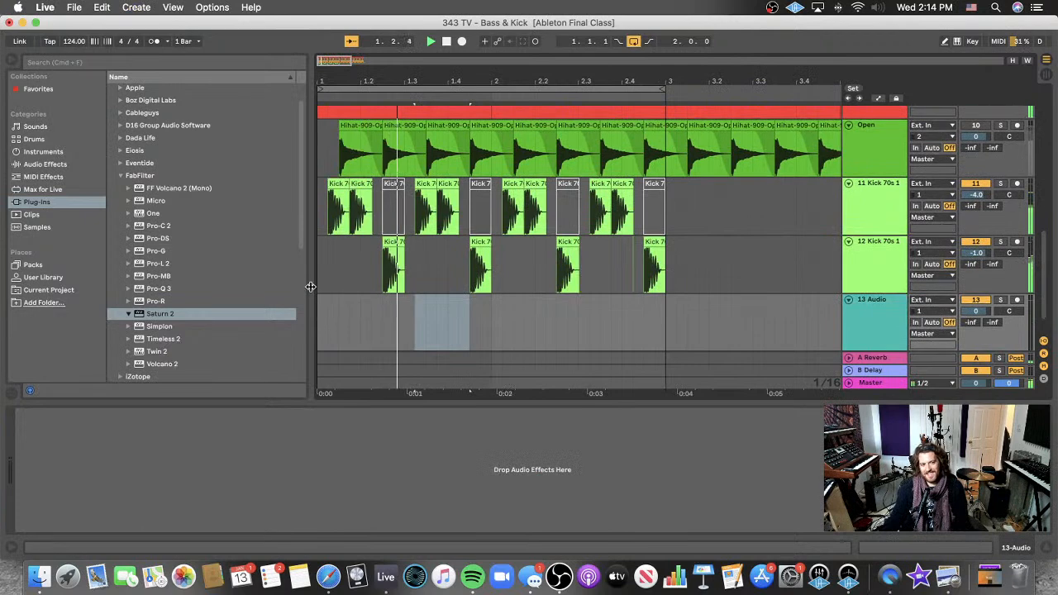
pyautogui.click(43, 152)
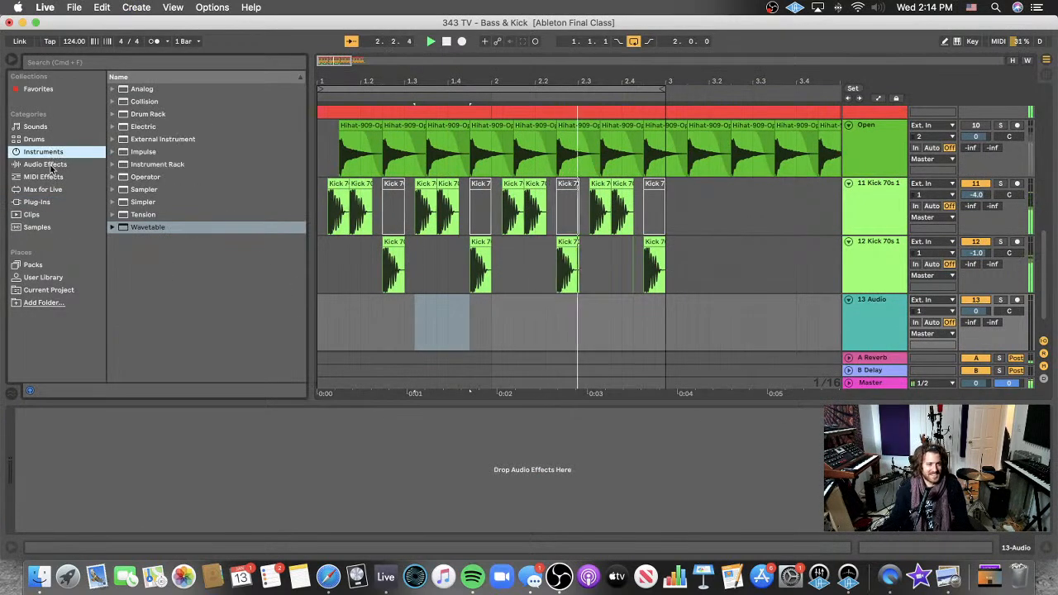
pyautogui.moveTo(156, 228); pyautogui.dragTo(422, 379)
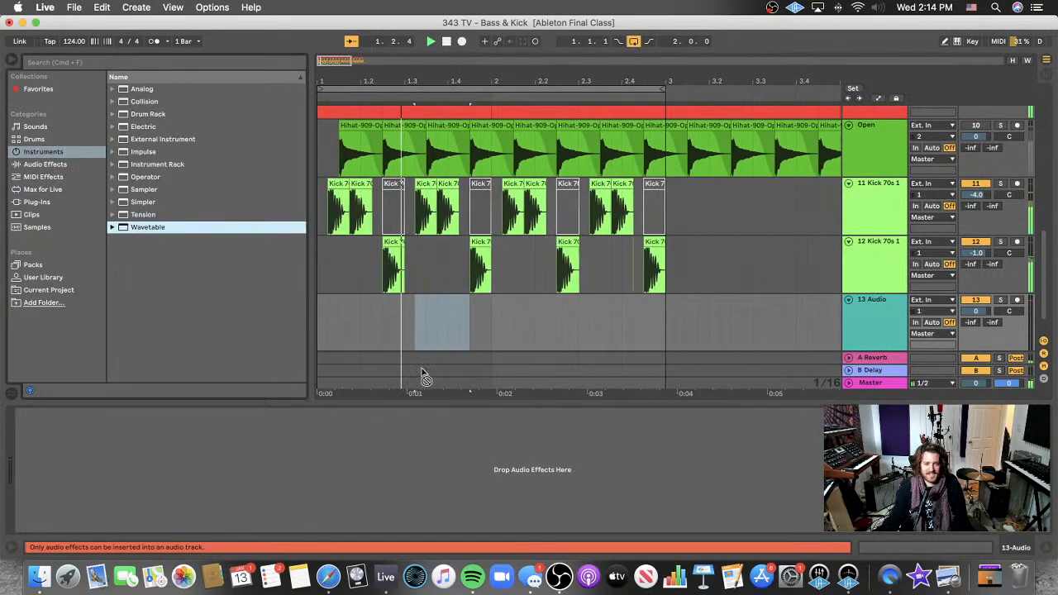
pyautogui.moveTo(437, 344); pyautogui.dragTo(171, 232)
pyautogui.click(865, 302)
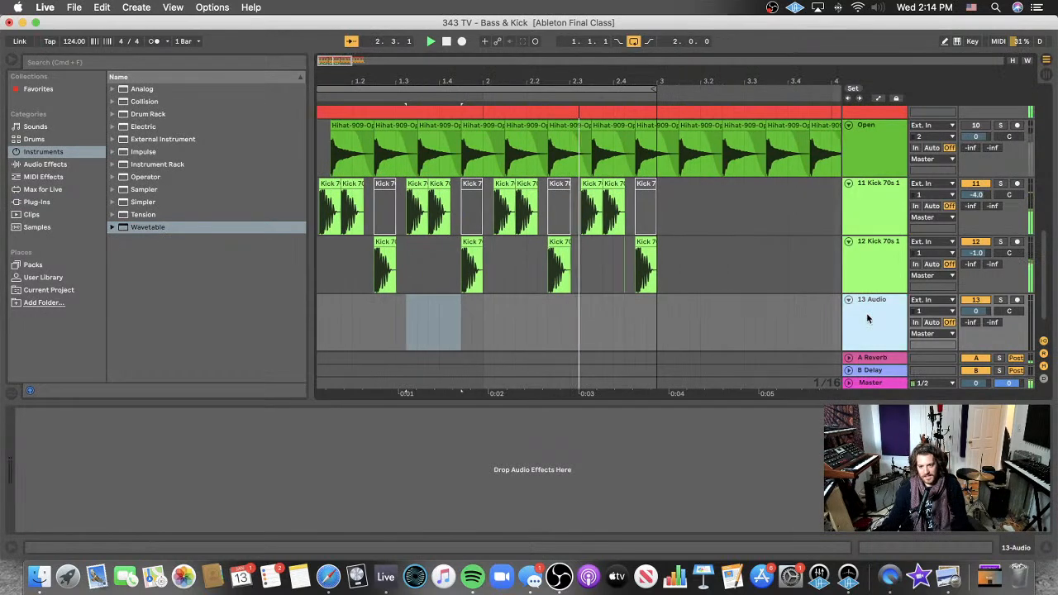
pyautogui.press('Delete')
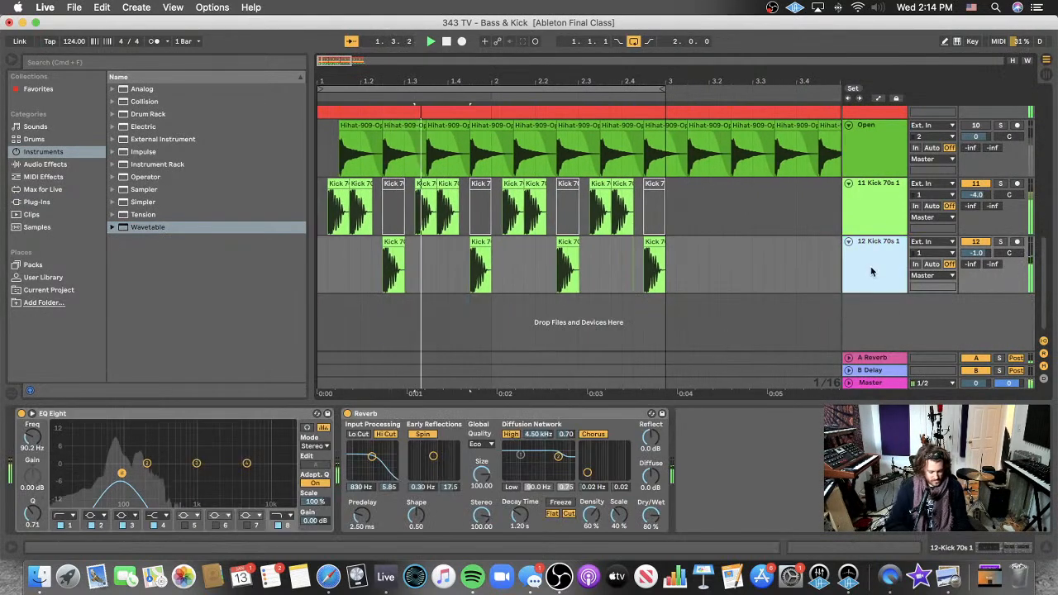
# - Add a MIDI track below 12 Kick 70s 1 with a Wavetable instrument and set Osc 1's wavetable position to 100%
pyautogui.press('super+shift+t')
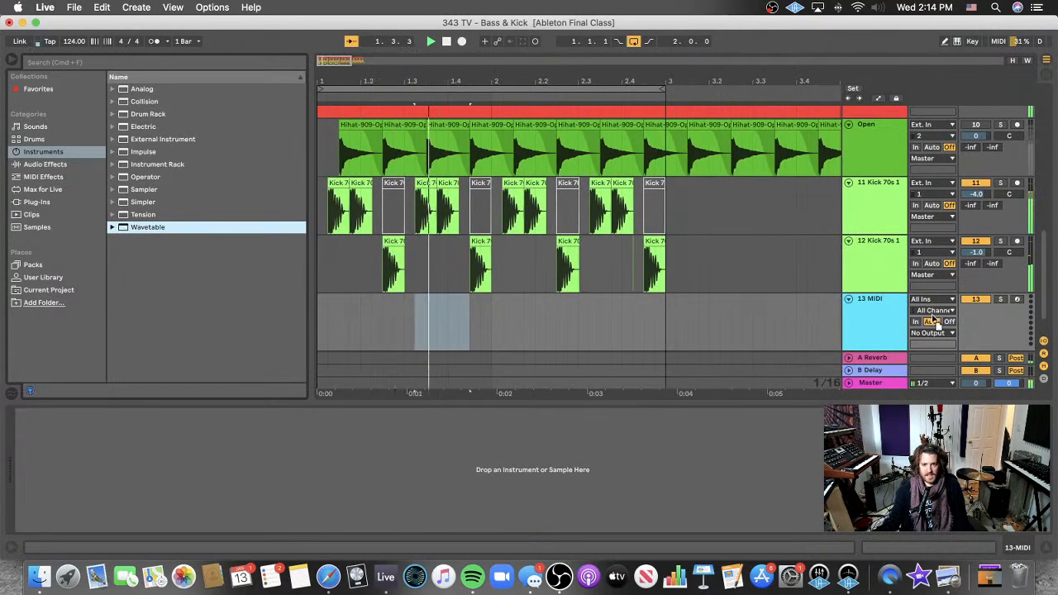
pyautogui.moveTo(868, 323); pyautogui.dragTo(868, 324)
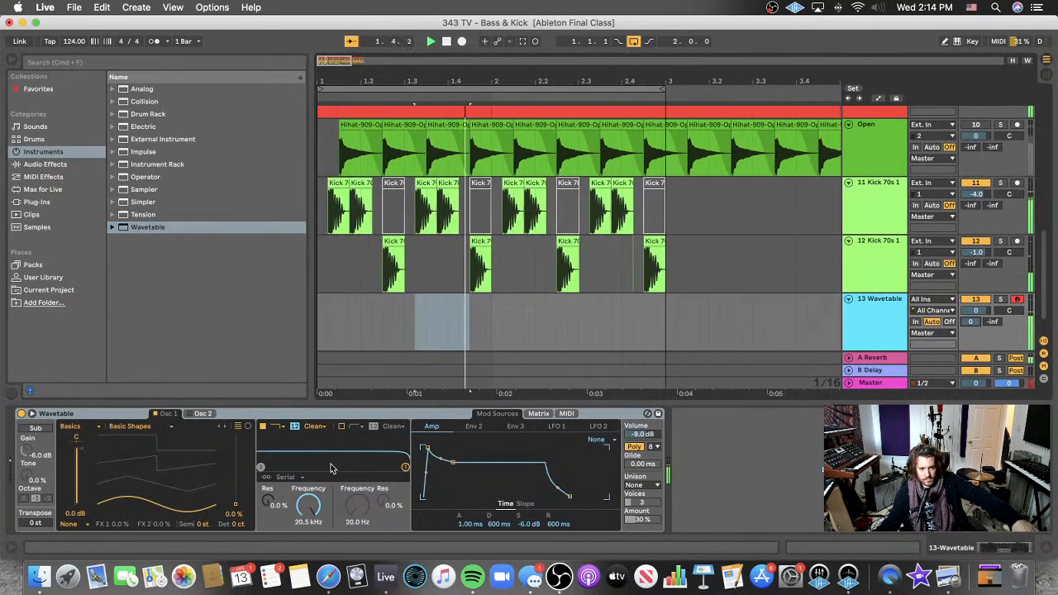
pyautogui.moveTo(164, 502); pyautogui.dragTo(164, 463)
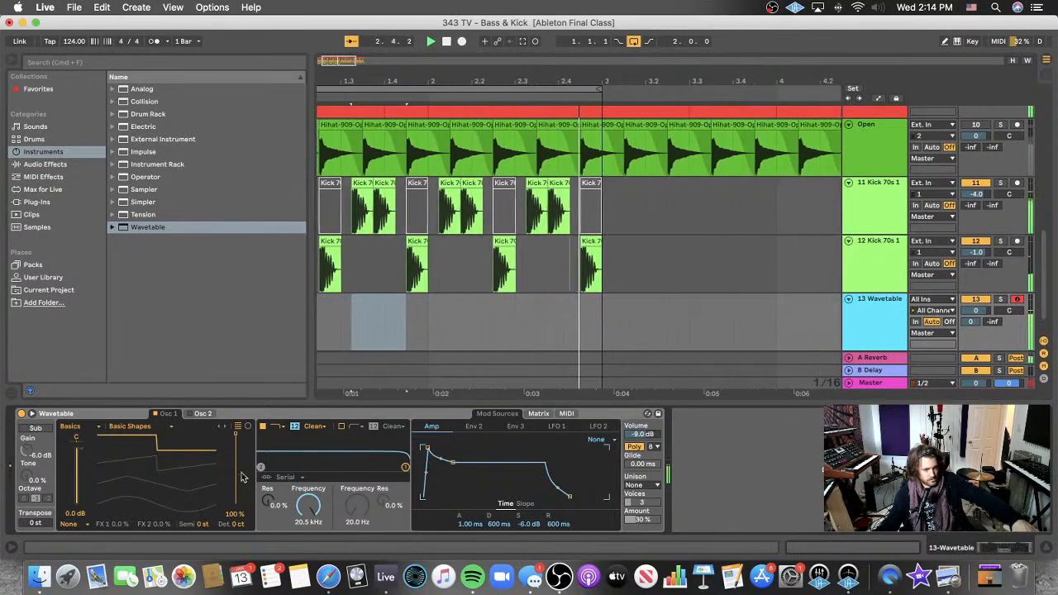
# - Set Osc 1's position to 70%, filter 1 to 890 Hz with 96% resonance, and the Wavetable track's volume to -4.7 dB
pyautogui.moveTo(307, 506); pyautogui.dragTo(307, 545)
pyautogui.moveTo(307, 506); pyautogui.dragTo(268, 473)
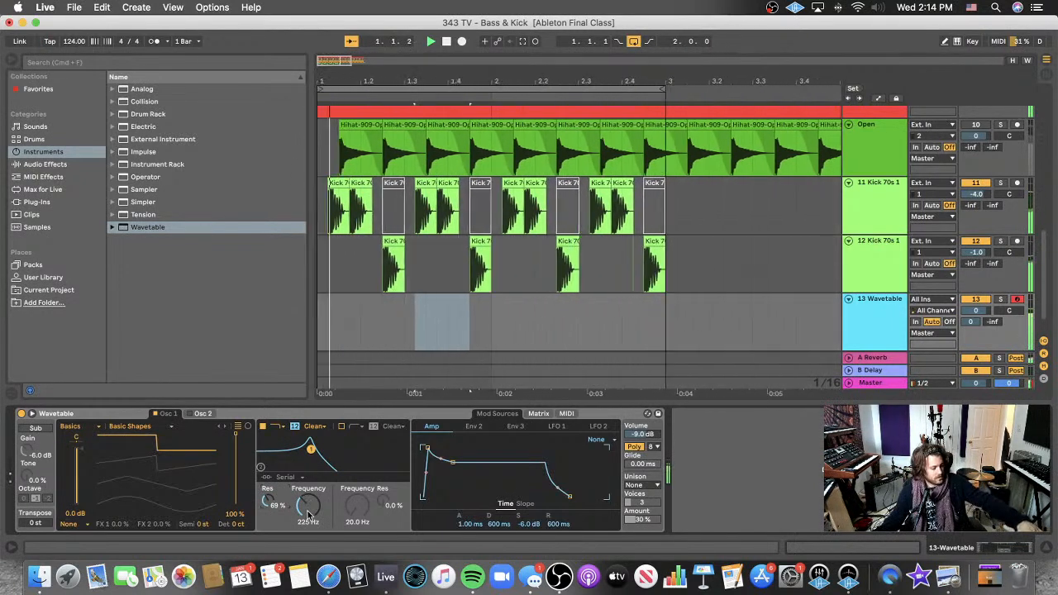
pyautogui.moveTo(235, 434); pyautogui.dragTo(236, 454)
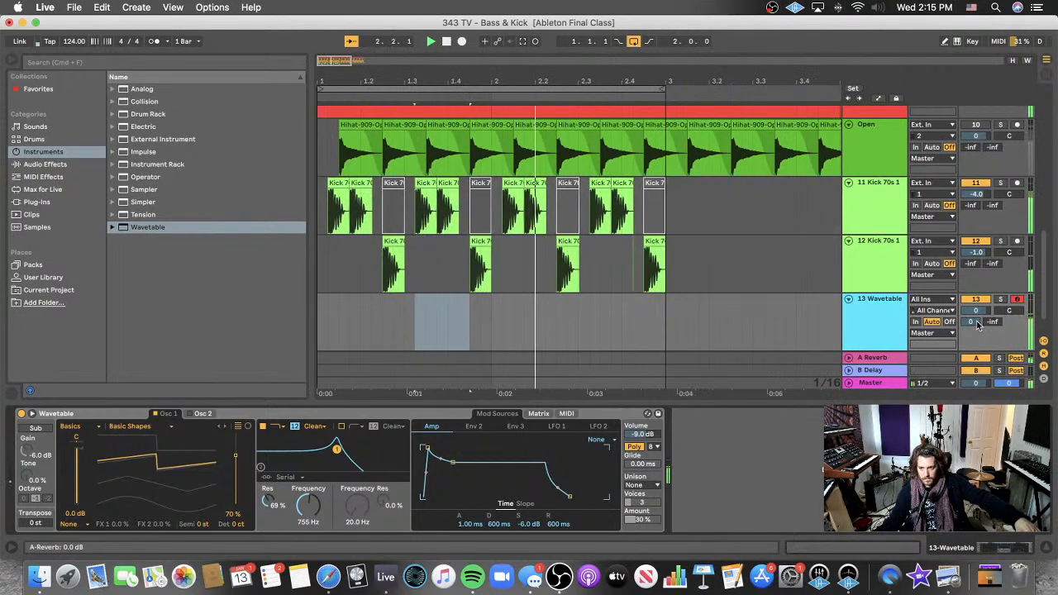
pyautogui.moveTo(308, 506); pyautogui.dragTo(270, 510)
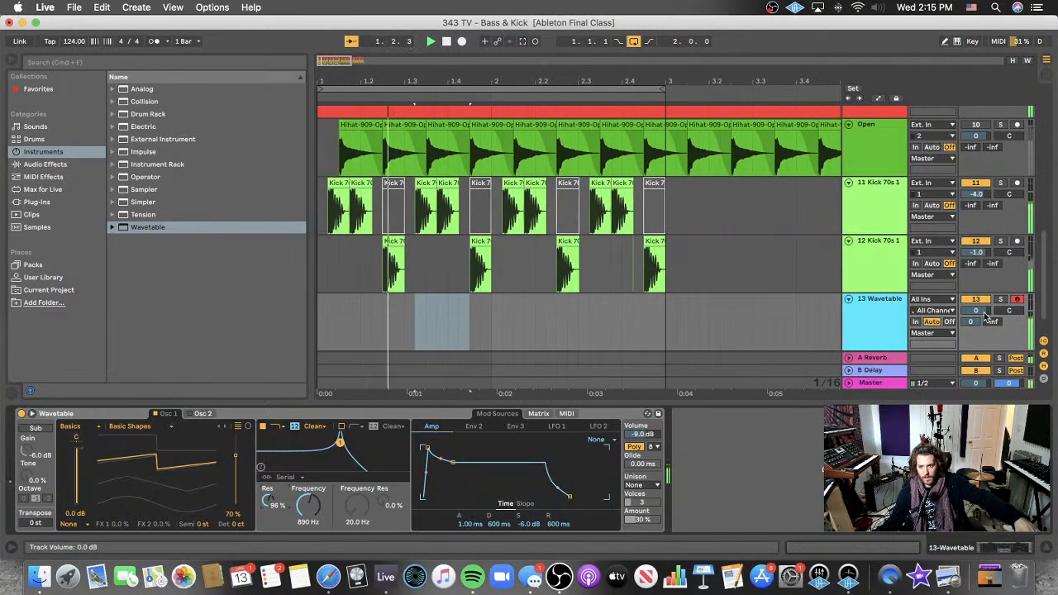
pyautogui.moveTo(983, 313); pyautogui.dragTo(984, 317)
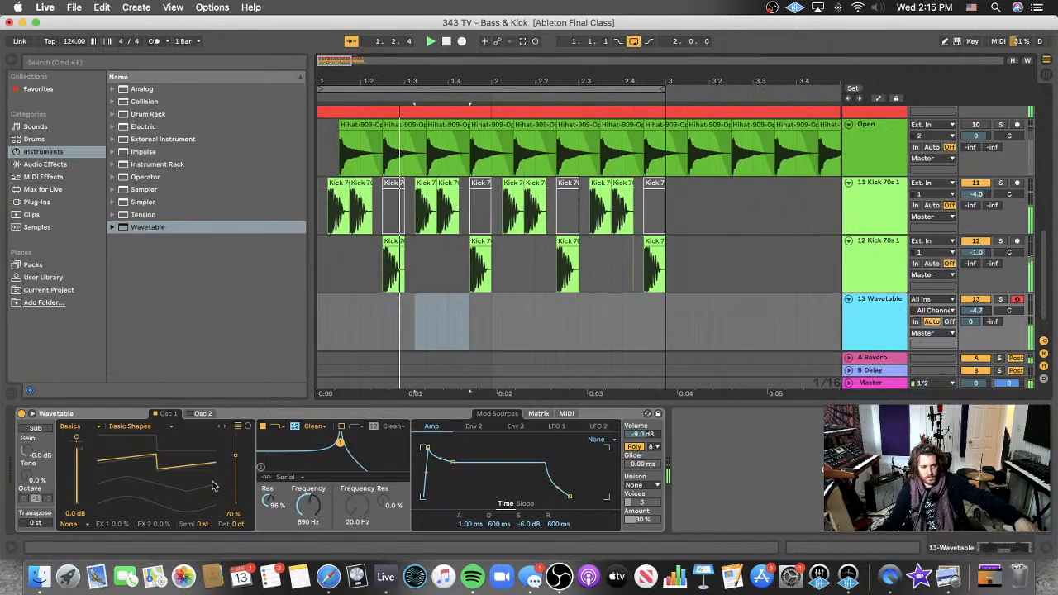
# - Enable Osc 2 and give it the Crystal Shifter wavetable from the Harmonics category at 0% position
pyautogui.click(189, 416)
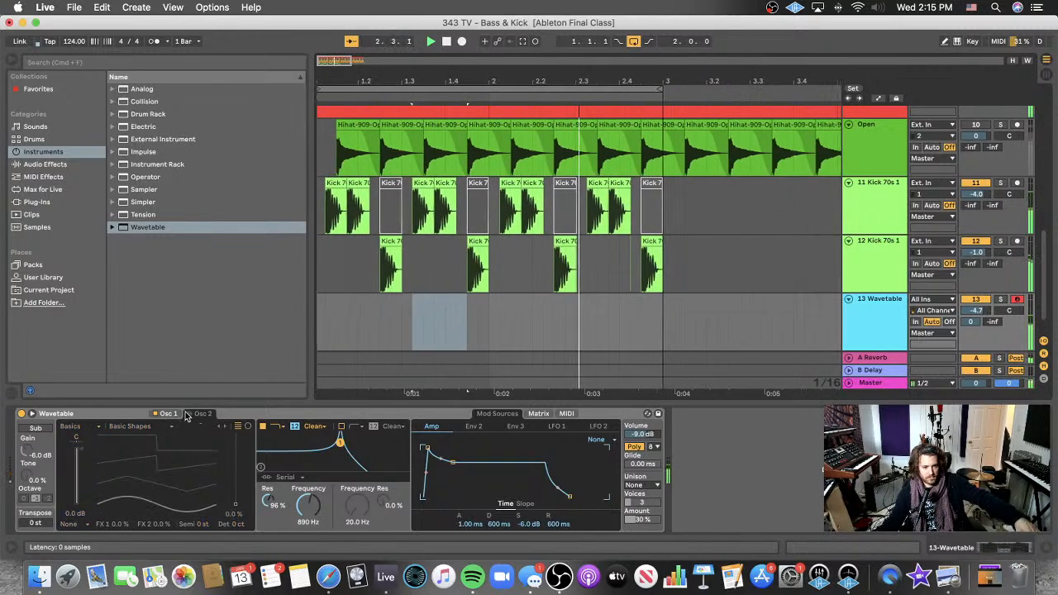
pyautogui.click(30, 446)
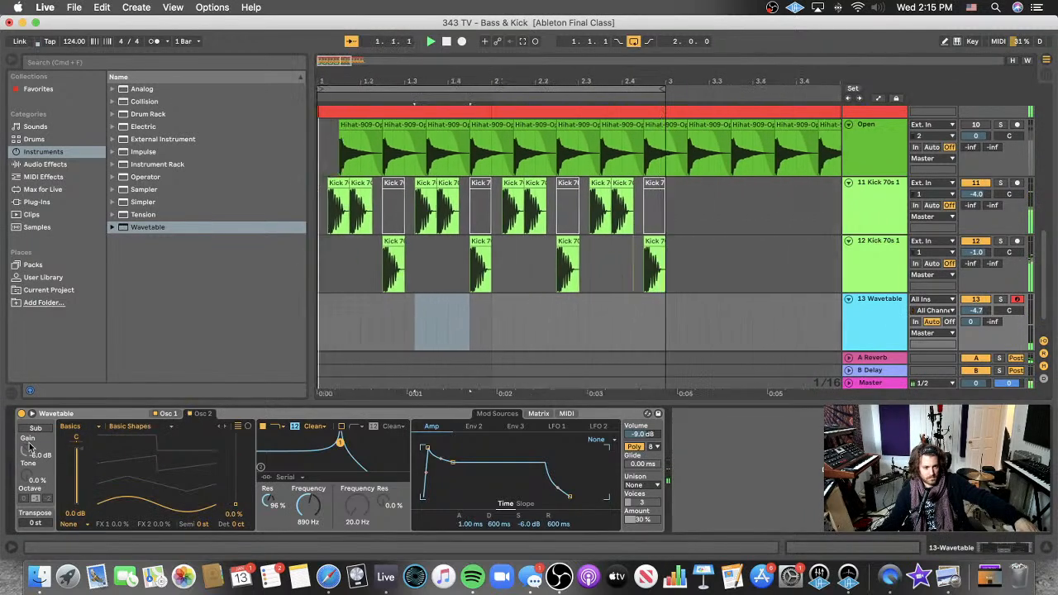
pyautogui.click(73, 426)
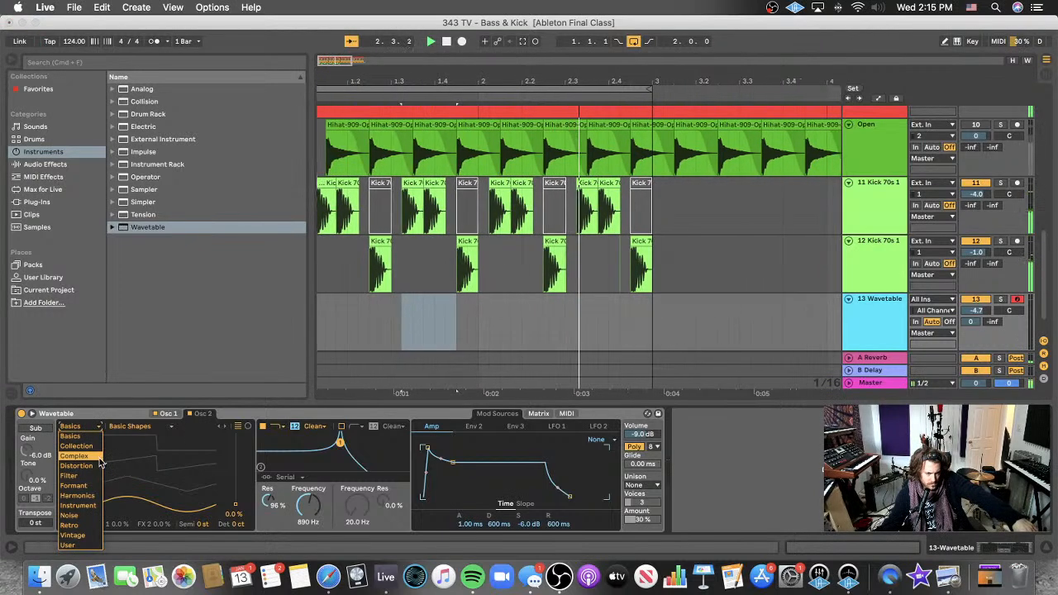
pyautogui.click(92, 495)
pyautogui.moveTo(149, 493); pyautogui.dragTo(149, 457)
pyautogui.click(143, 427)
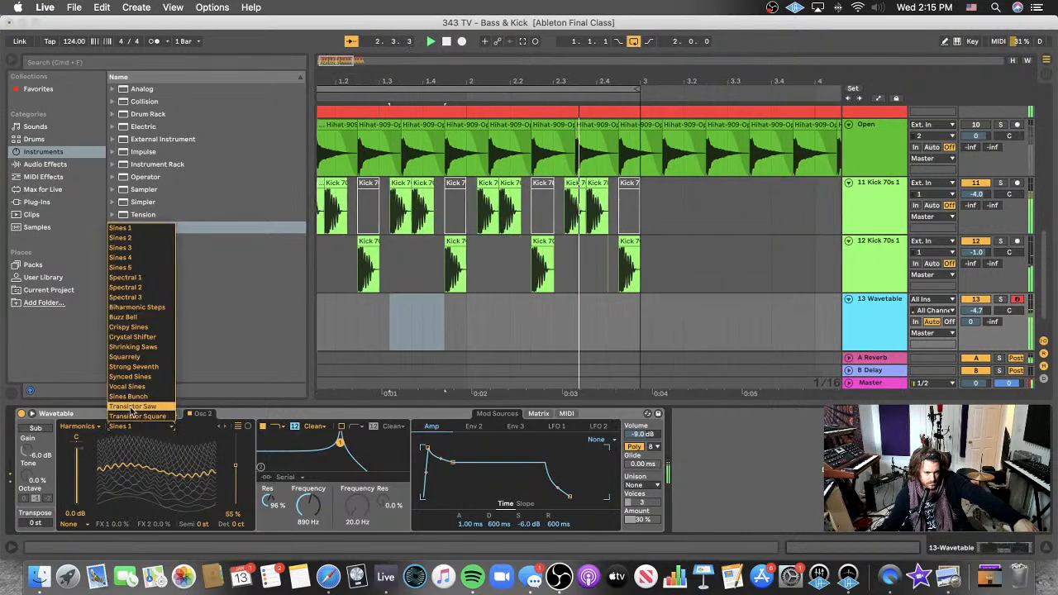
pyautogui.click(126, 354)
pyautogui.moveTo(160, 480); pyautogui.dragTo(105, 511)
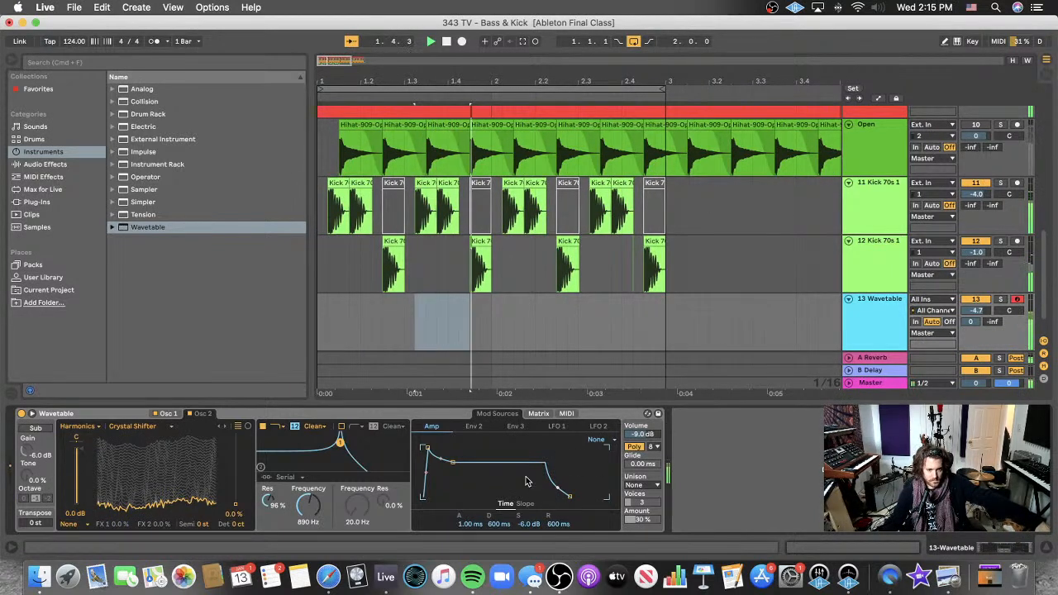
# - Set the song tempo to 135 BPM, the Wavetable track's volume to -6.1 dB and filter 1's frequency to 1.54 kHz
pyautogui.moveTo(309, 514); pyautogui.dragTo(309, 531)
pyautogui.moveTo(977, 310); pyautogui.dragTo(977, 317)
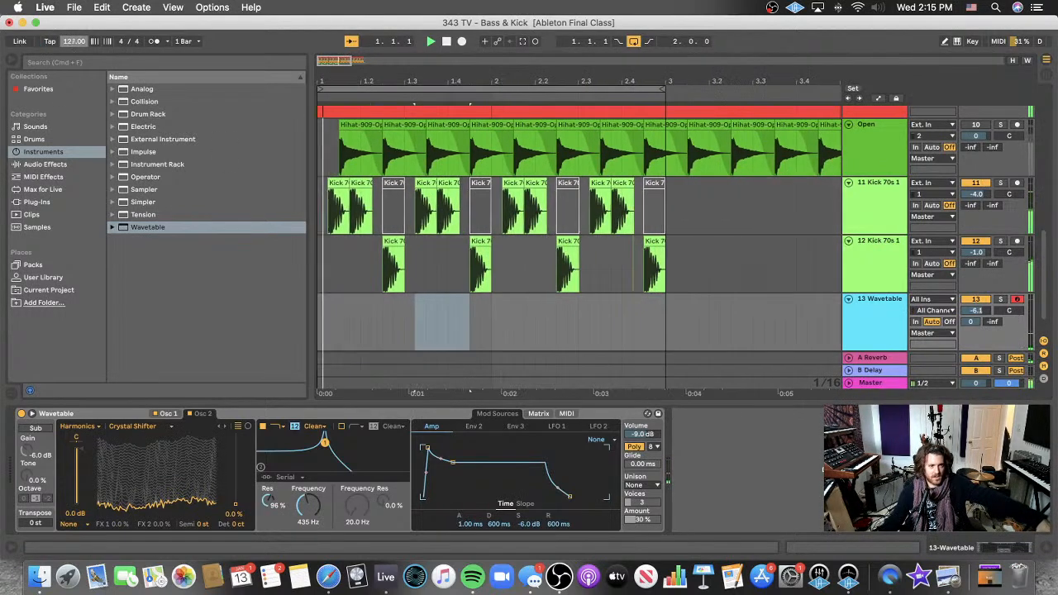
pyautogui.moveTo(73, 40); pyautogui.dragTo(74, 37)
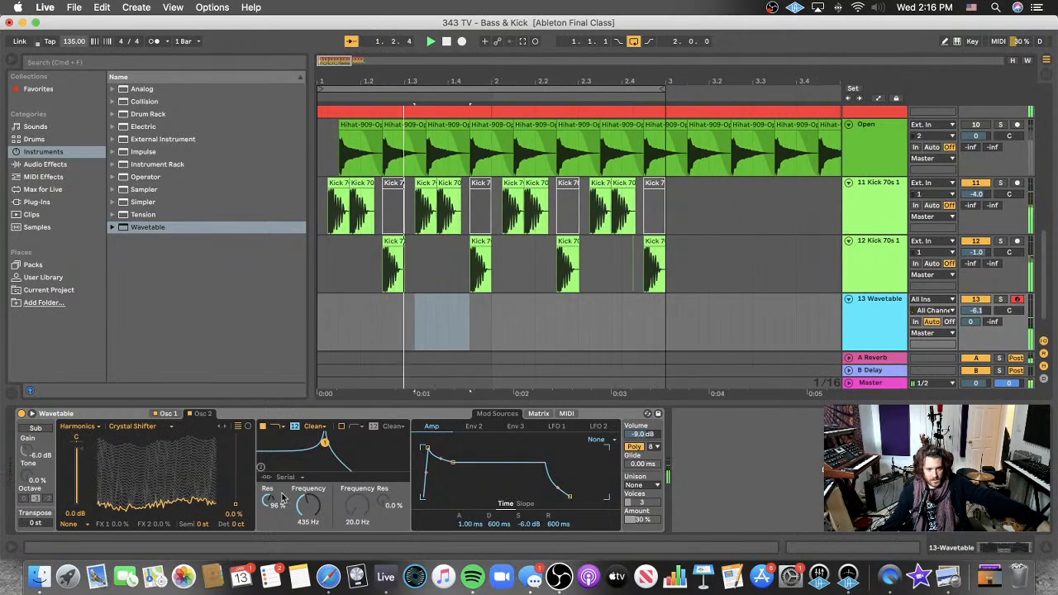
pyautogui.moveTo(306, 508); pyautogui.dragTo(306, 495)
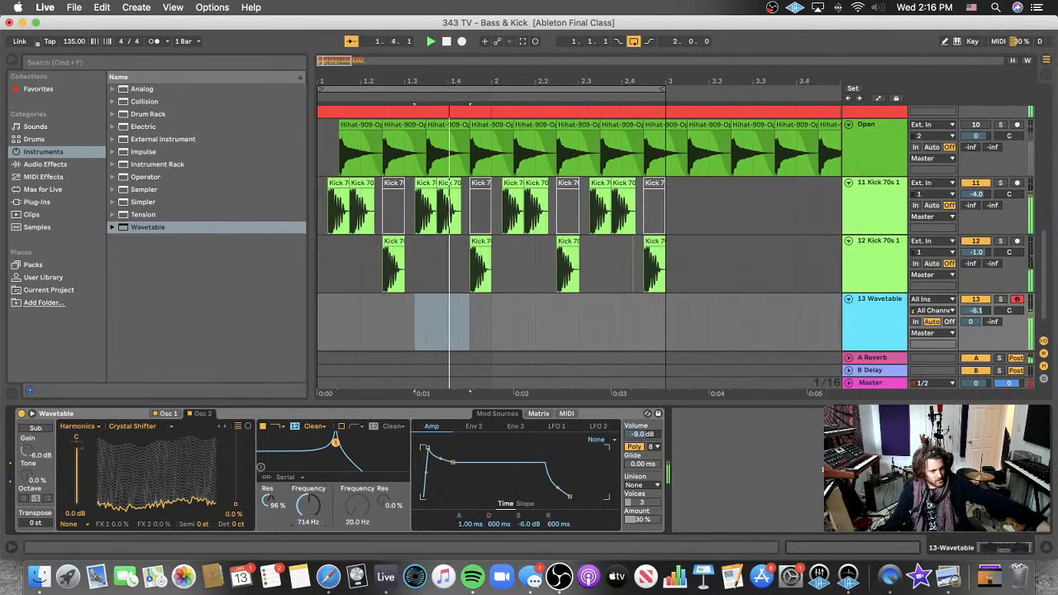
pyautogui.moveTo(305, 511); pyautogui.dragTo(306, 498)
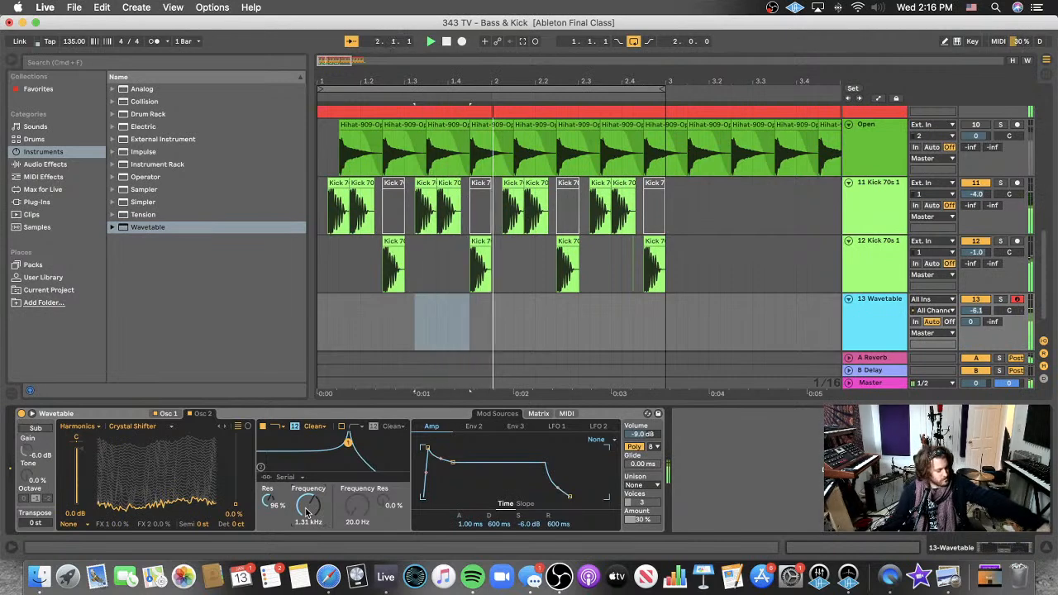
pyautogui.moveTo(305, 508); pyautogui.dragTo(306, 500)
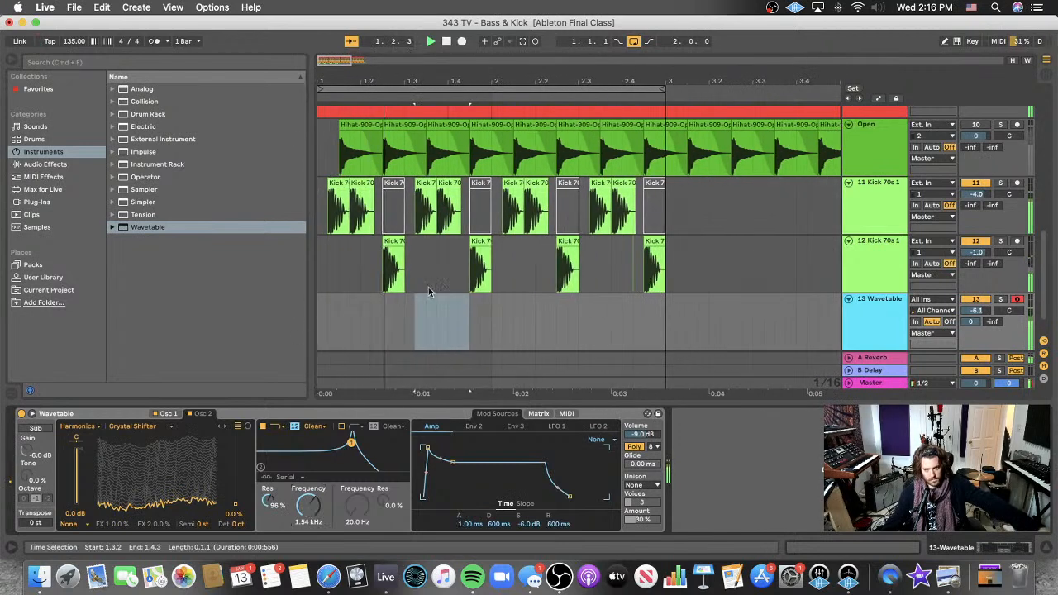
# - Record a MIDI synth part onto the 13 Wavetable track across the two-bar loop, ending recording and playback
pyautogui.doubleClick(446, 44)
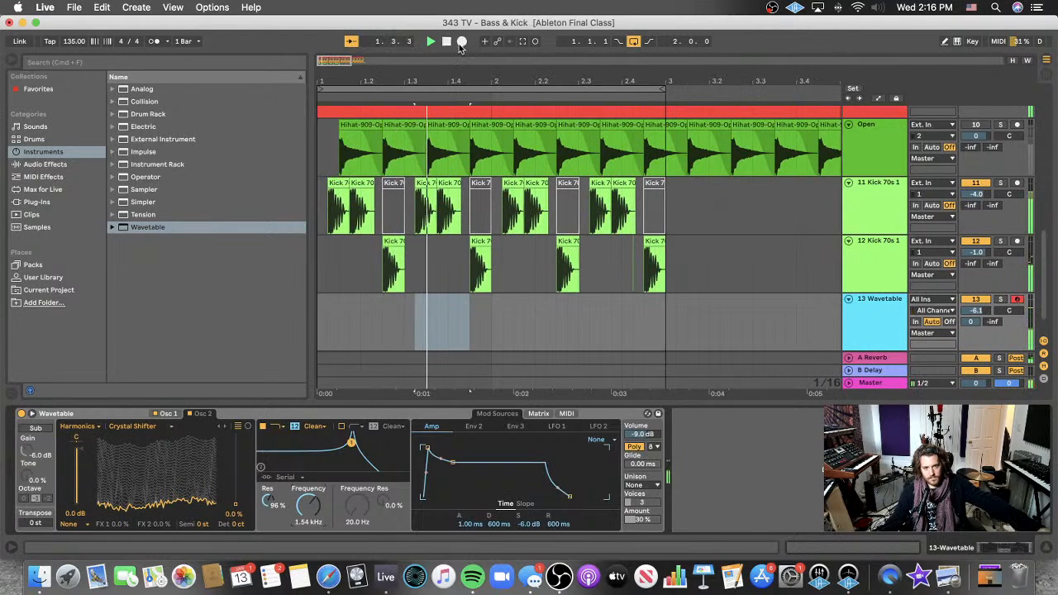
pyautogui.click(461, 46)
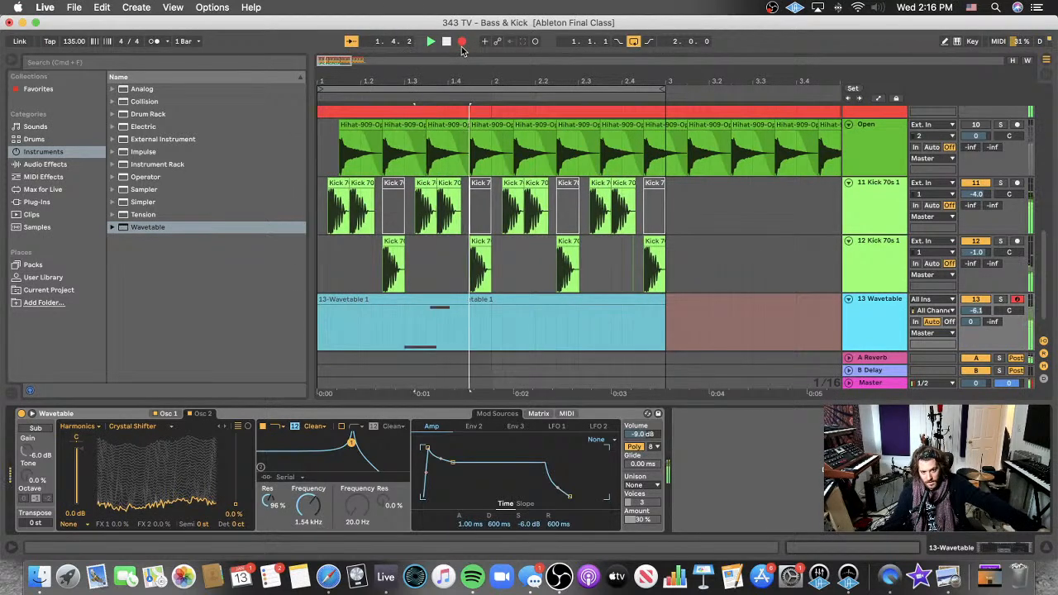
pyautogui.click(462, 43)
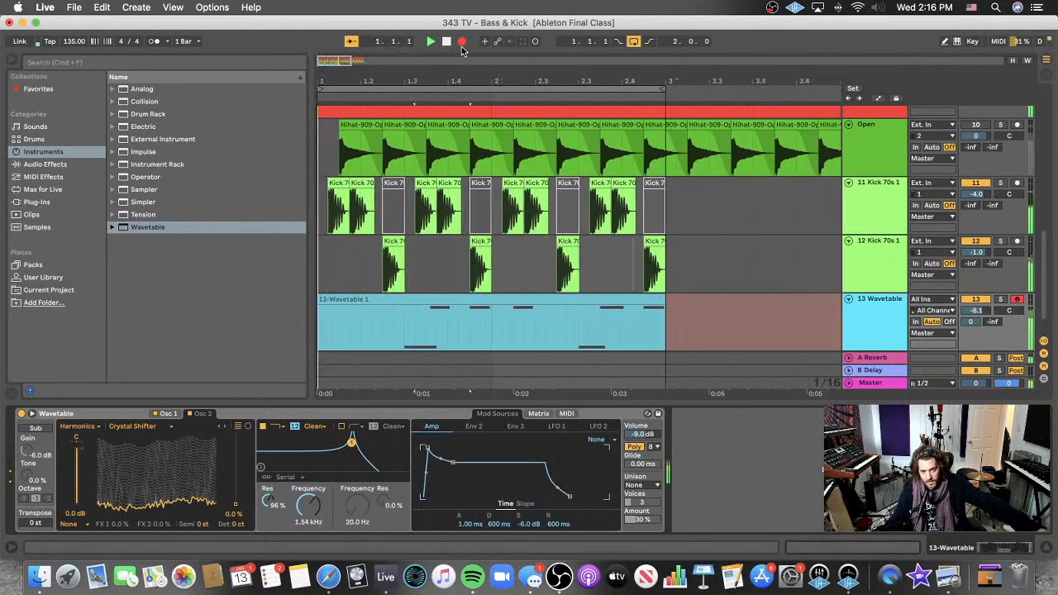
pyautogui.press('space')
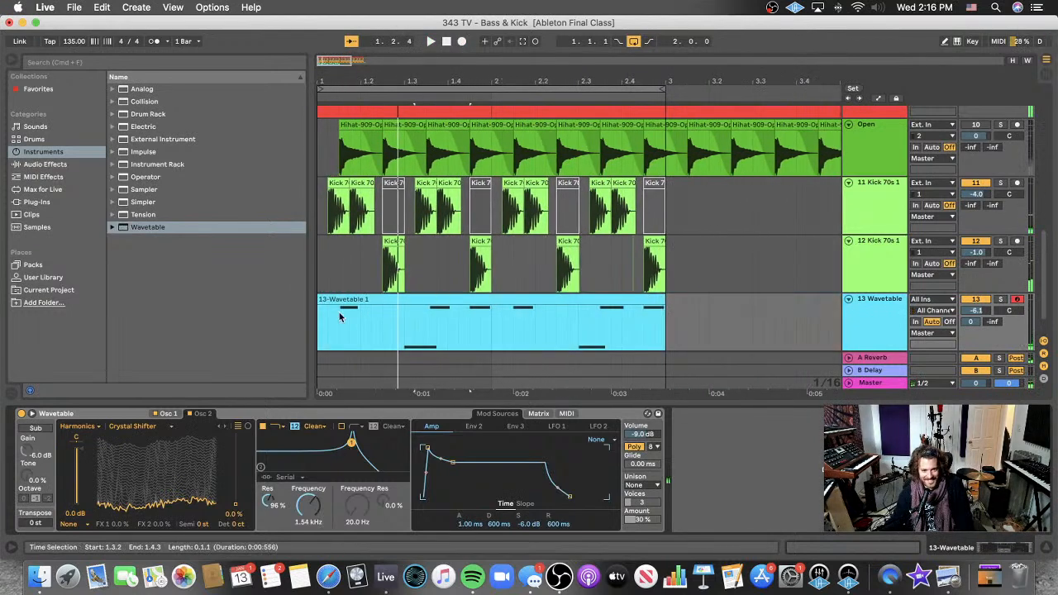
# - Move the recorded clip's opening half-bar to the loop's end so it starts on the low note, and consolidate 1.1.1 to 3.1.1
pyautogui.click(407, 338)
pyautogui.moveTo(367, 299); pyautogui.dragTo(319, 325)
pyautogui.click(441, 313)
pyautogui.press('super+l')
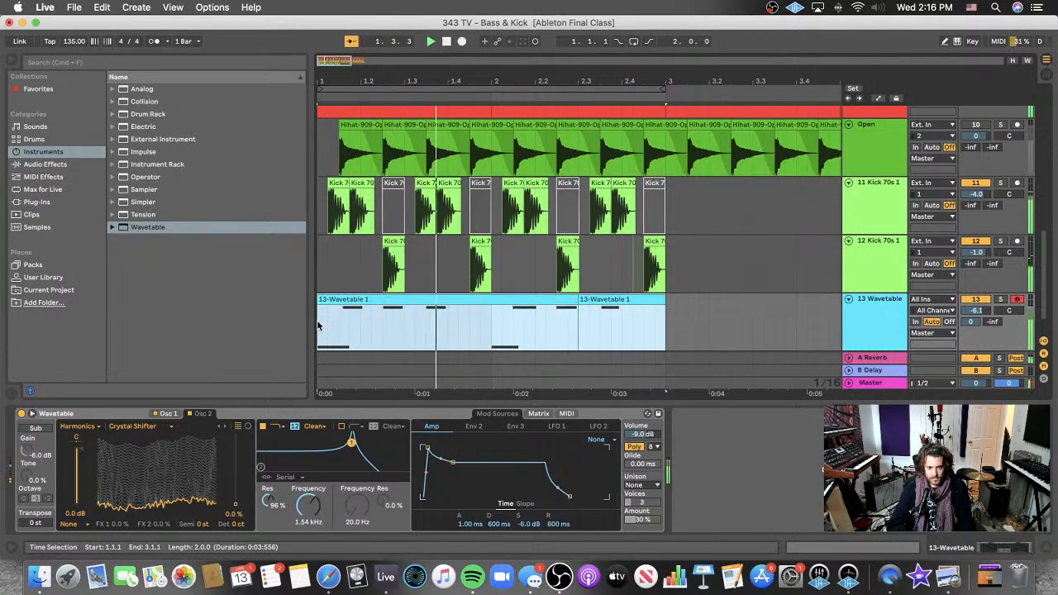
pyautogui.press('super+j')
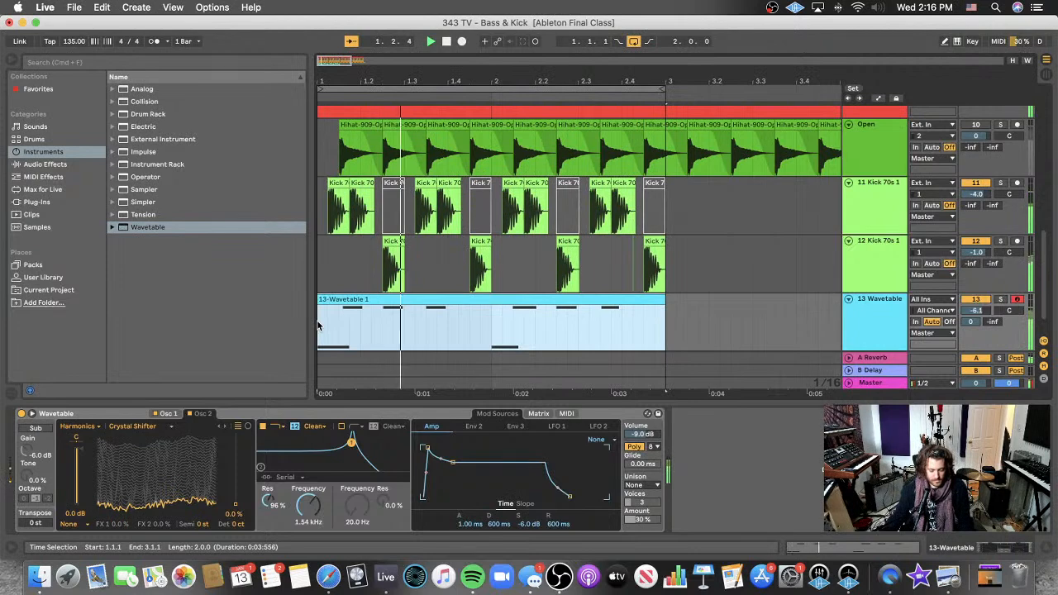
# - Lower the Wavetable's filter 1 frequency to 331 Hz while the loop plays
pyautogui.click(891, 334)
pyautogui.moveTo(312, 508); pyautogui.dragTo(312, 555)
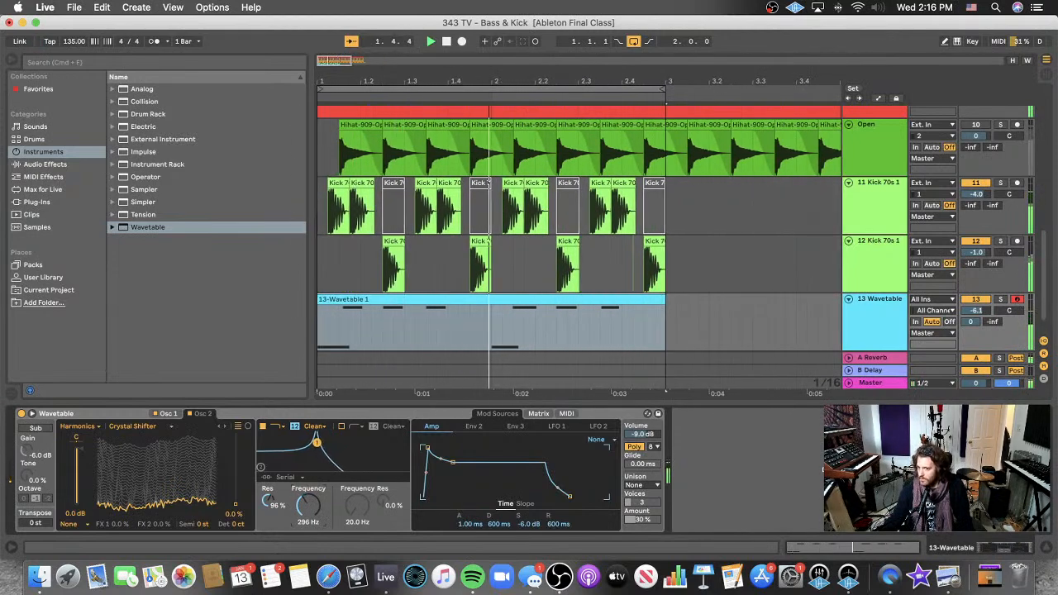
pyautogui.moveTo(308, 508); pyautogui.dragTo(308, 503)
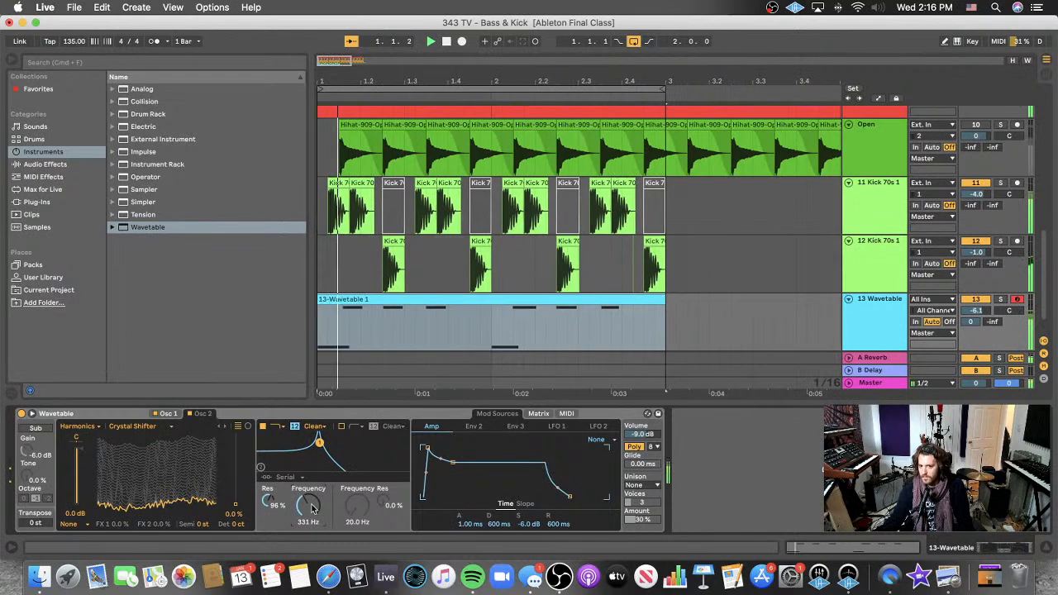
# - Hide the device view, restart playback and insert an empty audio track below 13 Wavetable
pyautogui.moveTo(693, 402); pyautogui.dragTo(693, 537)
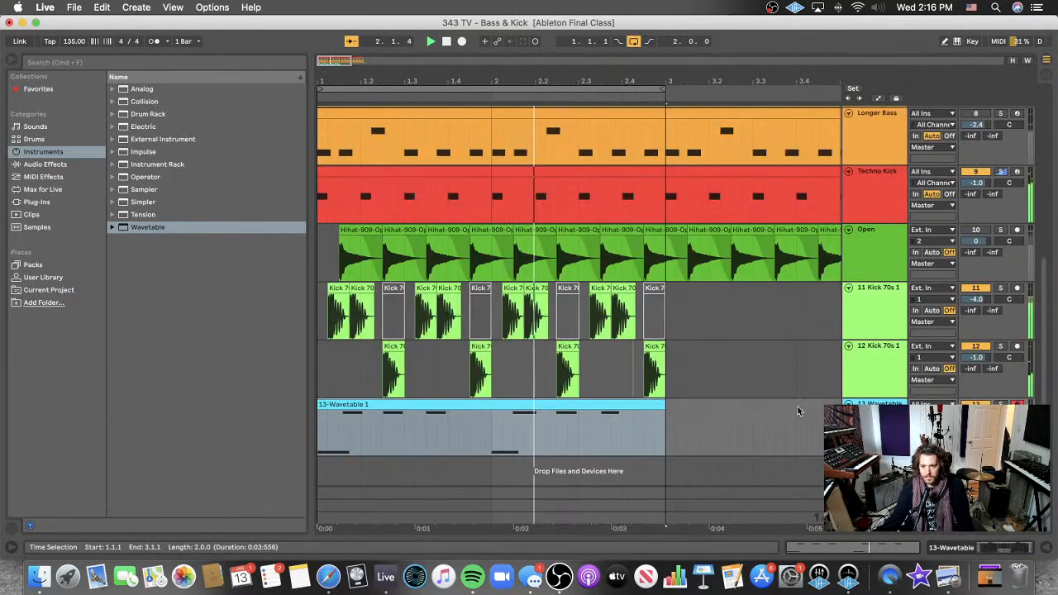
pyautogui.press('space')
pyautogui.press('space')
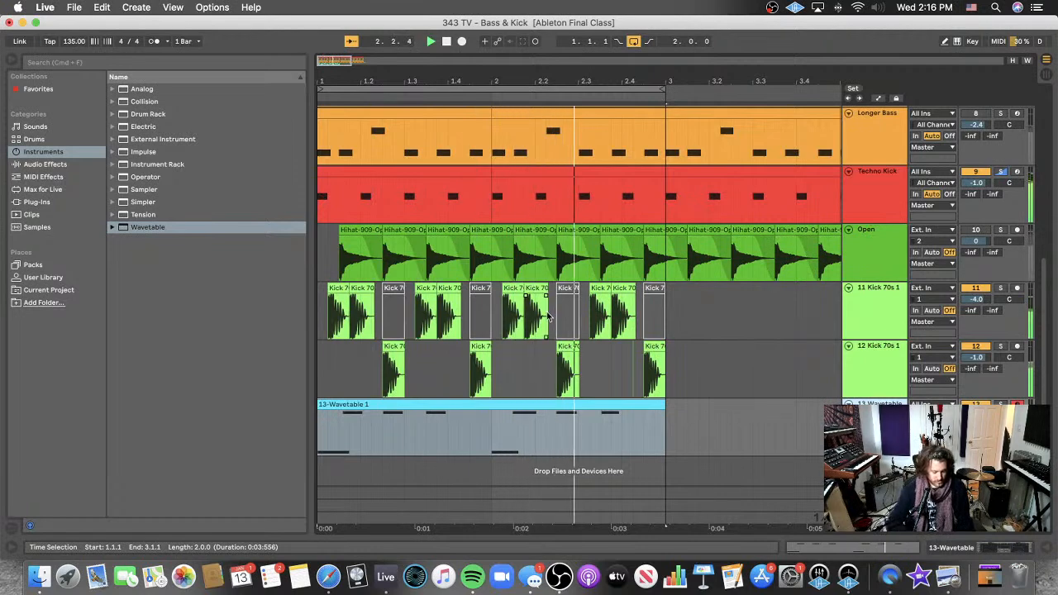
pyautogui.press('super+t')
pyautogui.scroll(-1, 546, 316)
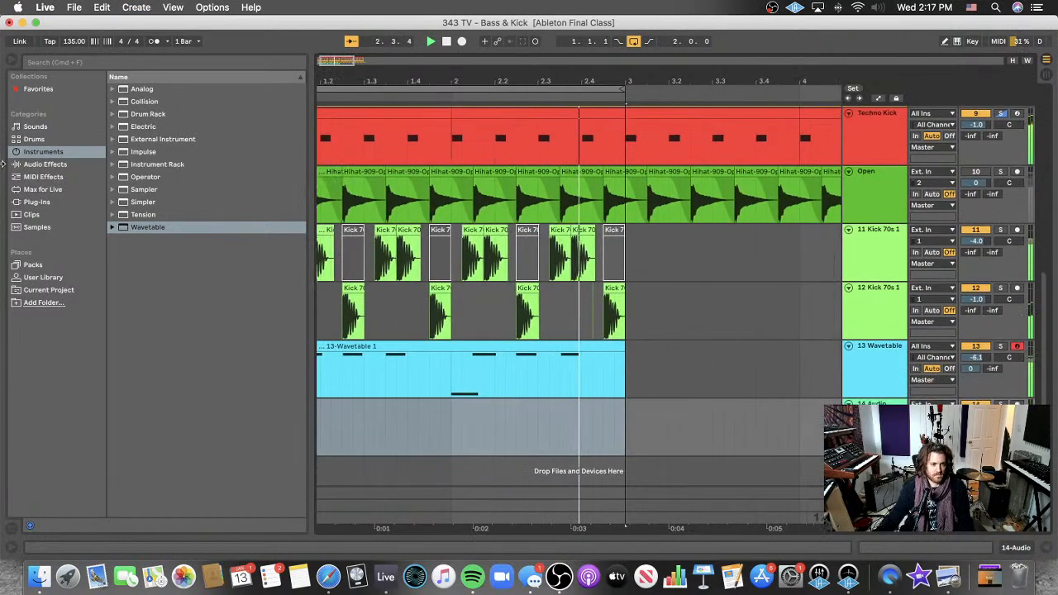
# - Search the samples for "hi hat", audition the results and place A-HiHat 1 Half Open B on every offbeat of the new audio track's loop
pyautogui.click(38, 227)
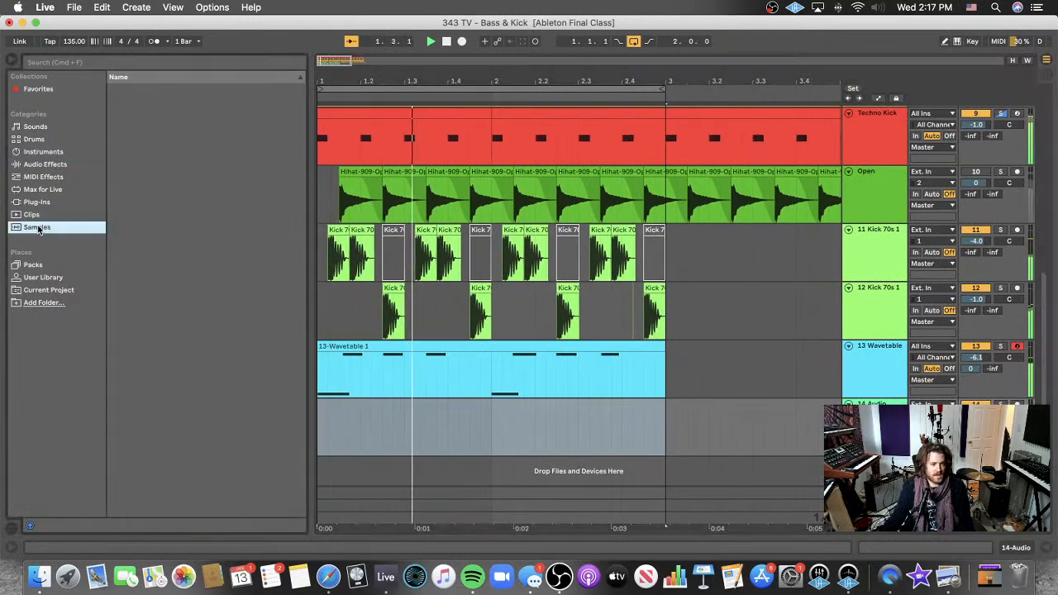
pyautogui.click(199, 65)
pyautogui.write('hi hat')
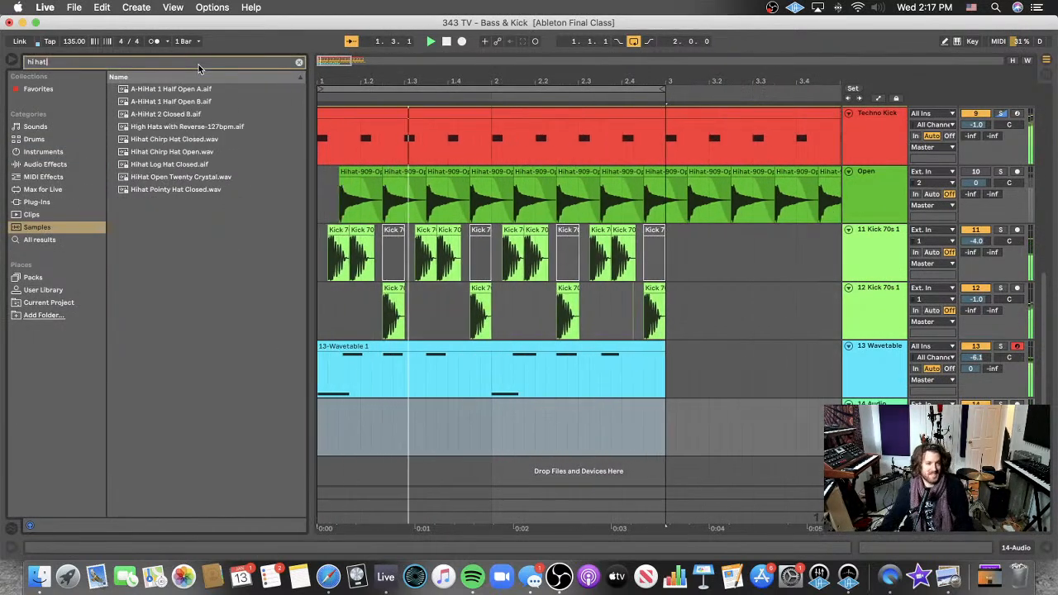
pyautogui.click(195, 115)
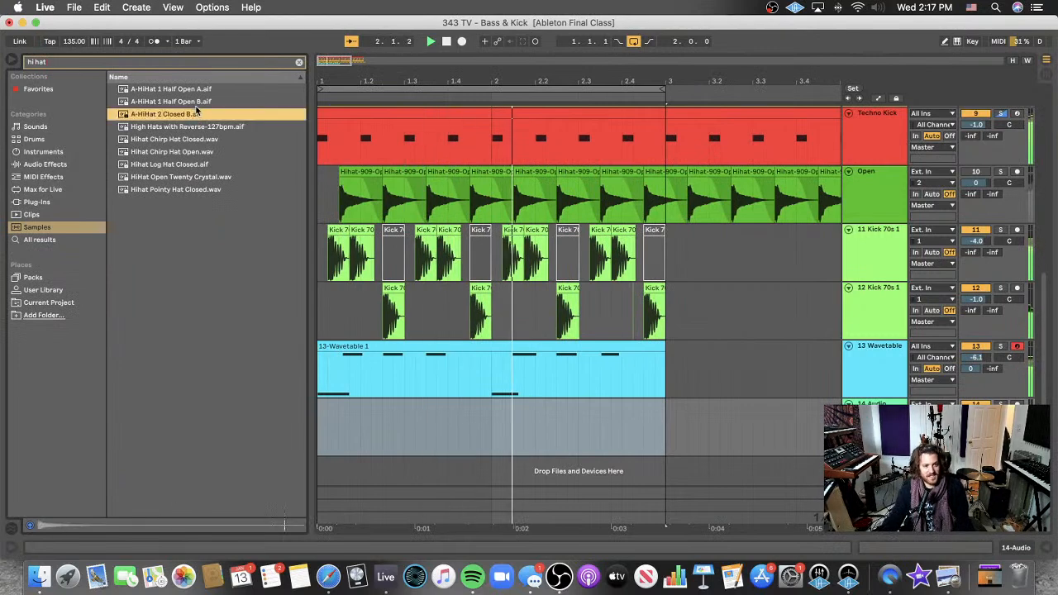
pyautogui.press('Down')
pyautogui.press('Up')
pyautogui.press('Up')
pyautogui.press('Up')
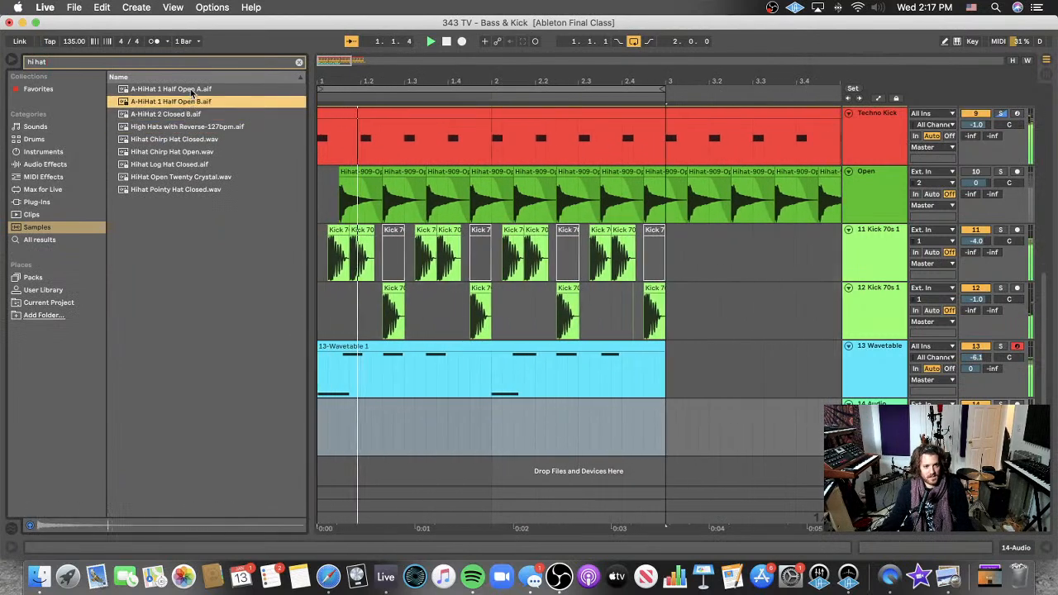
pyautogui.press('Down')
pyautogui.moveTo(221, 175); pyautogui.dragTo(659, 417)
pyautogui.press('space')
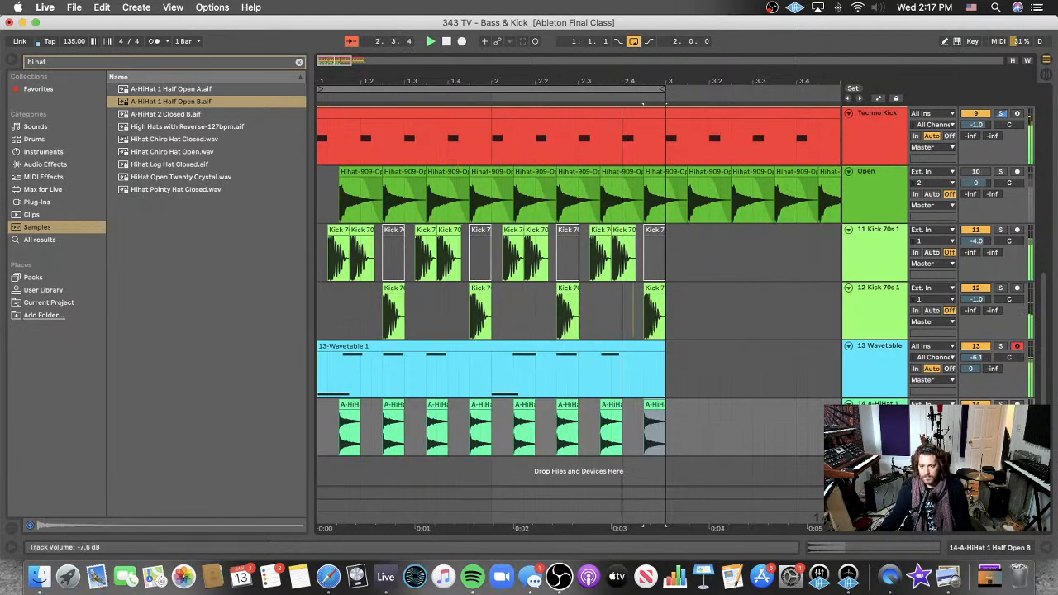
# - Add a fade-out to the first hi-hat clip at 1.1.3, keeping its full length, and restart loop playback
pyautogui.click(349, 416)
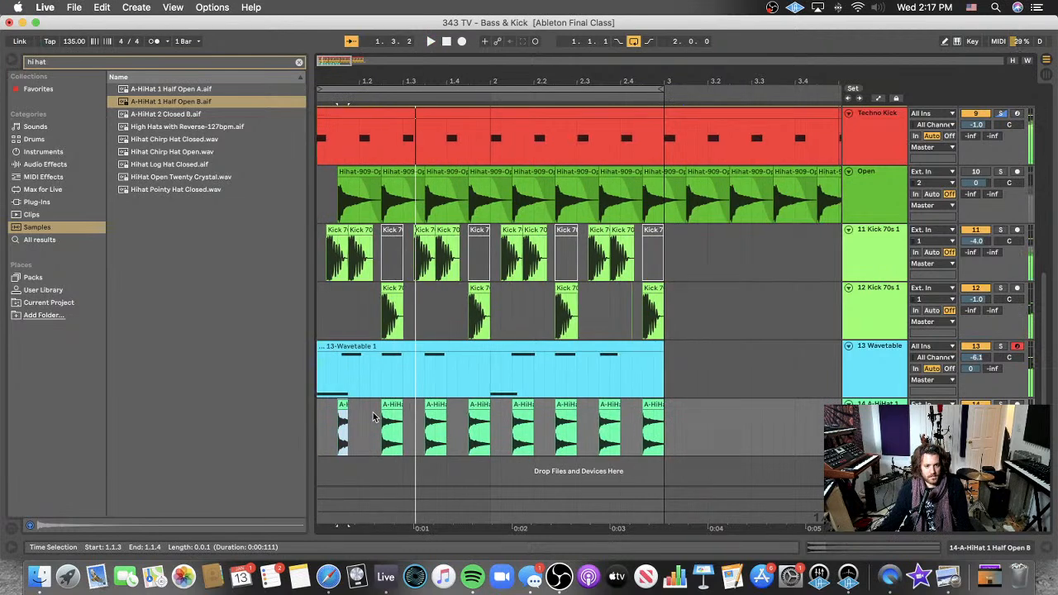
pyautogui.moveTo(343, 409); pyautogui.dragTo(354, 416)
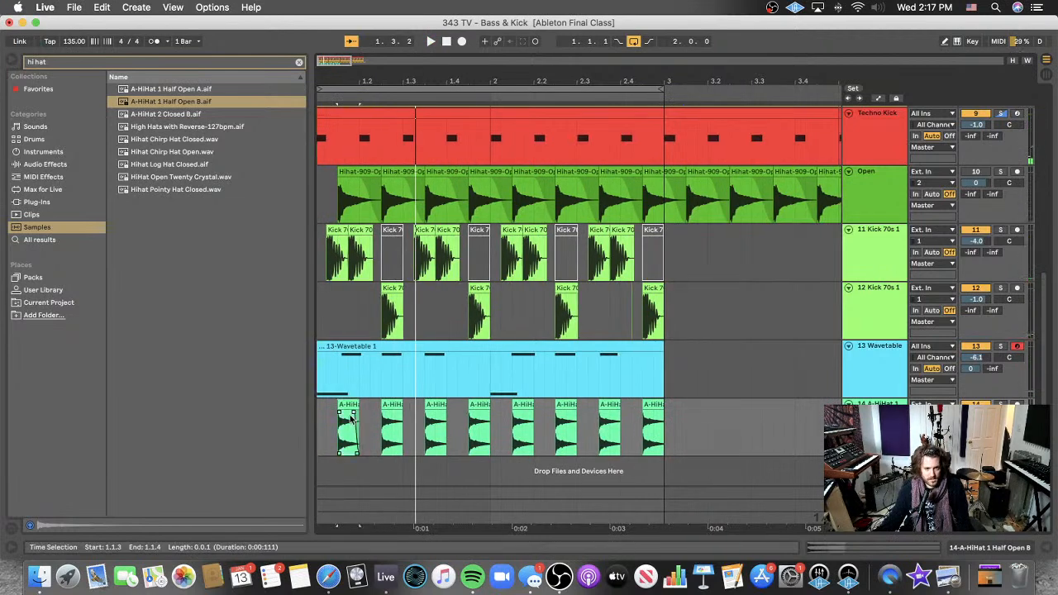
pyautogui.press('space')
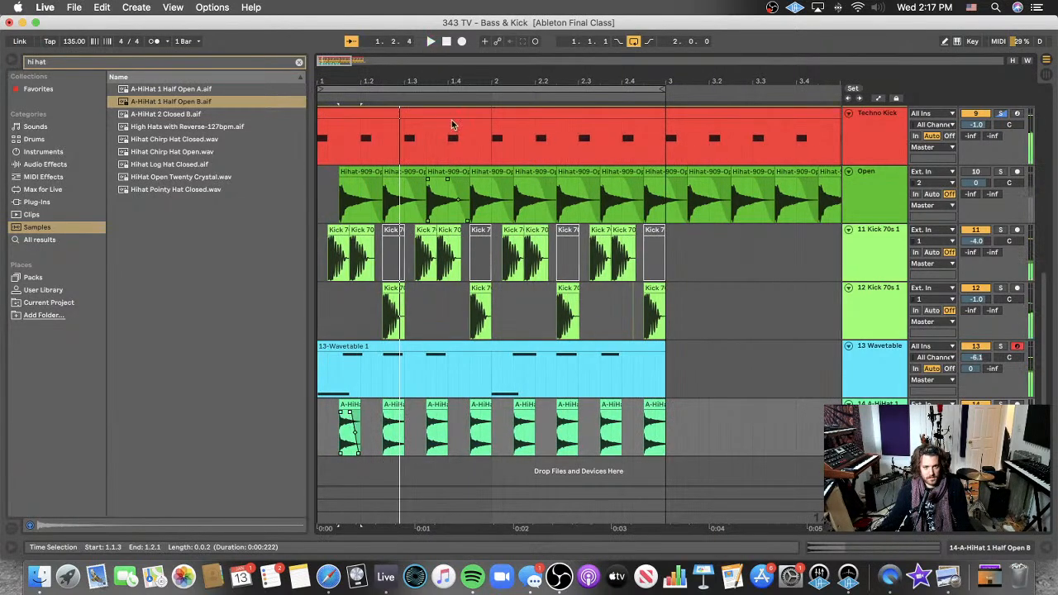
pyautogui.click(431, 41)
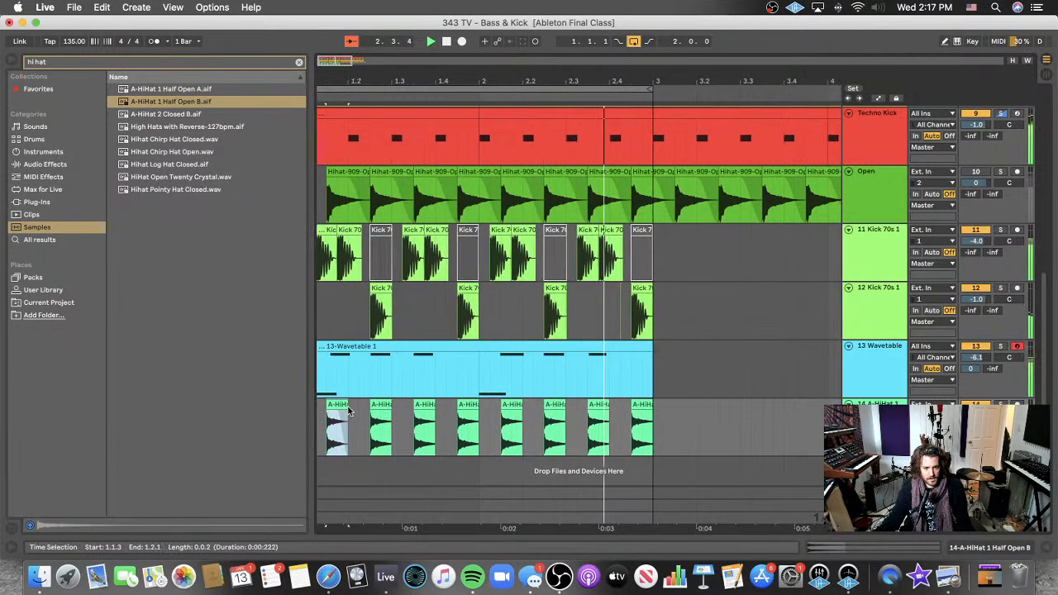
# - Shift the fifth hi-hat clip one sixteenth note earlier, to 2.1.2
pyautogui.click(421, 406)
pyautogui.moveTo(420, 407); pyautogui.dragTo(556, 420)
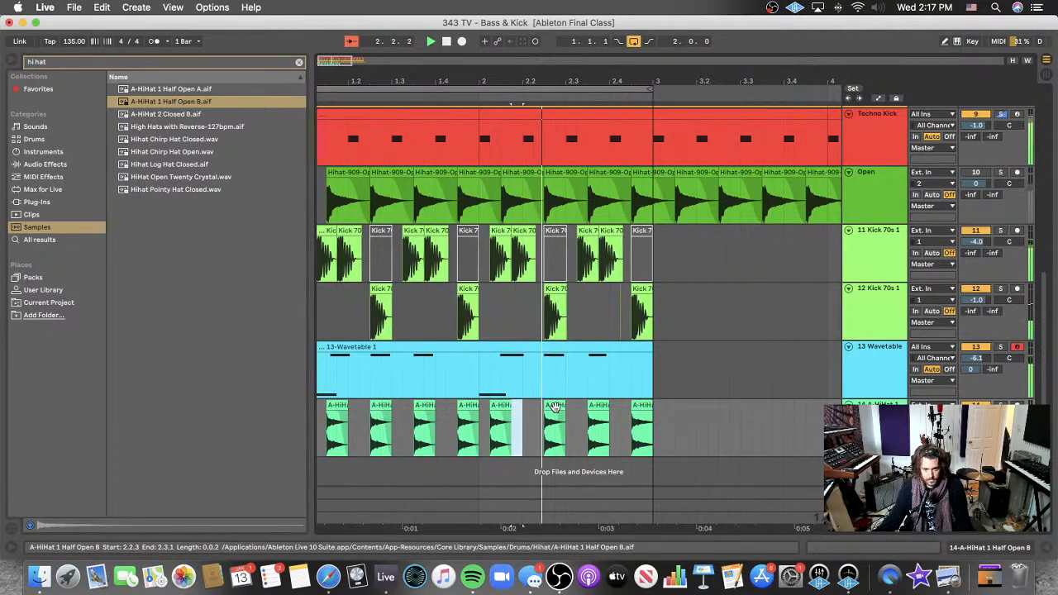
# - Return the fifth hi-hat clip on track 14 to its offbeat position at 2.1.3 and select the last hi-hat clip
pyautogui.click(554, 406)
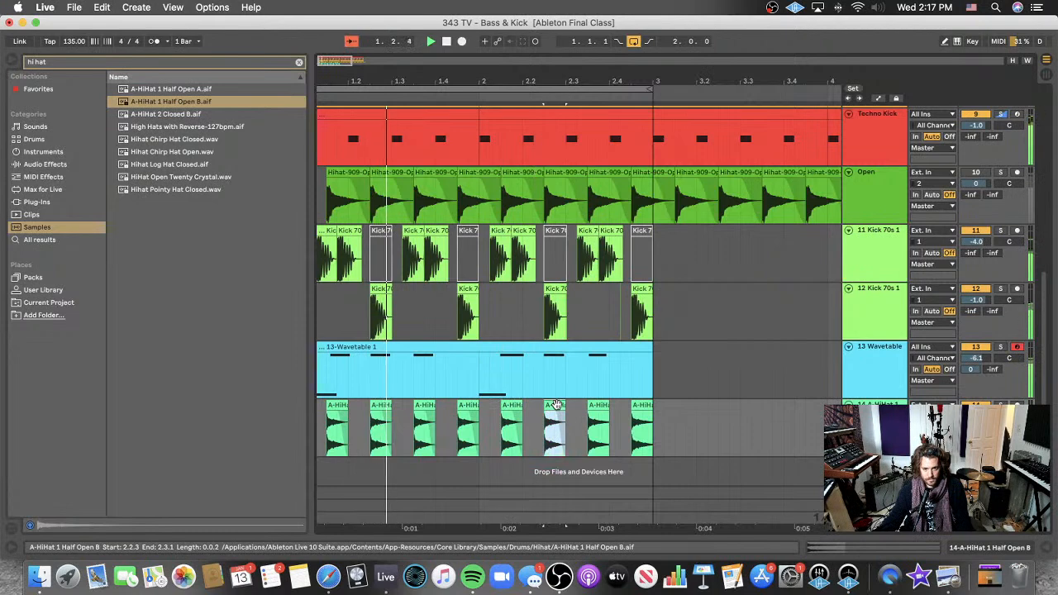
pyautogui.moveTo(556, 405); pyautogui.dragTo(639, 411)
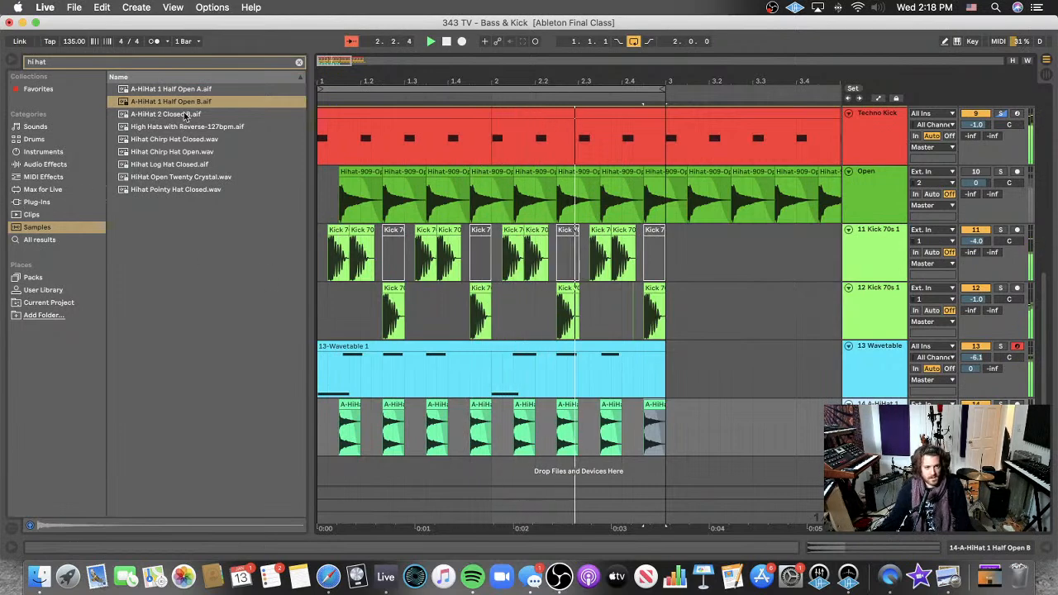
# - Audition the Hihat Chirp Hat samples and place Hihat Chirp Hat Closed at 1.1.1 on a new audio track
pyautogui.click(195, 139)
pyautogui.click(196, 151)
pyautogui.click(203, 139)
pyautogui.moveTo(203, 140); pyautogui.dragTo(324, 469)
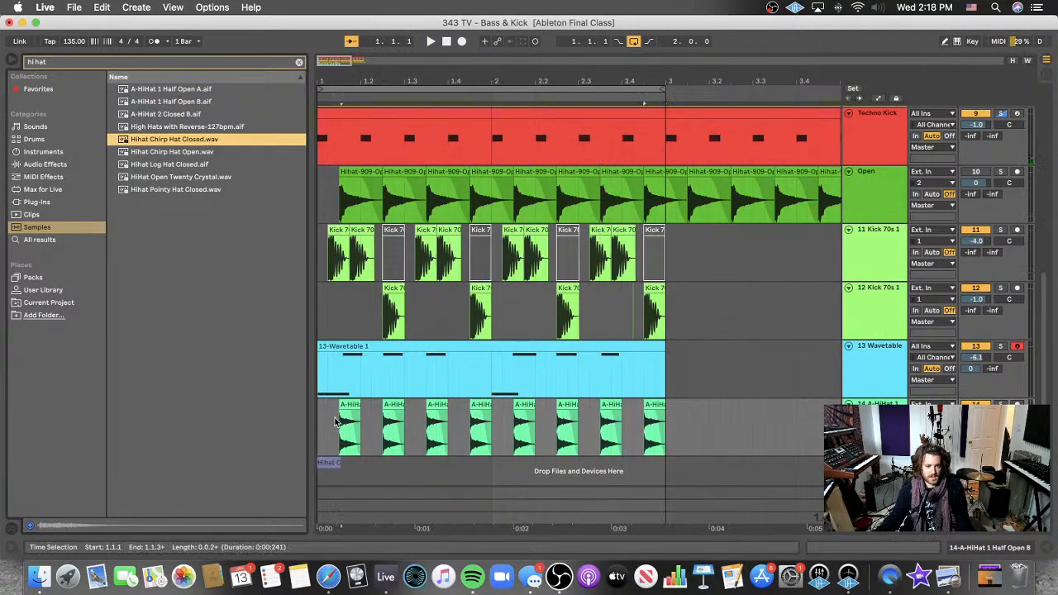
# - Trim the Hihat Chirp Hat Closed clip to one sixteenth note and duplicate it to fill the first beat with four clips
pyautogui.scroll(5, 343, 403)
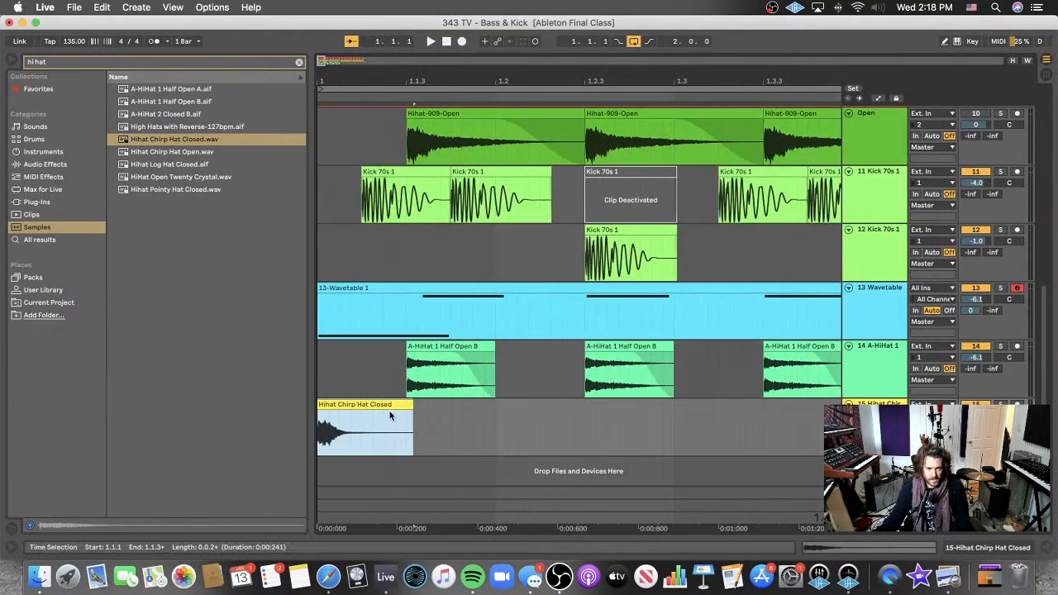
pyautogui.moveTo(377, 409); pyautogui.dragTo(356, 419)
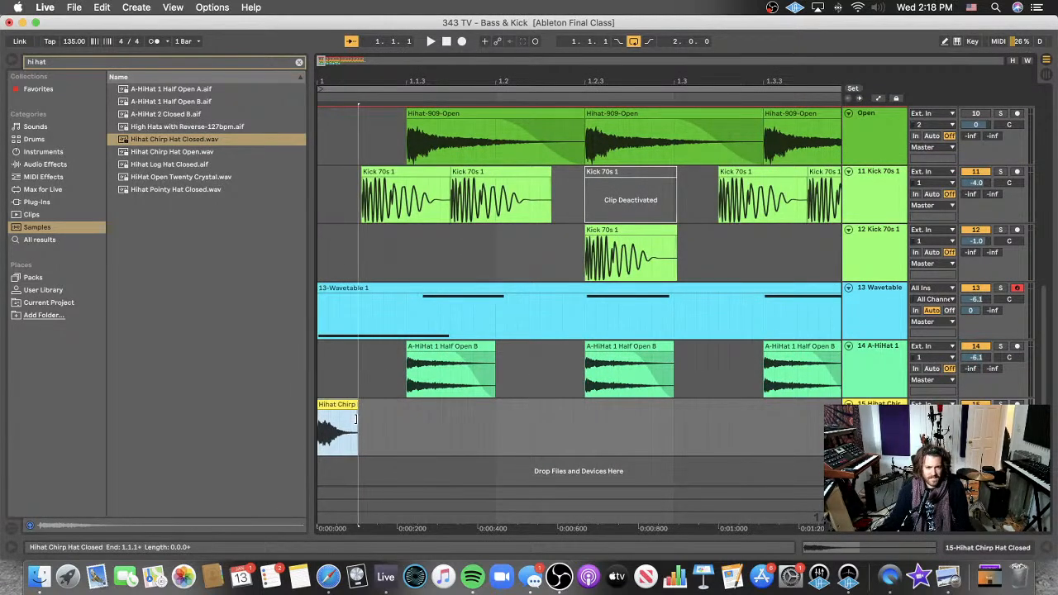
pyautogui.click(358, 418)
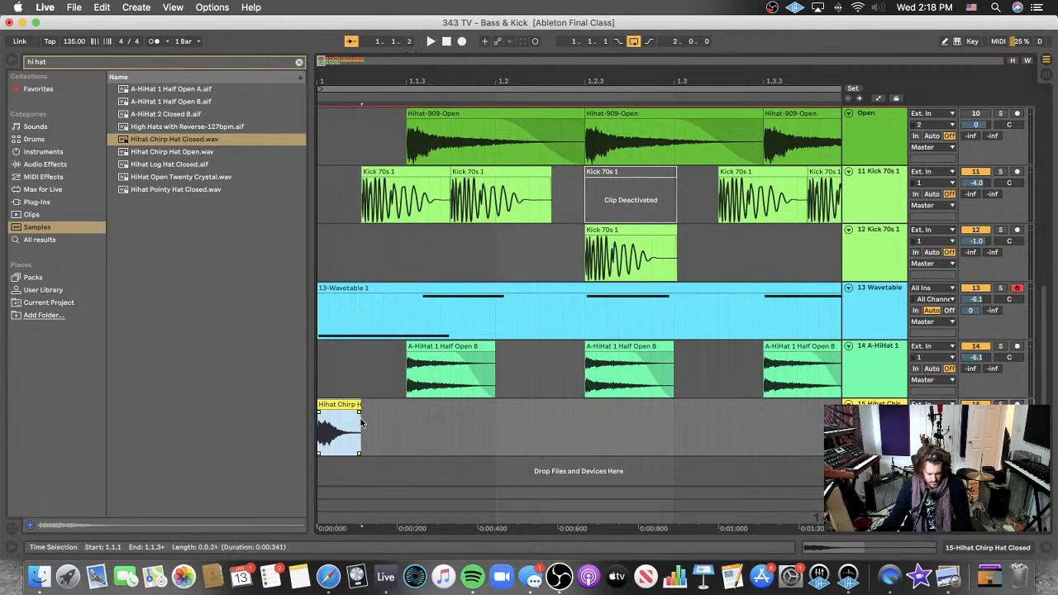
pyautogui.scroll(-5, 360, 424)
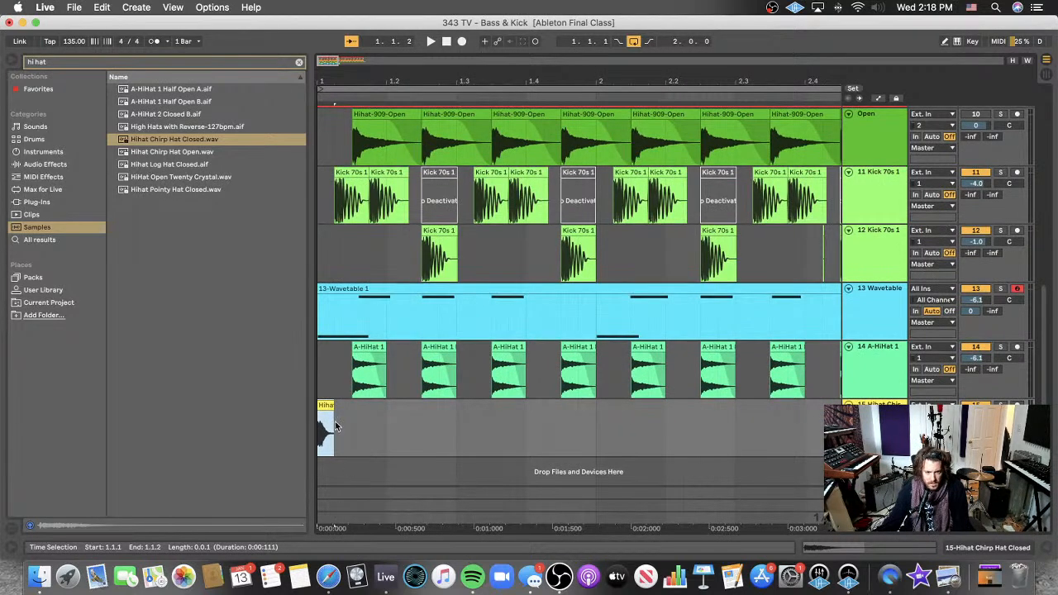
pyautogui.press('super+d')
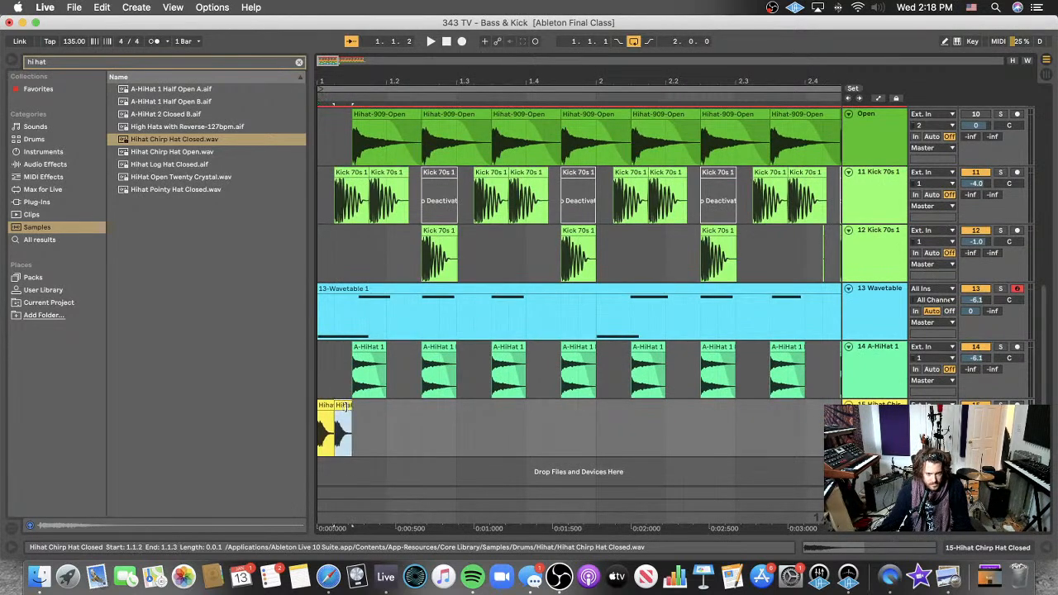
pyautogui.press('super+d')
pyautogui.click(414, 424)
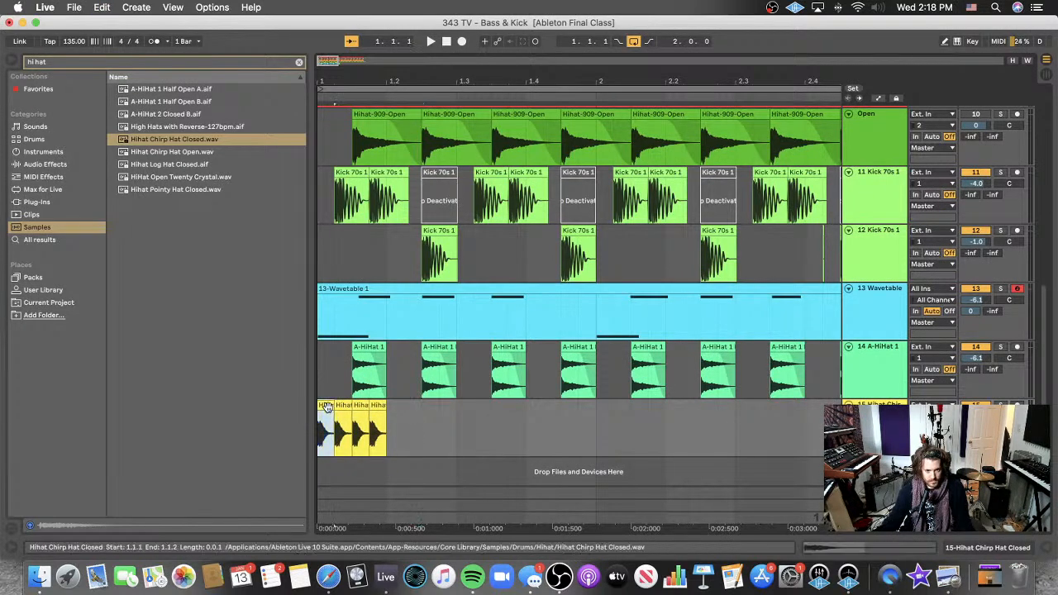
# - Lower the gain of each Chirp Hat clip separately, the first to -8.86 dB, the third to -4.95 dB and the fourth to -5.45 dB
pyautogui.doubleClick(327, 407)
pyautogui.moveTo(90, 436)
pyautogui.mouseDown()
pyautogui.moveTo(79, 424)
pyautogui.moveTo(120, 433)
pyautogui.moveTo(115, 443)
pyautogui.mouseUp()
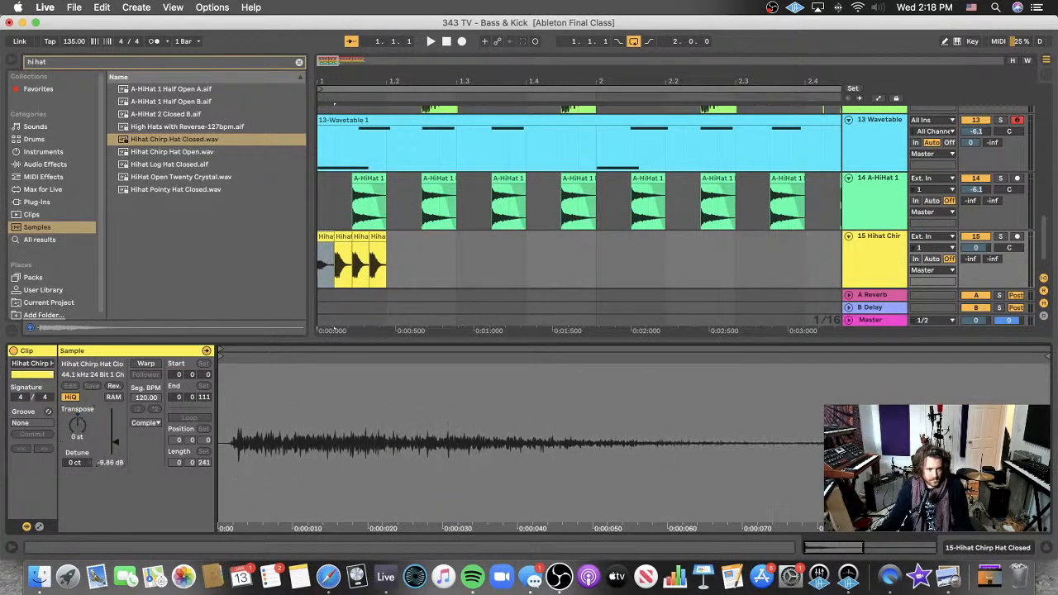
pyautogui.click(341, 238)
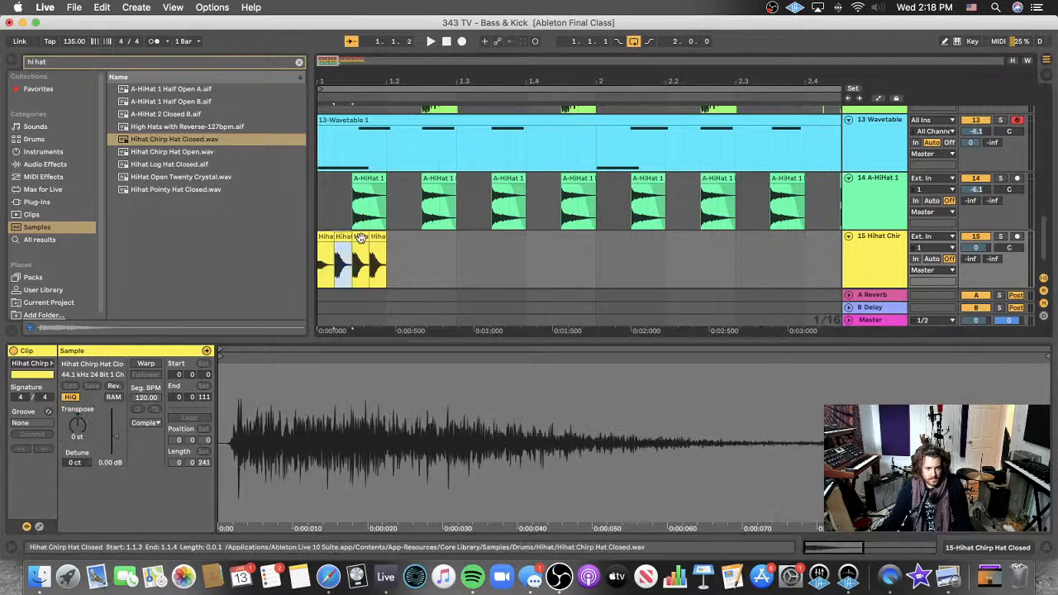
pyautogui.moveTo(116, 439); pyautogui.dragTo(115, 442)
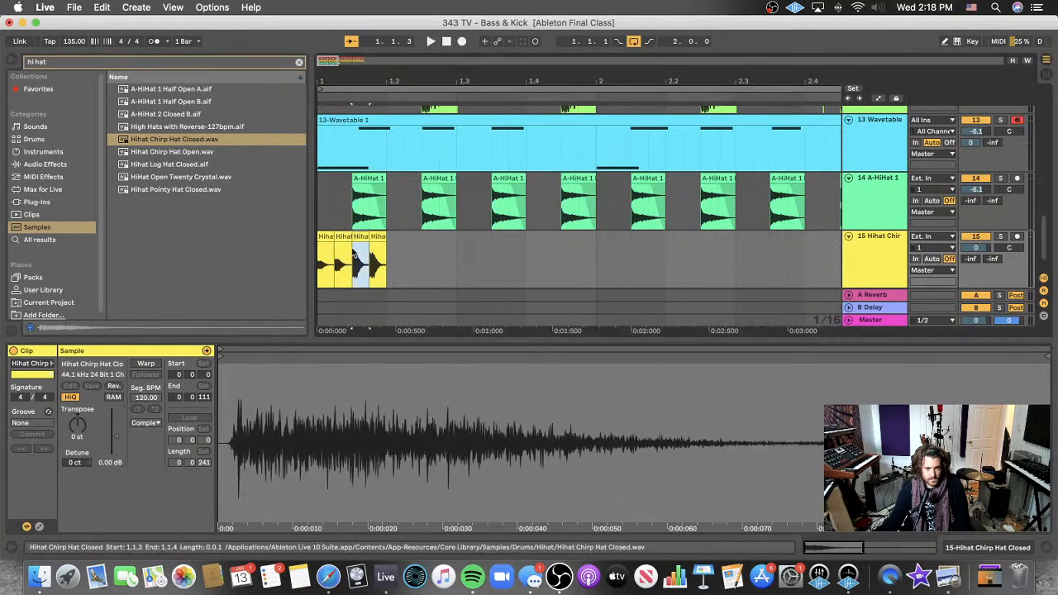
pyautogui.click(361, 257)
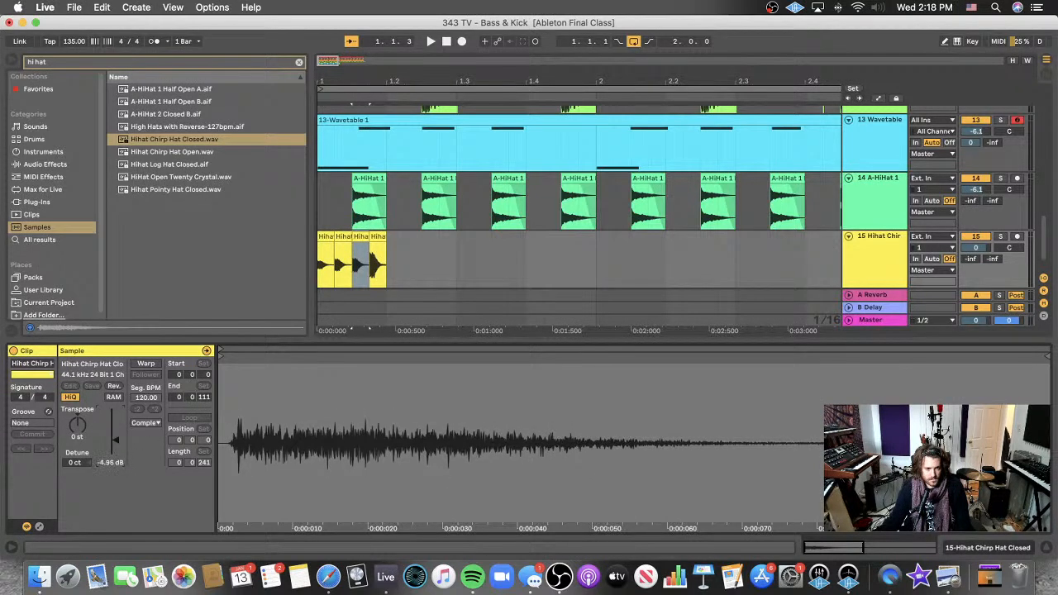
pyautogui.click(380, 240)
pyautogui.moveTo(114, 440); pyautogui.dragTo(114, 463)
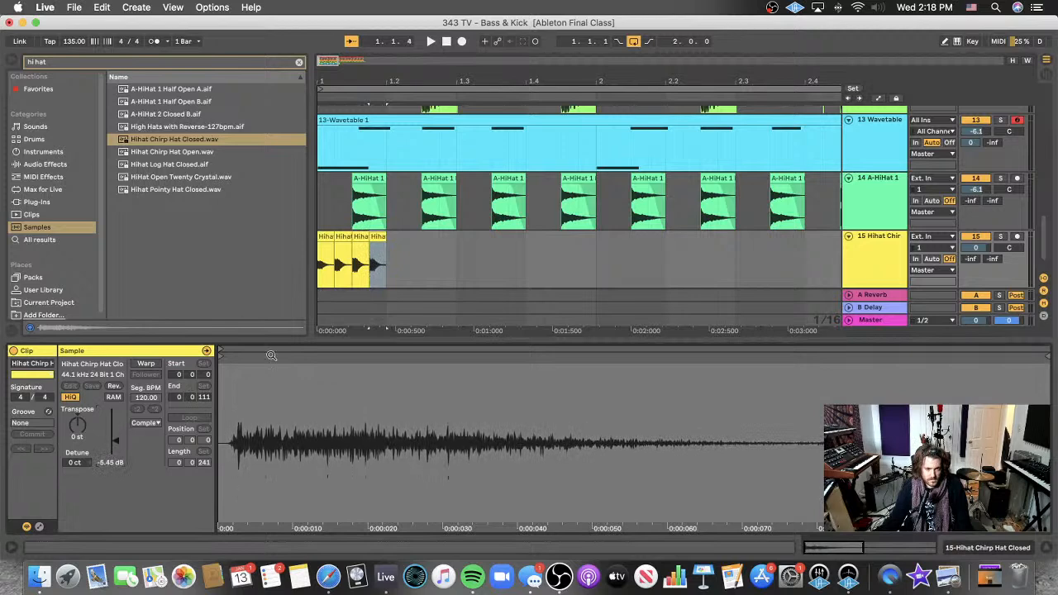
# - Select all four Chirp Hat clips and duplicate the group four times along the track, up to 2.2.1
pyautogui.moveTo(391, 260); pyautogui.dragTo(301, 276)
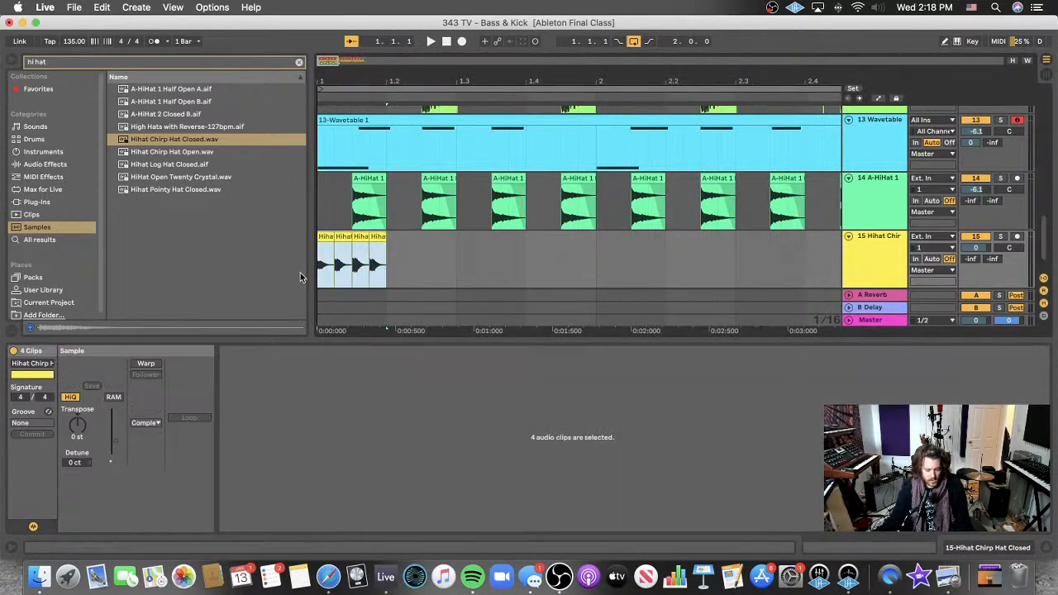
pyautogui.press('super+d')
pyautogui.press('super+d')
pyautogui.press('super+d')
pyautogui.press('super+d')
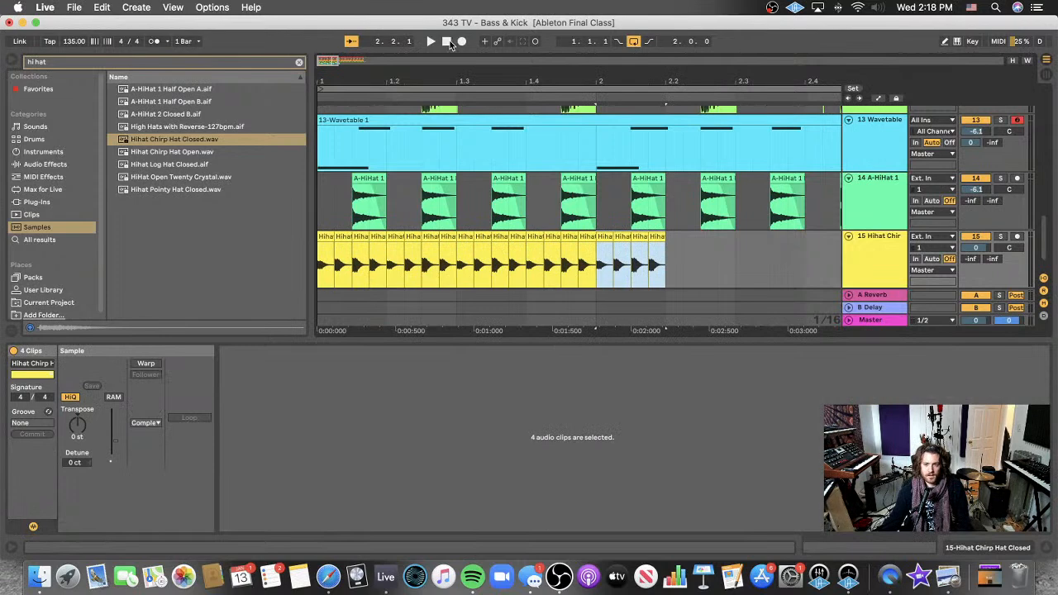
# - Lower the Chirp Hat track's volume to about -14 dB and start loop playback
pyautogui.click(449, 42)
pyautogui.moveTo(976, 247); pyautogui.dragTo(984, 253)
pyautogui.press('space')
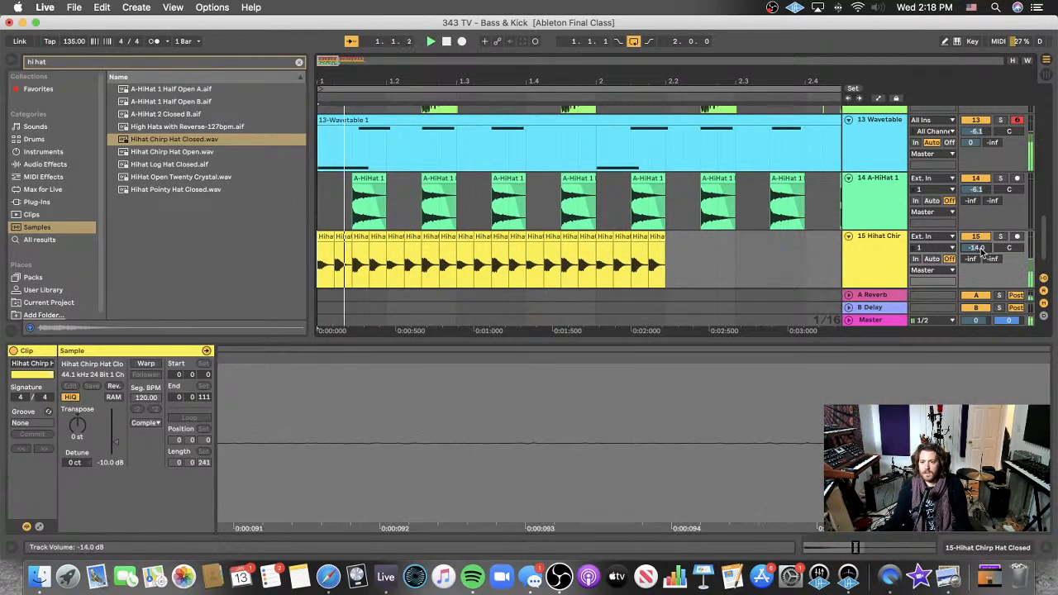
# - Extend the Chirp Hat pattern to the loop's end at bar 3 and set its track volume to -16.5 dB
pyautogui.press('super+d')
pyautogui.press('super+d')
pyautogui.press('super+d')
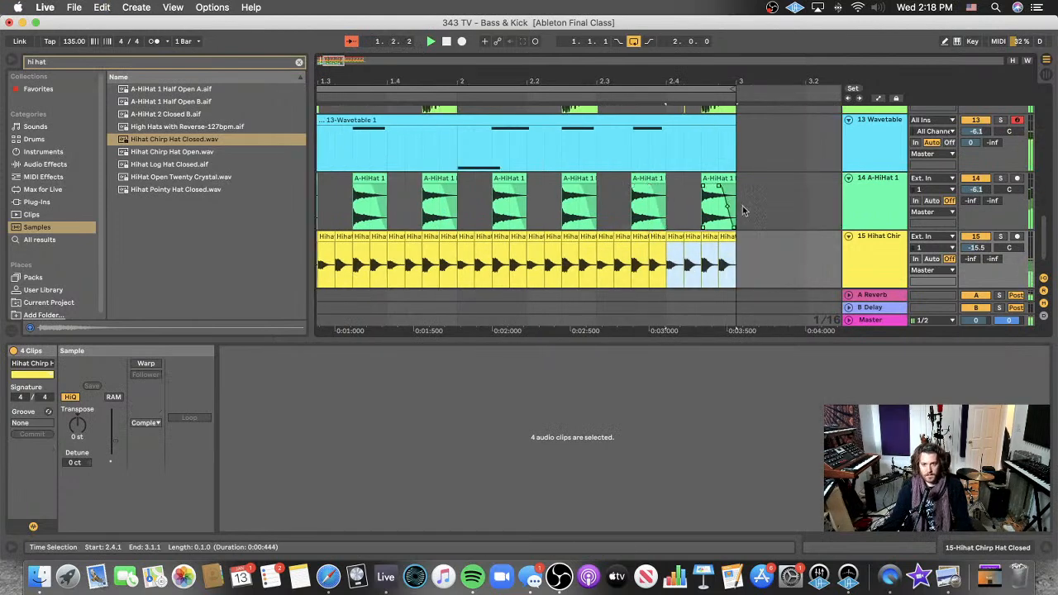
pyautogui.moveTo(976, 251); pyautogui.dragTo(977, 253)
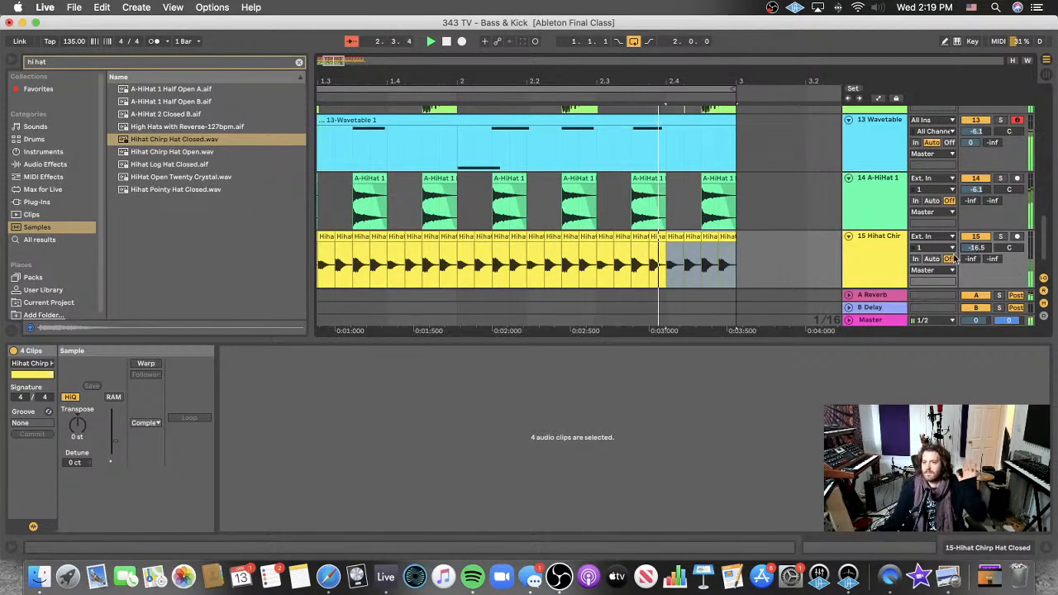
# - Hide the clip view and delete all existing clips from the Longer Bass track
pyautogui.moveTo(802, 340); pyautogui.dragTo(806, 529)
pyautogui.scroll(8, 958, 191)
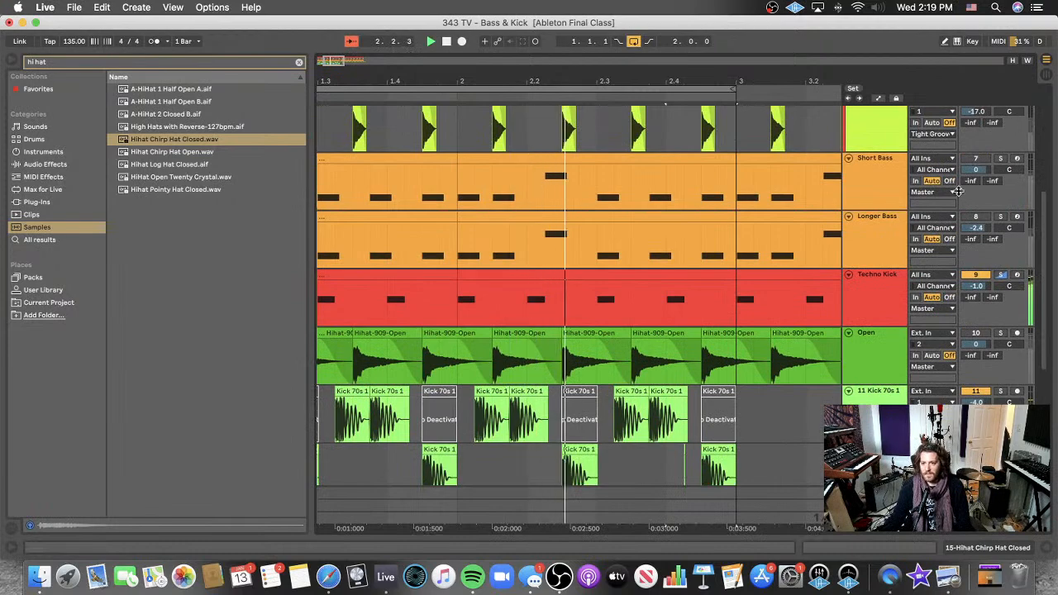
pyautogui.click(706, 240)
pyautogui.press('-')
pyautogui.press('-')
pyautogui.press('-')
pyautogui.moveTo(546, 242); pyautogui.dragTo(305, 219)
pyautogui.press('Delete')
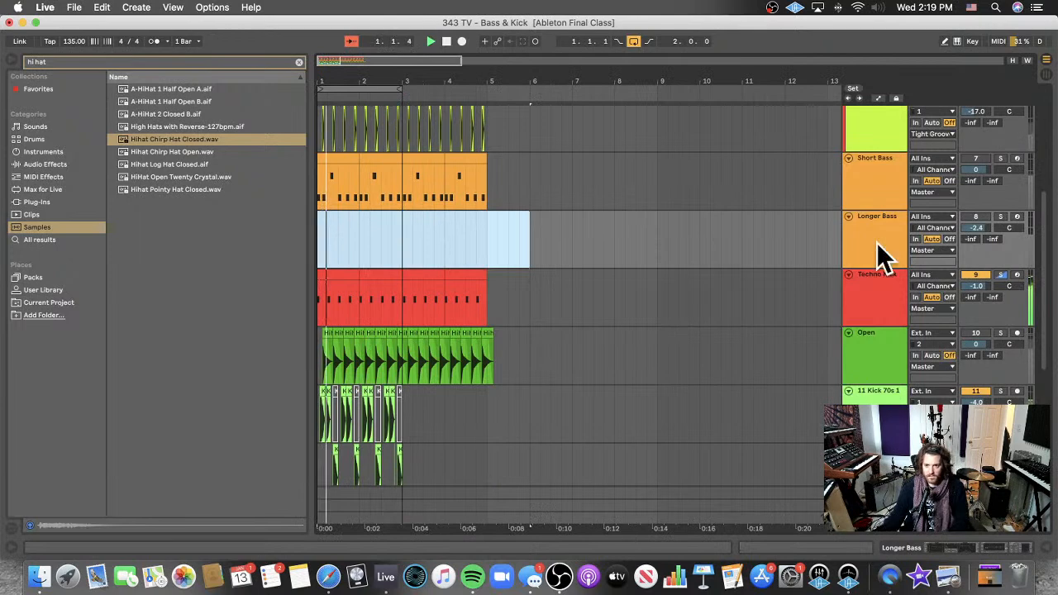
# - Arm and activate the Longer Bass track and raise its synth filter frequency to 202 Hz
pyautogui.click(1018, 217)
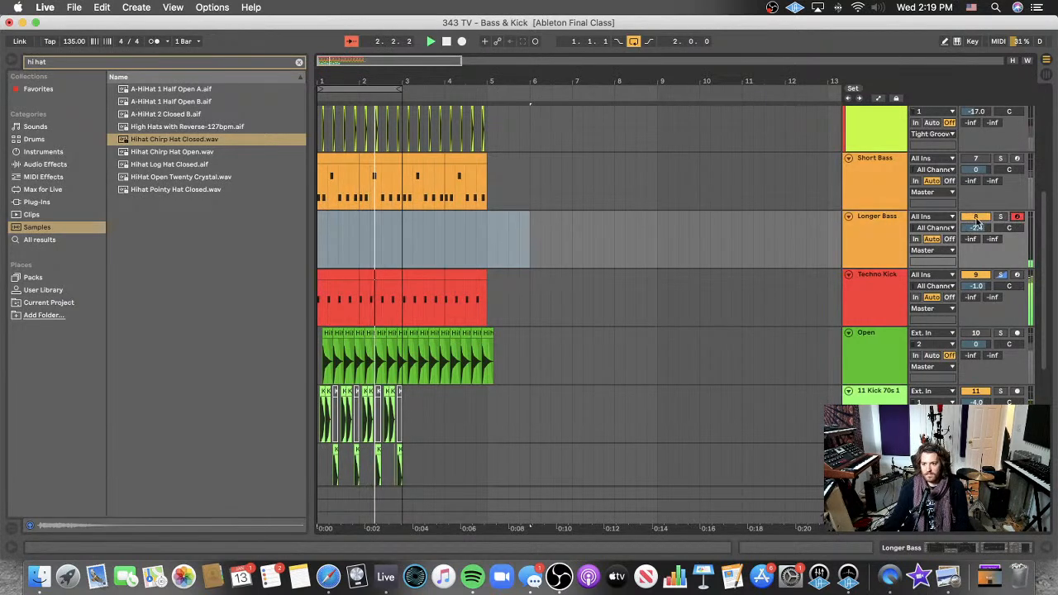
pyautogui.moveTo(971, 239); pyautogui.dragTo(974, 242)
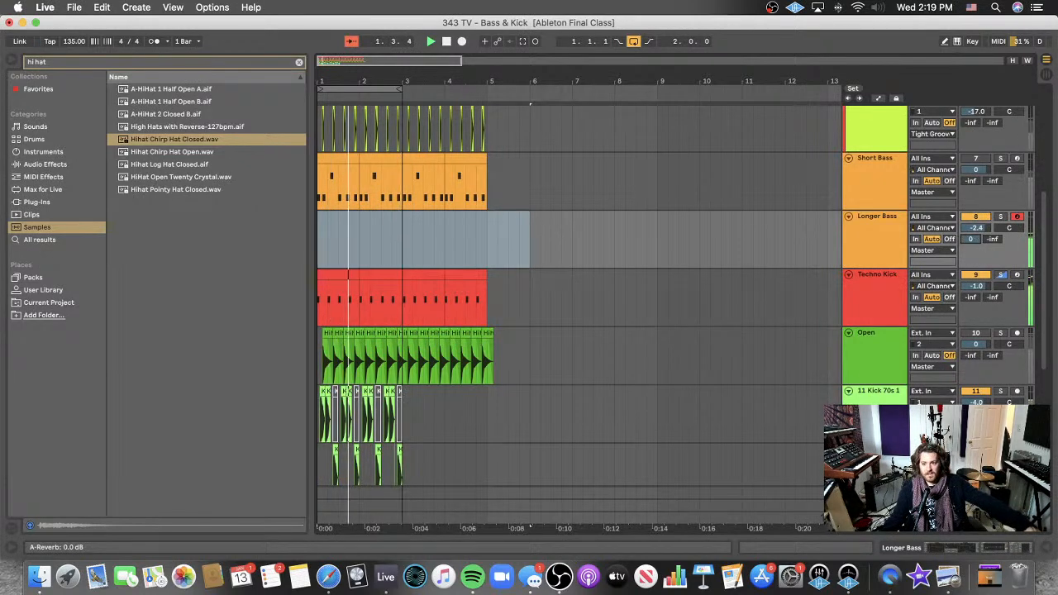
pyautogui.doubleClick(869, 236)
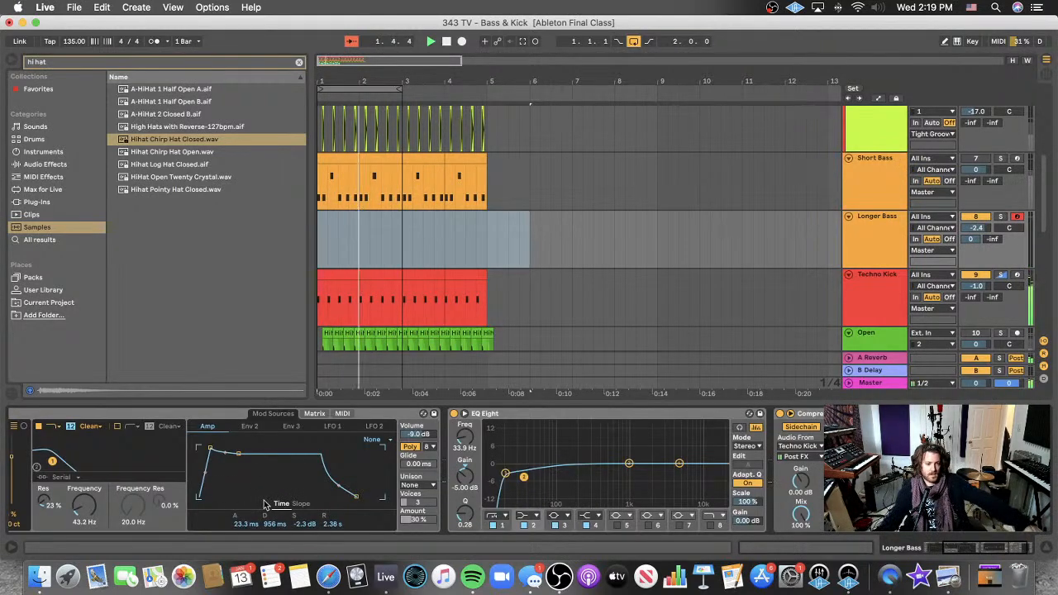
pyautogui.moveTo(88, 507); pyautogui.dragTo(87, 492)
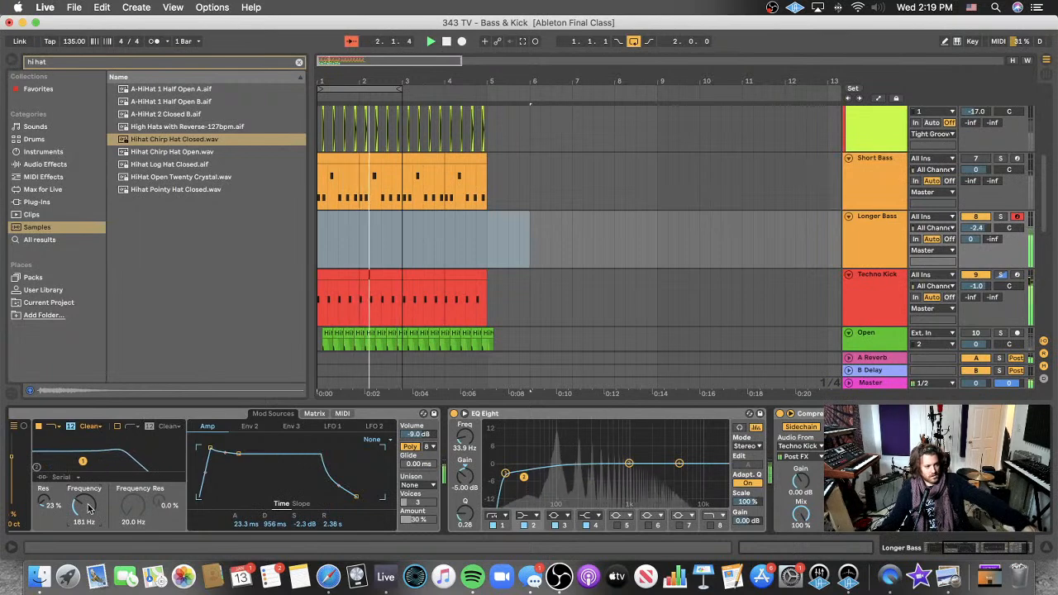
pyautogui.moveTo(89, 508); pyautogui.dragTo(89, 503)
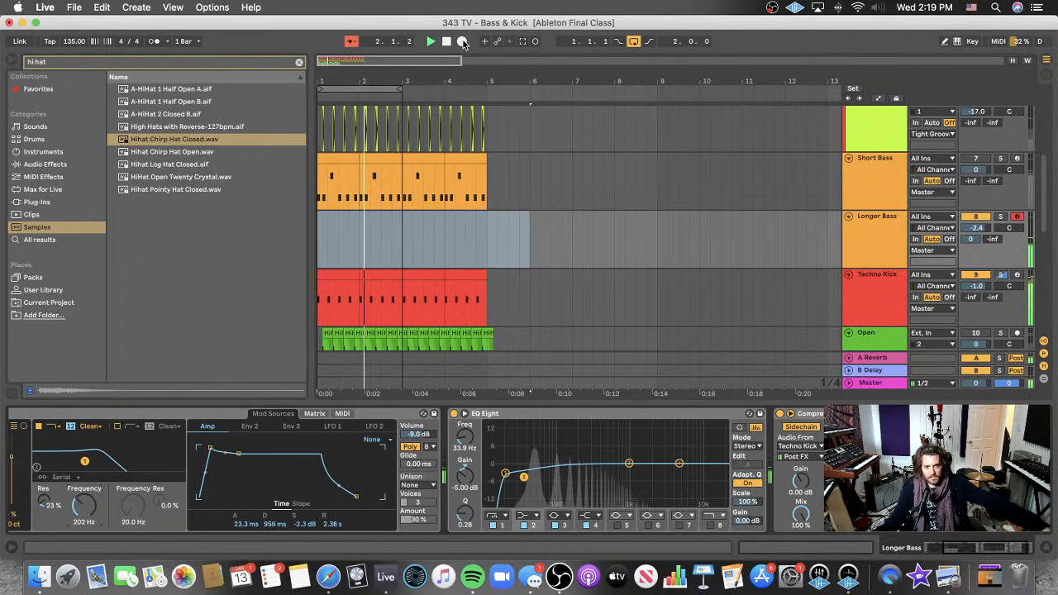
# - Record a held G#0 bass note on the Longer Bass track over the two-bar loop, and stop playback
pyautogui.click(463, 43)
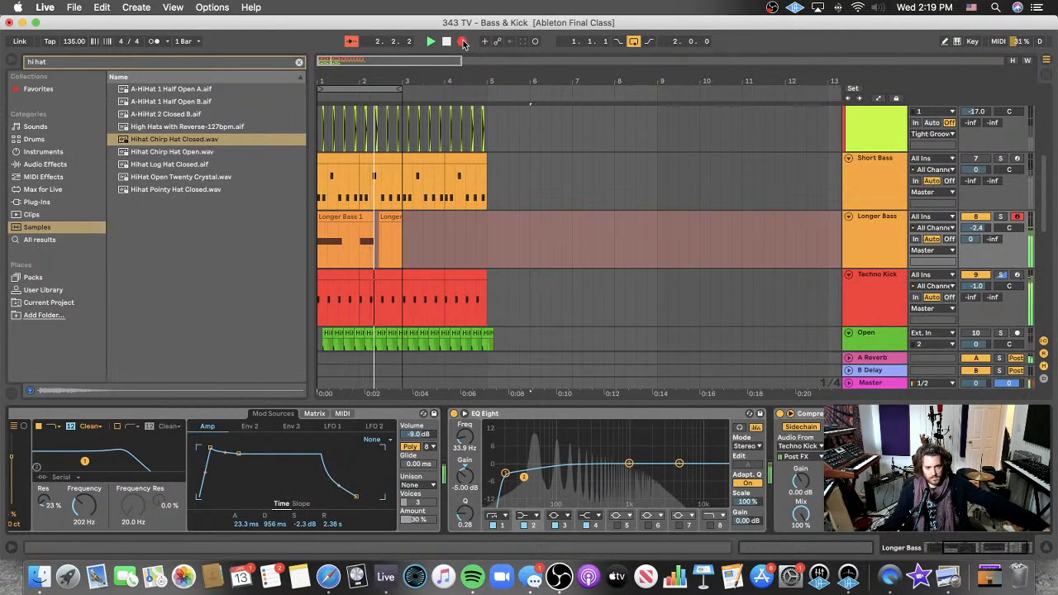
pyautogui.press('space')
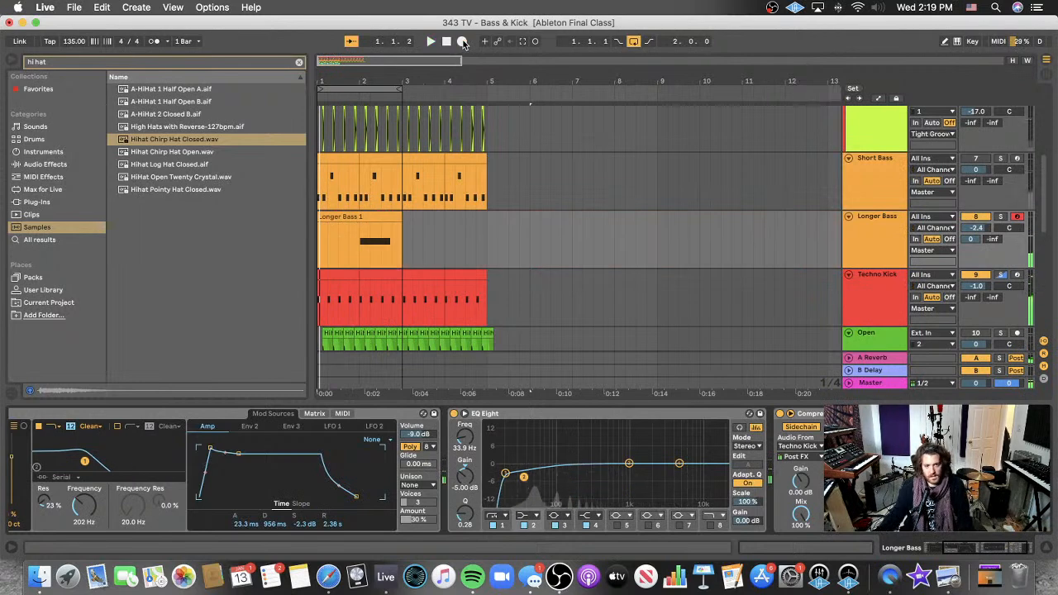
# - Quantize the recorded G#0 note to 5.1.1 and copy it to the start of the Longer Bass clip at 4.1.1
pyautogui.doubleClick(354, 213)
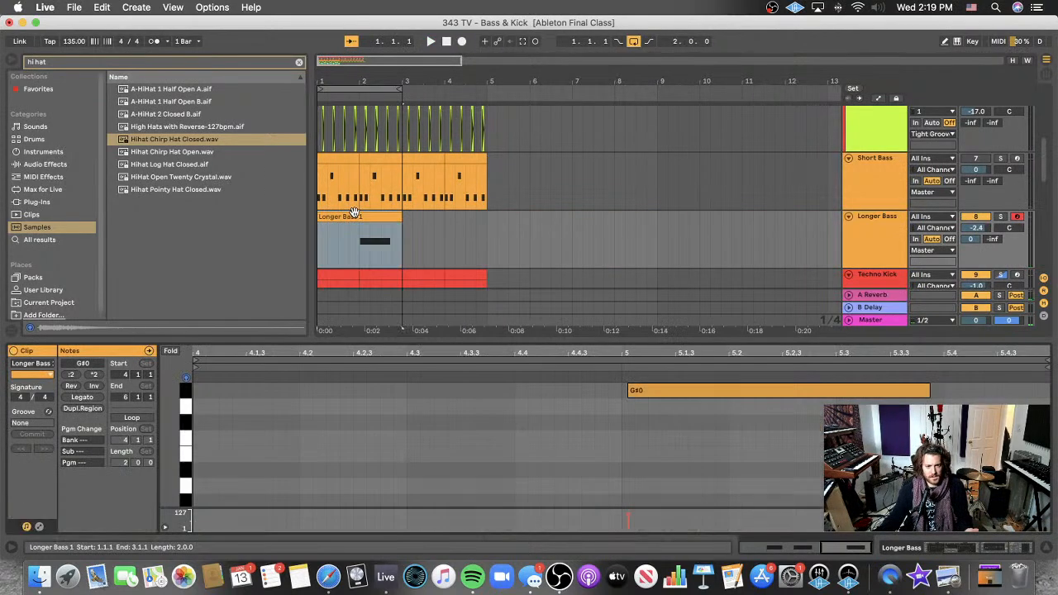
pyautogui.click(656, 392)
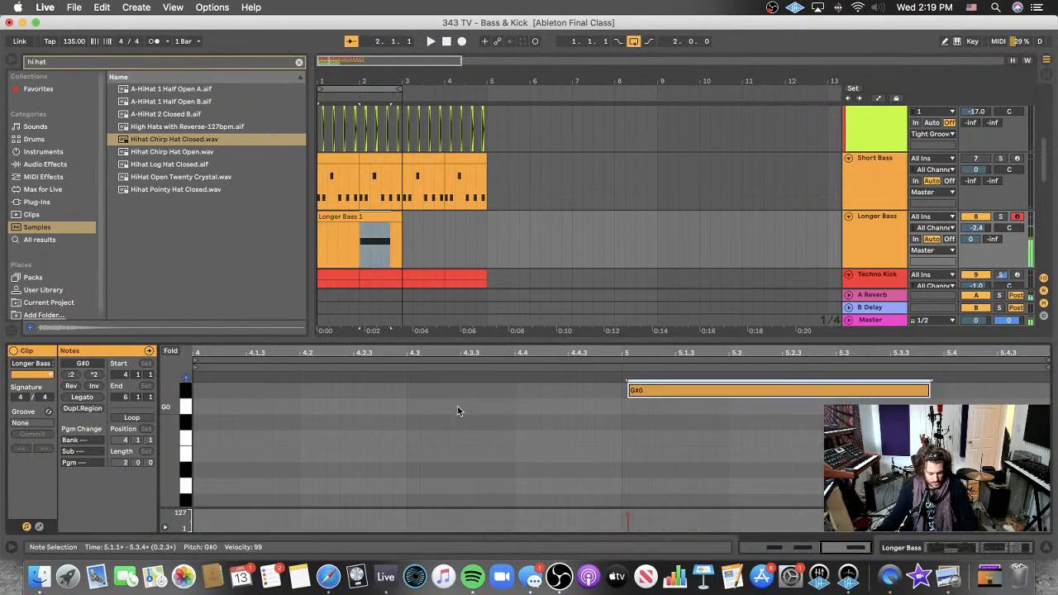
pyautogui.press('super+u')
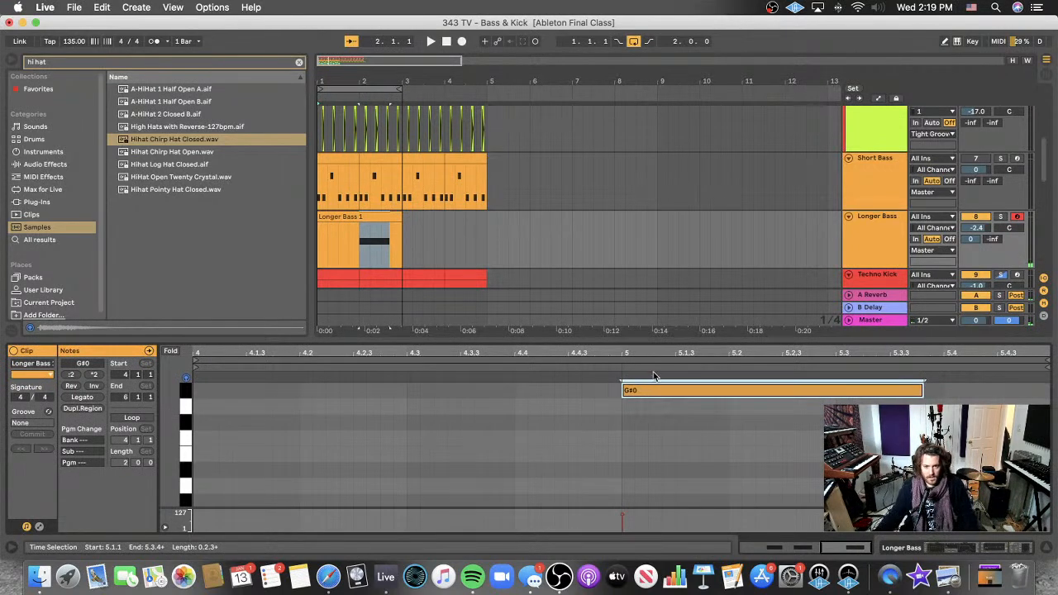
pyautogui.moveTo(662, 394); pyautogui.dragTo(242, 392)
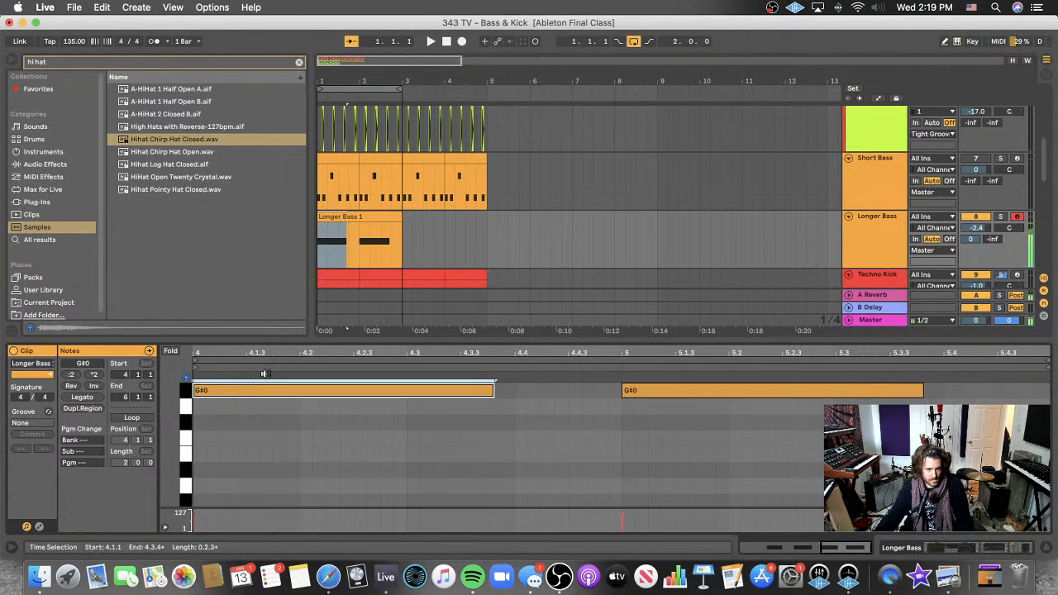
# - Hide the clip view, play the loop and set the Longer Bass synth's filter frequency to 110 Hz
pyautogui.moveTo(324, 337); pyautogui.dragTo(324, 529)
pyautogui.press('space')
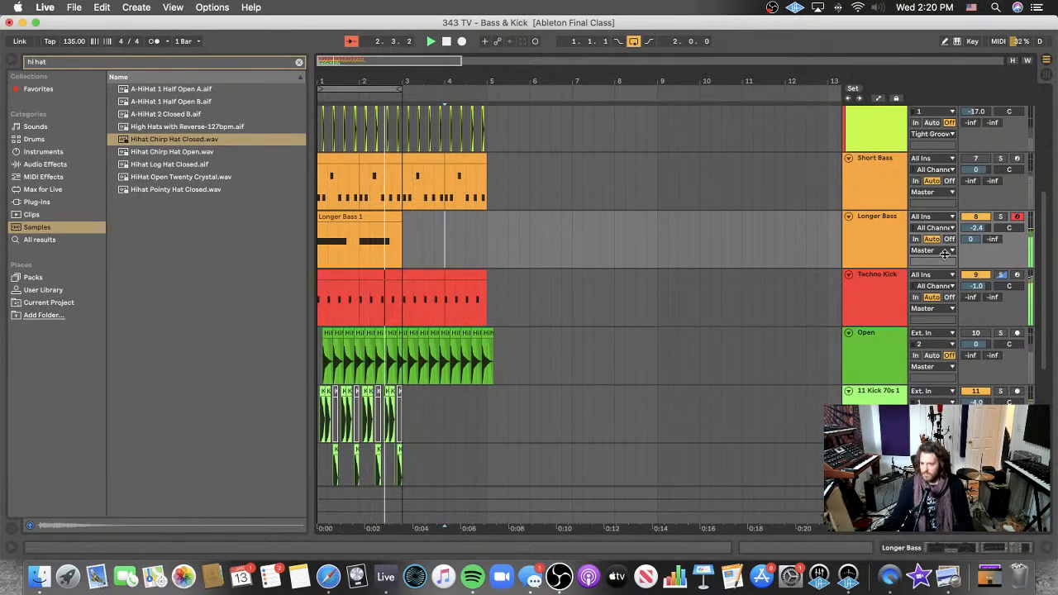
pyautogui.doubleClick(875, 250)
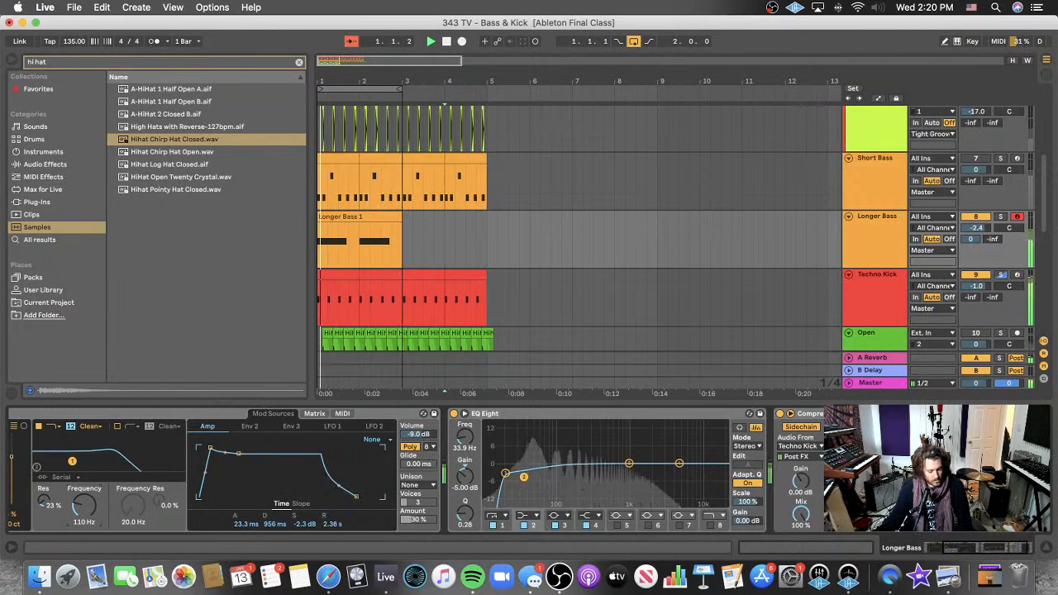
pyautogui.moveTo(458, 403); pyautogui.dragTo(440, 412)
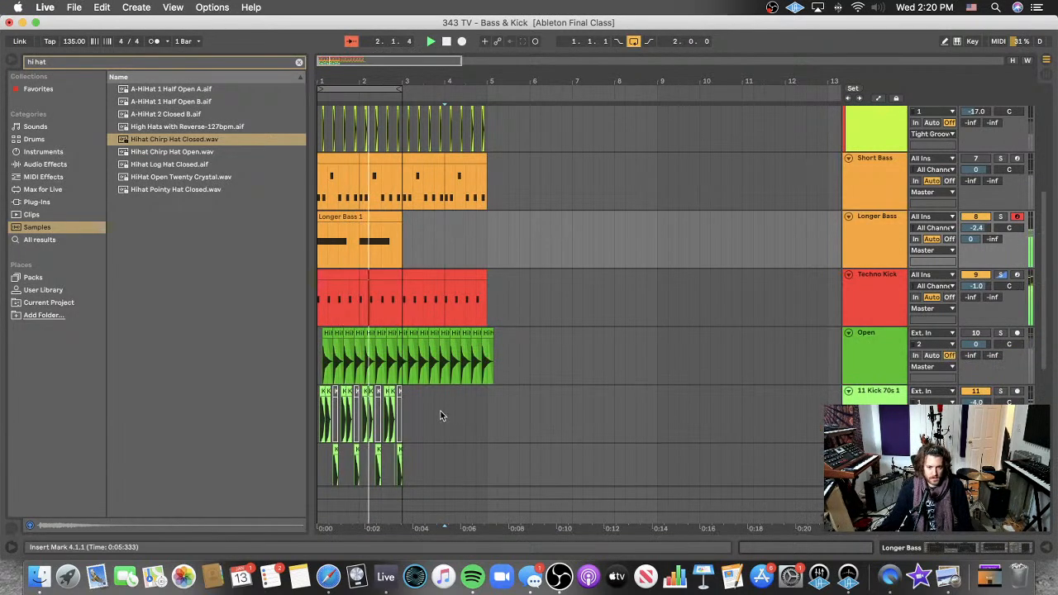
# - Clear the browser search and load the Wavetable instrument onto a new MIDI track below the hi-hat tracks
pyautogui.scroll(-5, 441, 412)
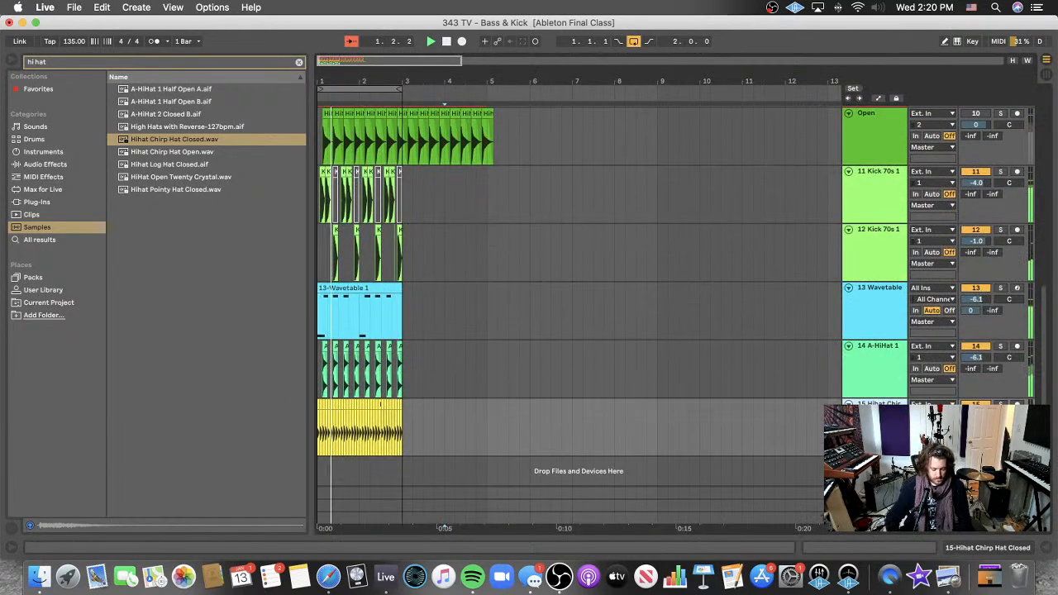
pyautogui.scroll(-1, 334, 298)
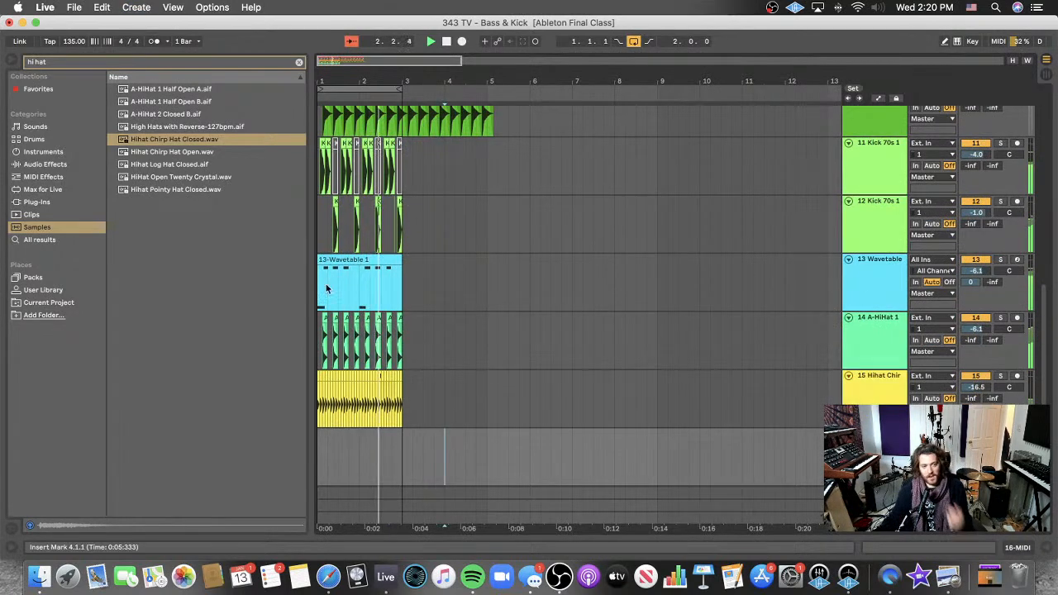
pyautogui.click(43, 152)
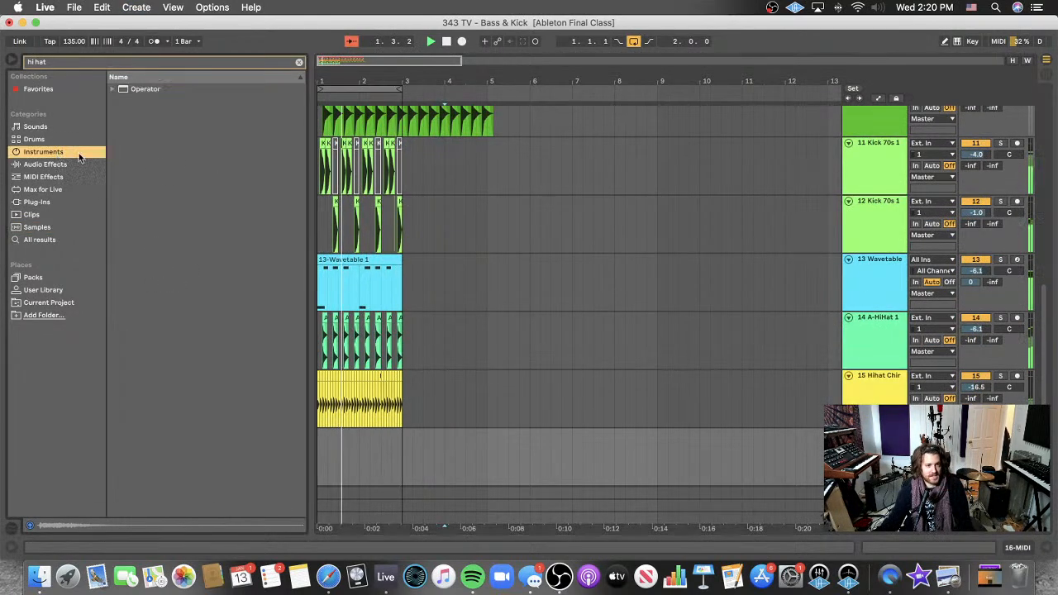
pyautogui.click(299, 64)
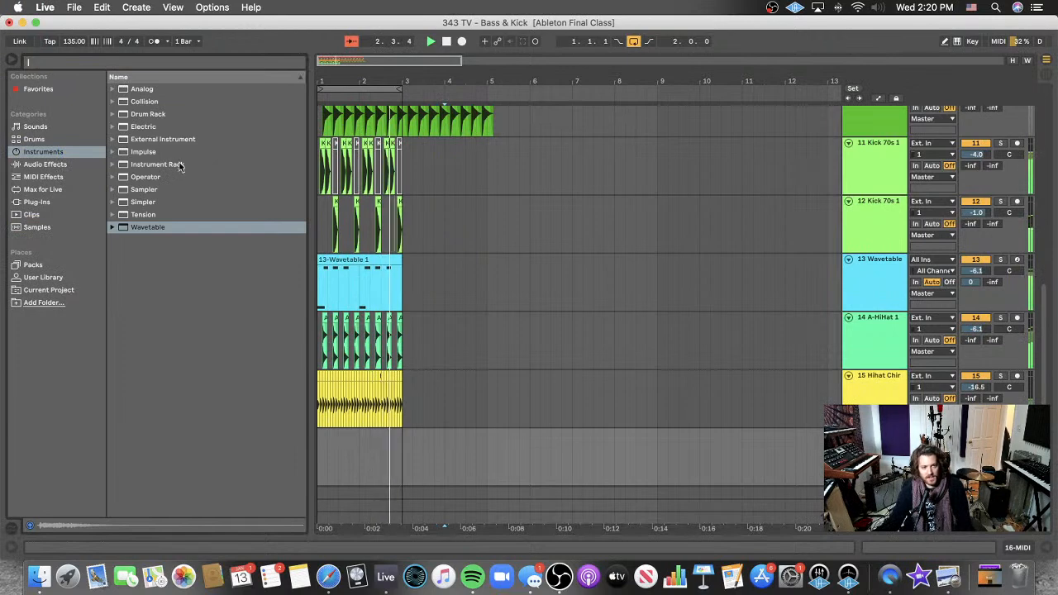
pyautogui.click(141, 89)
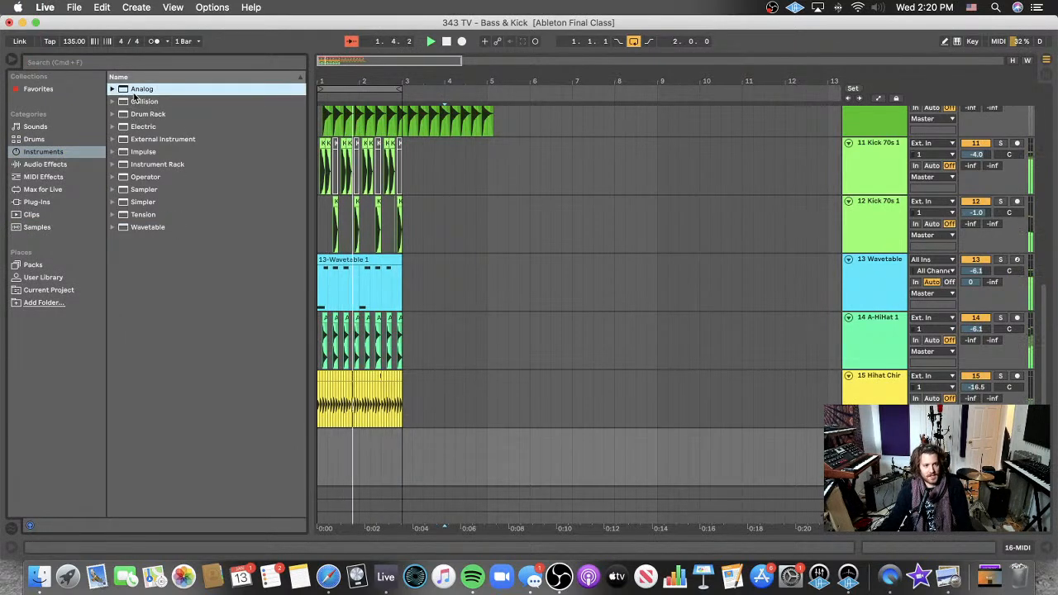
pyautogui.doubleClick(147, 227)
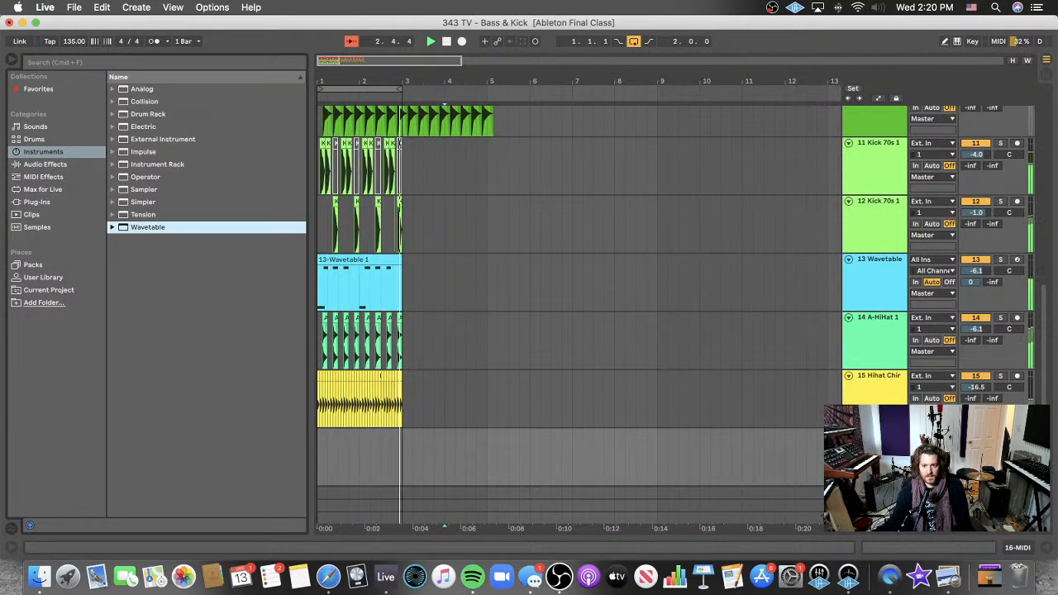
pyautogui.scroll(-4, 381, 331)
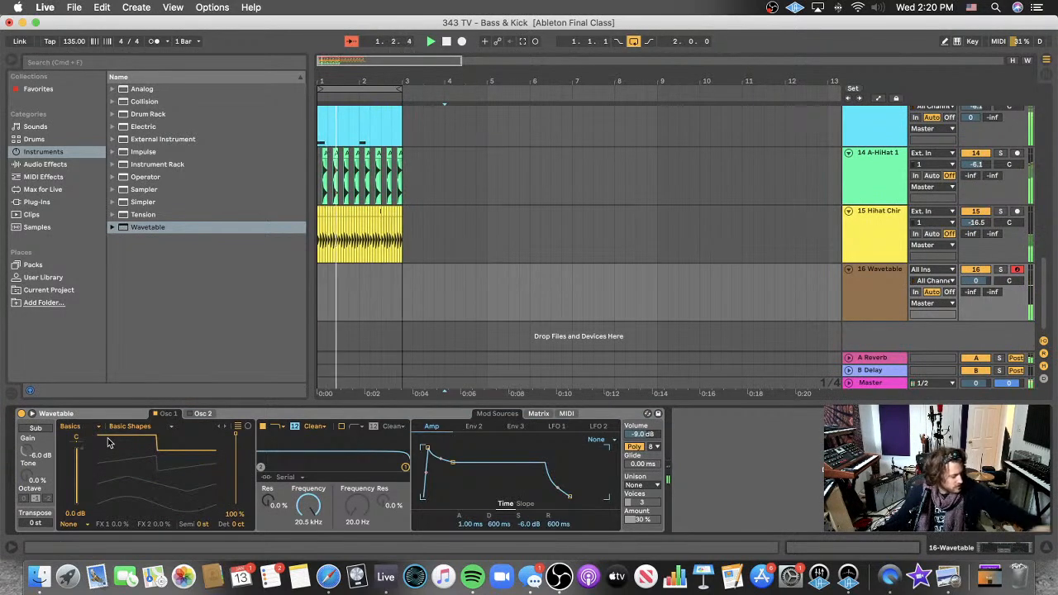
# - Insert an Arpeggiator before the Wavetable on track 16 and set its rate to 1/24
pyautogui.click(48, 176)
pyautogui.moveTo(150, 89); pyautogui.dragTo(730, 447)
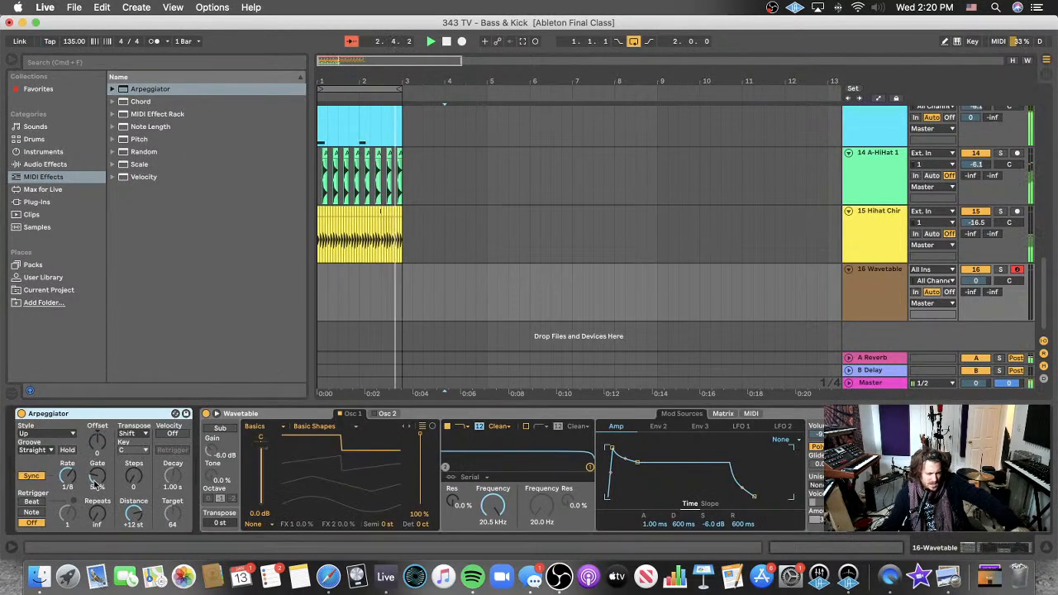
pyautogui.moveTo(73, 478); pyautogui.dragTo(73, 472)
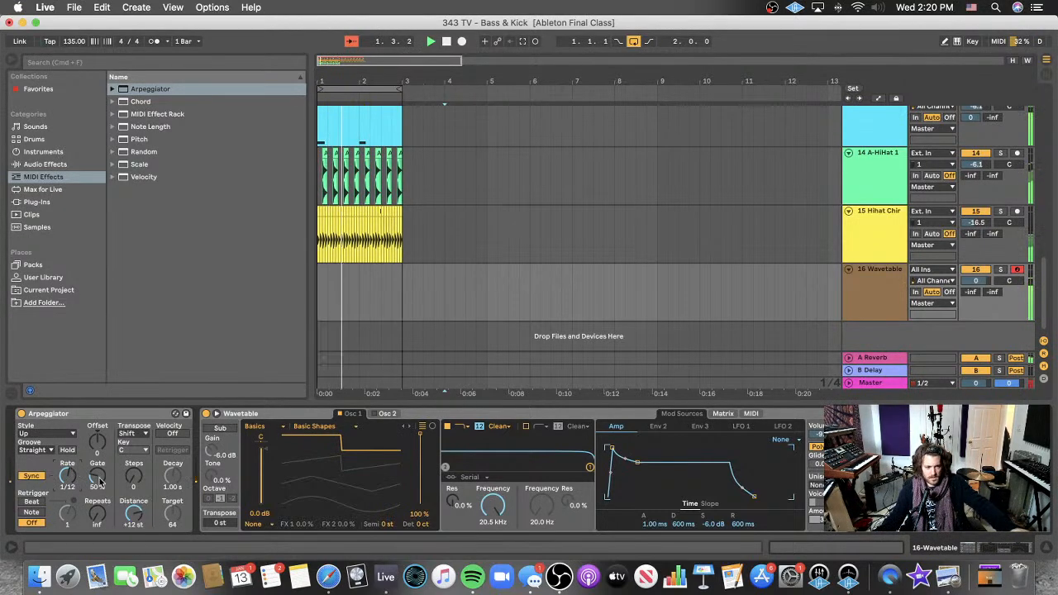
pyautogui.moveTo(68, 476); pyautogui.dragTo(68, 472)
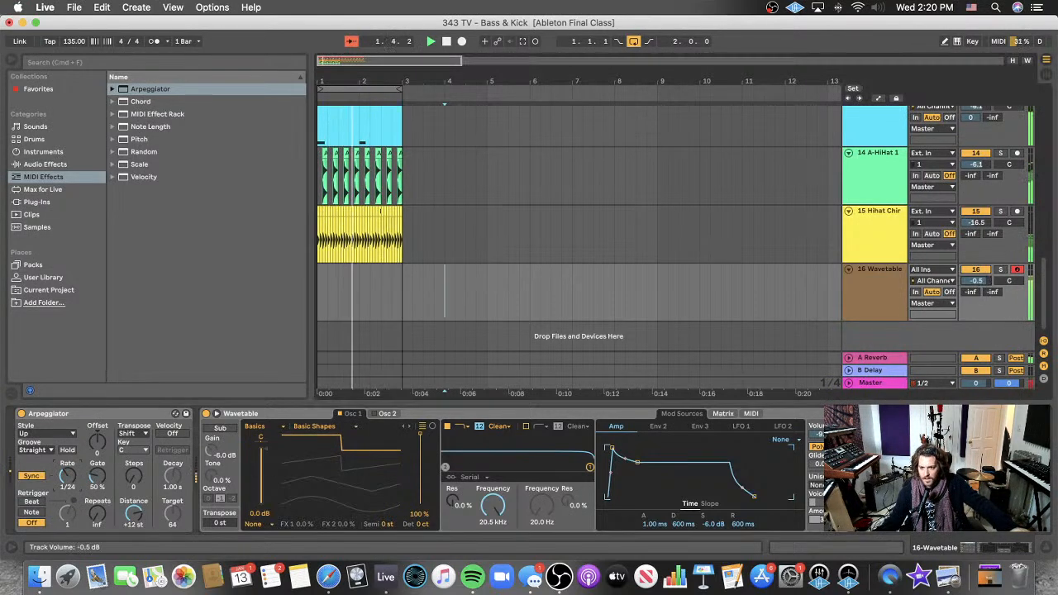
# - Set the 16 Wavetable track's volume to -12.7 dB and its amp envelope to 55.8 ms decay, -27 dB sustain and 228 ms release
pyautogui.moveTo(977, 280); pyautogui.dragTo(976, 301)
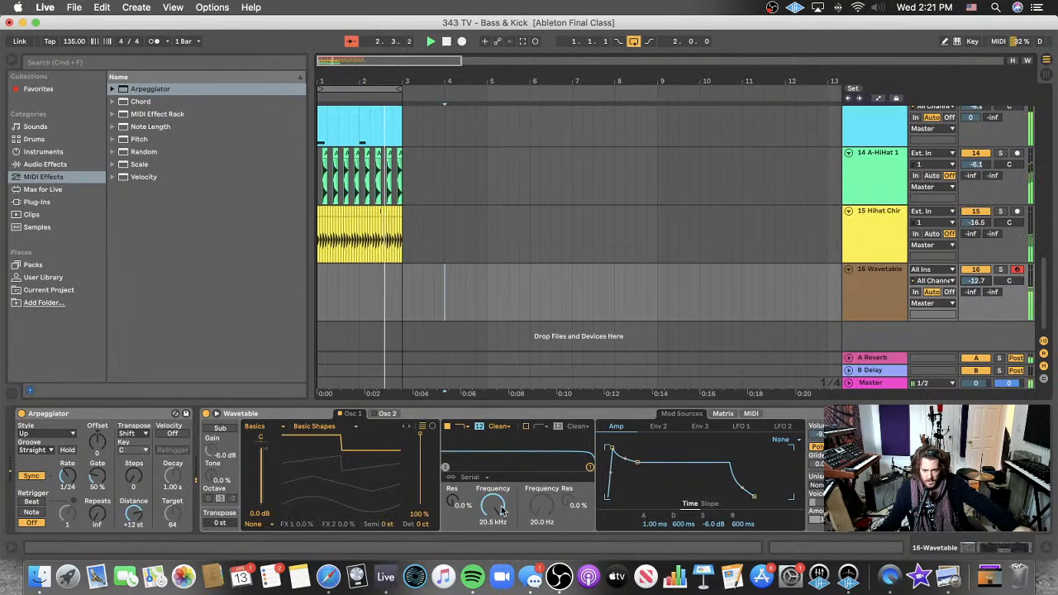
pyautogui.moveTo(638, 461); pyautogui.dragTo(622, 487)
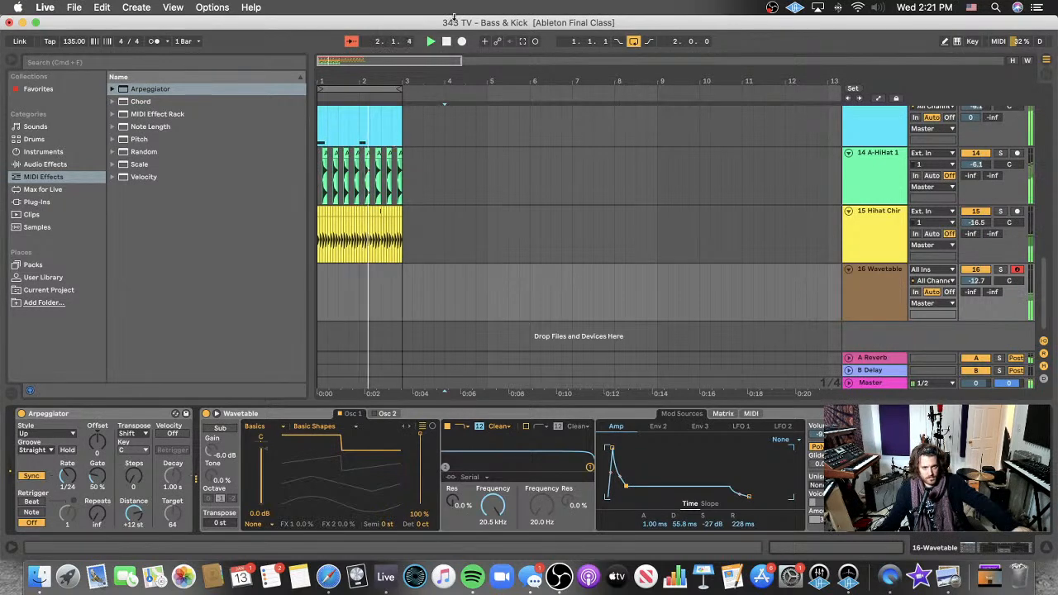
# - Record a held four-note chord spanning G#3 to G#4 on the 16 Wavetable track over the two-bar loop and open its clip
pyautogui.click(446, 42)
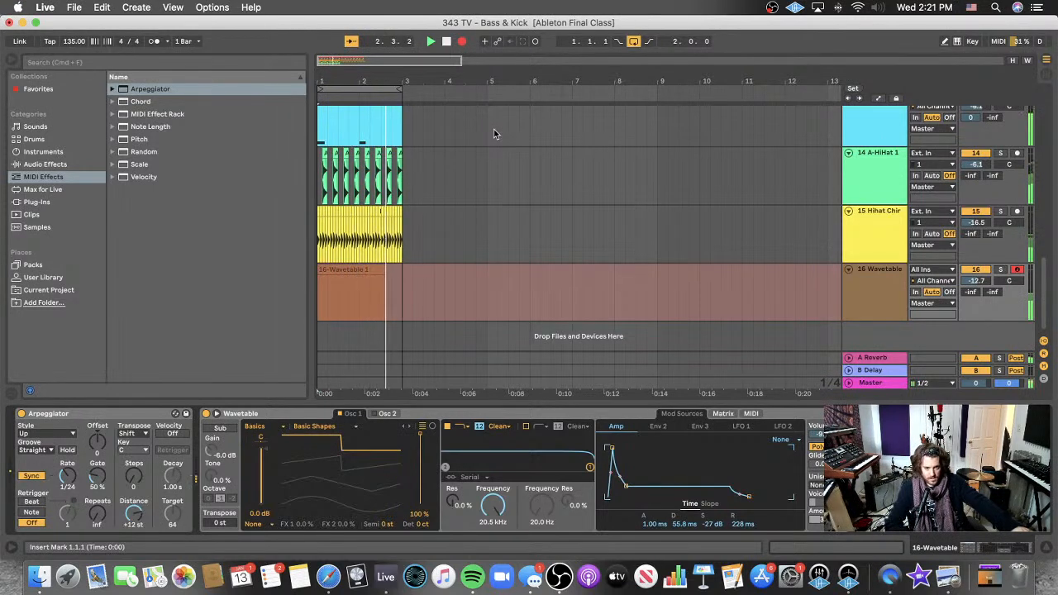
pyautogui.press('space')
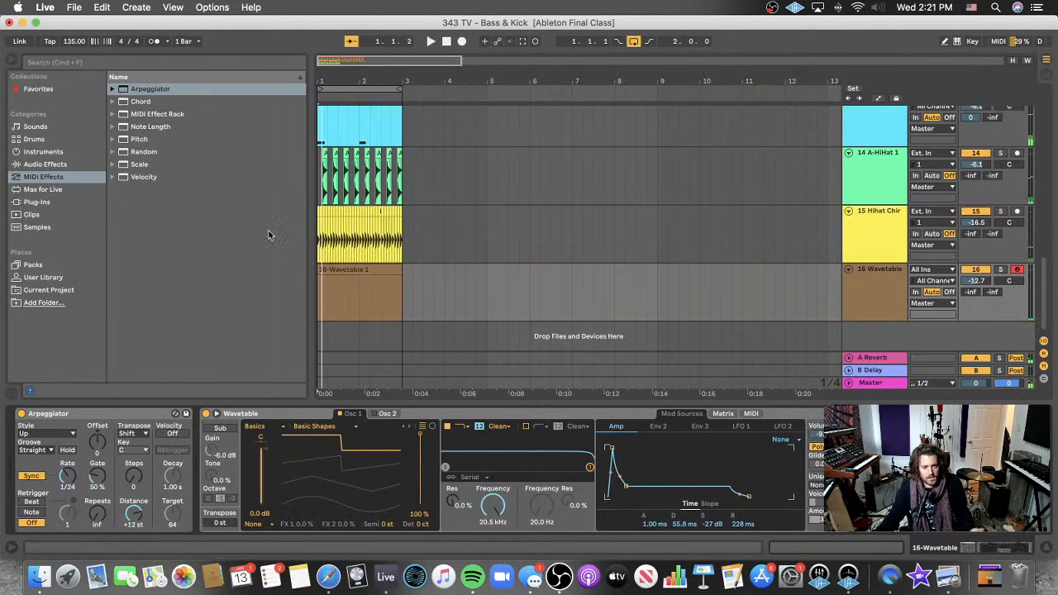
pyautogui.doubleClick(388, 274)
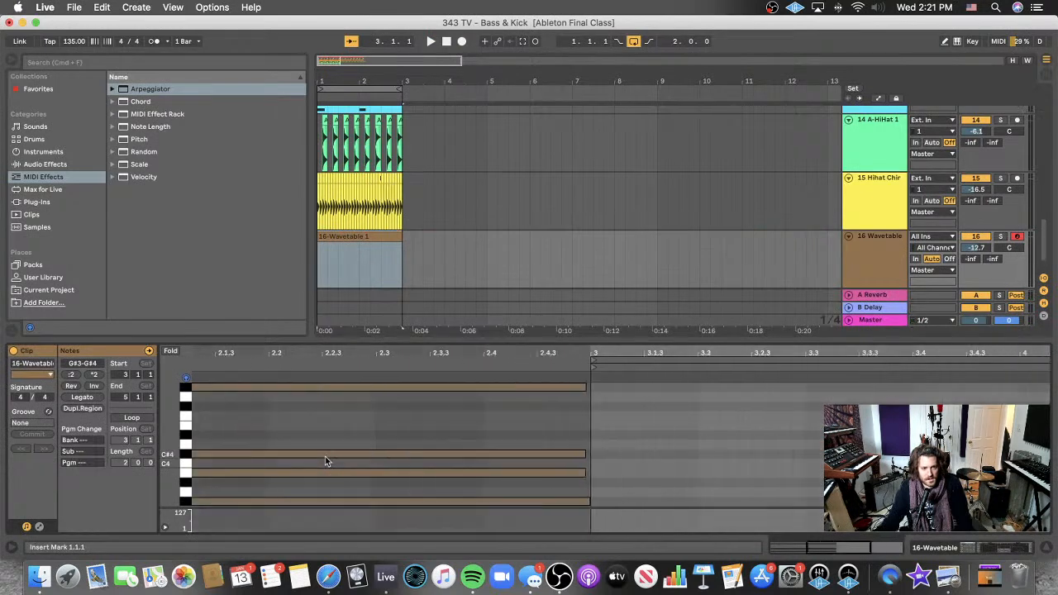
# - Set the recorded Wavetable clip's start to 1.1.1 and its end to 3.1.1
pyautogui.moveTo(757, 362); pyautogui.dragTo(423, 356)
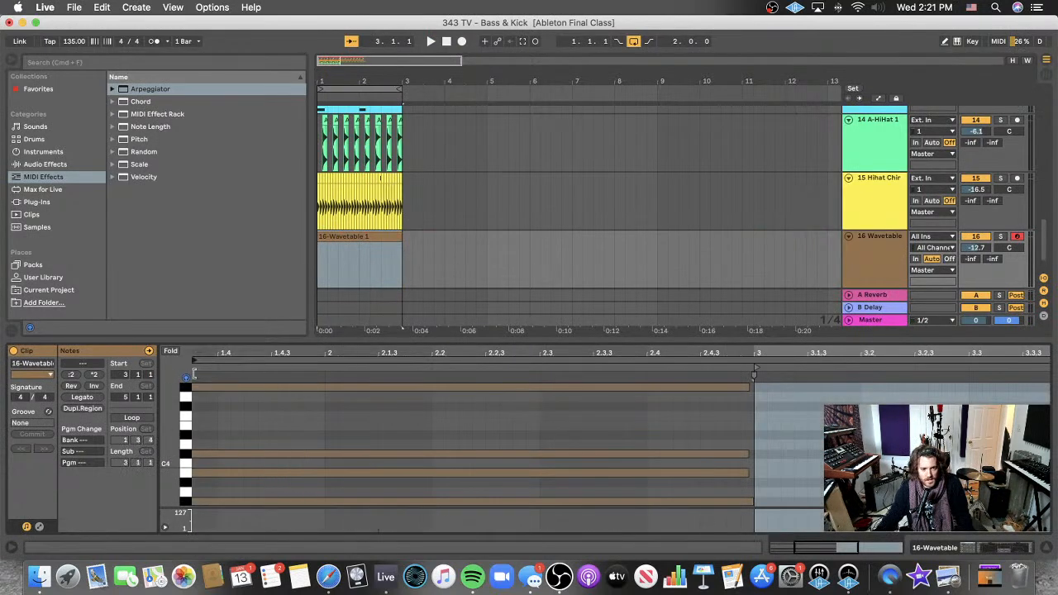
pyautogui.click(608, 420)
pyautogui.press('-')
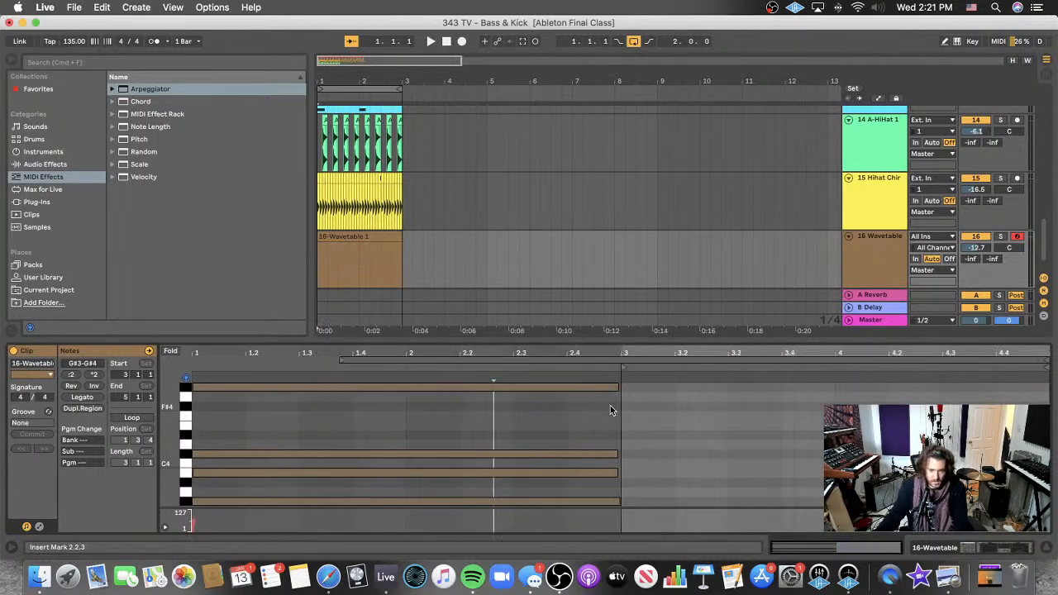
pyautogui.click(216, 385)
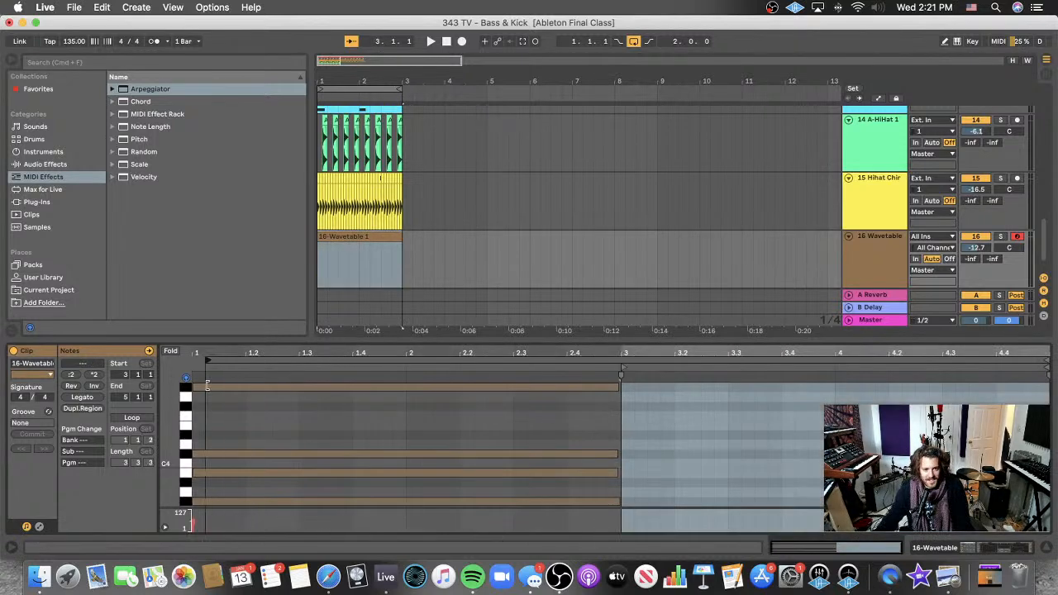
pyautogui.moveTo(624, 368); pyautogui.dragTo(189, 428)
pyautogui.click(513, 241)
pyautogui.click(396, 248)
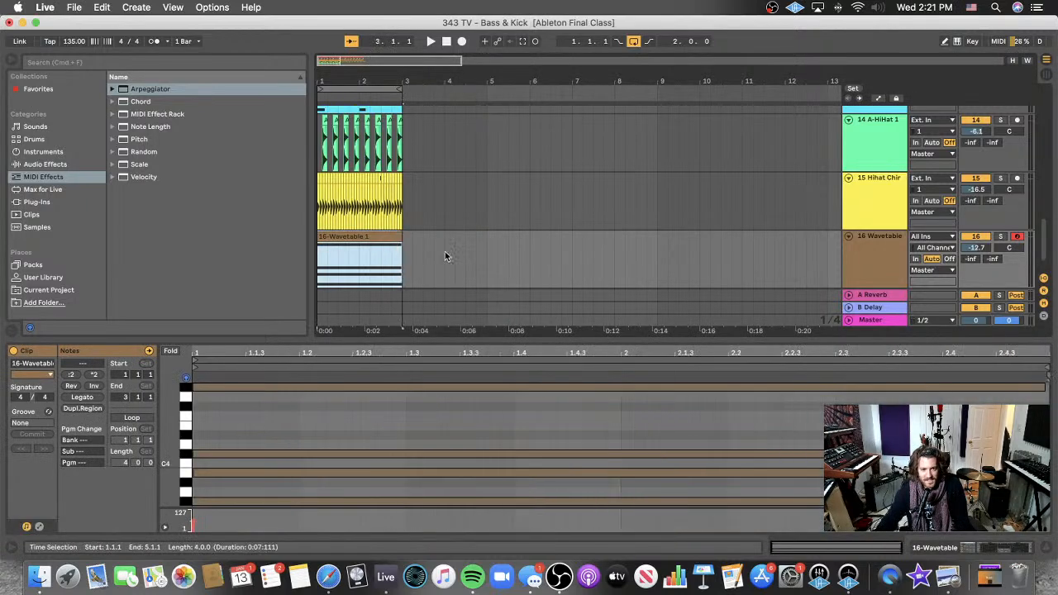
# - Select all the chord notes, snap them to the full length of the two-bar clip and play the loop
pyautogui.click(357, 261)
pyautogui.click(419, 418)
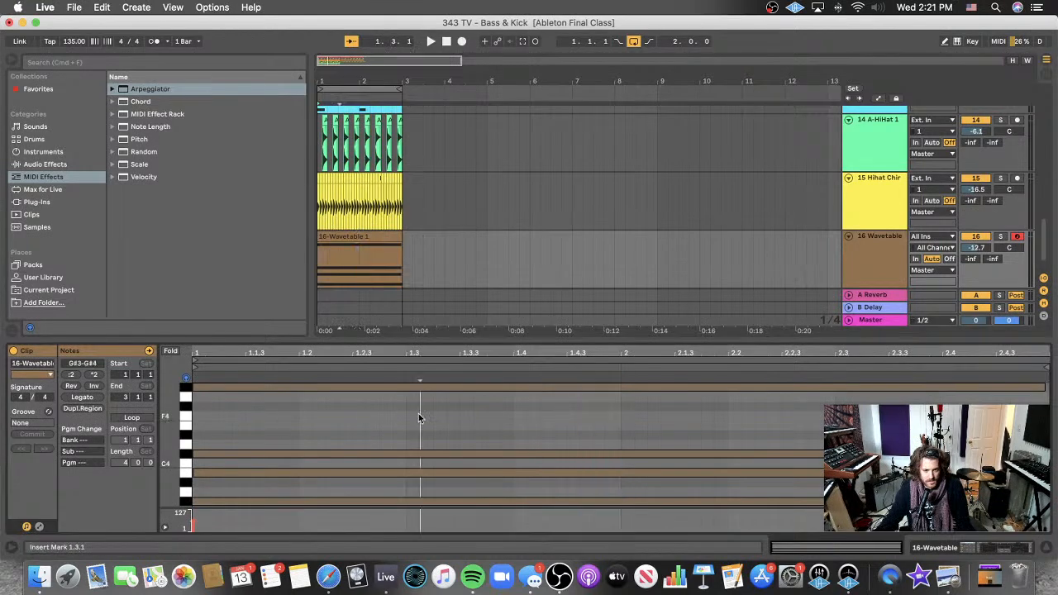
pyautogui.press('super+a')
pyautogui.press('space')
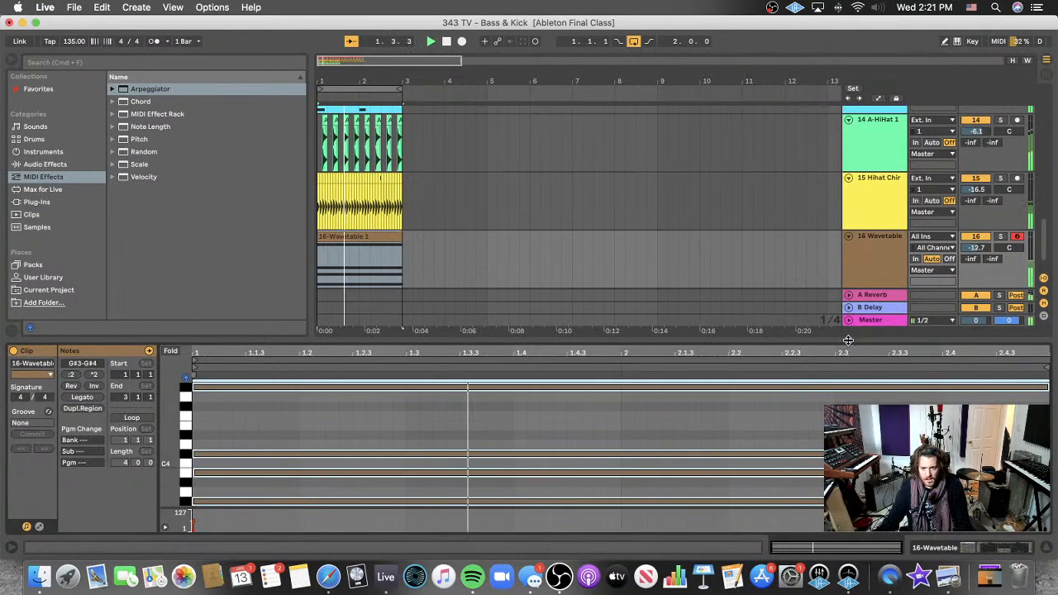
# - Show the 16 Wavetable track's devices and set the filter frequency to 1.11 kHz with 38% resonance
pyautogui.click(877, 275)
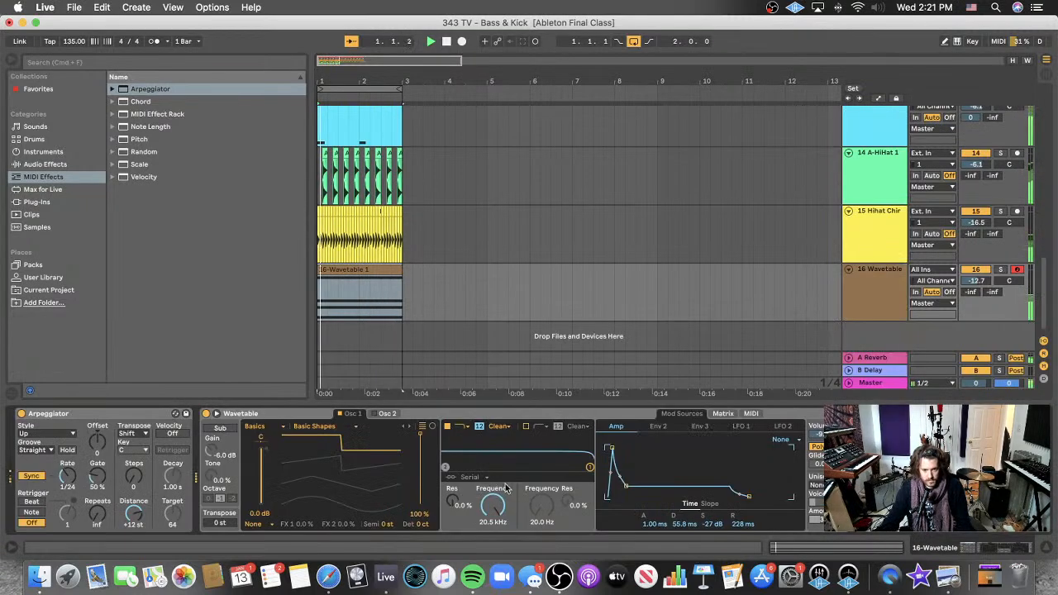
pyautogui.click(875, 283)
pyautogui.moveTo(516, 518); pyautogui.dragTo(459, 494)
# - Modulate Filter 1 Freq with Env 2 by 31, and set Env 2 to 12.2 ms decay and 14% sustain
pyautogui.click(733, 415)
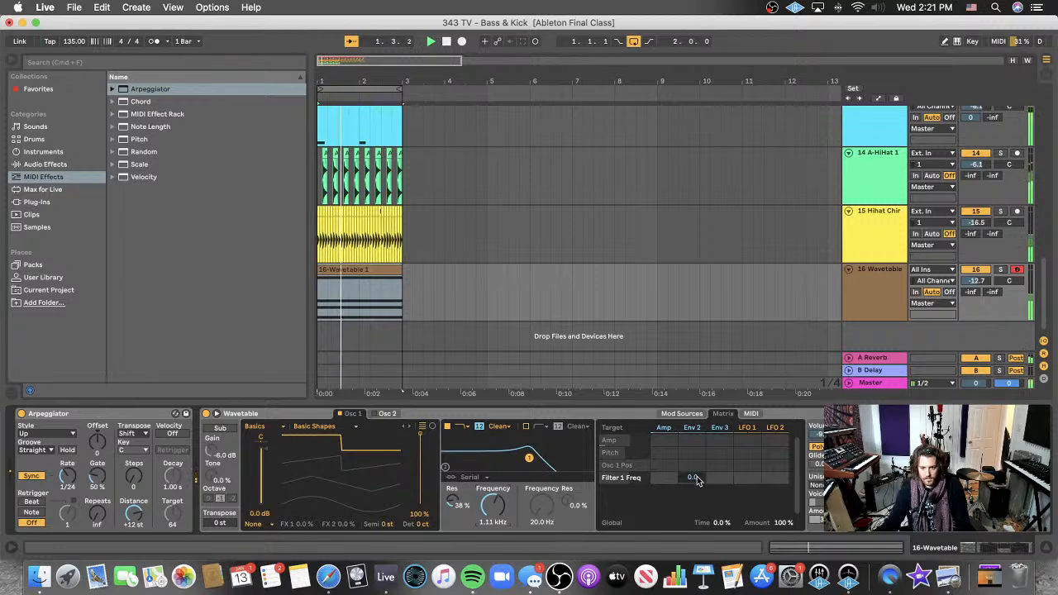
pyautogui.click(692, 428)
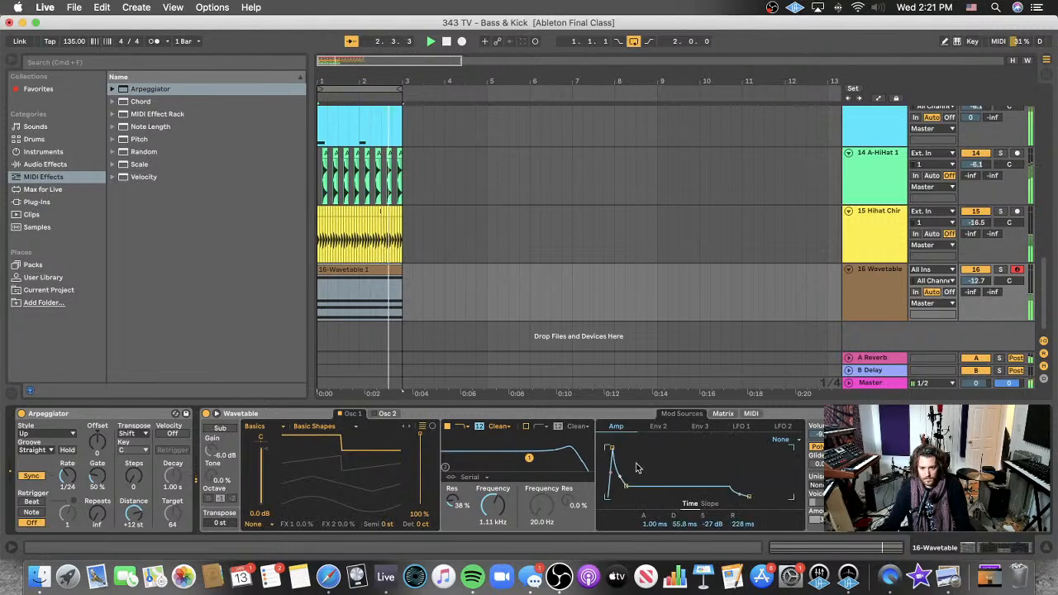
pyautogui.moveTo(638, 474); pyautogui.dragTo(620, 491)
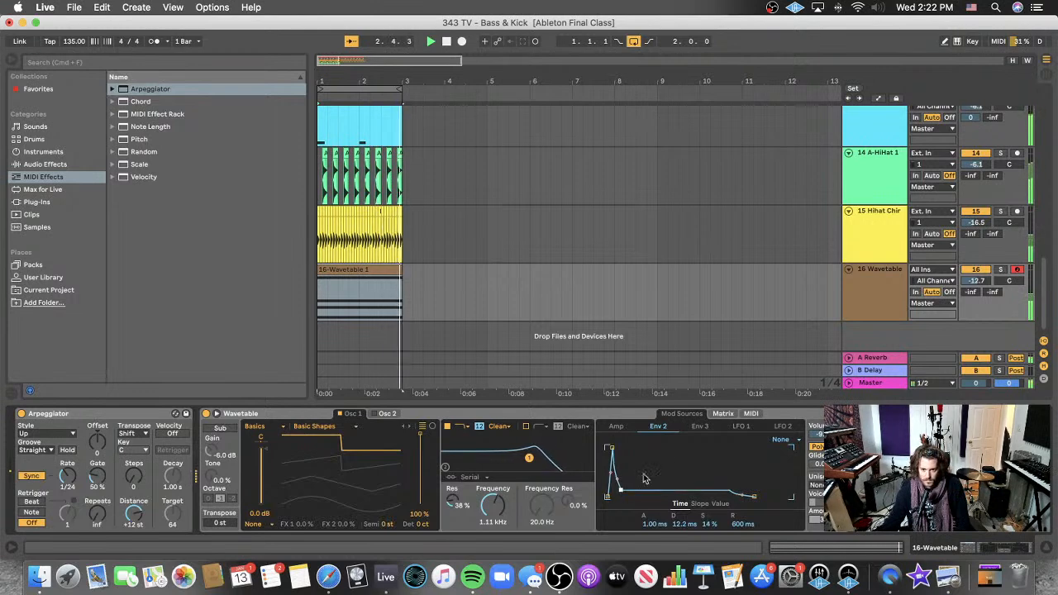
# - Modulate Filter 1 Freq with LFO 1 by 73 and change the LFO 1 waveform to square
pyautogui.click(725, 415)
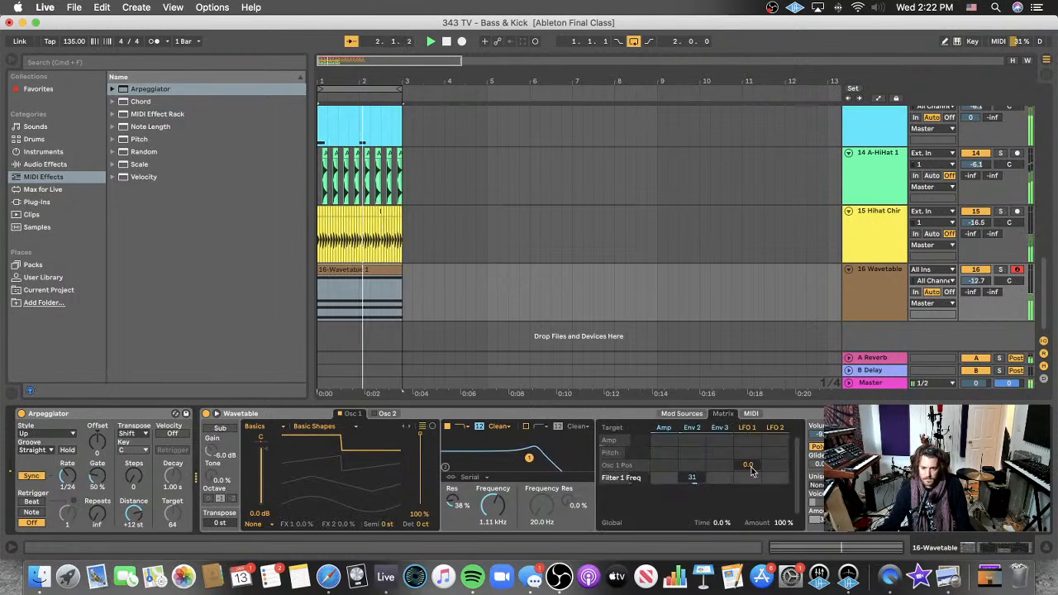
pyautogui.moveTo(748, 479); pyautogui.dragTo(748, 446)
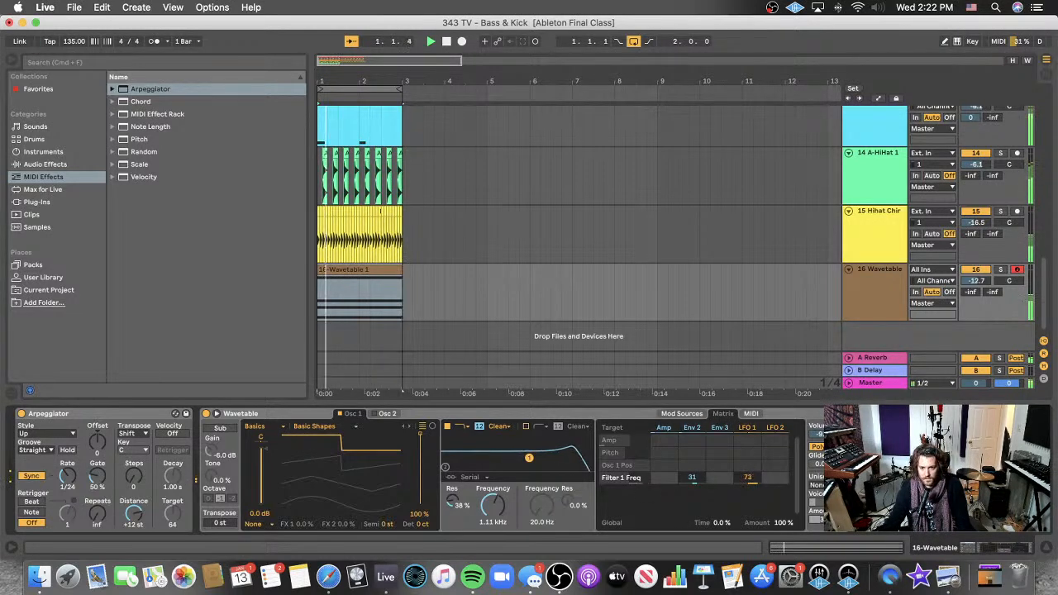
pyautogui.click(693, 427)
pyautogui.click(741, 427)
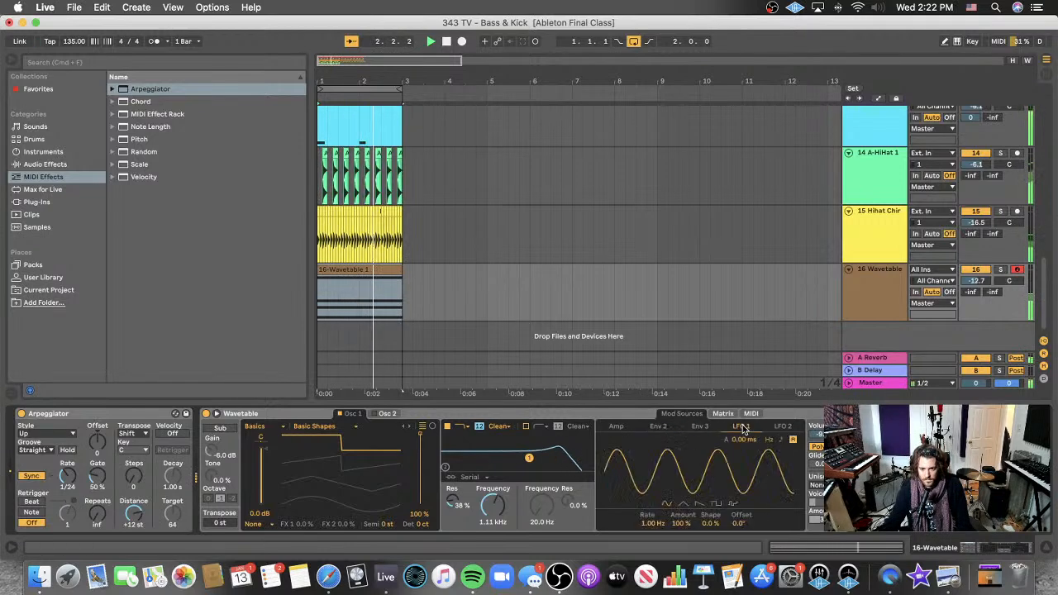
pyautogui.click(716, 505)
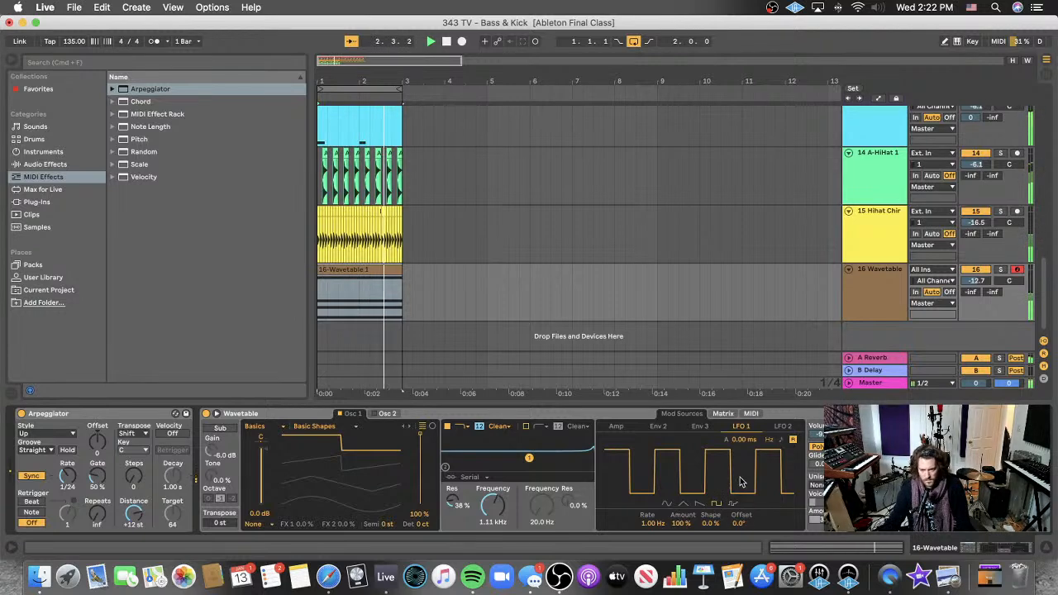
# - Lower the Wavetable's filter frequency to 98.6 Hz and reduce LFO 1's modulation of Filter 1 Freq to 28
pyautogui.click(724, 414)
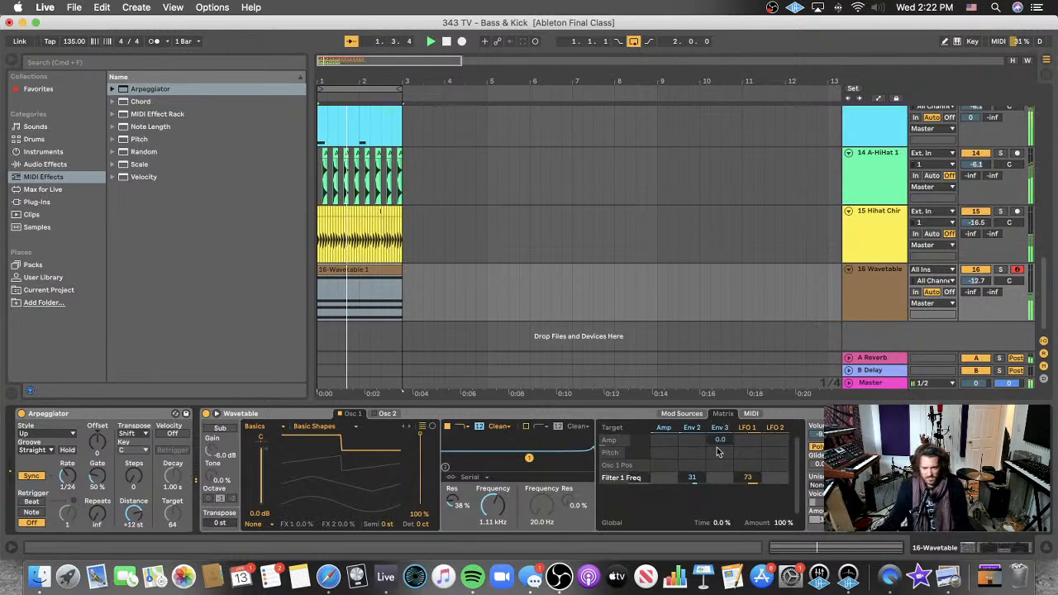
pyautogui.moveTo(498, 517); pyautogui.dragTo(499, 569)
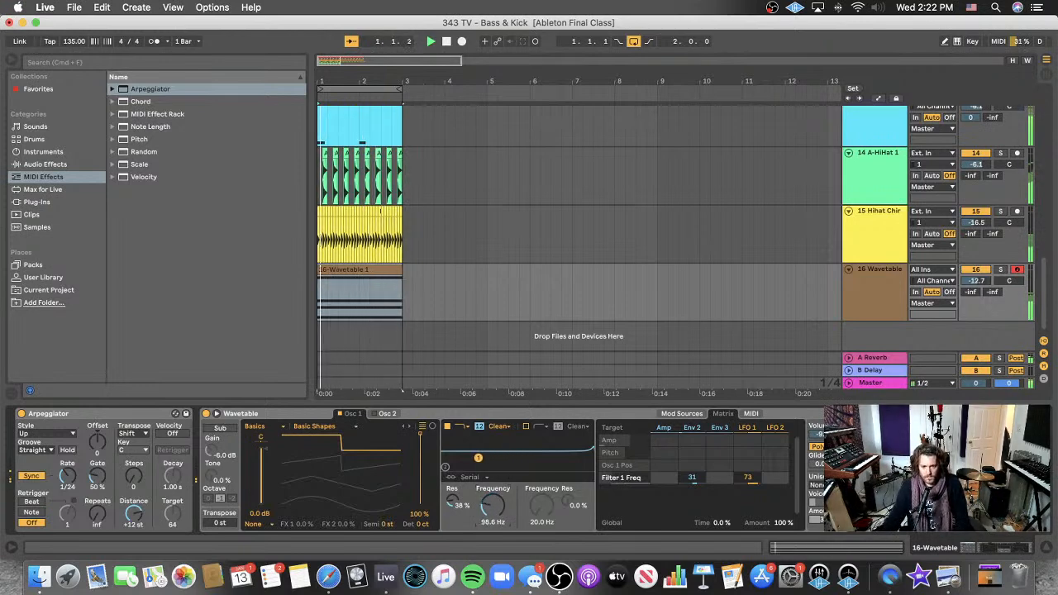
pyautogui.moveTo(748, 477); pyautogui.dragTo(747, 515)
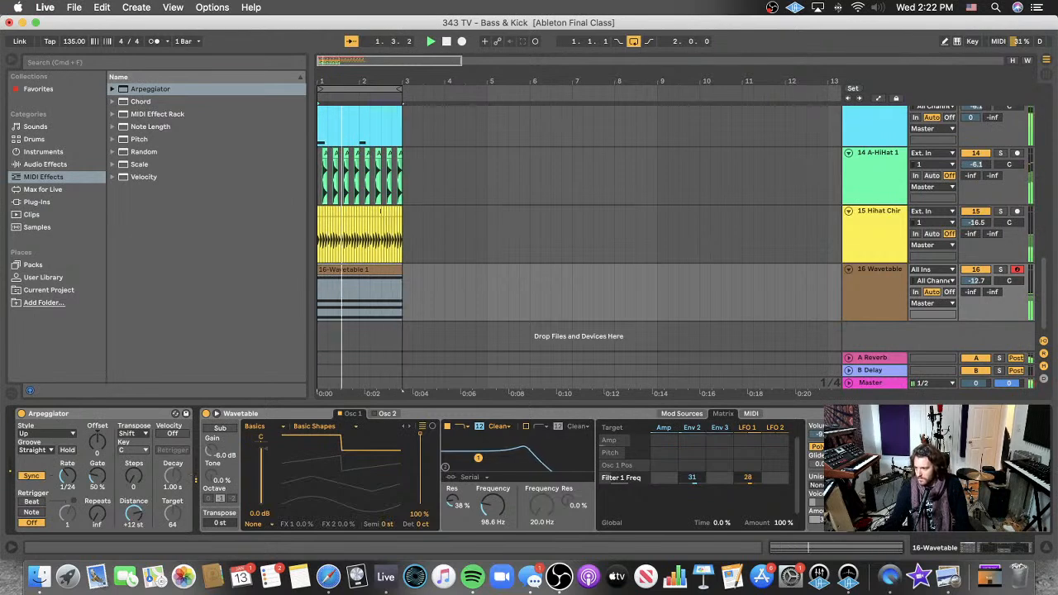
# - Add a Delay audio effect after the Wavetable instrument on the 16 Wavetable track
pyautogui.click(837, 292)
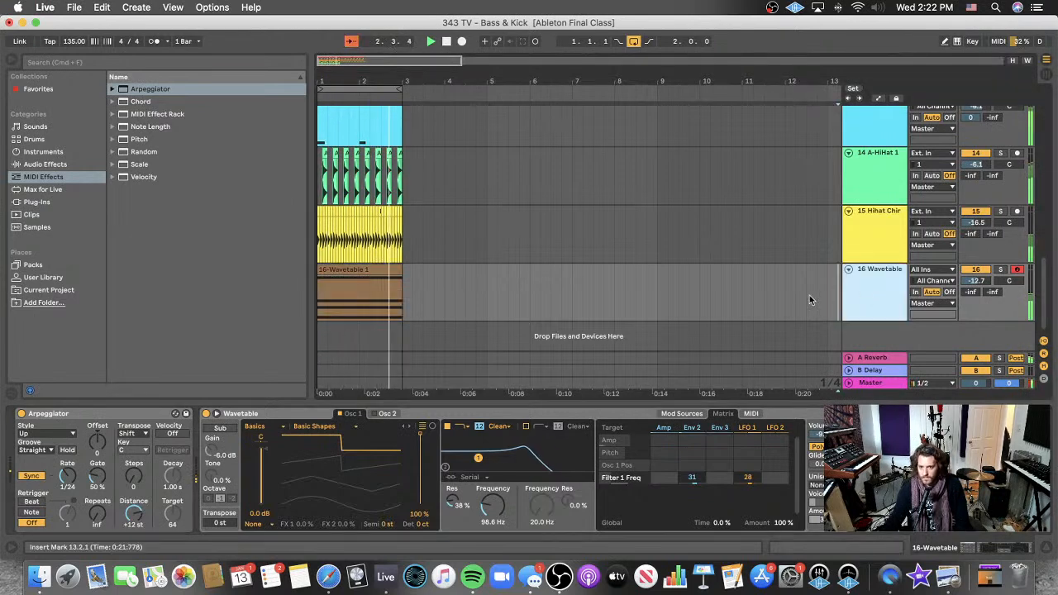
pyautogui.click(45, 164)
pyautogui.scroll(-6, 165, 248)
pyautogui.click(157, 342)
pyautogui.scroll(-2, 192, 345)
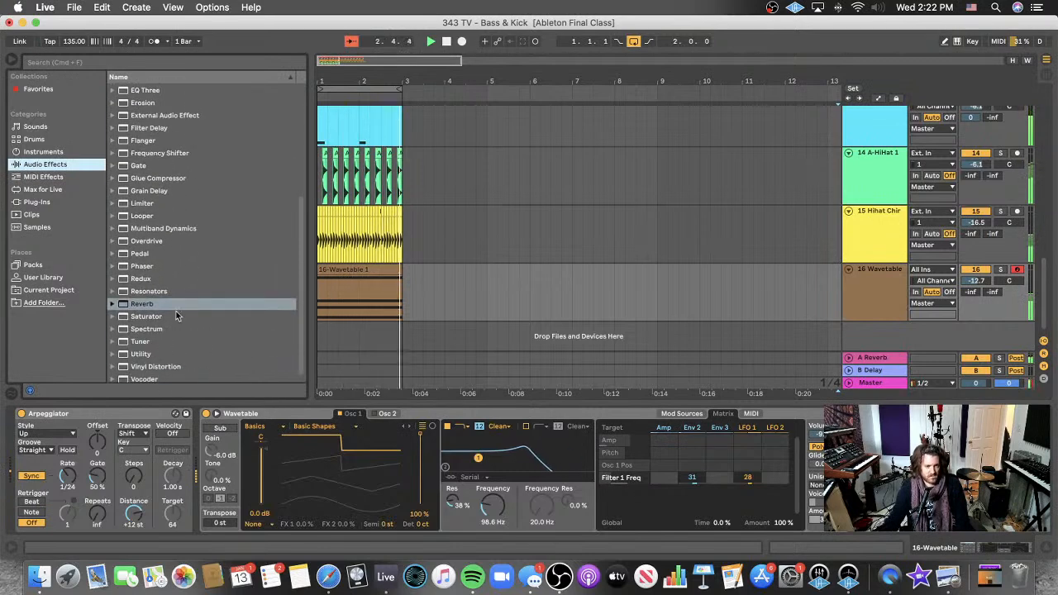
pyautogui.scroll(-1, 178, 315)
pyautogui.scroll(4, 165, 265)
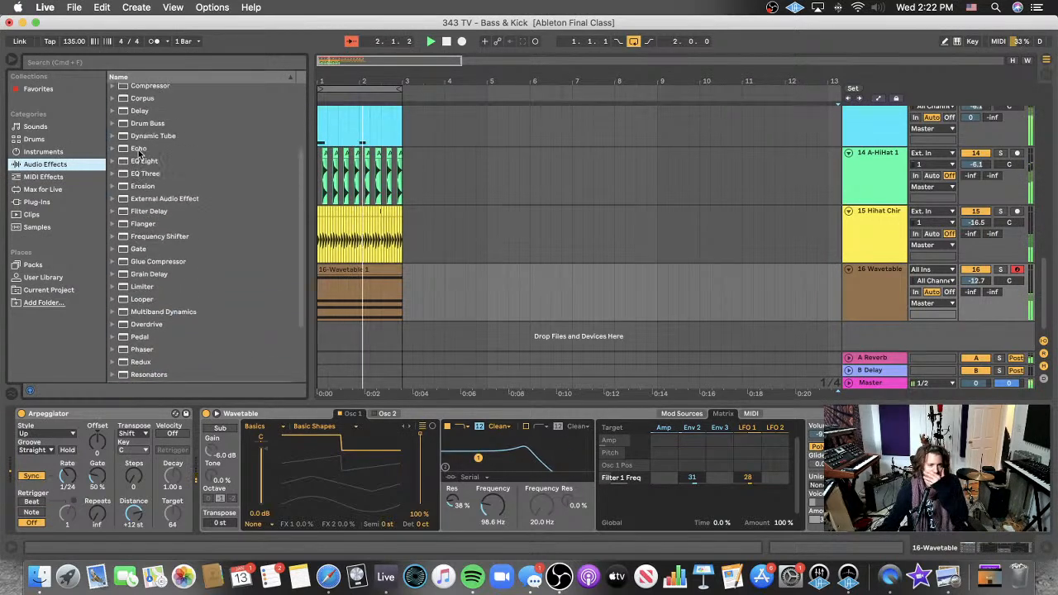
pyautogui.click(145, 129)
pyautogui.press('Return')
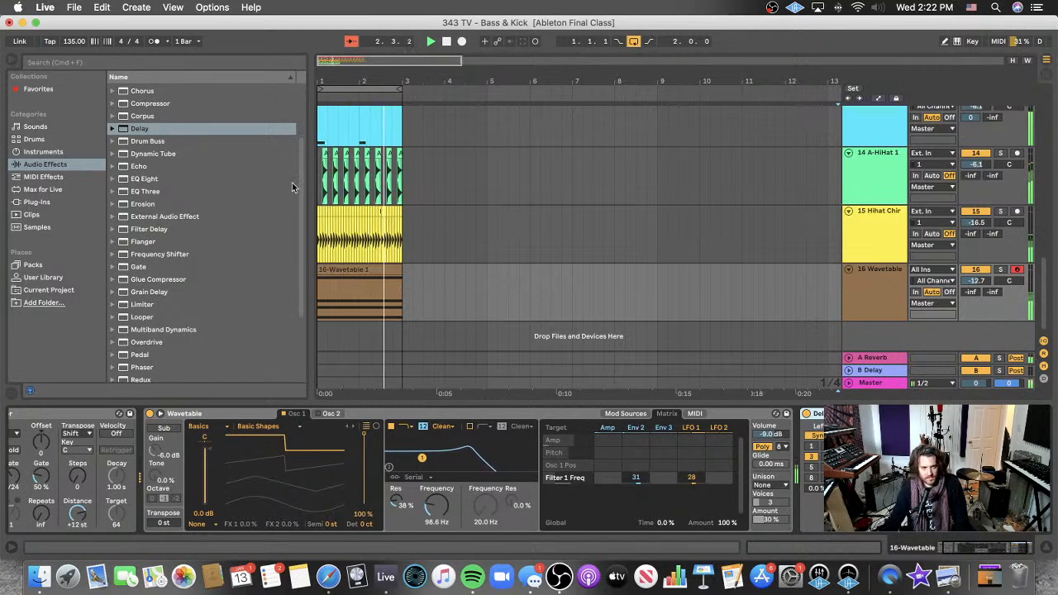
# - Add a Flanger after the Delay on the 16 Wavetable track and lower the track's volume to -13.4 dB
pyautogui.scroll(4, 207, 207)
pyautogui.click(146, 116)
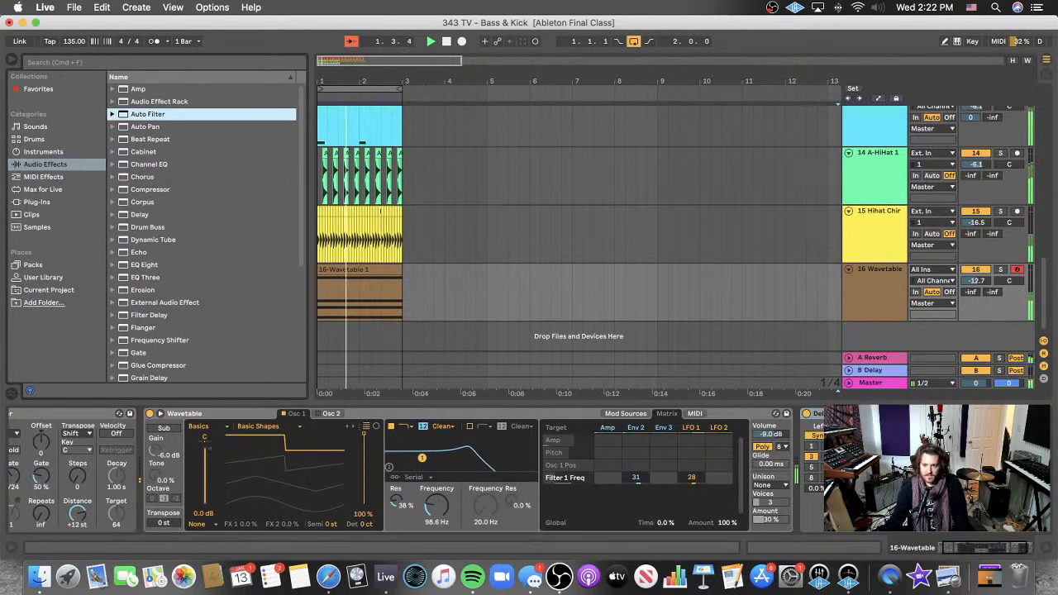
pyautogui.scroll(-4, 212, 244)
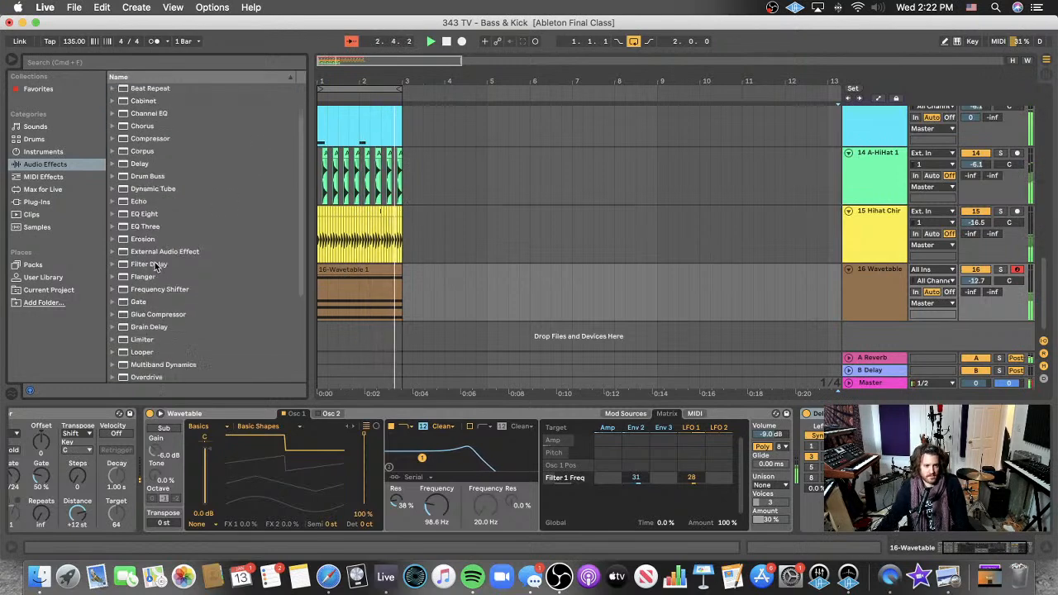
pyautogui.click(166, 228)
pyautogui.moveTo(143, 228); pyautogui.dragTo(1013, 472)
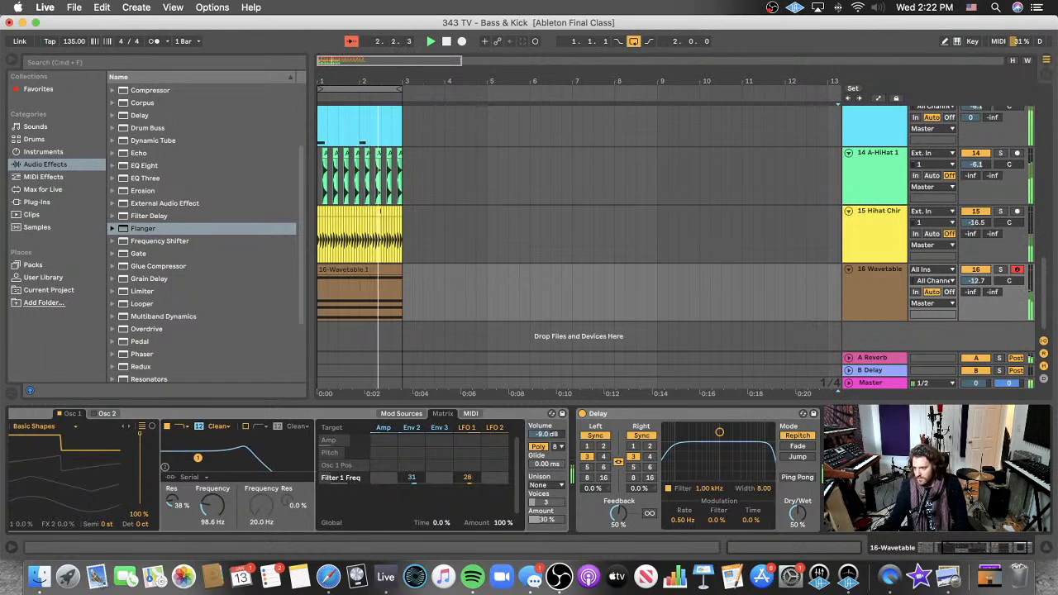
pyautogui.moveTo(976, 280); pyautogui.dragTo(978, 285)
# - Move the Open track below the two Kick 70s tracks so they sit directly under Techno Kick
pyautogui.scroll(15, 909, 258)
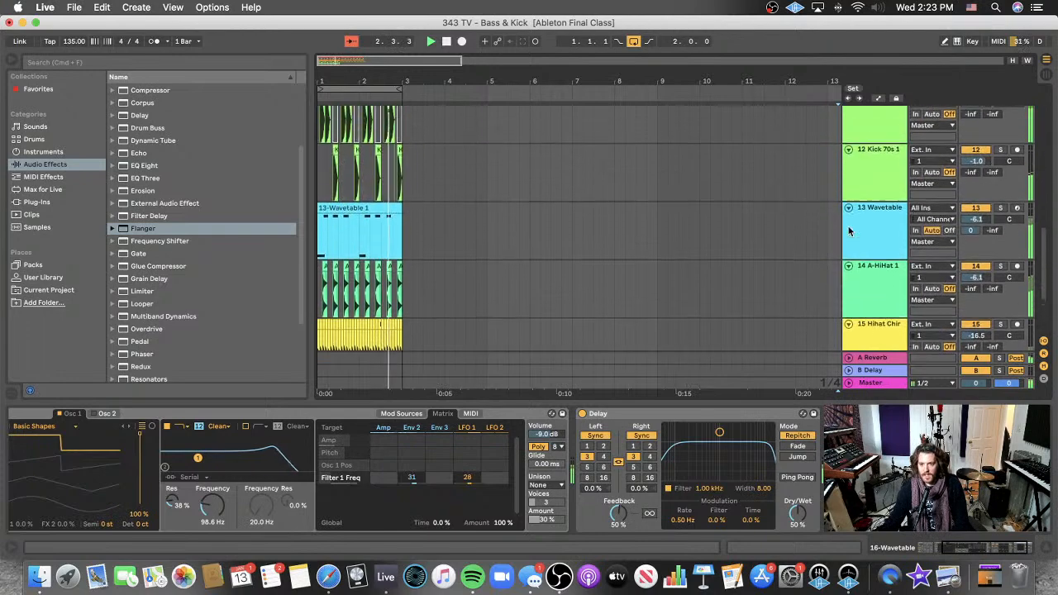
pyautogui.scroll(5, 852, 225)
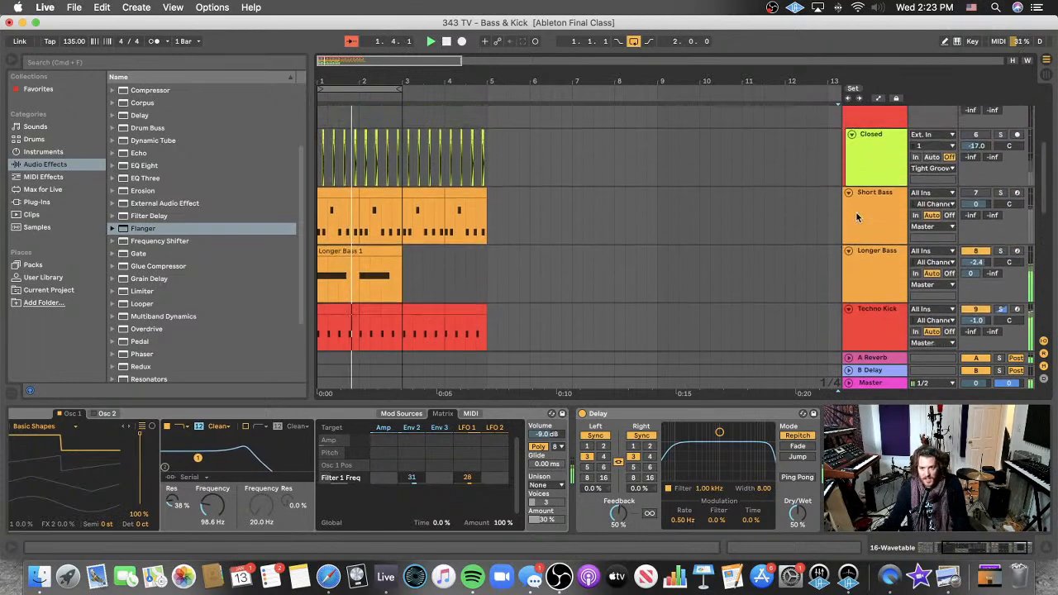
pyautogui.scroll(1, 872, 223)
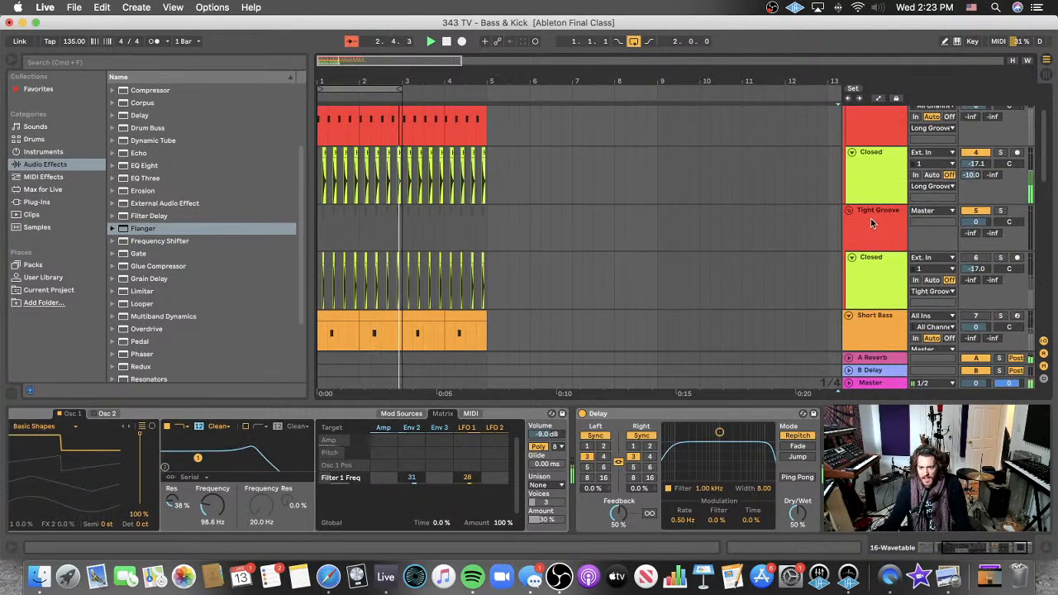
pyautogui.scroll(-10, 868, 219)
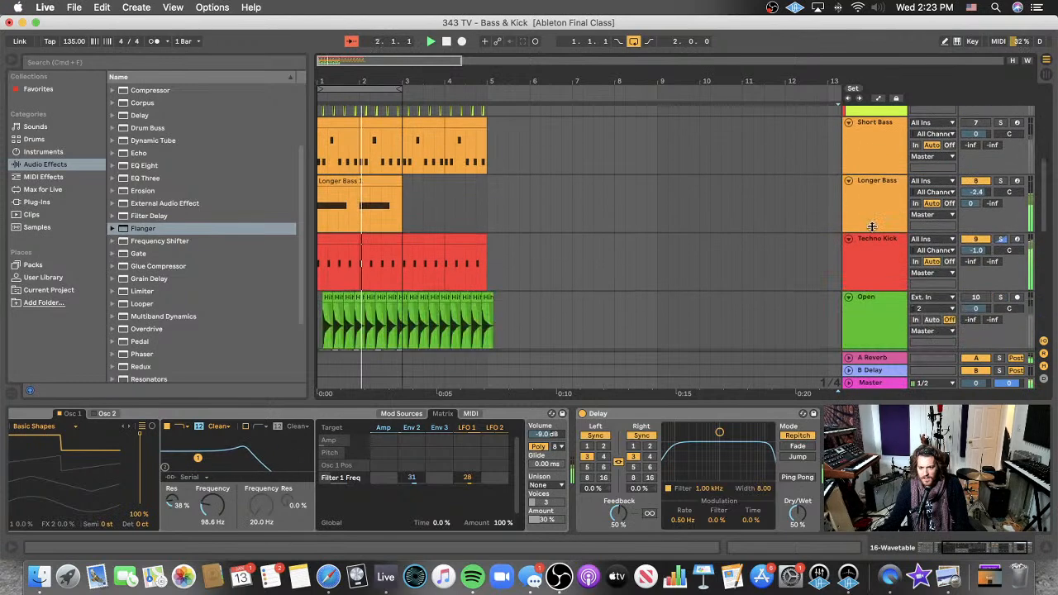
pyautogui.click(874, 219)
pyautogui.scroll(-5, 874, 221)
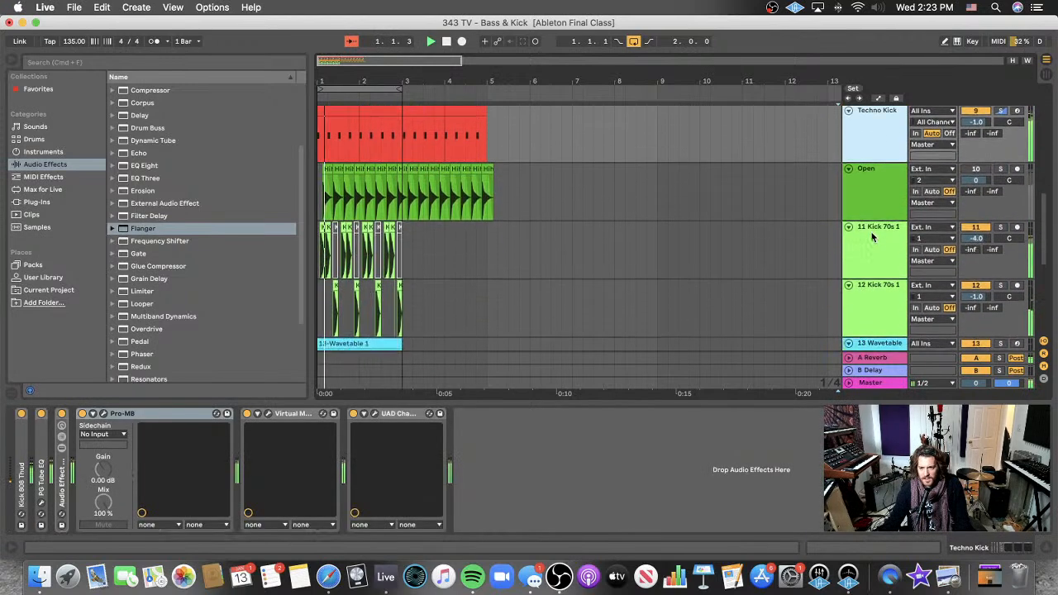
pyautogui.scroll(-1, 877, 194)
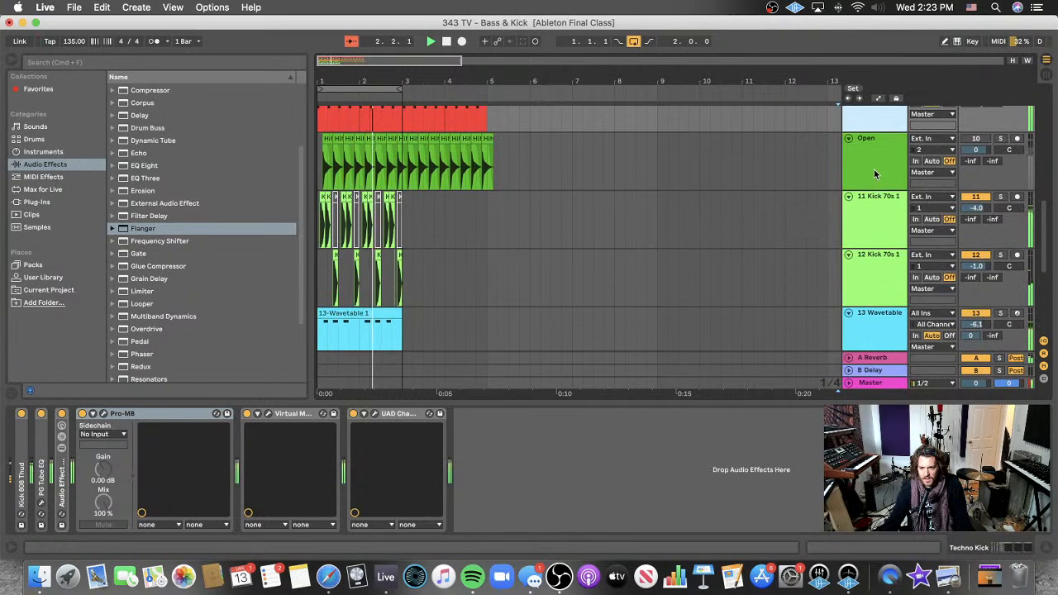
pyautogui.click(875, 187)
pyautogui.moveTo(889, 306); pyautogui.dragTo(886, 306)
# - Group the Techno Kick track with the two Kick 70s tracks
pyautogui.click(875, 136)
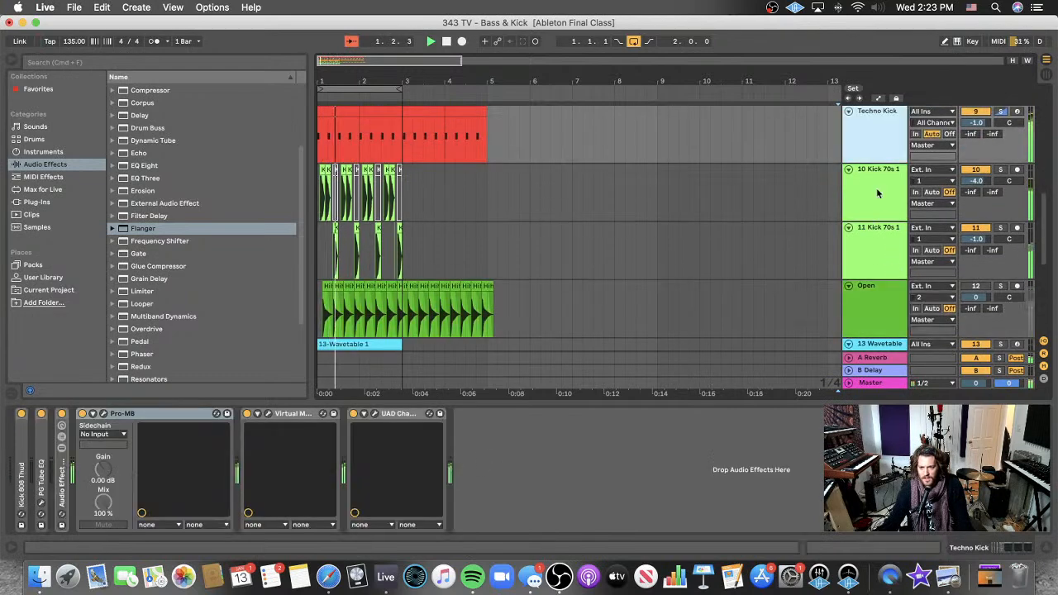
pyautogui.keyDown('shift'); pyautogui.click(874, 232); pyautogui.keyUp('shift')
pyautogui.press('super+g')
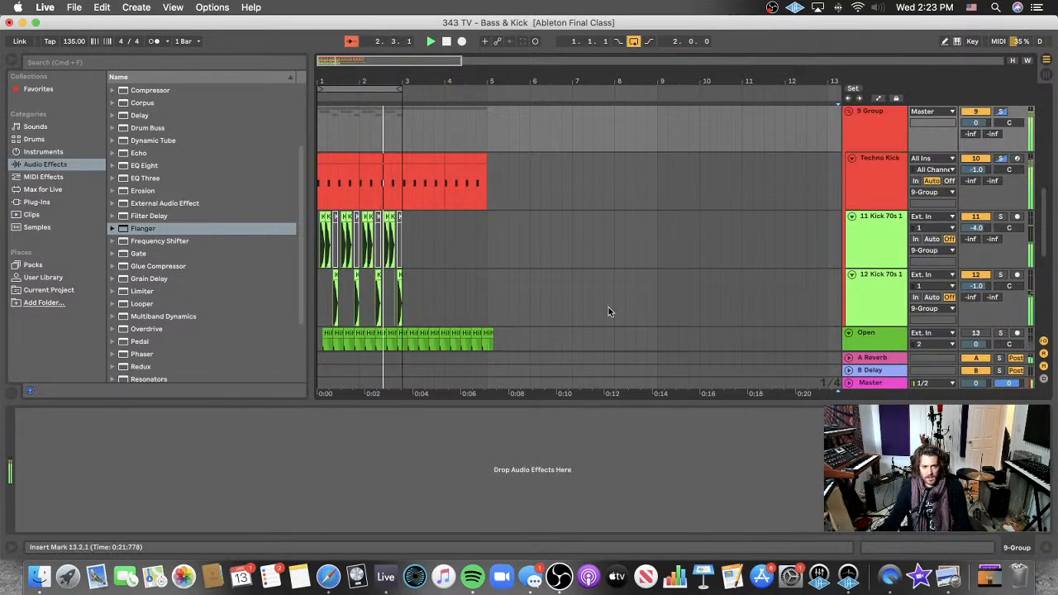
# - Add an Auto Filter to the kick group as a high-pass at 156 Hz with 41% resonance
pyautogui.scroll(4, 162, 149)
pyautogui.click(146, 127)
pyautogui.click(148, 114)
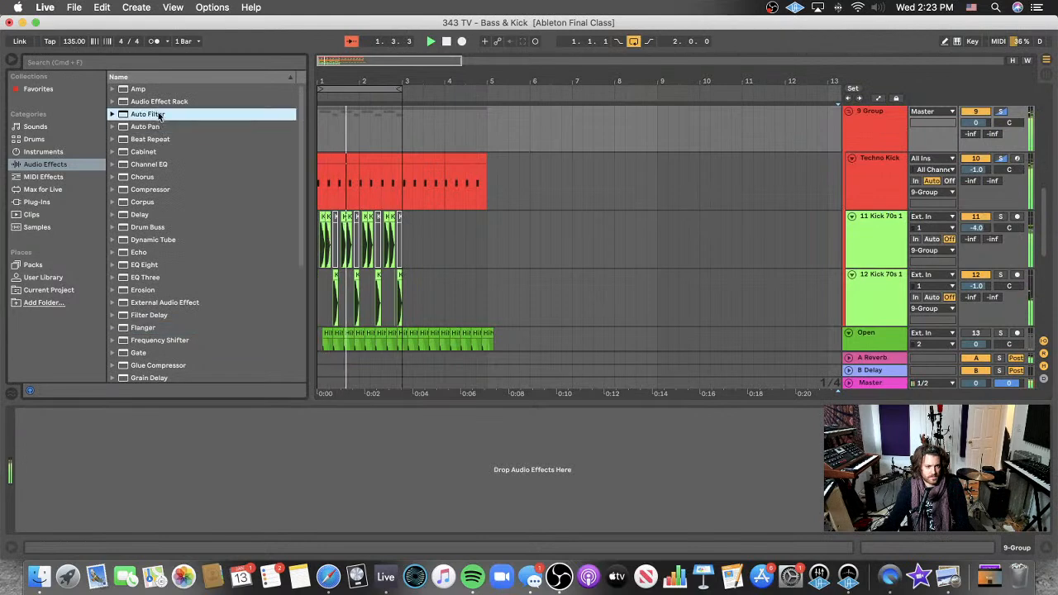
pyautogui.moveTo(179, 458); pyautogui.dragTo(211, 466)
pyautogui.click(75, 500)
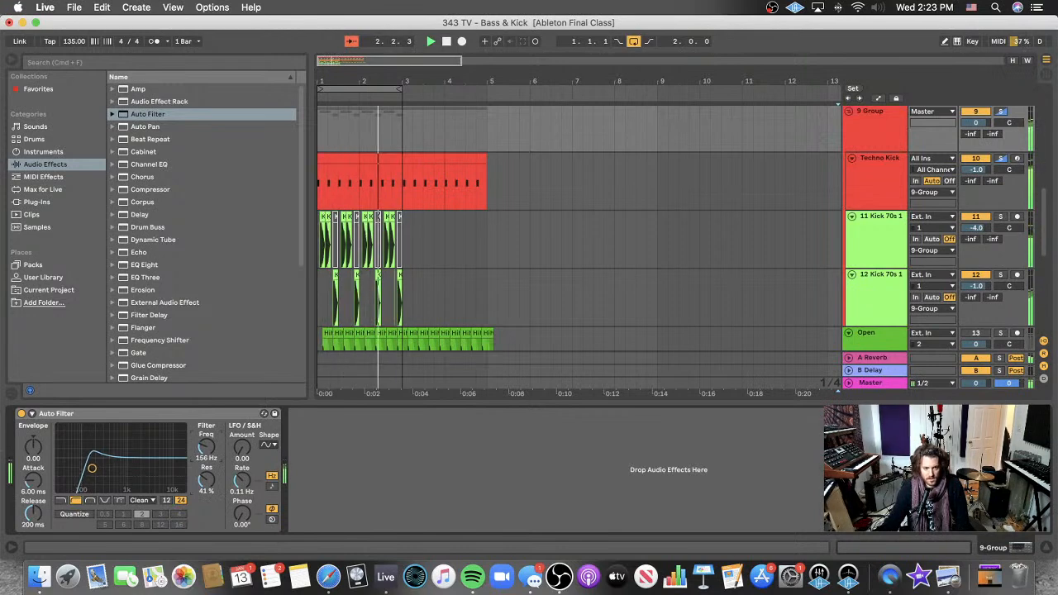
# - Bypass the Auto Filter on the kick group
pyautogui.scroll(-1, 536, 216)
pyautogui.scroll(-10, 536, 216)
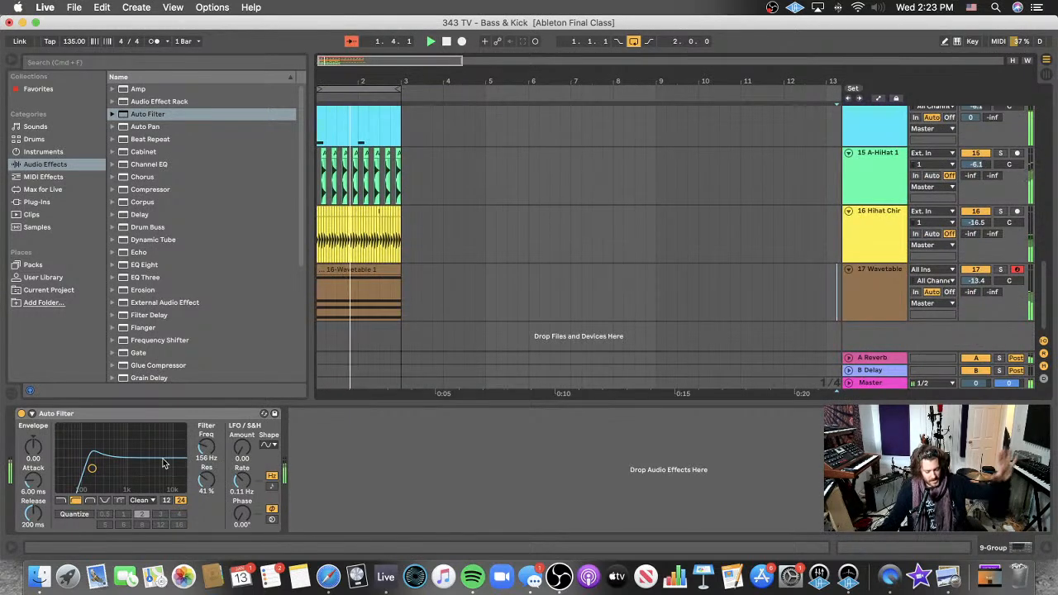
pyautogui.click(22, 415)
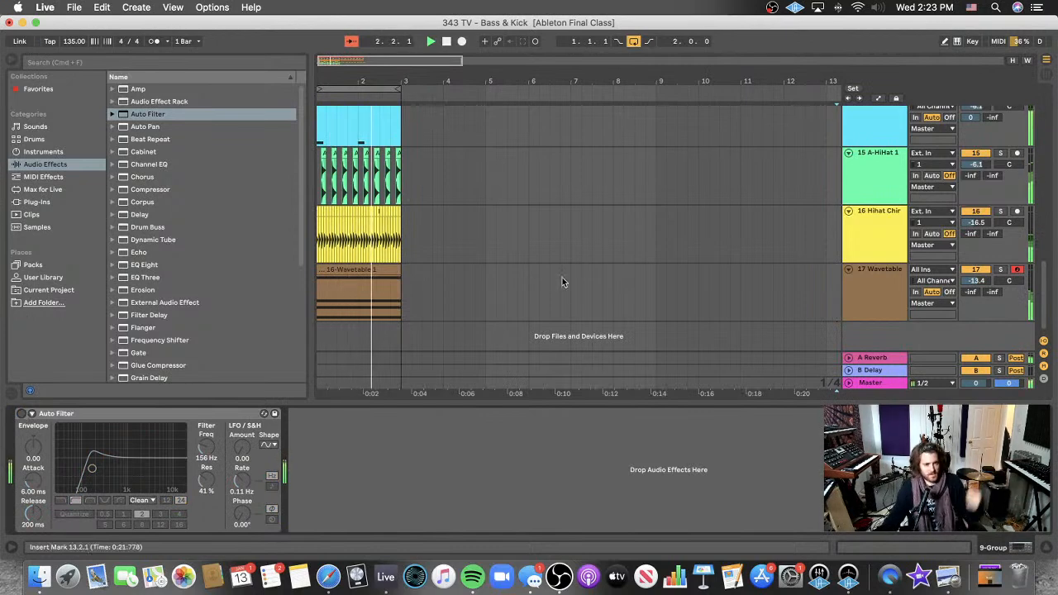
# - Hide the device view, raise the 9 Group's volume to 2.4 dB and stop playback
pyautogui.scroll(8, 565, 264)
pyautogui.scroll(2, 580, 258)
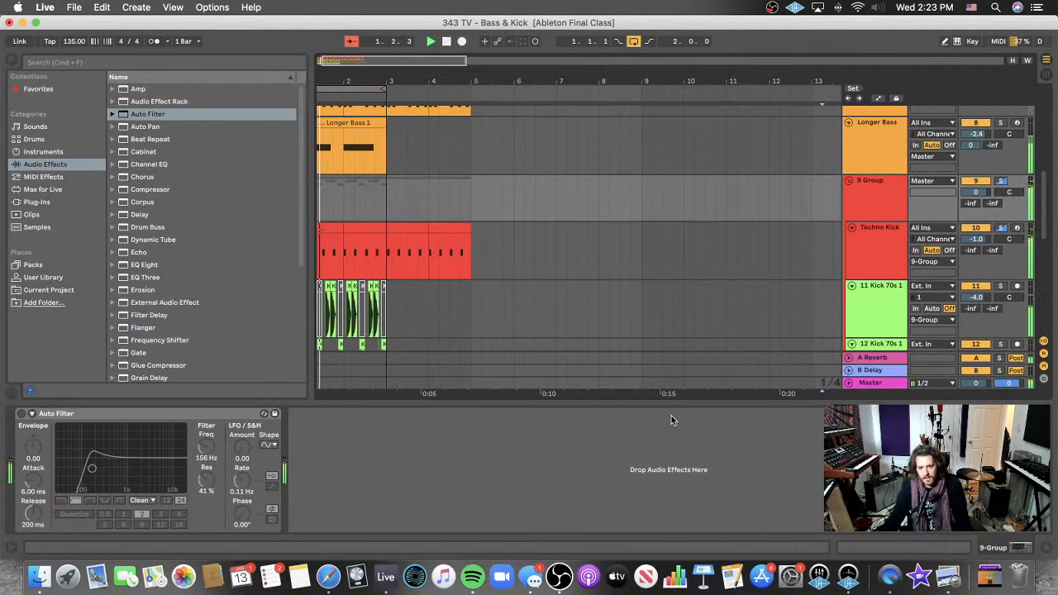
pyautogui.click(671, 398)
pyautogui.scroll(8, 885, 239)
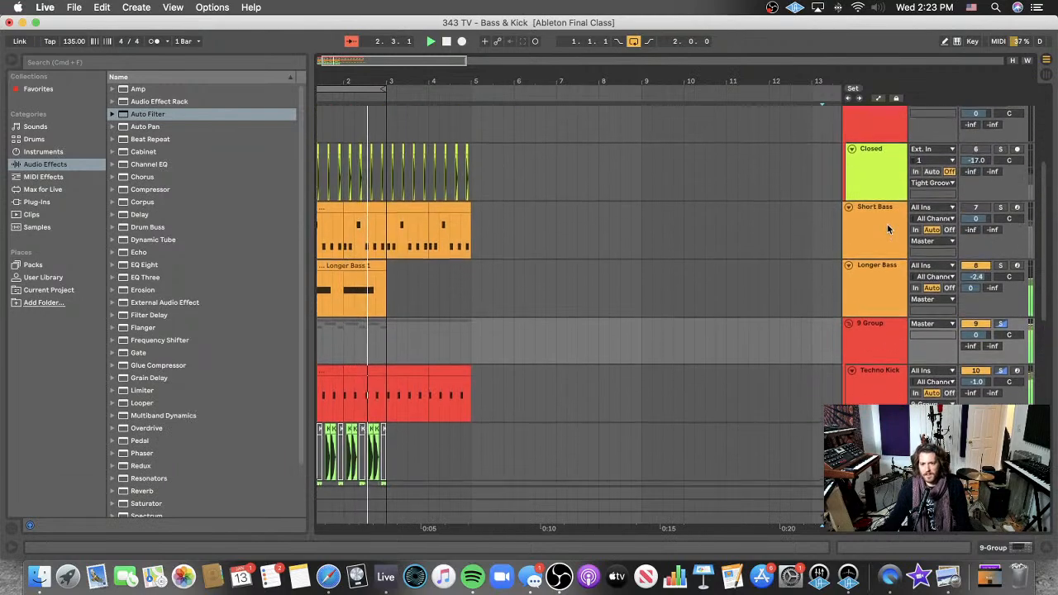
pyautogui.scroll(2, 885, 231)
pyautogui.scroll(-7, 891, 273)
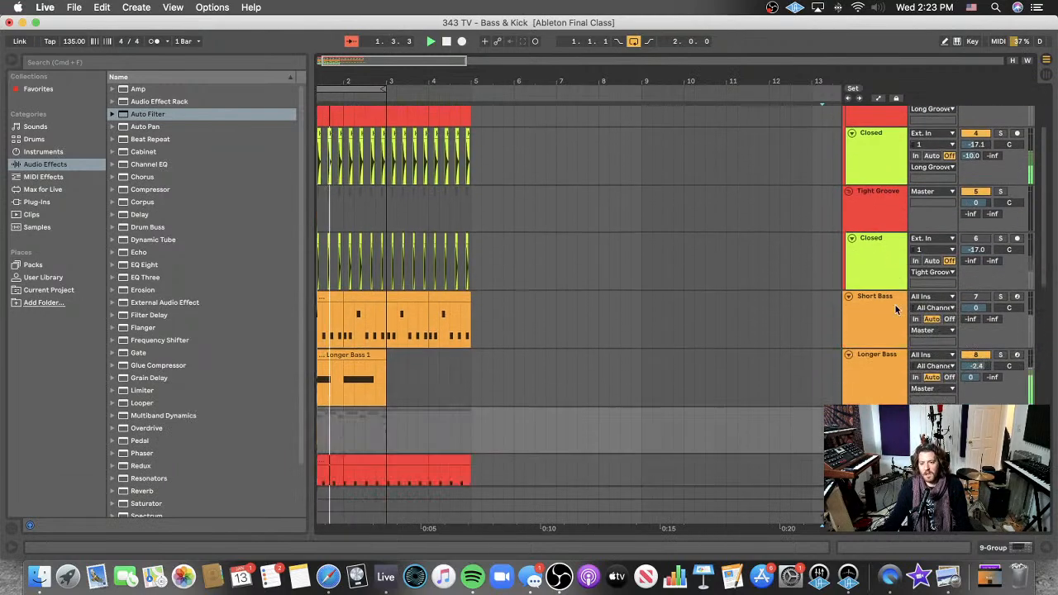
pyautogui.scroll(-1, 895, 310)
pyautogui.moveTo(977, 277); pyautogui.dragTo(977, 266)
pyautogui.press('space')
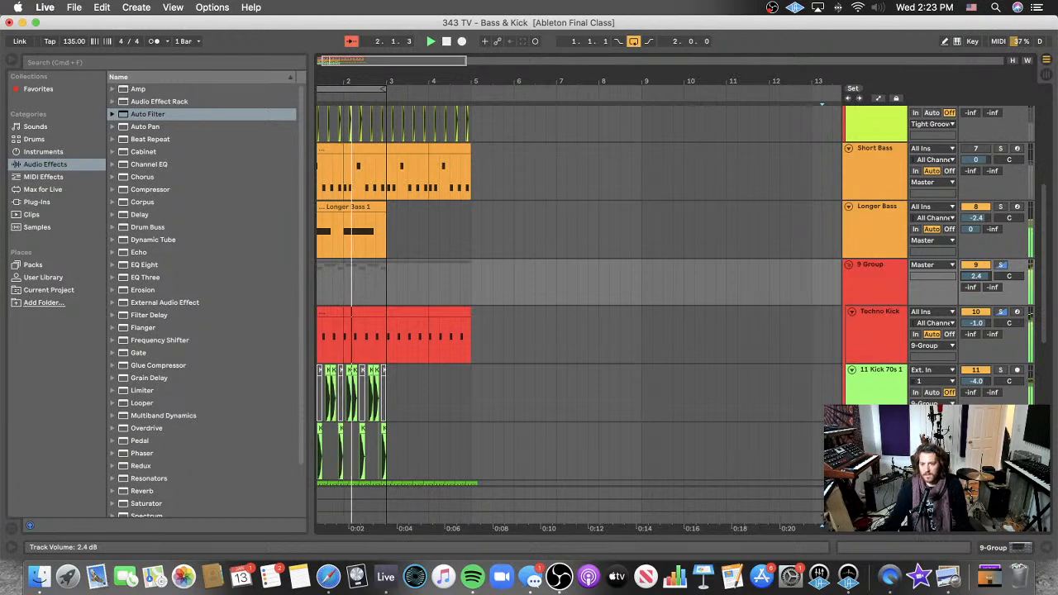
# - Solo the Techno Kick track inside the 9 Group and clear the solo again
pyautogui.scroll(-1, 986, 282)
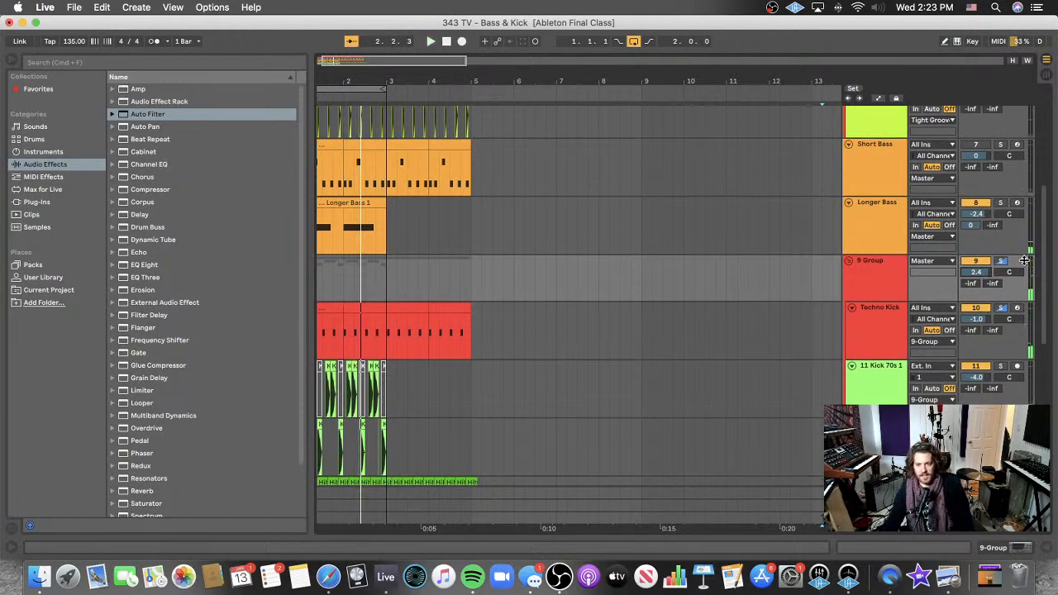
pyautogui.click(1003, 309)
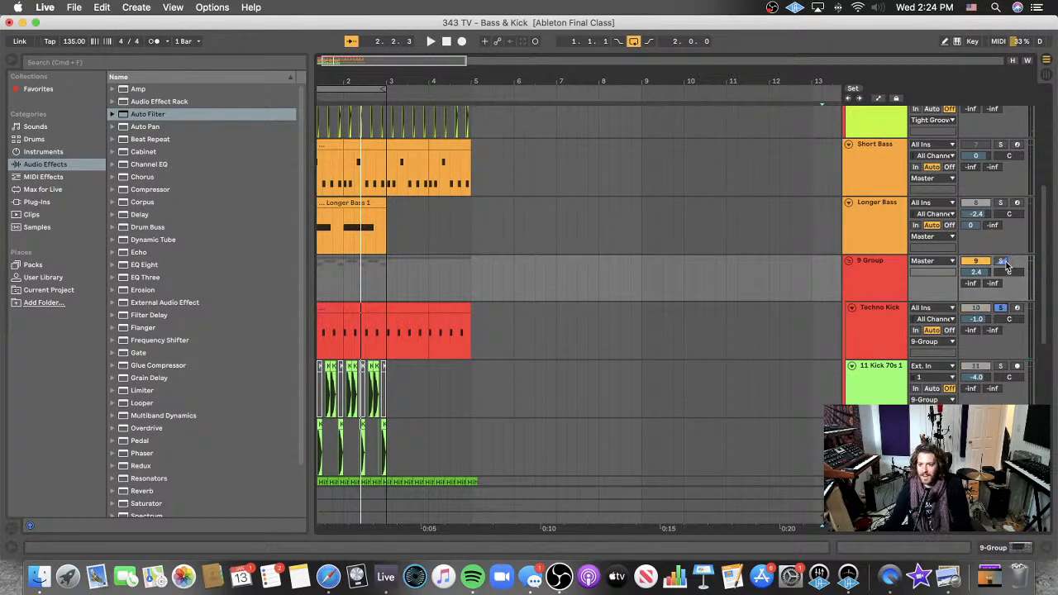
pyautogui.click(1001, 261)
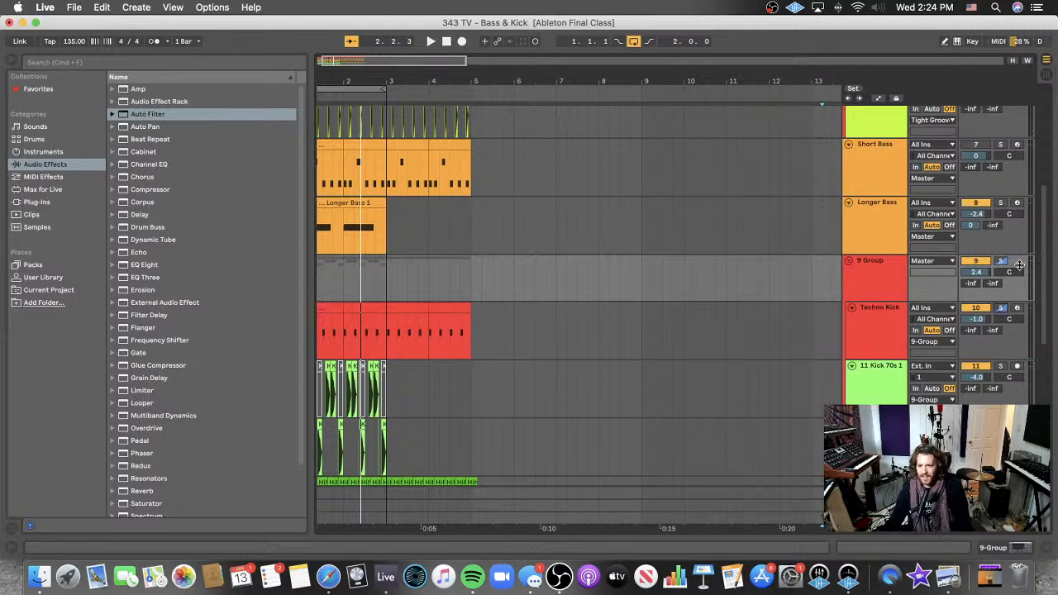
pyautogui.click(891, 344)
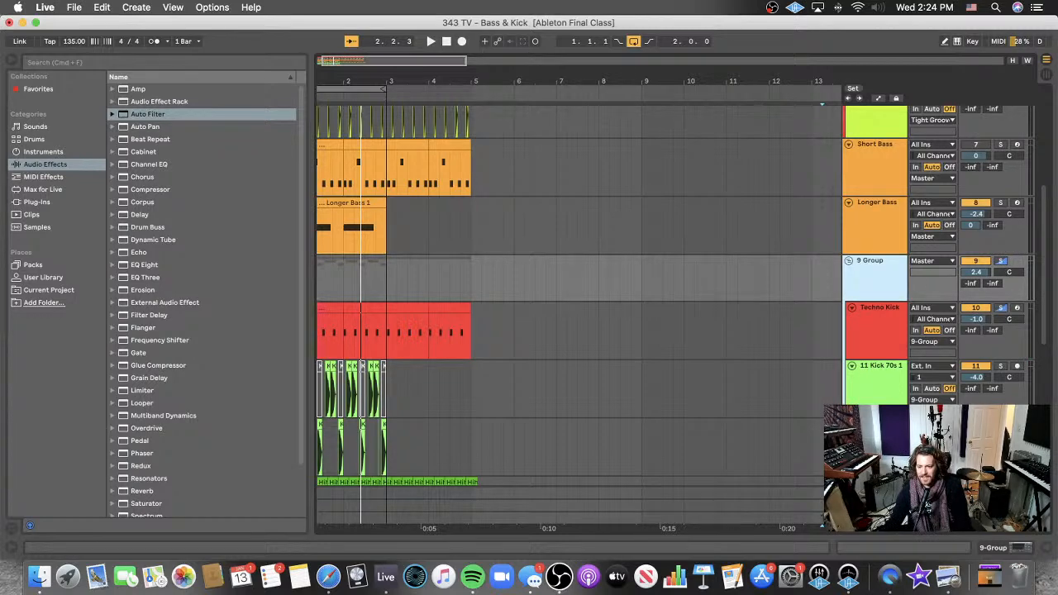
# - Try a Drum Buss on the 9 Group with Drive 42%, Crunch 56%, Boom 72%, Transients -0.05 and Comp enabled, and delete it
pyautogui.scroll(-10, 741, 428)
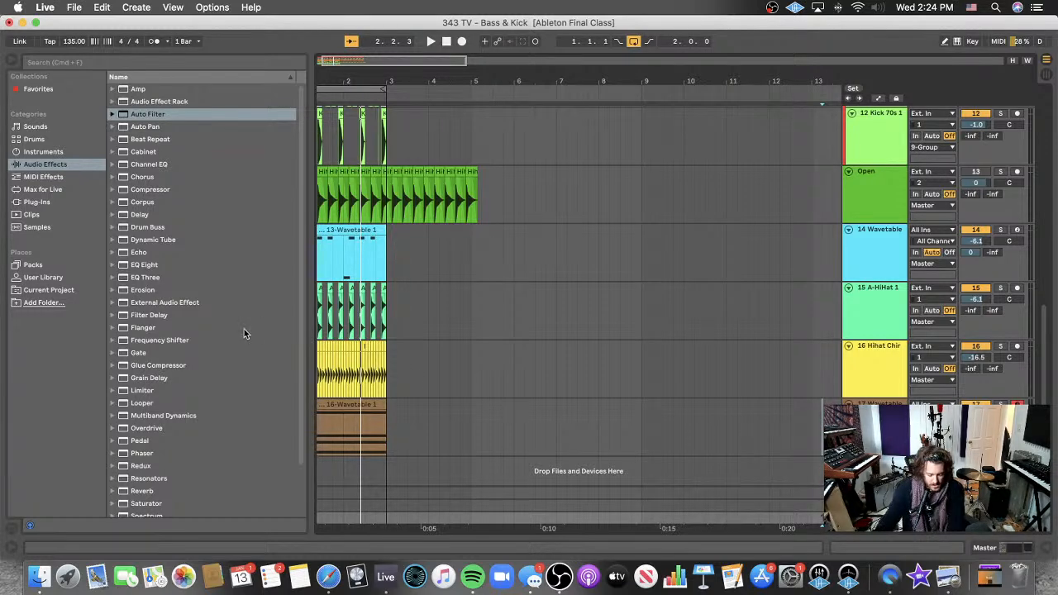
pyautogui.scroll(-2, 230, 330)
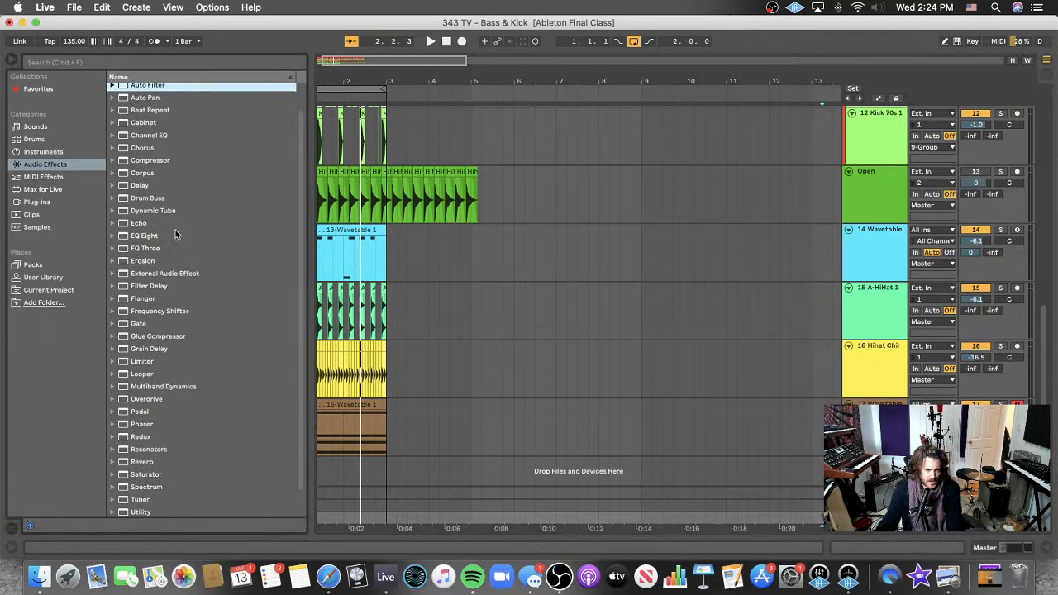
pyautogui.click(157, 198)
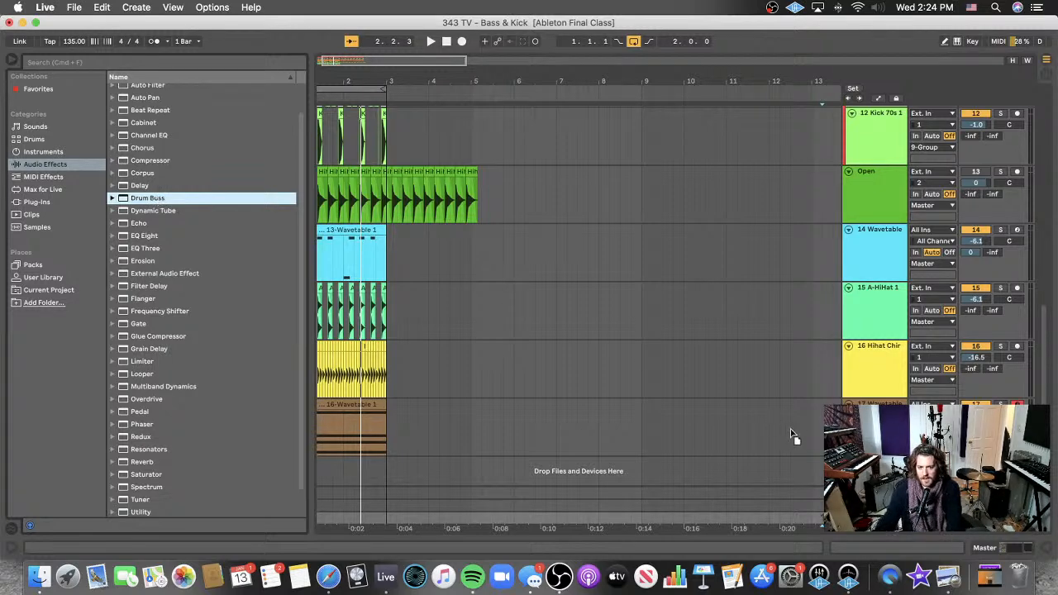
pyautogui.scroll(5, 880, 87)
pyautogui.moveTo(879, 84); pyautogui.dragTo(894, 158)
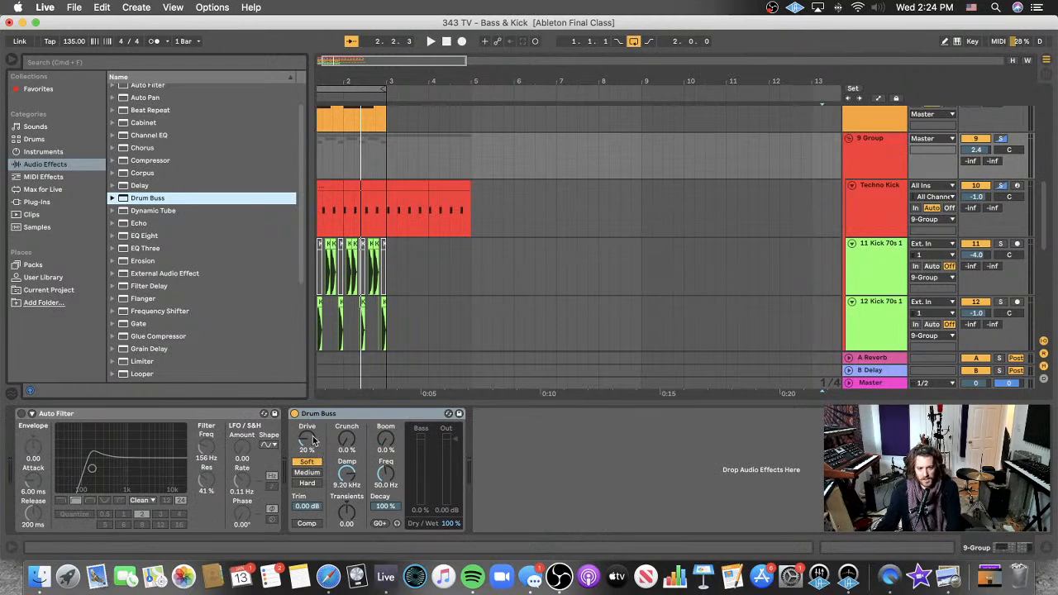
pyautogui.moveTo(312, 441); pyautogui.dragTo(313, 463)
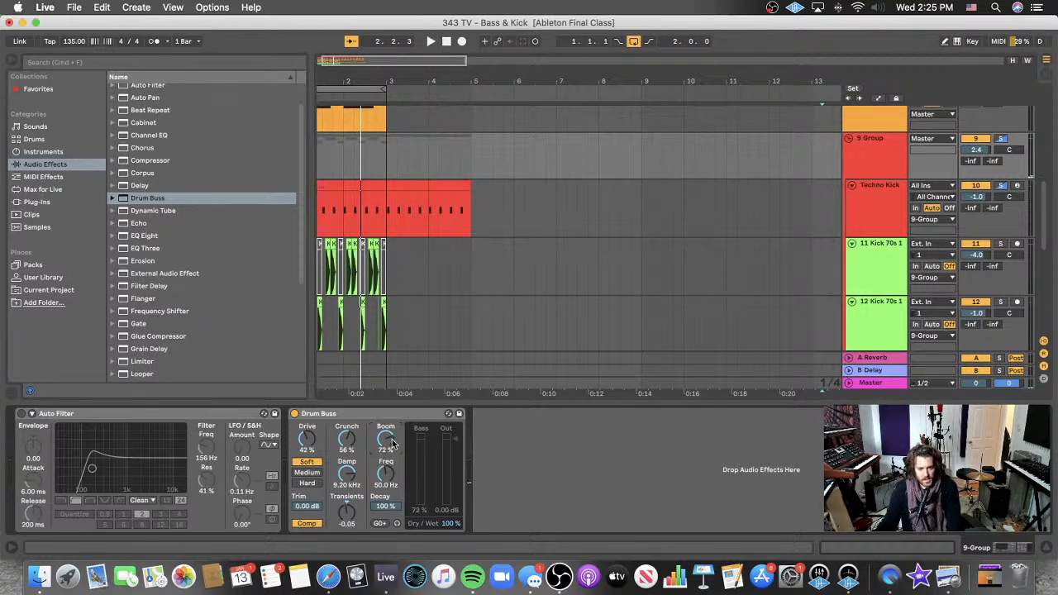
pyautogui.click(348, 414)
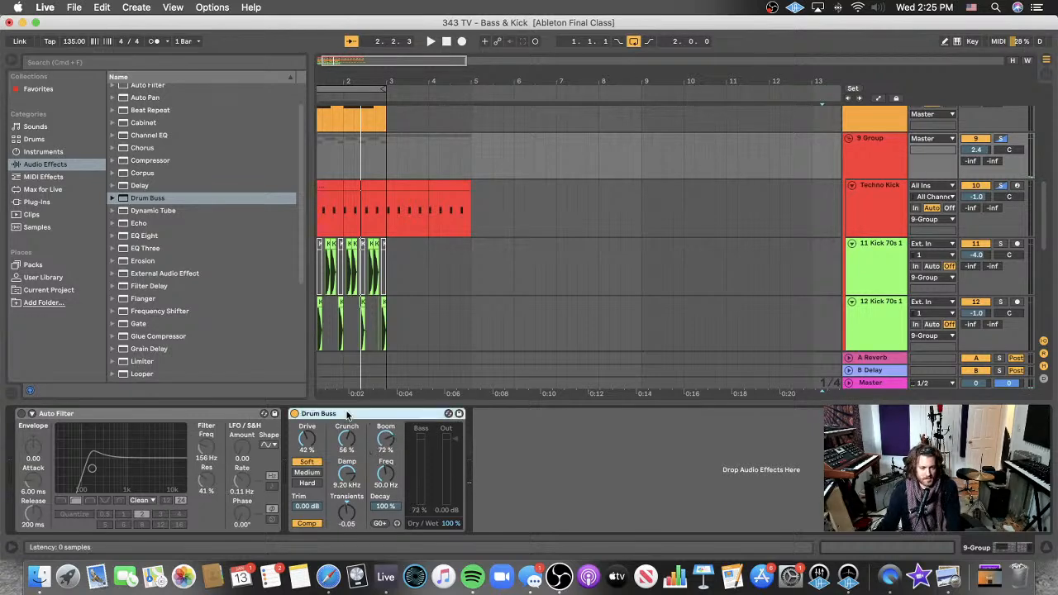
pyautogui.press('Delete')
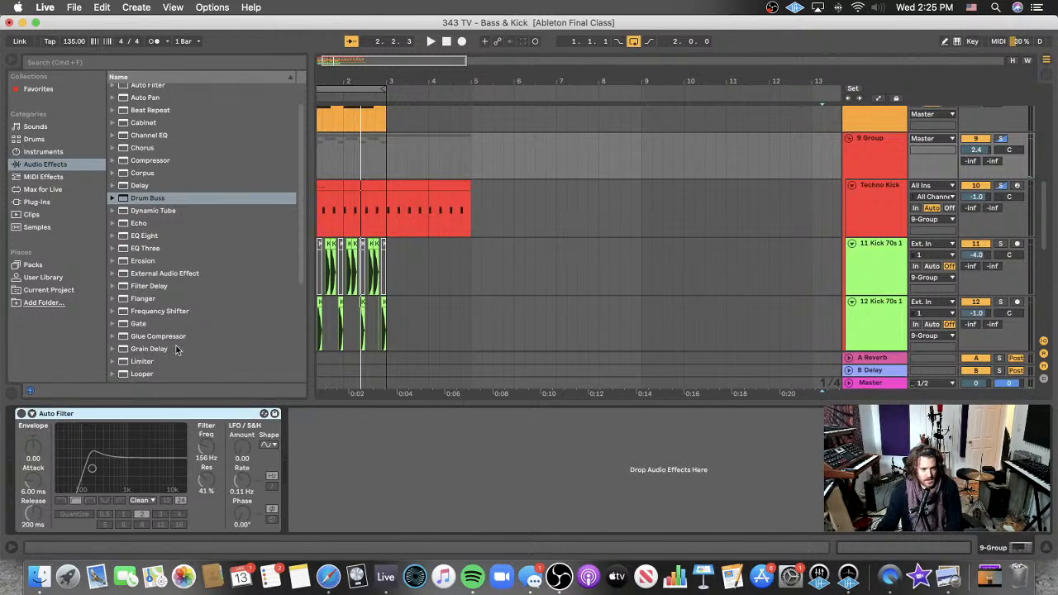
# - Add a Reverb after the Auto Filter on the 9 Group
pyautogui.scroll(-5, 175, 349)
pyautogui.moveTo(157, 365); pyautogui.dragTo(360, 466)
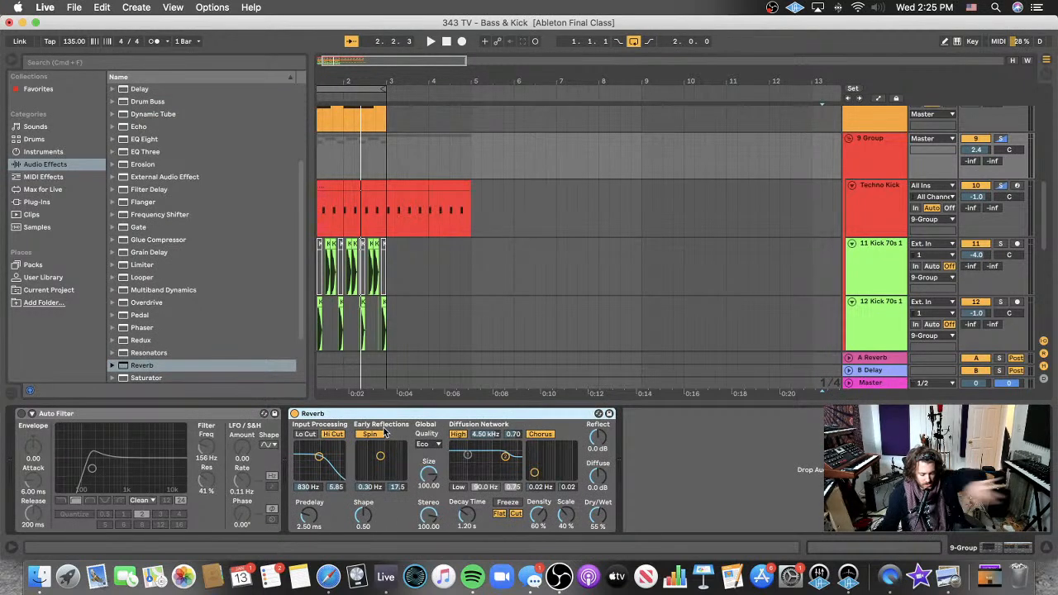
# - Delete the Reverb after the Auto Filter on the 9 Group and hide the device view
pyautogui.click(450, 413)
pyautogui.press('Delete')
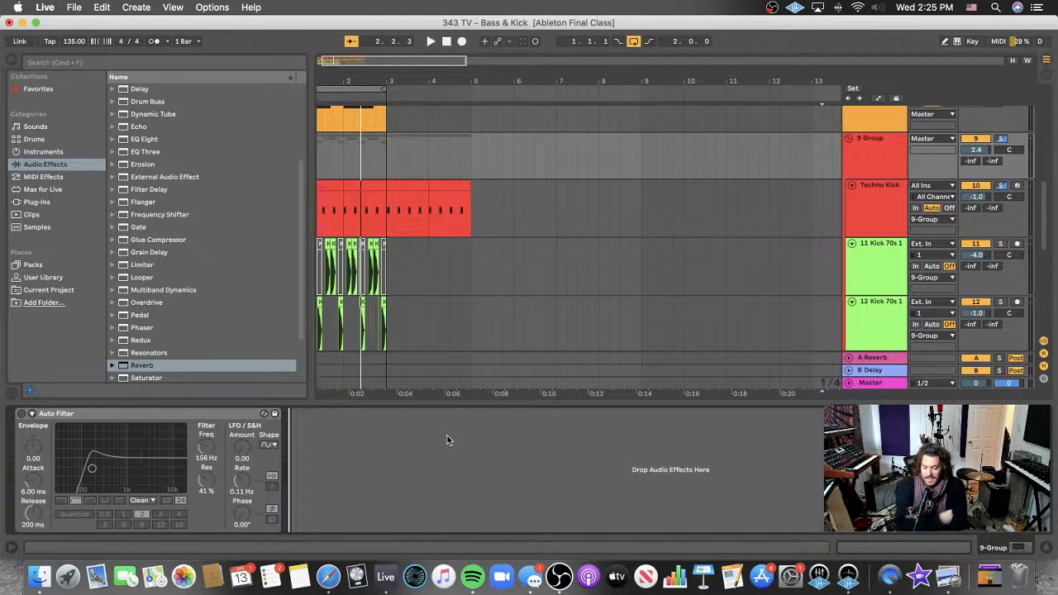
pyautogui.scroll(5, 466, 327)
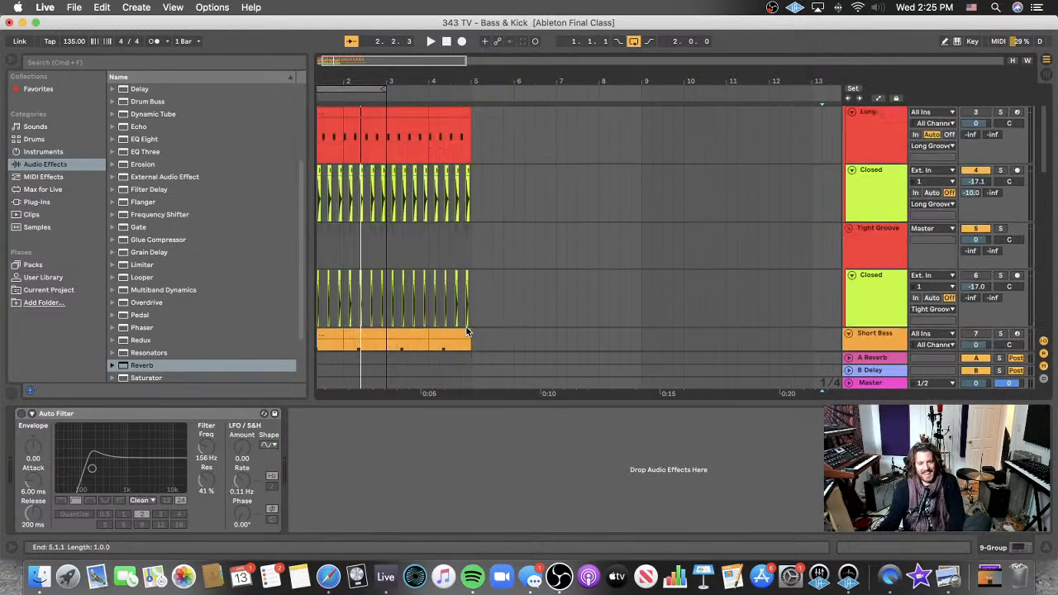
pyautogui.moveTo(518, 401); pyautogui.dragTo(518, 538)
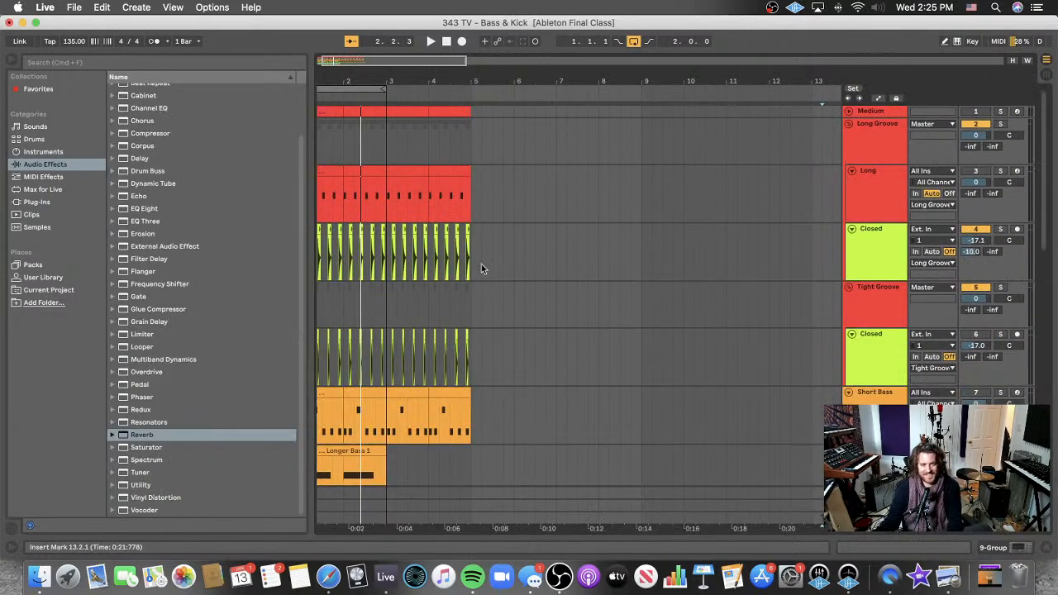
pyautogui.scroll(-5, 485, 265)
pyautogui.scroll(5, 480, 269)
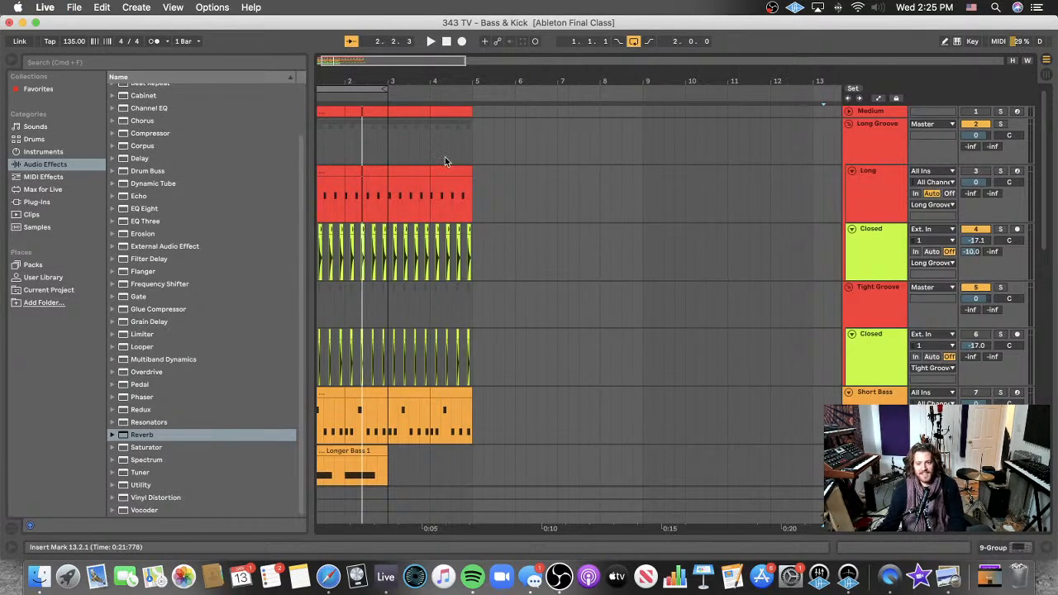
pyautogui.scroll(-10, 499, 234)
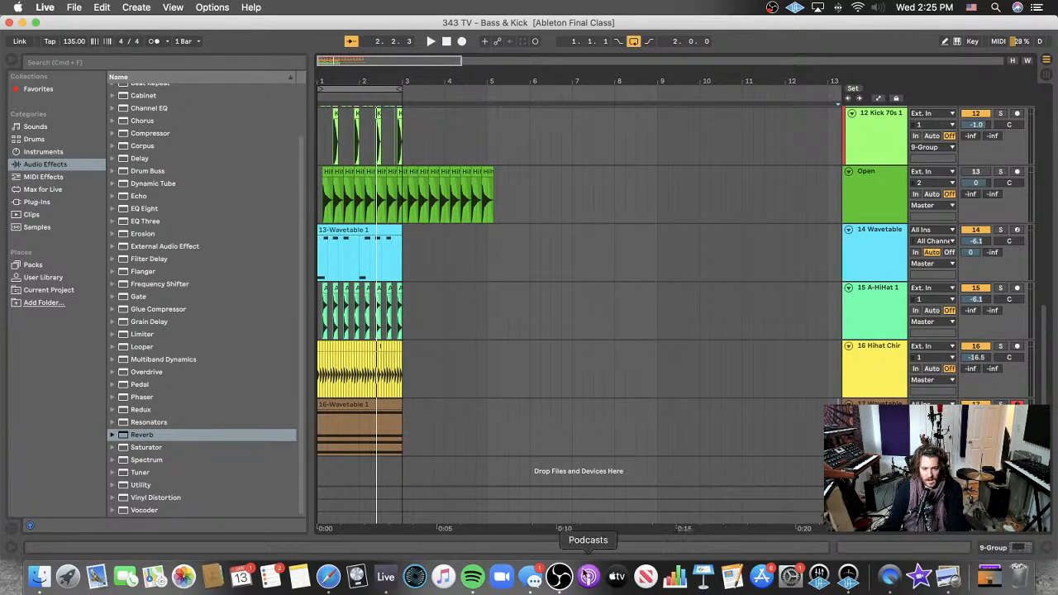
pyautogui.click(560, 576)
pyautogui.click(202, 427)
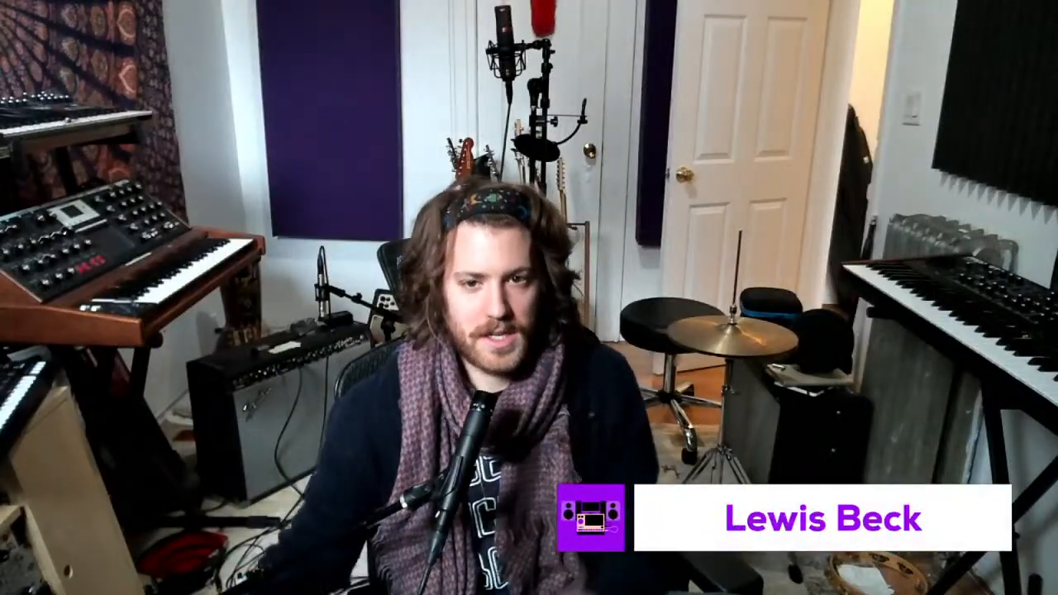